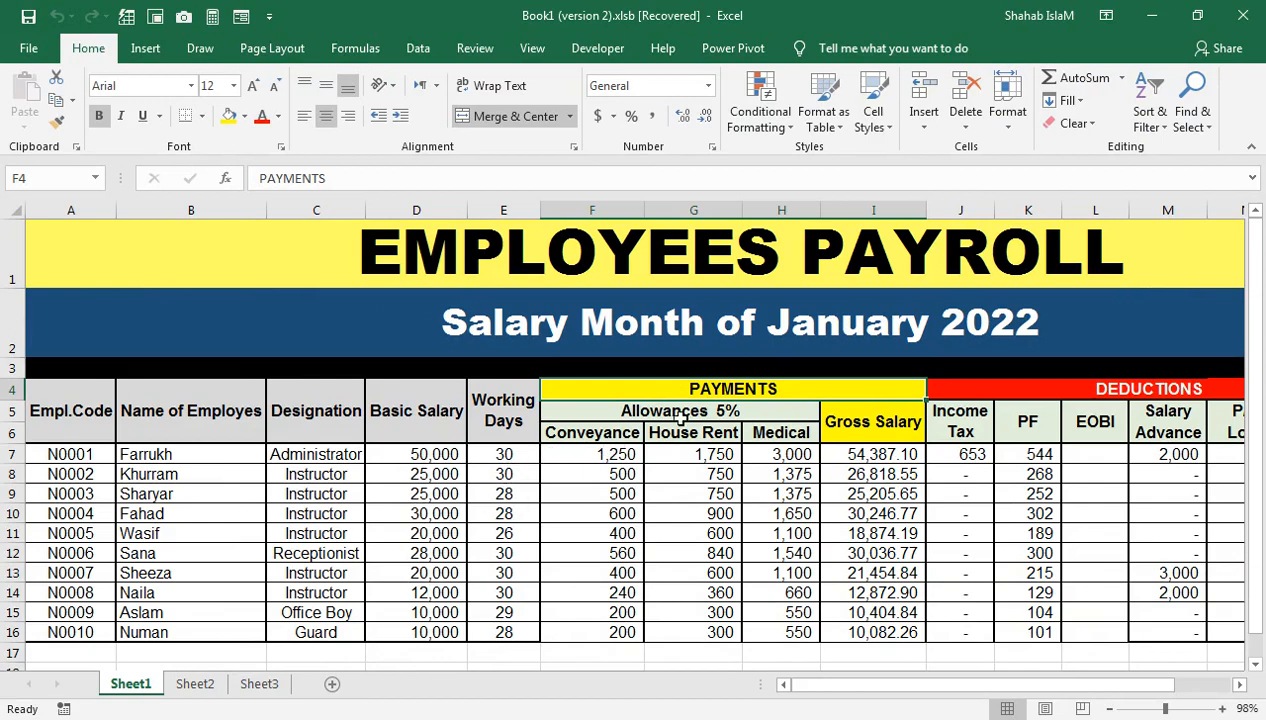
Step: Switch to Sheet2 and set its paper size to A4
{"action": "mouse_move", "coordinate": [995, 684]}
{"action": "left_mouse_down"}
{"action": "mouse_move", "coordinate": [1057, 684]}
{"action": "mouse_move", "coordinate": [995, 684]}
{"action": "left_mouse_up"}
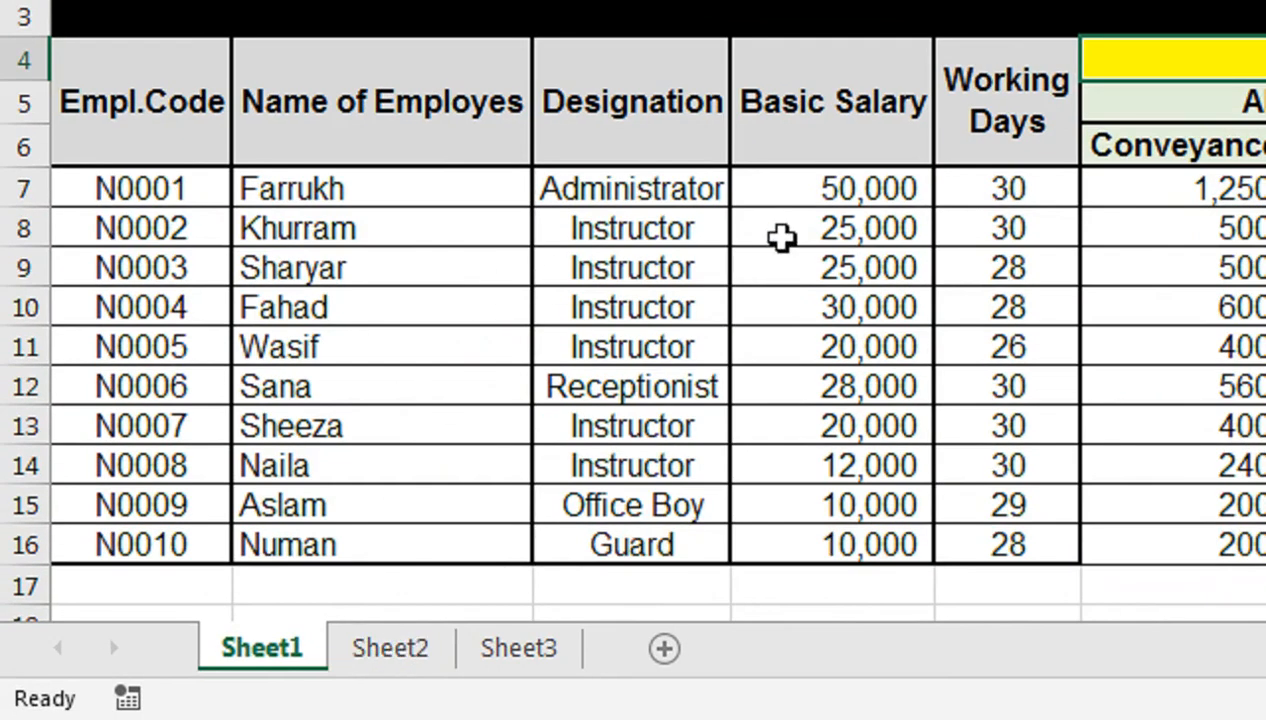
{"action": "left_click", "coordinate": [388, 650]}
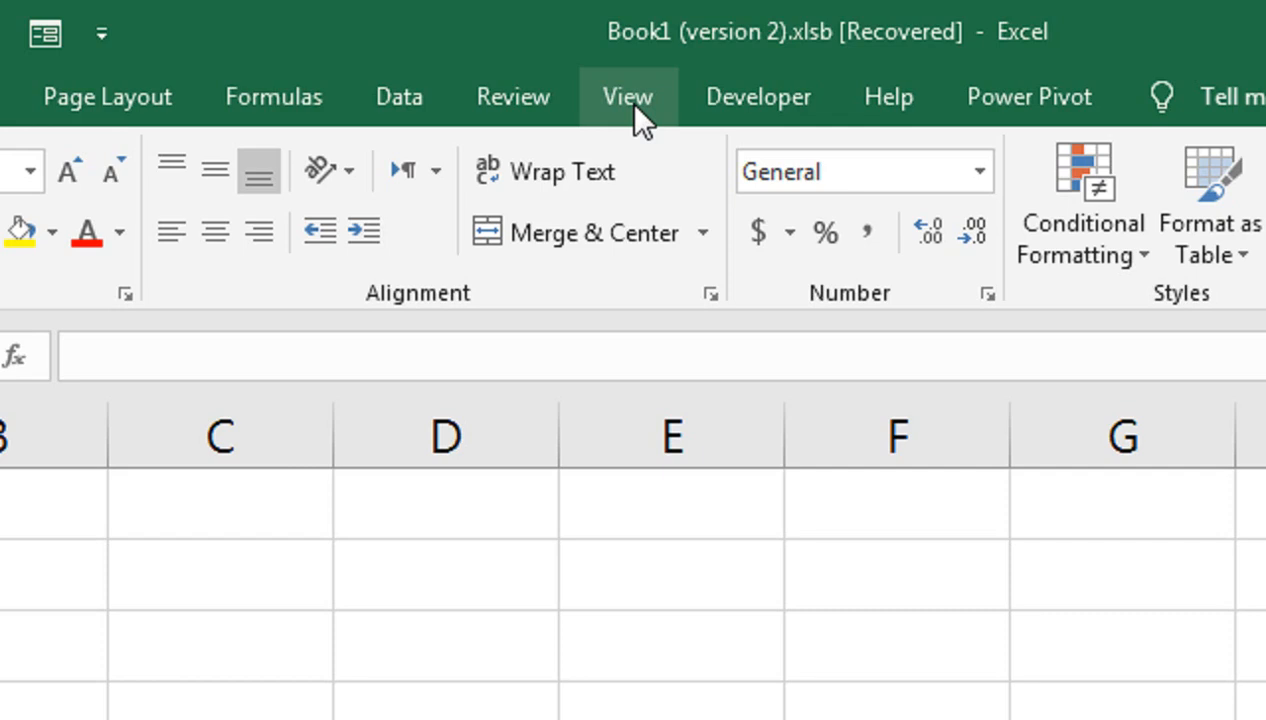
{"action": "left_click", "coordinate": [627, 102]}
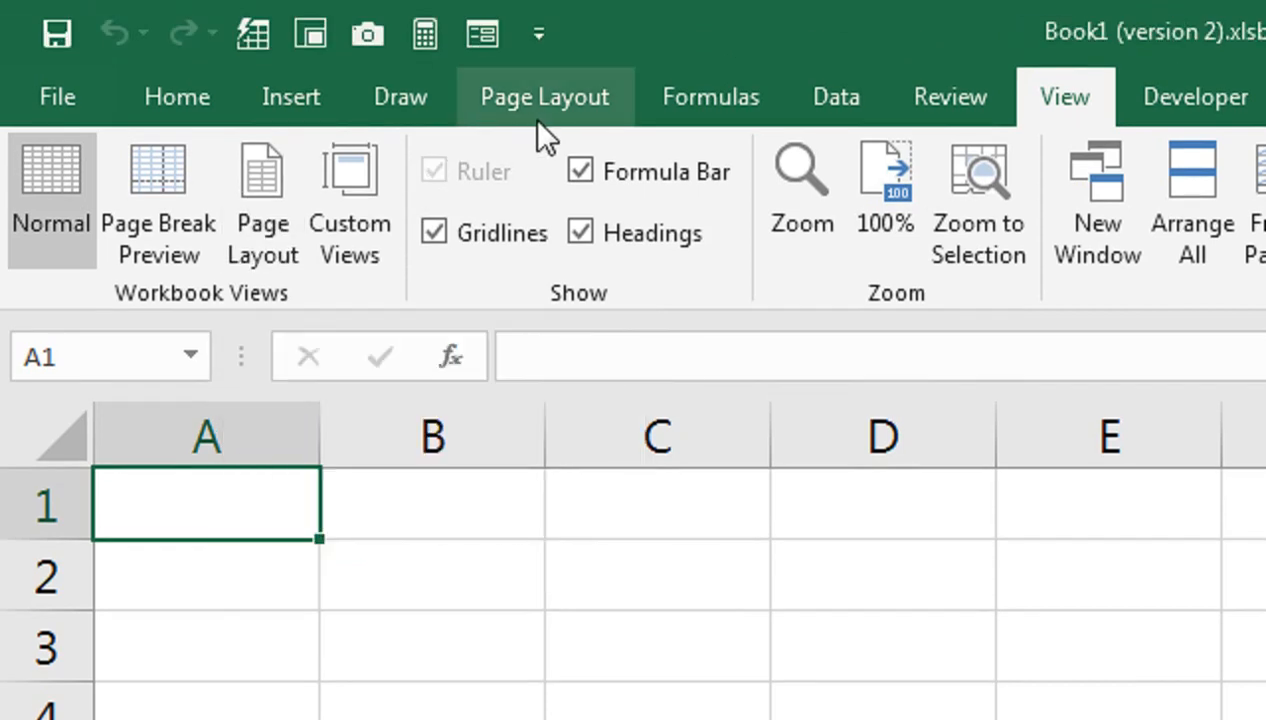
{"action": "left_click", "coordinate": [533, 118]}
{"action": "left_click", "coordinate": [548, 248]}
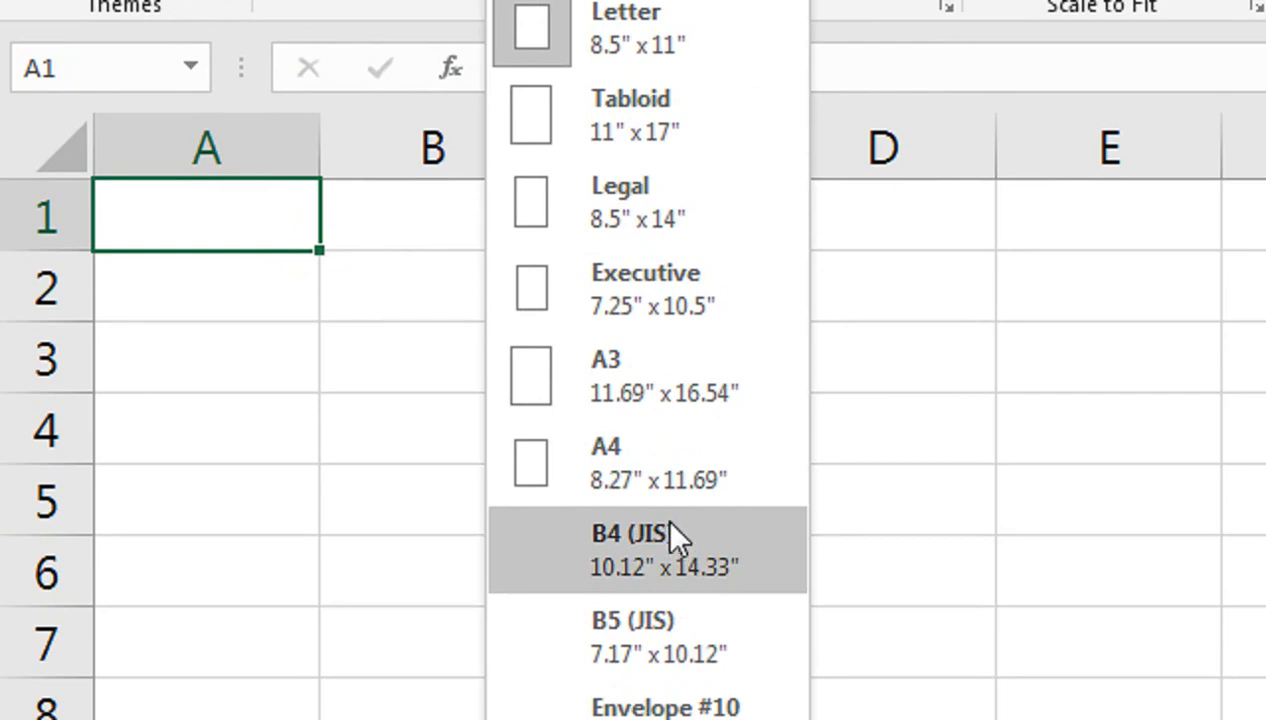
{"action": "left_click", "coordinate": [670, 462]}
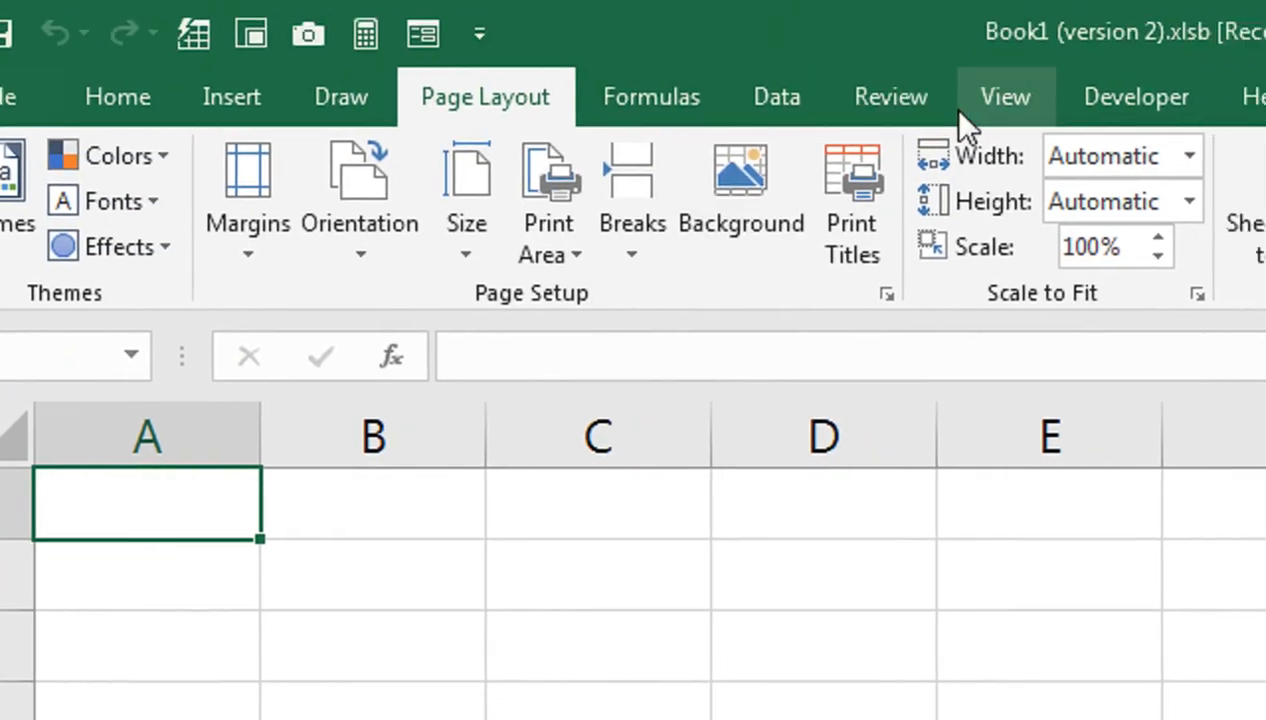
Step: Examine where the A4 page-break lines fall across the columns and down the rows of Sheet2
{"action": "left_click", "coordinate": [1005, 97]}
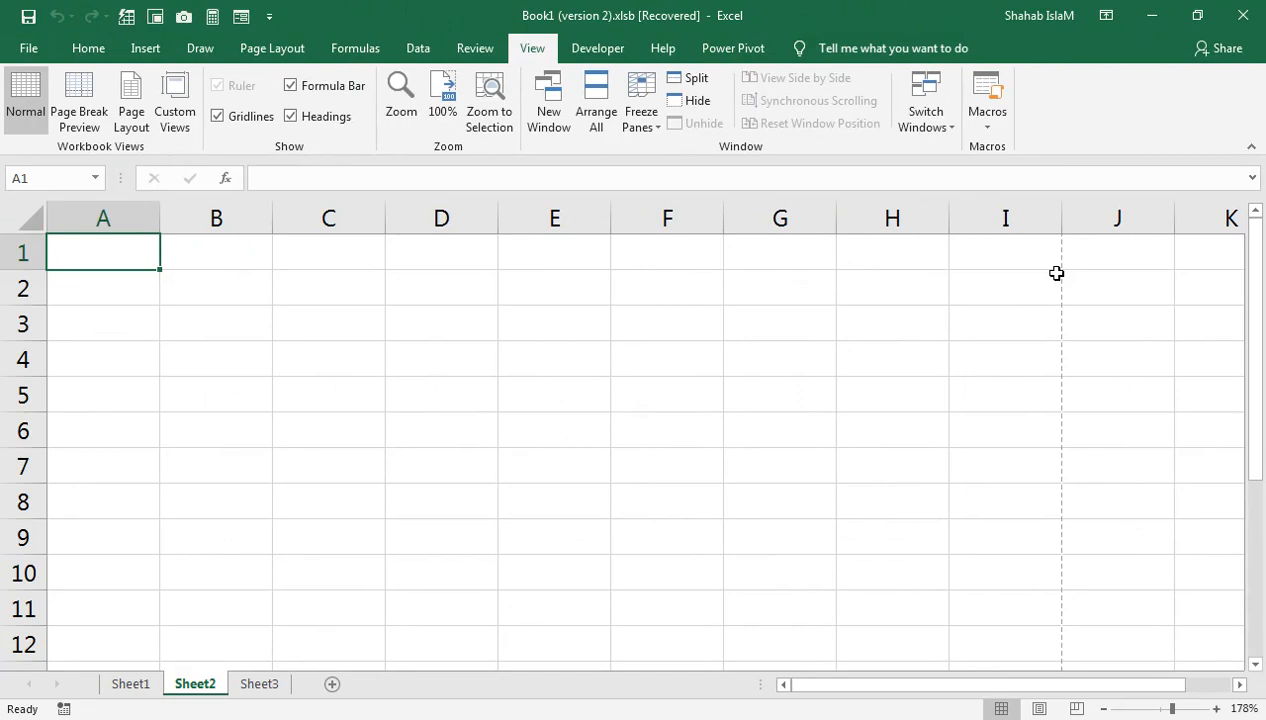
{"action": "left_click_drag", "start_coordinate": [1252, 266], "coordinate": [1238, 590]}
{"action": "left_click_drag", "start_coordinate": [1254, 667], "coordinate": [1249, 667]}
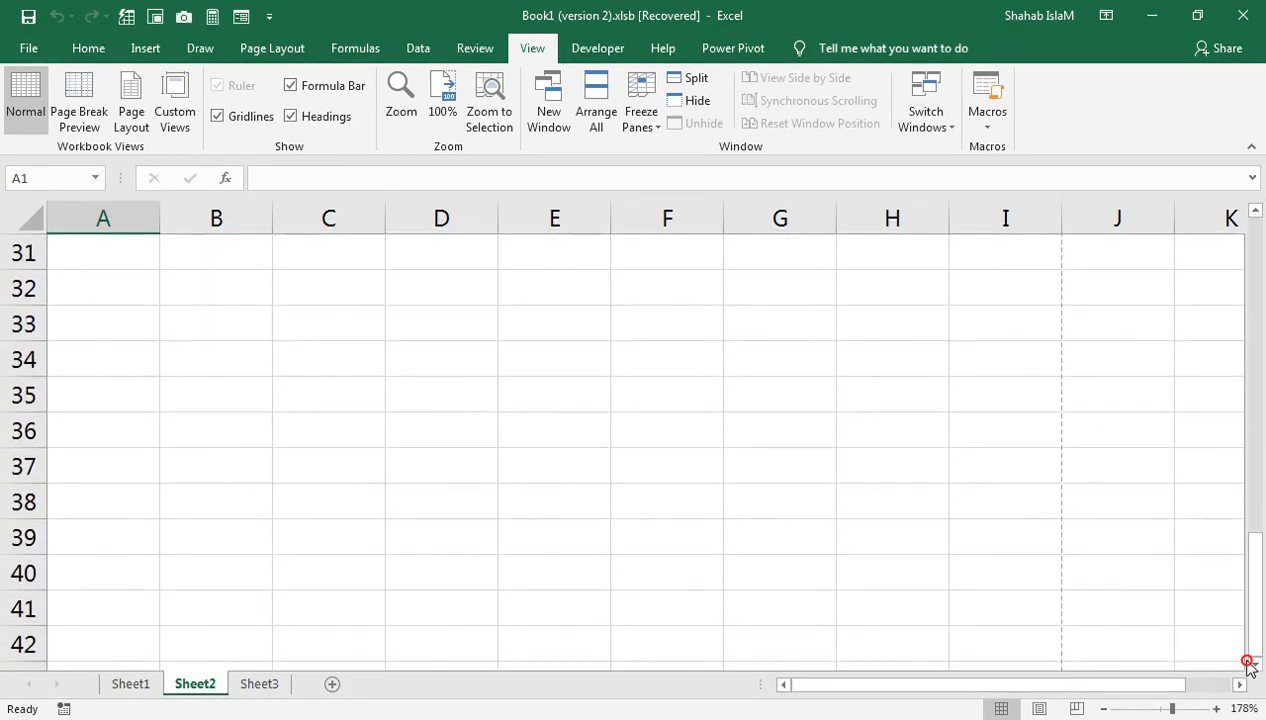
{"action": "left_click", "coordinate": [1255, 653]}
{"action": "left_click_drag", "start_coordinate": [1255, 667], "coordinate": [1253, 667]}
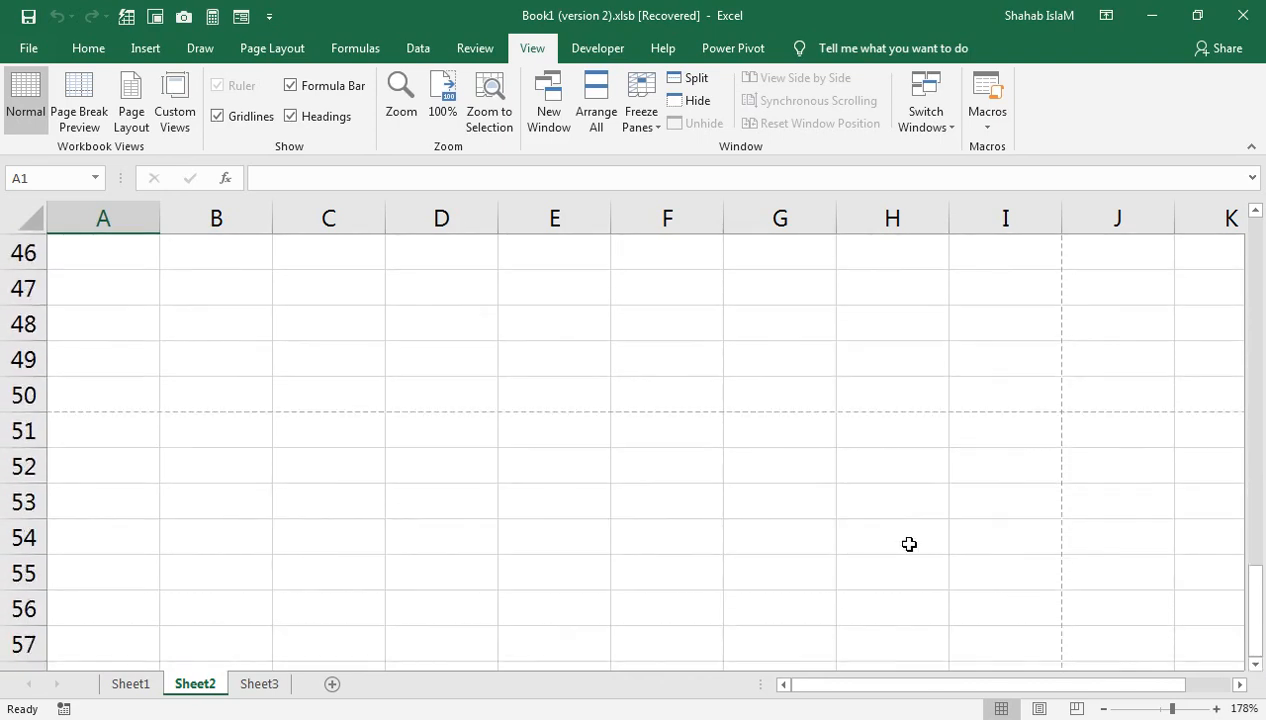
{"action": "left_click_drag", "start_coordinate": [103, 365], "coordinate": [12, 578]}
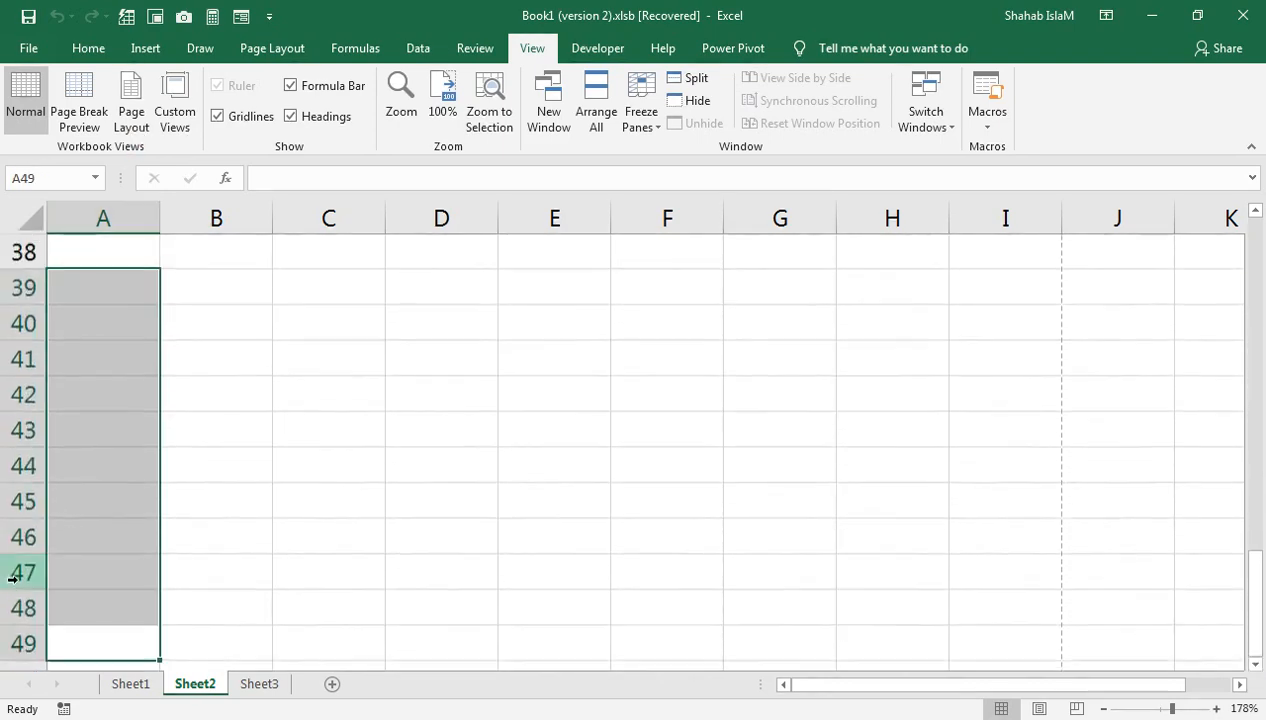
{"action": "left_click_drag", "start_coordinate": [105, 430], "coordinate": [229, 82]}
{"action": "left_click", "coordinate": [93, 289]}
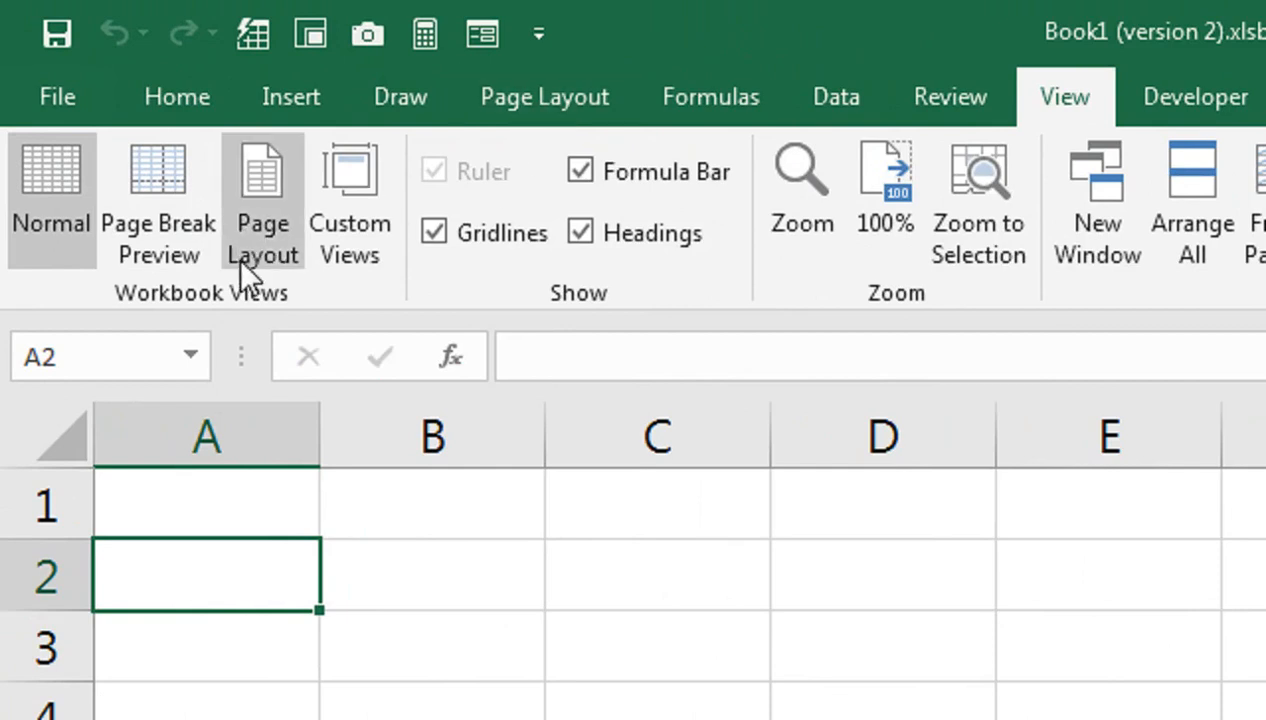
Step: Show Sheet2 in Page Layout view and zoom out to about 53% to see whole pages
{"action": "left_click", "coordinate": [245, 255]}
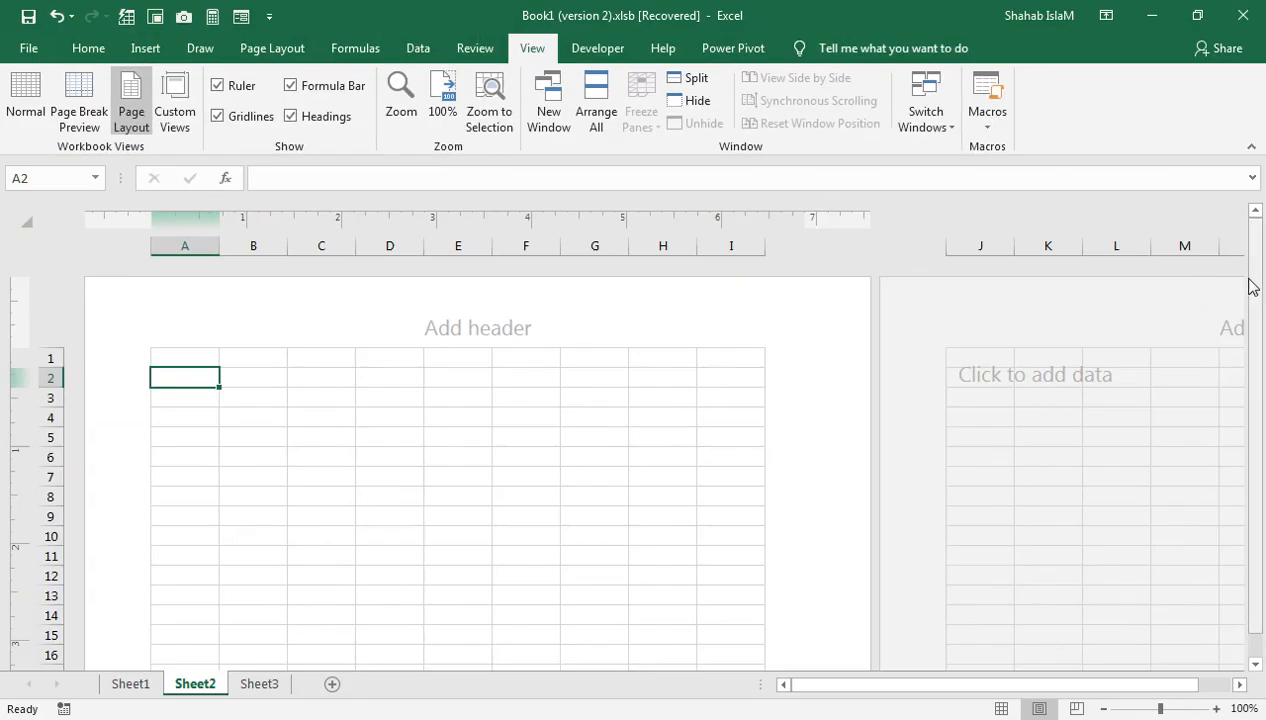
{"action": "left_click_drag", "start_coordinate": [1254, 284], "coordinate": [1262, 325]}
{"action": "left_click_drag", "start_coordinate": [1262, 478], "coordinate": [1260, 550]}
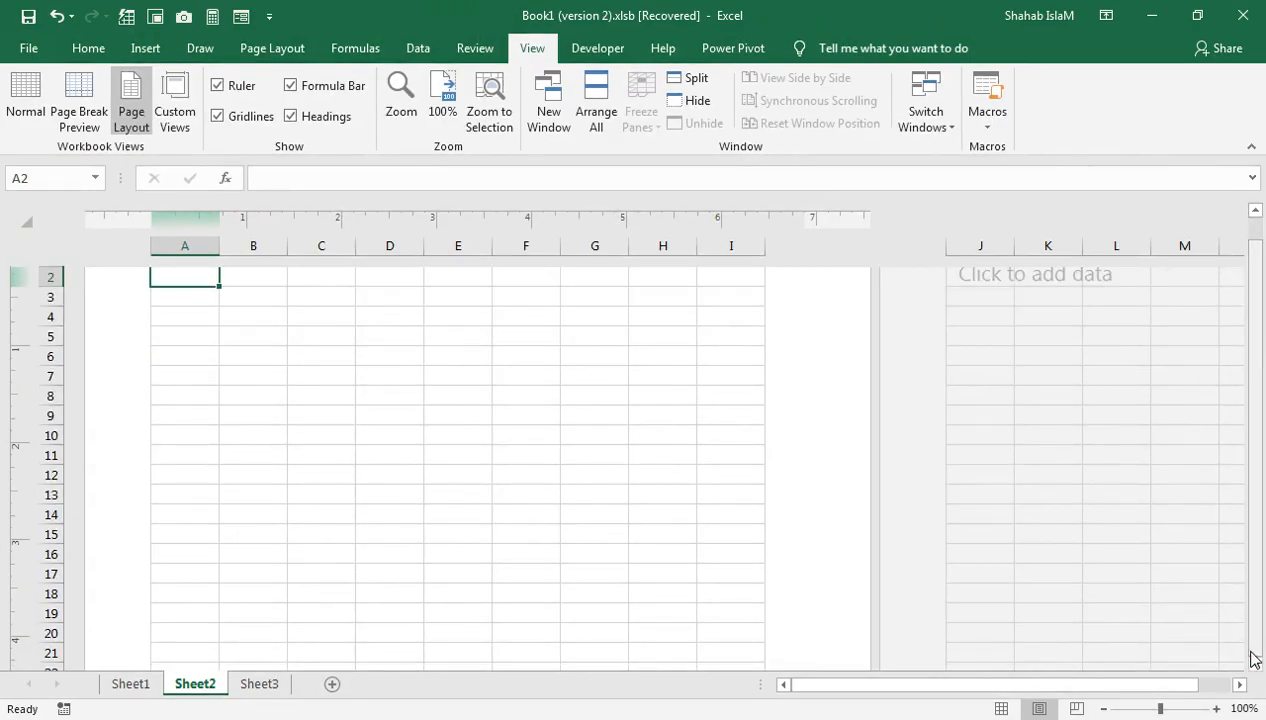
{"action": "left_click_drag", "start_coordinate": [1163, 712], "coordinate": [1142, 712]}
{"action": "left_click_drag", "start_coordinate": [1135, 711], "coordinate": [1133, 711]}
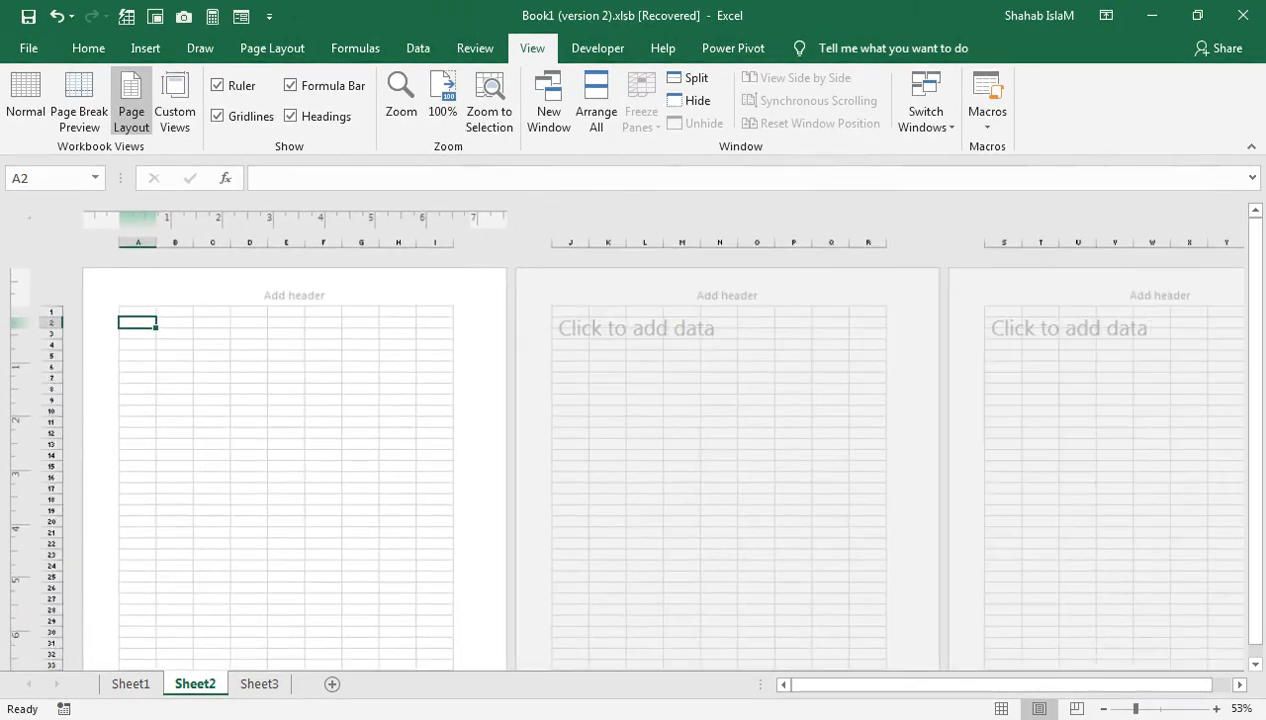
{"action": "left_click_drag", "start_coordinate": [246, 565], "coordinate": [203, 508]}
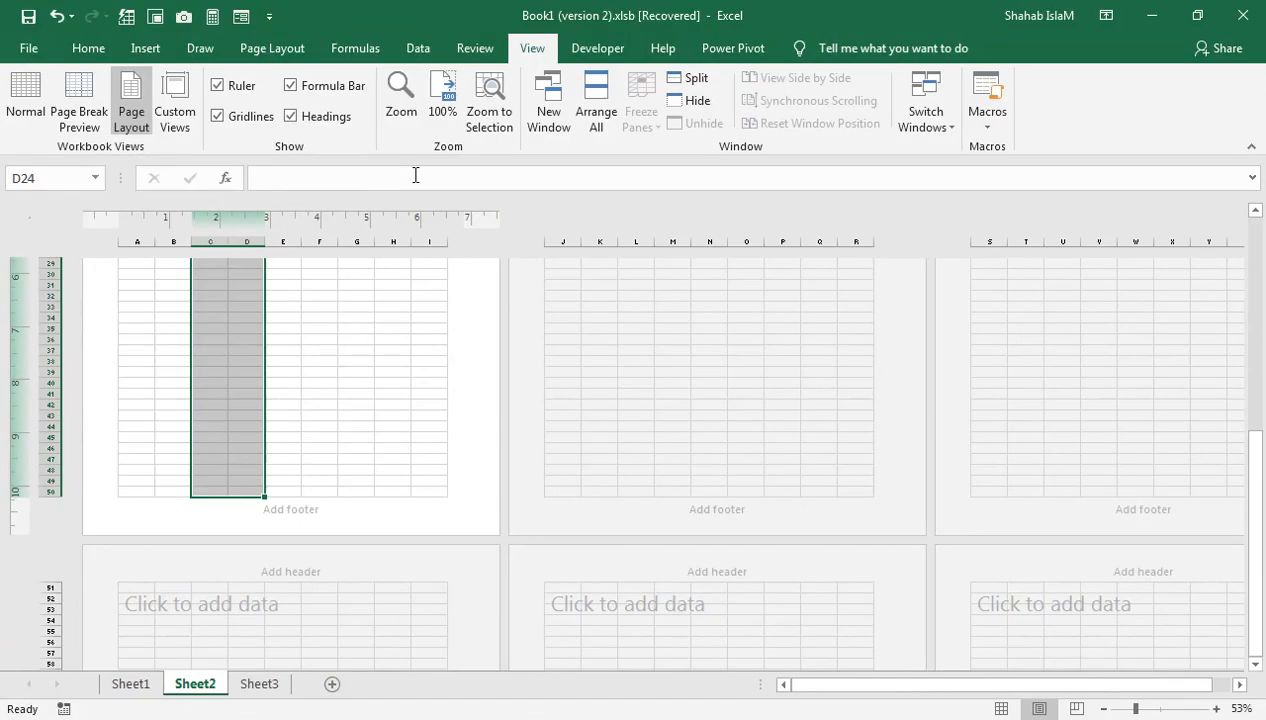
Step: Set the page orientation of Sheet2 to landscape and return to cell A2 at about 93% zoom
{"action": "left_click", "coordinate": [252, 50]}
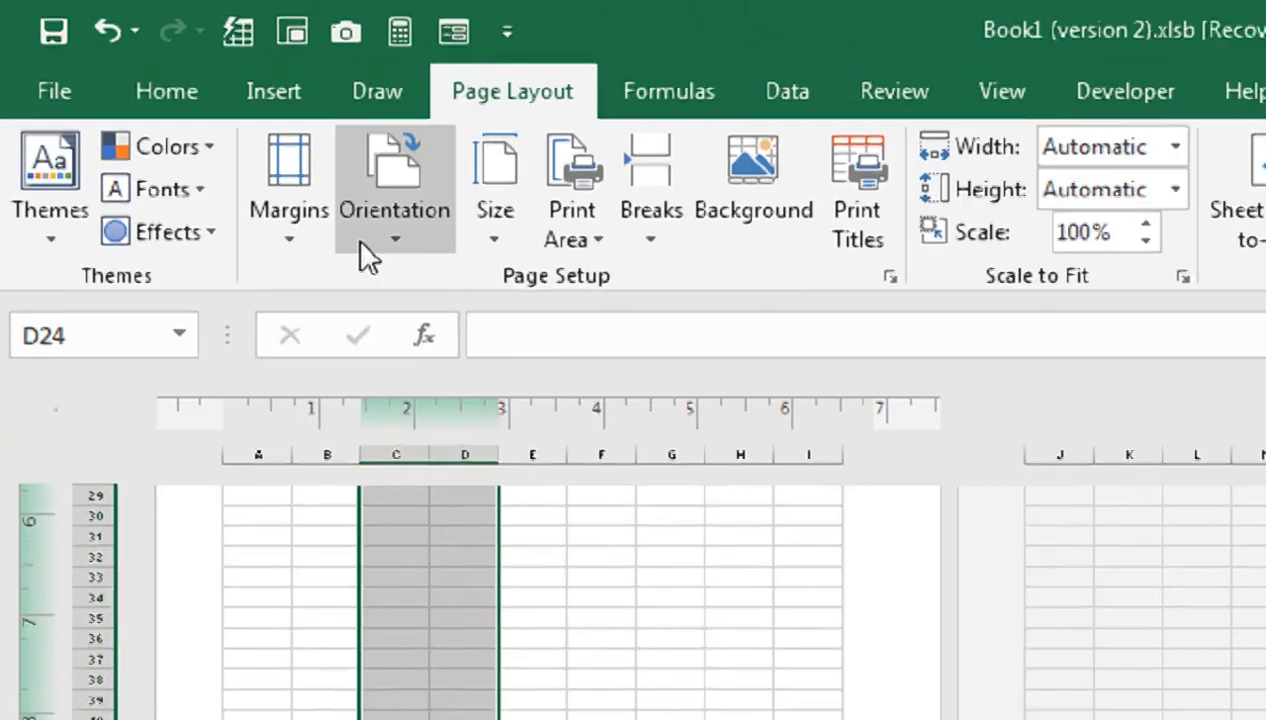
{"action": "left_click", "coordinate": [205, 127]}
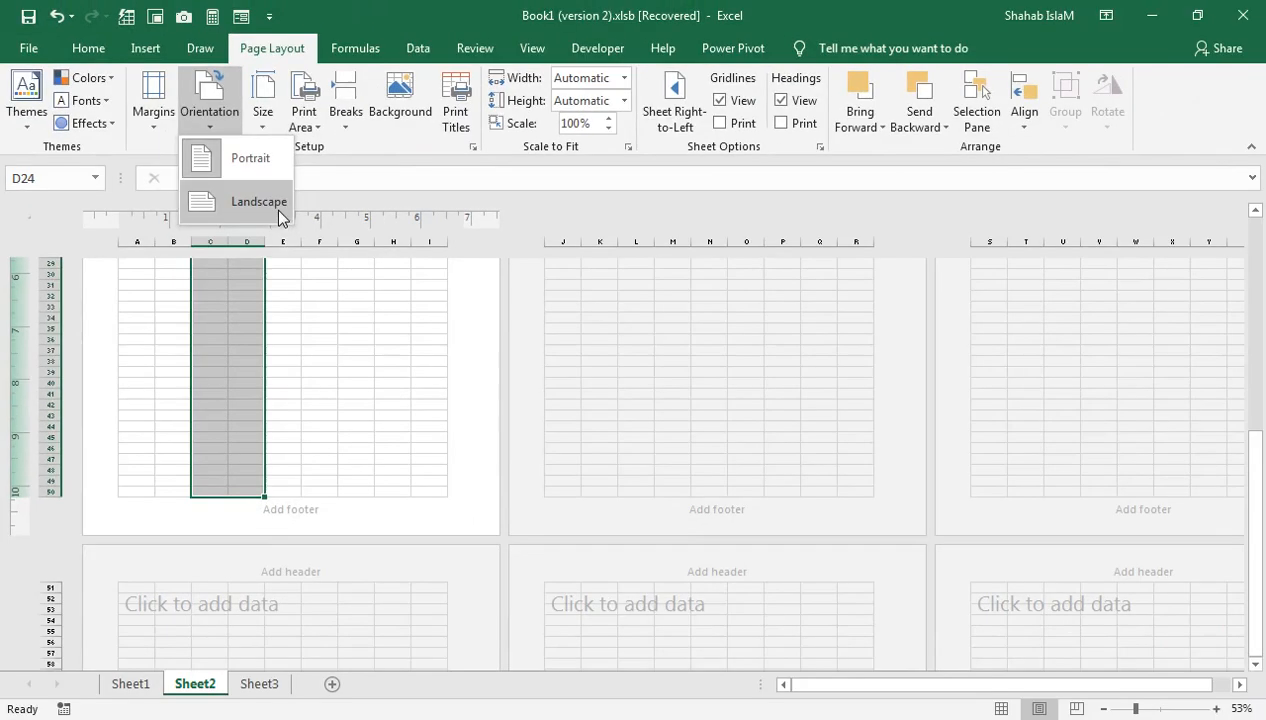
{"action": "left_click", "coordinate": [259, 202]}
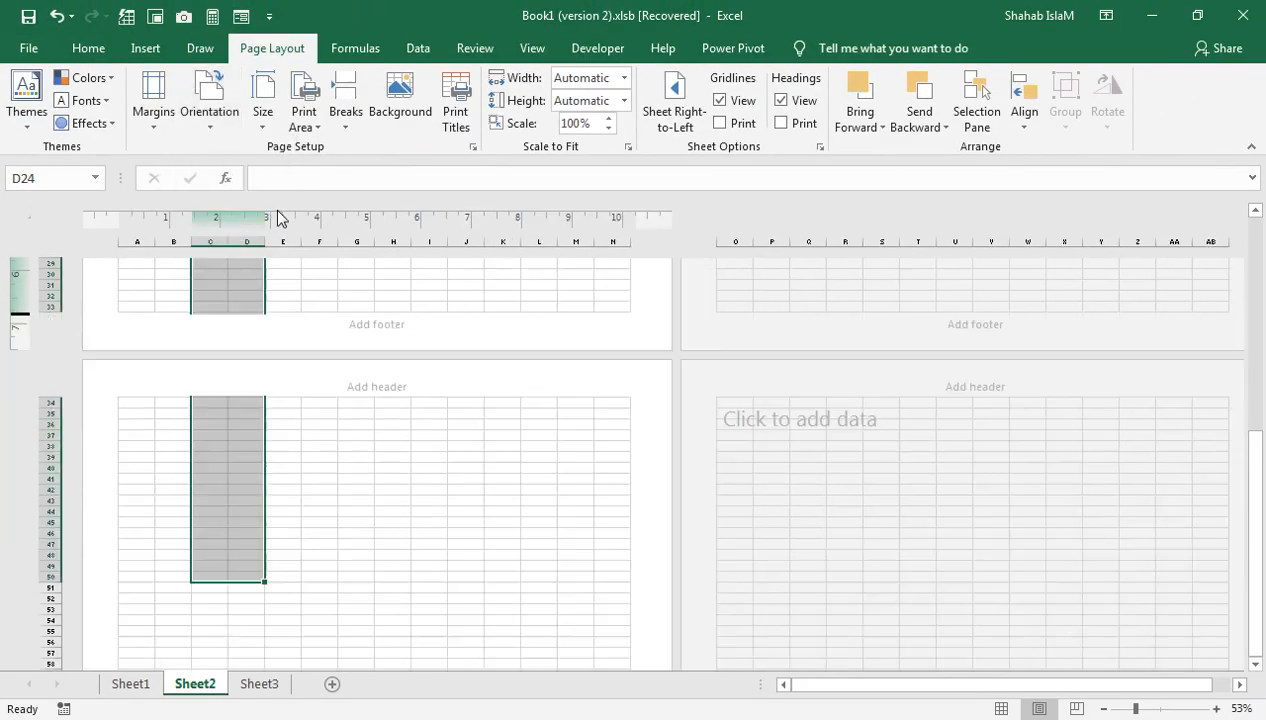
{"action": "left_click", "coordinate": [515, 476]}
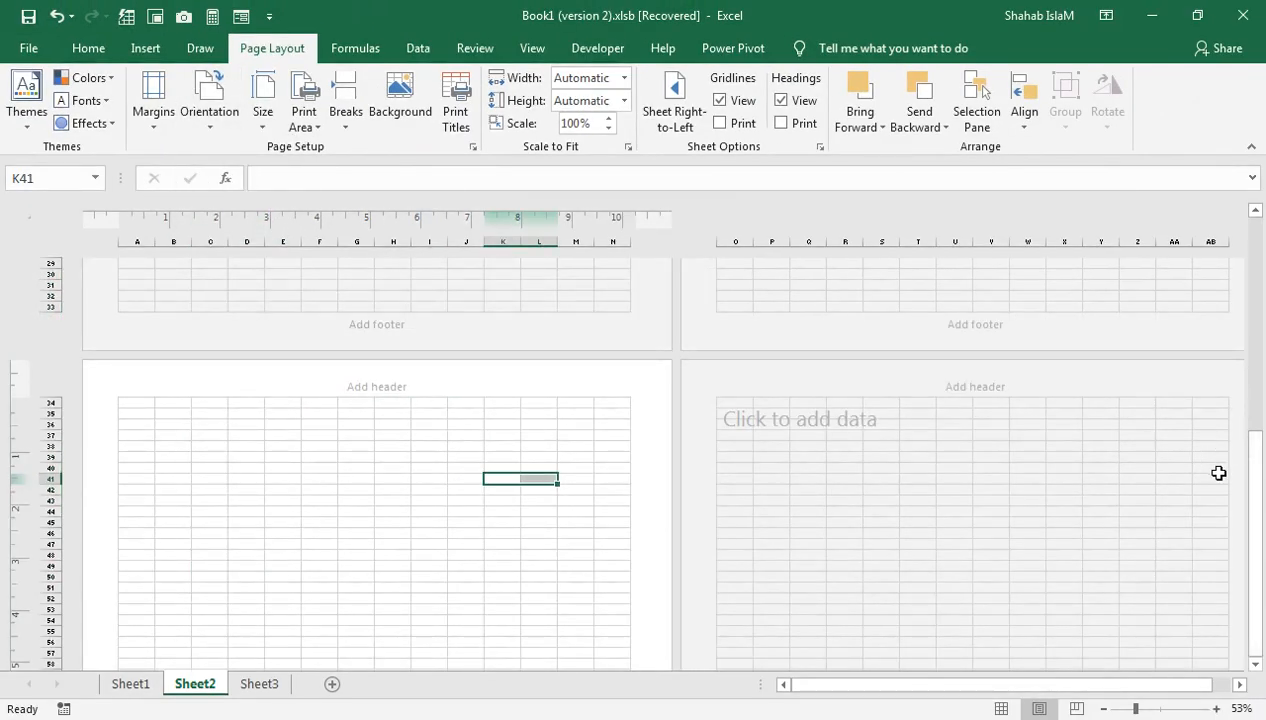
{"action": "left_click_drag", "start_coordinate": [1257, 528], "coordinate": [1260, 250]}
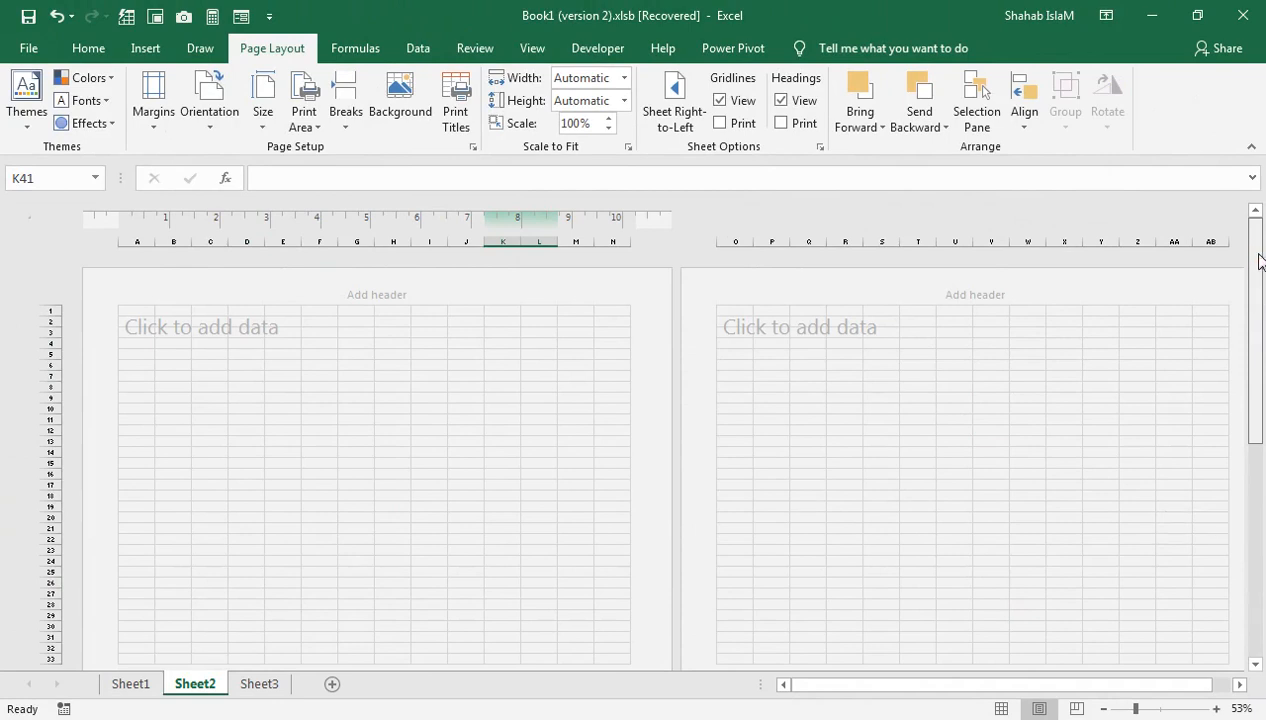
{"action": "left_click_drag", "start_coordinate": [1135, 709], "coordinate": [1156, 709]}
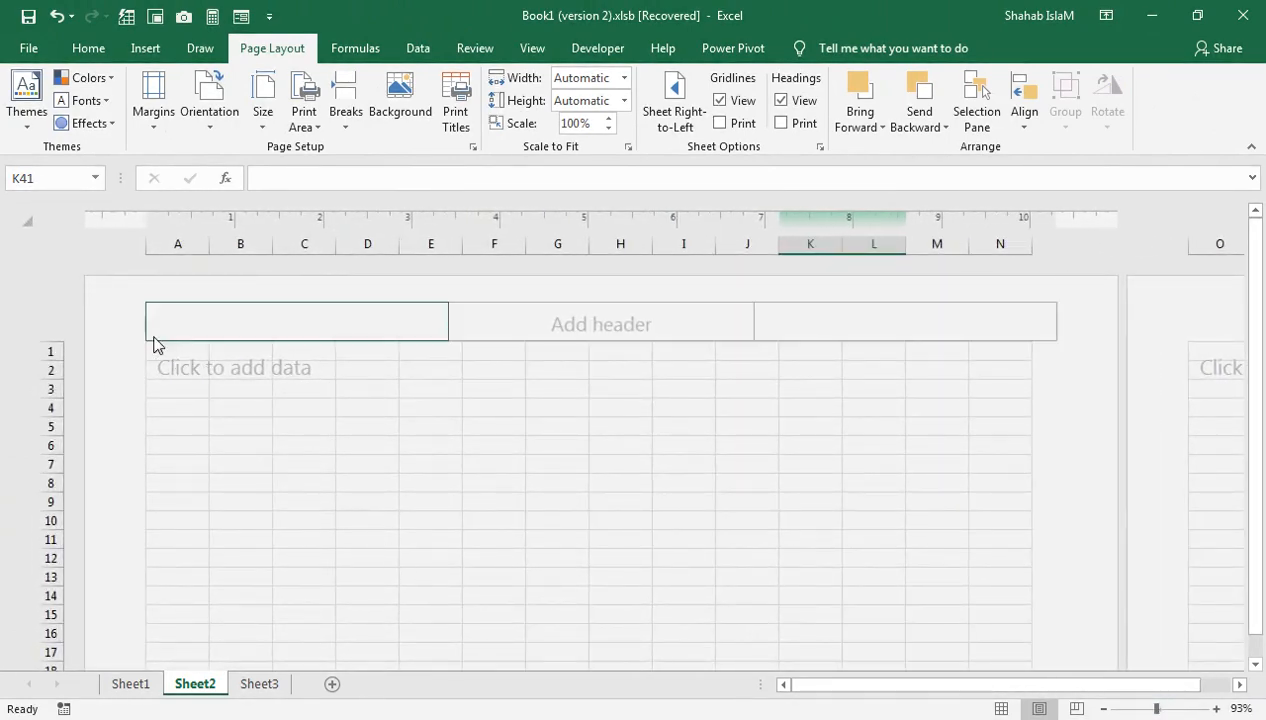
{"action": "left_click", "coordinate": [183, 366]}
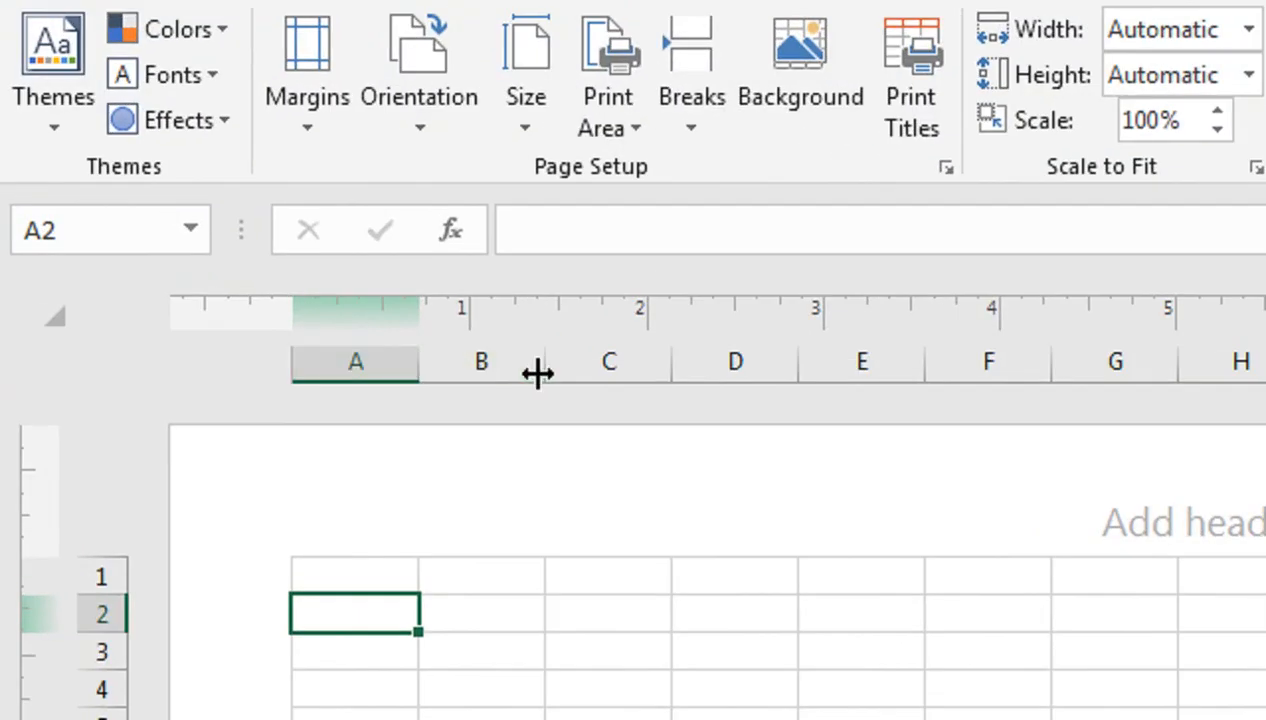
Step: Widen columns B through E to about 2.02 inches each
{"action": "left_click_drag", "start_coordinate": [483, 358], "coordinate": [861, 376]}
{"action": "left_click_drag", "start_coordinate": [505, 350], "coordinate": [998, 362]}
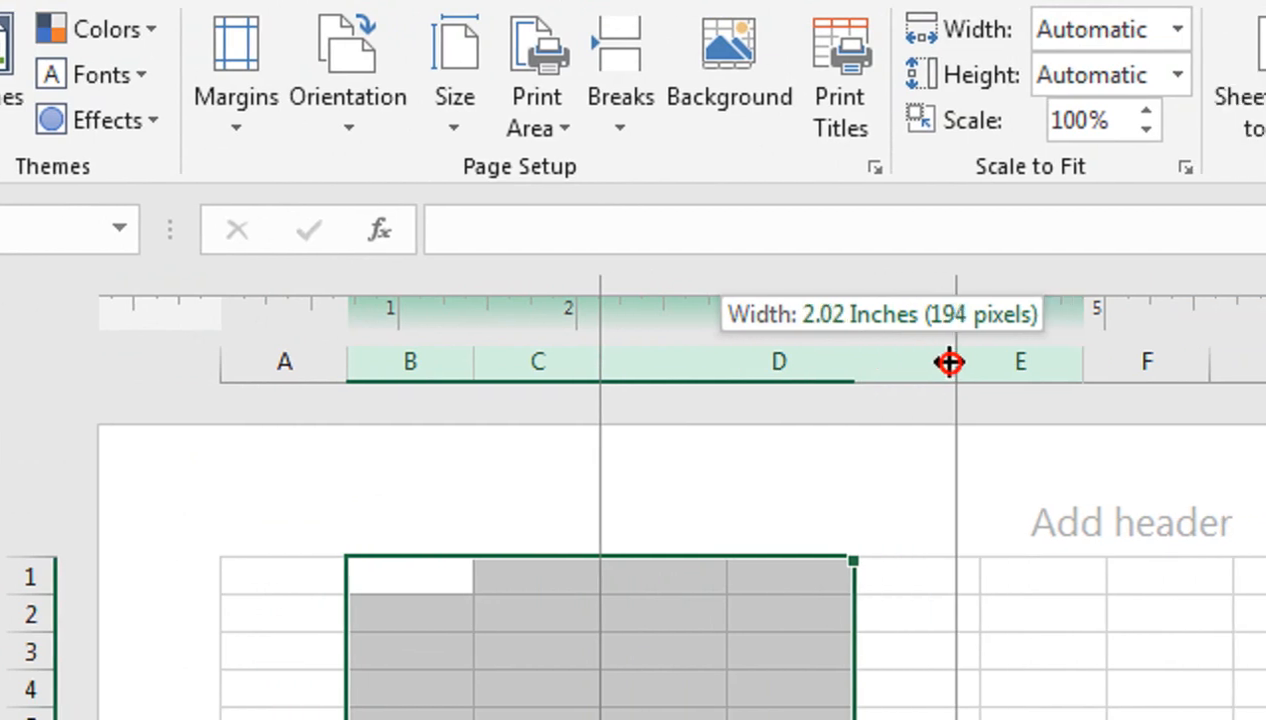
{"action": "left_click_drag", "start_coordinate": [949, 362], "coordinate": [950, 362]}
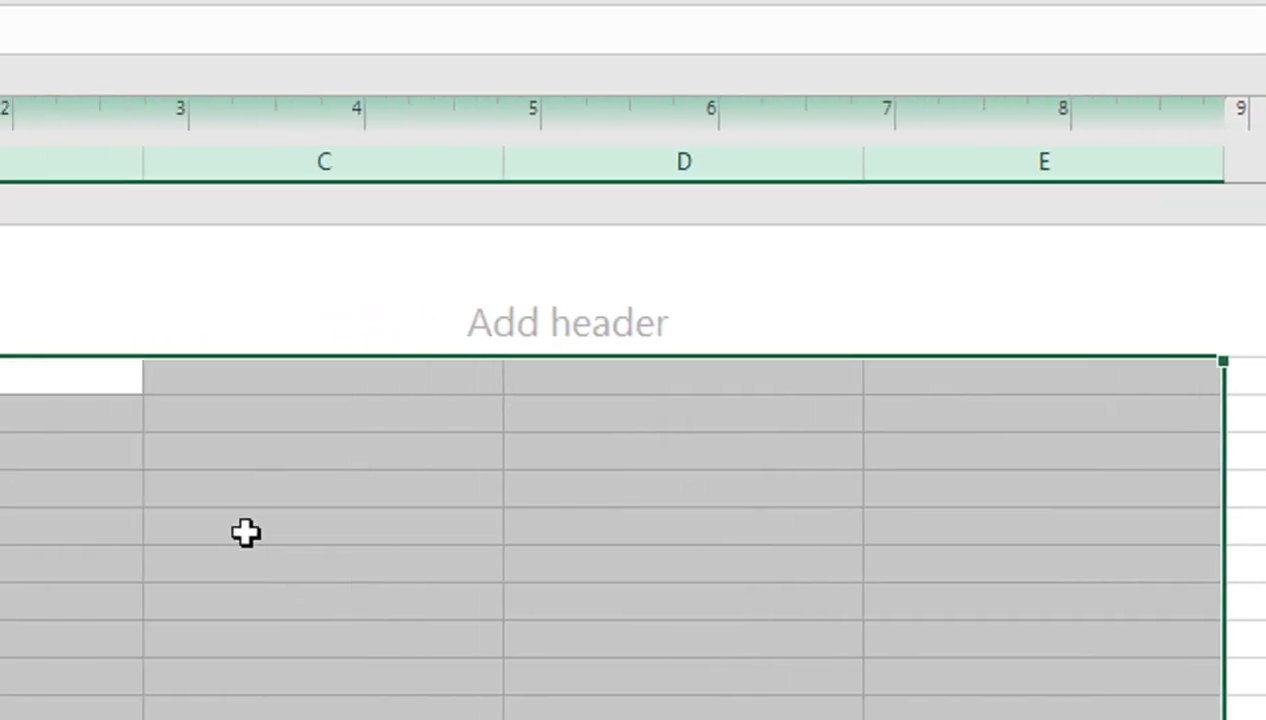
{"action": "left_click", "coordinate": [260, 540]}
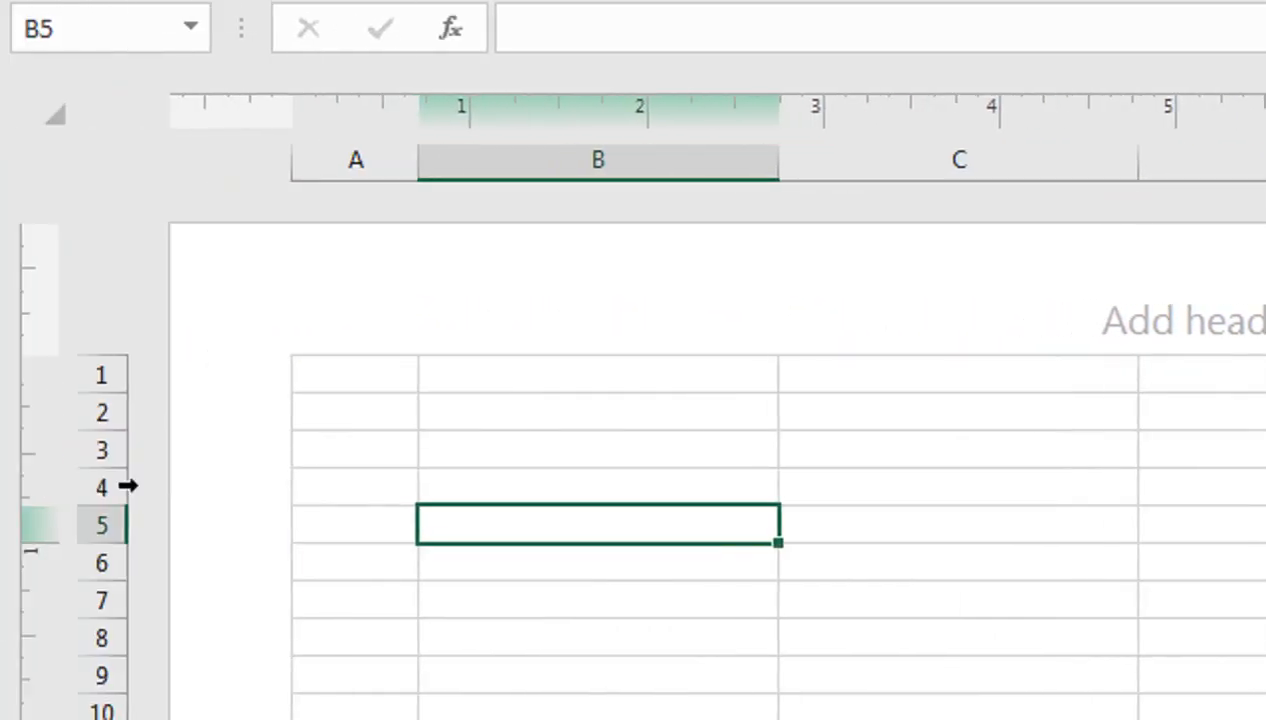
Step: Make row 1 about twice as tall, then merge and center its cells from column A across the page width
{"action": "left_click_drag", "start_coordinate": [88, 393], "coordinate": [120, 428]}
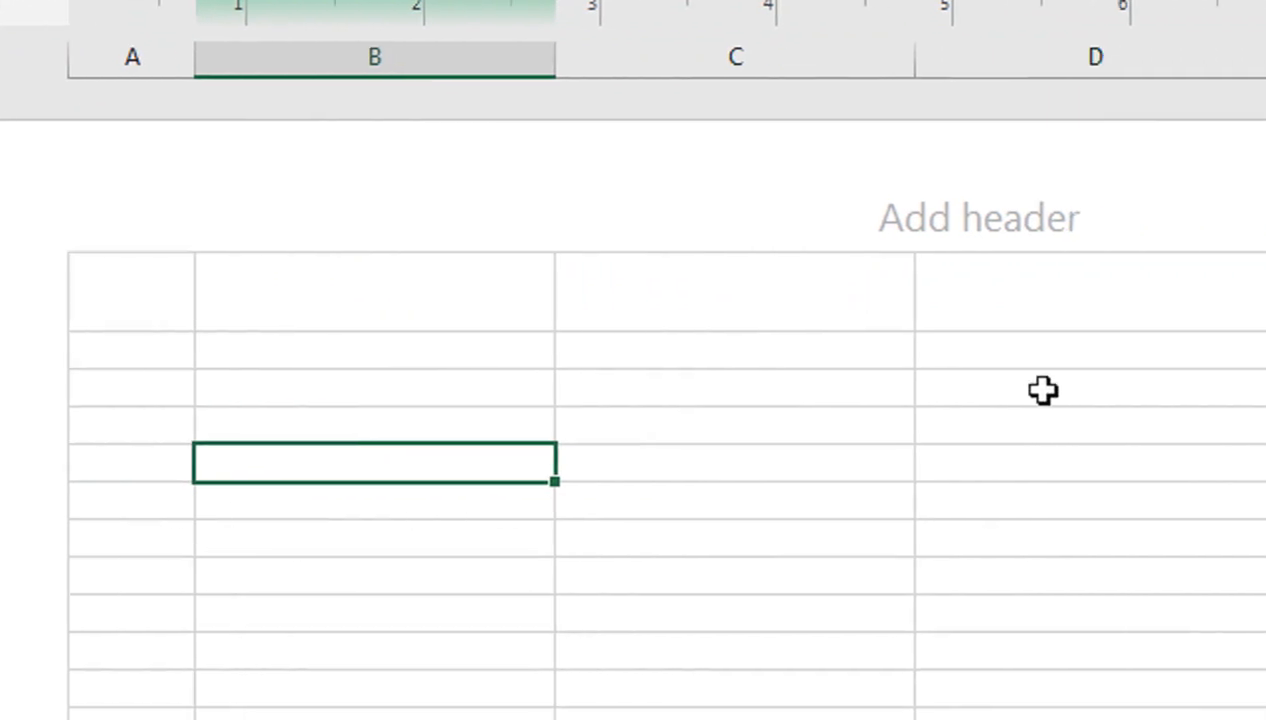
{"action": "left_click_drag", "start_coordinate": [205, 300], "coordinate": [1265, 312]}
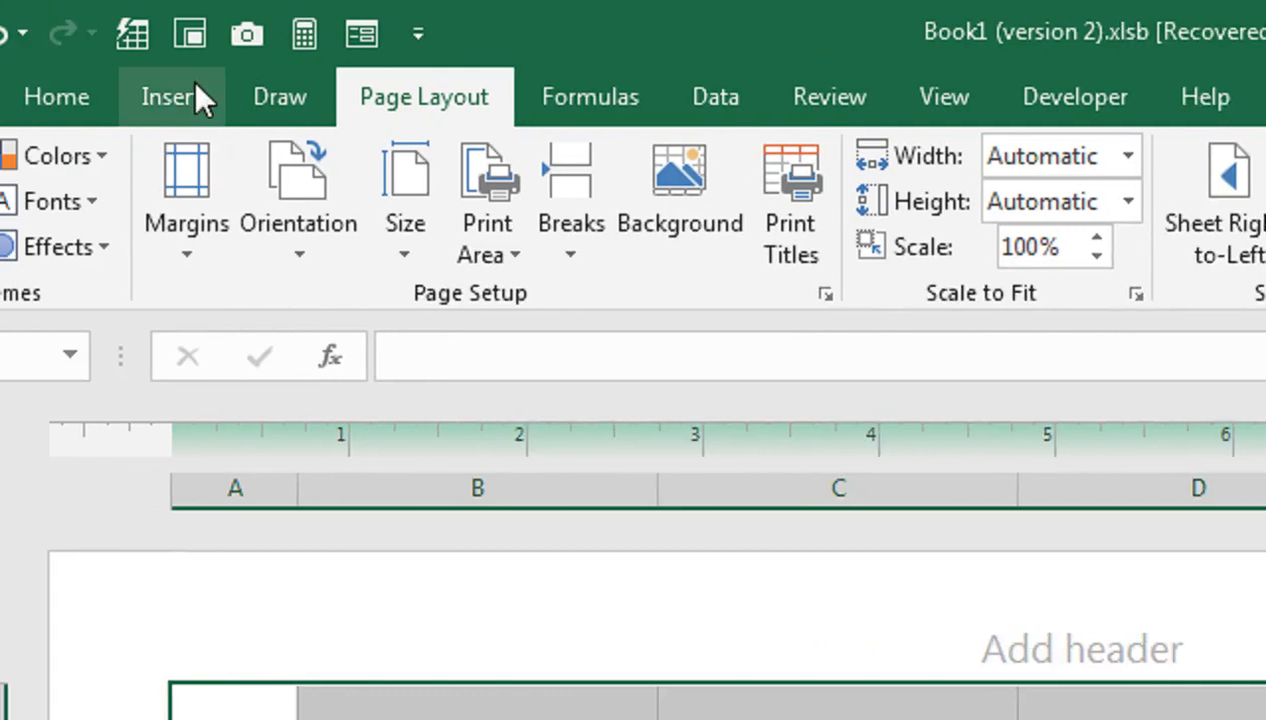
{"action": "left_click", "coordinate": [70, 97]}
{"action": "left_click", "coordinate": [922, 235]}
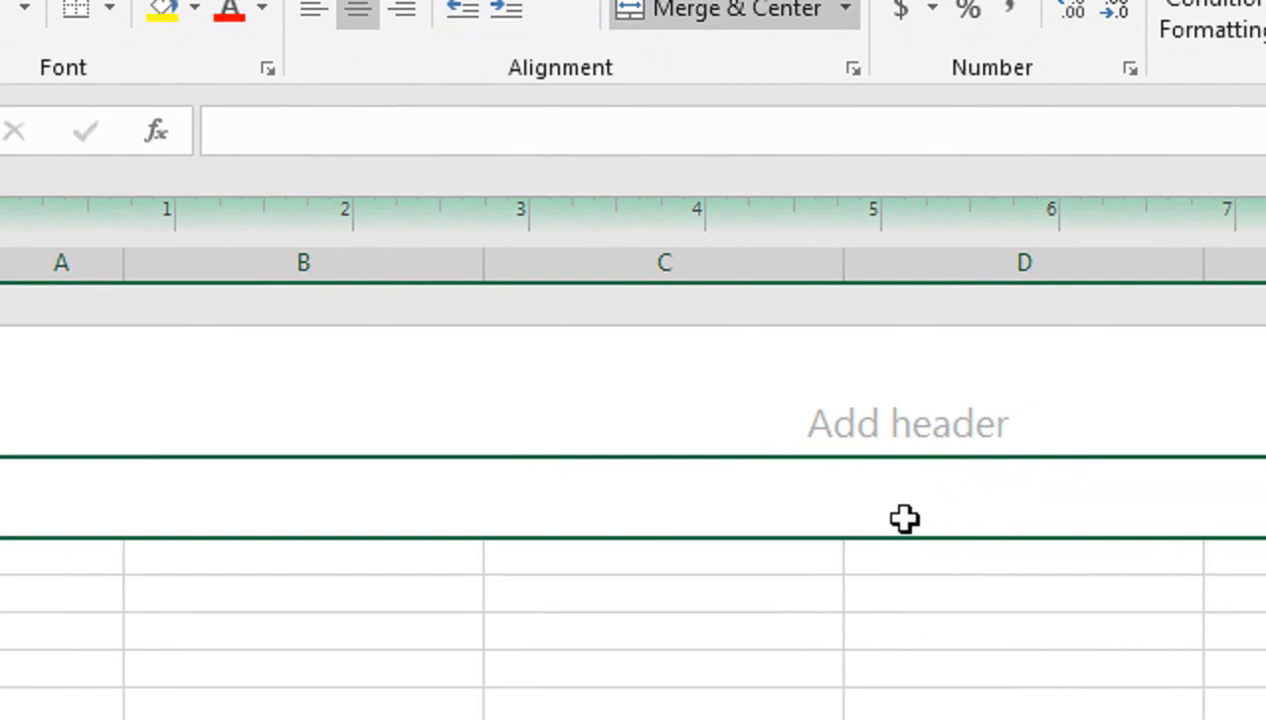
Step: Start the title in the merged row 1 cell with the text "ABC GROUP Of"
{"action": "type", "text": "ABC"}
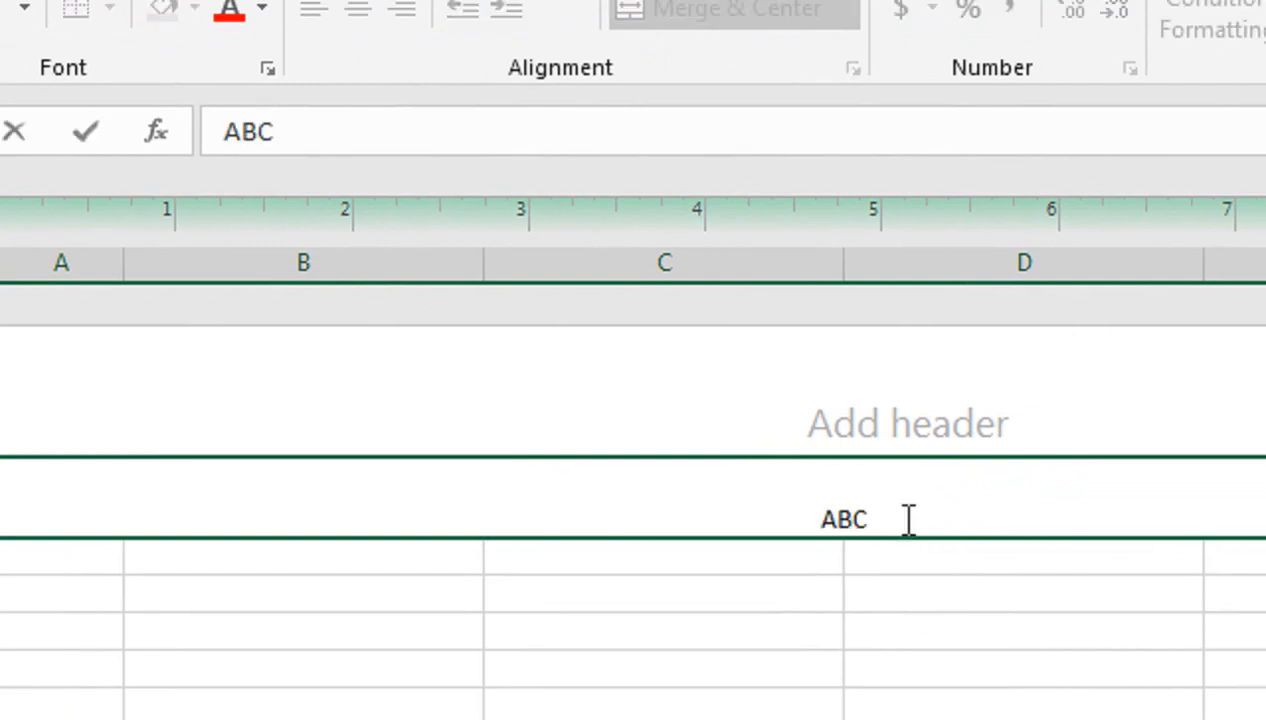
{"action": "type", "text": " GROU"}
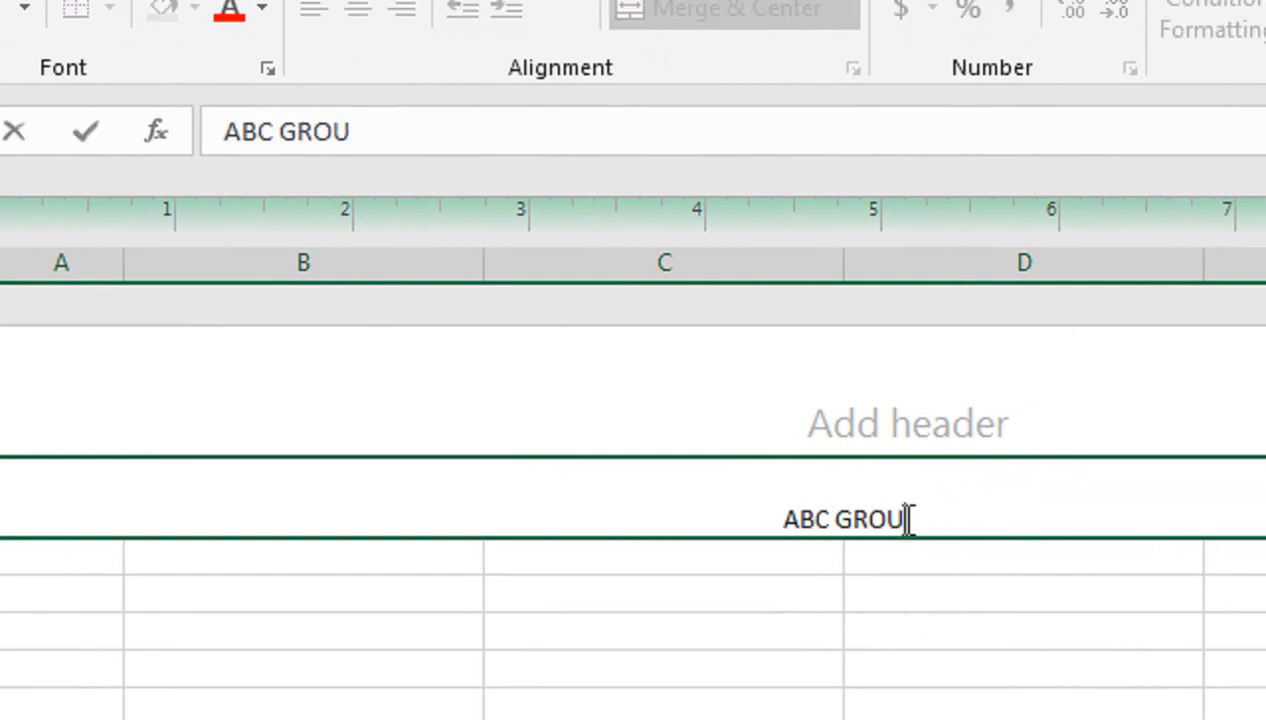
{"action": "type", "text": "P Of"}
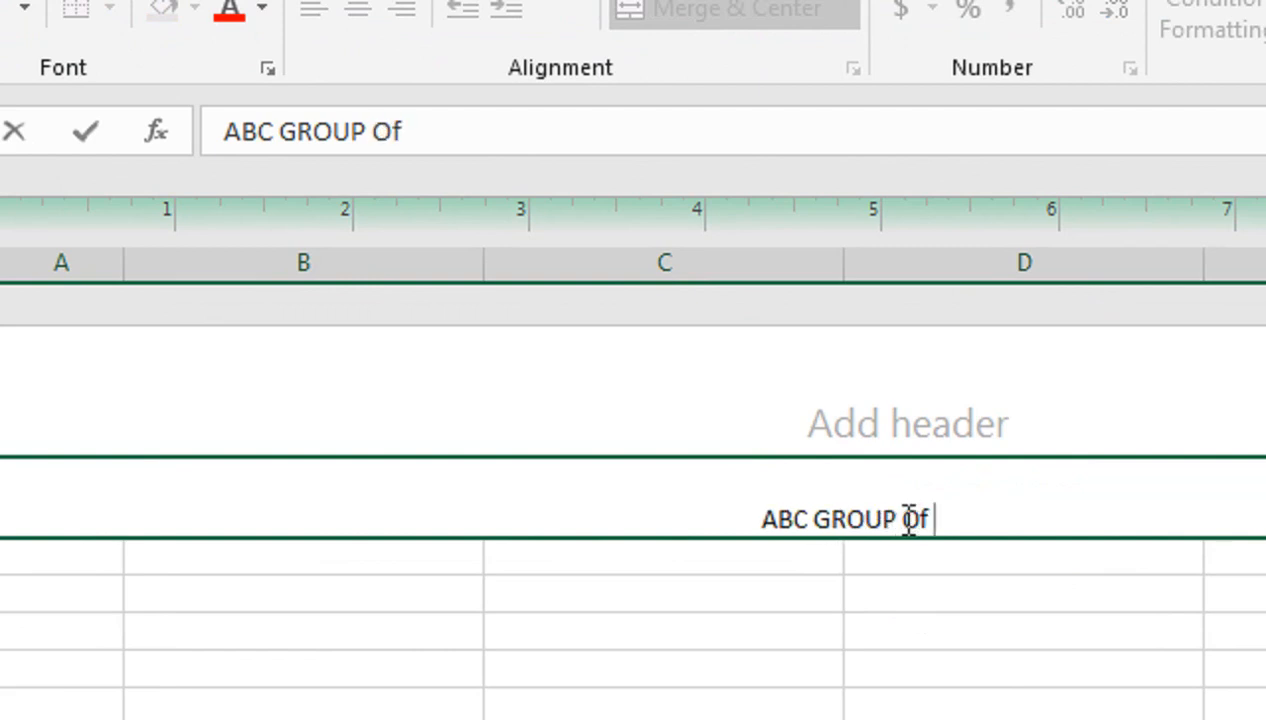
{"action": "type", "text": " Company"}
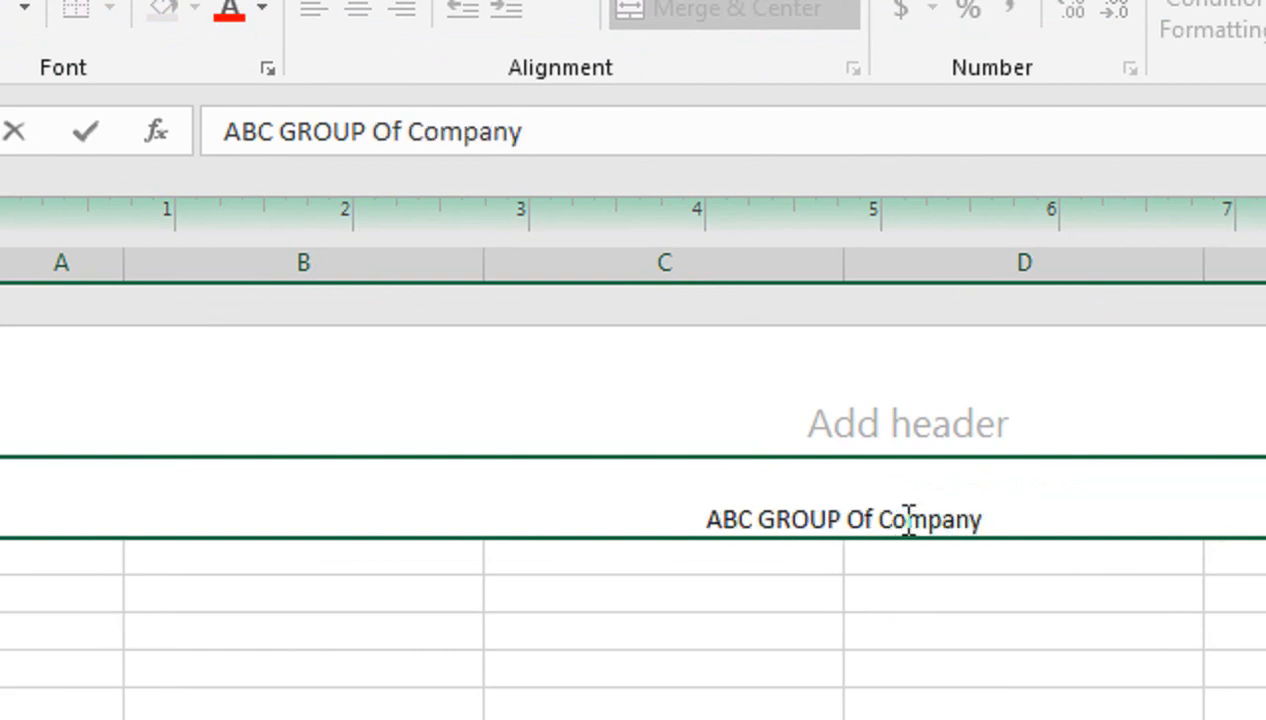
{"action": "key", "text": "BackSpace"}
{"action": "key", "text": "BackSpace"}
{"action": "key", "text": "BackSpace"}
{"action": "key", "text": "BackSpace"}
{"action": "key", "text": "BackSpace"}
{"action": "key", "text": "BackSpace"}
{"action": "key", "text": "BackSpace"}
{"action": "key", "text": "BackSpace"}
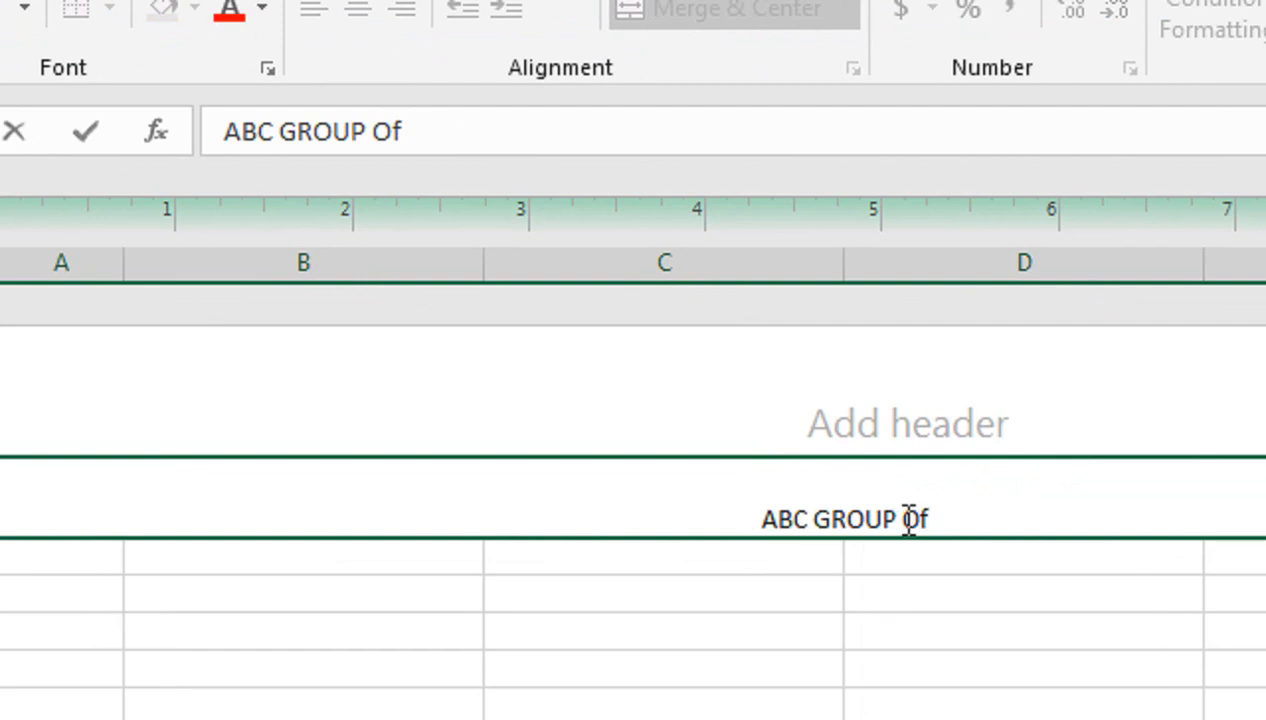
{"action": "type", "text": "pvt"}
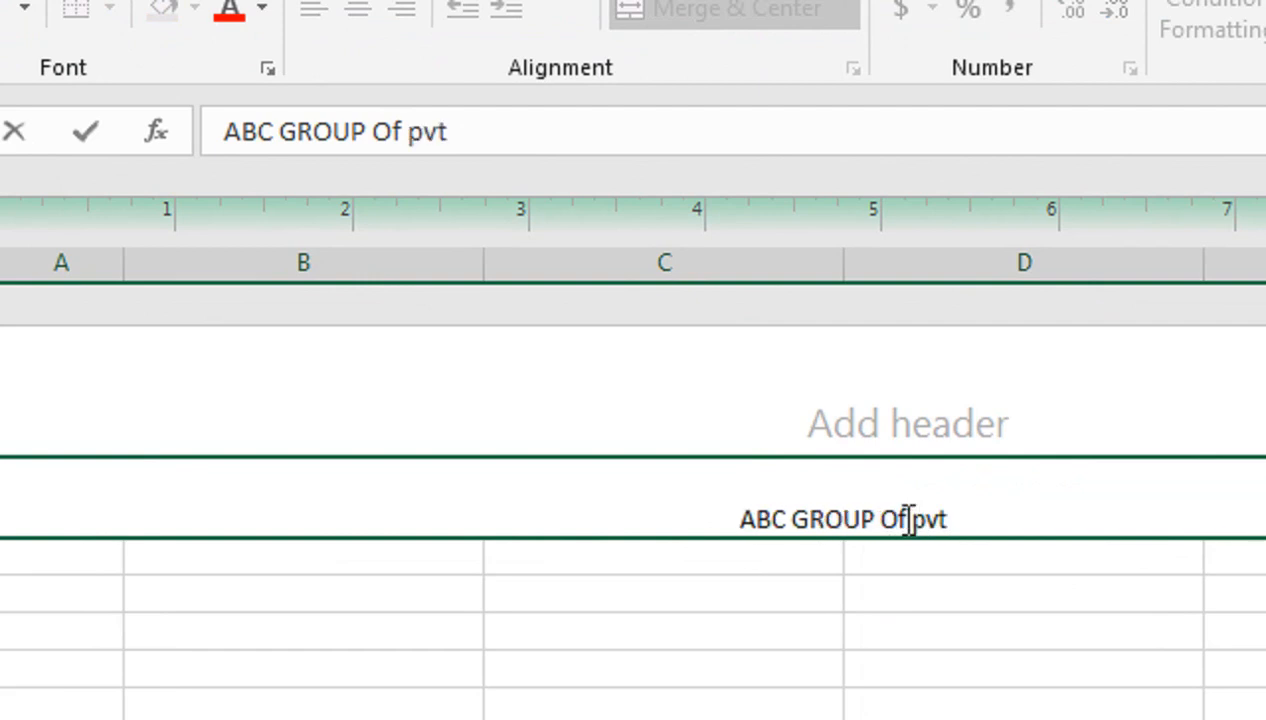
{"action": "key", "text": "BackSpace"}
{"action": "key", "text": "BackSpace"}
{"action": "key", "text": "BackSpace"}
{"action": "key", "text": "BackSpace"}
{"action": "type", "text": "pvt compan"}
{"action": "key", "text": "BackSpace"}
{"action": "key", "text": "BackSpace"}
{"action": "key", "text": "BackSpace"}
{"action": "key", "text": "BackSpace"}
{"action": "key", "text": "BackSpace"}
{"action": "key", "text": "BackSpace"}
{"action": "key", "text": "BackSpace"}
{"action": "key", "text": "BackSpace"}
{"action": "key", "text": "BackSpace"}
{"action": "key", "text": "BackSpace"}
{"action": "key", "text": "BackSpace"}
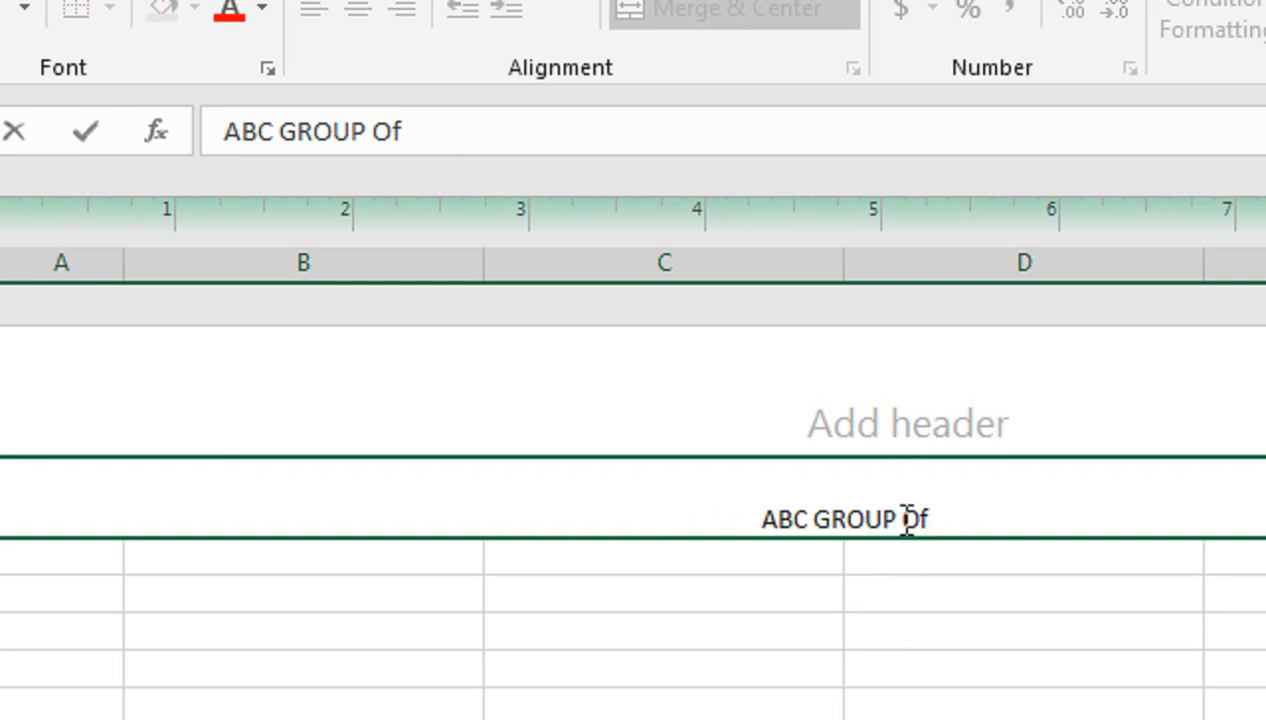
Step: Complete the merged row 1 title so it reads "ABC GROUP Of PVT COMPANY" and reselect the title cell
{"action": "type", "text": "PVT COP"}
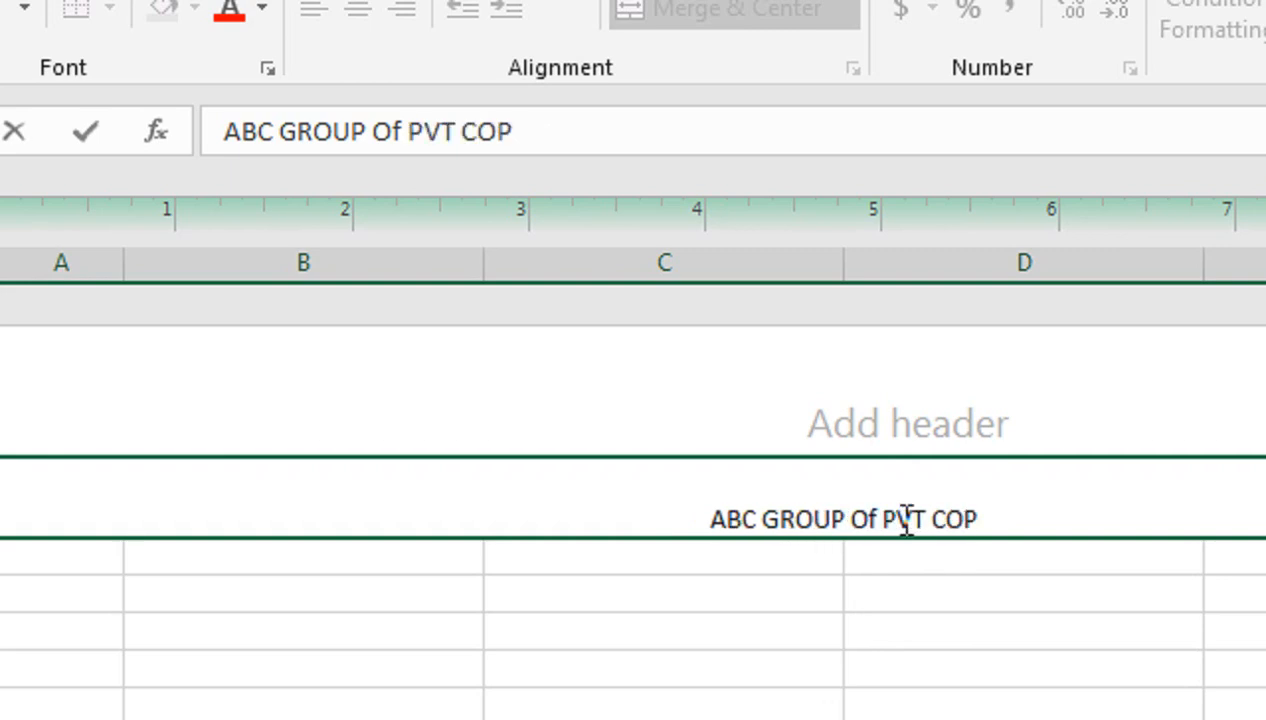
{"action": "key", "text": "BackSpace"}
{"action": "type", "text": "MPANY"}
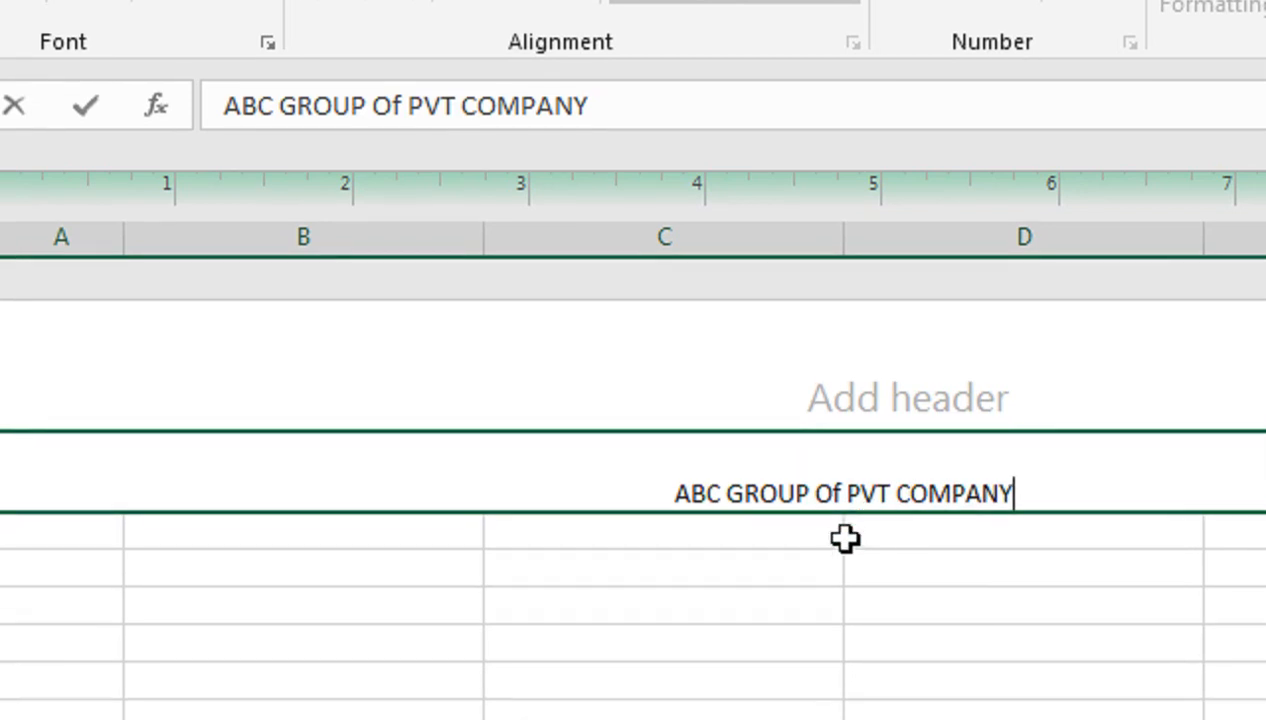
{"action": "left_click_drag", "start_coordinate": [848, 563], "coordinate": [841, 556]}
{"action": "left_click", "coordinate": [858, 521]}
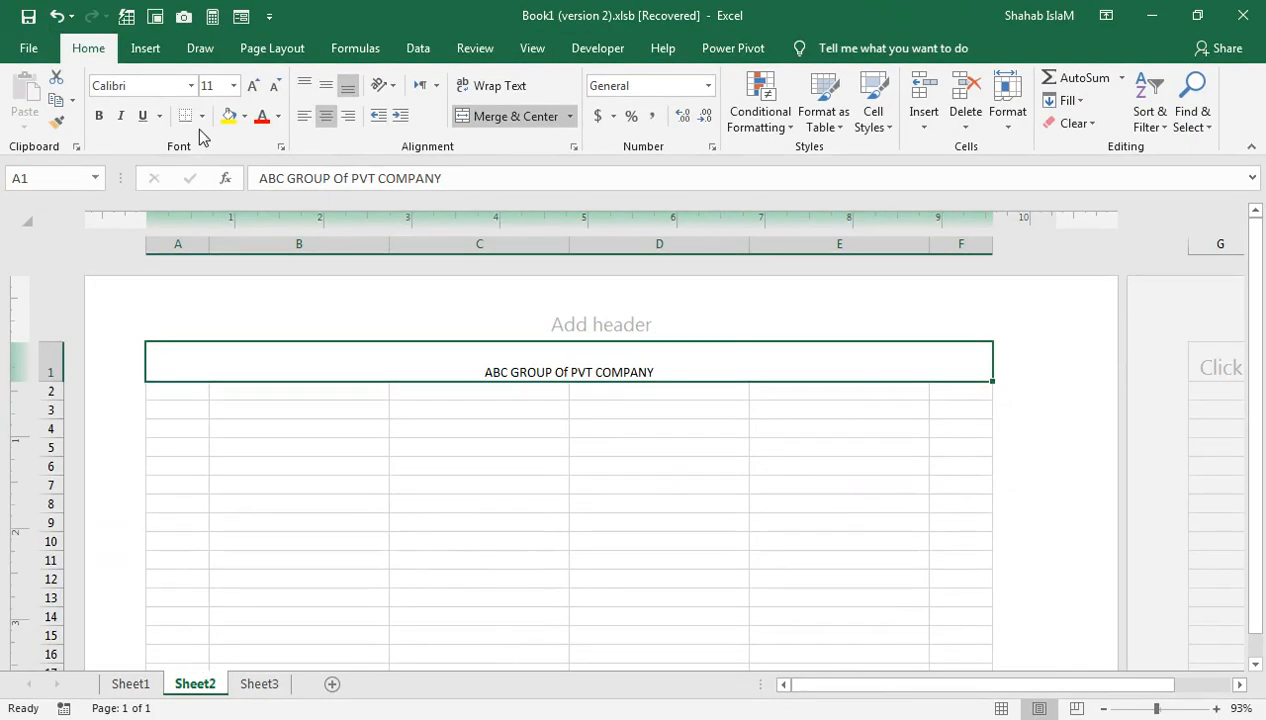
Step: Format the company title as bold, 24 pt and middle-aligned, and make row 1 slightly taller
{"action": "left_click", "coordinate": [143, 50]}
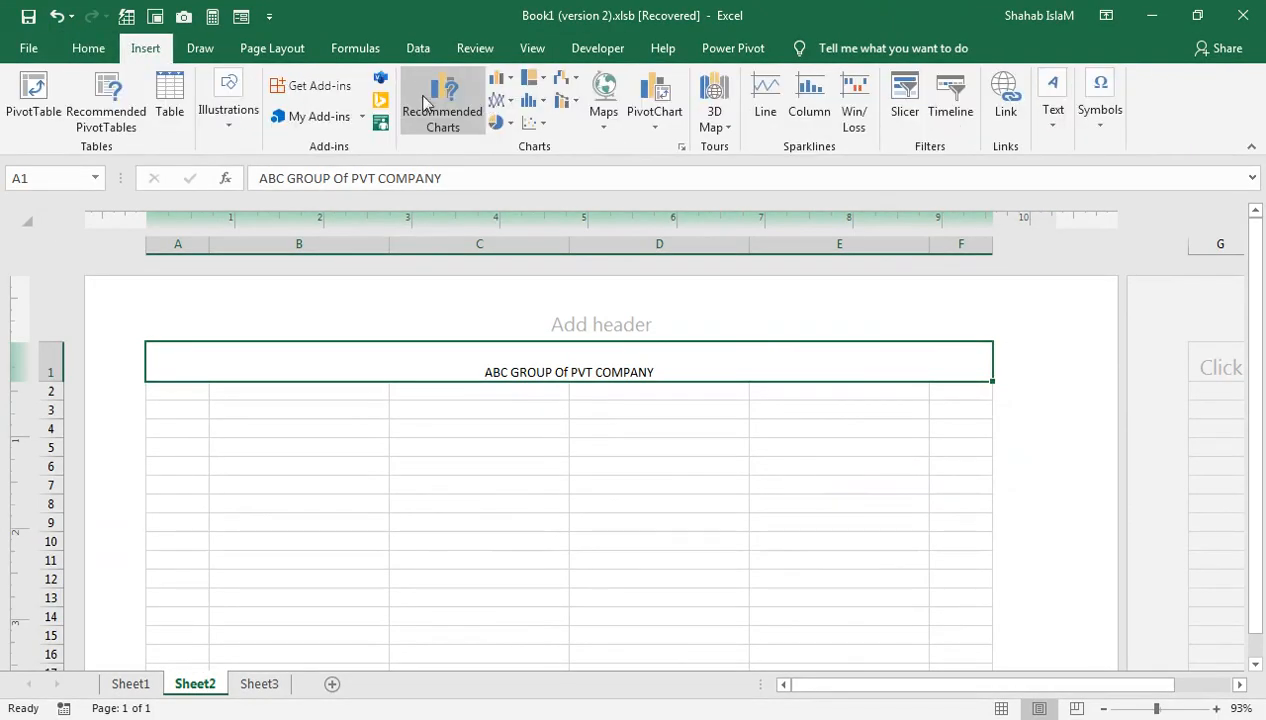
{"action": "left_click", "coordinate": [90, 50]}
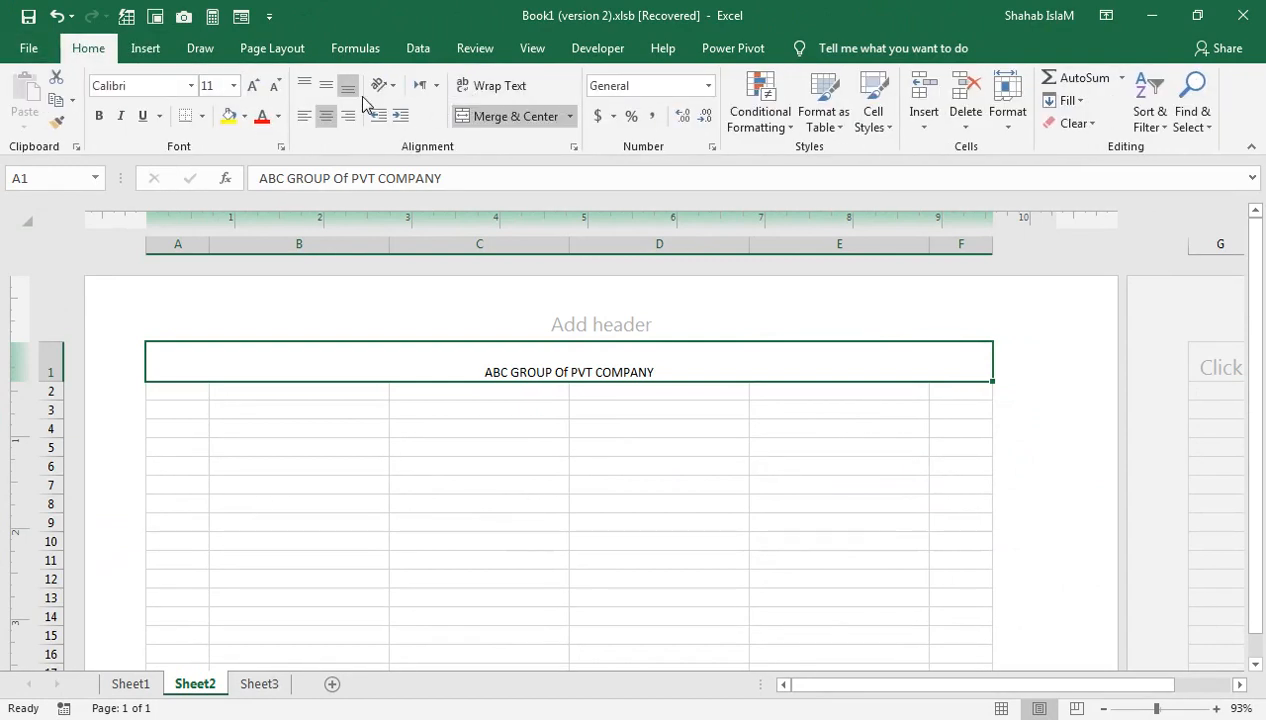
{"action": "left_click", "coordinate": [254, 86]}
{"action": "left_click", "coordinate": [254, 86]}
{"action": "left_click", "coordinate": [255, 86]}
{"action": "left_click", "coordinate": [256, 87]}
{"action": "left_click", "coordinate": [256, 87]}
{"action": "left_click", "coordinate": [256, 87]}
{"action": "left_click", "coordinate": [256, 87]}
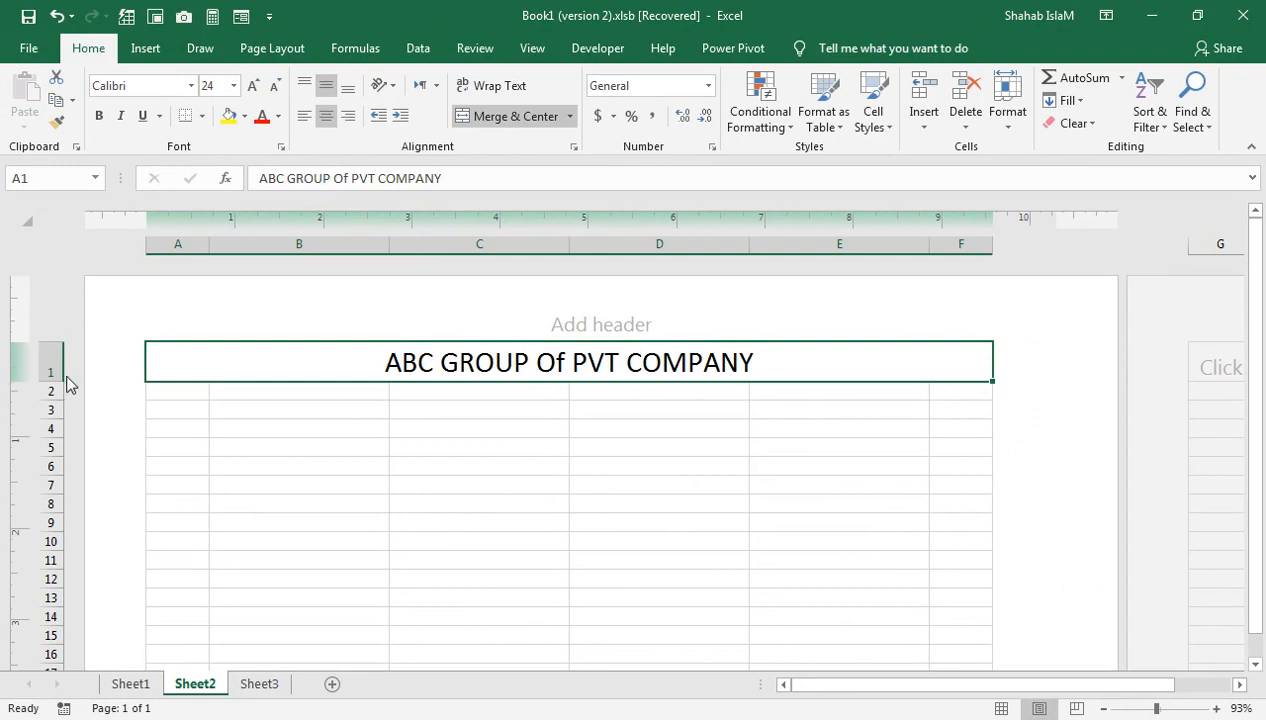
{"action": "left_click_drag", "start_coordinate": [57, 380], "coordinate": [57, 397]}
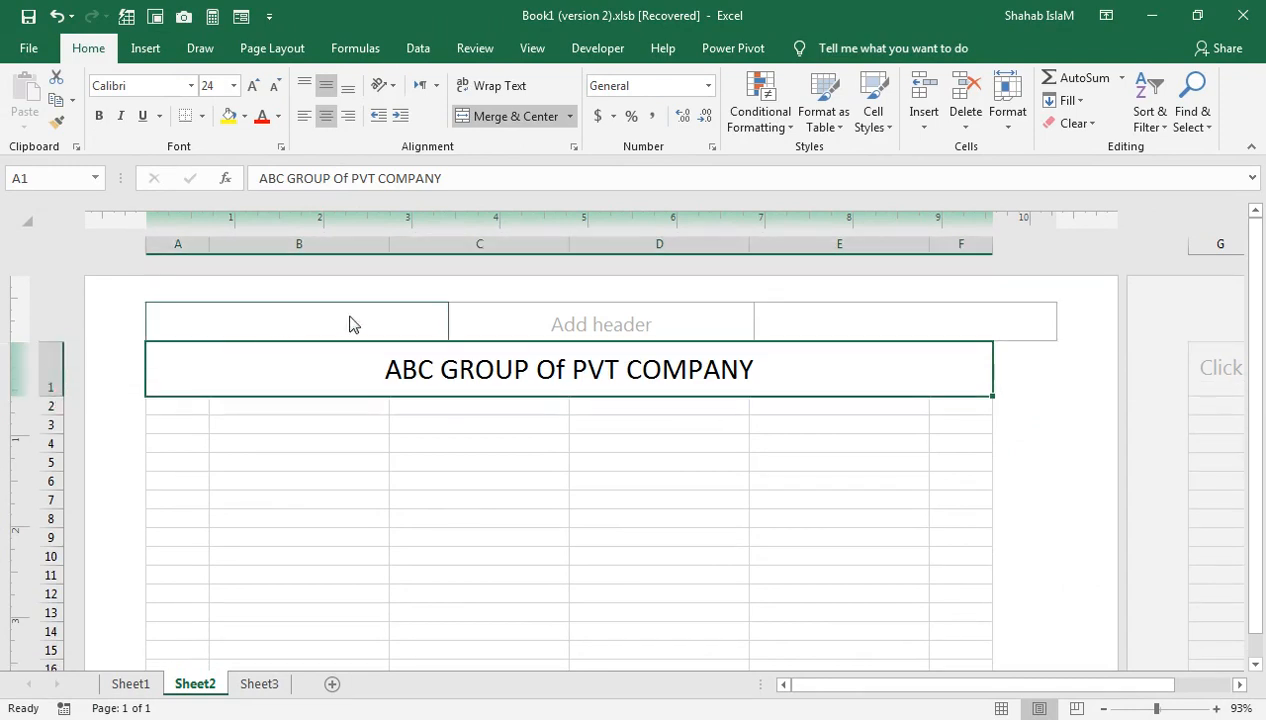
{"action": "left_click", "coordinate": [100, 117]}
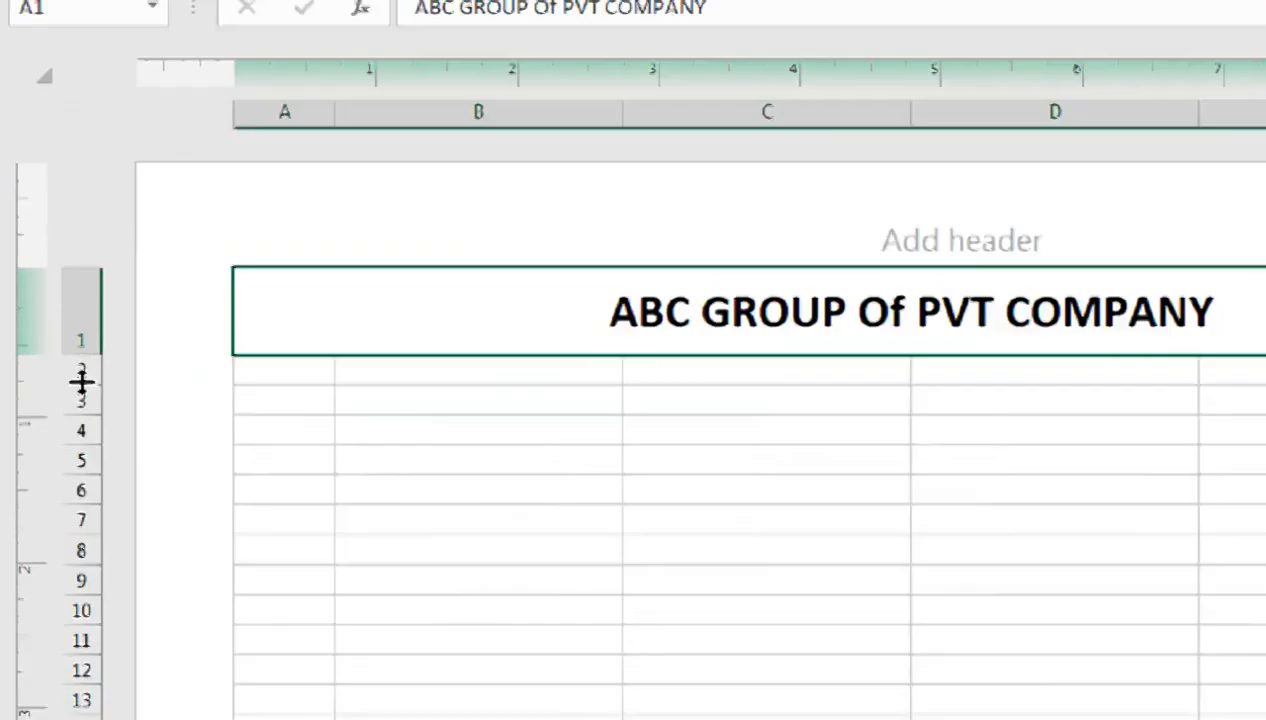
Step: Make rows 2 and 3 taller and merge each of them across columns A to F
{"action": "left_click_drag", "start_coordinate": [52, 408], "coordinate": [54, 424]}
{"action": "mouse_move", "coordinate": [112, 374]}
{"action": "left_mouse_down"}
{"action": "mouse_move", "coordinate": [128, 413]}
{"action": "mouse_move", "coordinate": [127, 384]}
{"action": "left_mouse_up"}
{"action": "left_click", "coordinate": [1087, 350]}
{"action": "left_click_drag", "start_coordinate": [1265, 350], "coordinate": [323, 470]}
{"action": "left_click_drag", "start_coordinate": [153, 470], "coordinate": [0, 404]}
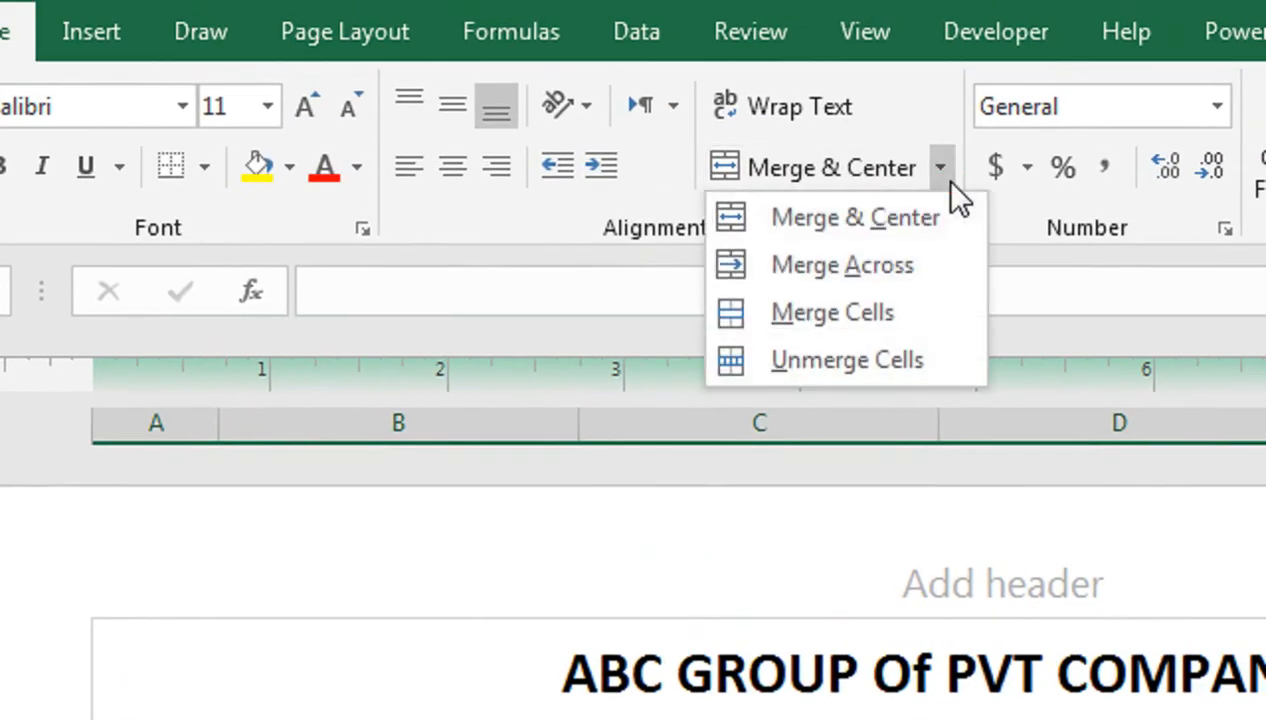
{"action": "left_click", "coordinate": [973, 155]}
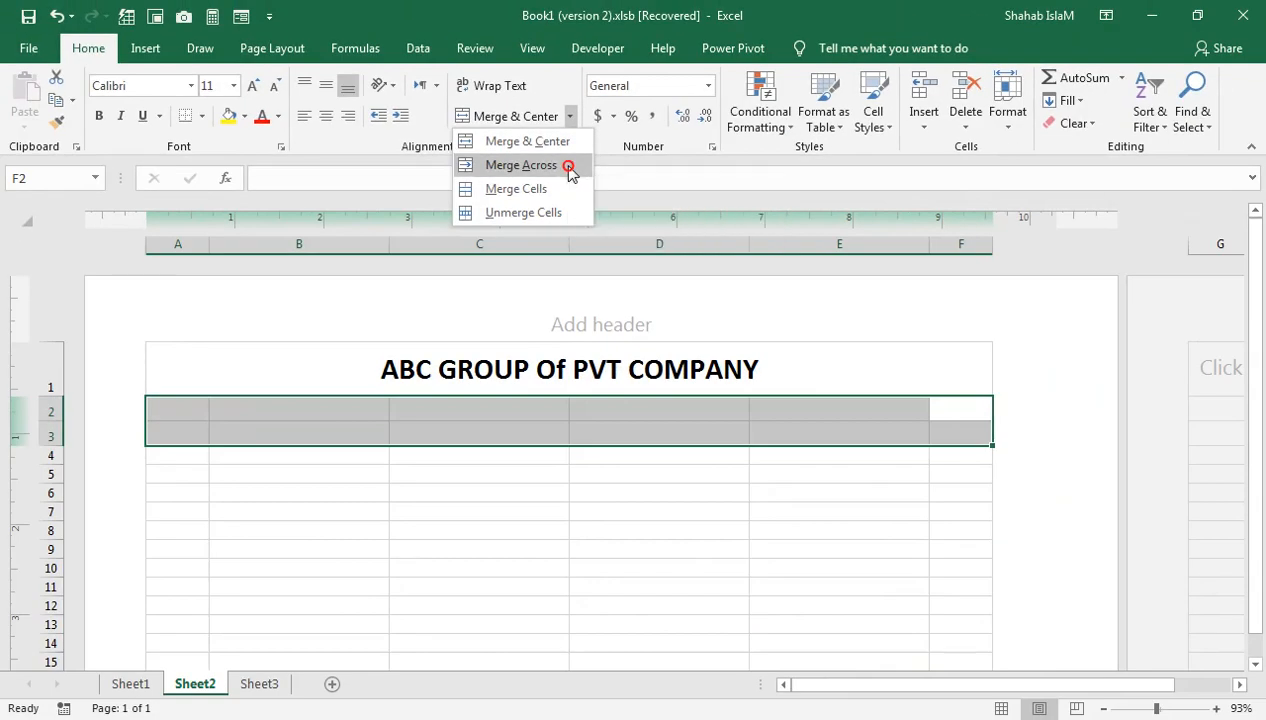
{"action": "left_click", "coordinate": [940, 265]}
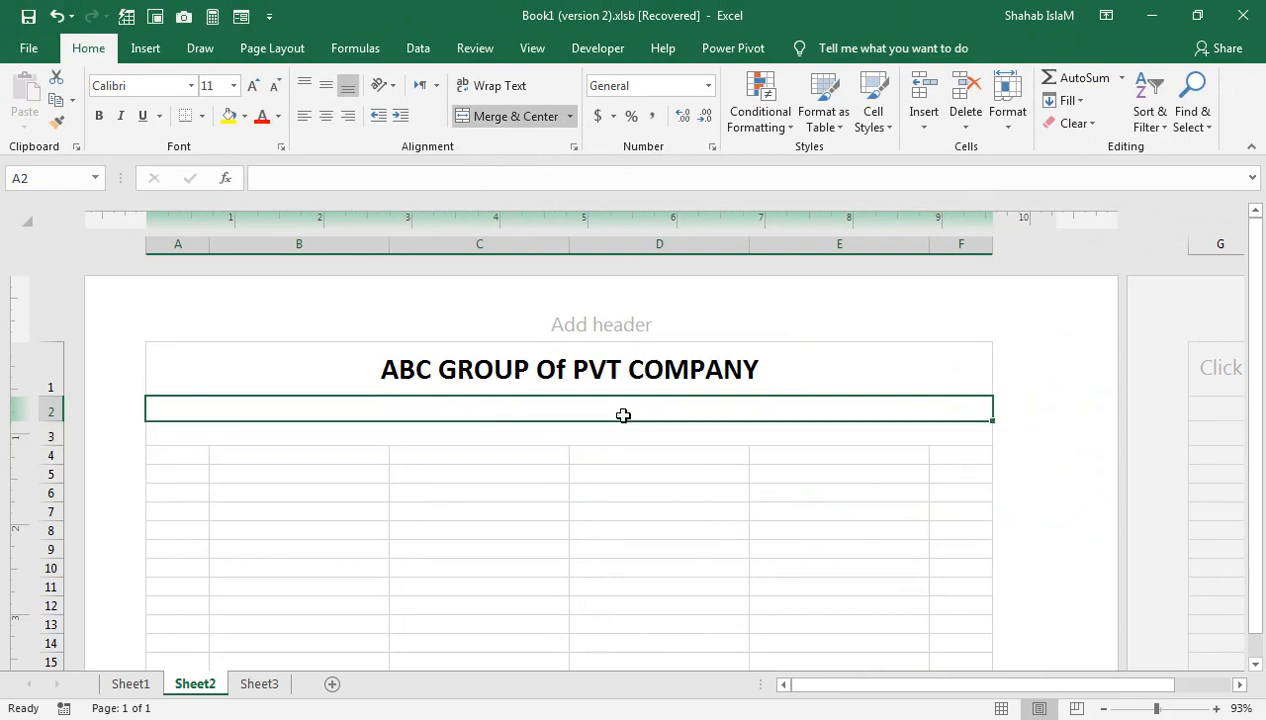
Step: Enter the company's address in merged row 2 and reselect that cell
{"action": "left_click", "coordinate": [497, 424]}
{"action": "left_click", "coordinate": [425, 368]}
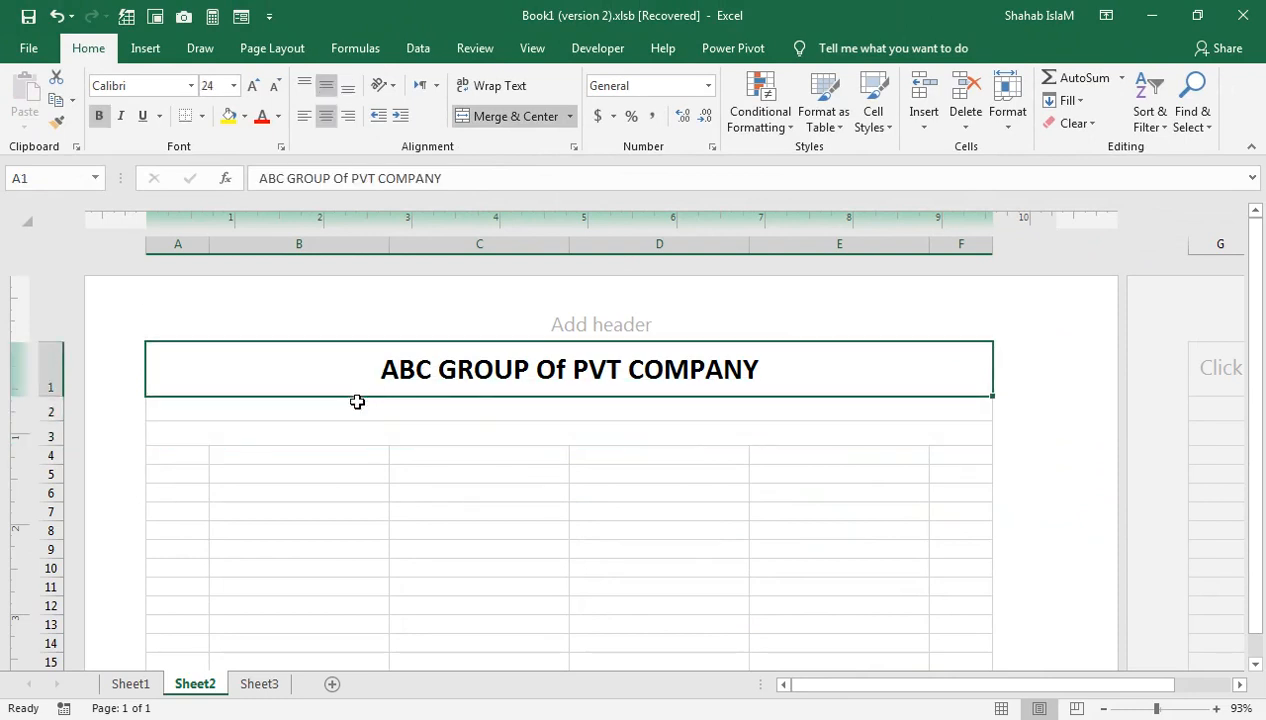
{"action": "left_click", "coordinate": [418, 404]}
{"action": "type", "text": "I"}
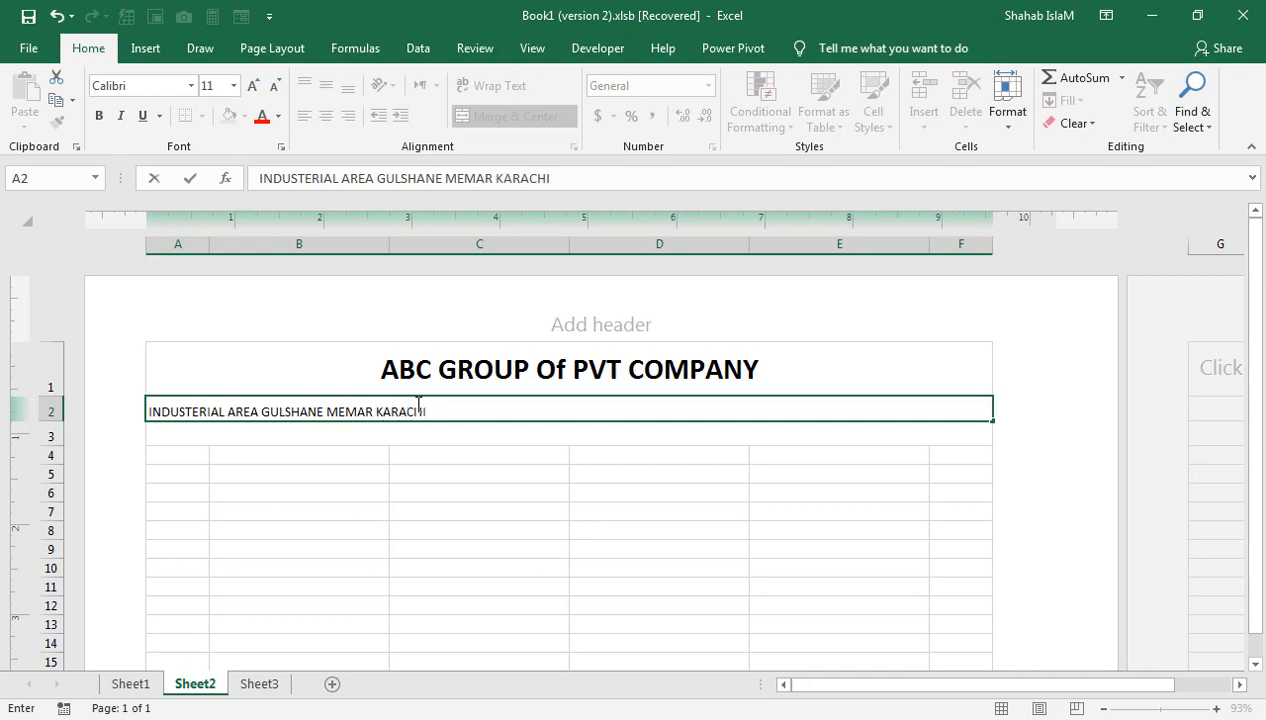
{"action": "left_click", "coordinate": [419, 465]}
{"action": "left_click", "coordinate": [430, 415]}
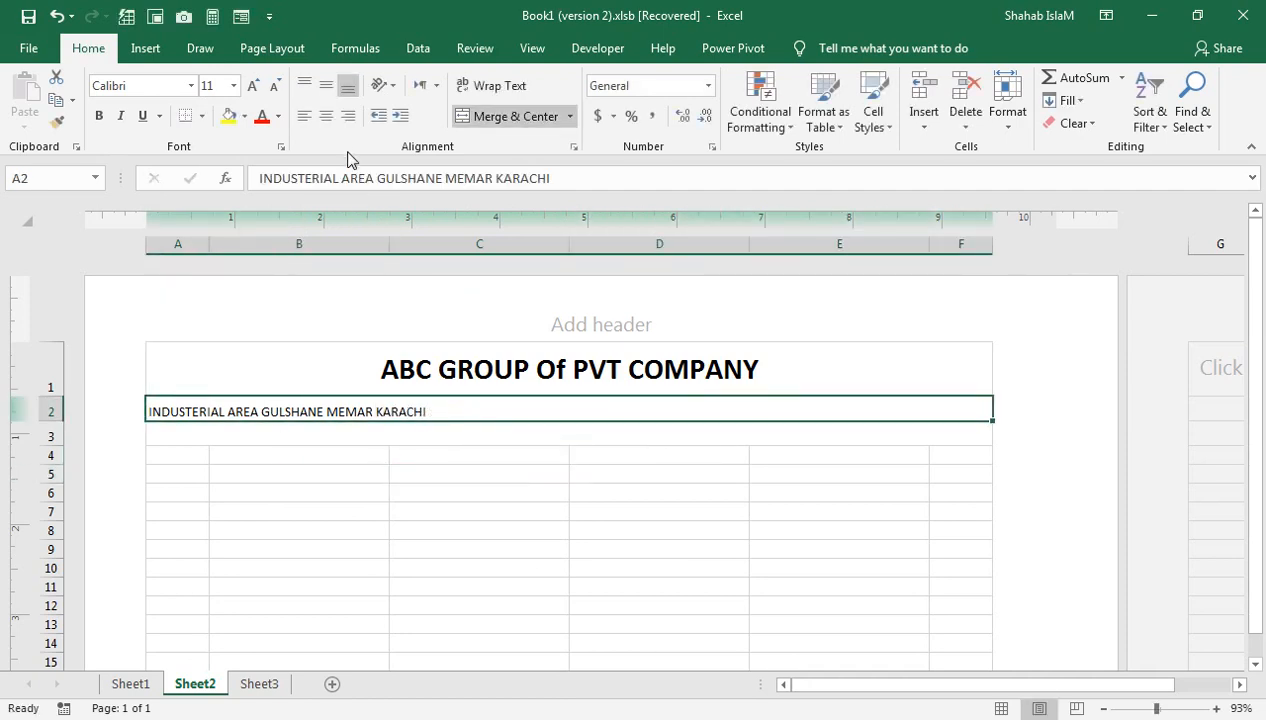
Step: Center the address line both ways at 20 pt and make rows 2 and 3 taller
{"action": "left_click", "coordinate": [332, 118]}
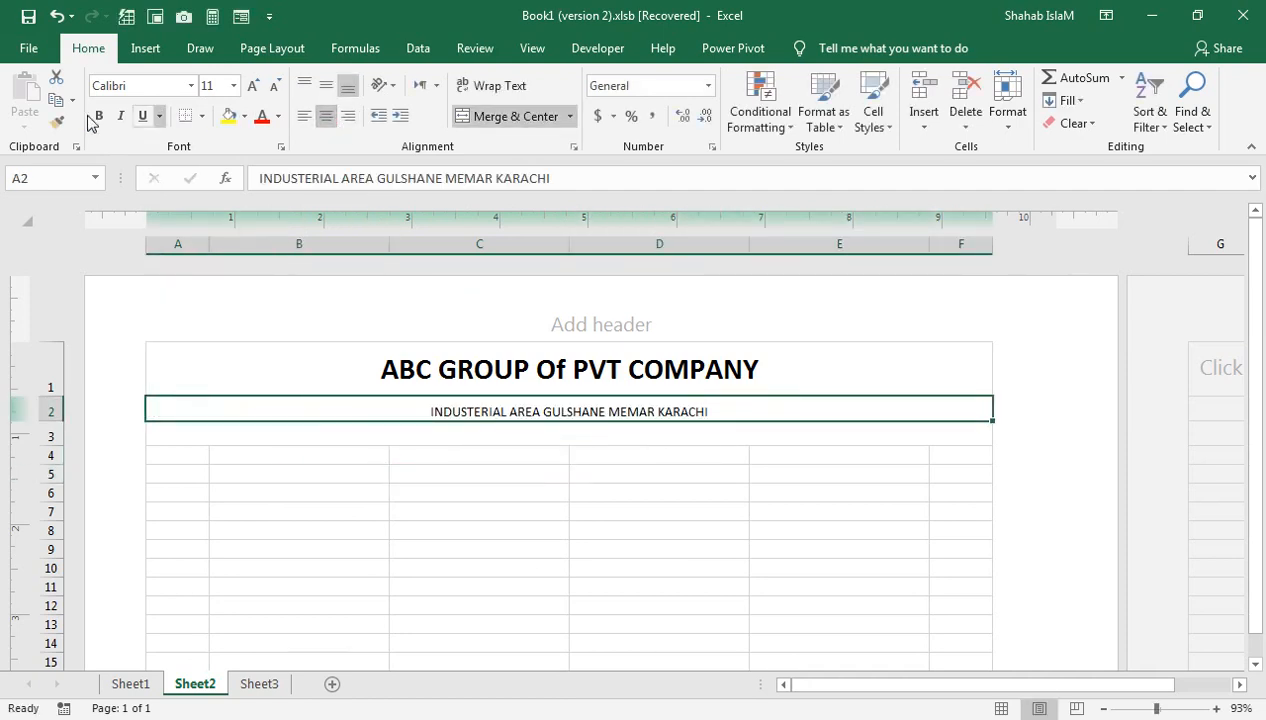
{"action": "left_click", "coordinate": [253, 88]}
{"action": "left_click", "coordinate": [253, 88]}
{"action": "left_click", "coordinate": [253, 88]}
{"action": "left_click", "coordinate": [253, 88]}
{"action": "left_click", "coordinate": [253, 88]}
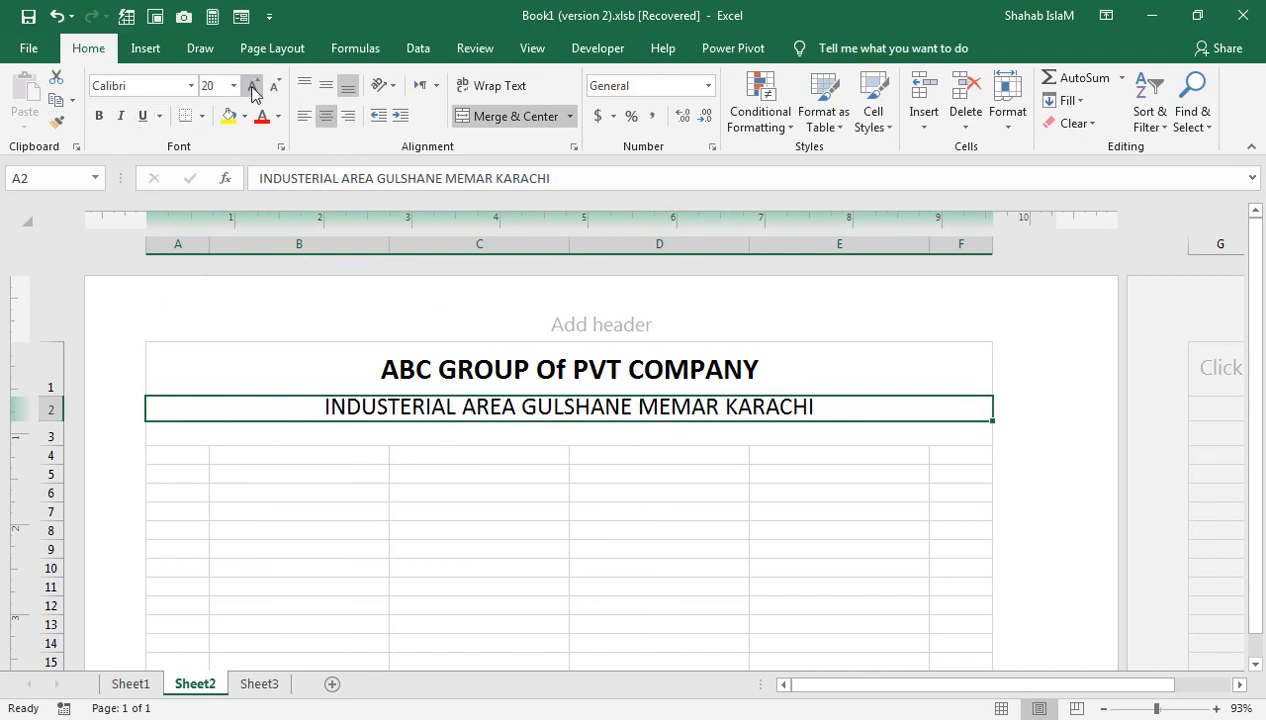
{"action": "left_click_drag", "start_coordinate": [57, 421], "coordinate": [51, 464]}
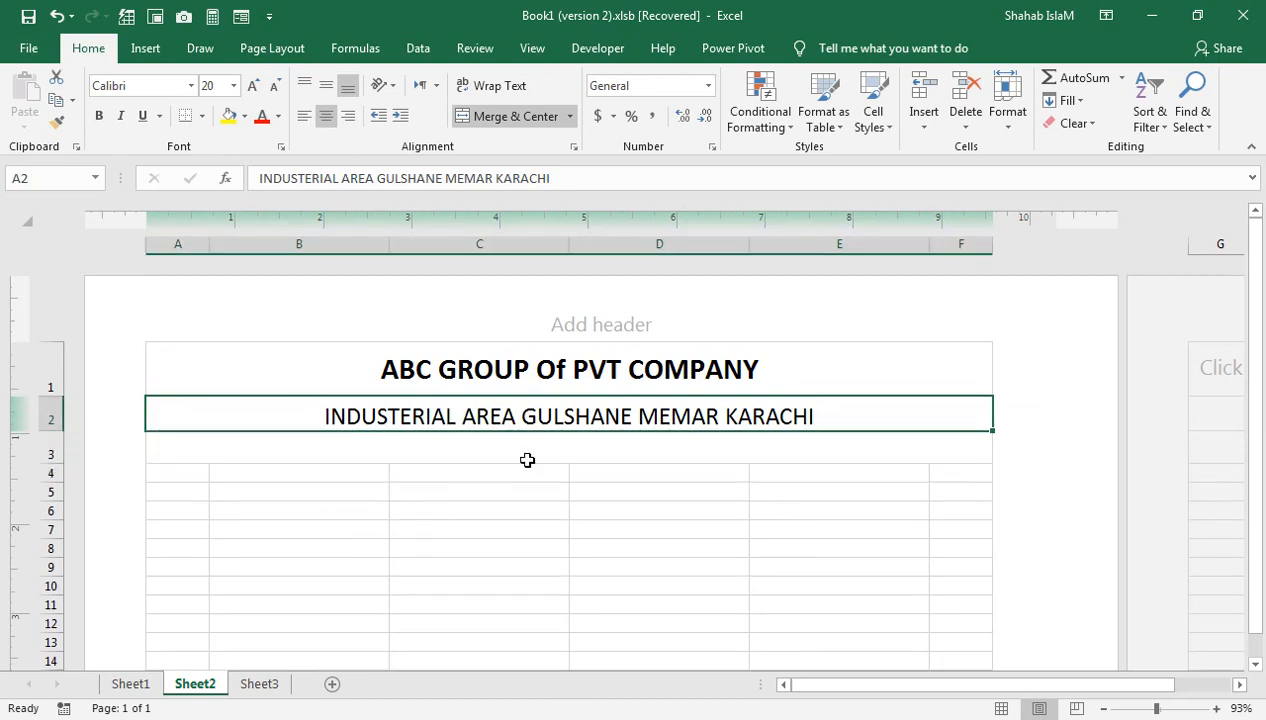
{"action": "left_click", "coordinate": [326, 86]}
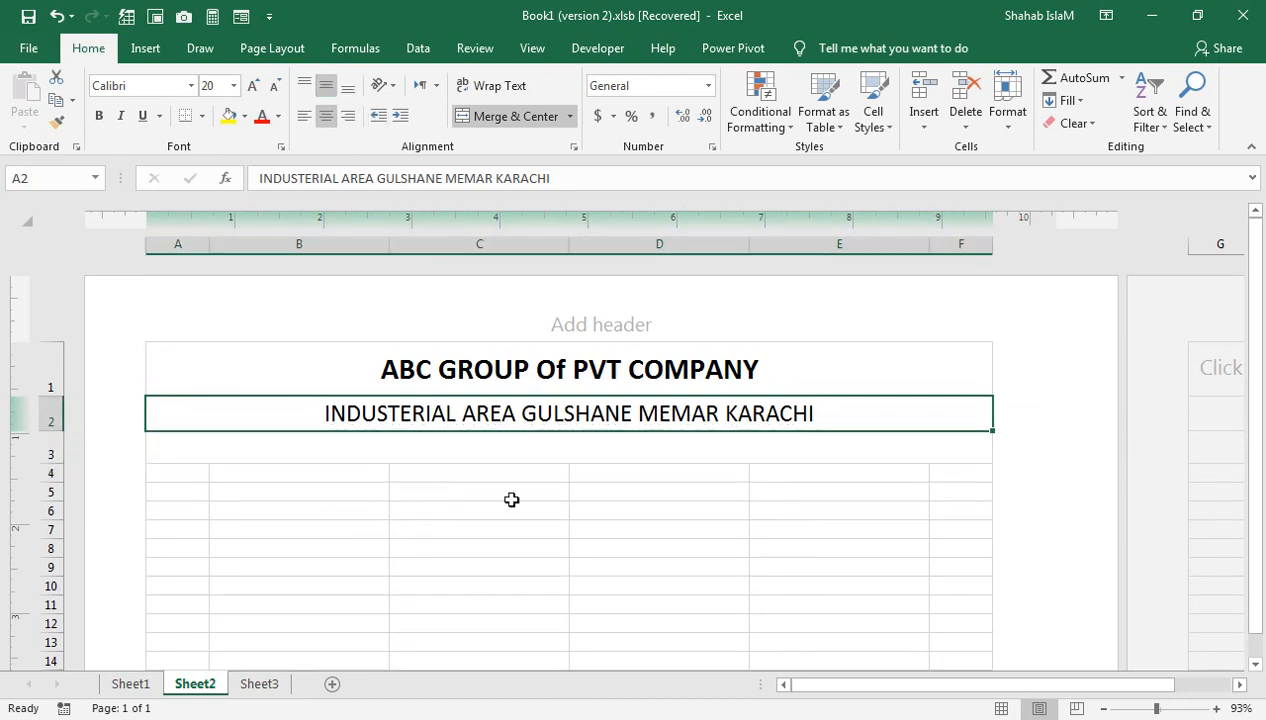
Step: Enter the heading "MONTHLY SALARY SLIP" in merged row 3 and reselect that cell
{"action": "left_click", "coordinate": [453, 449]}
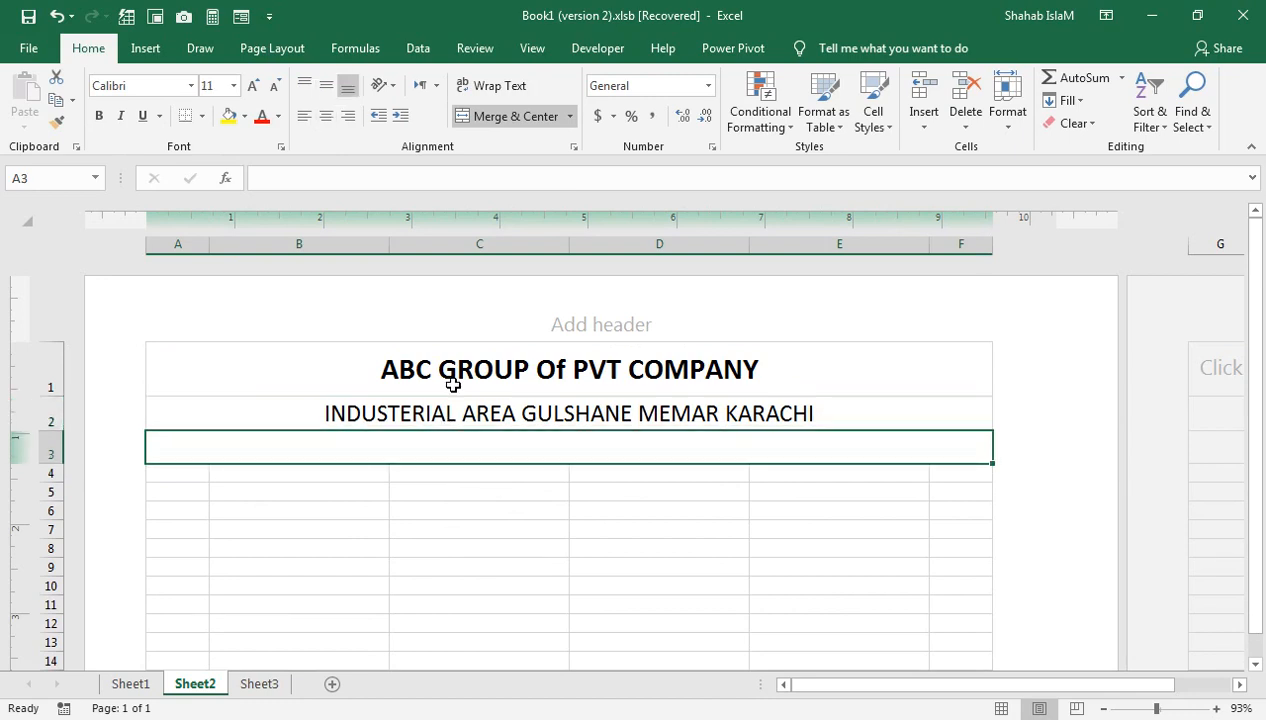
{"action": "type", "text": "MONT"}
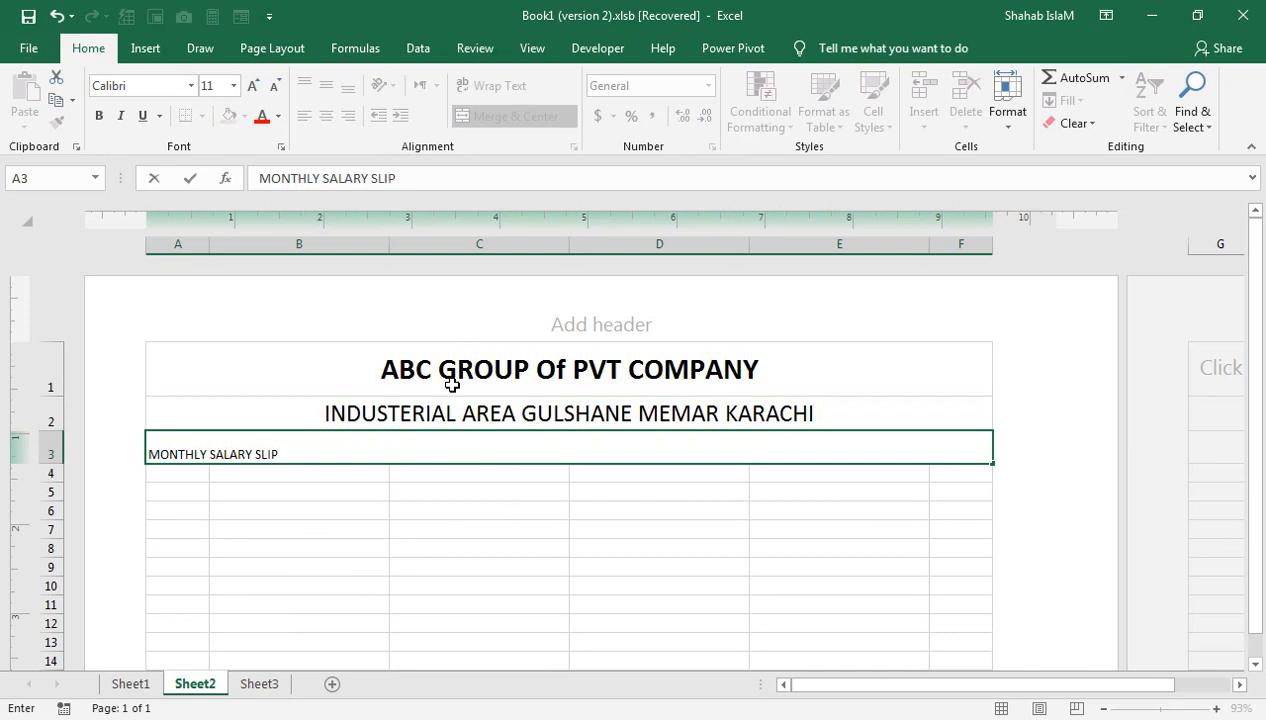
{"action": "type", "text": "HLY SALARY SLIP"}
{"action": "left_click", "coordinate": [392, 524]}
{"action": "left_click", "coordinate": [381, 442]}
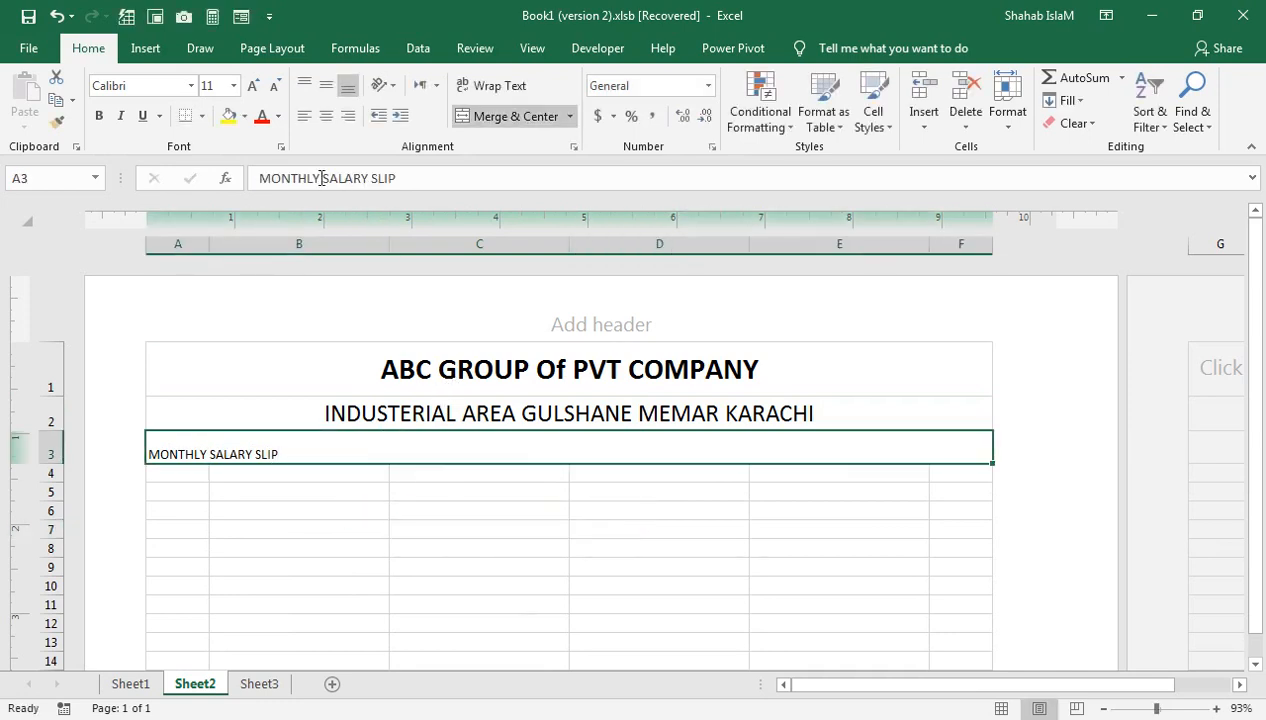
Step: Center the salary slip heading horizontally, make it bold and enlarge it to 20 pt
{"action": "left_click", "coordinate": [326, 116]}
{"action": "left_click", "coordinate": [253, 85]}
{"action": "left_click", "coordinate": [99, 116]}
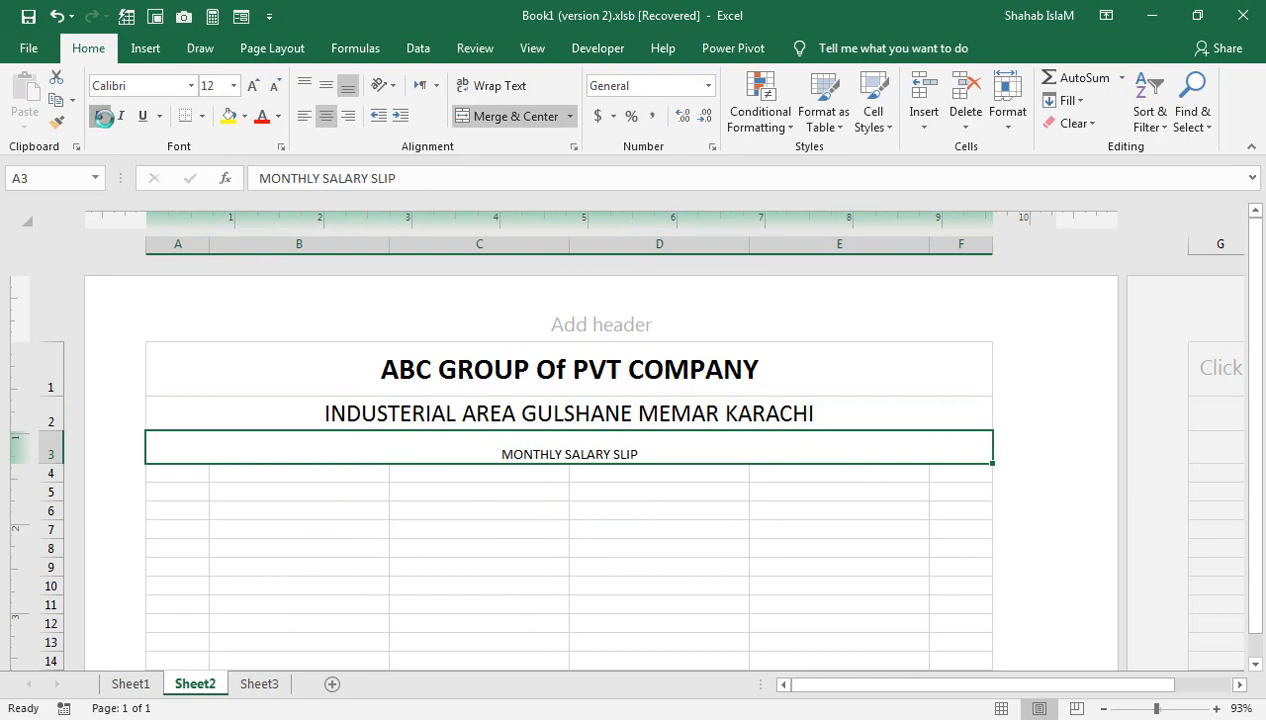
{"action": "left_click", "coordinate": [252, 86]}
{"action": "left_click", "coordinate": [251, 86]}
{"action": "left_click", "coordinate": [251, 86]}
{"action": "left_click", "coordinate": [251, 86]}
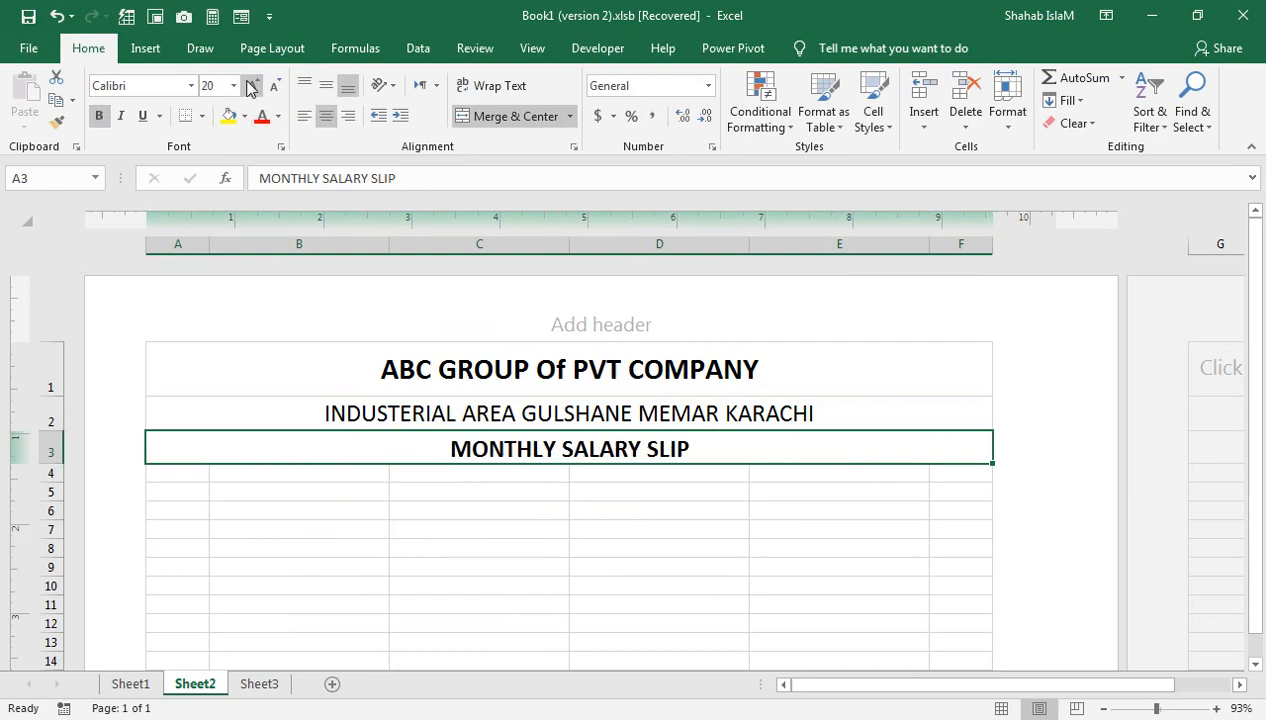
Step: Make row 3 slightly taller and set the salary slip heading to 26 pt Arial Rounded MT Bold
{"action": "left_click_drag", "start_coordinate": [56, 464], "coordinate": [66, 471]}
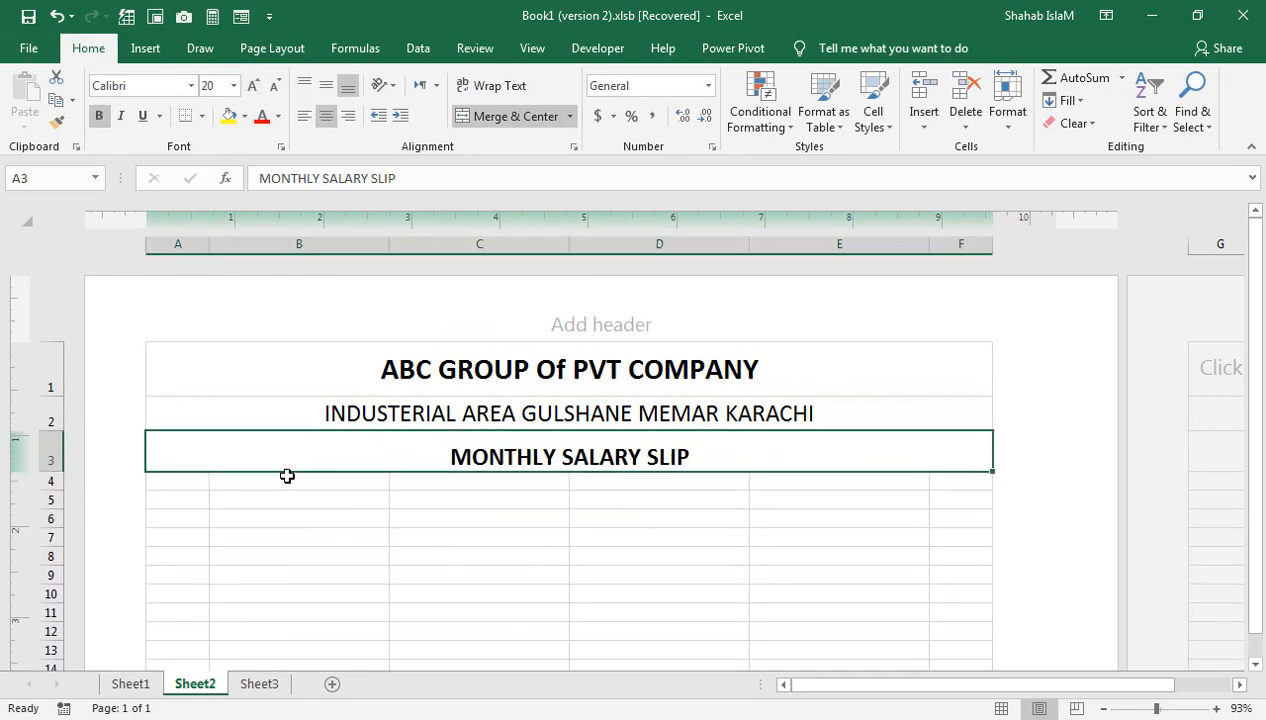
{"action": "left_click", "coordinate": [248, 86]}
{"action": "left_click", "coordinate": [248, 86]}
{"action": "left_click", "coordinate": [248, 86]}
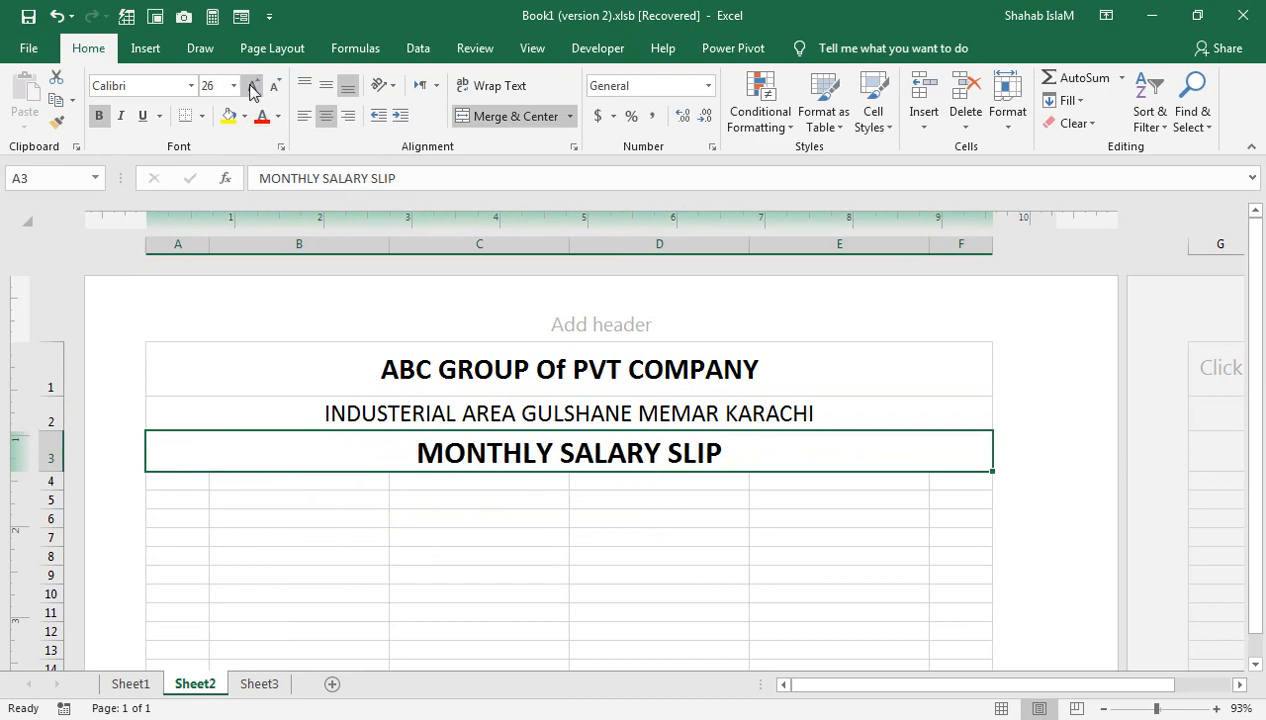
{"action": "left_click", "coordinate": [190, 88]}
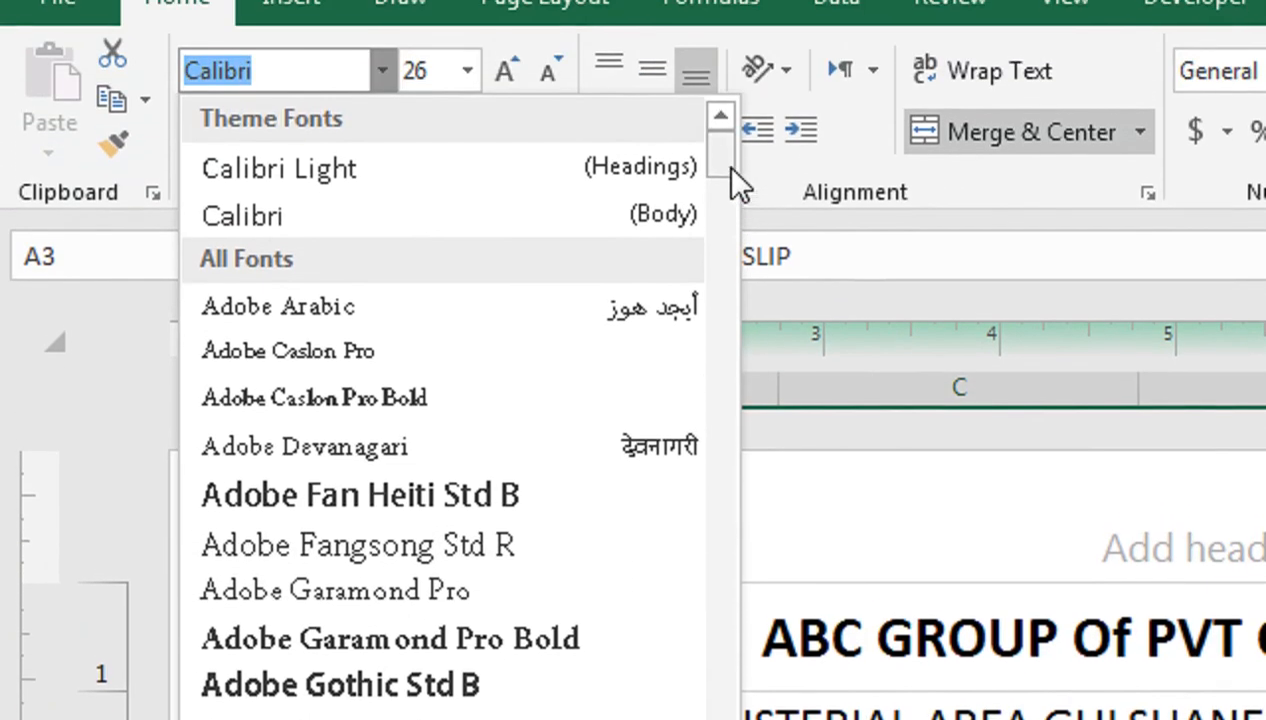
{"action": "left_click", "coordinate": [729, 242]}
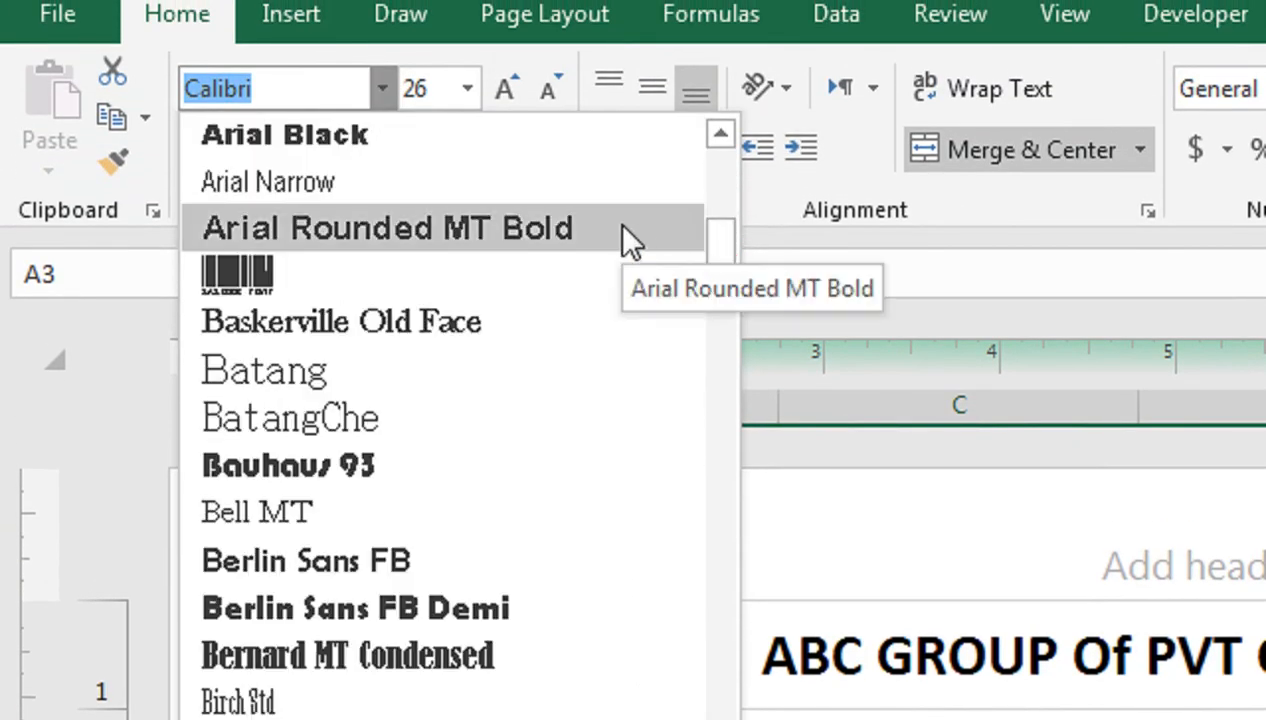
{"action": "left_click", "coordinate": [630, 240]}
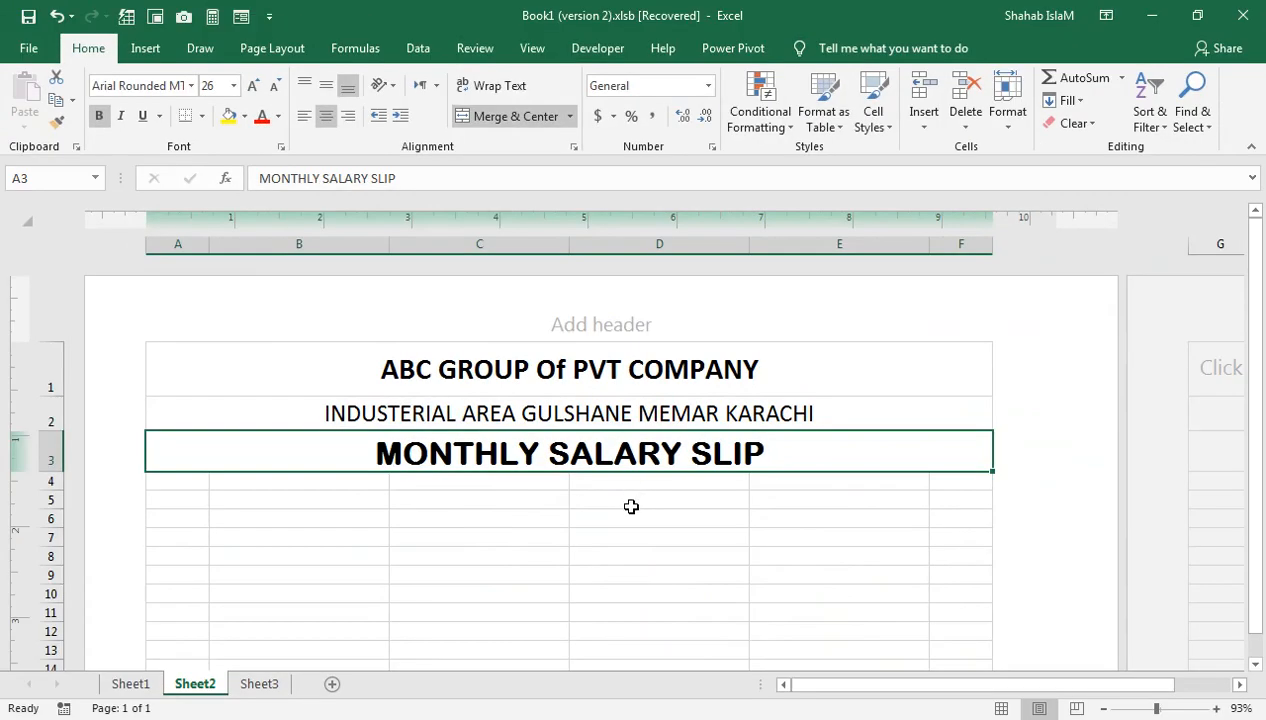
Step: Increase the height of row 3 a little more and middle-align its heading vertically
{"action": "left_click", "coordinate": [650, 507]}
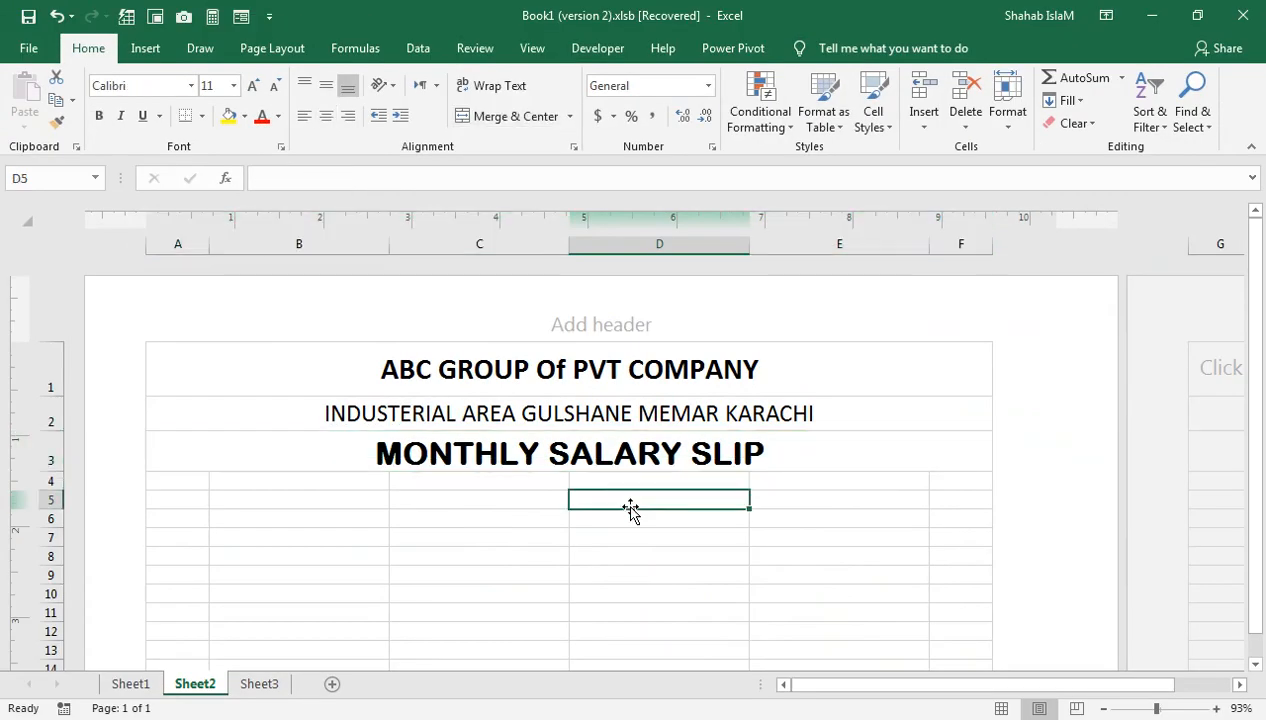
{"action": "left_click_drag", "start_coordinate": [42, 473], "coordinate": [46, 483]}
{"action": "left_click", "coordinate": [374, 460]}
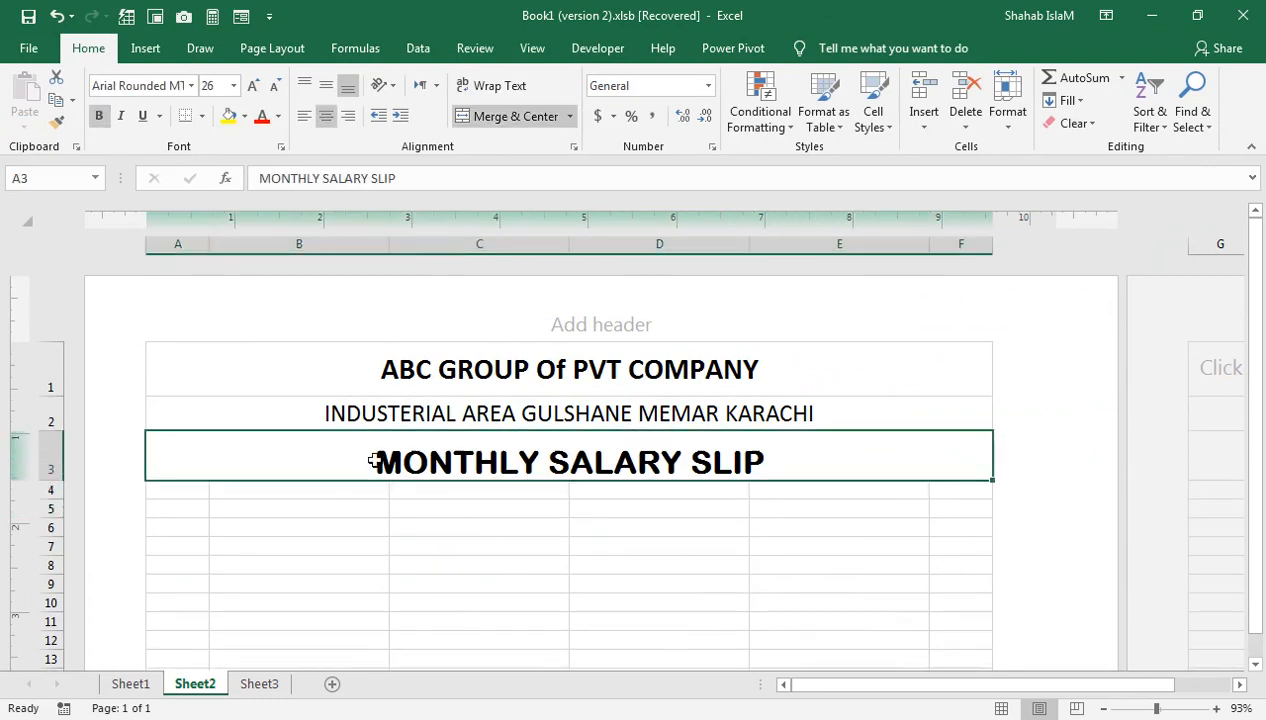
{"action": "left_click", "coordinate": [326, 90]}
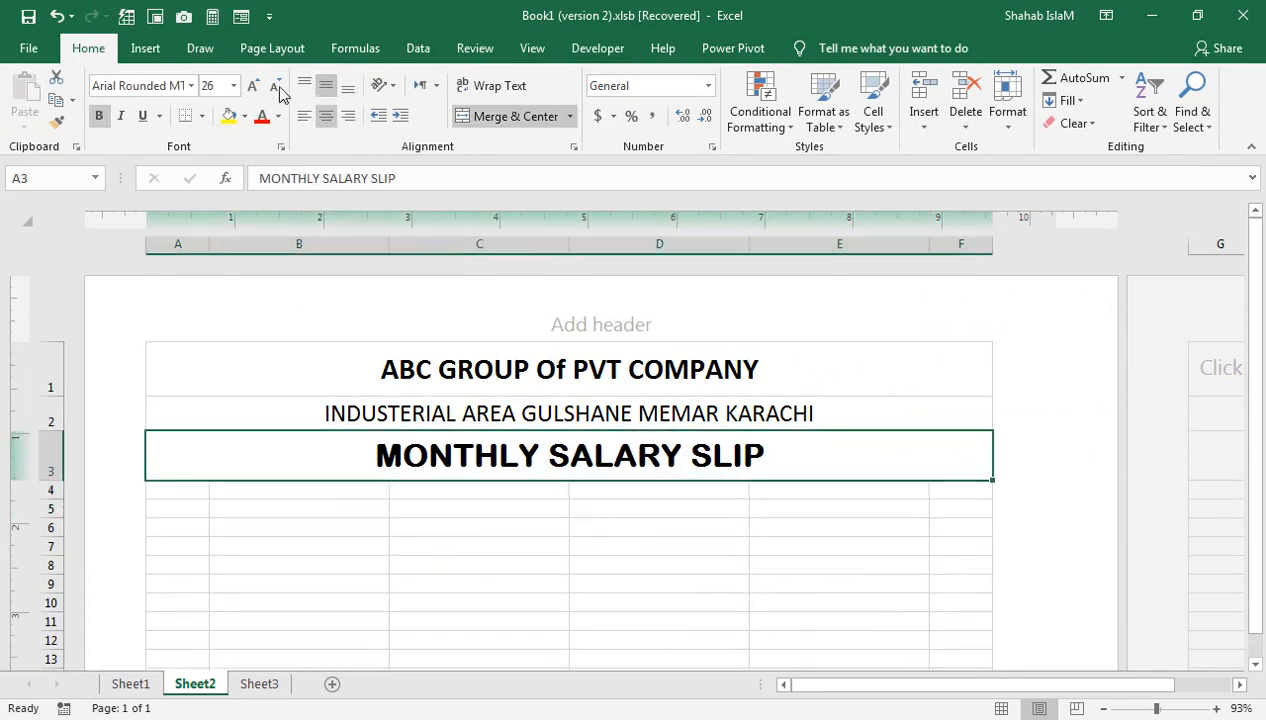
Step: Apply a thick bottom border beneath the "MONTHLY SALARY SLIP" heading row
{"action": "left_click", "coordinate": [201, 119]}
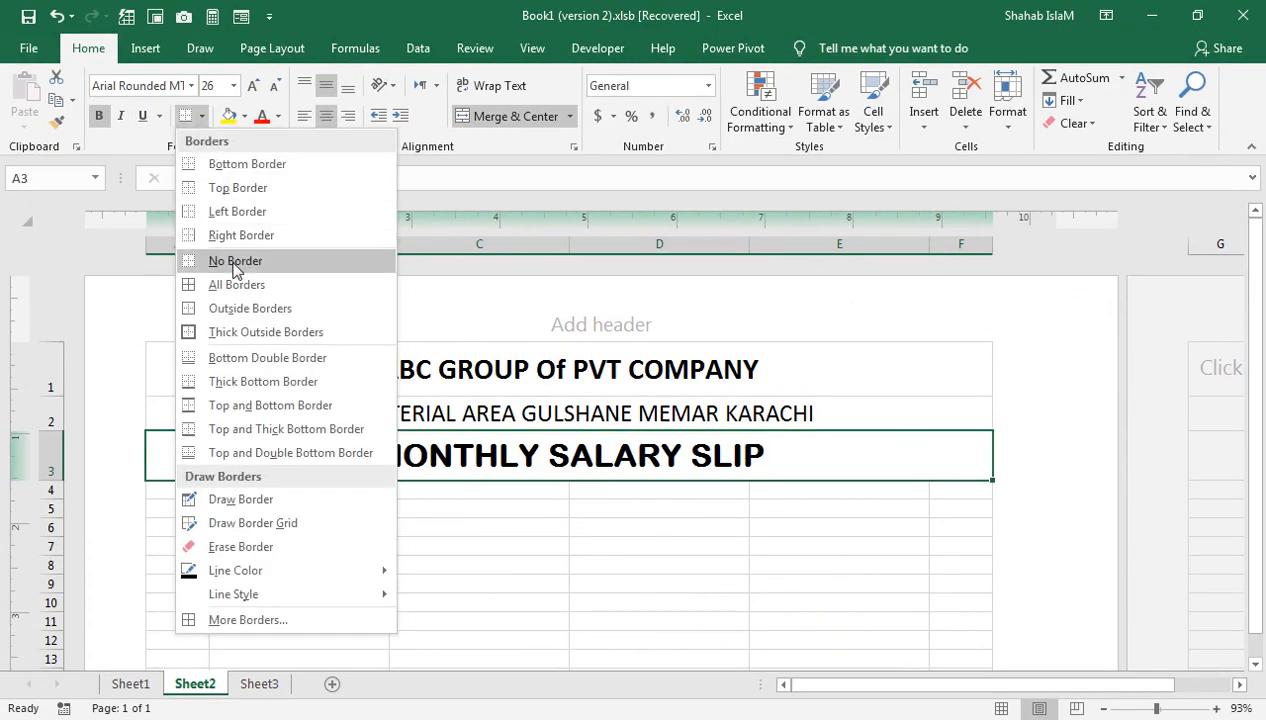
{"action": "left_click", "coordinate": [238, 388]}
{"action": "left_click", "coordinate": [439, 520]}
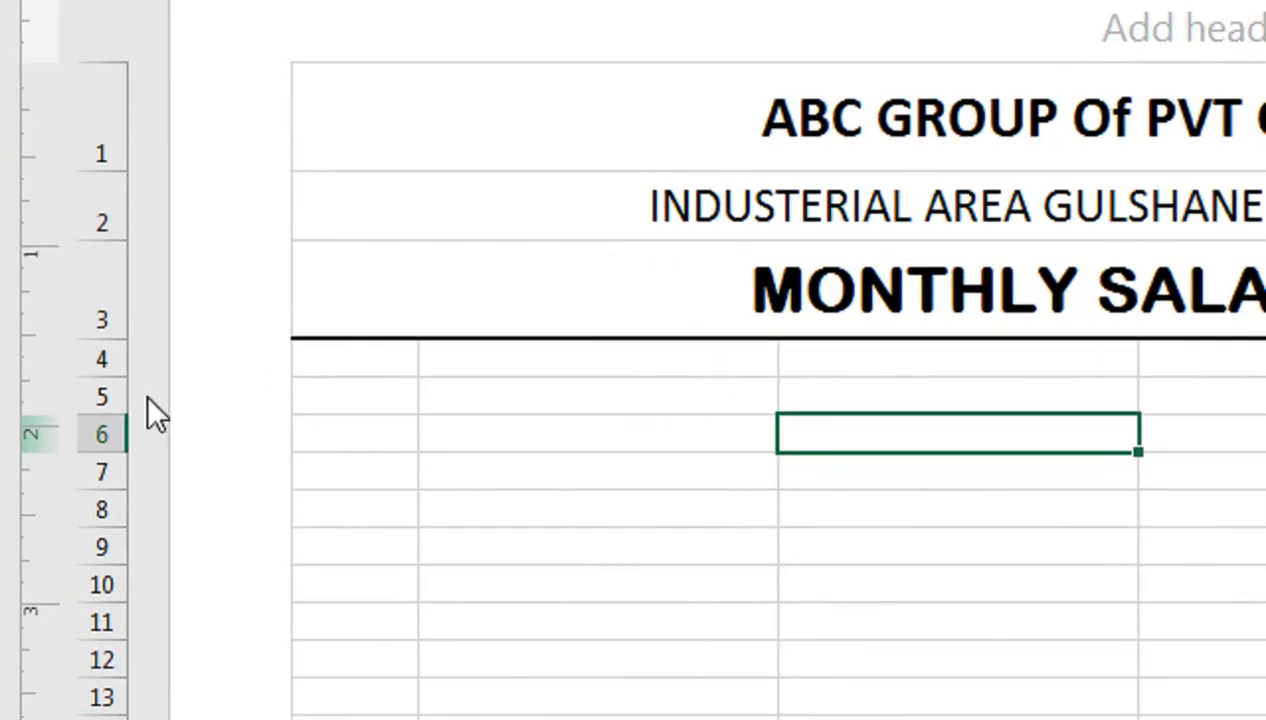
Step: Increase the height of rows 5 and 6, and apply all borders to the cells B5:E6
{"action": "left_click_drag", "start_coordinate": [105, 396], "coordinate": [192, 424]}
{"action": "left_click_drag", "start_coordinate": [382, 410], "coordinate": [1265, 489]}
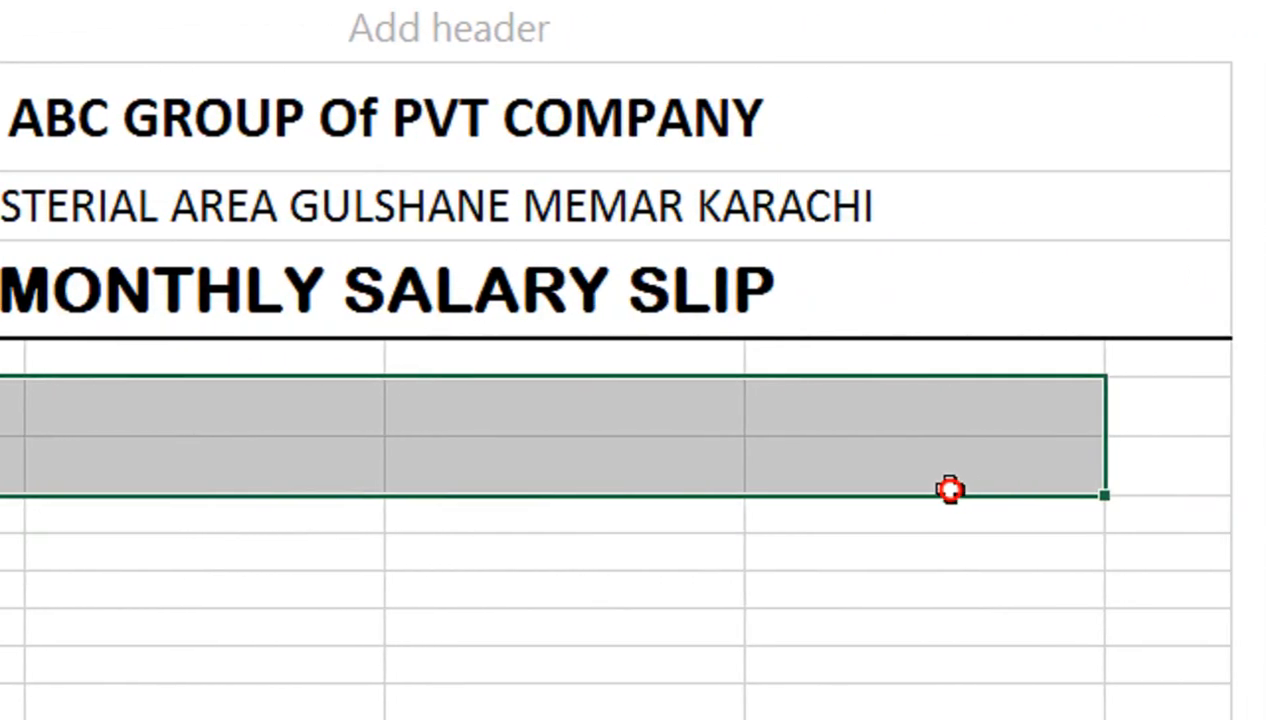
{"action": "left_click_drag", "start_coordinate": [370, 393], "coordinate": [1223, 449]}
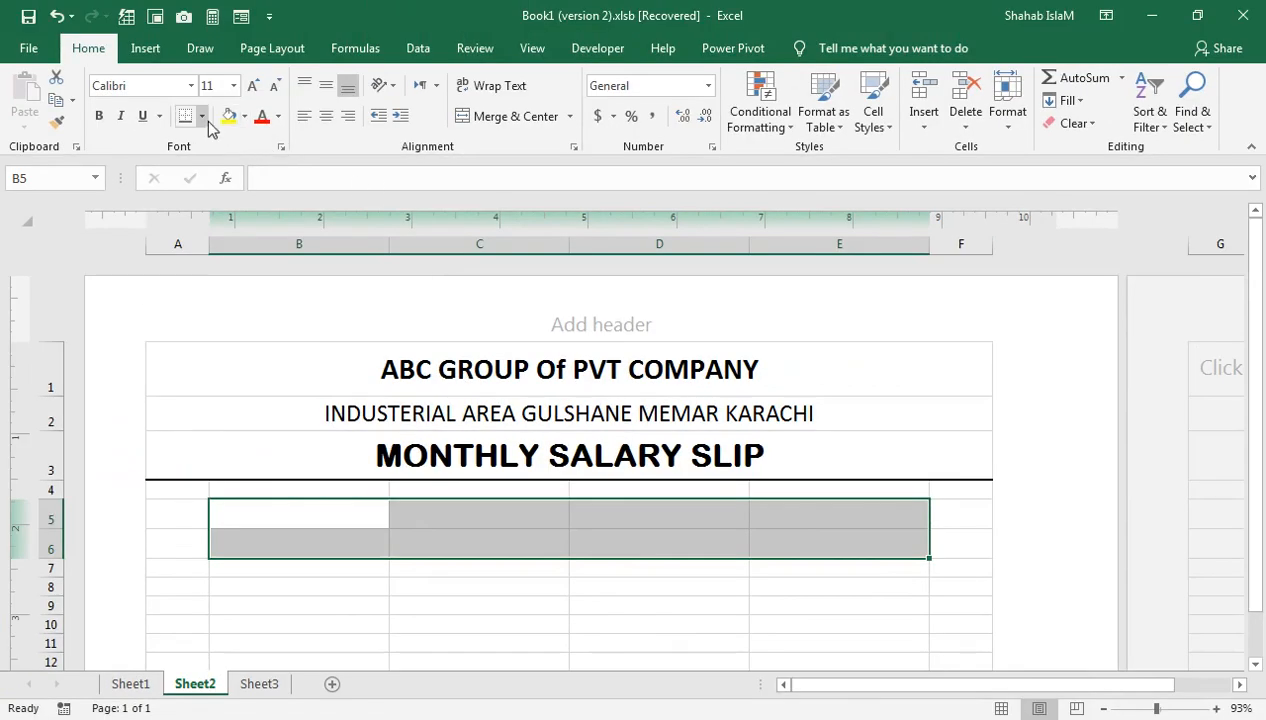
{"action": "left_click", "coordinate": [202, 116]}
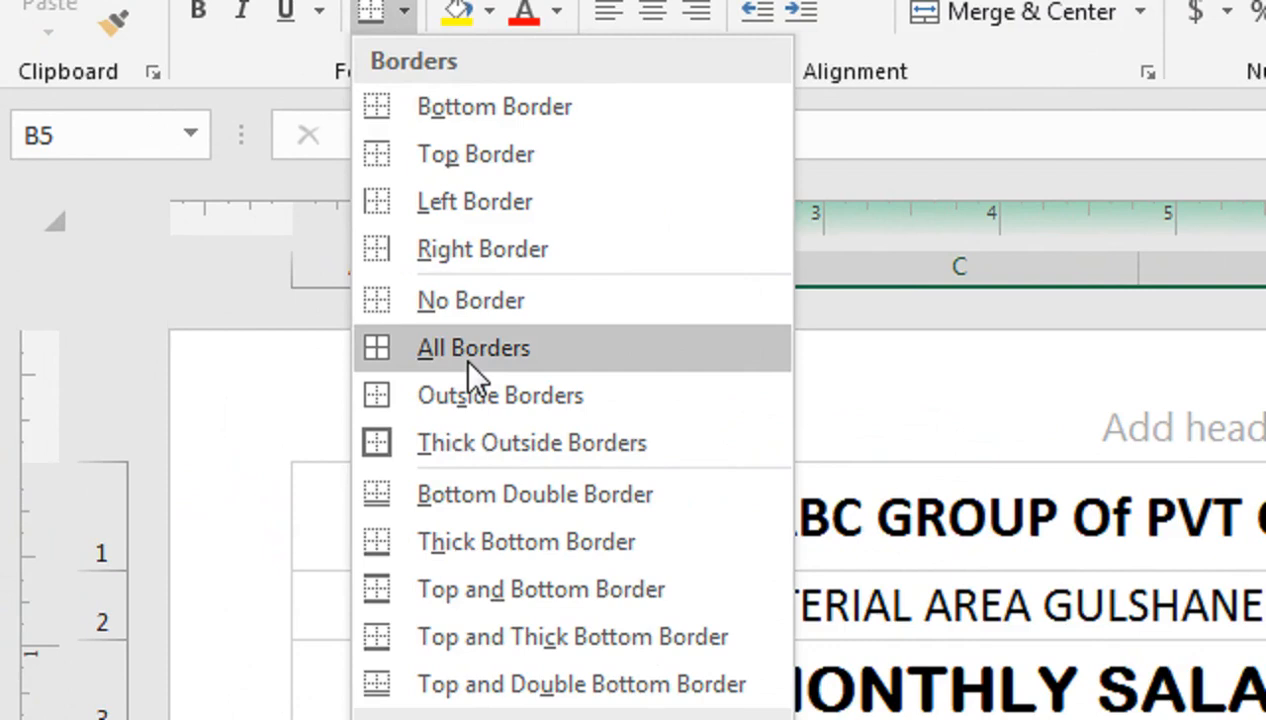
{"action": "left_click", "coordinate": [466, 350]}
{"action": "left_click", "coordinate": [338, 521]}
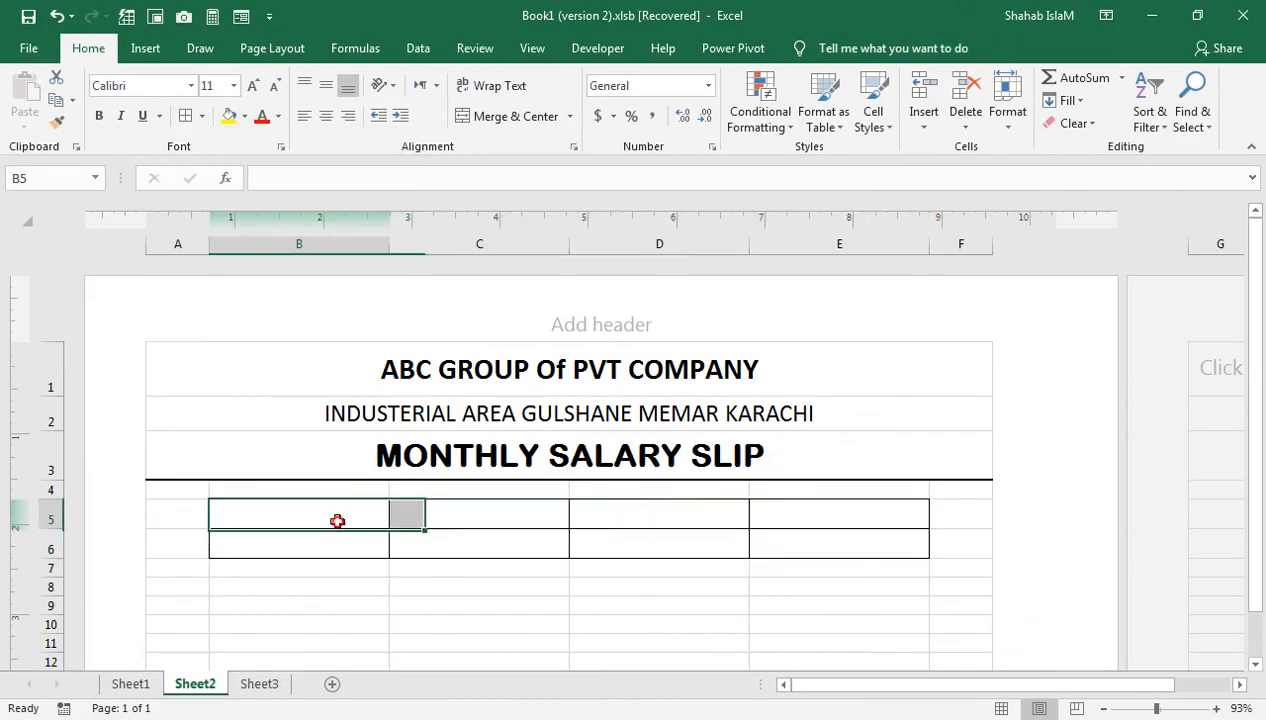
{"action": "left_click", "coordinate": [452, 517]}
{"action": "left_click", "coordinate": [294, 523]}
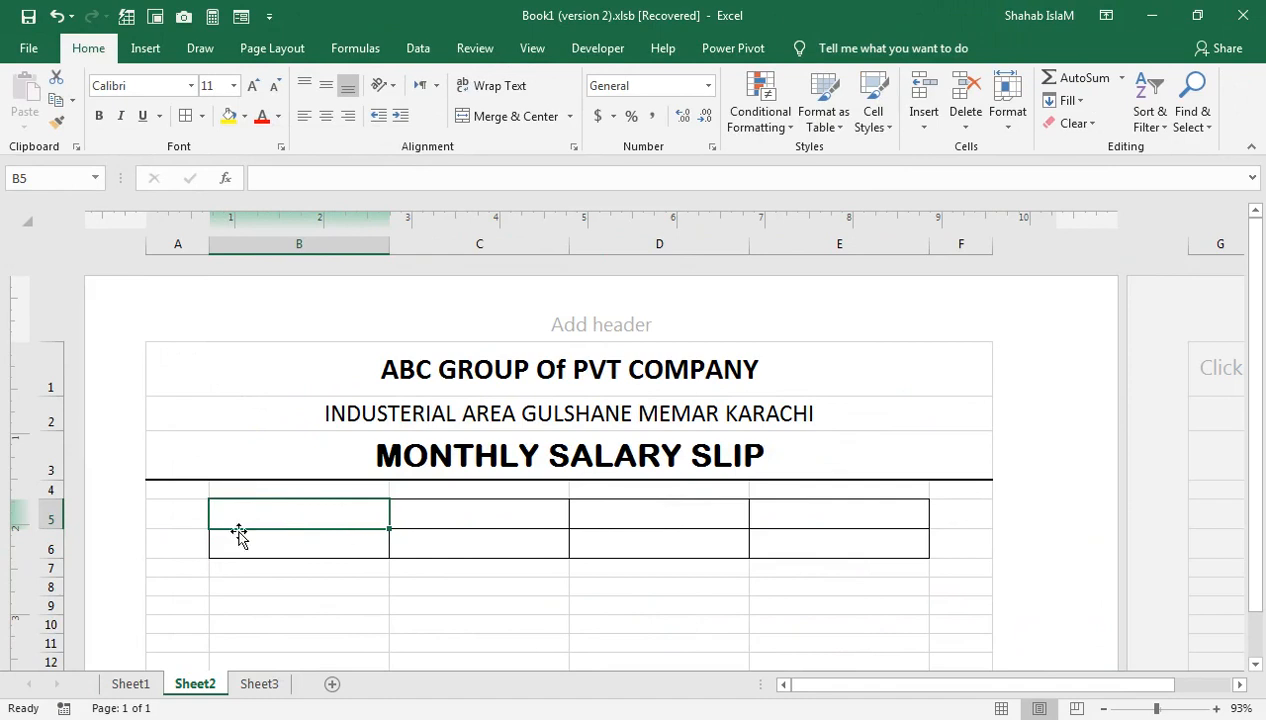
Step: Unmerge the MONTHLY SALARY SLIP heading in row 3, and merge and center it across B3:E3 only
{"action": "left_click", "coordinate": [174, 455]}
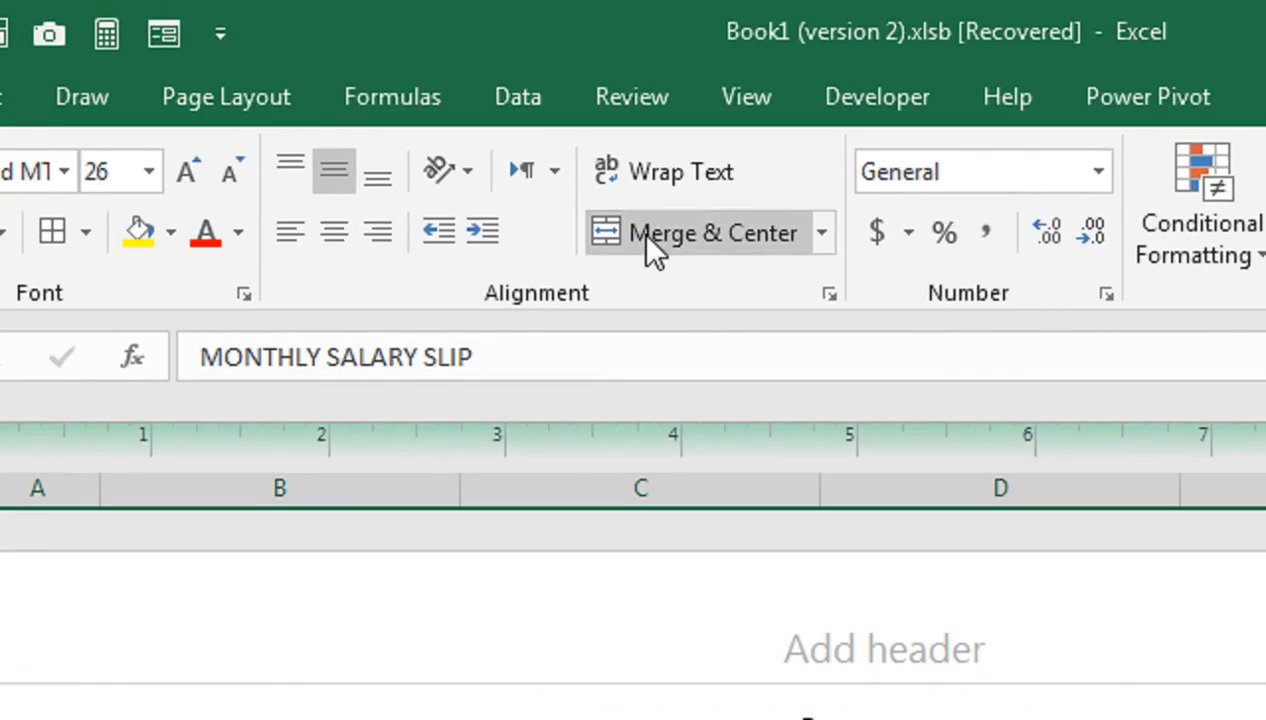
{"action": "left_click", "coordinate": [652, 235]}
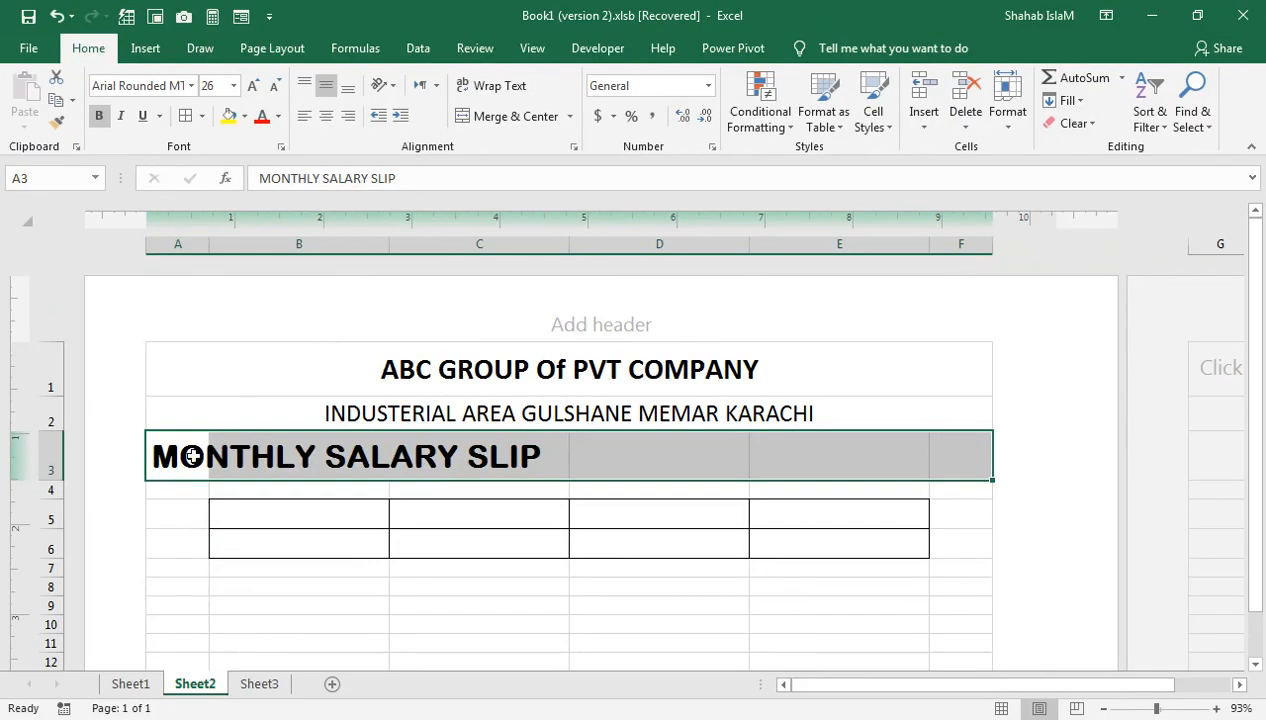
{"action": "left_click", "coordinate": [192, 456]}
{"action": "left_click", "coordinate": [195, 487]}
{"action": "left_click", "coordinate": [178, 456]}
{"action": "left_click_drag", "start_coordinate": [192, 484], "coordinate": [271, 469]}
{"action": "left_click_drag", "start_coordinate": [348, 443], "coordinate": [815, 442]}
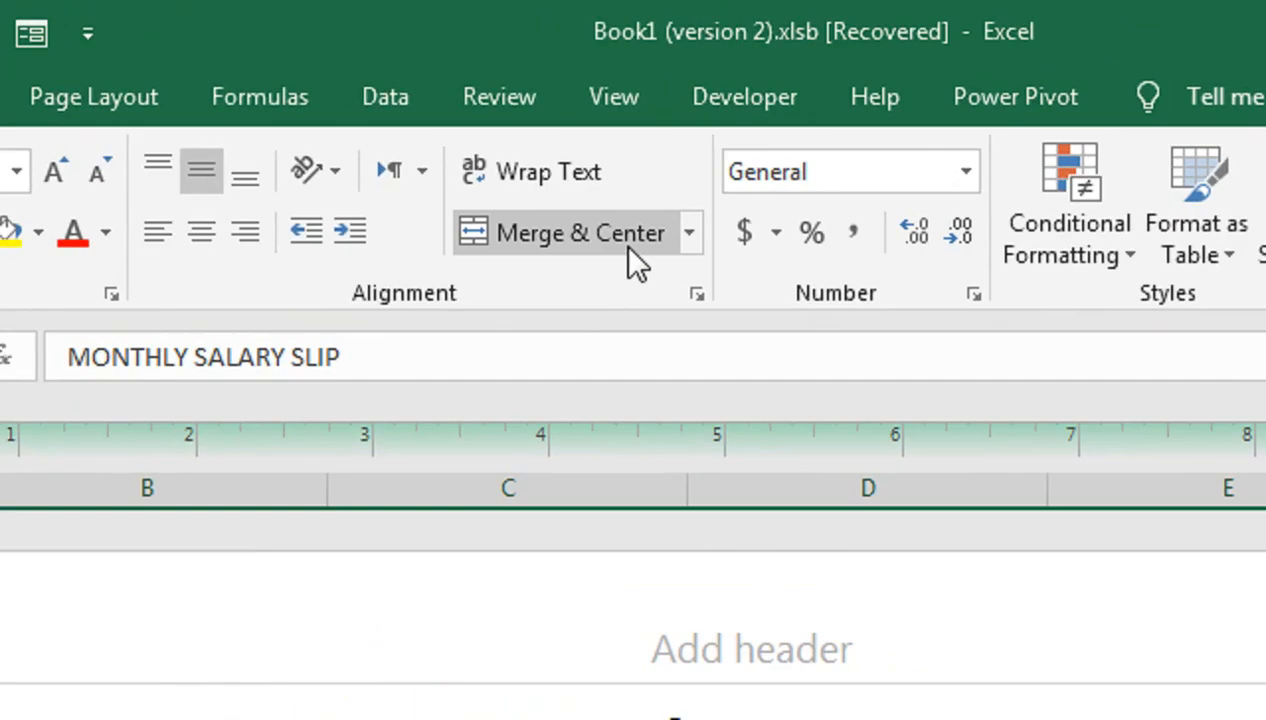
{"action": "left_click", "coordinate": [536, 120]}
Step: Remove the borders from the outer cells A3 and F3 on either side of the salary slip heading
{"action": "left_click", "coordinate": [950, 447]}
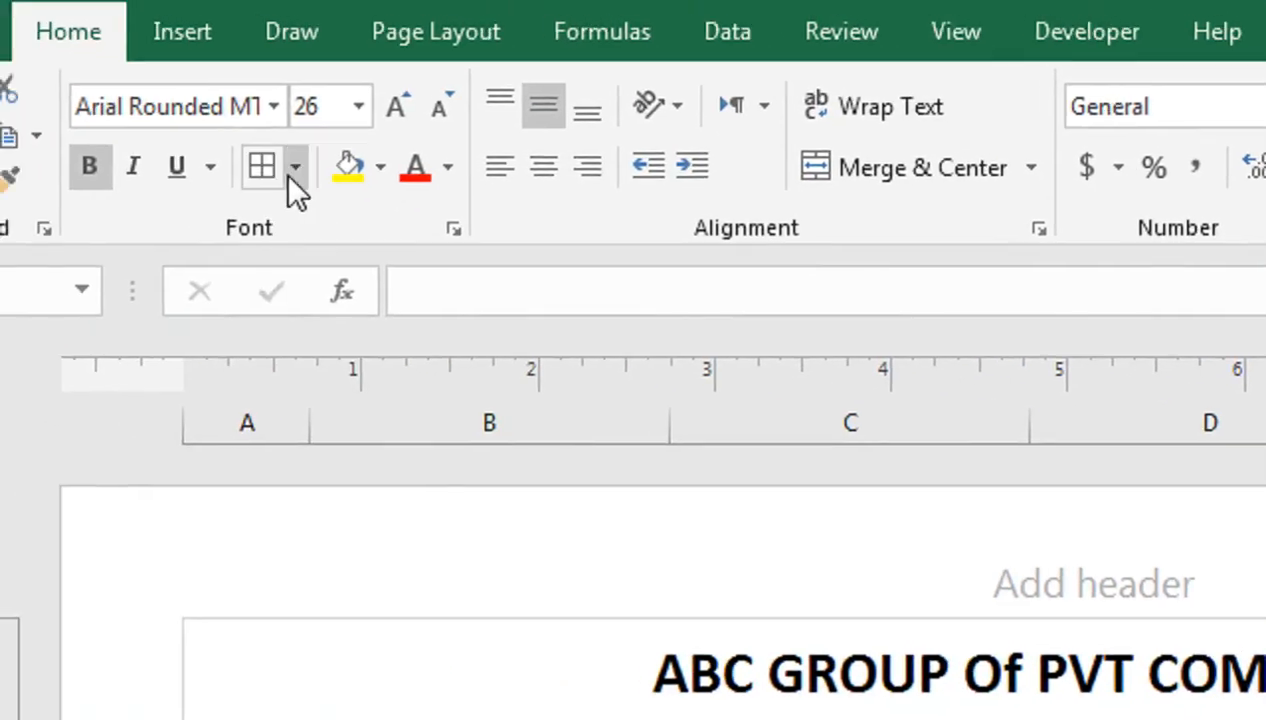
{"action": "left_click", "coordinate": [291, 168]}
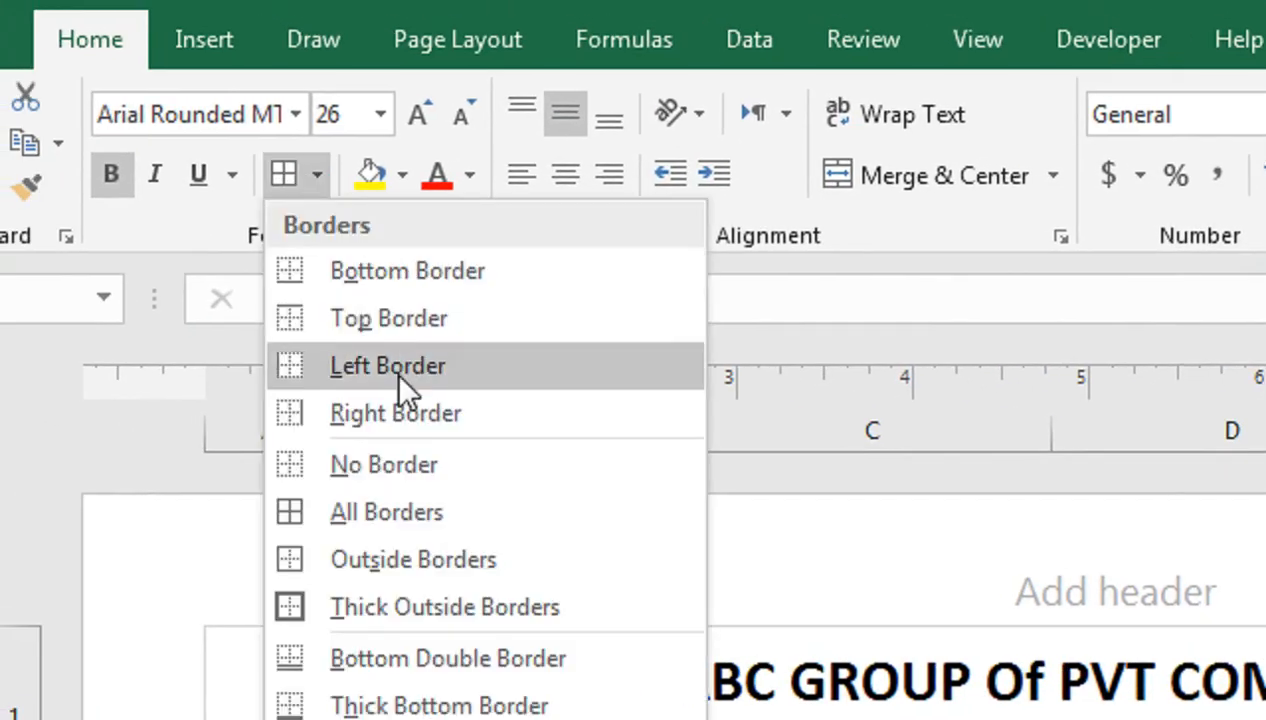
{"action": "left_click", "coordinate": [394, 462]}
{"action": "left_click", "coordinate": [322, 449]}
{"action": "left_click", "coordinate": [707, 537]}
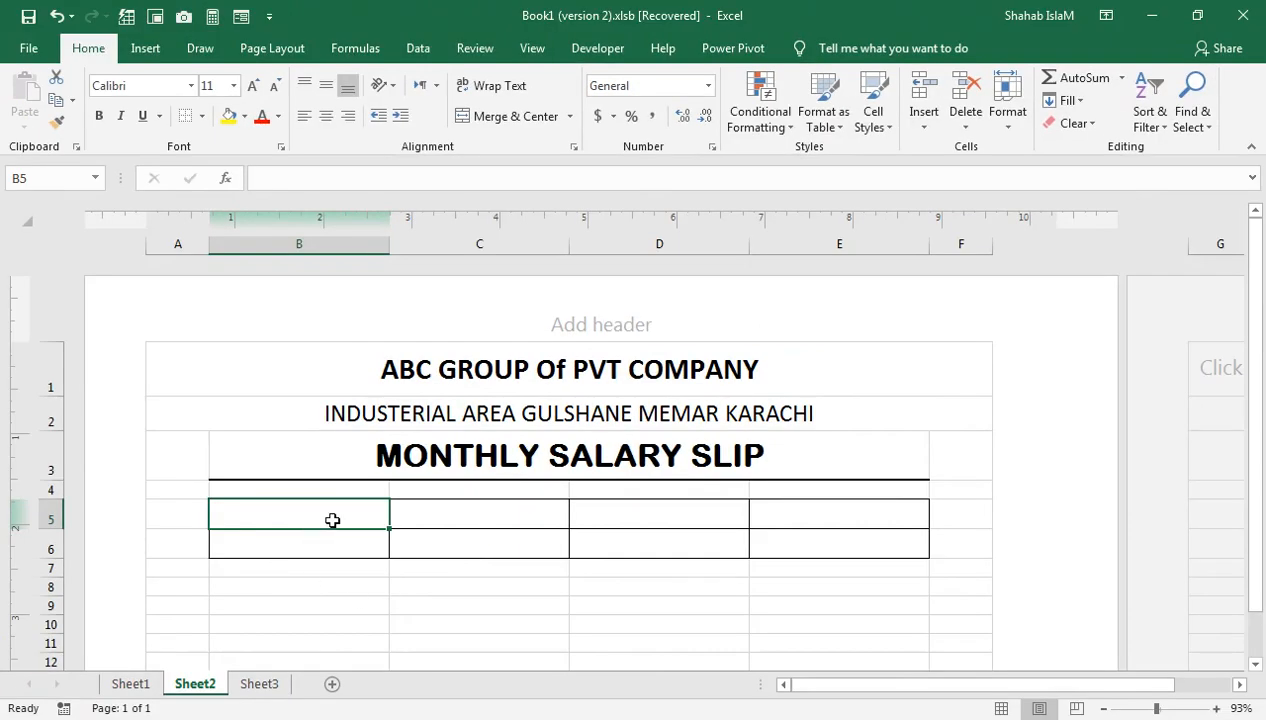
Step: Enter the label "EMP ID" in cell B5
{"action": "type", "text": "EMP ID"}
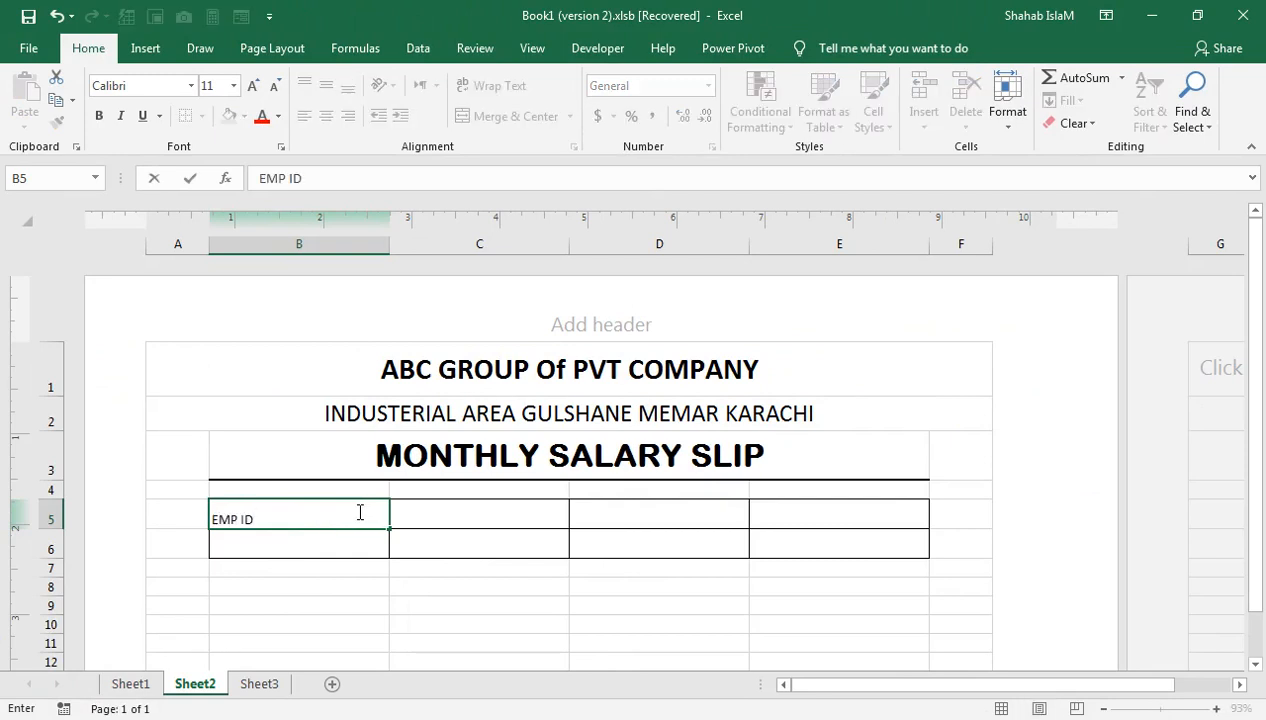
{"action": "key", "text": "Return"}
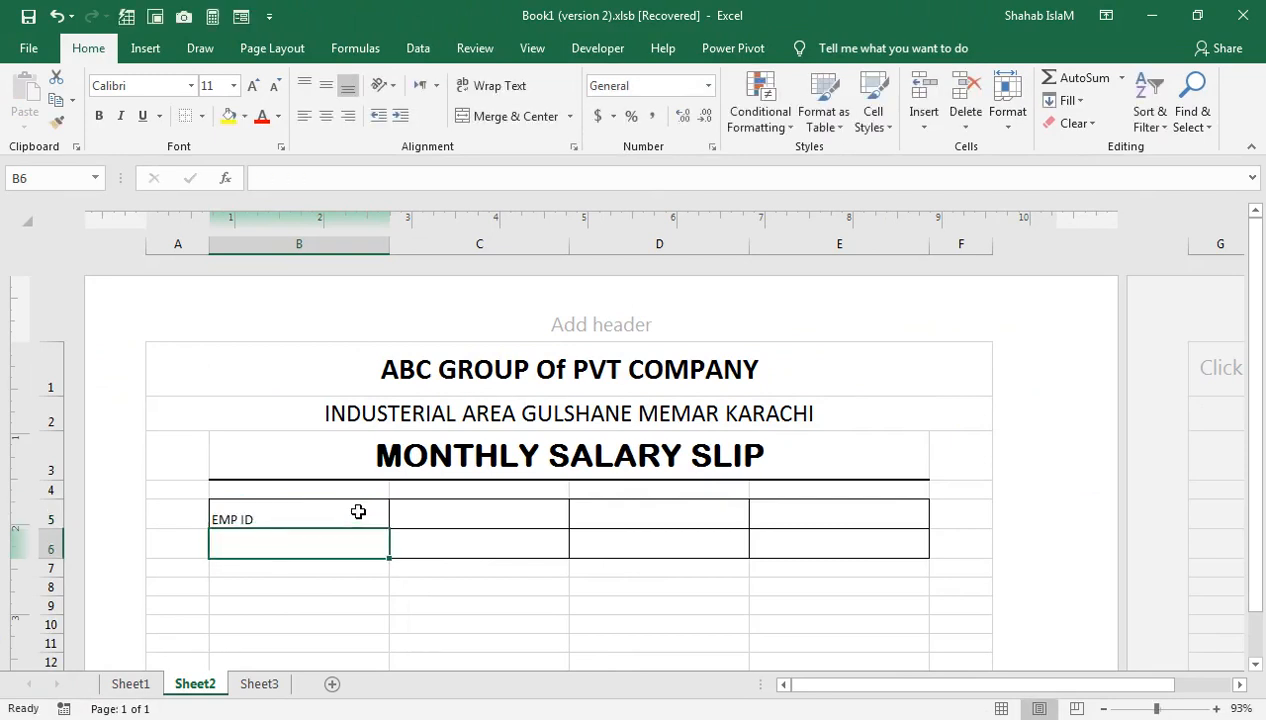
{"action": "left_click", "coordinate": [358, 511]}
Step: Copy the "Name of Employes" header from Sheet1 and paste it into cell D5 of Sheet2
{"action": "left_click", "coordinate": [152, 681]}
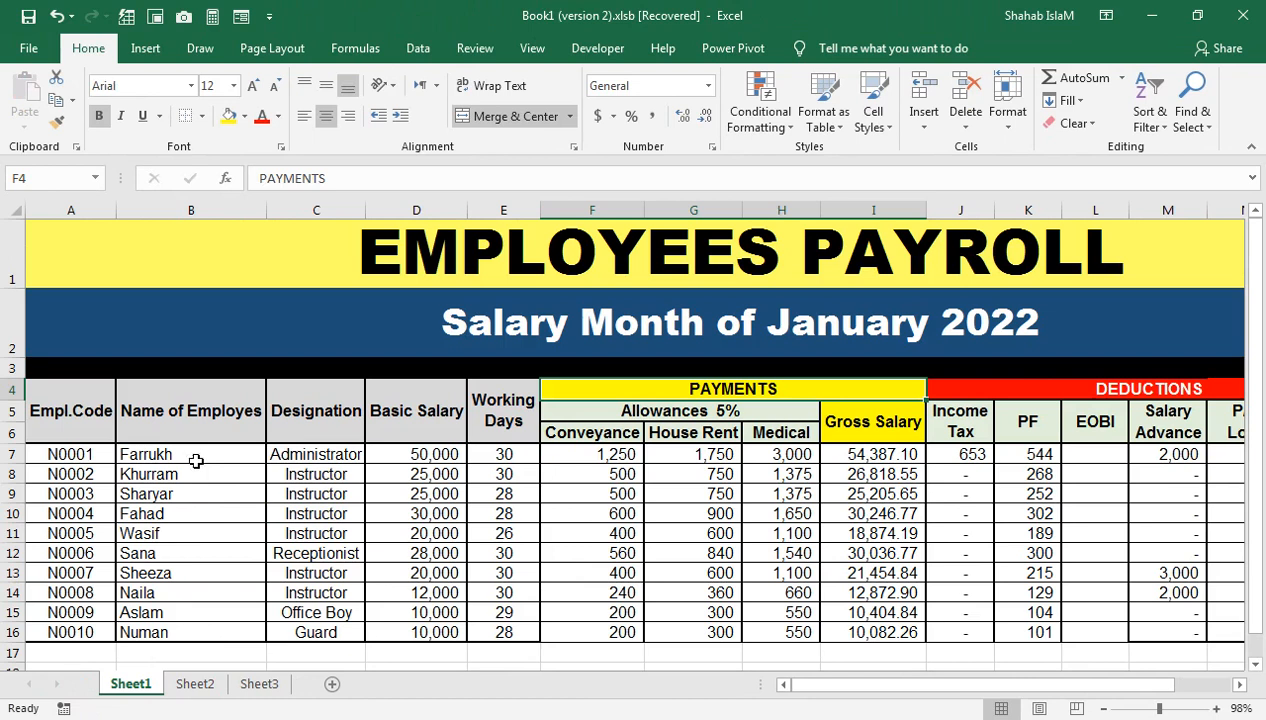
{"action": "left_click", "coordinate": [146, 424]}
{"action": "key", "text": "ctrl+c"}
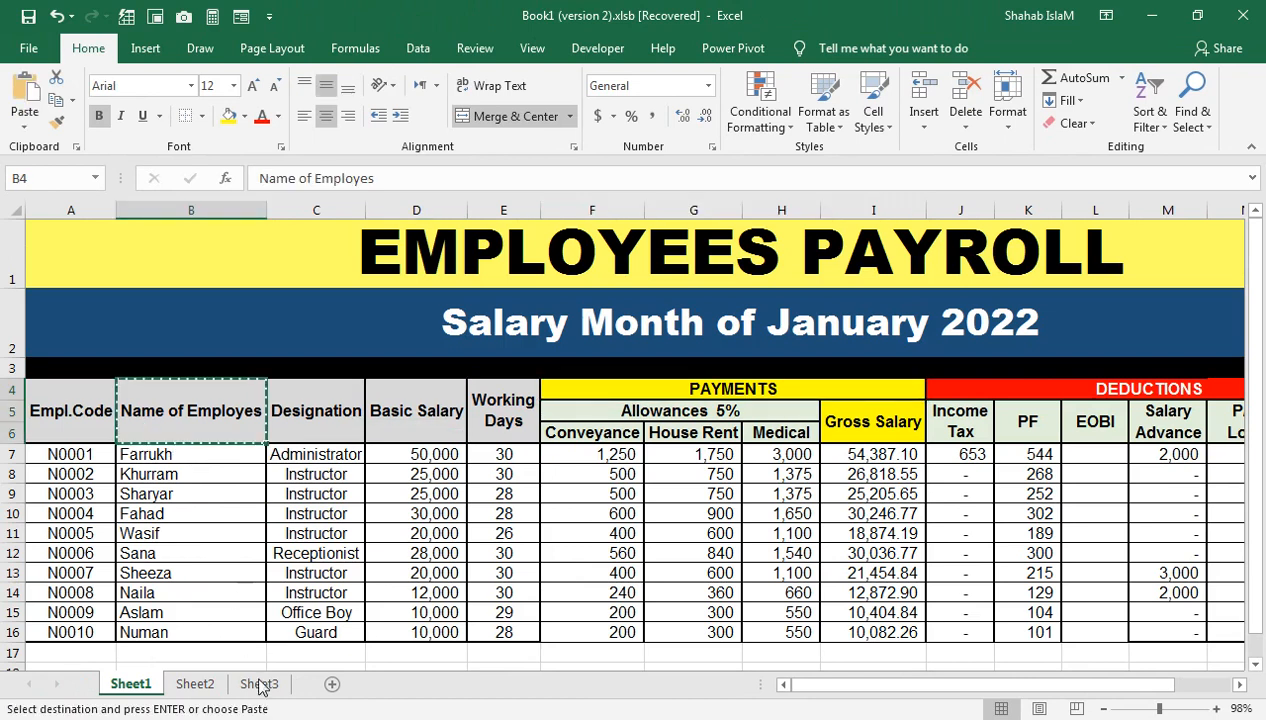
{"action": "left_click", "coordinate": [197, 684]}
{"action": "left_click", "coordinate": [615, 508]}
{"action": "key", "text": "ctrl+v"}
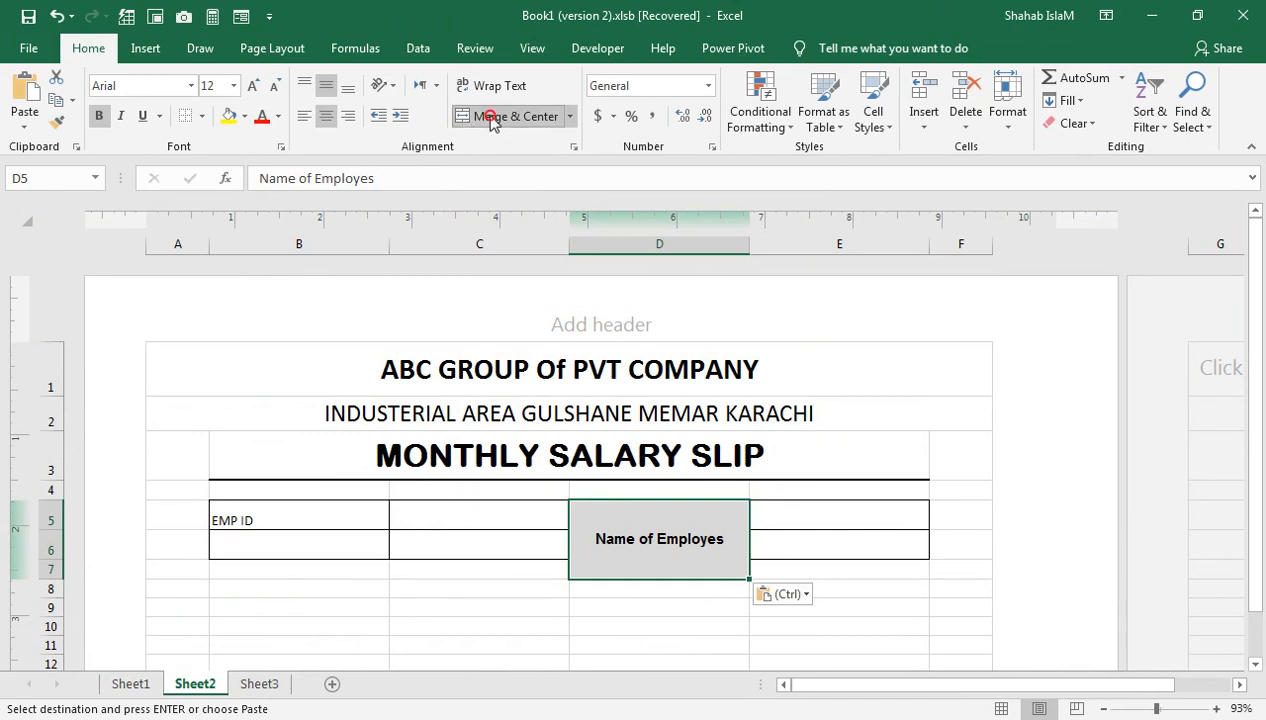
Step: Unmerge the pasted "Name of Employes" cell and clear the leftover formatting from D6:D7
{"action": "left_click", "coordinate": [489, 118]}
{"action": "left_click", "coordinate": [604, 537]}
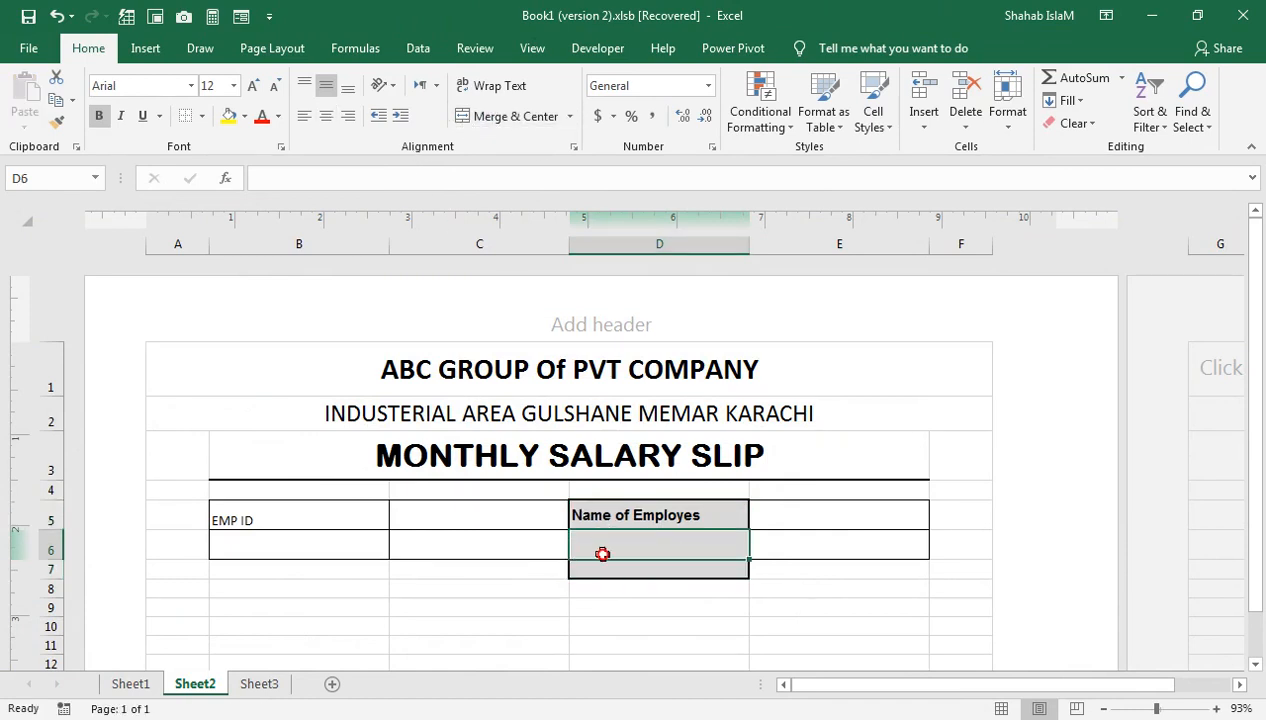
{"action": "left_click_drag", "start_coordinate": [602, 554], "coordinate": [602, 569]}
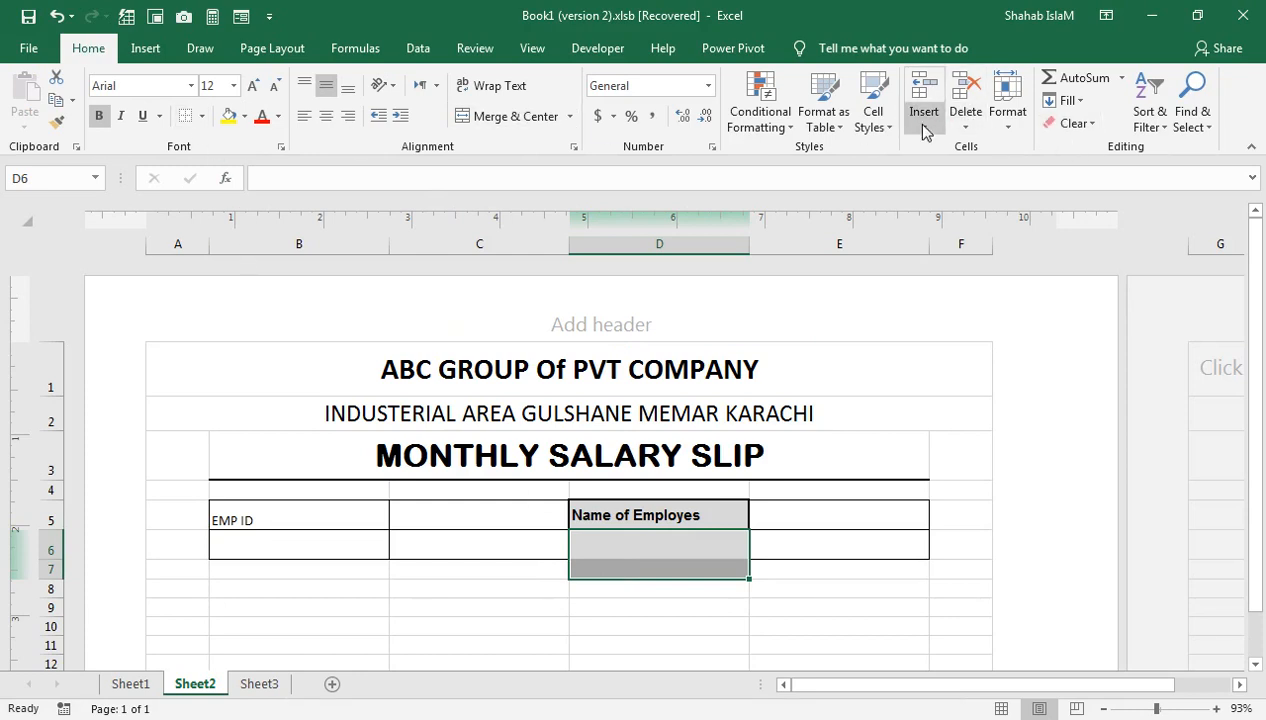
{"action": "left_click", "coordinate": [1072, 123]}
{"action": "left_click", "coordinate": [1088, 150]}
Step: Apply all borders to the cells D5:E6 of the employee details area
{"action": "left_click_drag", "start_coordinate": [775, 522], "coordinate": [615, 532]}
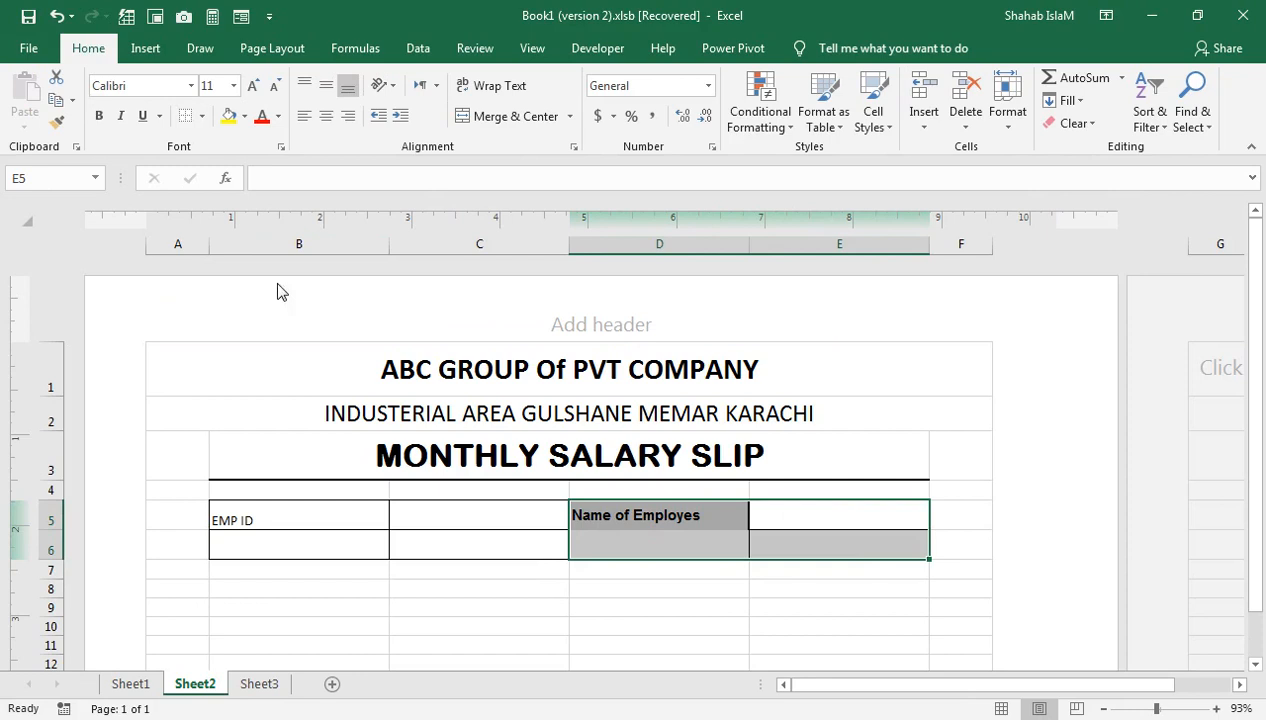
{"action": "left_click", "coordinate": [202, 116]}
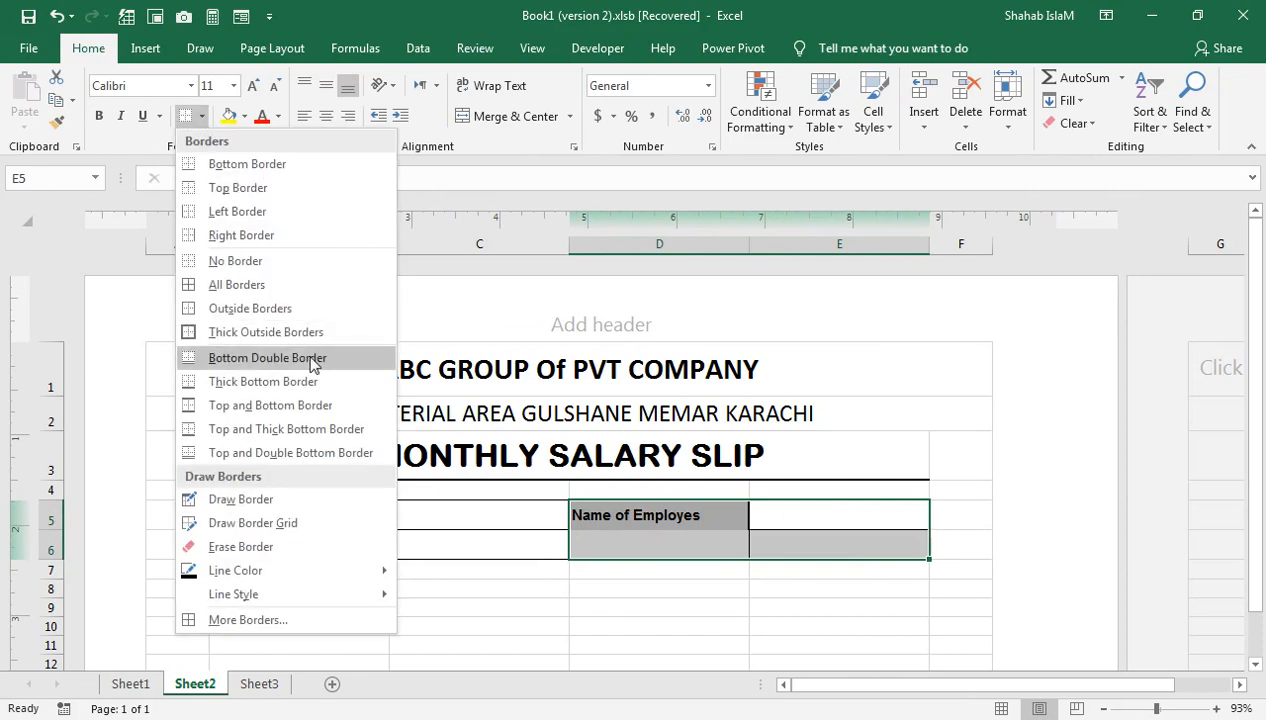
{"action": "left_click", "coordinate": [228, 284]}
{"action": "left_click", "coordinate": [660, 568]}
Step: Copy the bold grey-filled formatting of the "Name of Employes" cell to B5, B6 and D6 with Format Painter
{"action": "left_click", "coordinate": [640, 512]}
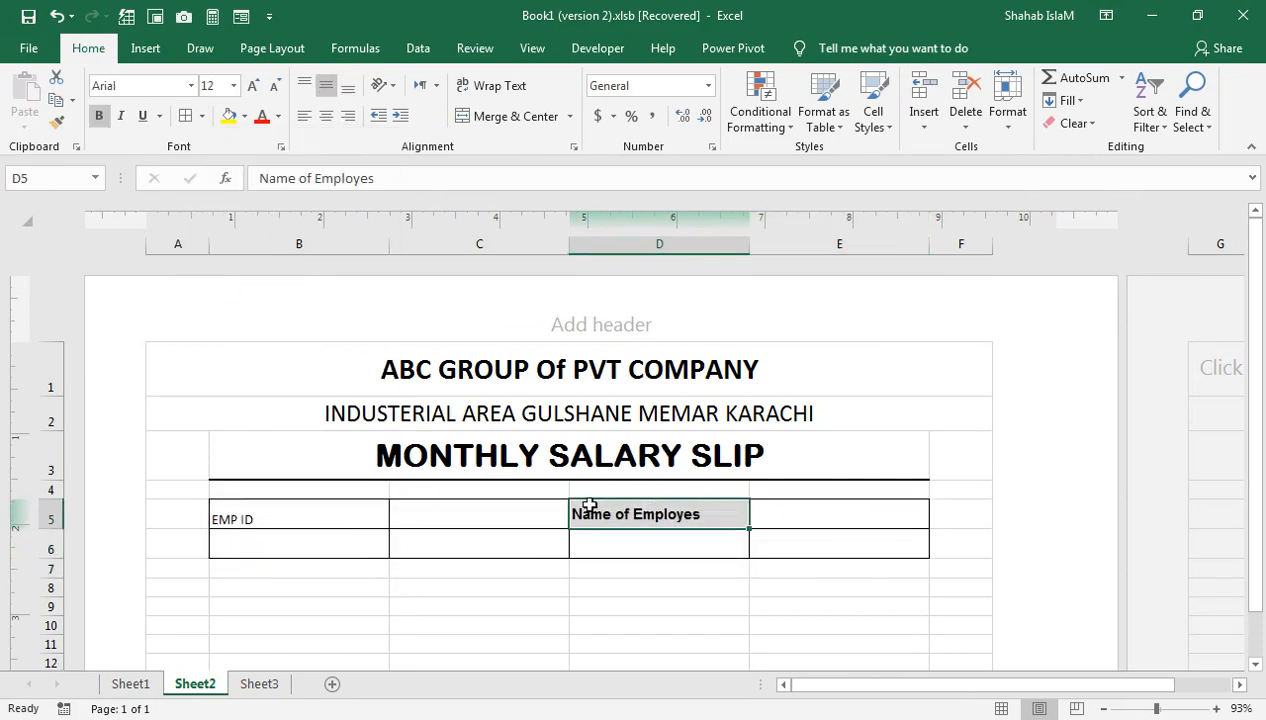
{"action": "left_click", "coordinate": [57, 121]}
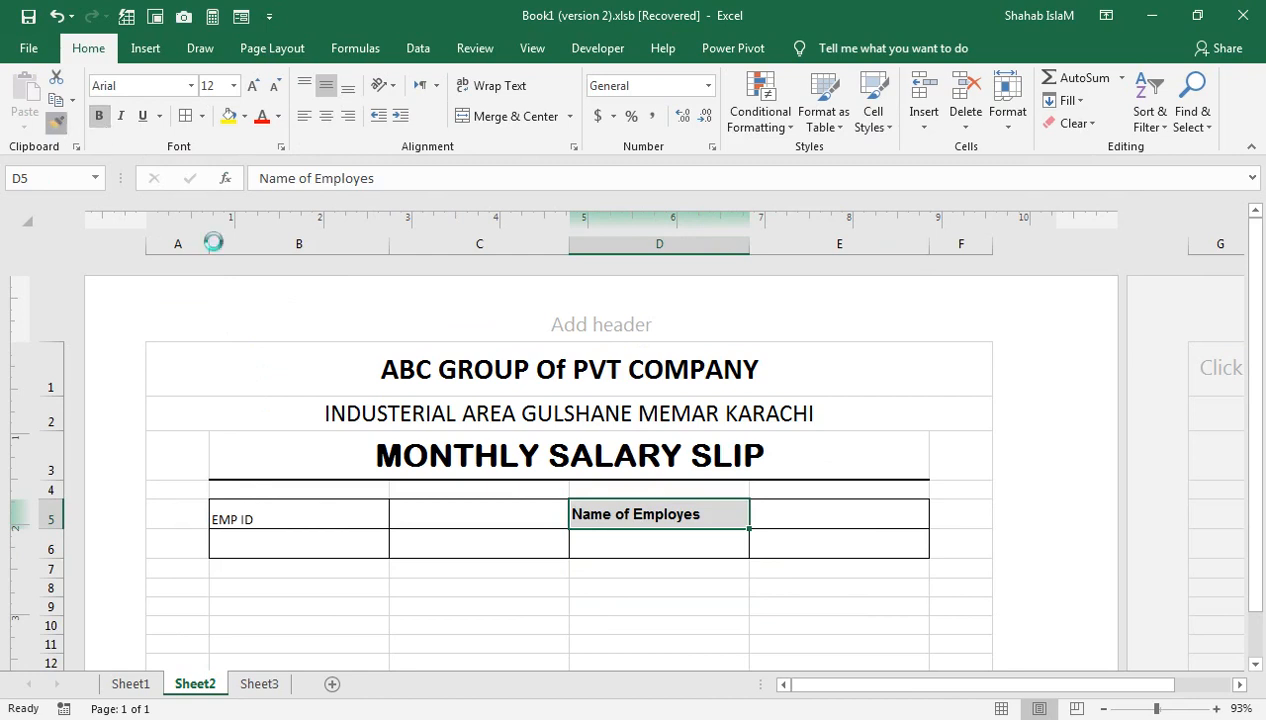
{"action": "left_click", "coordinate": [333, 516]}
{"action": "left_click", "coordinate": [57, 121]}
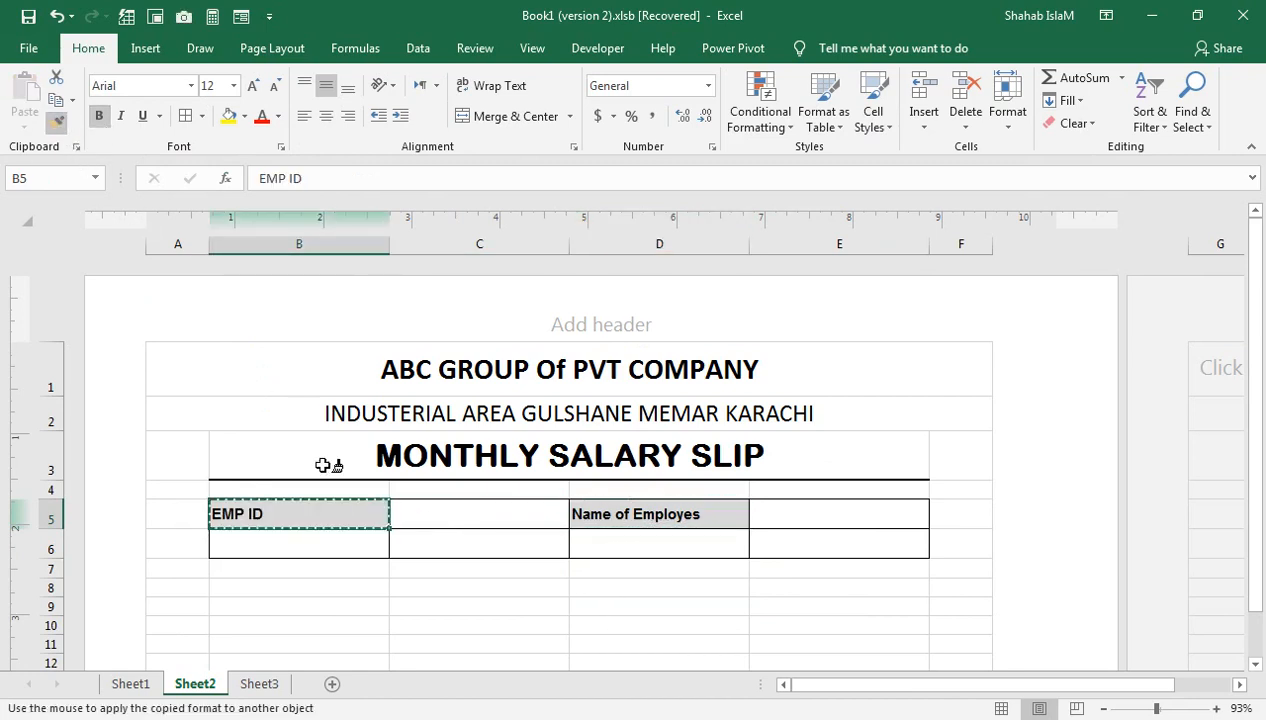
{"action": "left_click", "coordinate": [328, 543]}
{"action": "left_click", "coordinate": [57, 121]}
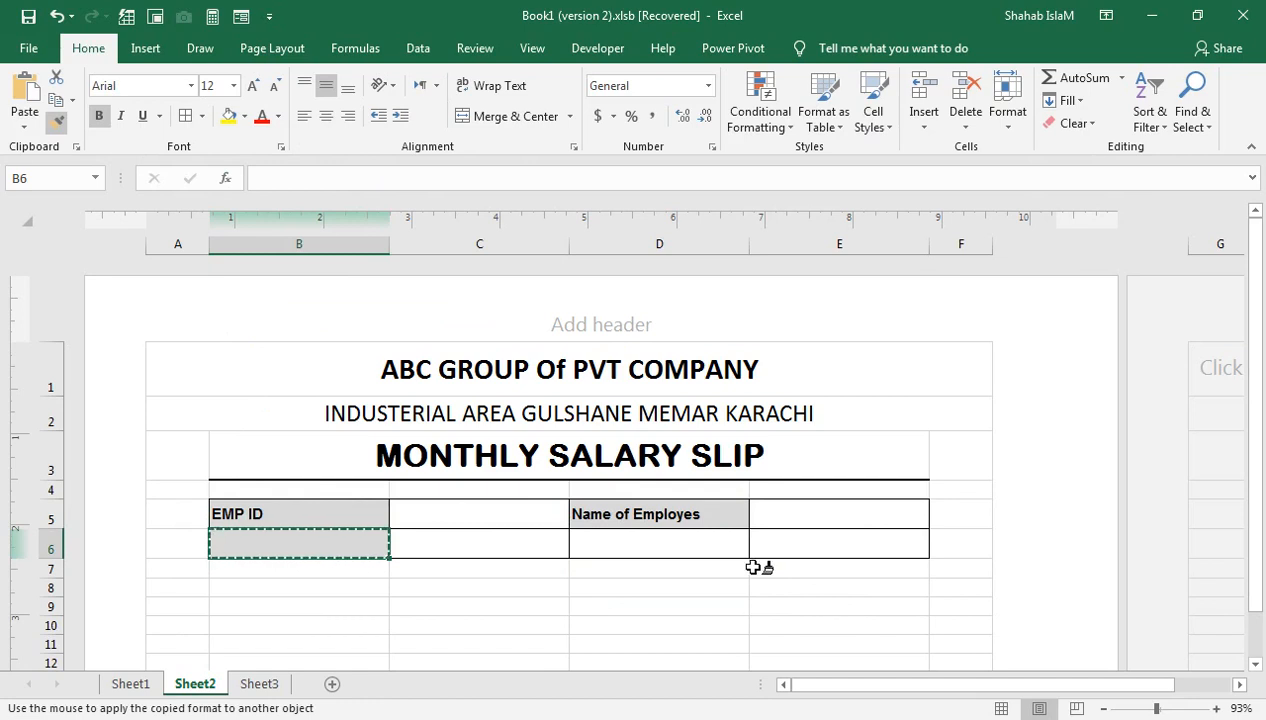
{"action": "left_click", "coordinate": [720, 545]}
{"action": "left_click", "coordinate": [398, 521]}
{"action": "left_click", "coordinate": [350, 517]}
{"action": "left_click", "coordinate": [661, 514]}
Step: Enter the label "DESIGNATION" in cell B6, correcting any misspelling in the cell
{"action": "left_click", "coordinate": [363, 538]}
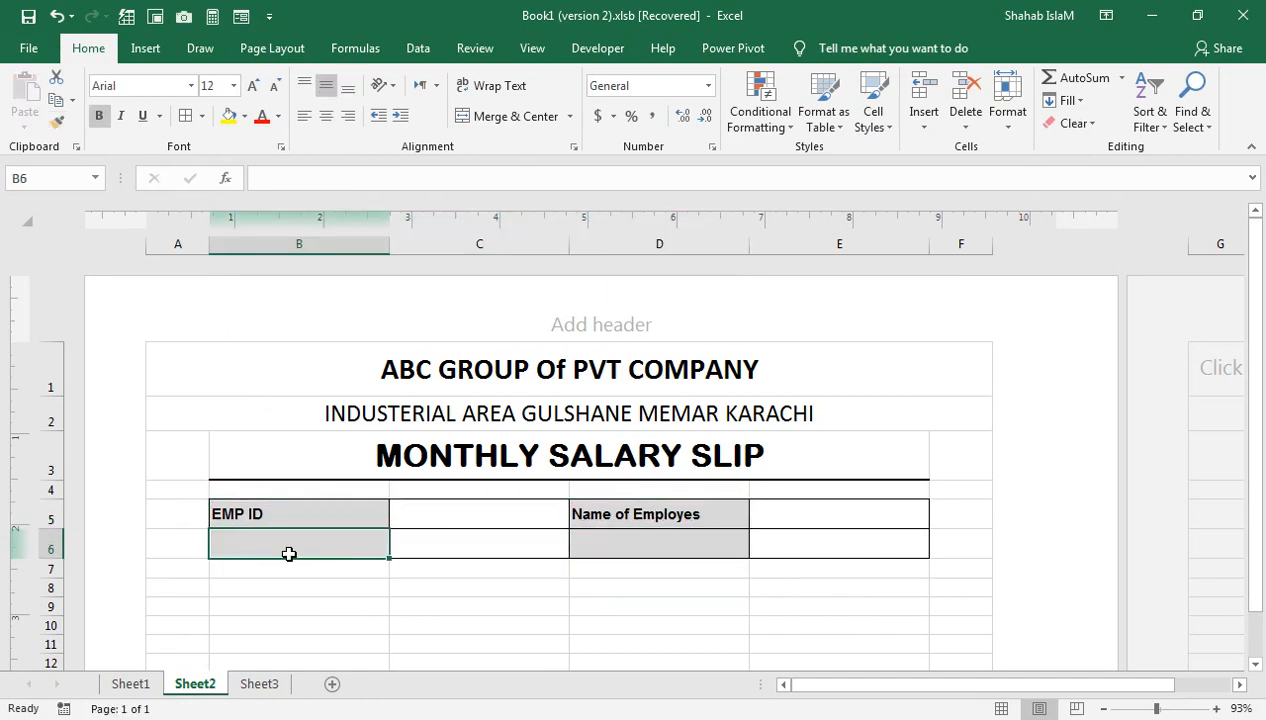
{"action": "type", "text": "DESUNGATION"}
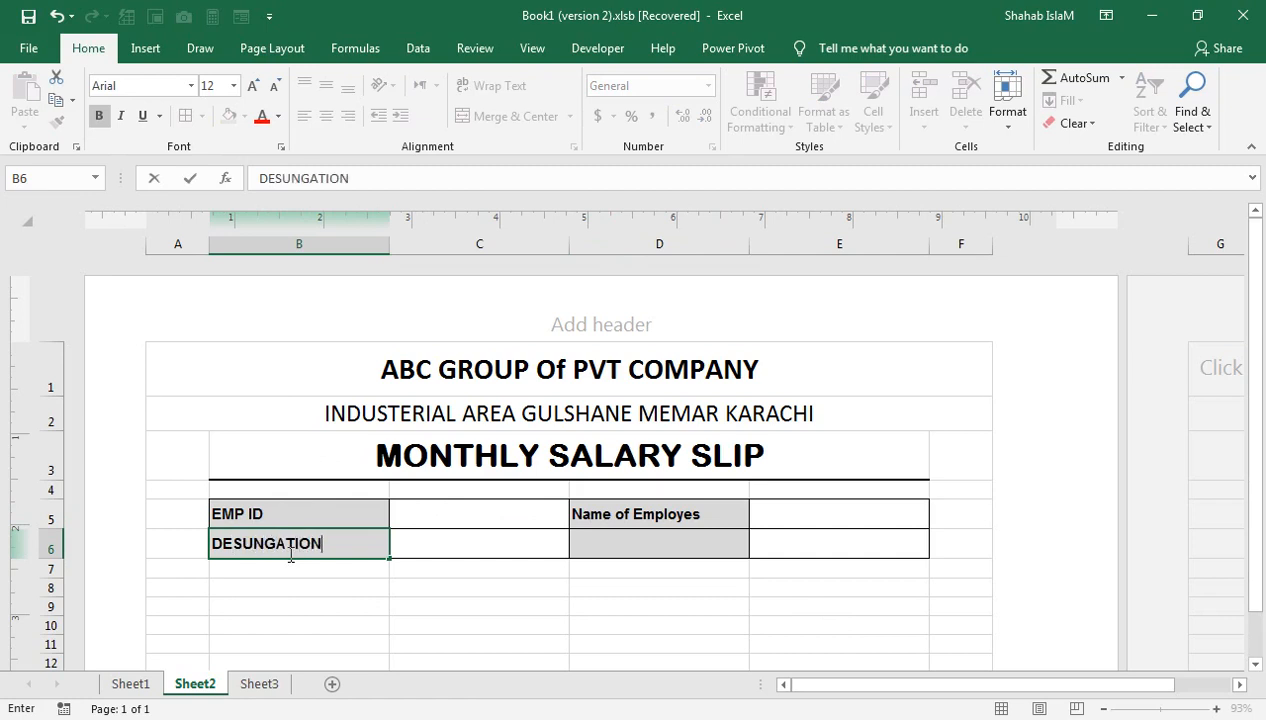
{"action": "key", "text": "Tab"}
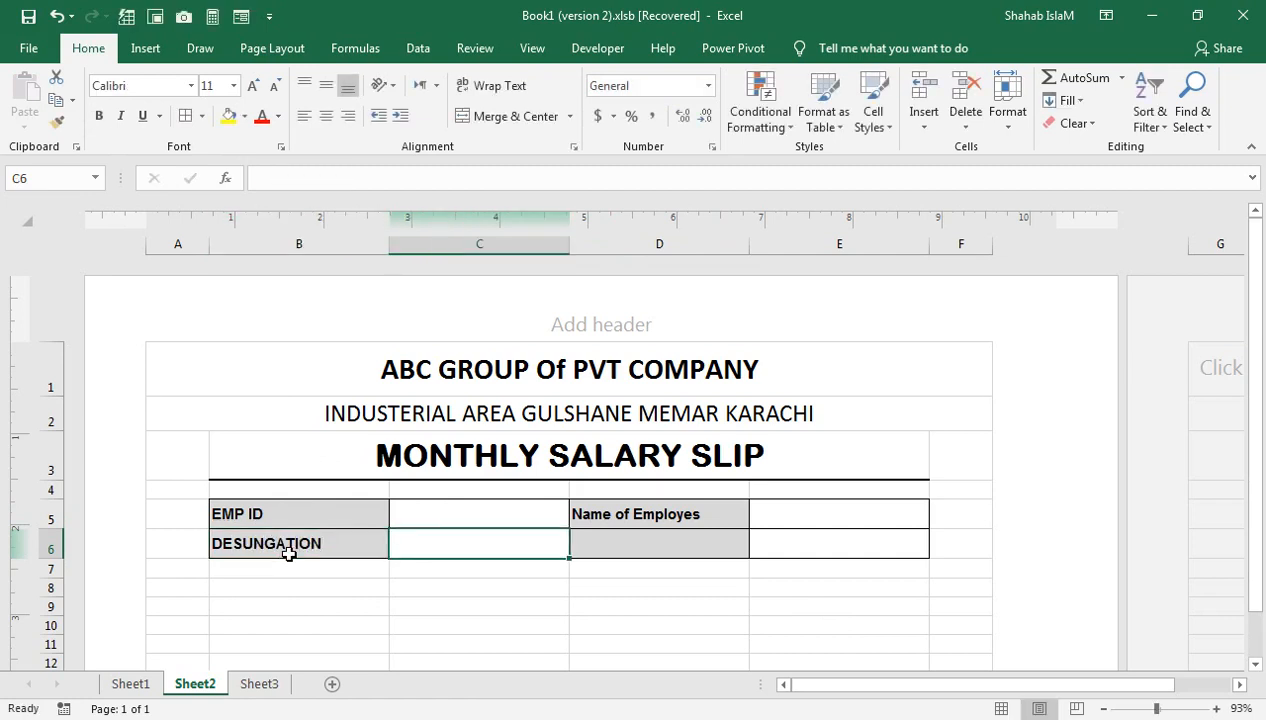
{"action": "left_click", "coordinate": [266, 541]}
{"action": "double_click", "coordinate": [266, 541]}
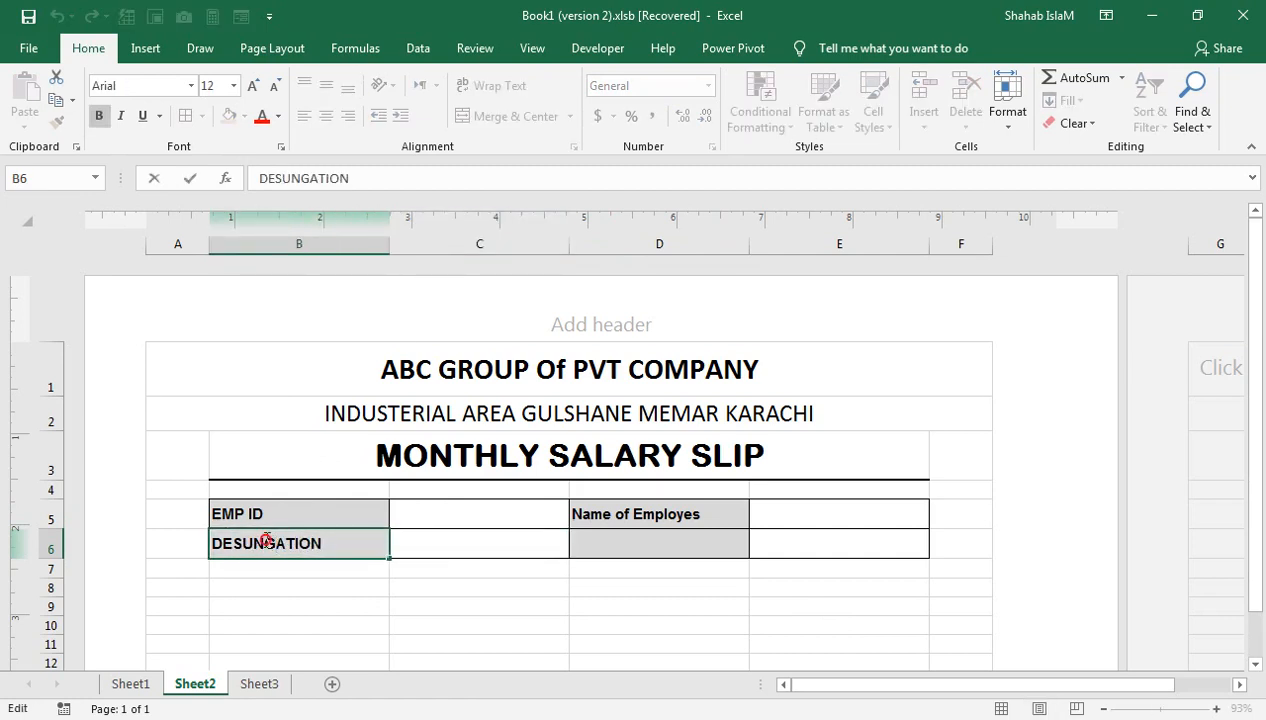
{"action": "key", "text": "BackSpace"}
{"action": "key", "text": "BackSpace"}
{"action": "type", "text": "I"}
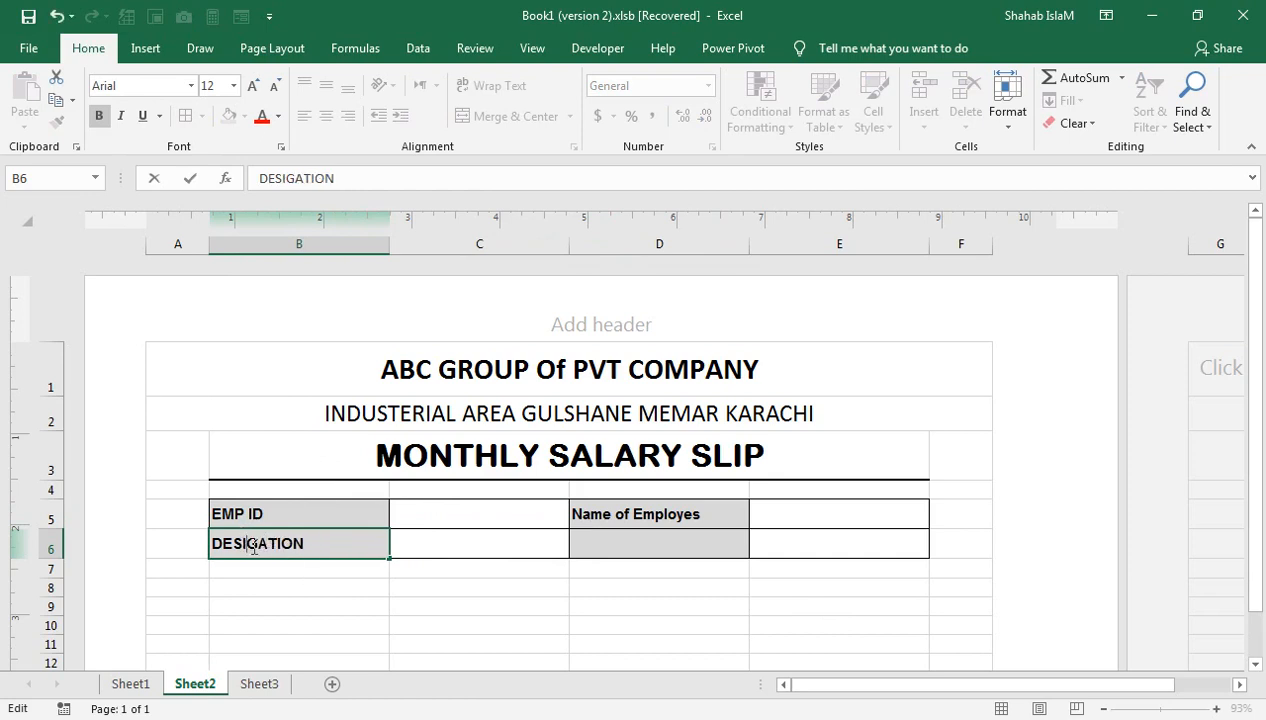
{"action": "type", "text": "N"}
{"action": "key", "text": "Return"}
{"action": "key", "text": "Return"}
{"action": "key", "text": "Return"}
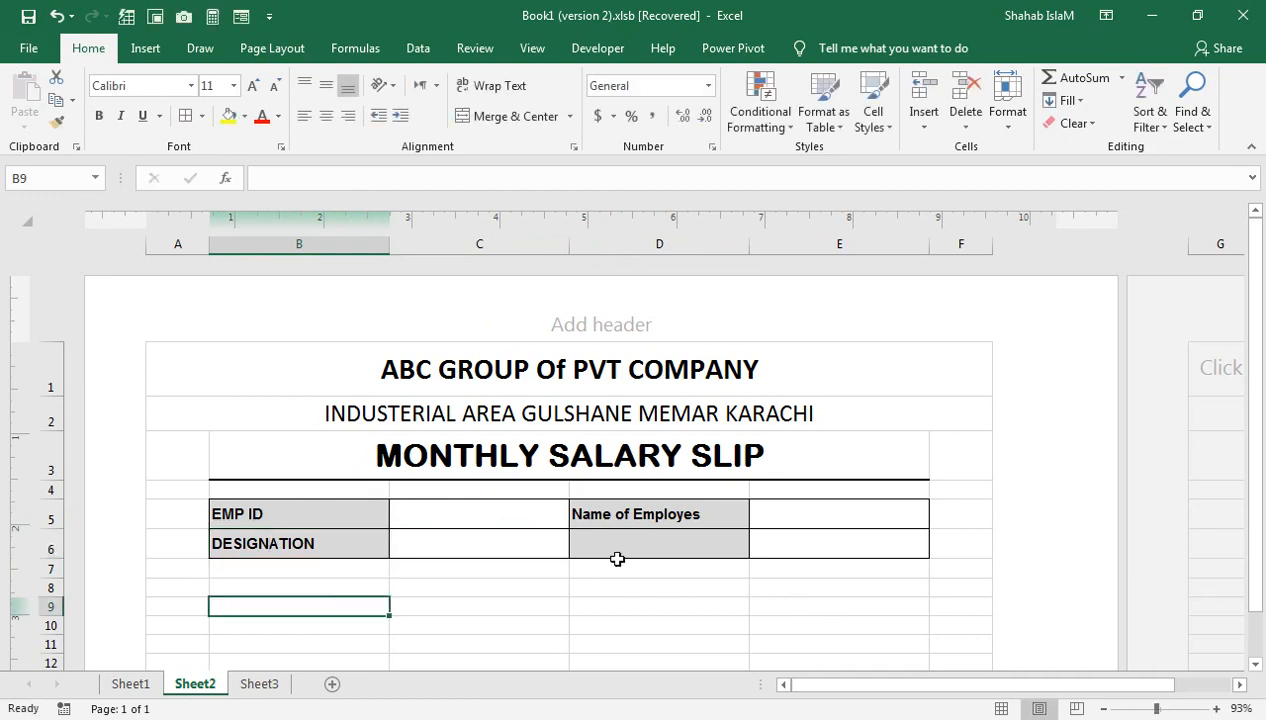
Step: Enter the label "MONTH & YEAR" in cell D6
{"action": "left_click", "coordinate": [627, 543]}
{"action": "type", "text": "MONTH & YEAR"}
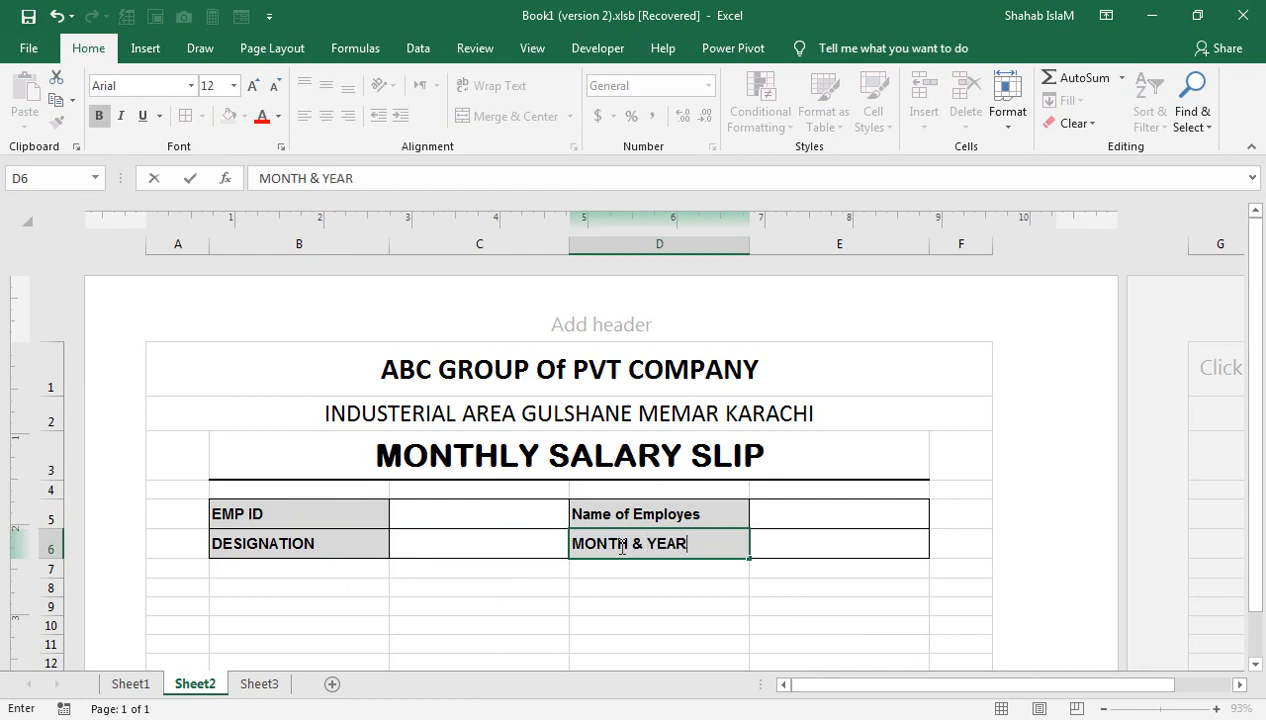
{"action": "key", "text": "Return"}
Step: Add list data validation to the EMP ID value cell C5, using the employee codes in Sheet1 A7:A16 as the source
{"action": "key", "text": "Up"}
{"action": "key", "text": "Left"}
{"action": "key", "text": "Left"}
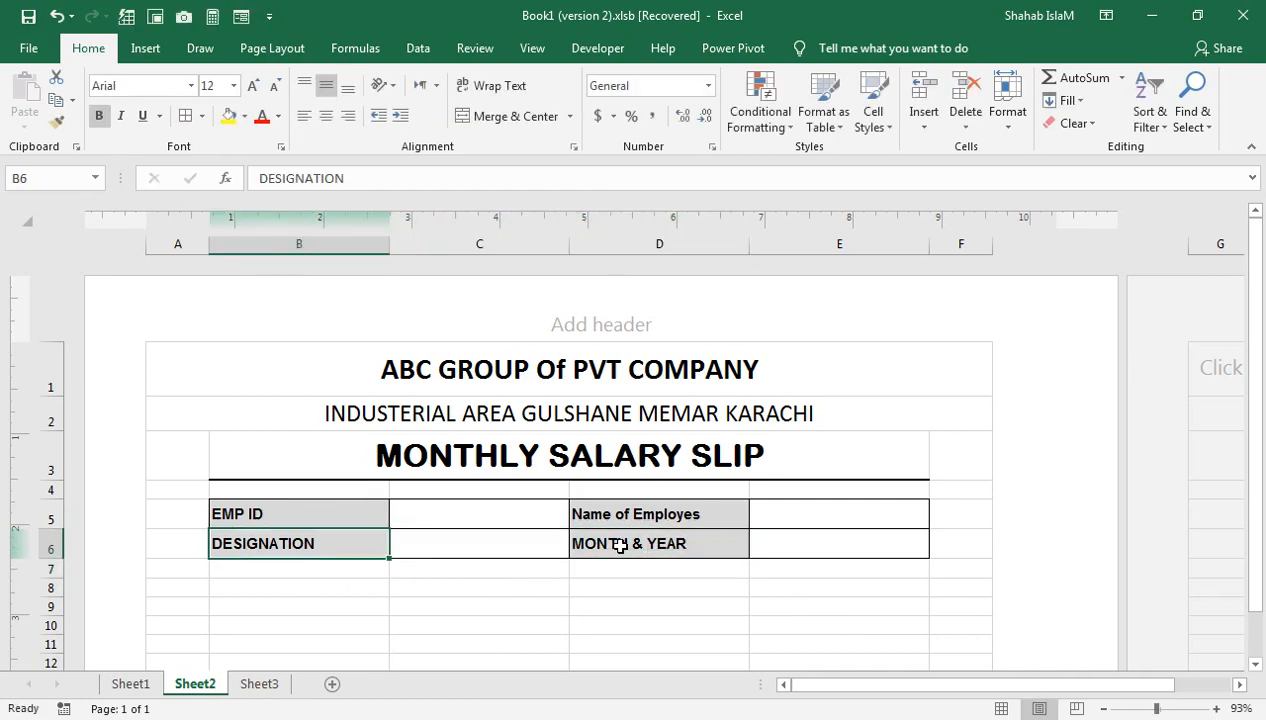
{"action": "key", "text": "Up"}
{"action": "key", "text": "Right"}
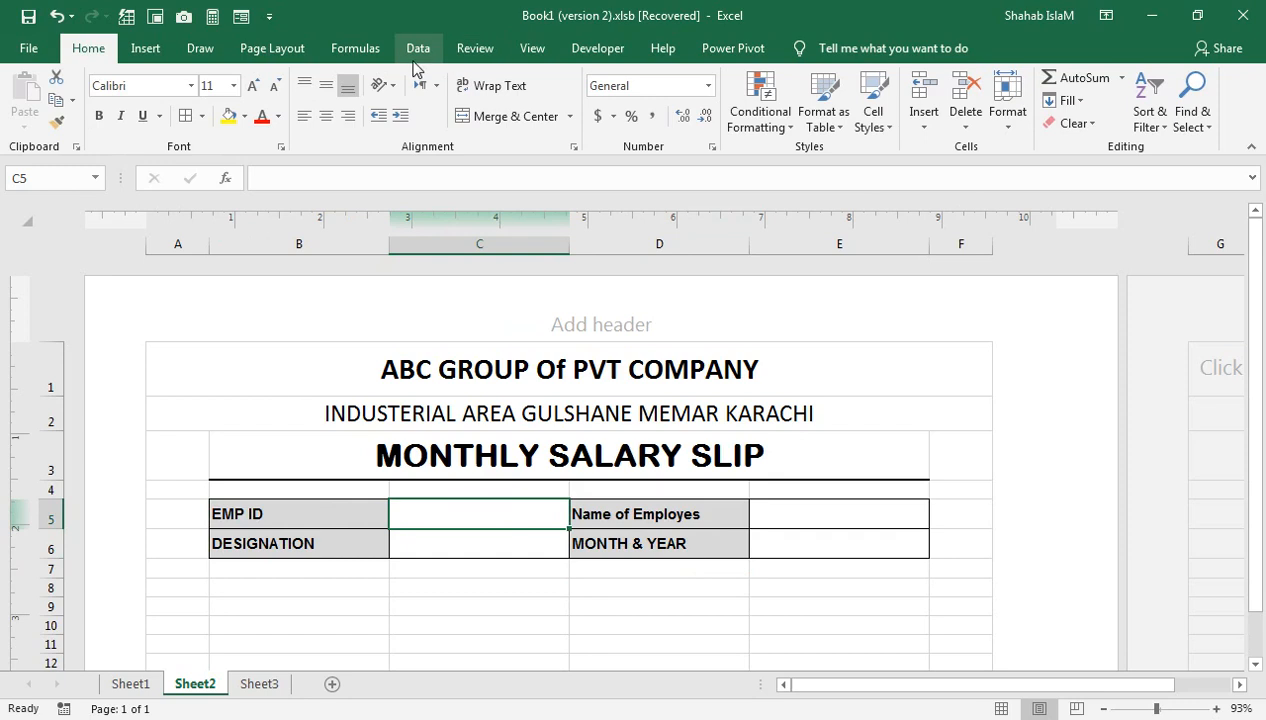
{"action": "left_click", "coordinate": [418, 56]}
{"action": "left_click", "coordinate": [804, 125]}
{"action": "left_click", "coordinate": [807, 148]}
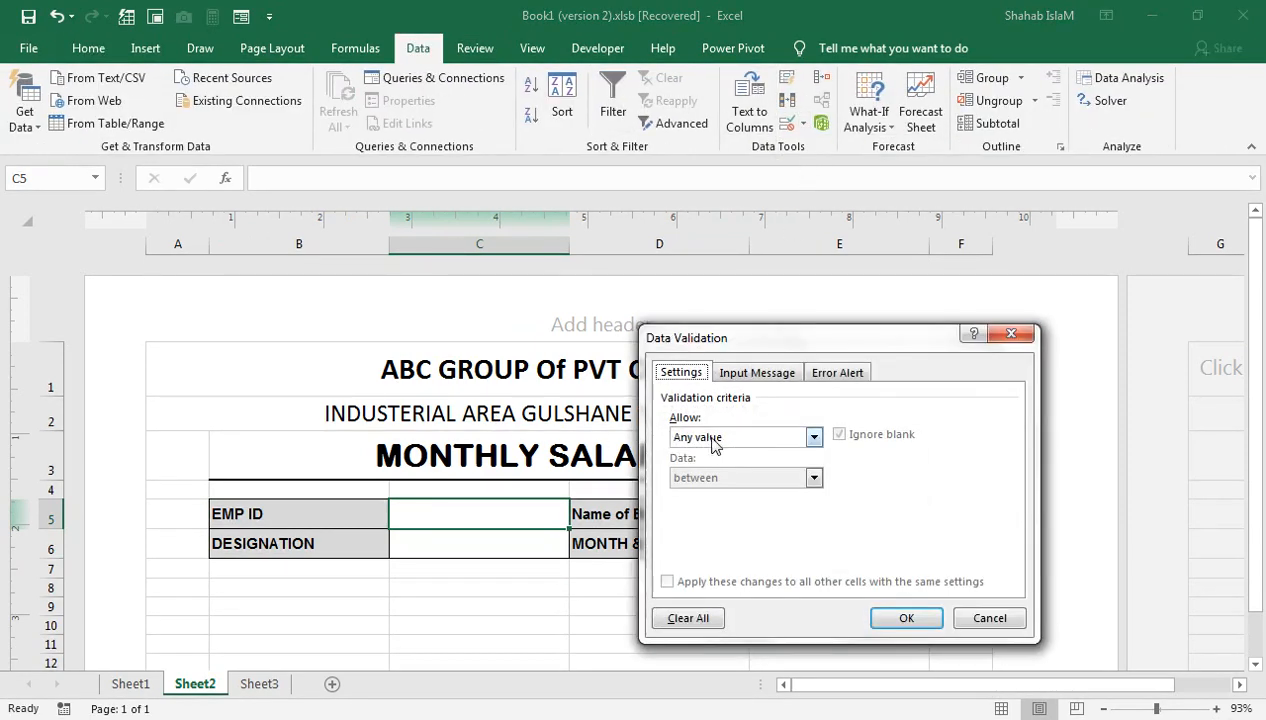
{"action": "left_click", "coordinate": [713, 440]}
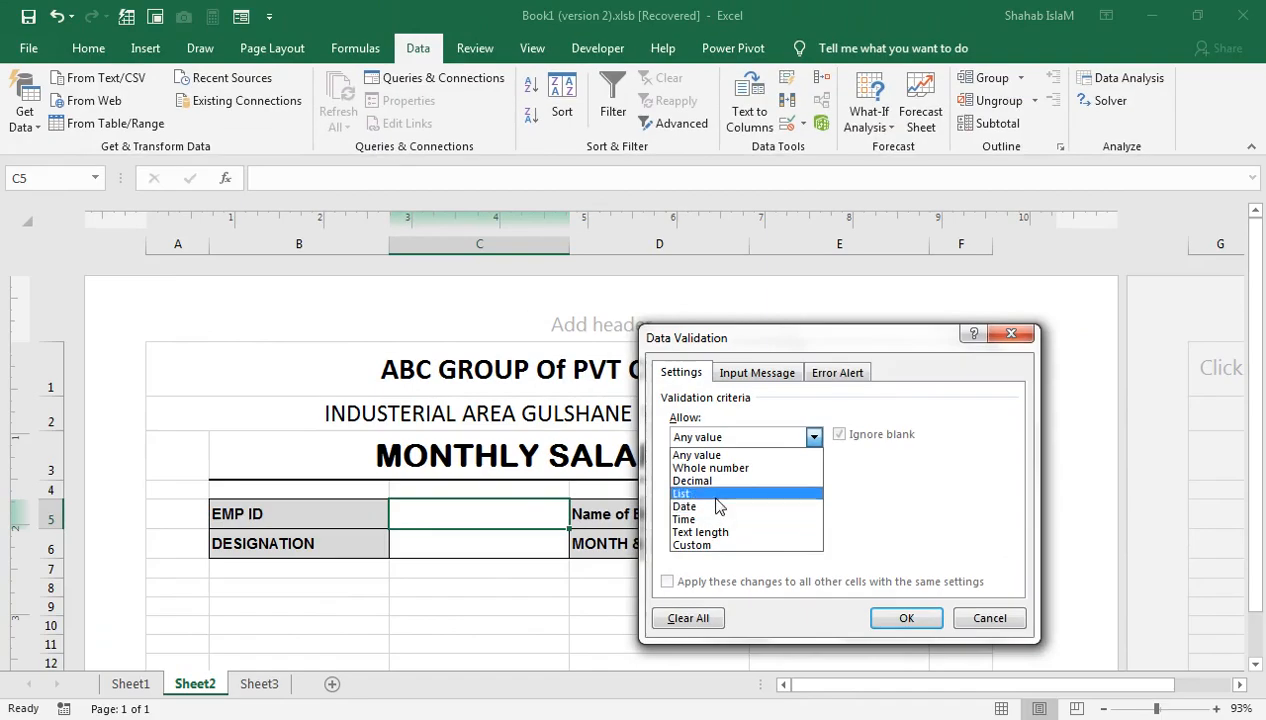
{"action": "left_click", "coordinate": [716, 495]}
{"action": "left_click", "coordinate": [707, 517]}
{"action": "type", "text": "="}
{"action": "left_click", "coordinate": [131, 684]}
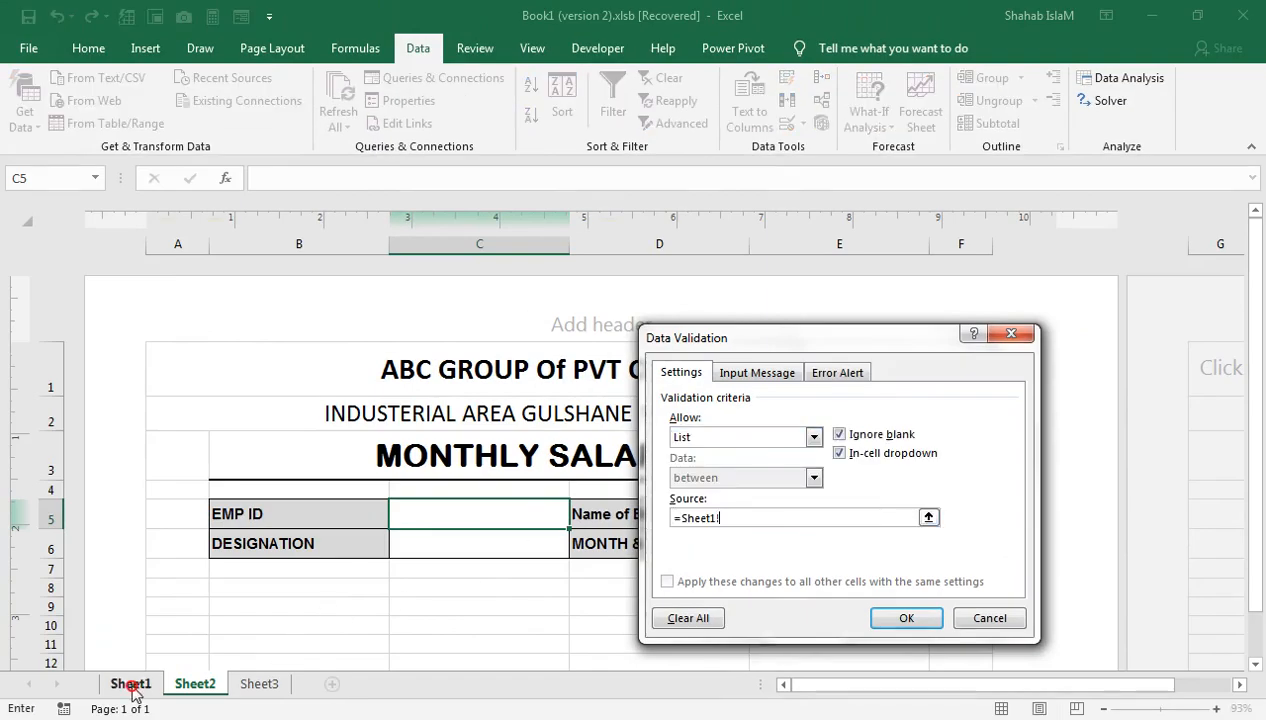
{"action": "left_click_drag", "start_coordinate": [100, 452], "coordinate": [100, 632]}
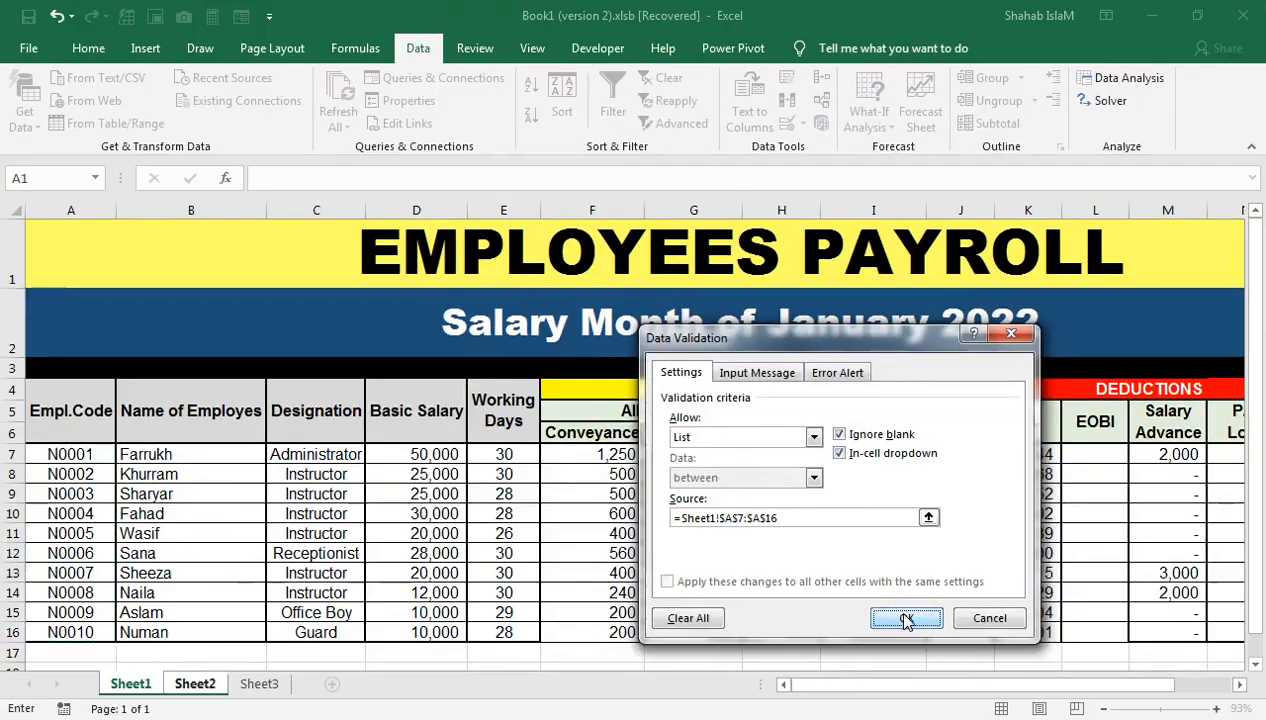
{"action": "left_click", "coordinate": [904, 620]}
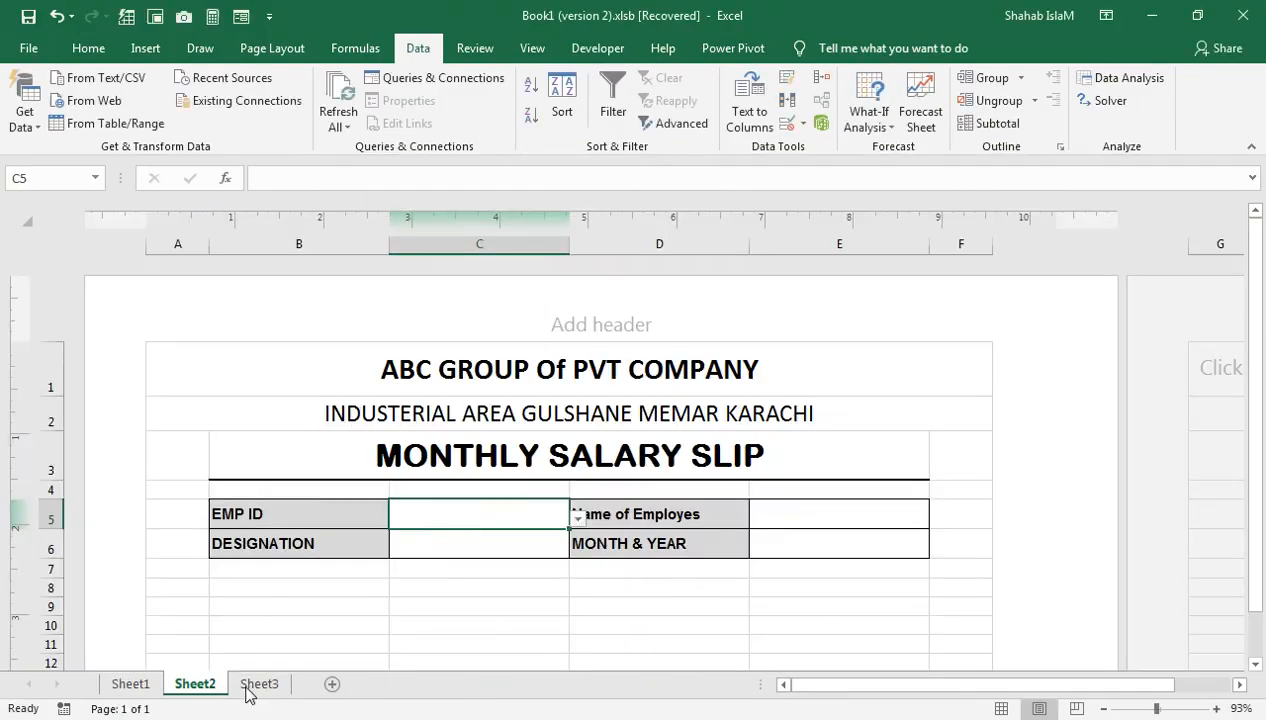
Step: Choose the third employee code from the dropdown list in cell C5
{"action": "left_click", "coordinate": [576, 515]}
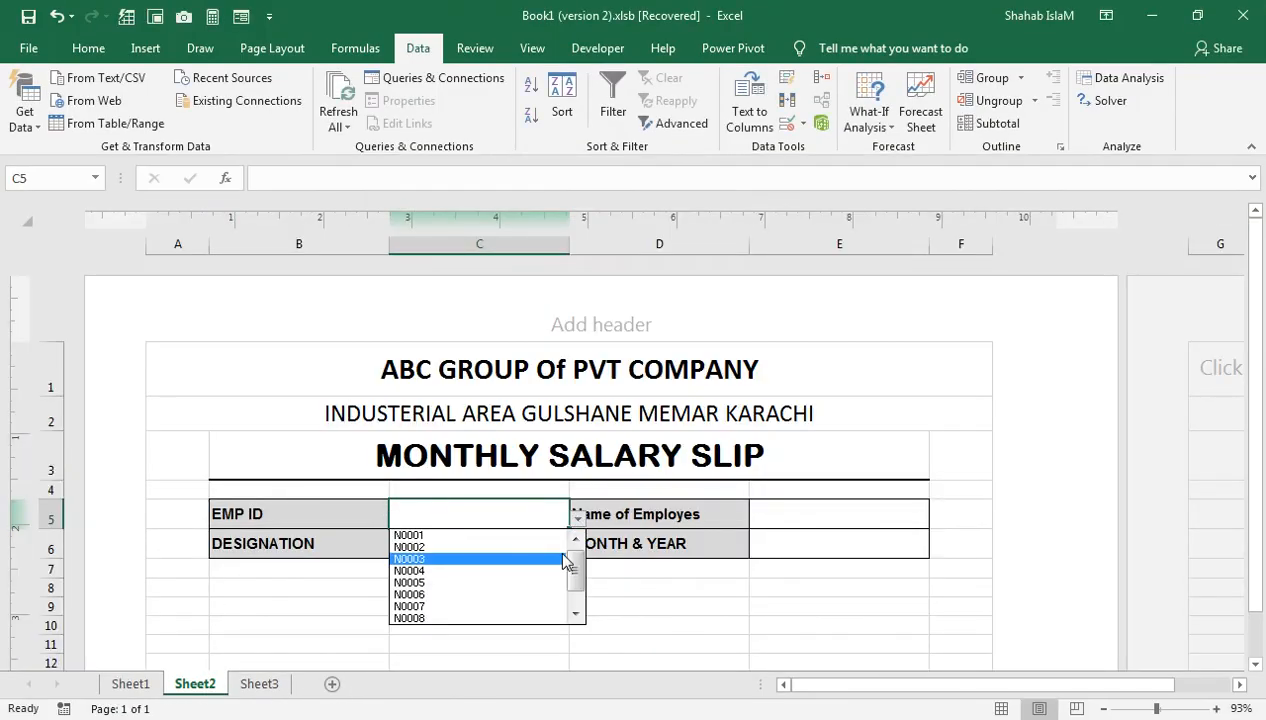
{"action": "left_click", "coordinate": [565, 558]}
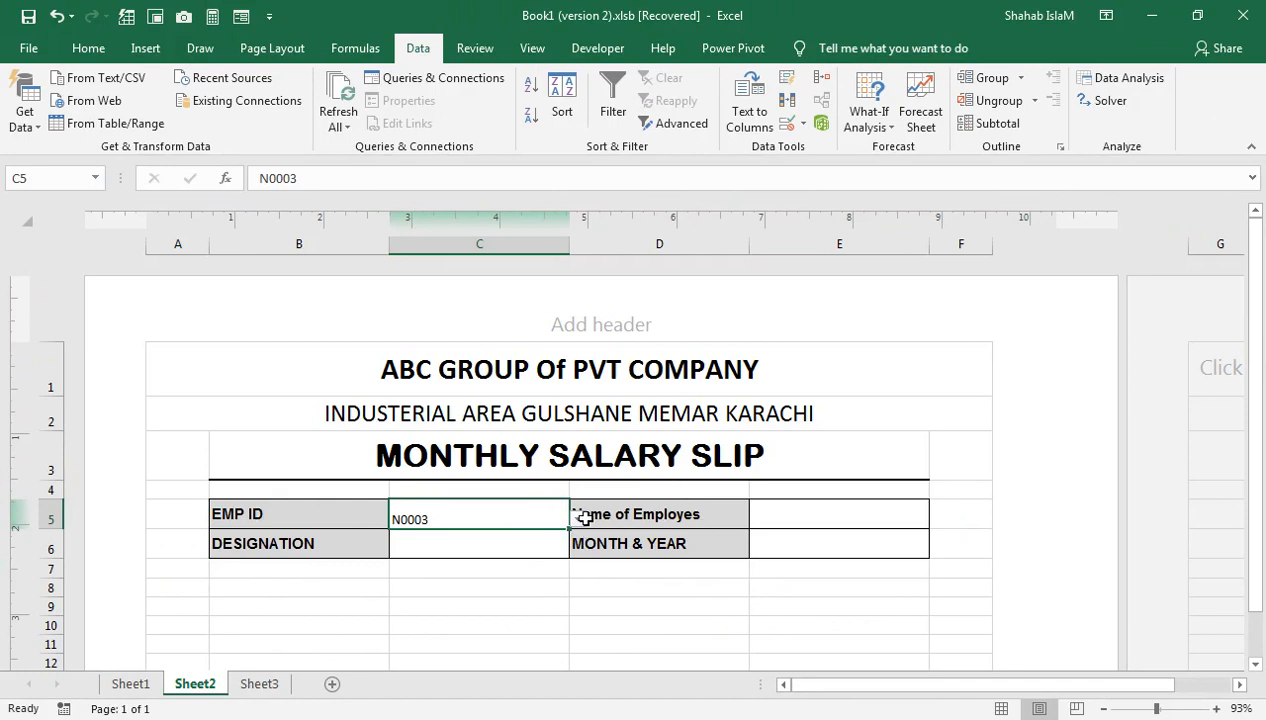
{"action": "left_click", "coordinate": [299, 518]}
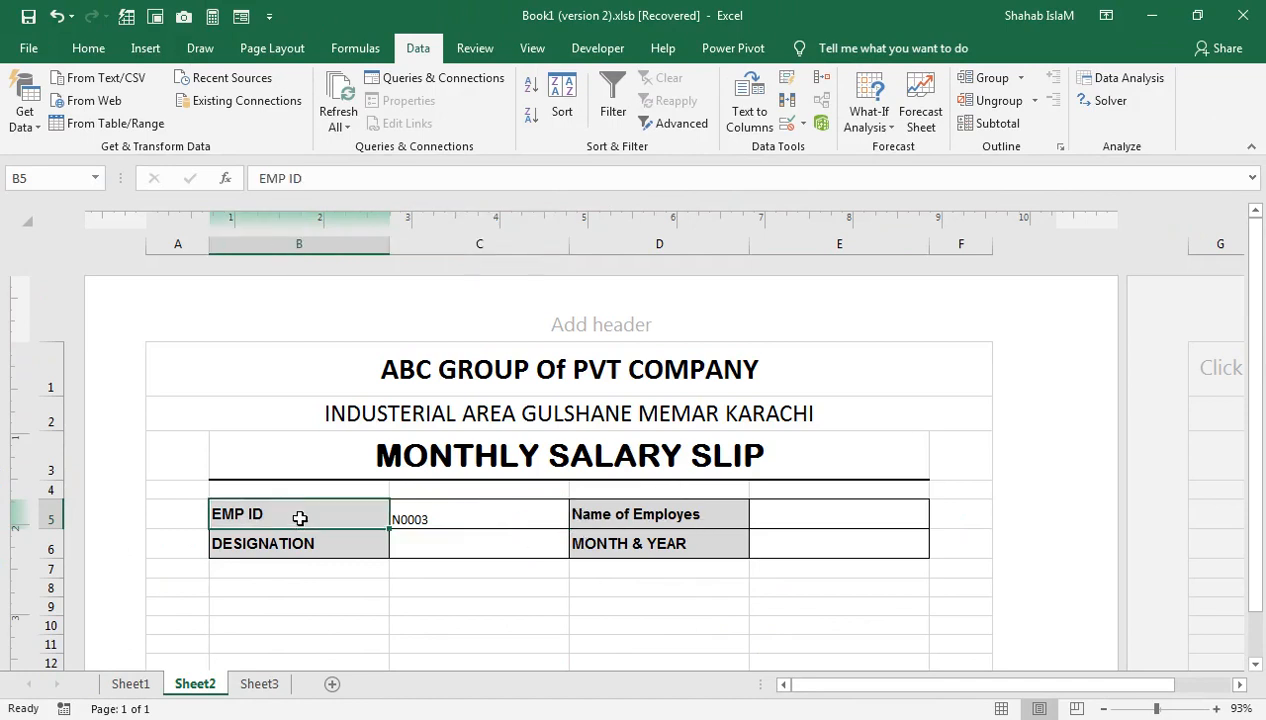
Step: Format the employee code in C5 as Arial 12, centred horizontally and vertically
{"action": "left_click", "coordinate": [415, 513]}
{"action": "left_click", "coordinate": [86, 48]}
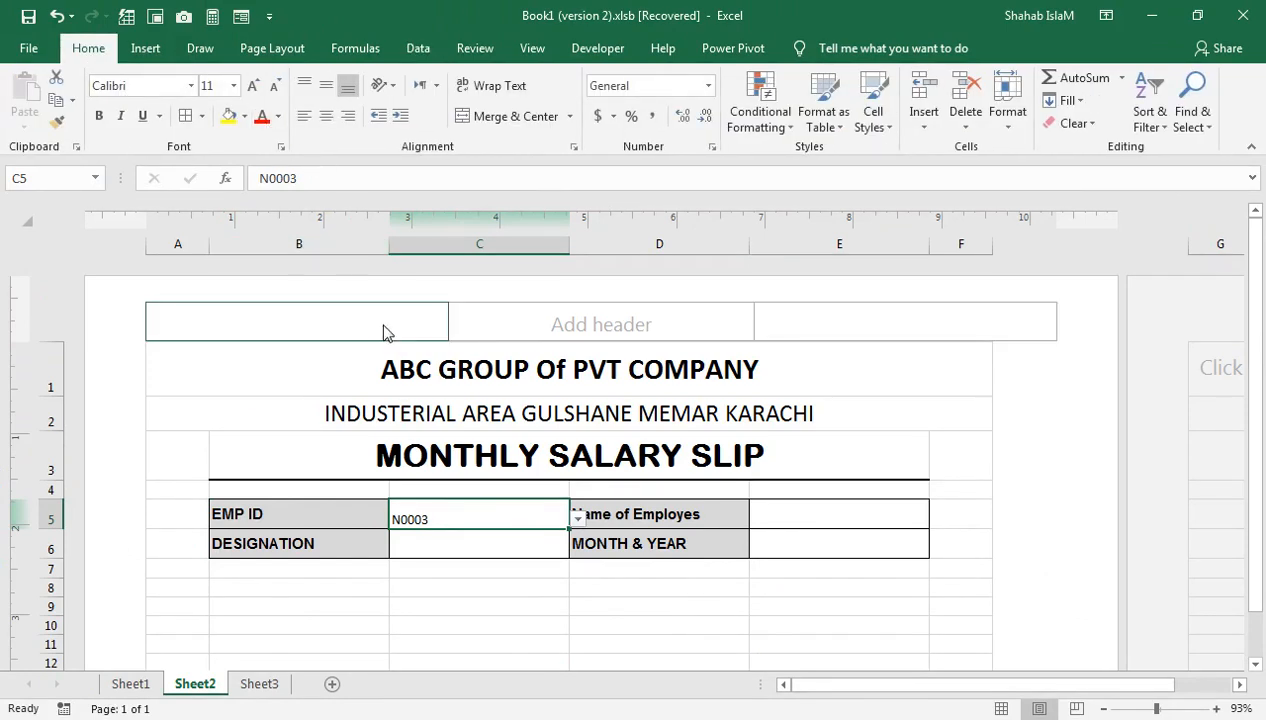
{"action": "left_click", "coordinate": [253, 85]}
{"action": "left_click", "coordinate": [190, 86]}
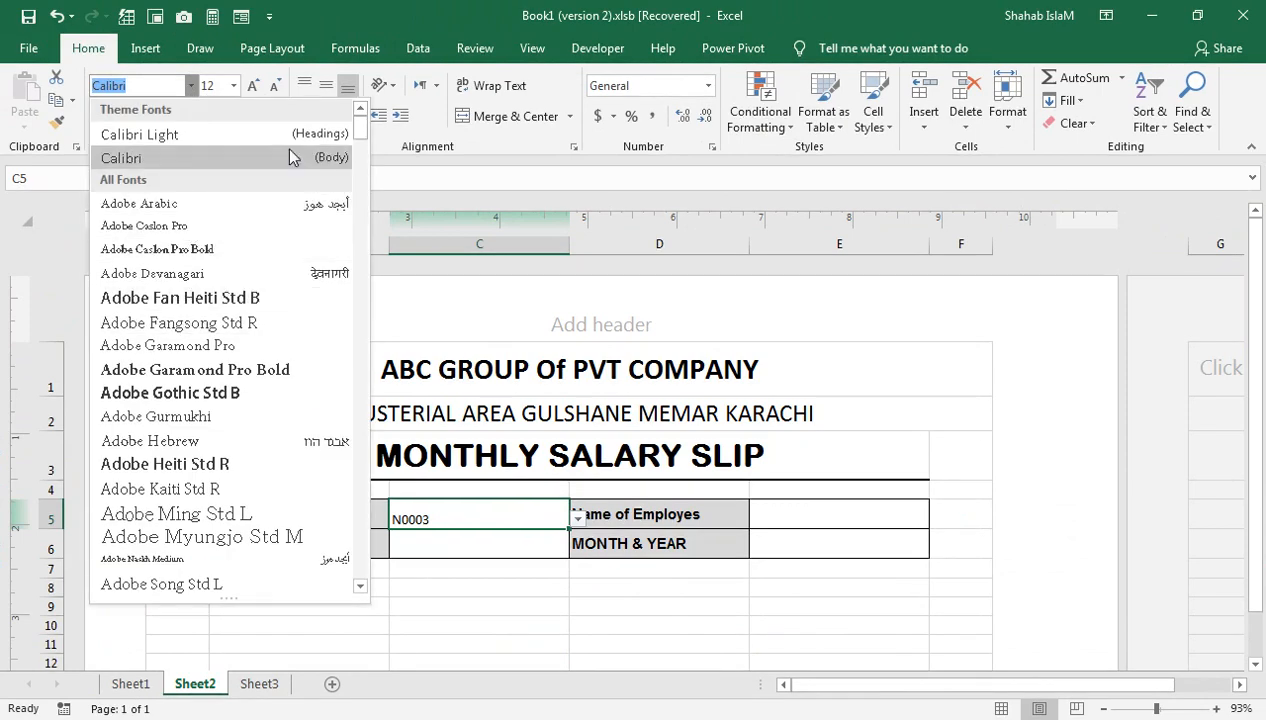
{"action": "left_click_drag", "start_coordinate": [365, 135], "coordinate": [366, 151]}
{"action": "left_click", "coordinate": [252, 490]}
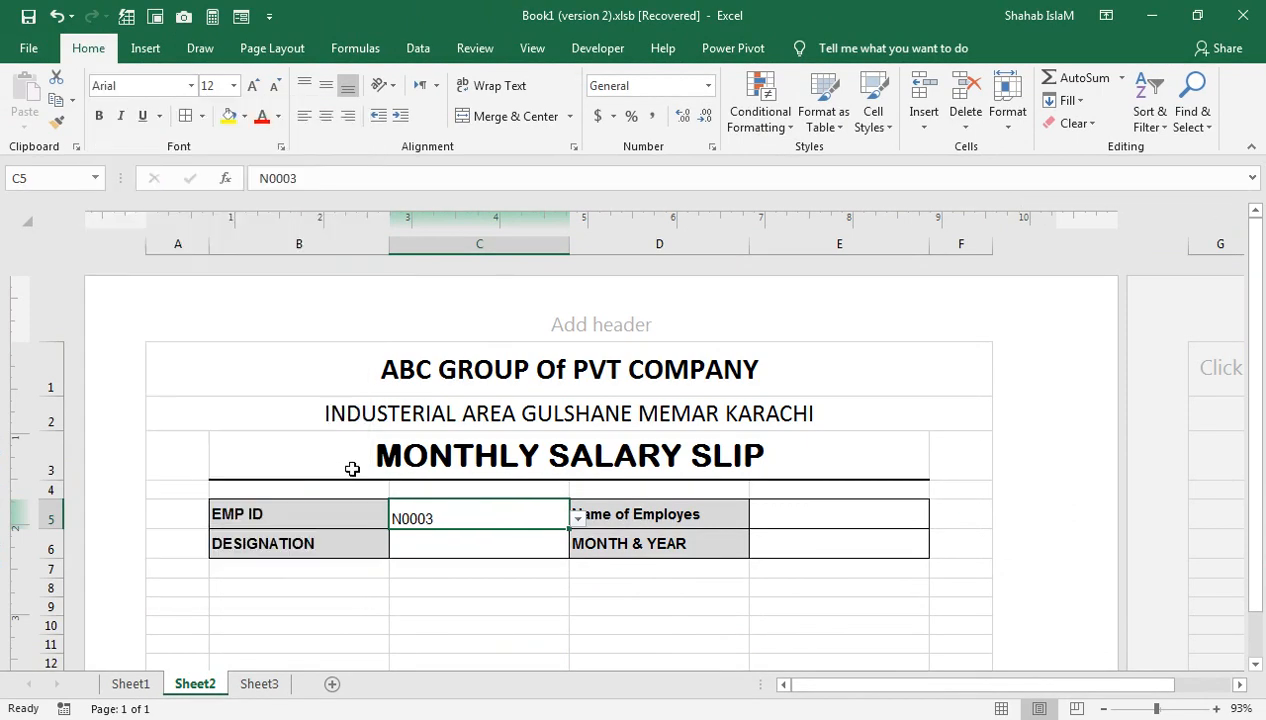
{"action": "left_click", "coordinate": [326, 116]}
{"action": "left_click", "coordinate": [326, 85]}
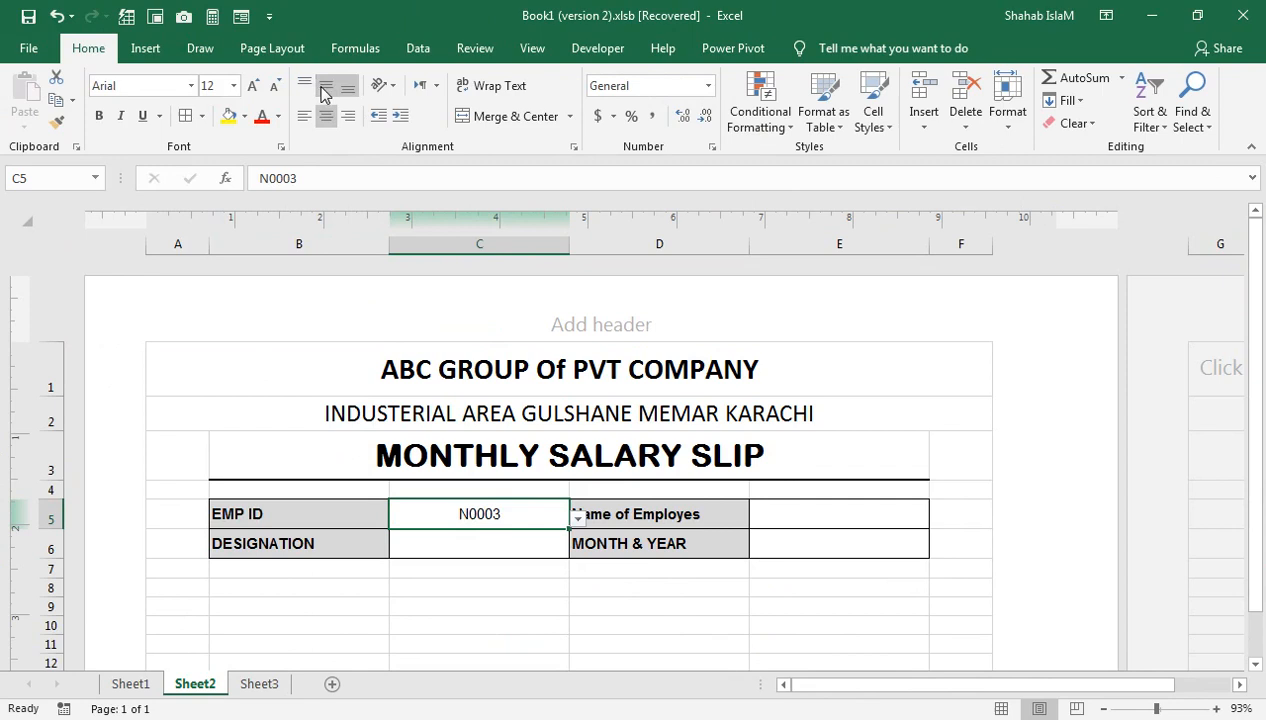
Step: Copy the formatting of cell C5 to C6 and to E5:E6 with Format Painter
{"action": "left_click", "coordinate": [57, 128]}
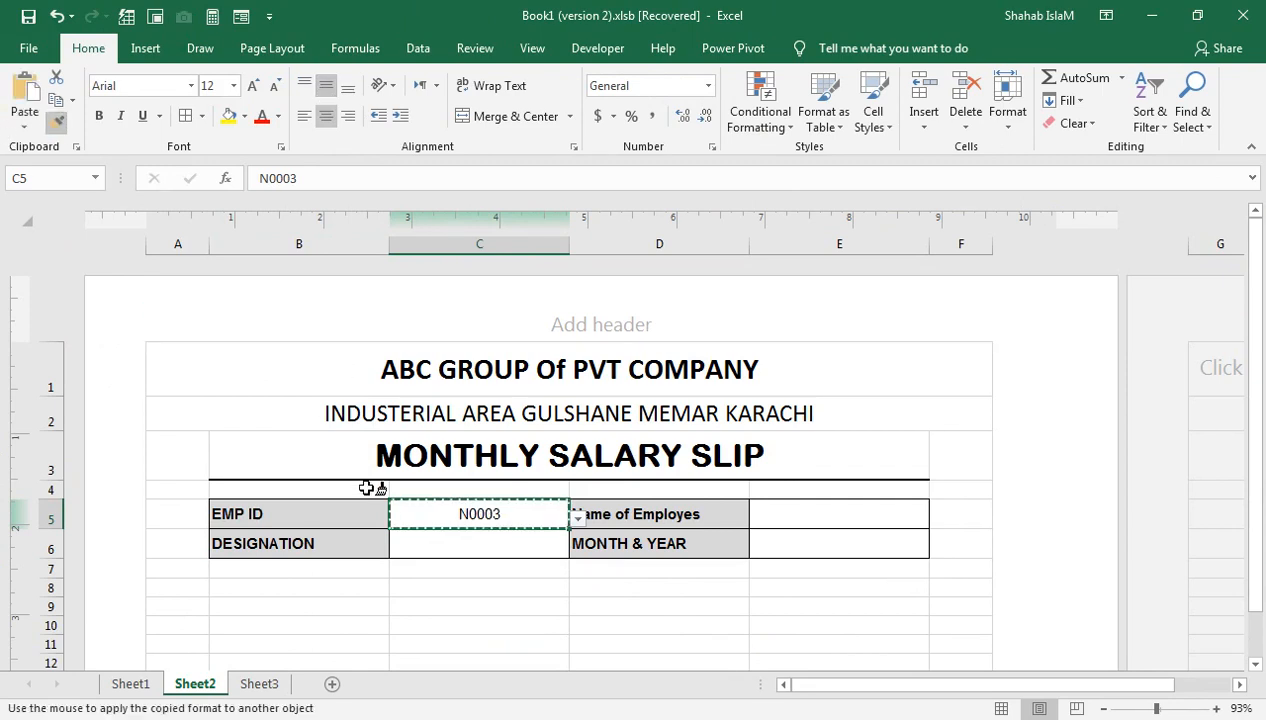
{"action": "left_click", "coordinate": [444, 537]}
{"action": "left_click", "coordinate": [57, 128]}
{"action": "left_click_drag", "start_coordinate": [865, 522], "coordinate": [852, 542]}
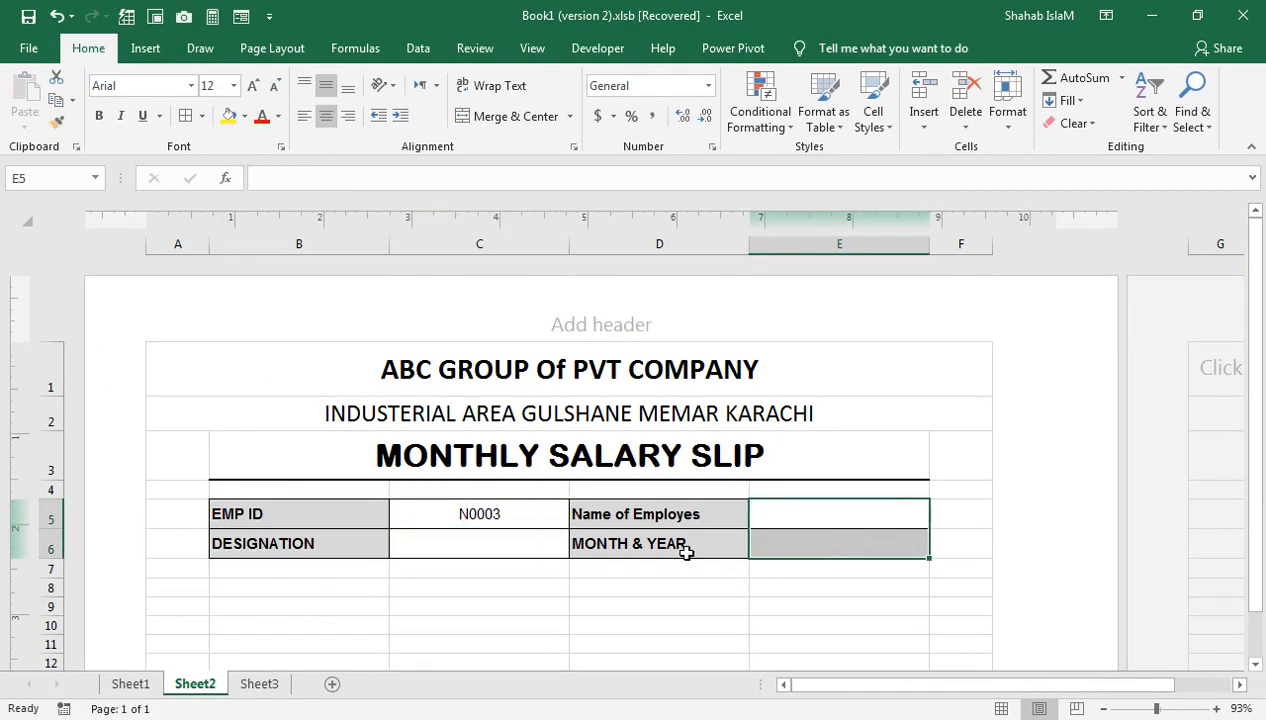
{"action": "left_click", "coordinate": [535, 551]}
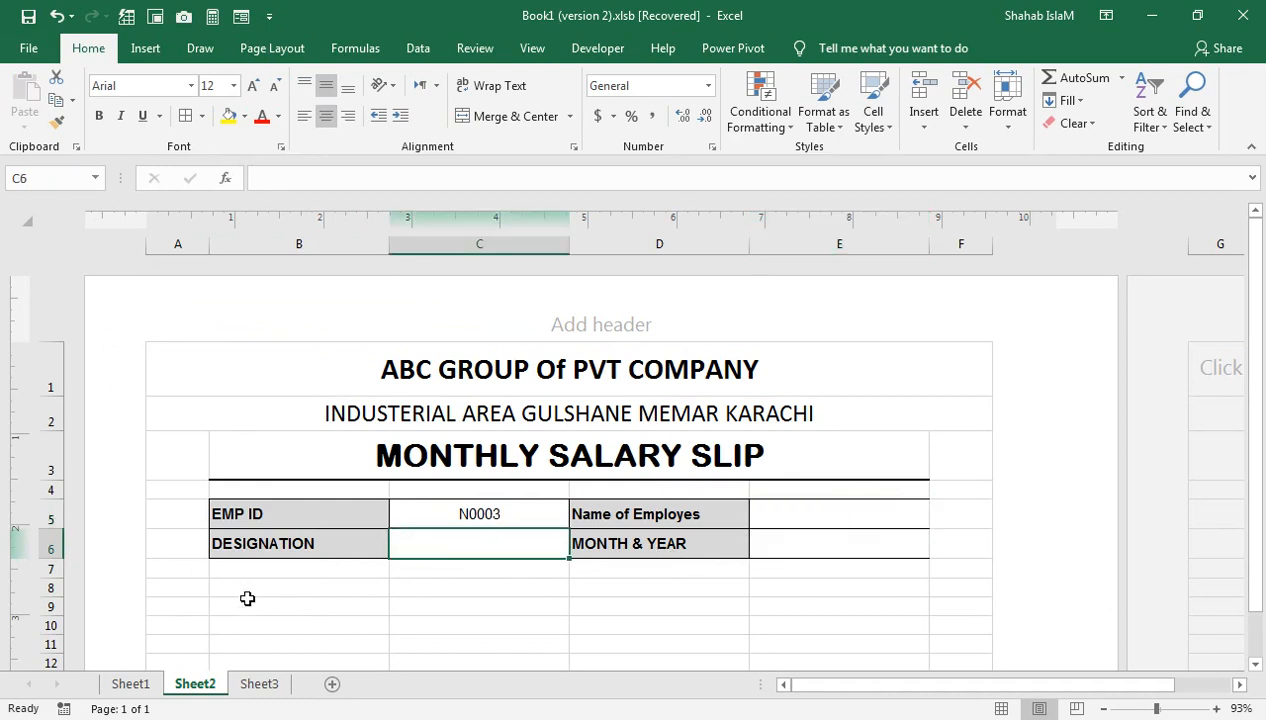
Step: Increase the heights of rows 7 and 8 and apply all borders to the block starting at B8 across columns B to E
{"action": "left_click", "coordinate": [60, 572]}
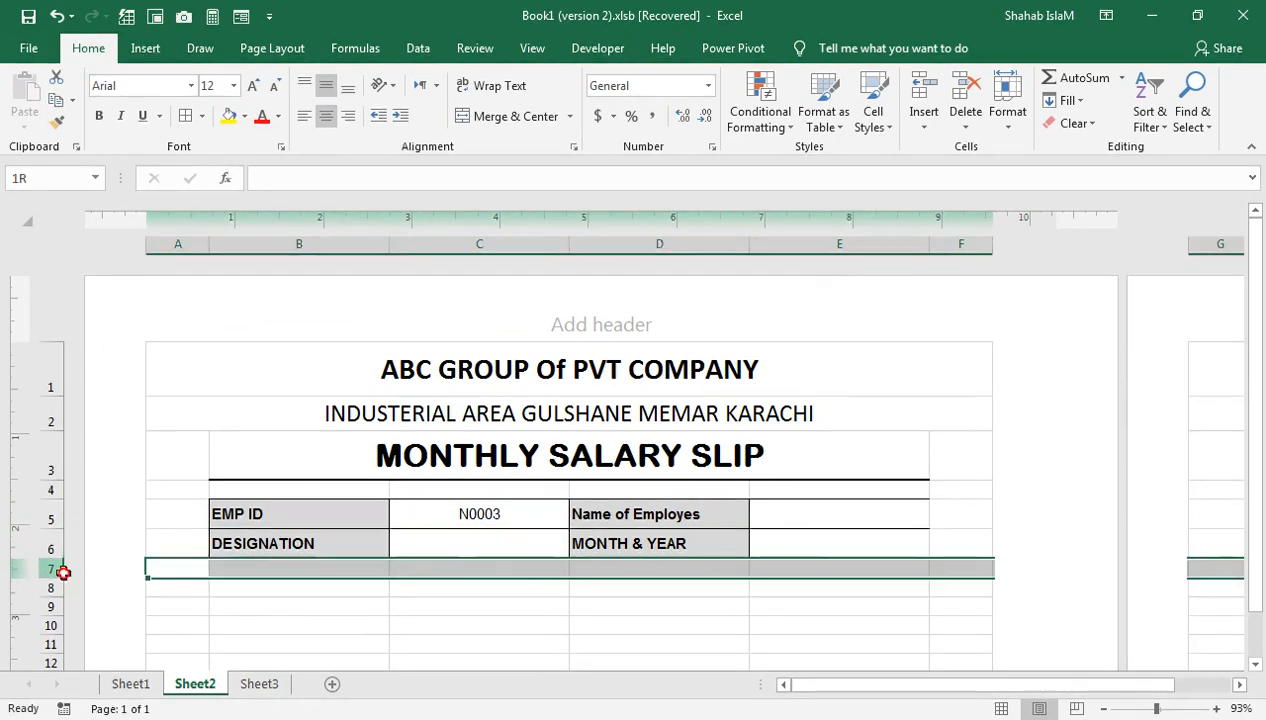
{"action": "left_click_drag", "start_coordinate": [61, 577], "coordinate": [49, 622]}
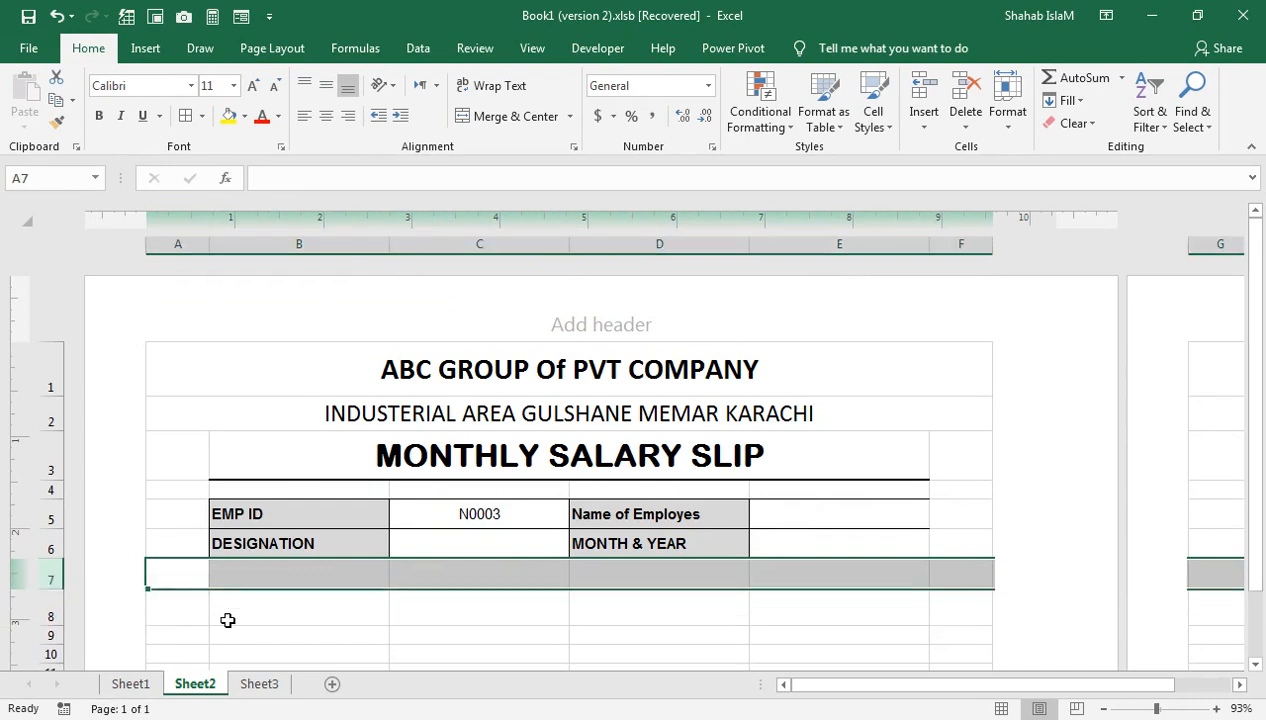
{"action": "left_click_drag", "start_coordinate": [284, 620], "coordinate": [779, 453]}
{"action": "left_click", "coordinate": [200, 117]}
{"action": "left_click", "coordinate": [212, 285]}
{"action": "left_click_drag", "start_coordinate": [545, 421], "coordinate": [487, 360]}
Step: Enter the headings "EARNINGS" in cell B8 and "DEDUCTIONS" in cell D8
{"action": "left_click_drag", "start_coordinate": [331, 613], "coordinate": [368, 605]}
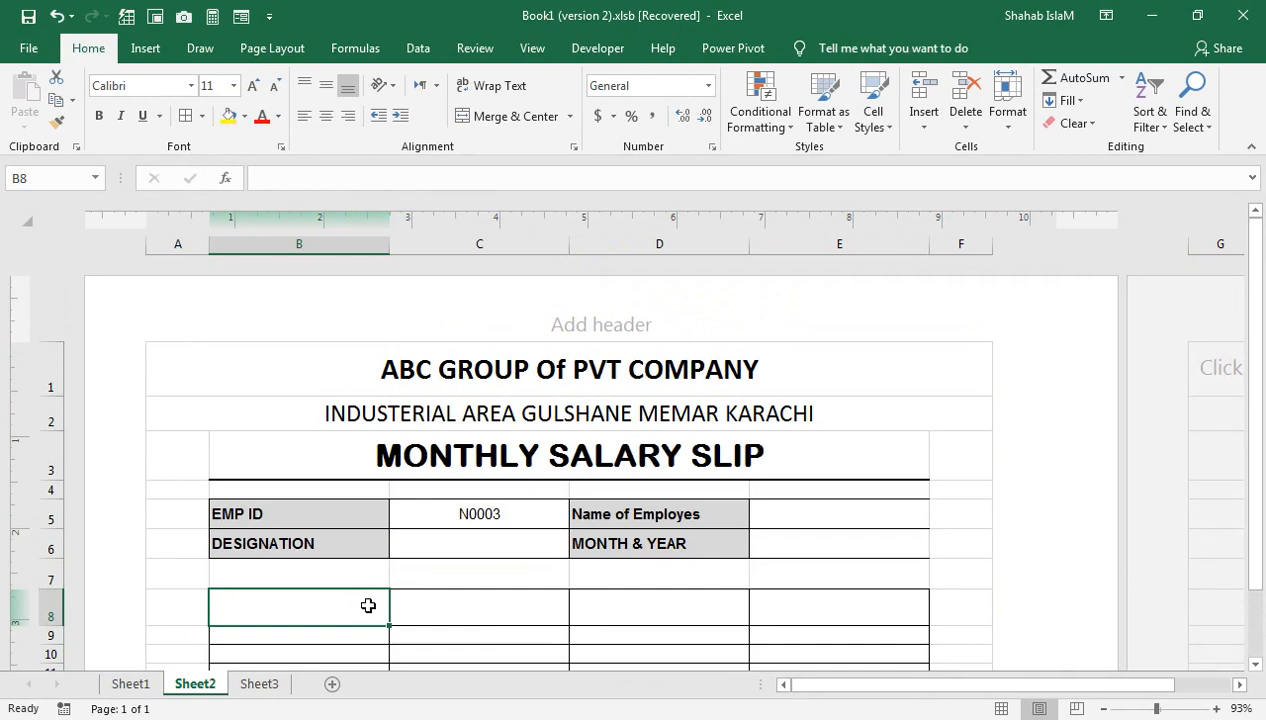
{"action": "type", "text": "EARNINGS"}
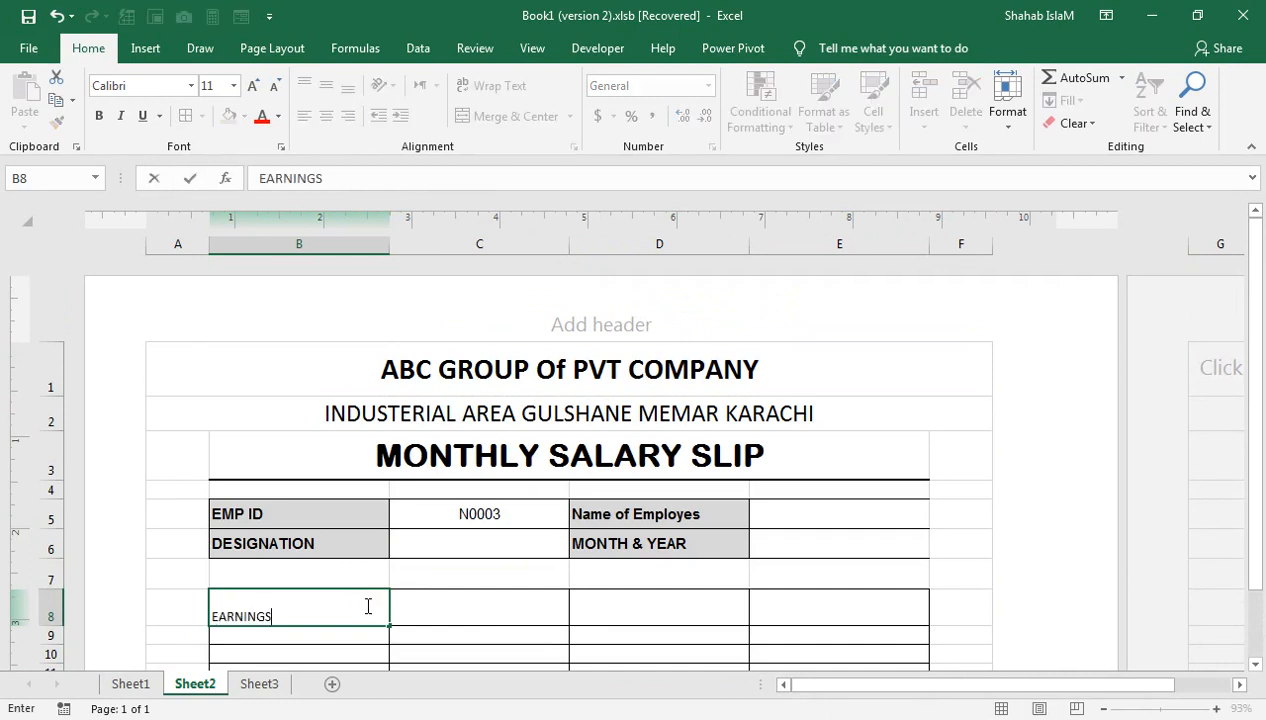
{"action": "key", "text": "Tab"}
{"action": "key", "text": "Tab"}
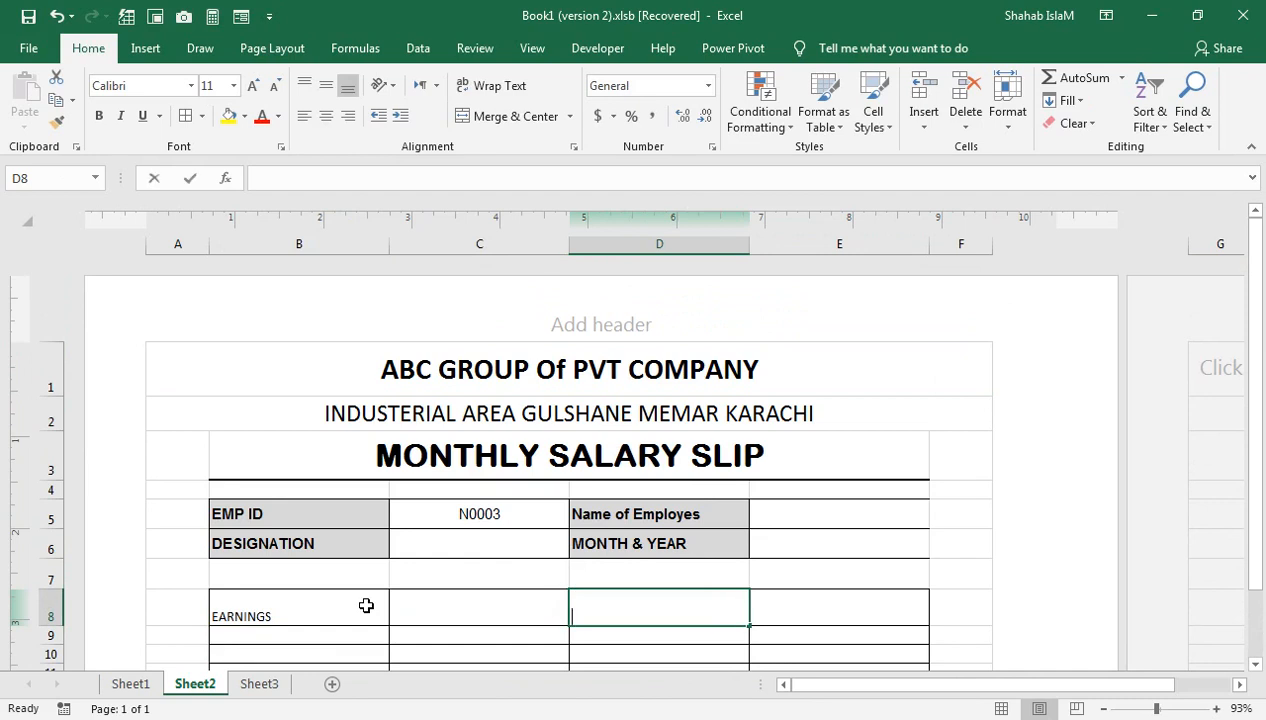
{"action": "type", "text": "DEDUCTIONS"}
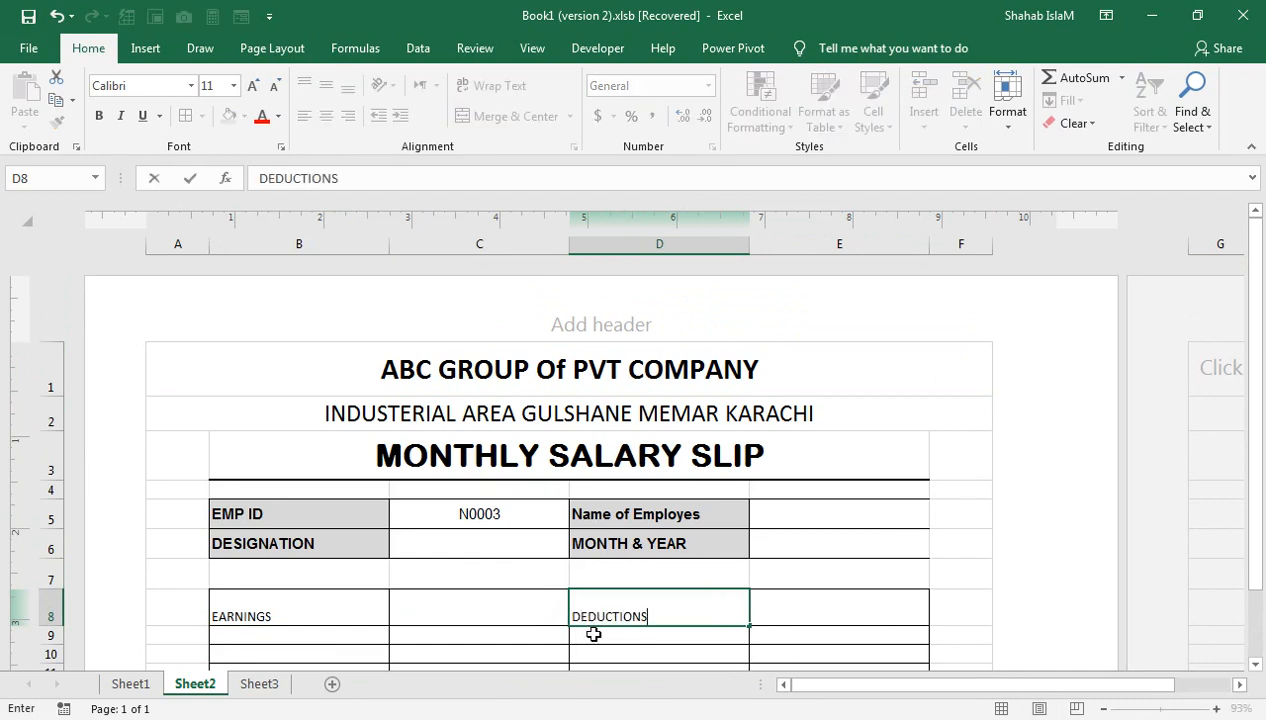
{"action": "key", "text": "Return"}
{"action": "key", "text": "Up"}
Step: Format the EARNINGS heading cells B8:C8 with a yellow fill, middle alignment and bold Arial 16 text
{"action": "left_click_drag", "start_coordinate": [380, 615], "coordinate": [443, 614]}
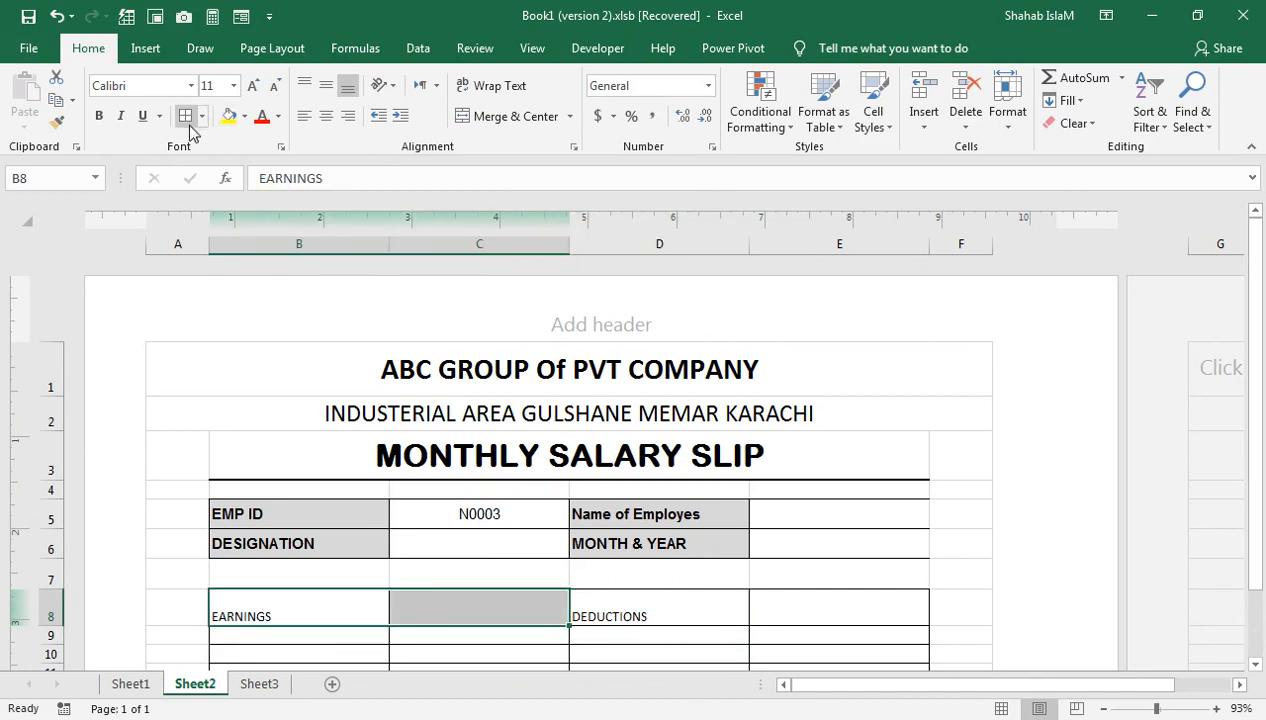
{"action": "left_click", "coordinate": [235, 118]}
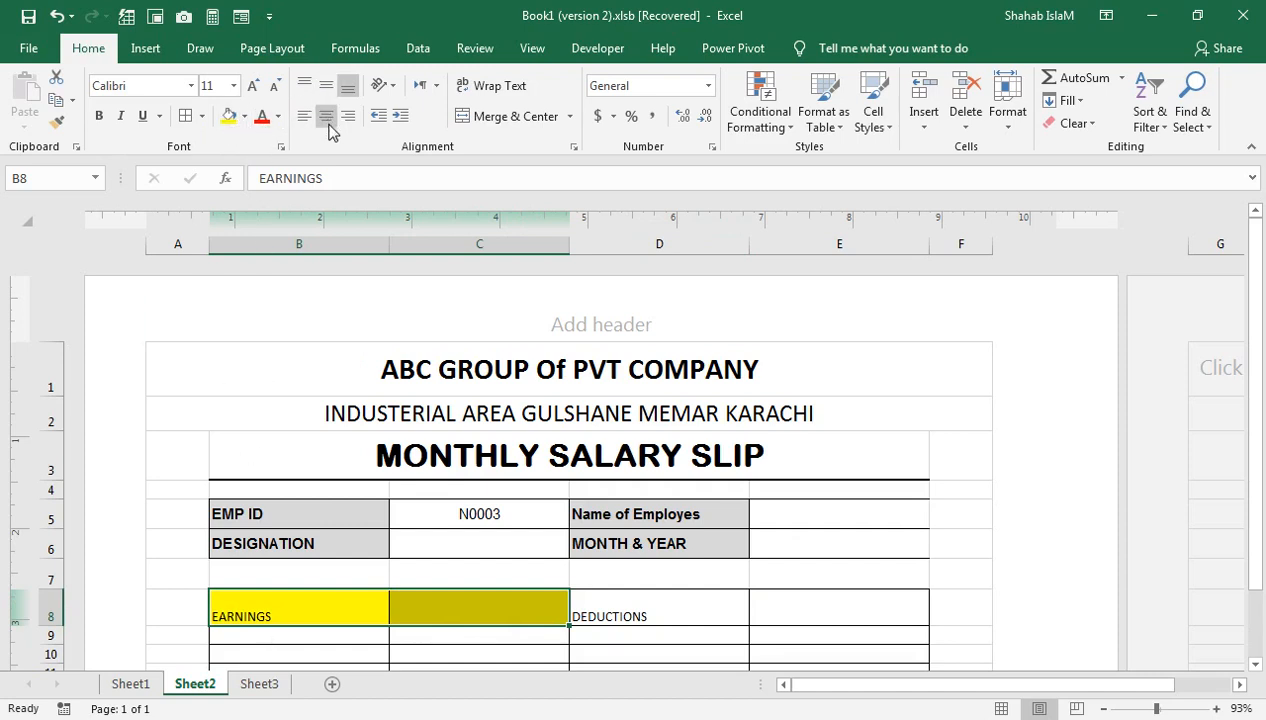
{"action": "left_click", "coordinate": [326, 85]}
{"action": "left_click", "coordinate": [252, 86]}
{"action": "left_click", "coordinate": [252, 86]}
{"action": "left_click", "coordinate": [252, 86]}
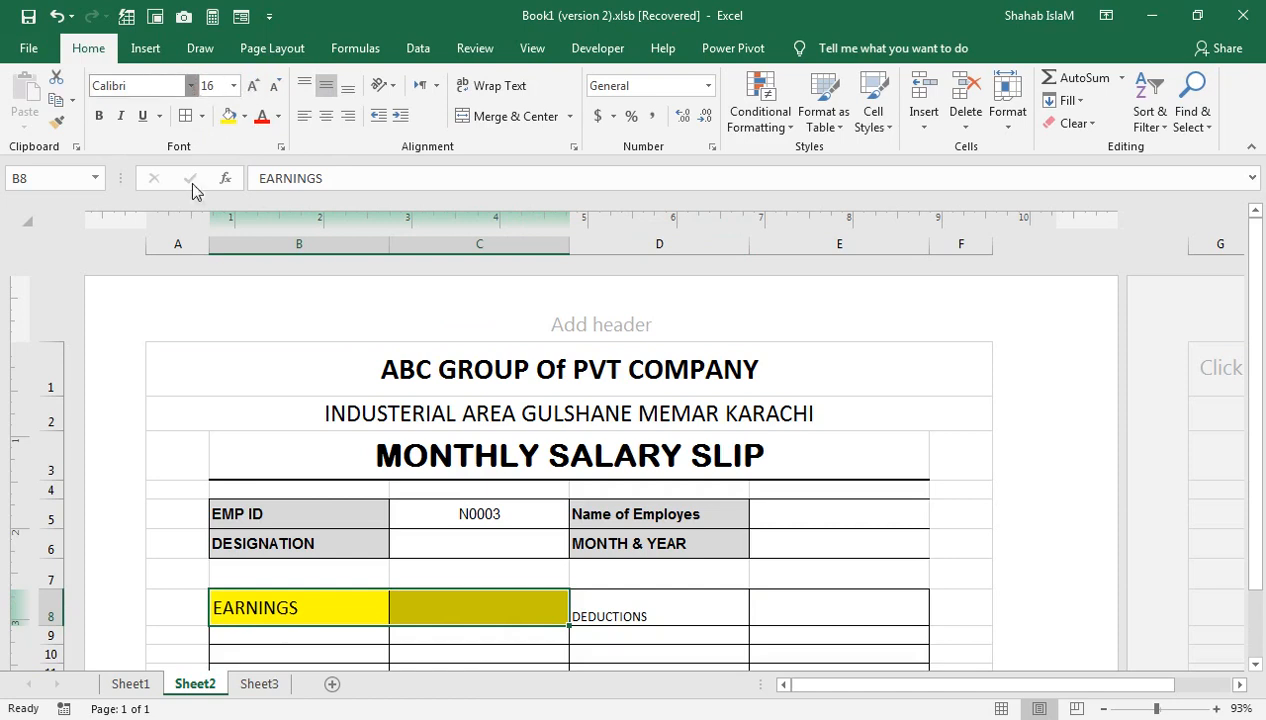
{"action": "left_click", "coordinate": [190, 85]}
{"action": "scroll", "coordinate": [358, 140], "scroll_direction": "down", "scroll_amount": 4}
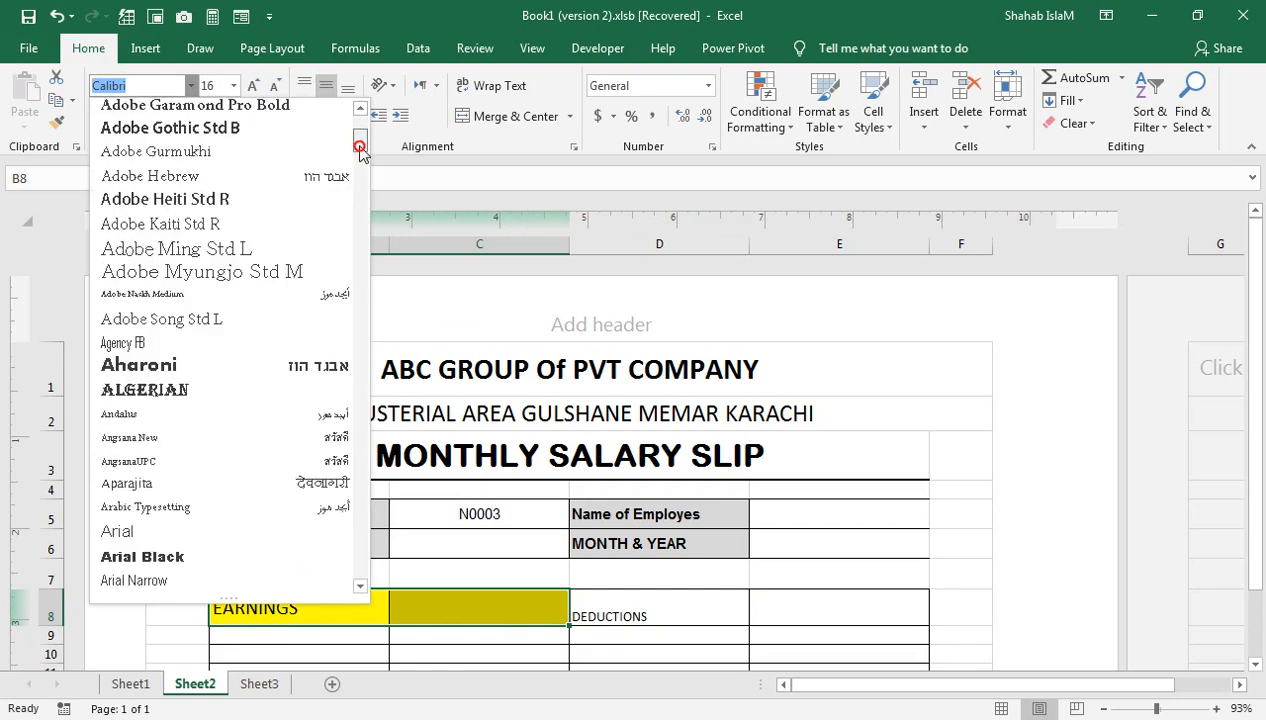
{"action": "left_click", "coordinate": [213, 532]}
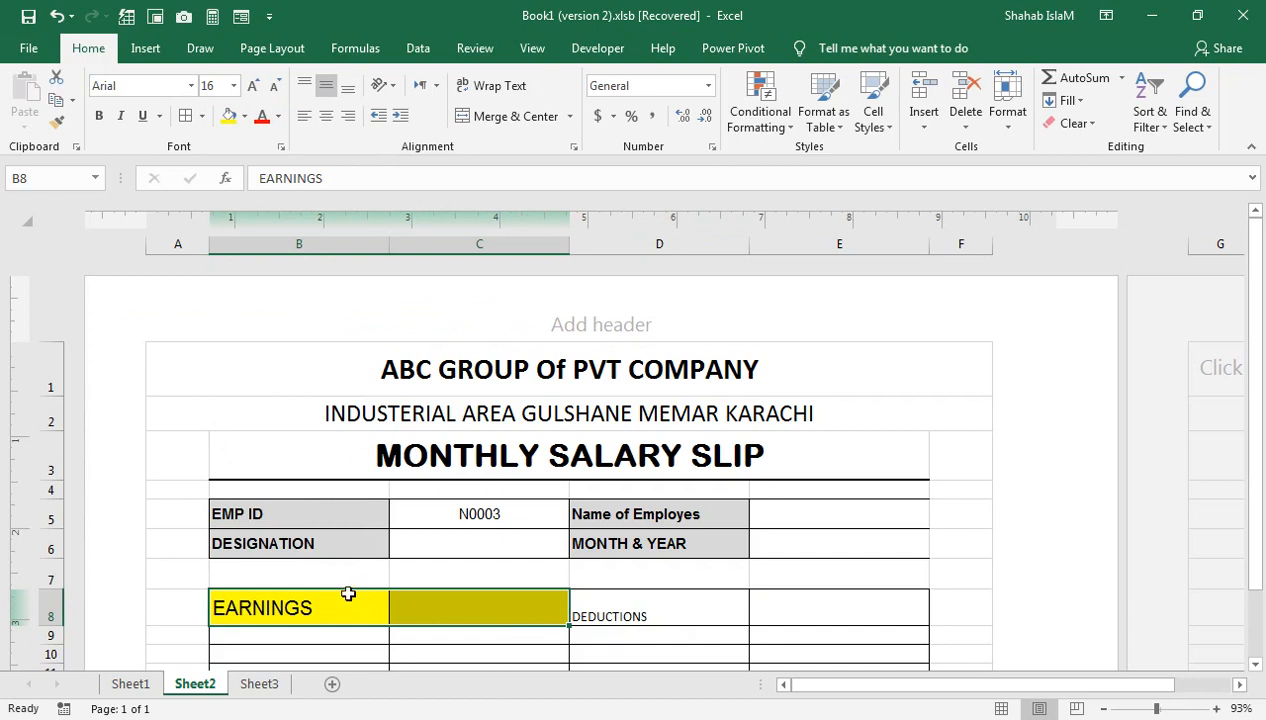
{"action": "left_click", "coordinate": [99, 116]}
Step: Give the DEDUCTIONS heading cells D8:E8 a dark red fill and white text
{"action": "left_click_drag", "start_coordinate": [618, 600], "coordinate": [850, 612]}
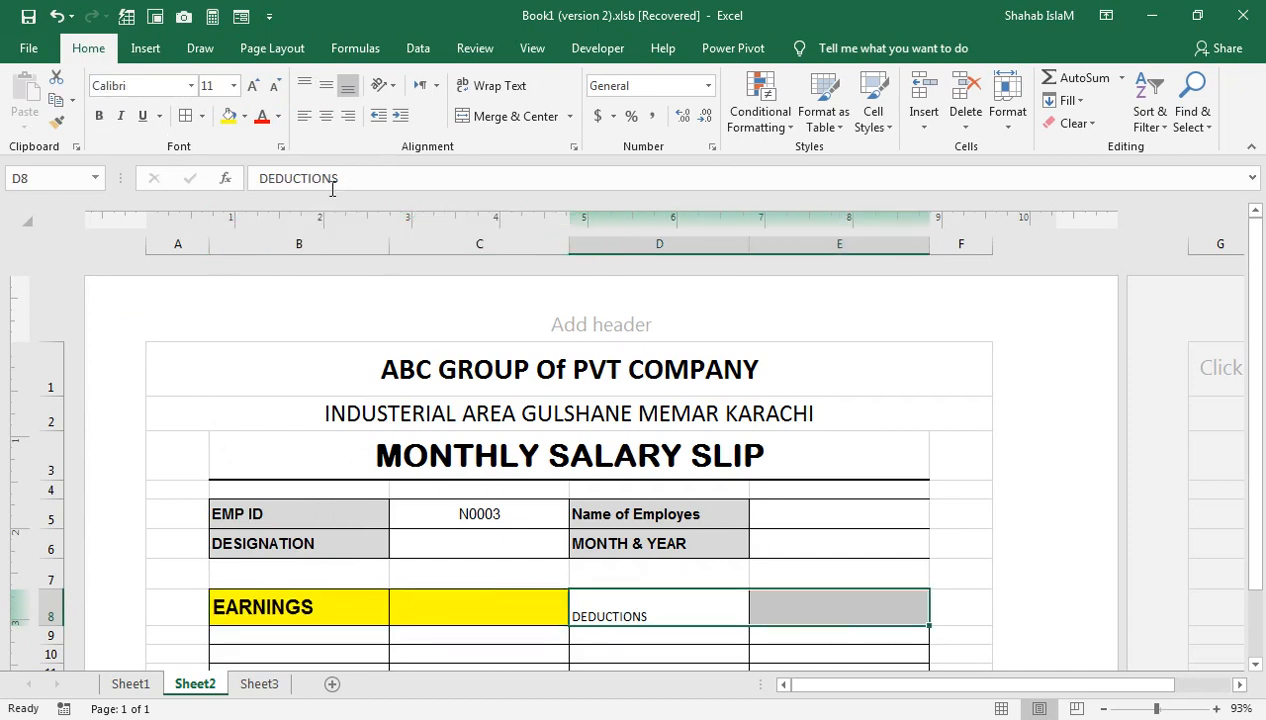
{"action": "left_click", "coordinate": [244, 116]}
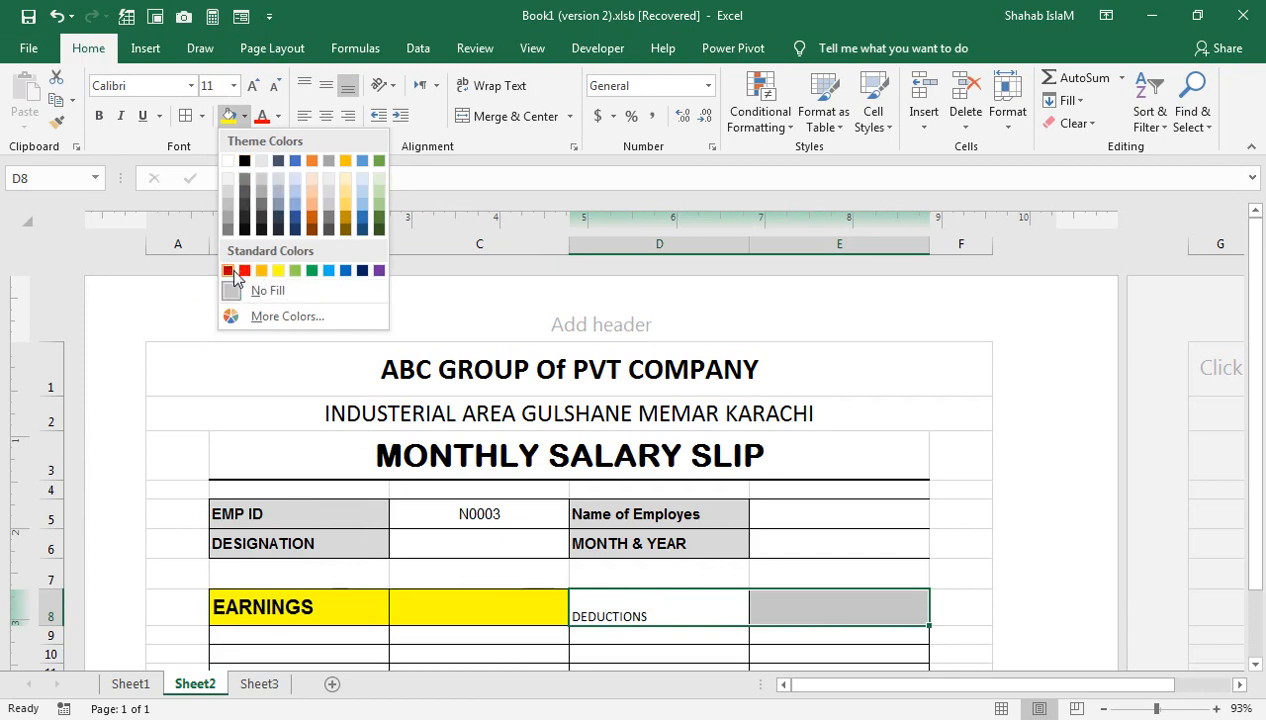
{"action": "left_click", "coordinate": [231, 271]}
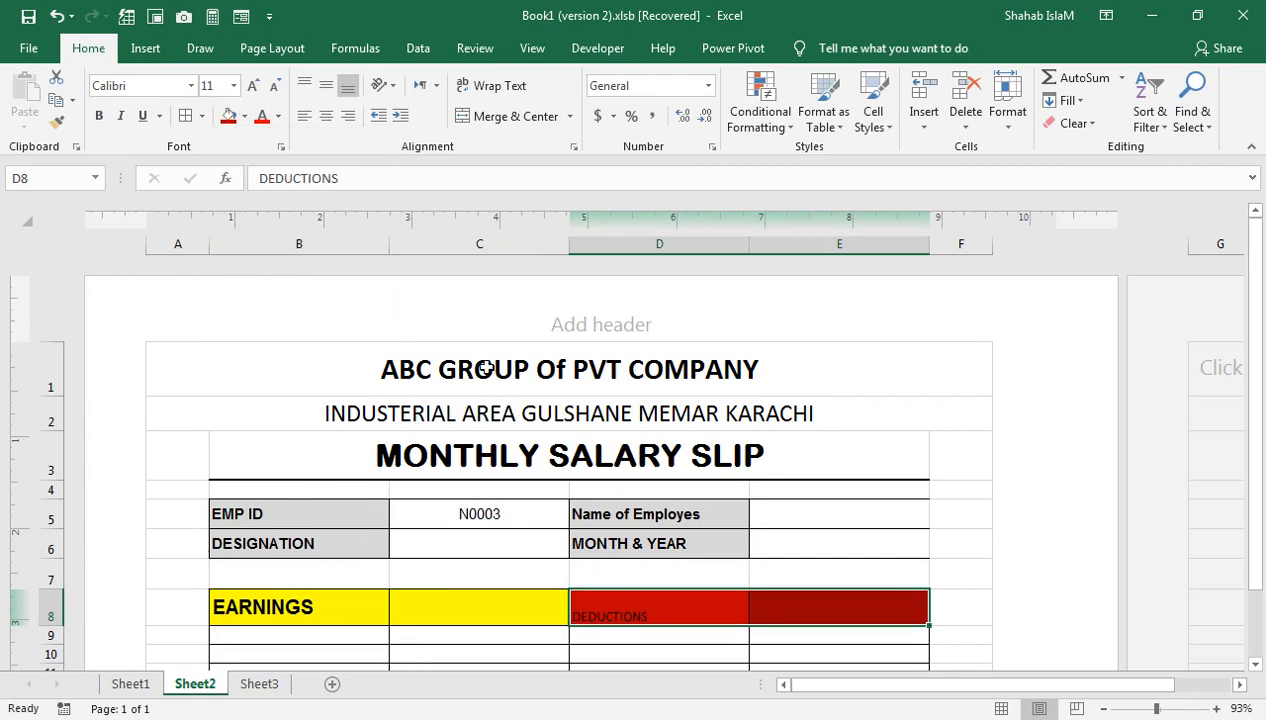
{"action": "left_click", "coordinate": [279, 116]}
{"action": "left_click", "coordinate": [267, 186]}
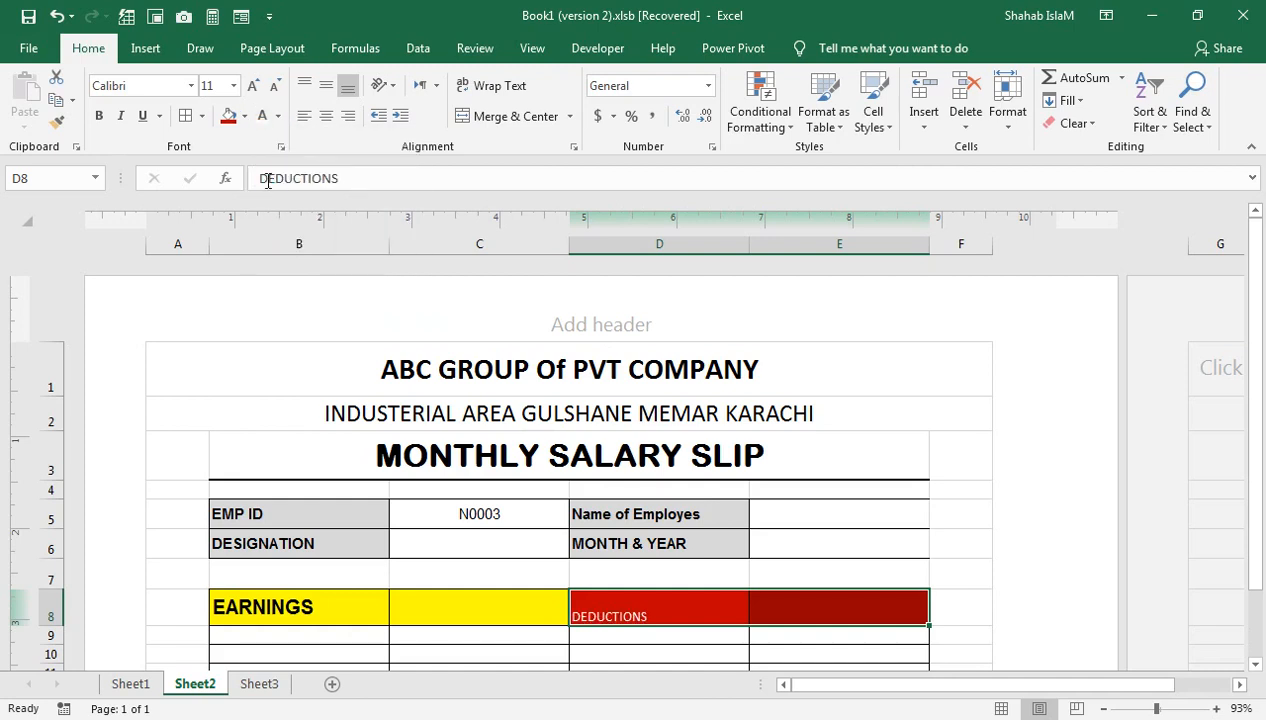
Step: Middle-align the DEDUCTIONS heading cells D8:E8 vertically and set the heading's font size in D8 to 16, matching EARNINGS
{"action": "left_click", "coordinate": [326, 85]}
{"action": "left_click", "coordinate": [251, 86]}
{"action": "left_click", "coordinate": [251, 86]}
{"action": "left_click", "coordinate": [251, 86]}
{"action": "left_click", "coordinate": [251, 86]}
{"action": "left_click", "coordinate": [313, 597]}
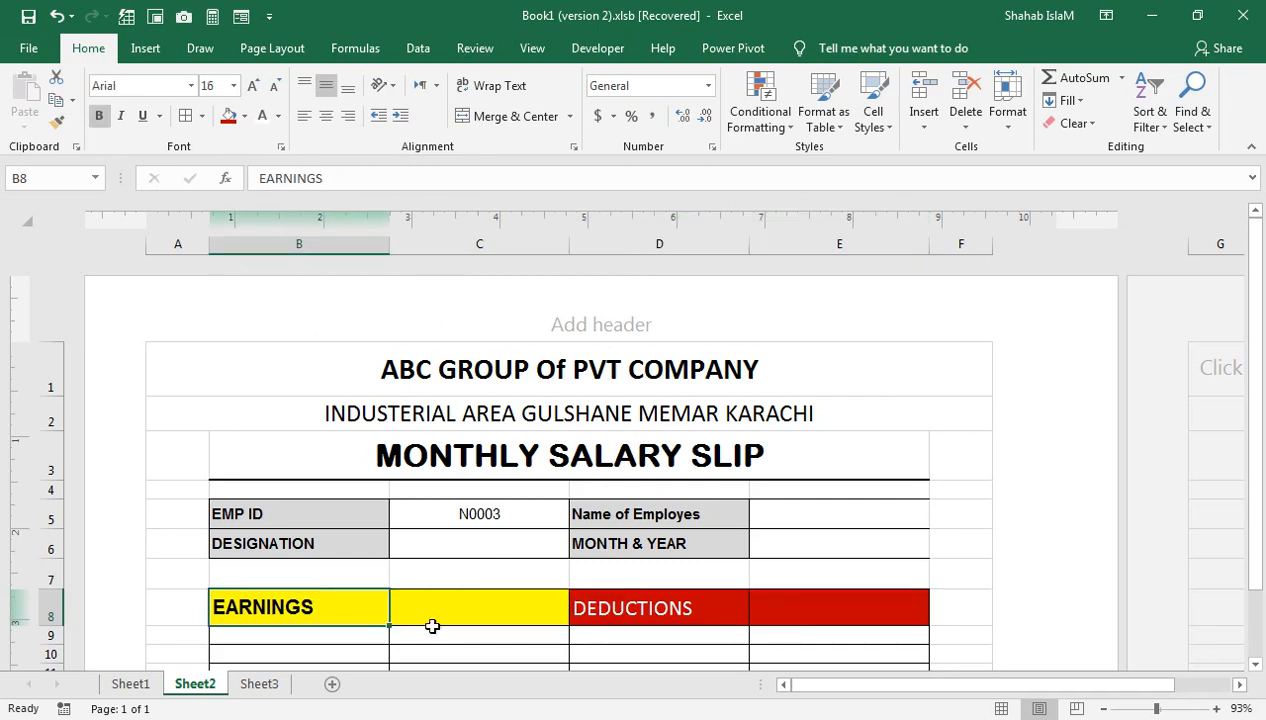
{"action": "left_click", "coordinate": [610, 611]}
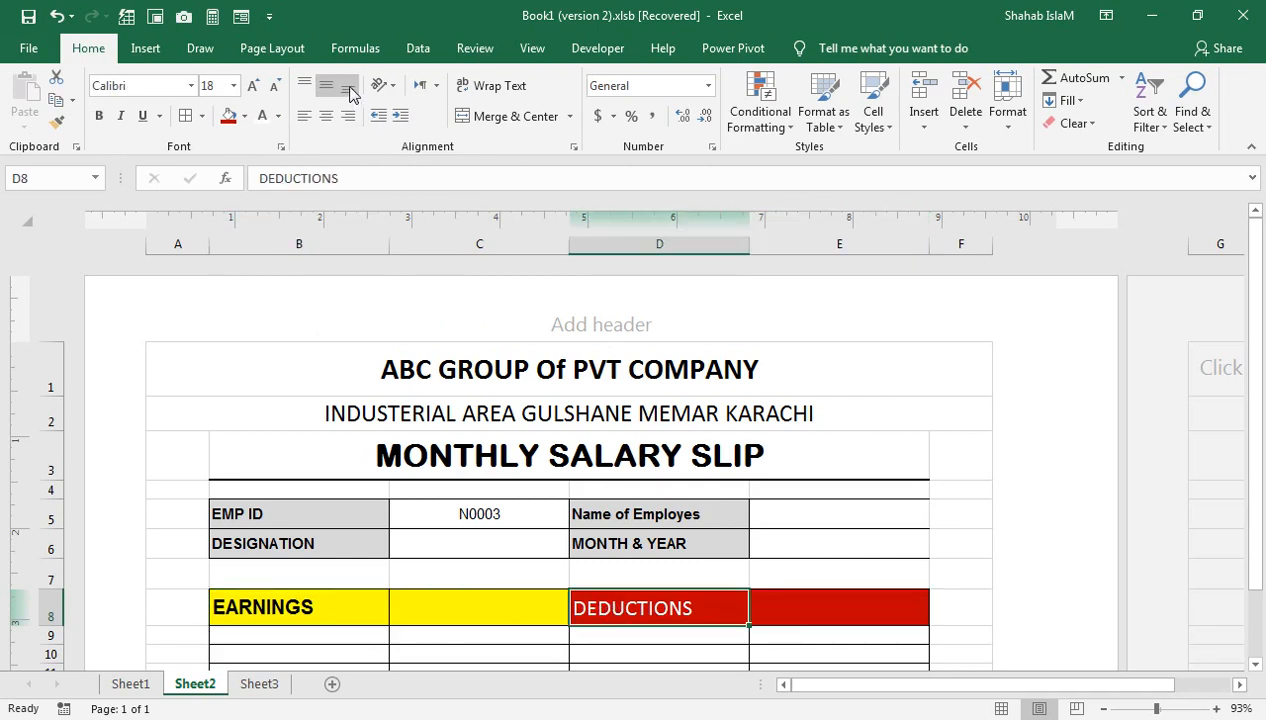
{"action": "left_click", "coordinate": [277, 87]}
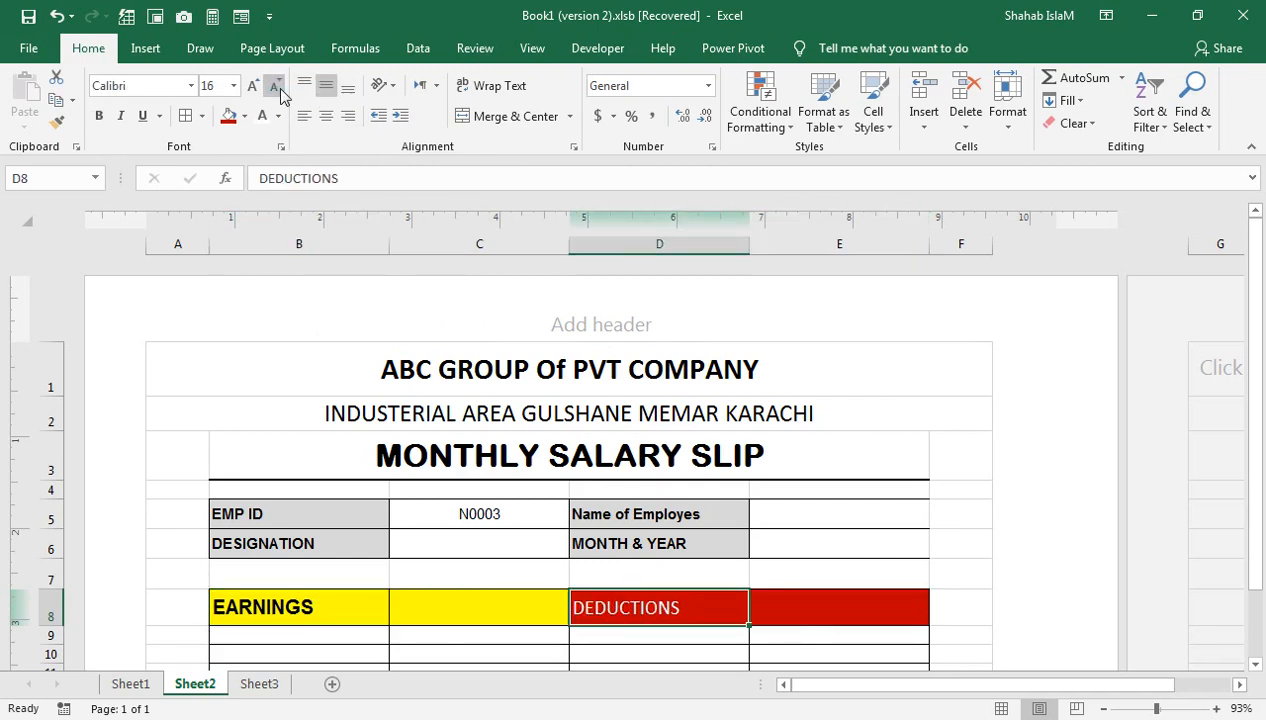
Step: Make the DEDUCTIONS heading in D8 bold and change its font to Arial
{"action": "left_click", "coordinate": [99, 116]}
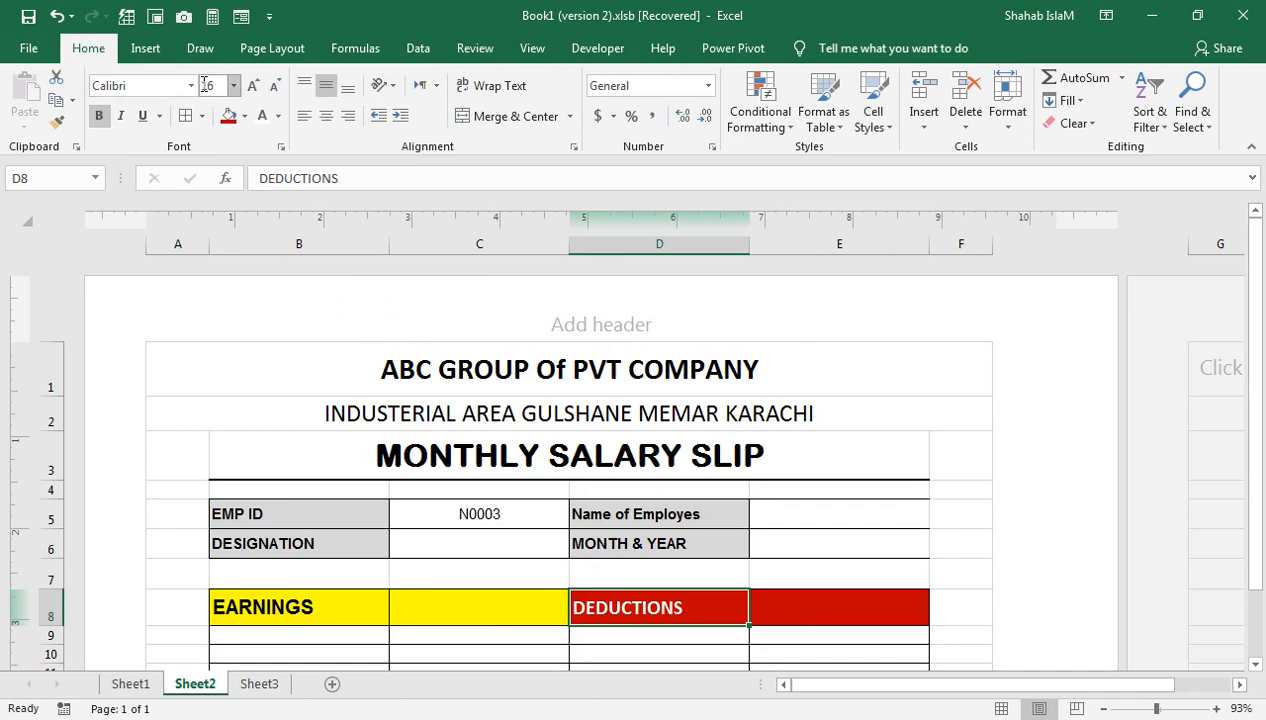
{"action": "left_click", "coordinate": [191, 86]}
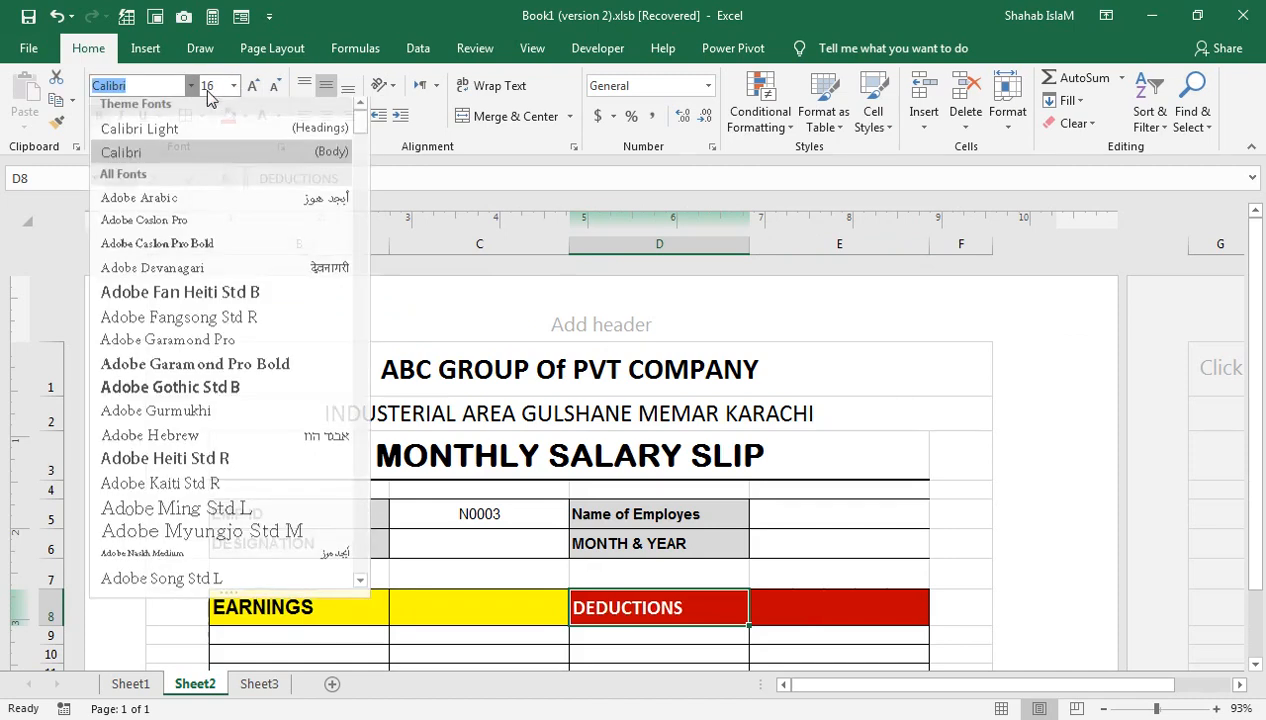
{"action": "left_click", "coordinate": [358, 164]}
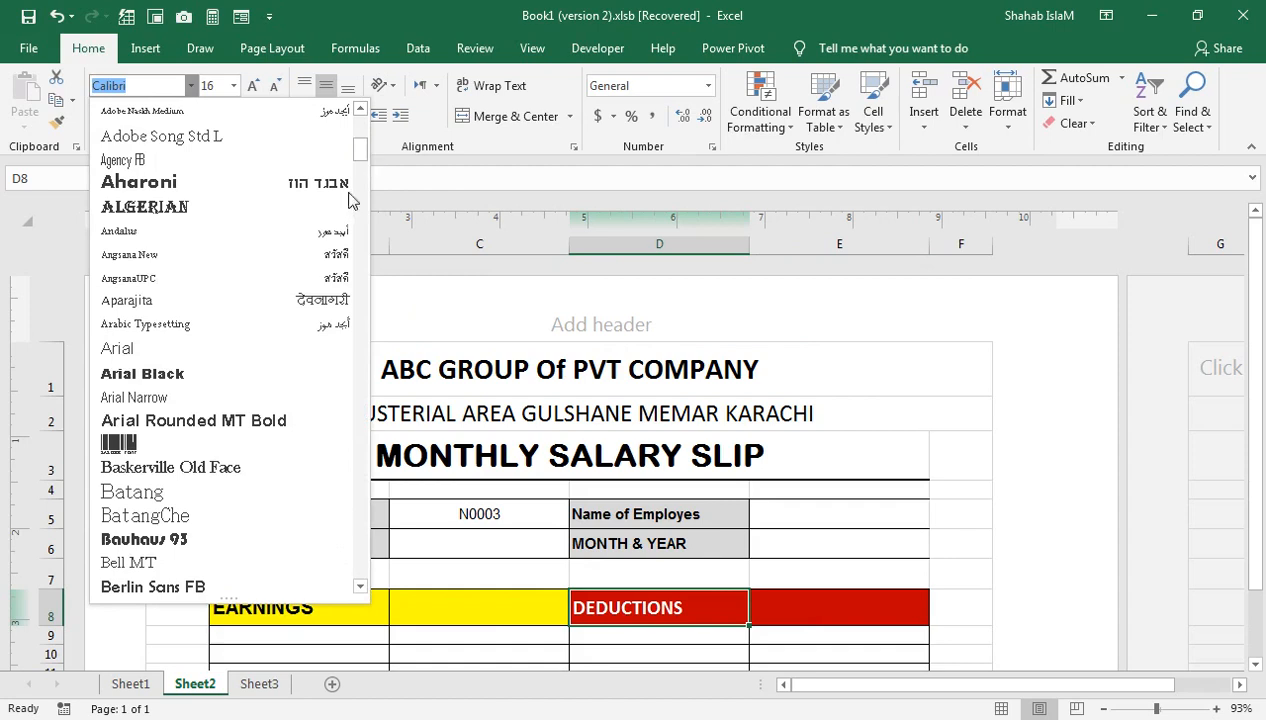
{"action": "left_click", "coordinate": [203, 349]}
{"action": "left_click", "coordinate": [511, 595]}
Step: Set the height of rows 9 to 14 to 0.25 inches and remove the extra bordered row 15 below them
{"action": "left_click_drag", "start_coordinate": [795, 636], "coordinate": [803, 673]}
{"action": "left_click_drag", "start_coordinate": [40, 505], "coordinate": [63, 604]}
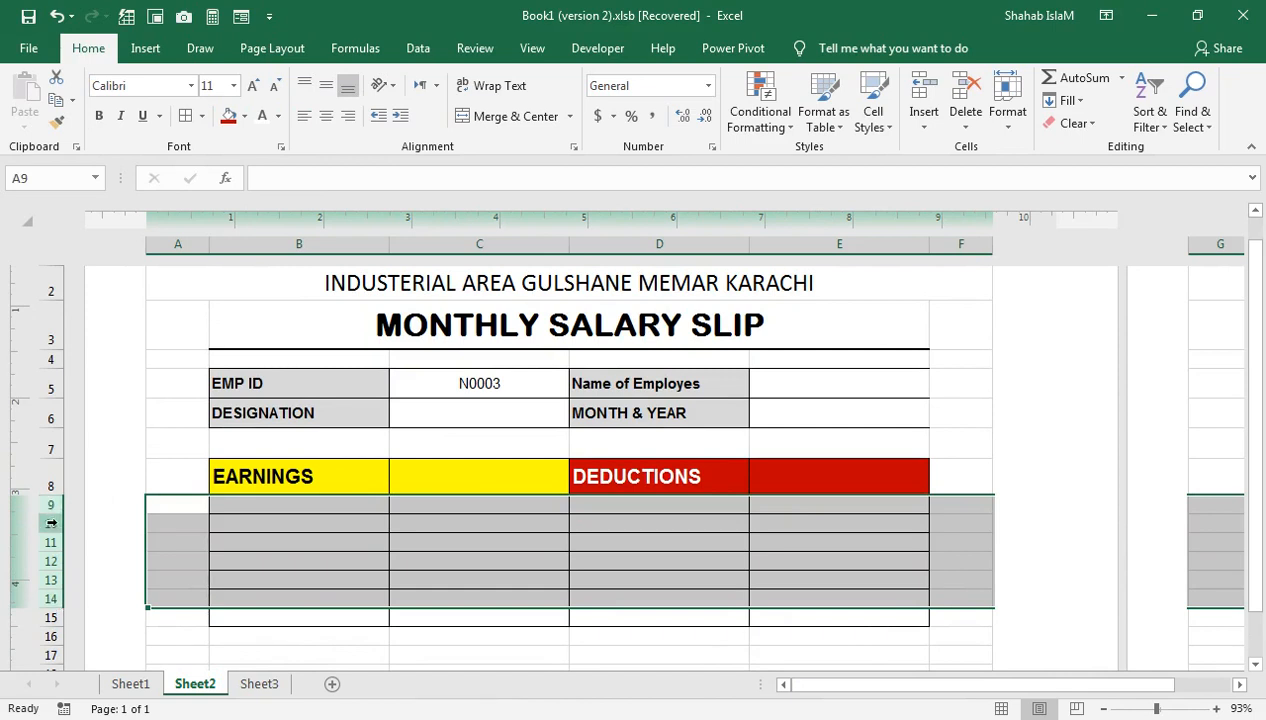
{"action": "left_click_drag", "start_coordinate": [54, 511], "coordinate": [58, 510]}
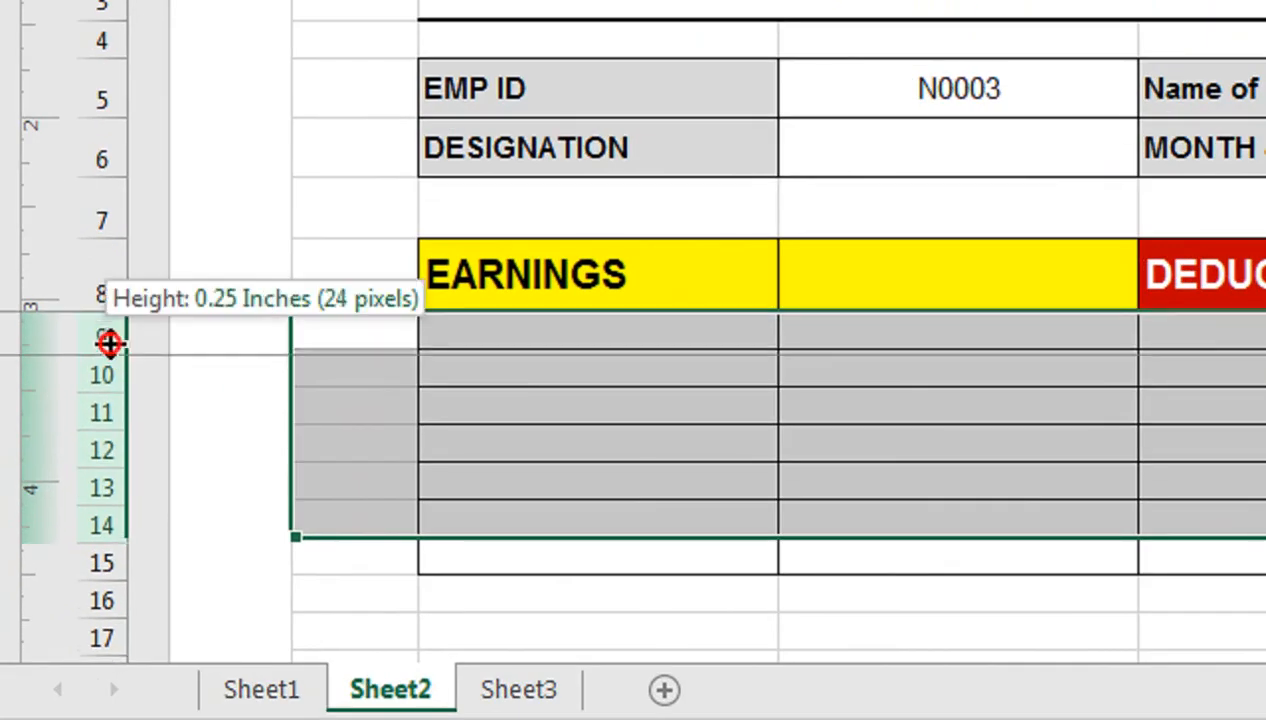
{"action": "left_click_drag", "start_coordinate": [116, 342], "coordinate": [116, 357]}
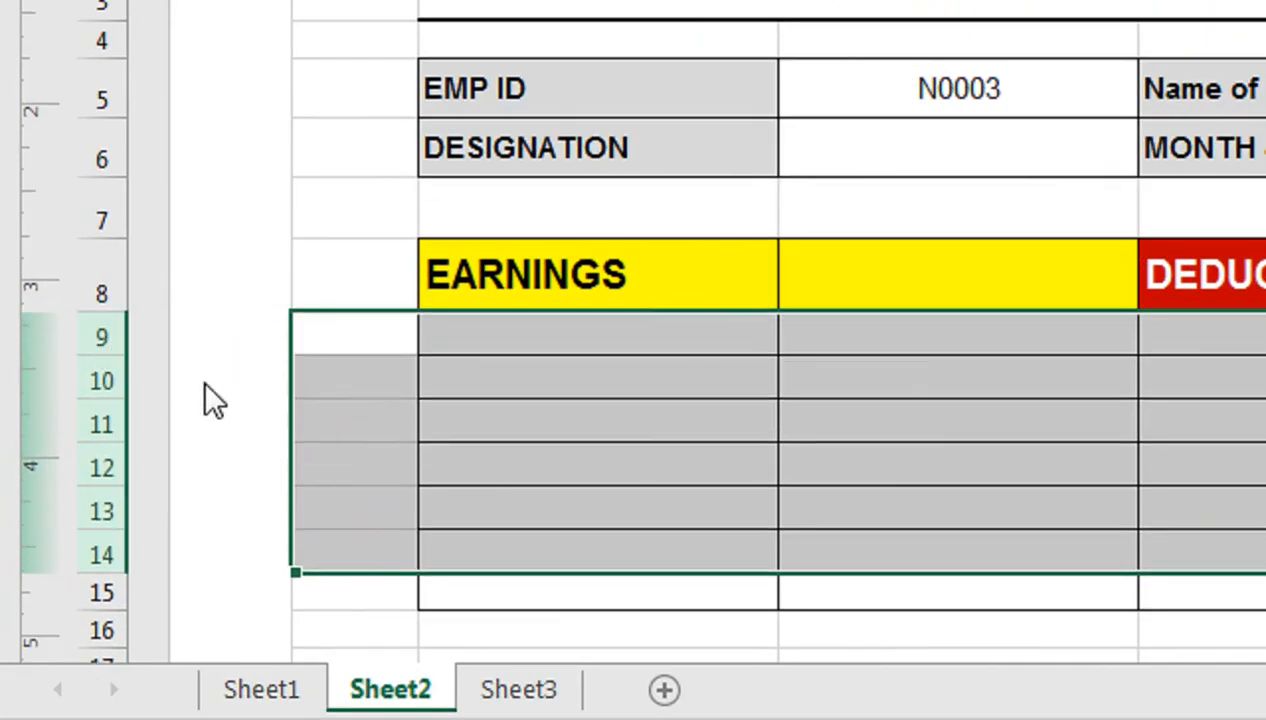
{"action": "left_click", "coordinate": [115, 590]}
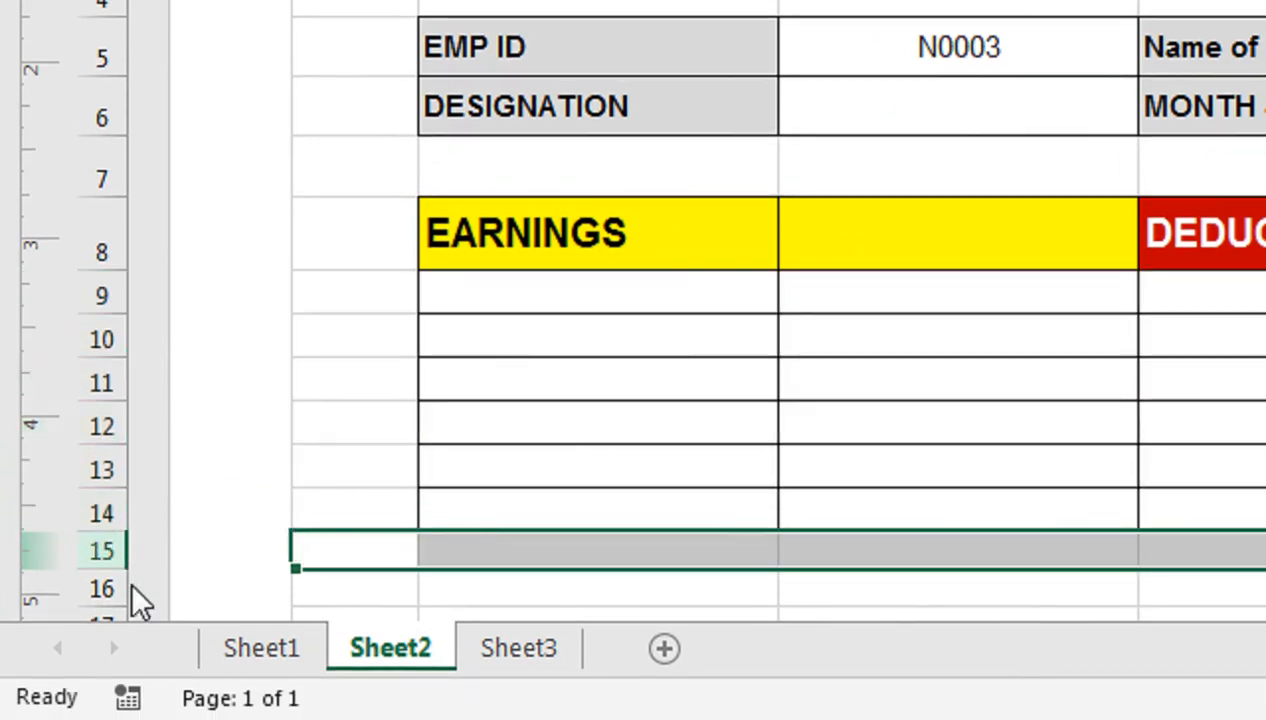
{"action": "left_click", "coordinate": [695, 365]}
Step: Enter the label "BASIC SALARY" in cell B9 under EARNINGS
{"action": "left_click", "coordinate": [764, 293]}
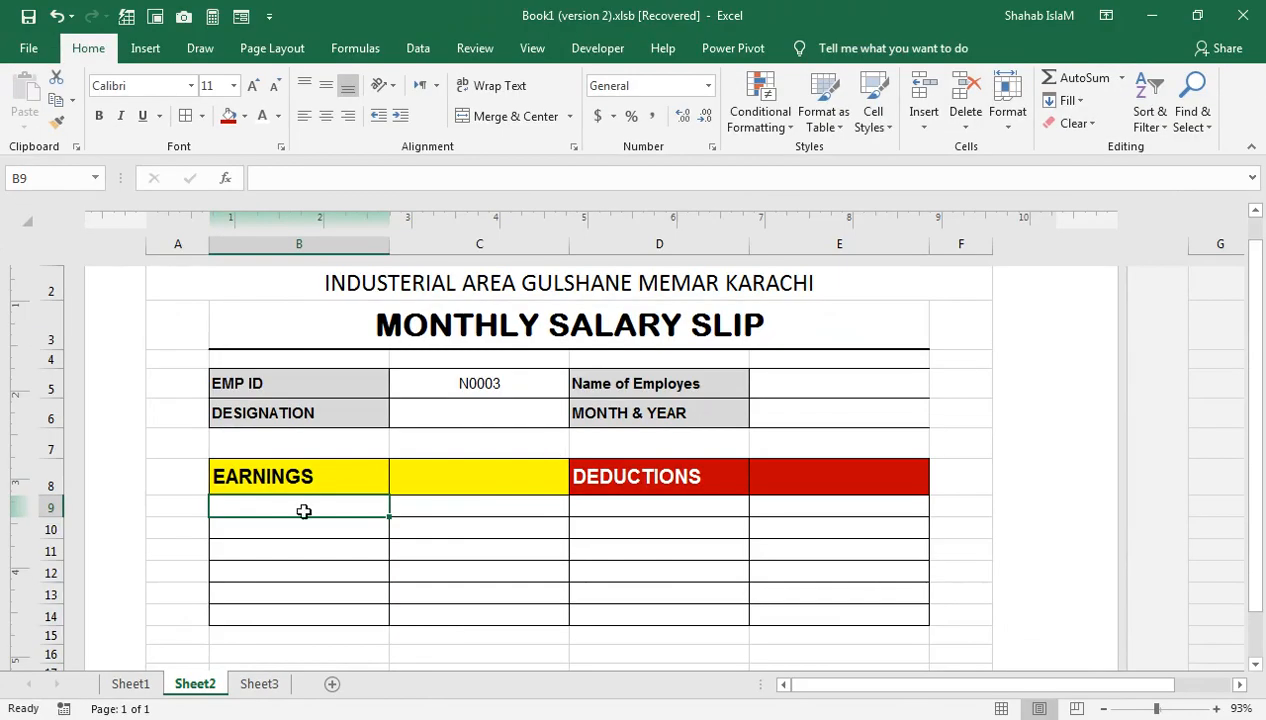
{"action": "type", "text": "BASIC SALARY"}
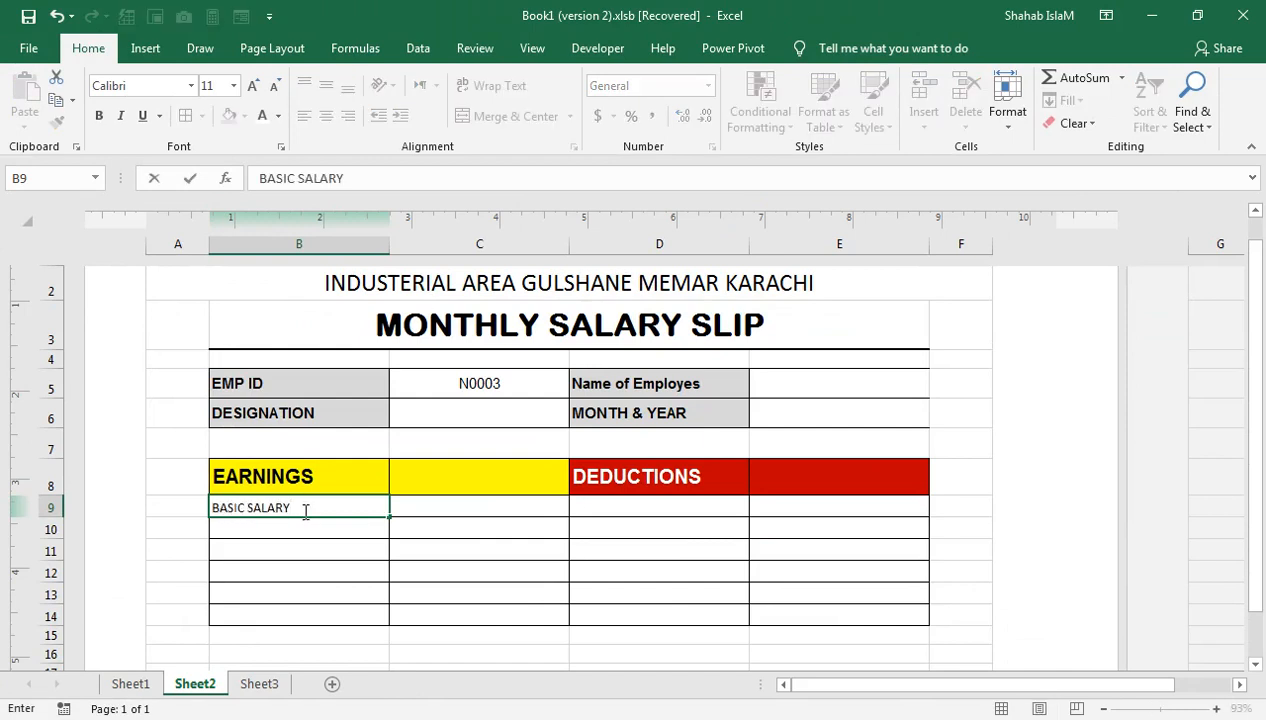
{"action": "key", "text": "Return"}
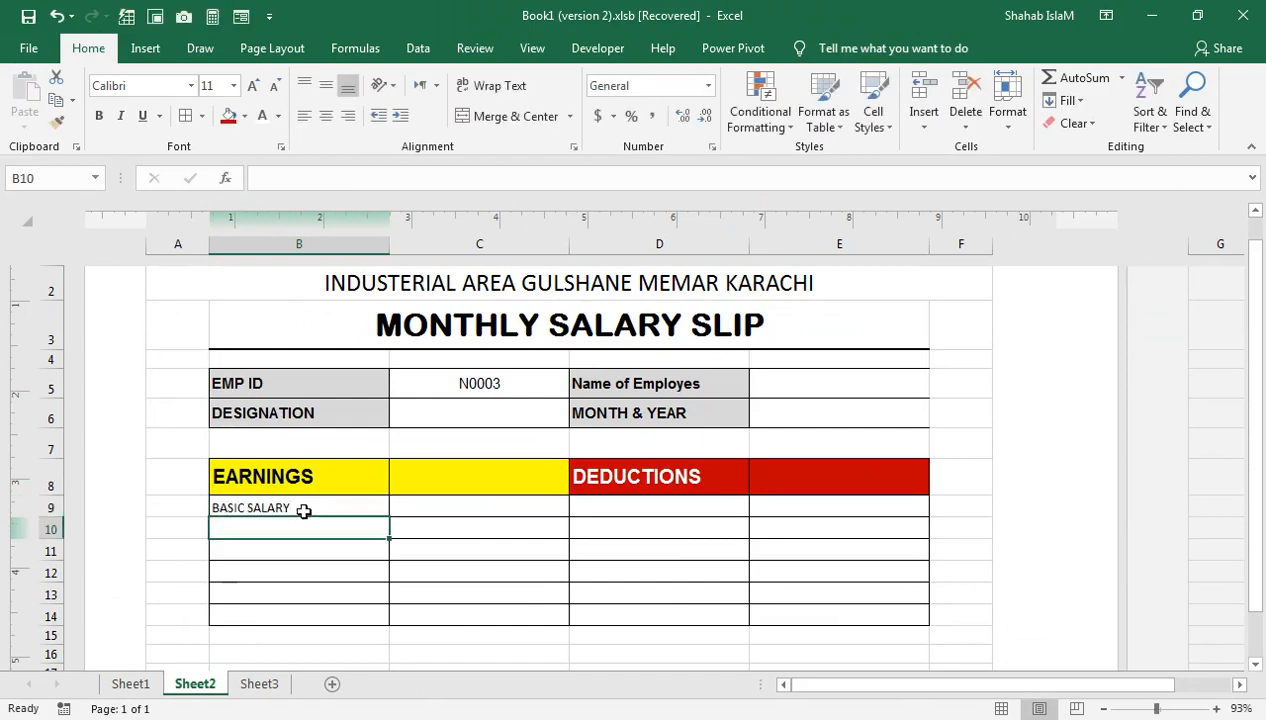
Step: Copy the Conveyance, House Rent and Medical headings from F6:H6 on Sheet1 and paste them transposed into Sheet2 starting at B10
{"action": "left_click", "coordinate": [150, 683]}
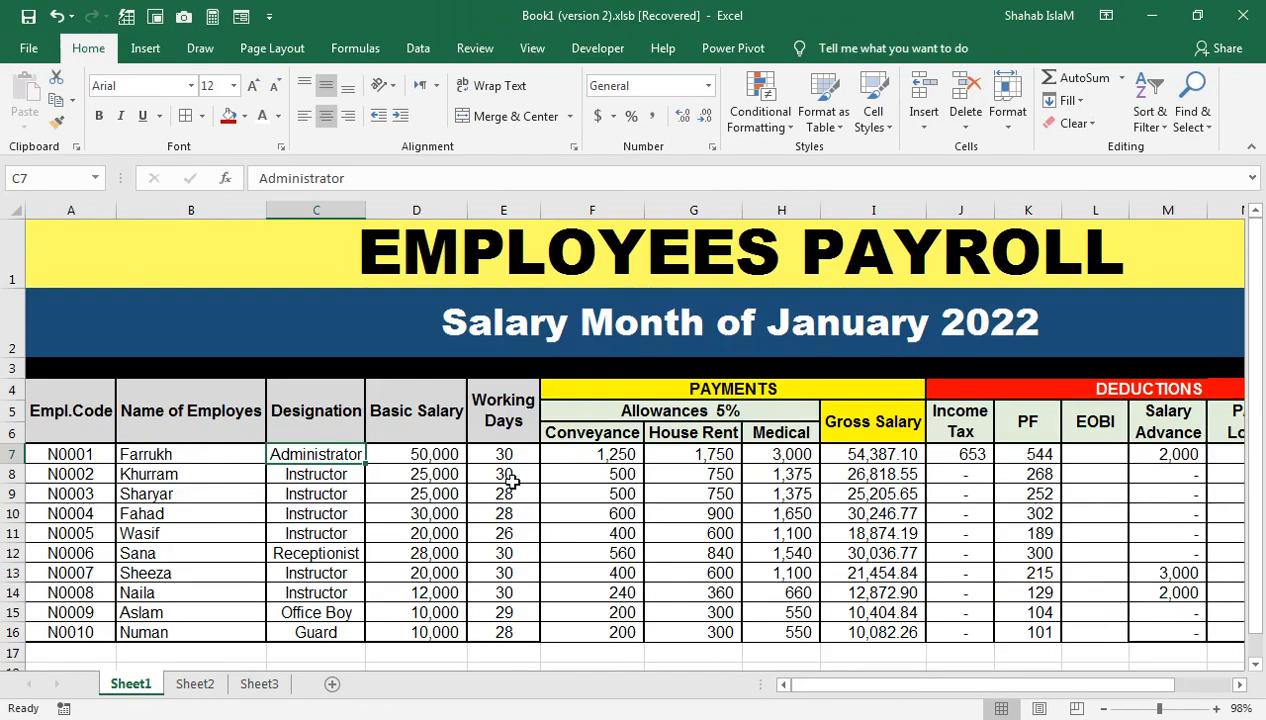
{"action": "left_click_drag", "start_coordinate": [584, 430], "coordinate": [781, 434]}
{"action": "key", "text": "ctrl+c"}
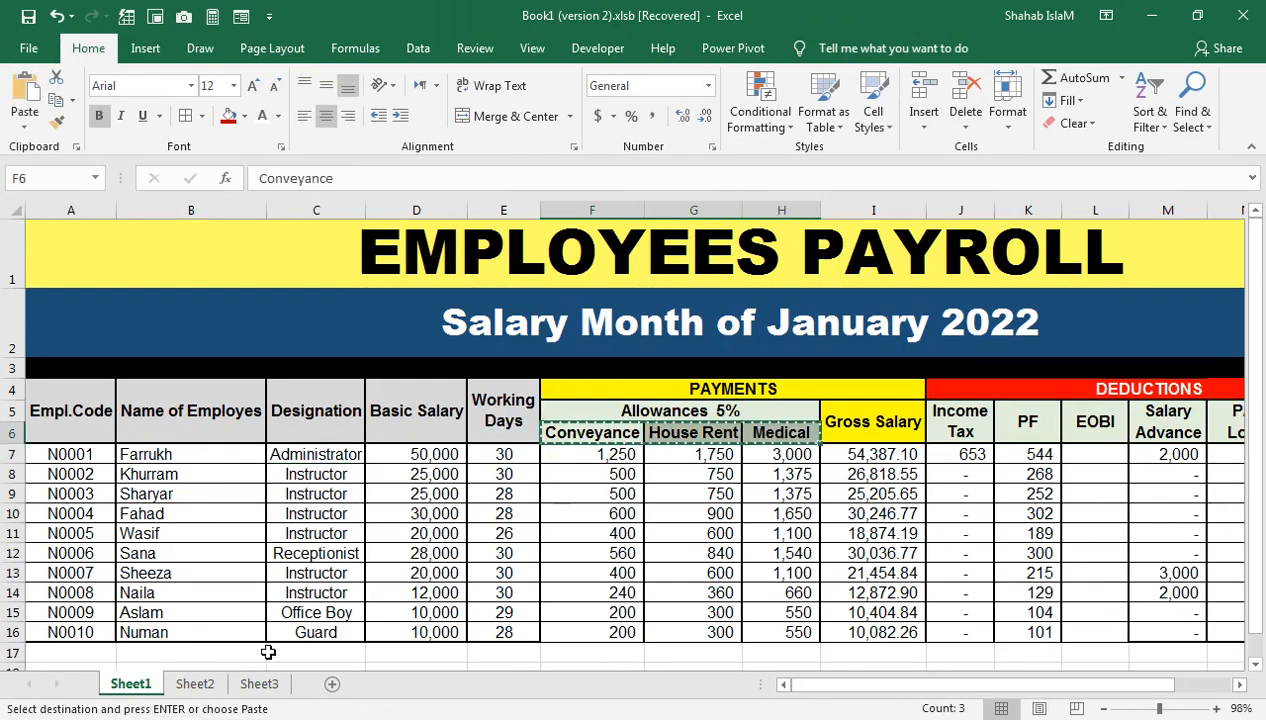
{"action": "left_click", "coordinate": [195, 683]}
{"action": "mouse_move", "coordinate": [302, 528]}
{"action": "left_mouse_down"}
{"action": "mouse_move", "coordinate": [302, 557]}
{"action": "mouse_move", "coordinate": [290, 531]}
{"action": "left_mouse_up"}
{"action": "key", "text": "ctrl+alt+v"}
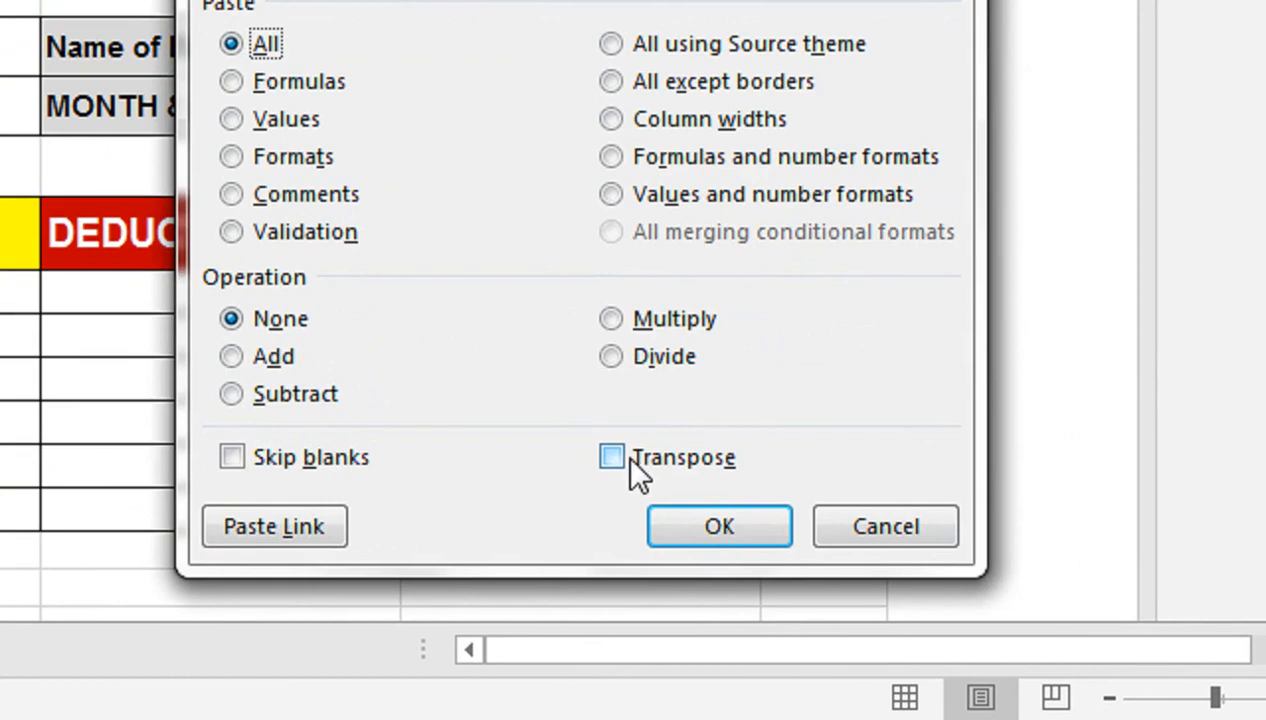
{"action": "left_click", "coordinate": [612, 457]}
{"action": "left_click", "coordinate": [722, 532]}
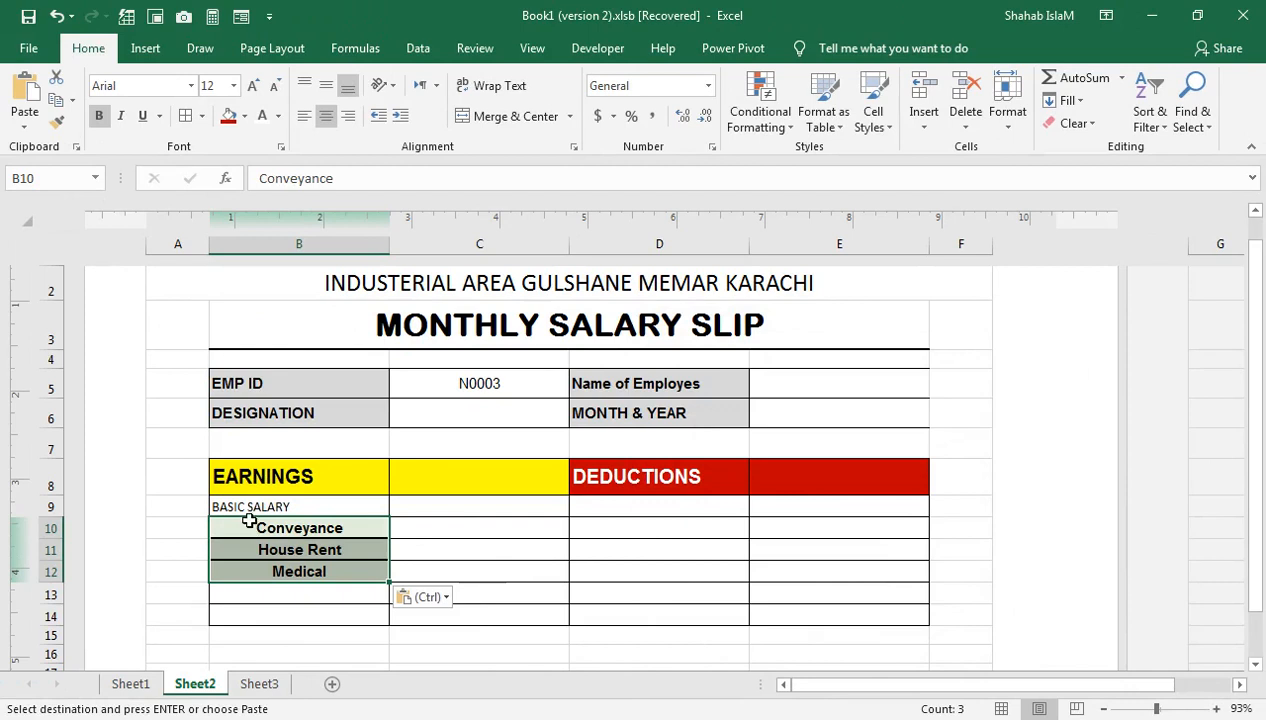
Step: Copy the House Rent cell's formatting onto the BASIC SALARY cell B9 with Format Painter
{"action": "mouse_move", "coordinate": [249, 520]}
{"action": "left_mouse_down"}
{"action": "mouse_move", "coordinate": [249, 505]}
{"action": "mouse_move", "coordinate": [341, 517]}
{"action": "left_mouse_up"}
{"action": "left_click", "coordinate": [57, 121]}
{"action": "left_click", "coordinate": [249, 503]}
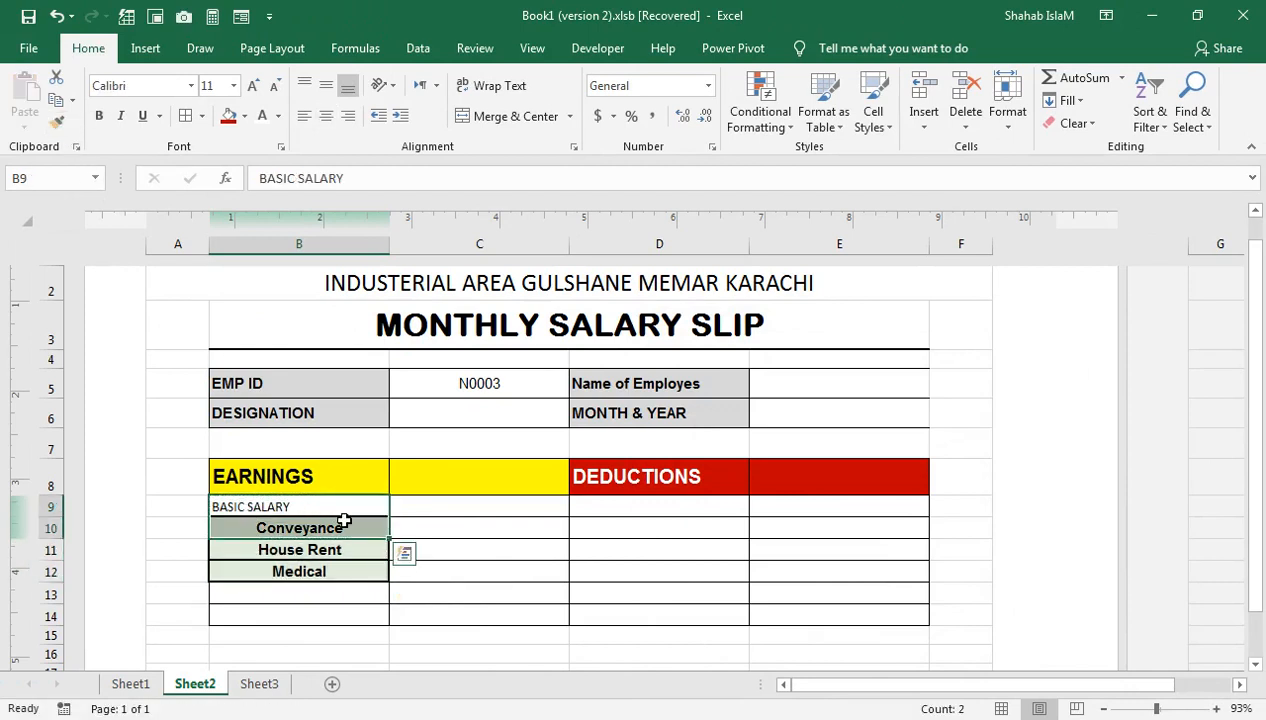
{"action": "left_click", "coordinate": [268, 558]}
{"action": "left_click", "coordinate": [57, 121]}
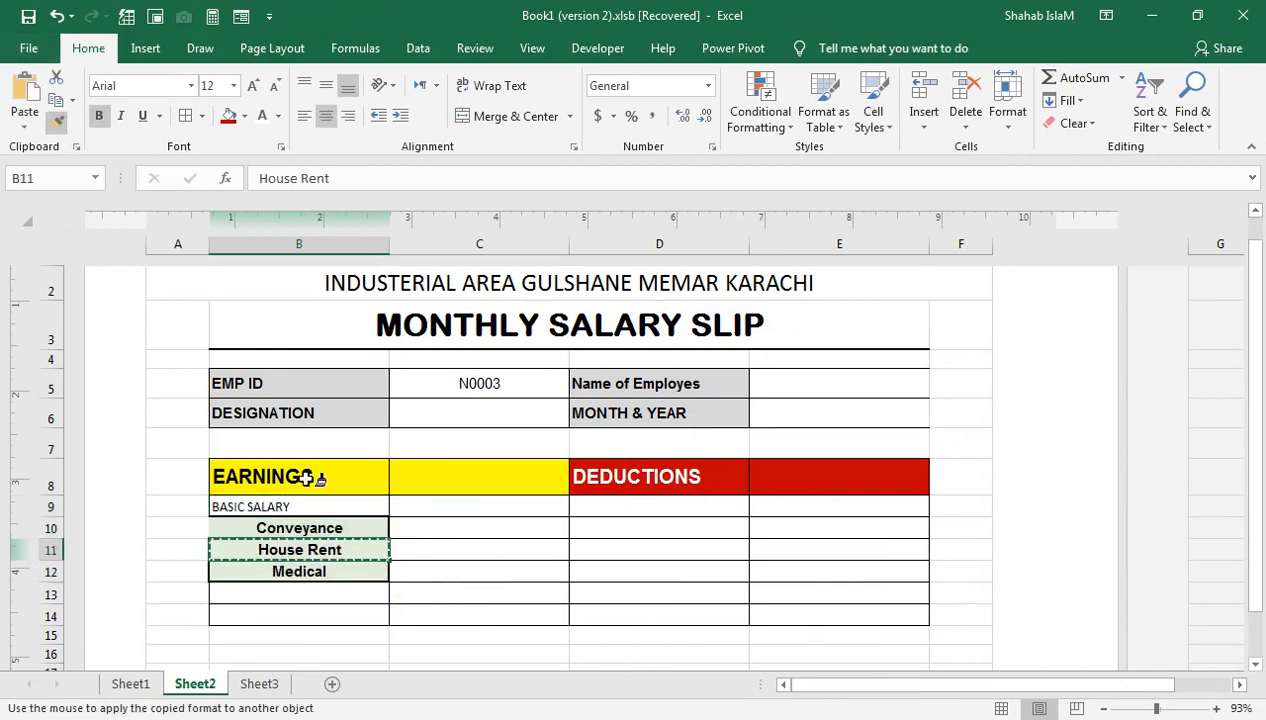
{"action": "left_click", "coordinate": [300, 510]}
{"action": "left_click_drag", "start_coordinate": [300, 506], "coordinate": [294, 610]}
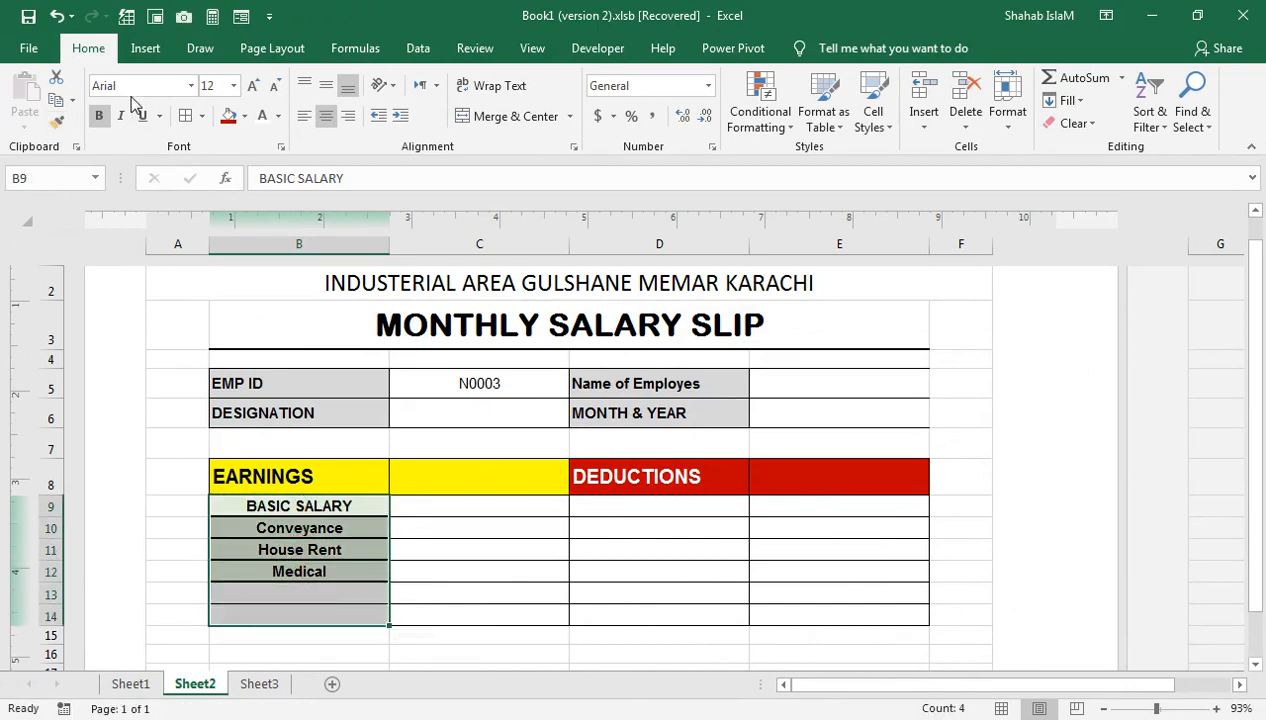
{"action": "left_click", "coordinate": [356, 572]}
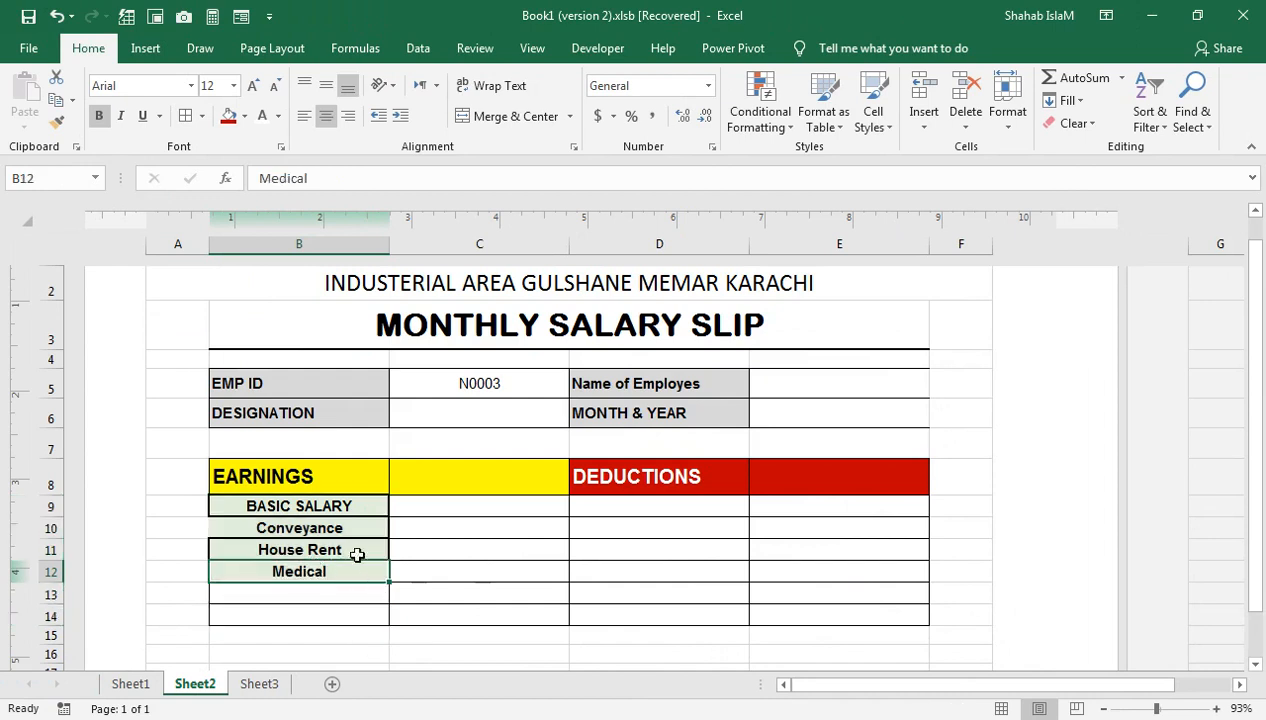
Step: Copy the Medical cell's formatting onto all the earnings label cells B9:B14 with Format Painter
{"action": "left_click", "coordinate": [283, 527]}
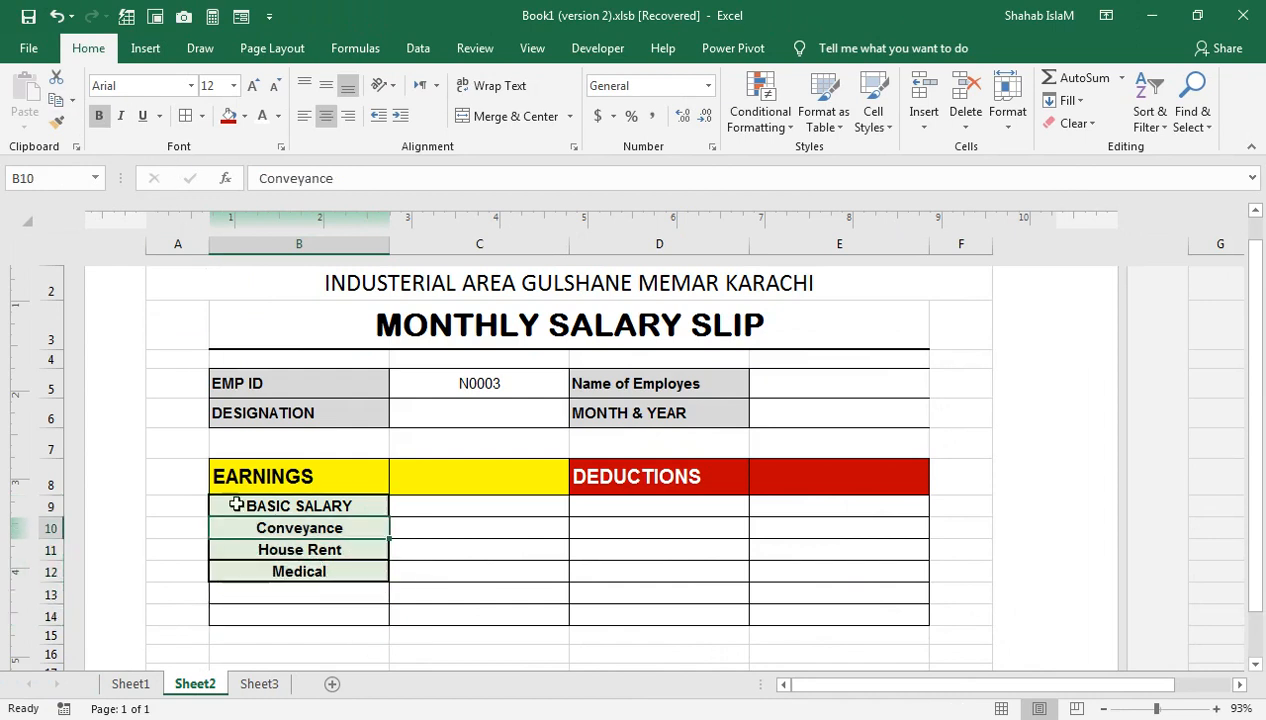
{"action": "left_click", "coordinate": [272, 558]}
{"action": "left_click", "coordinate": [259, 571]}
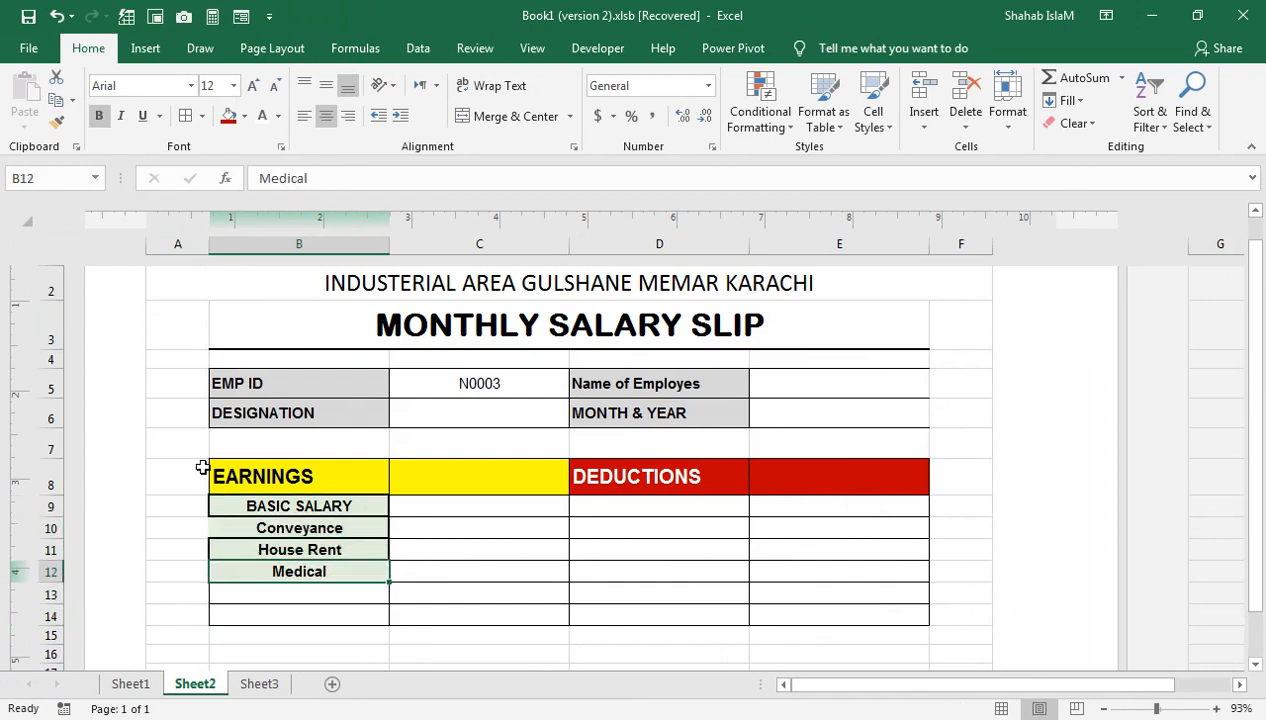
{"action": "left_click", "coordinate": [57, 121]}
{"action": "left_click_drag", "start_coordinate": [274, 506], "coordinate": [305, 610]}
{"action": "left_click", "coordinate": [335, 551]}
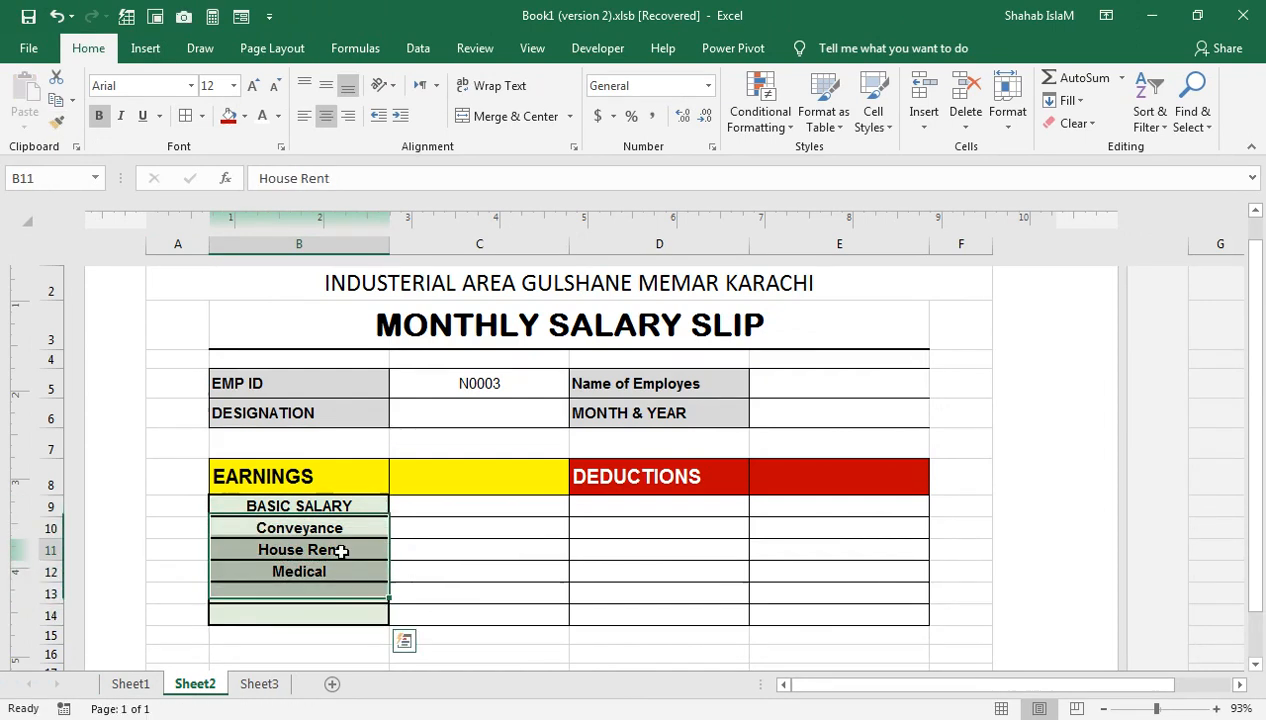
Step: Copy the formatting of the BASIC SALARY cell B9 onto the deduction label cells D9:D14 with Format Painter
{"action": "left_click", "coordinate": [329, 506]}
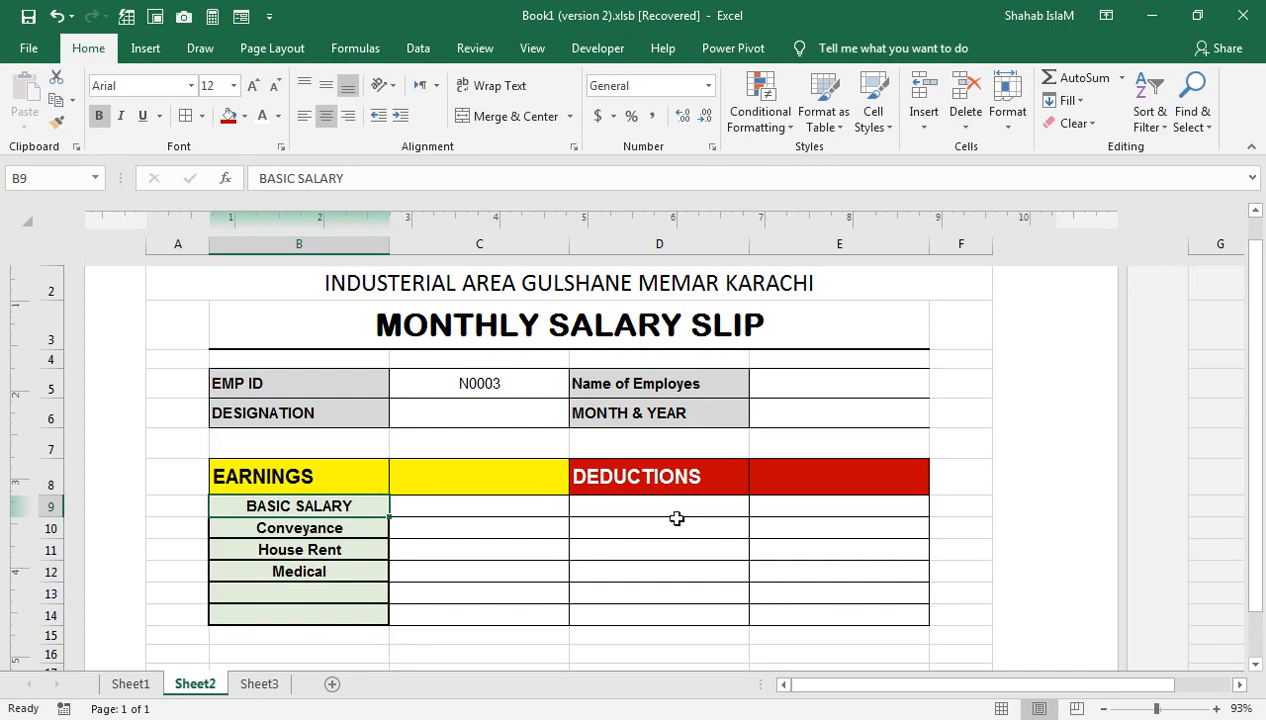
{"action": "left_click", "coordinate": [57, 121]}
{"action": "left_click_drag", "start_coordinate": [608, 506], "coordinate": [590, 612]}
{"action": "left_click", "coordinate": [379, 550]}
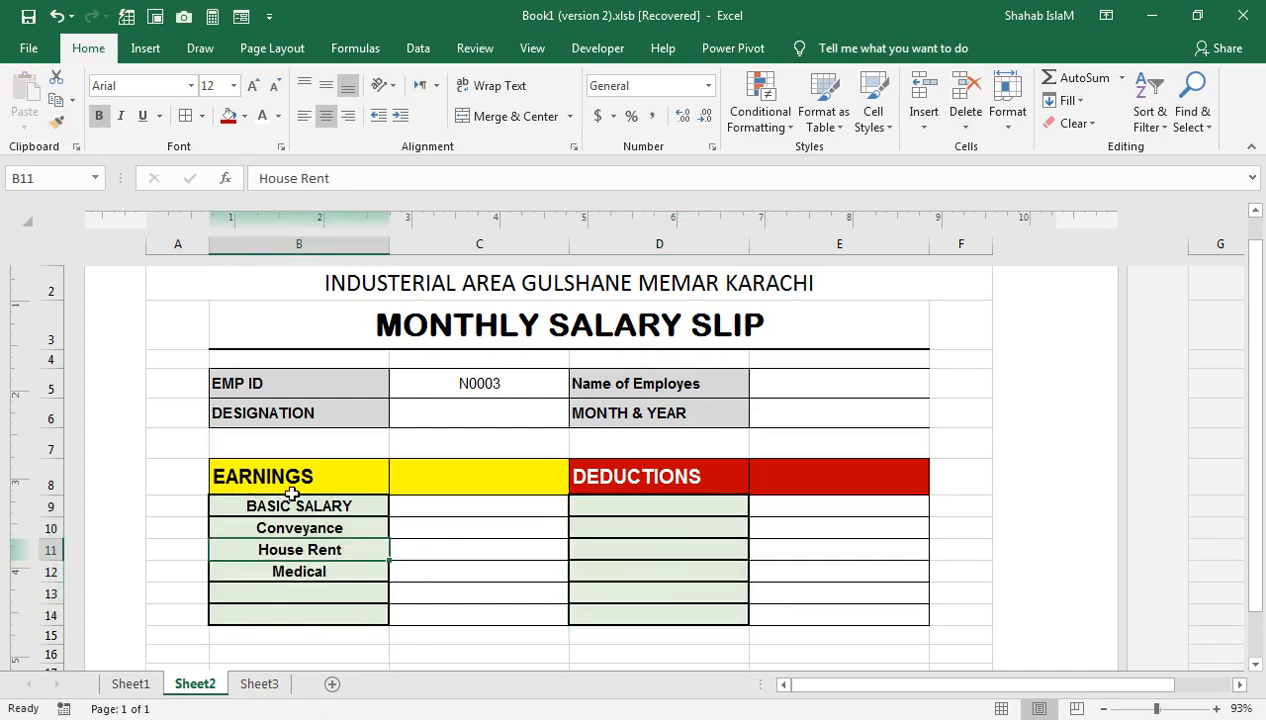
{"action": "left_click", "coordinate": [404, 505]}
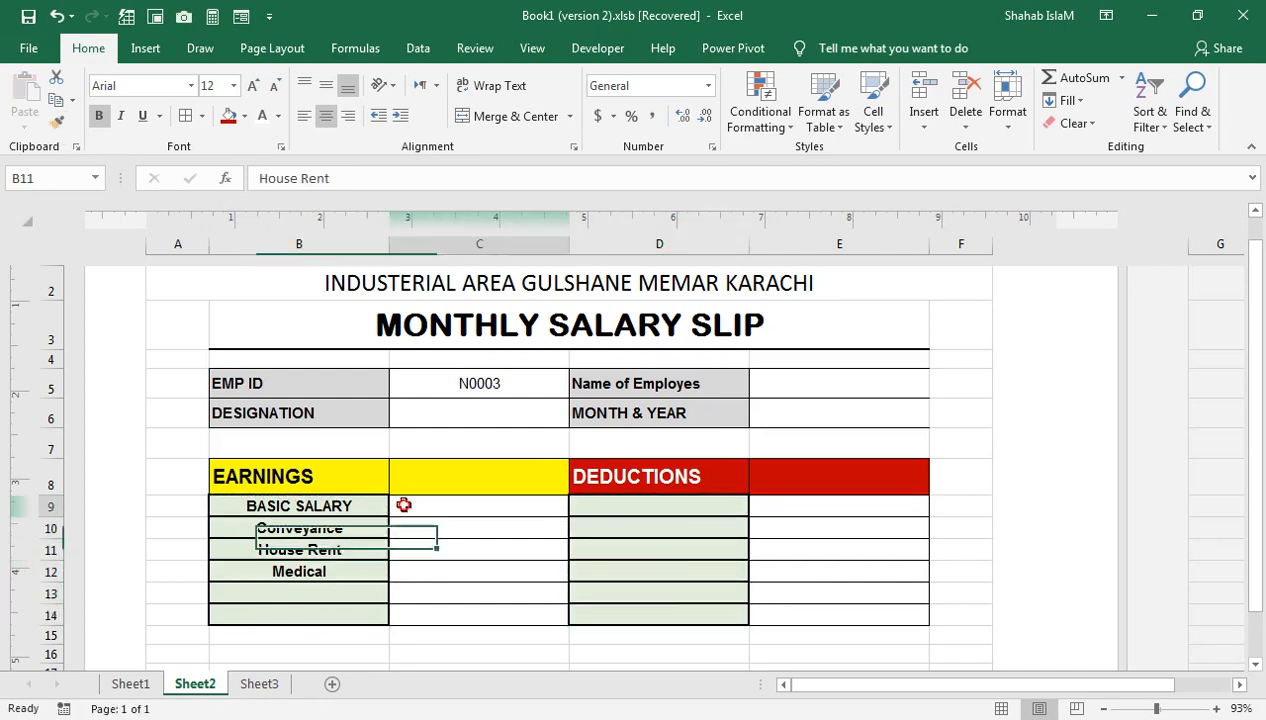
Step: Enter the label "Gross Salary" in cell B13 below Medical
{"action": "left_click", "coordinate": [315, 587]}
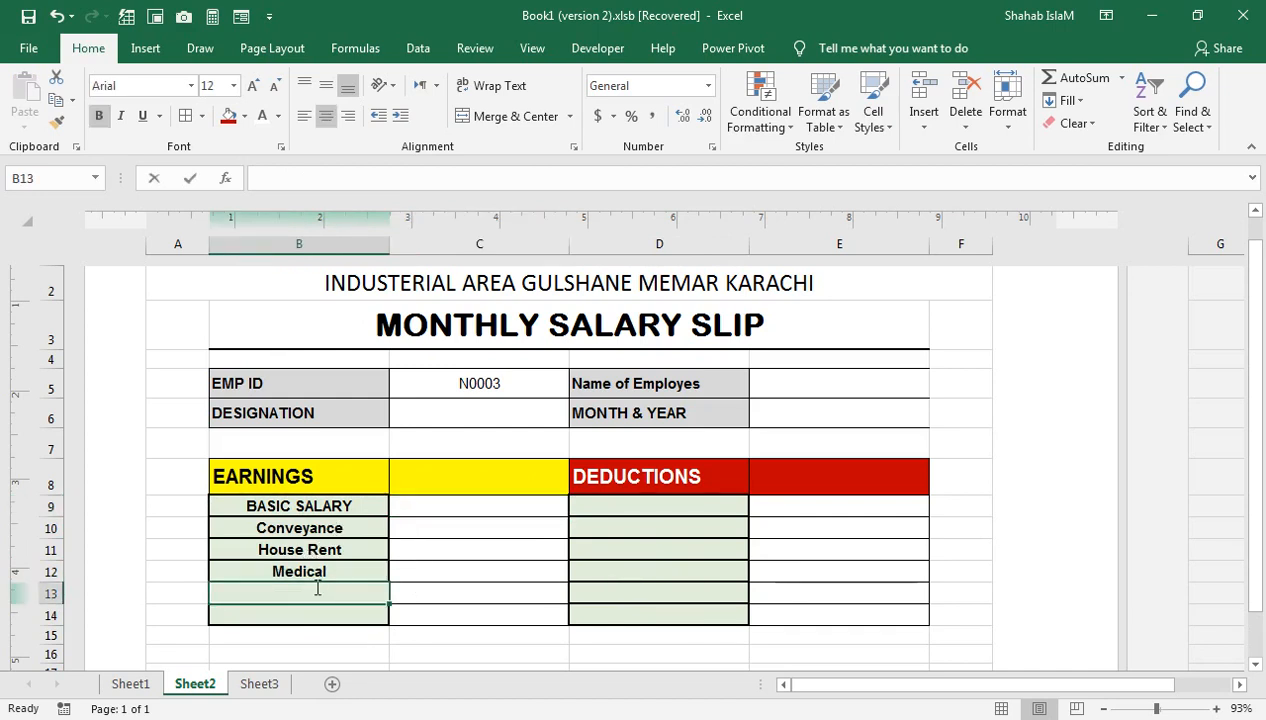
{"action": "type", "text": "g"}
{"action": "key", "text": "BackSpace"}
{"action": "key", "text": "BackSpace"}
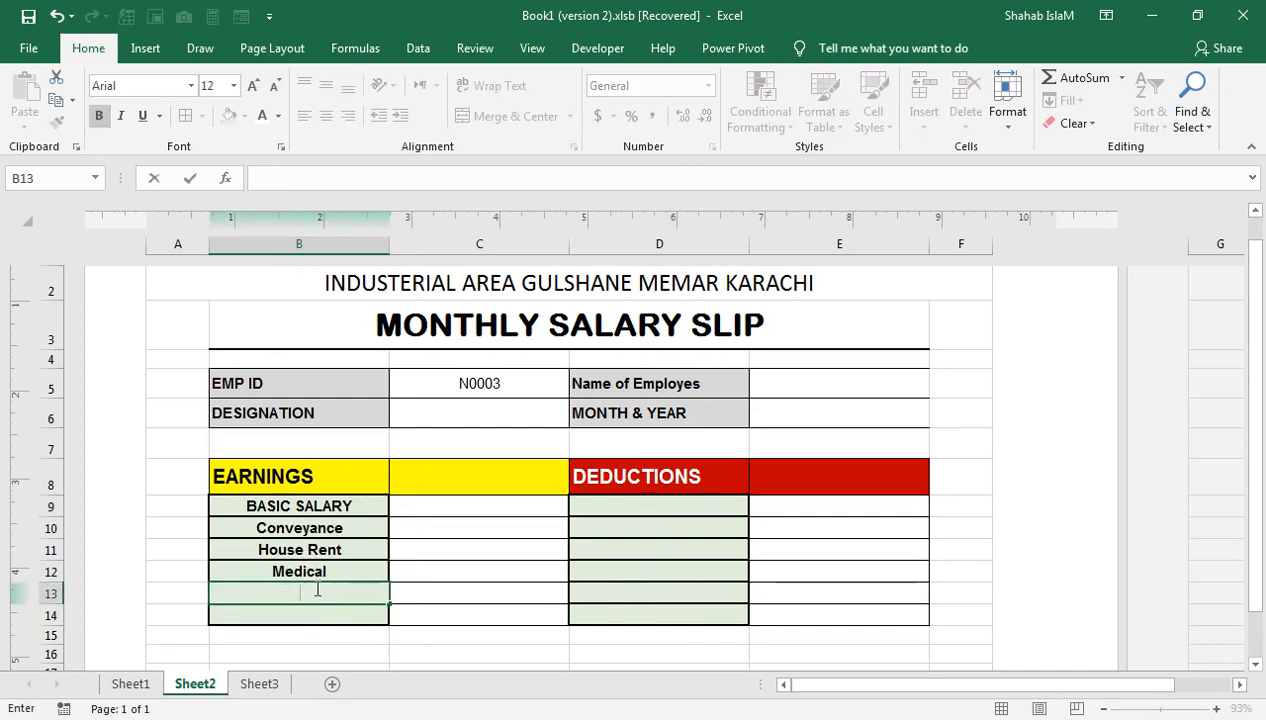
{"action": "type", "text": "Gross Salary"}
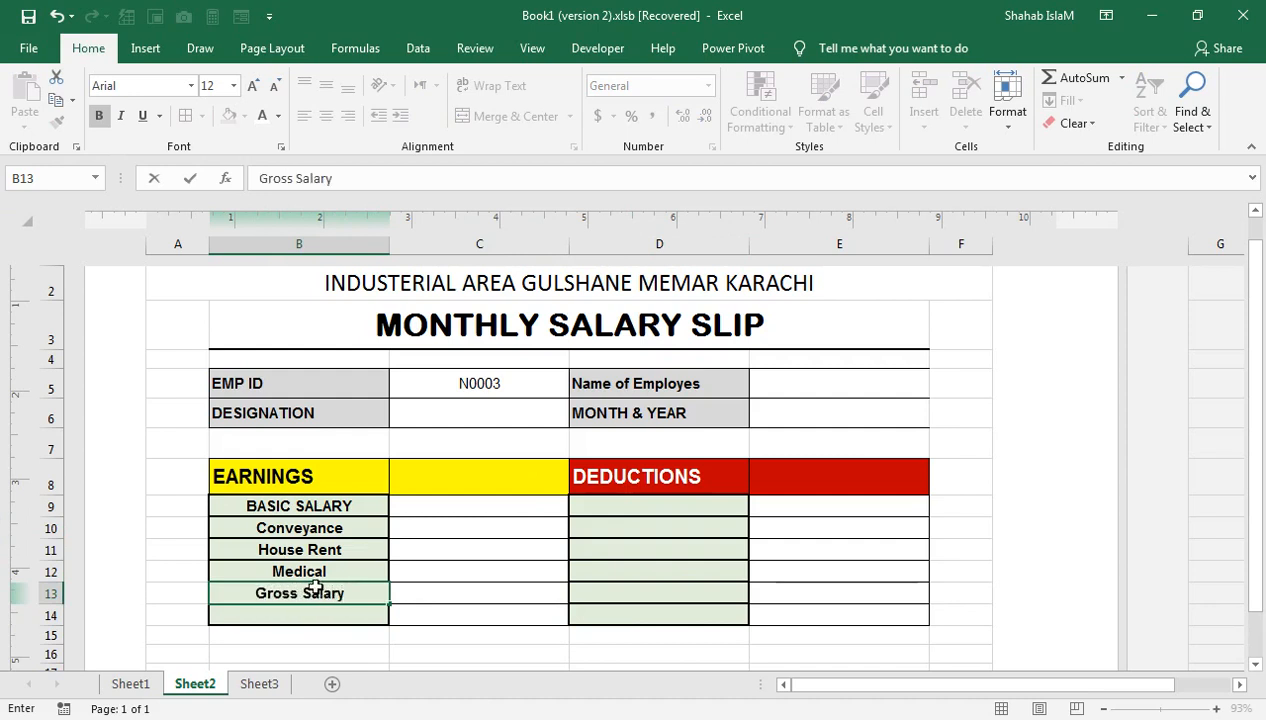
Step: Replace the label in cell B9 with "Basic Salary" in mixed case
{"action": "left_click", "coordinate": [331, 501]}
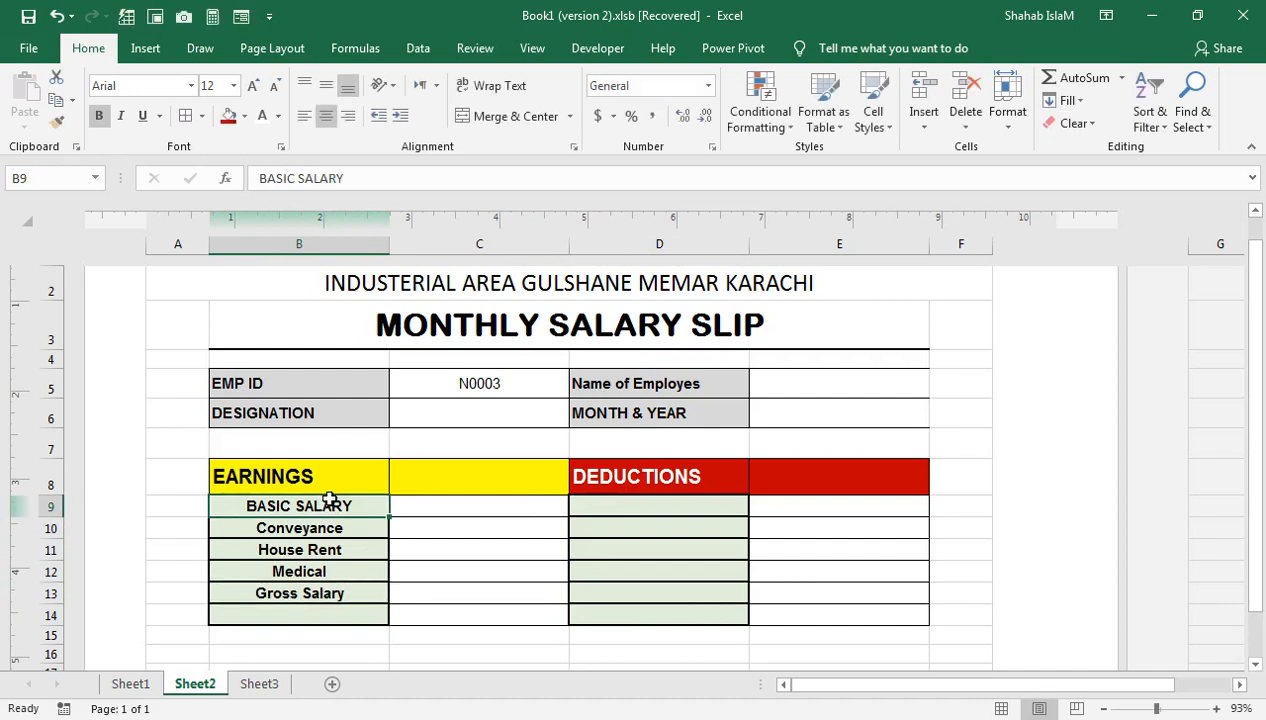
{"action": "type", "text": "Basic Salary"}
{"action": "left_click", "coordinate": [330, 570]}
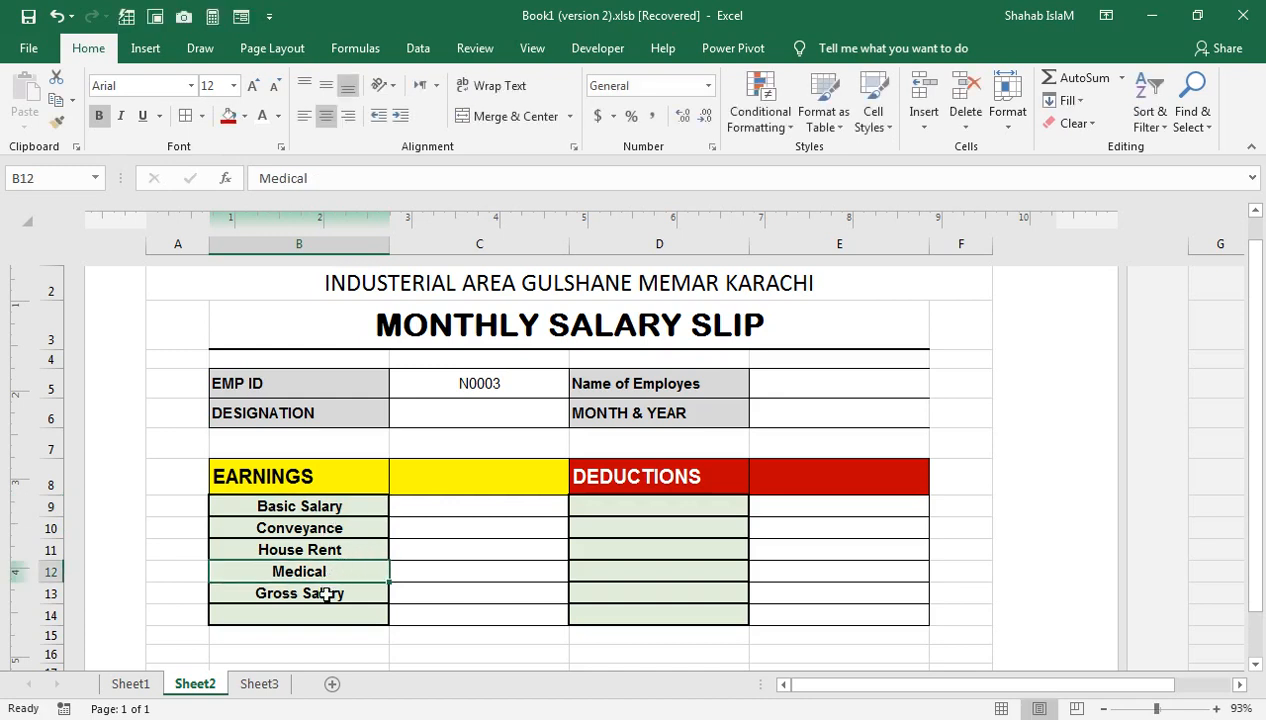
Step: Increase the height of rows 9 to 13 evenly, so the earnings rows are taller than the EMP ID row
{"action": "left_click_drag", "start_coordinate": [48, 505], "coordinate": [50, 600]}
{"action": "mouse_move", "coordinate": [59, 541]}
{"action": "left_mouse_down"}
{"action": "mouse_move", "coordinate": [57, 551]}
{"action": "mouse_move", "coordinate": [67, 525]}
{"action": "mouse_move", "coordinate": [51, 529]}
{"action": "left_mouse_up"}
{"action": "key", "text": "ctrl+z"}
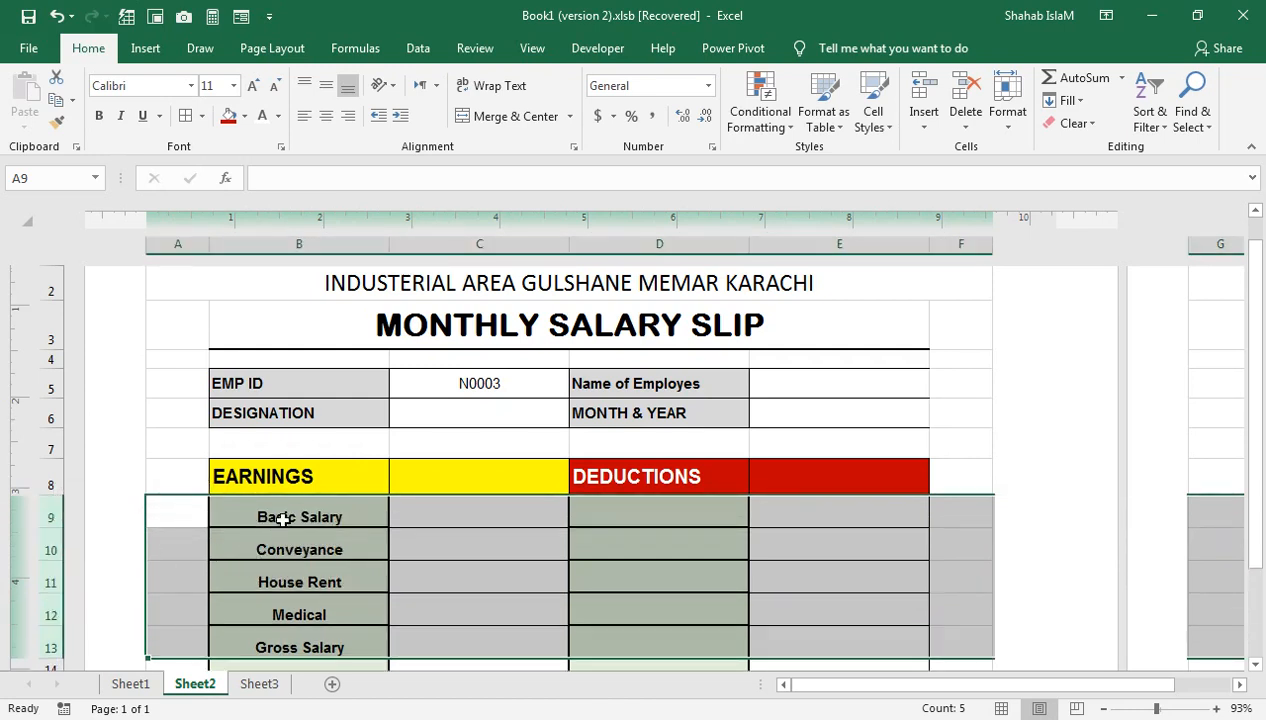
Step: Middle-align the earnings labels in B9:B13 vertically and set their font size to 18
{"action": "left_click", "coordinate": [315, 521]}
{"action": "left_click_drag", "start_coordinate": [310, 517], "coordinate": [294, 633]}
{"action": "left_click", "coordinate": [308, 441]}
{"action": "left_click_drag", "start_coordinate": [316, 500], "coordinate": [296, 645]}
{"action": "left_click", "coordinate": [326, 85]}
{"action": "left_click", "coordinate": [256, 86]}
{"action": "left_click", "coordinate": [256, 86]}
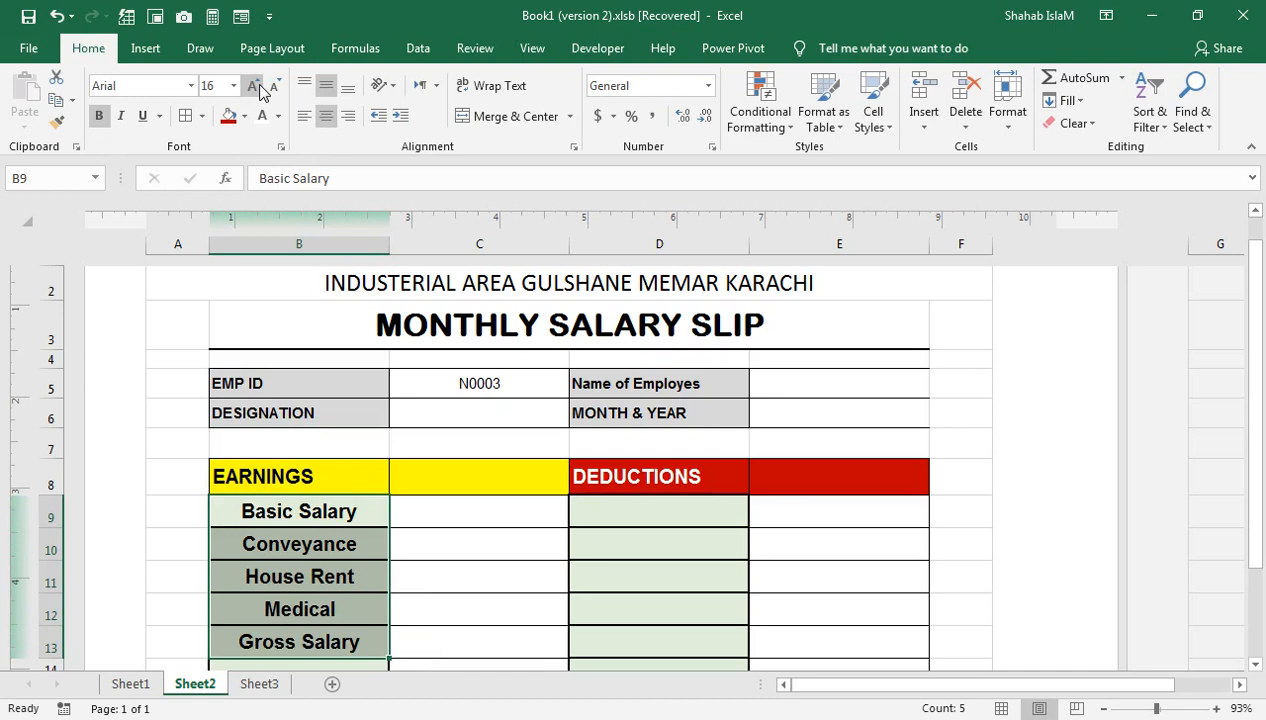
{"action": "left_click", "coordinate": [257, 87]}
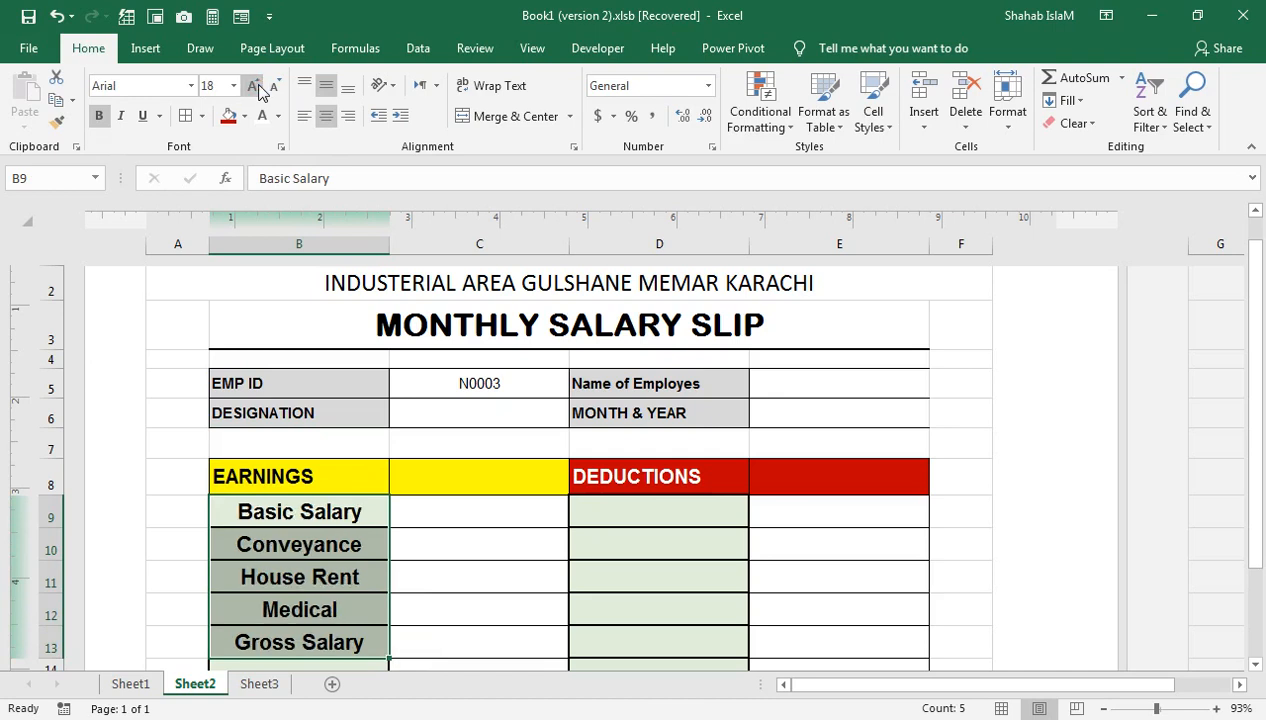
Step: Merge and center the EARNINGS heading across B8:C8 and the DEDUCTIONS heading across D8:E8
{"action": "left_click", "coordinate": [462, 482]}
{"action": "left_click_drag", "start_coordinate": [353, 477], "coordinate": [400, 476]}
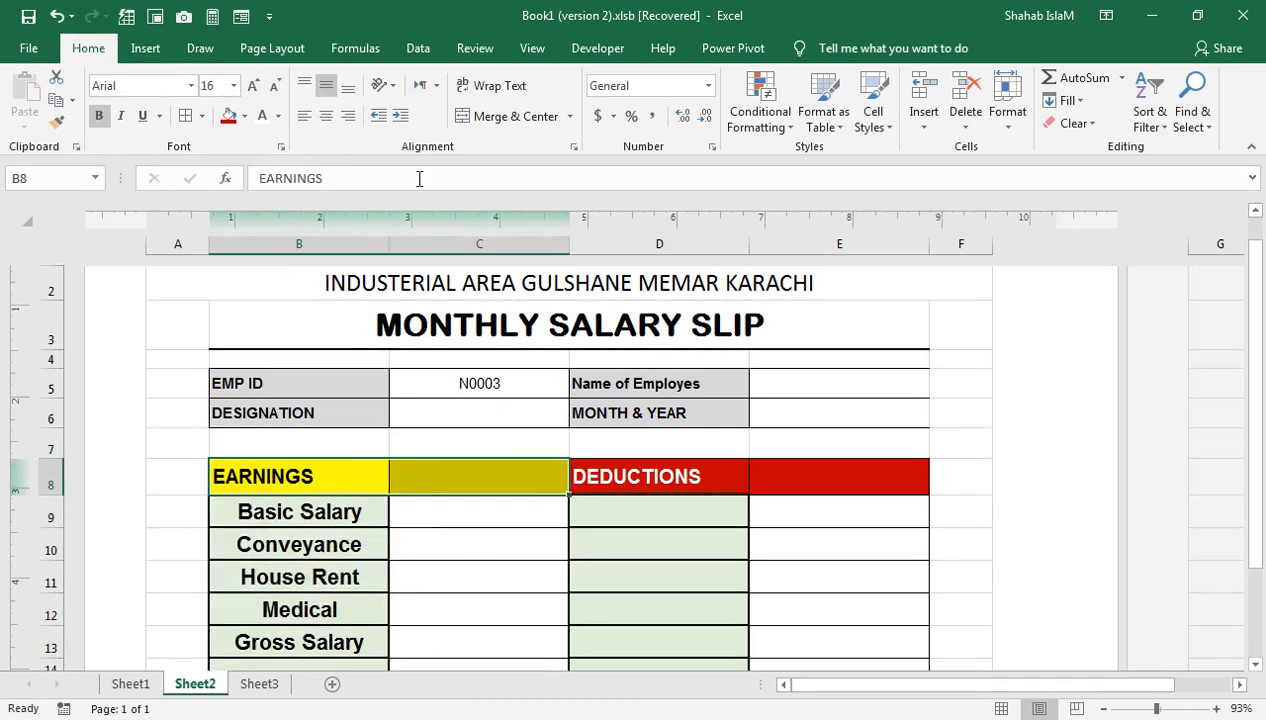
{"action": "left_click", "coordinate": [487, 117]}
{"action": "left_click_drag", "start_coordinate": [687, 475], "coordinate": [770, 470]}
{"action": "left_click", "coordinate": [505, 117]}
{"action": "left_click", "coordinate": [444, 511]}
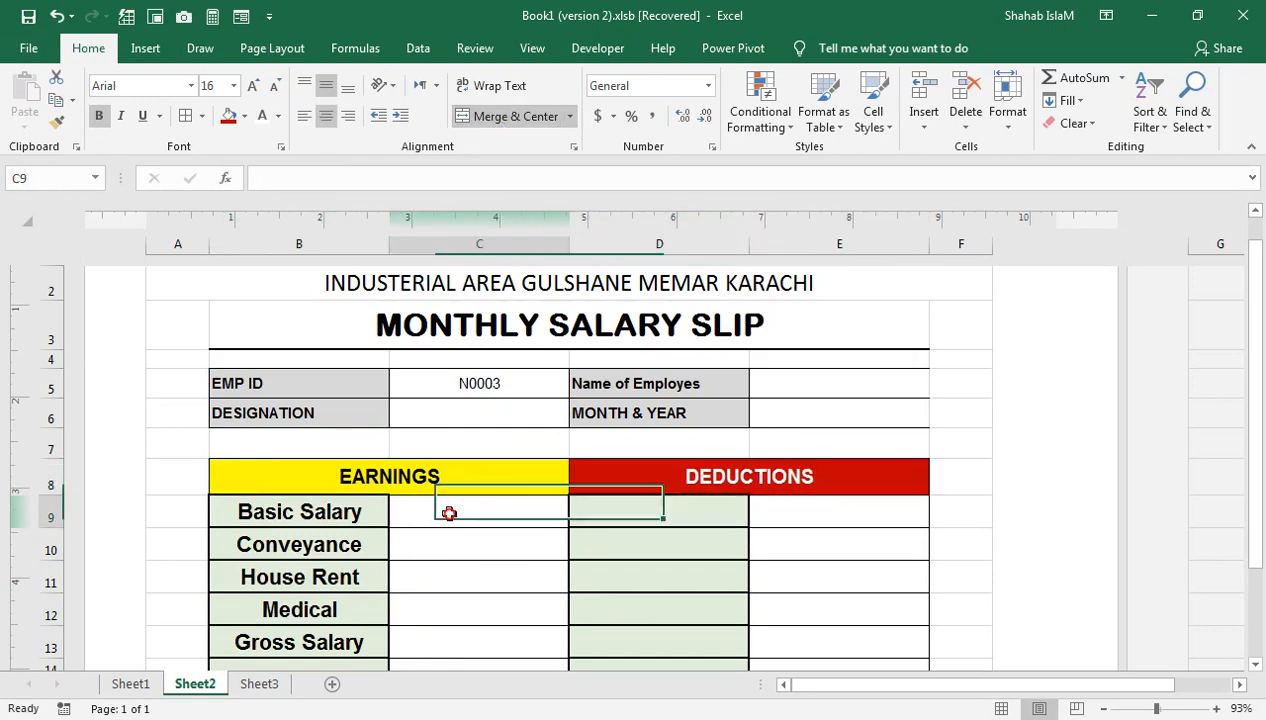
Step: Enlarge the font of the EMP ID value in C5 by two sizes
{"action": "left_click", "coordinate": [507, 384]}
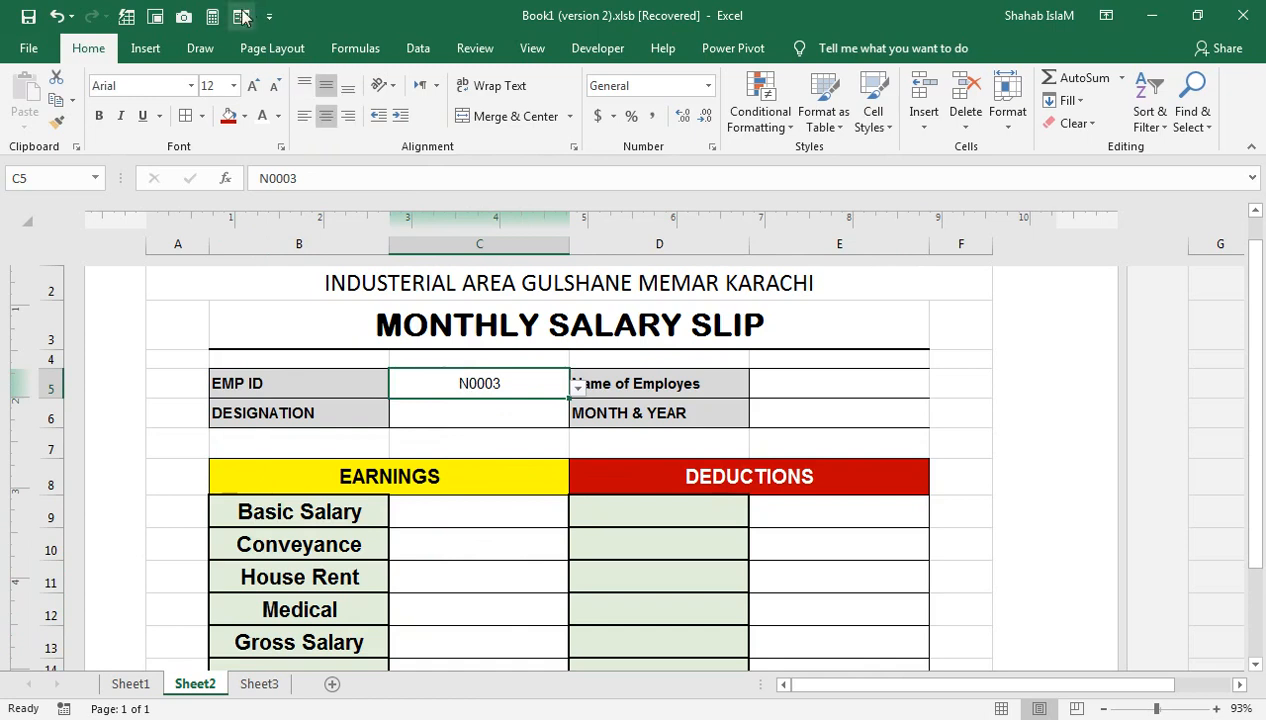
{"action": "left_click", "coordinate": [247, 85]}
{"action": "left_click", "coordinate": [247, 85]}
{"action": "left_click_drag", "start_coordinate": [537, 667], "coordinate": [507, 636]}
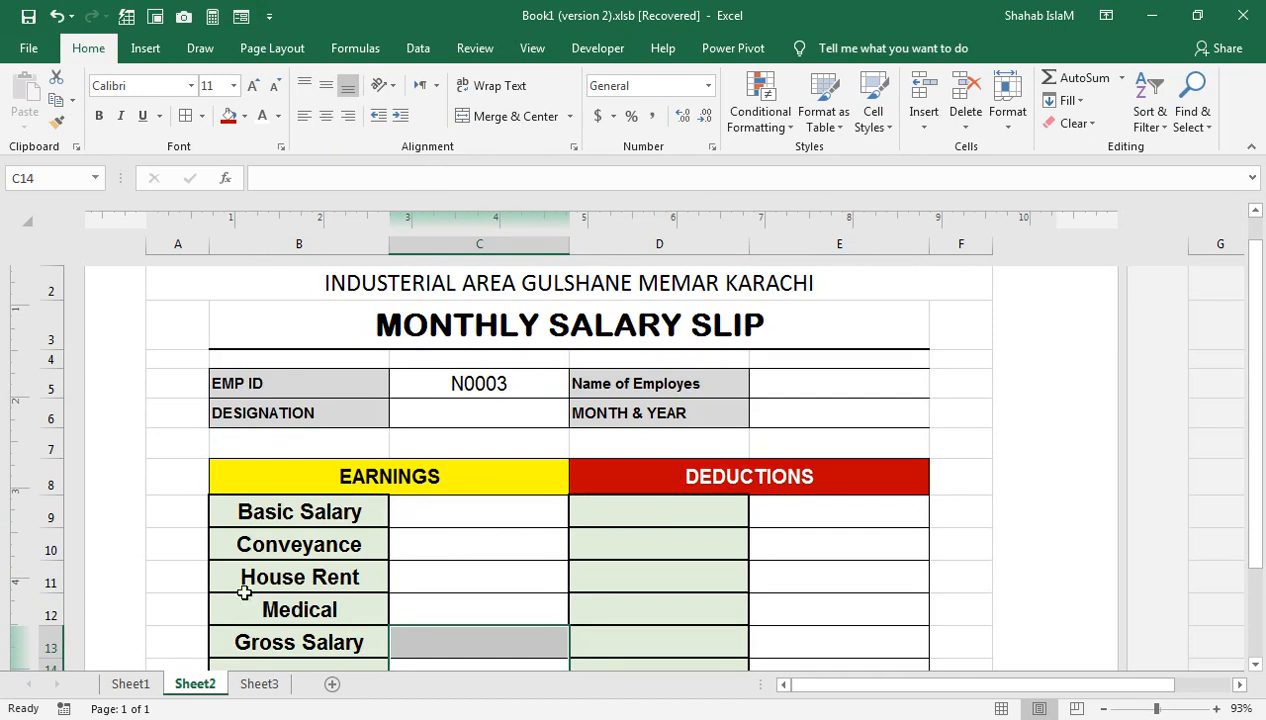
Step: Try to copy the merged deduction headers J5:N6 from Sheet1 and paste them transposed at D9 on Sheet2
{"action": "left_click", "coordinate": [128, 684]}
{"action": "left_click_drag", "start_coordinate": [858, 421], "coordinate": [1126, 430]}
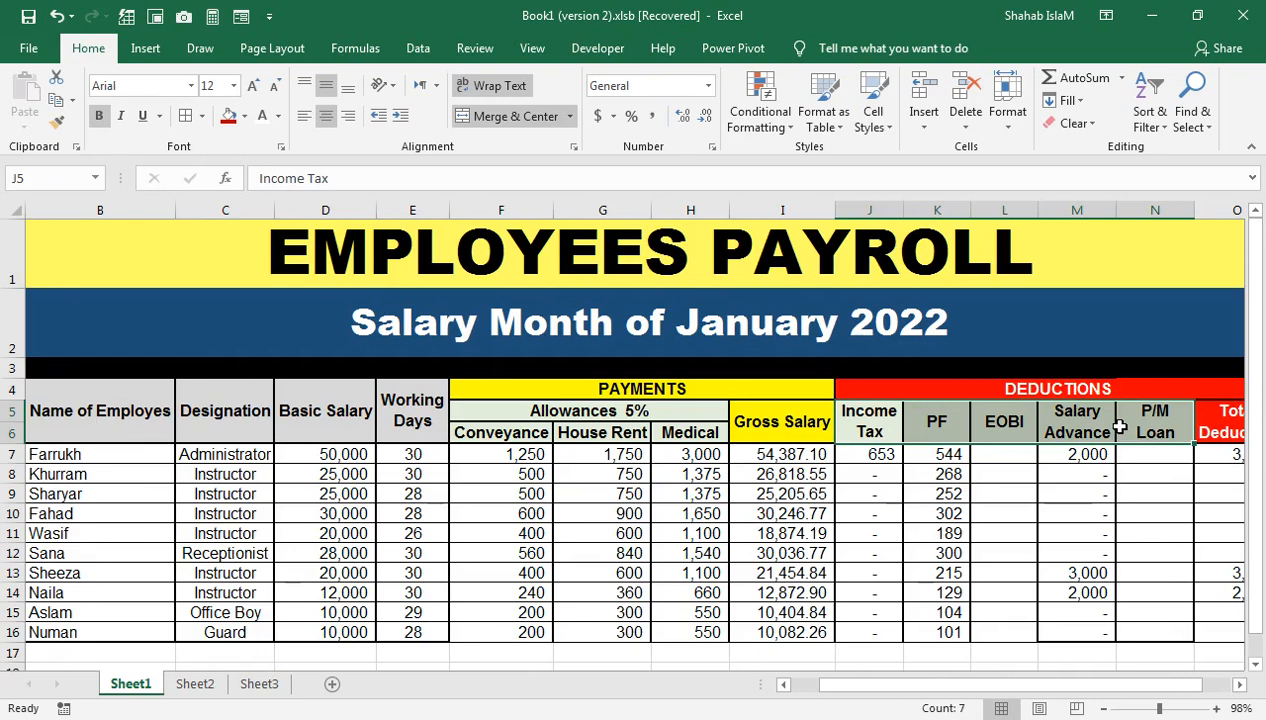
{"action": "key", "text": "ctrl+c"}
{"action": "left_click", "coordinate": [193, 684]}
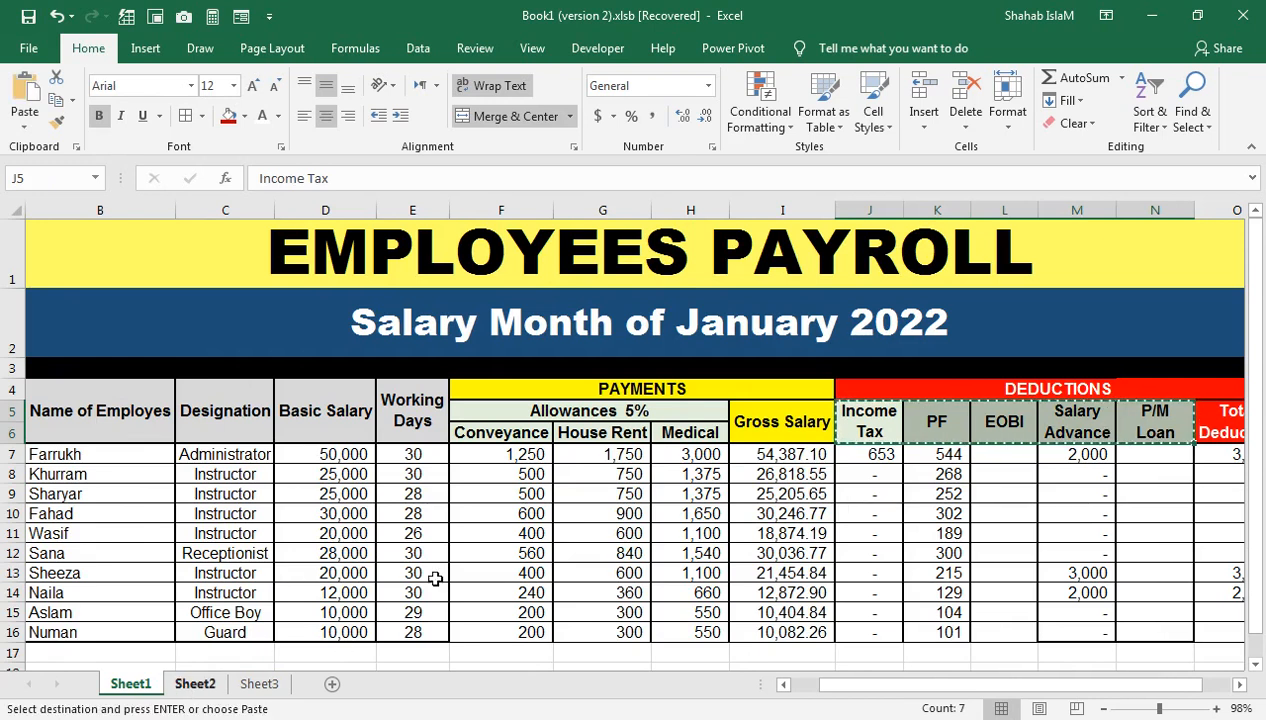
{"action": "left_click", "coordinate": [619, 523]}
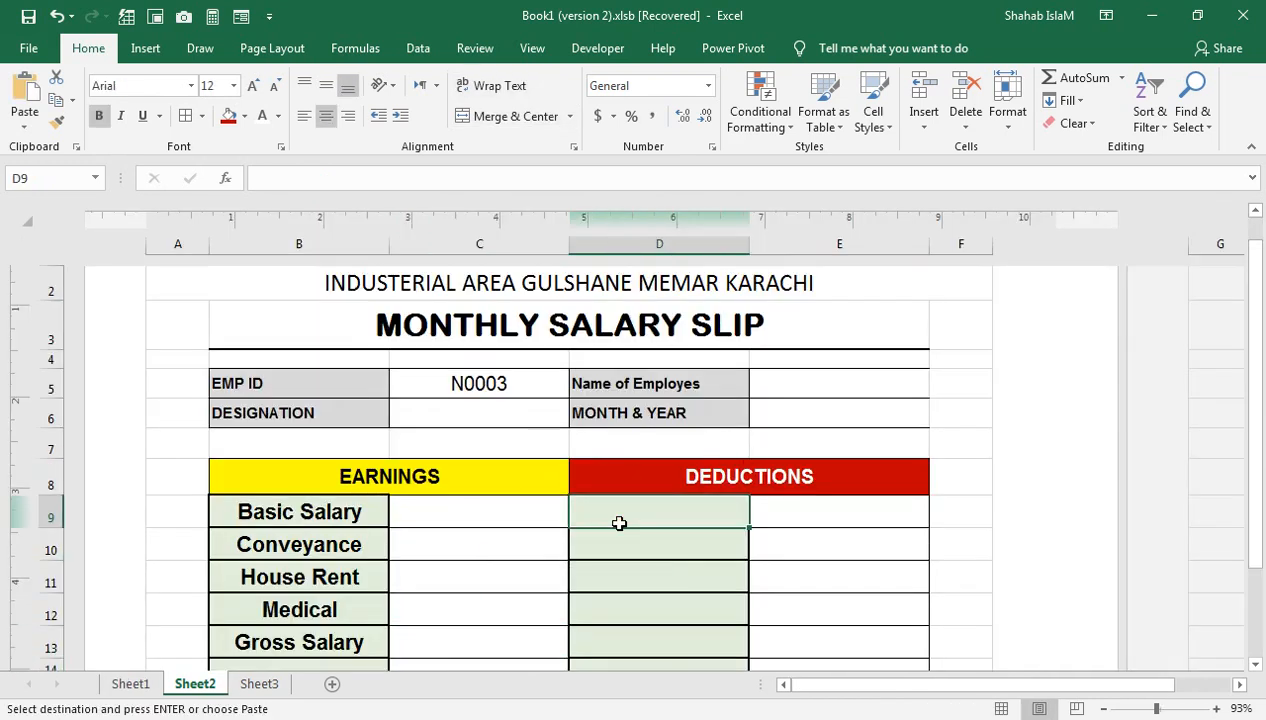
{"action": "key", "text": "ctrl+alt+v"}
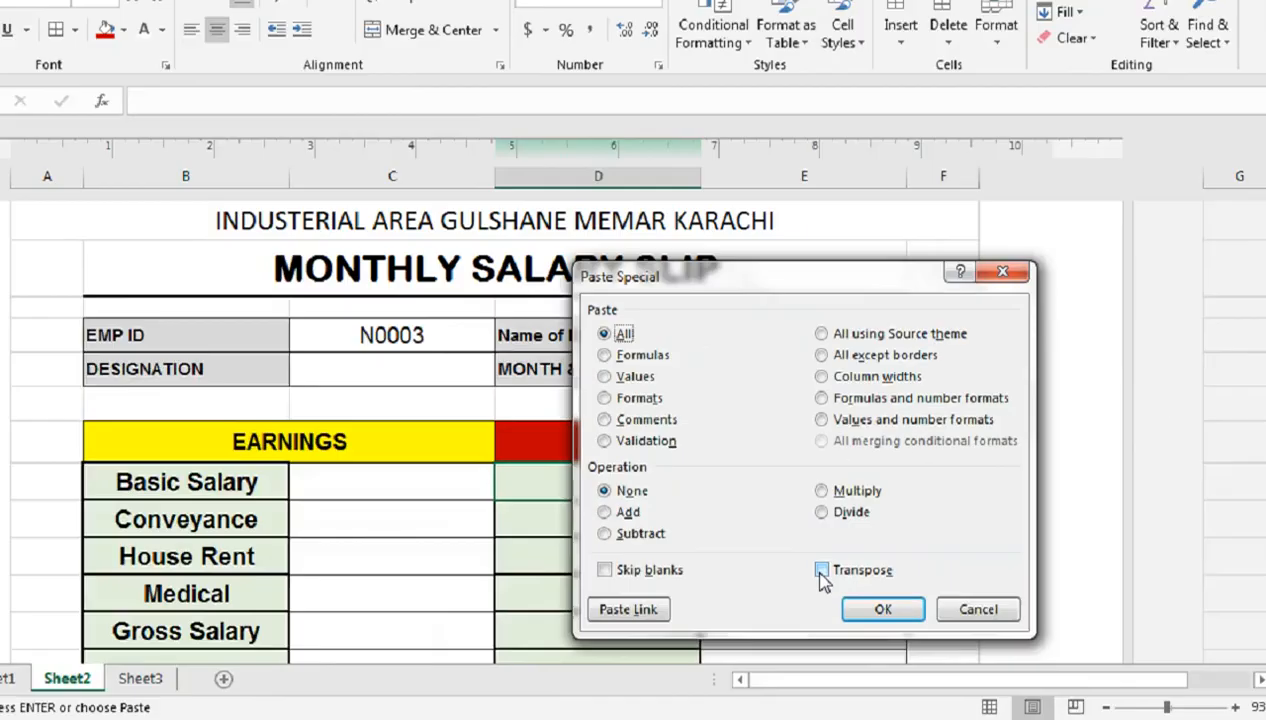
{"action": "left_click", "coordinate": [821, 570]}
{"action": "left_click", "coordinate": [883, 609]}
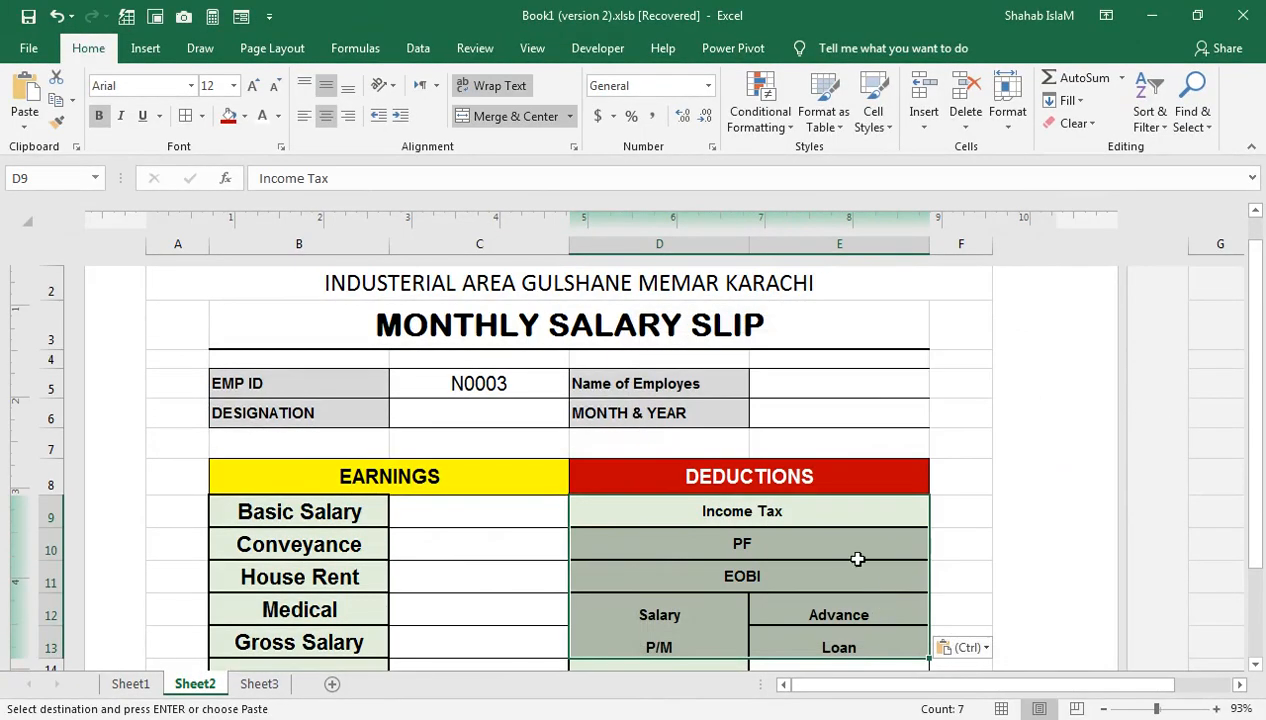
{"action": "left_click", "coordinate": [722, 523]}
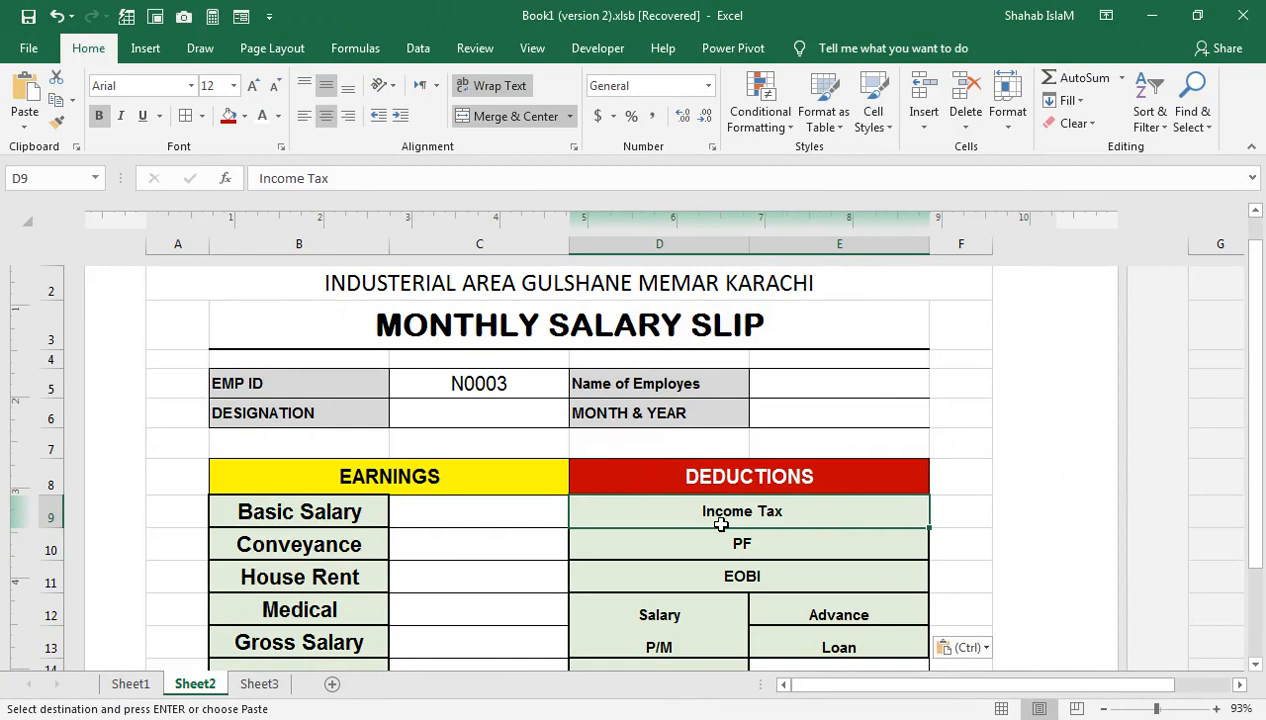
{"action": "key", "text": "ctrl+z"}
{"action": "left_click", "coordinate": [675, 521]}
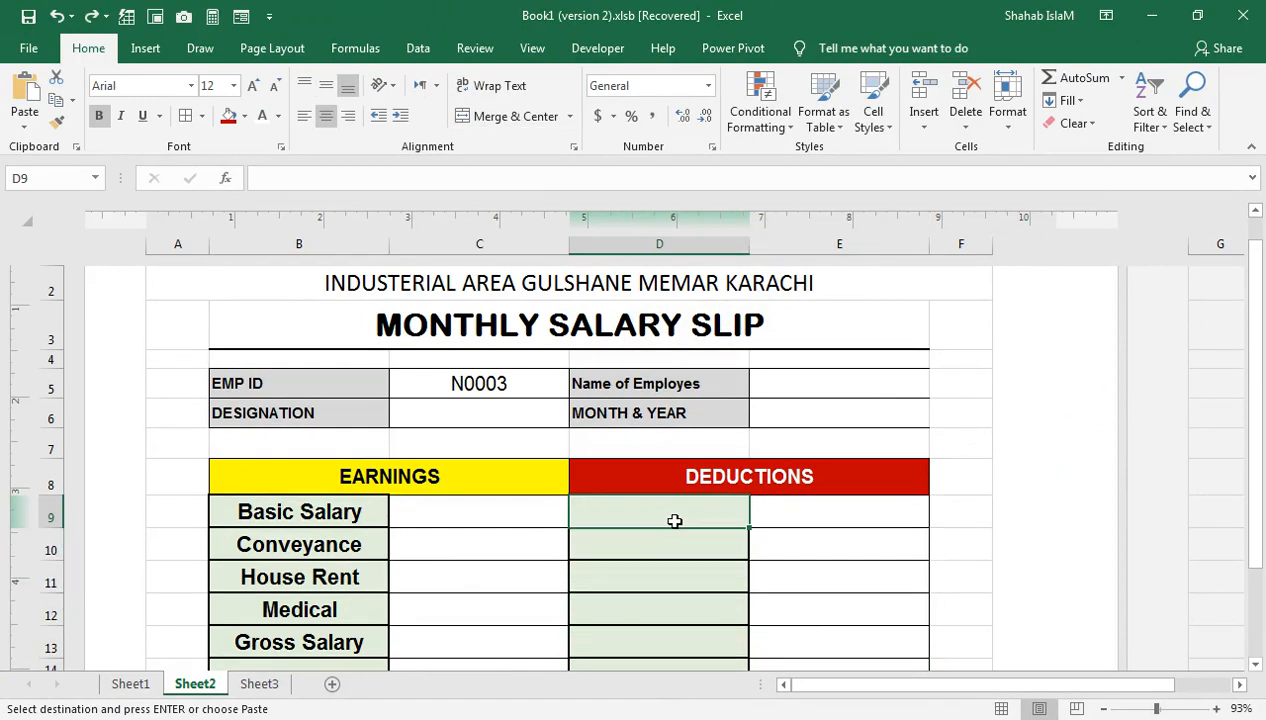
Step: Unmerge the deduction header cells J5:N6, from Income Tax to P/M Loan, on Sheet1
{"action": "key", "text": "ctrl+Page_Up"}
{"action": "left_click_drag", "start_coordinate": [848, 428], "coordinate": [1120, 420]}
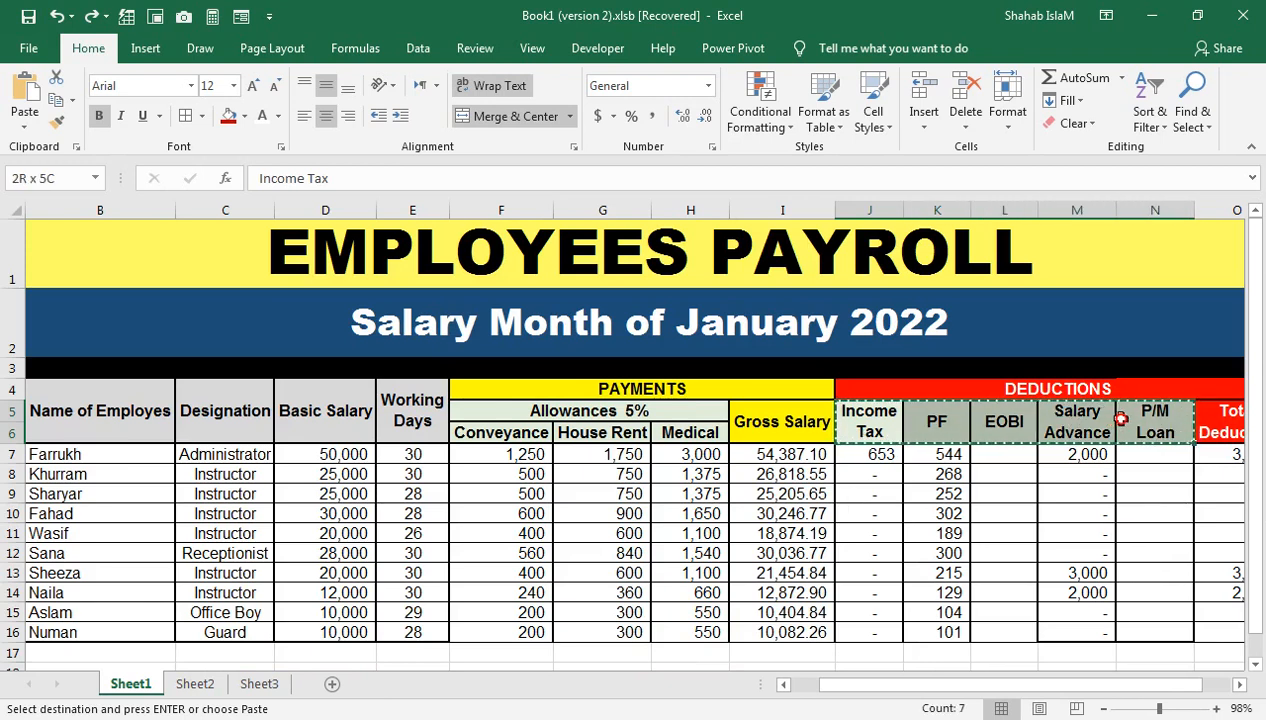
{"action": "left_click", "coordinate": [515, 116]}
{"action": "left_click", "coordinate": [1048, 418]}
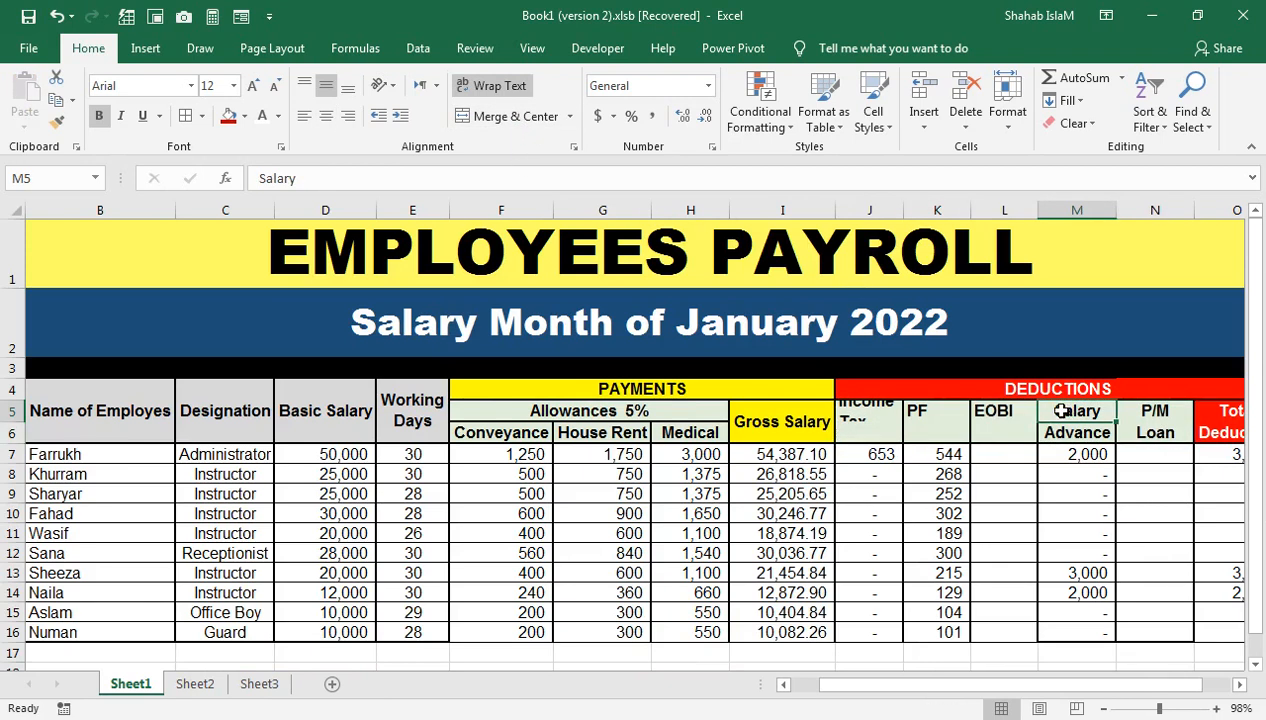
{"action": "left_click", "coordinate": [995, 412]}
{"action": "left_click", "coordinate": [925, 412]}
{"action": "left_click", "coordinate": [848, 414]}
Step: Copy the deduction headers J5:N5 from Sheet1 and paste them transposed into D9:D13 on Sheet2
{"action": "left_click_drag", "start_coordinate": [848, 414], "coordinate": [1138, 402]}
{"action": "key", "text": "ctrl+c"}
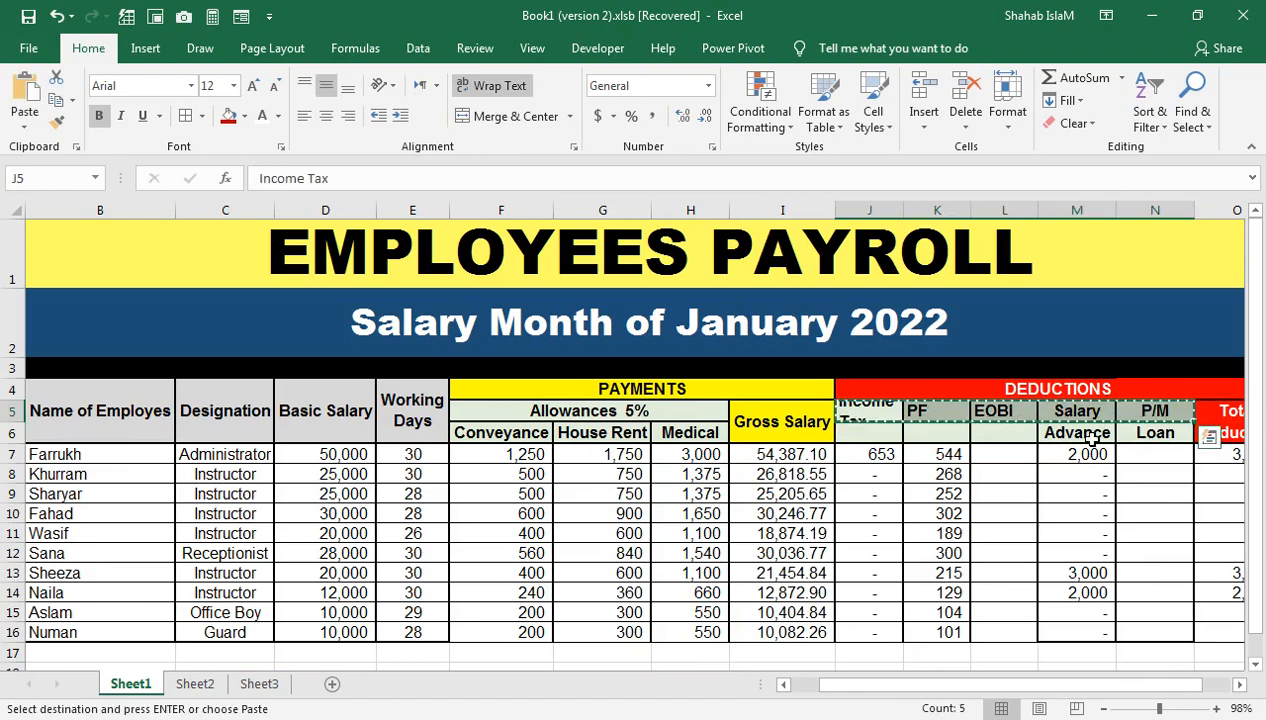
{"action": "left_click", "coordinate": [195, 683]}
{"action": "left_click_drag", "start_coordinate": [721, 508], "coordinate": [693, 663]}
{"action": "key", "text": "ctrl+alt+v"}
{"action": "left_click", "coordinate": [855, 588]}
{"action": "left_click", "coordinate": [905, 621]}
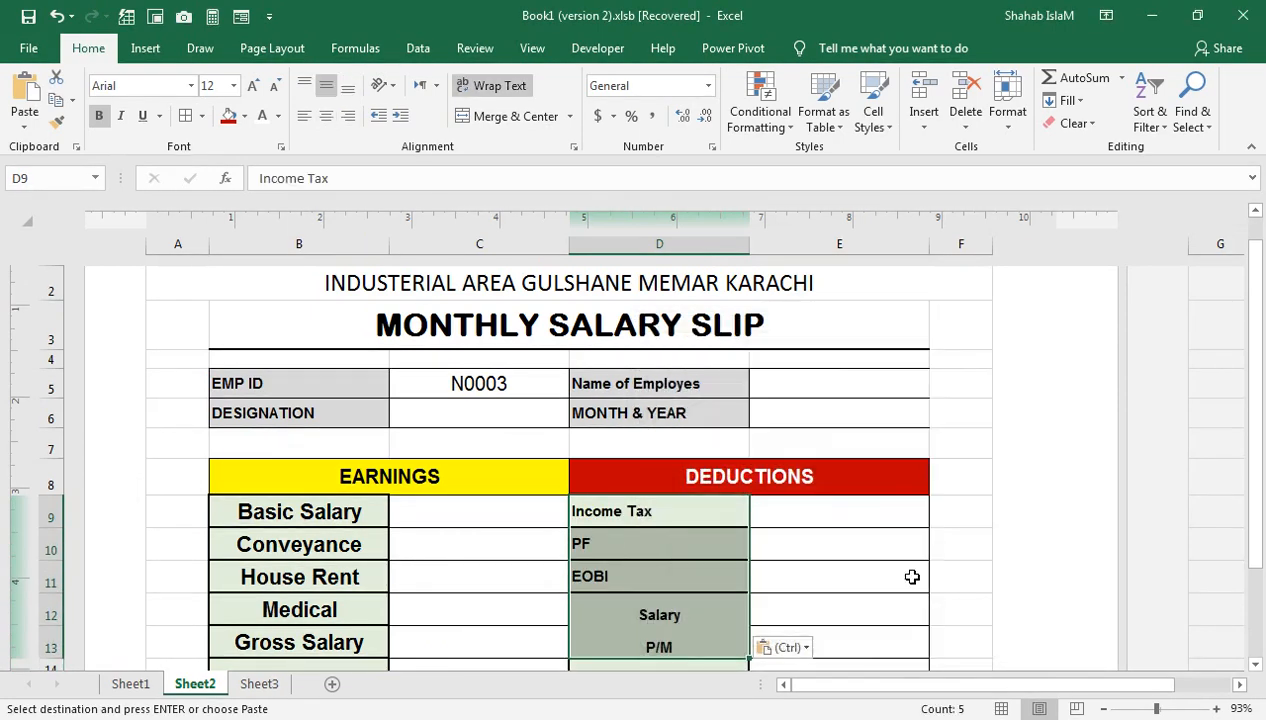
{"action": "left_click", "coordinate": [668, 620]}
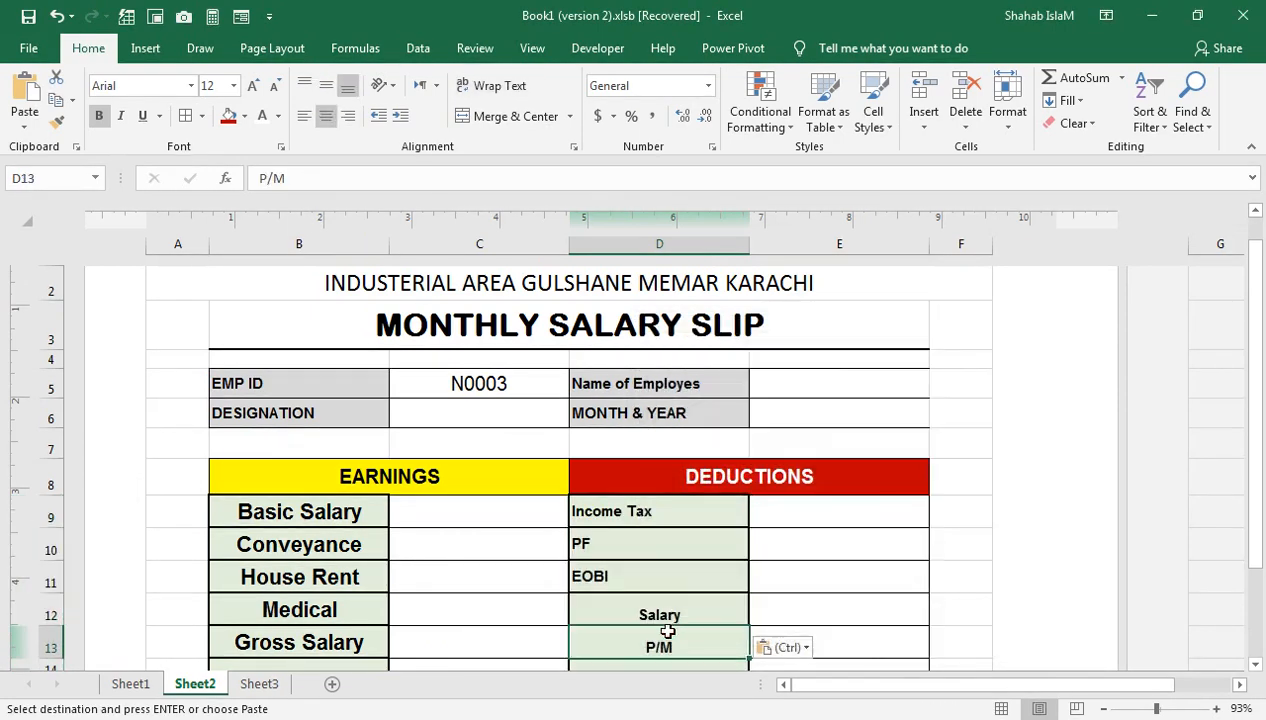
Step: Copy the formatting of the Basic Salary label in B9 onto the deduction labels in D9:D13
{"action": "left_click", "coordinate": [365, 518]}
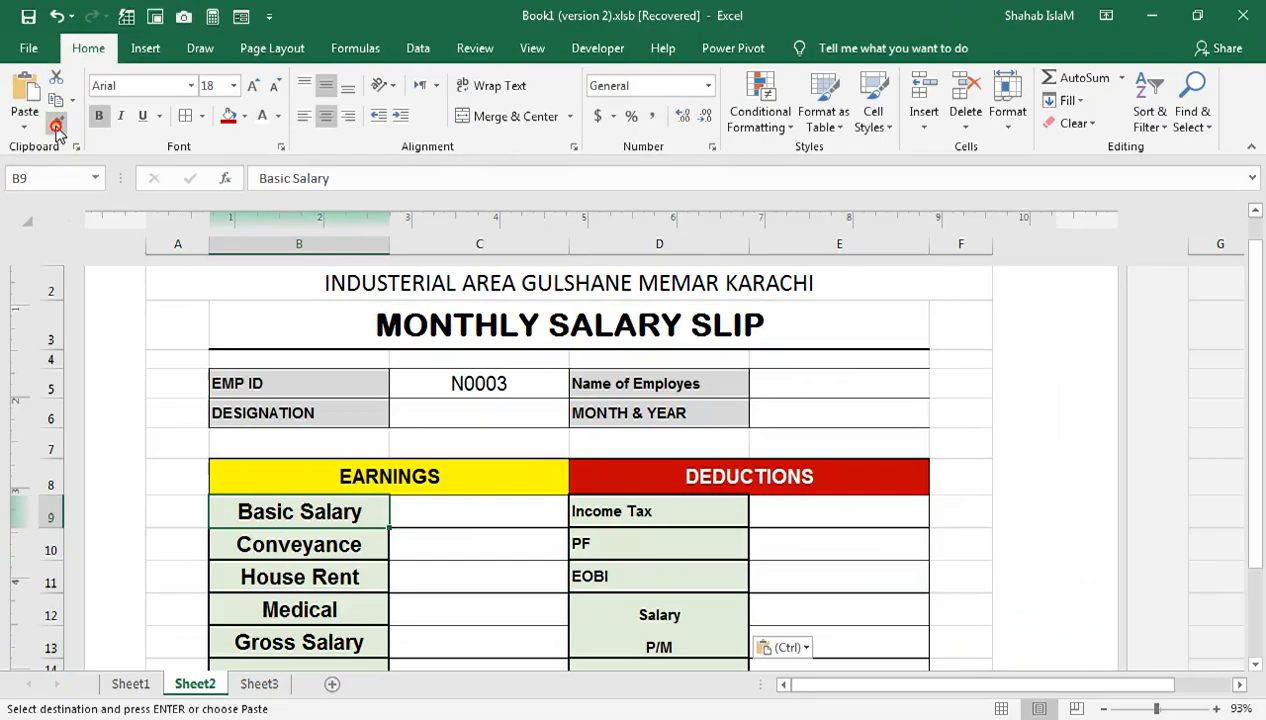
{"action": "left_click", "coordinate": [110, 248]}
{"action": "mouse_move", "coordinate": [600, 511]}
{"action": "left_mouse_down"}
{"action": "mouse_move", "coordinate": [597, 582]}
{"action": "mouse_move", "coordinate": [630, 645]}
{"action": "left_mouse_up"}
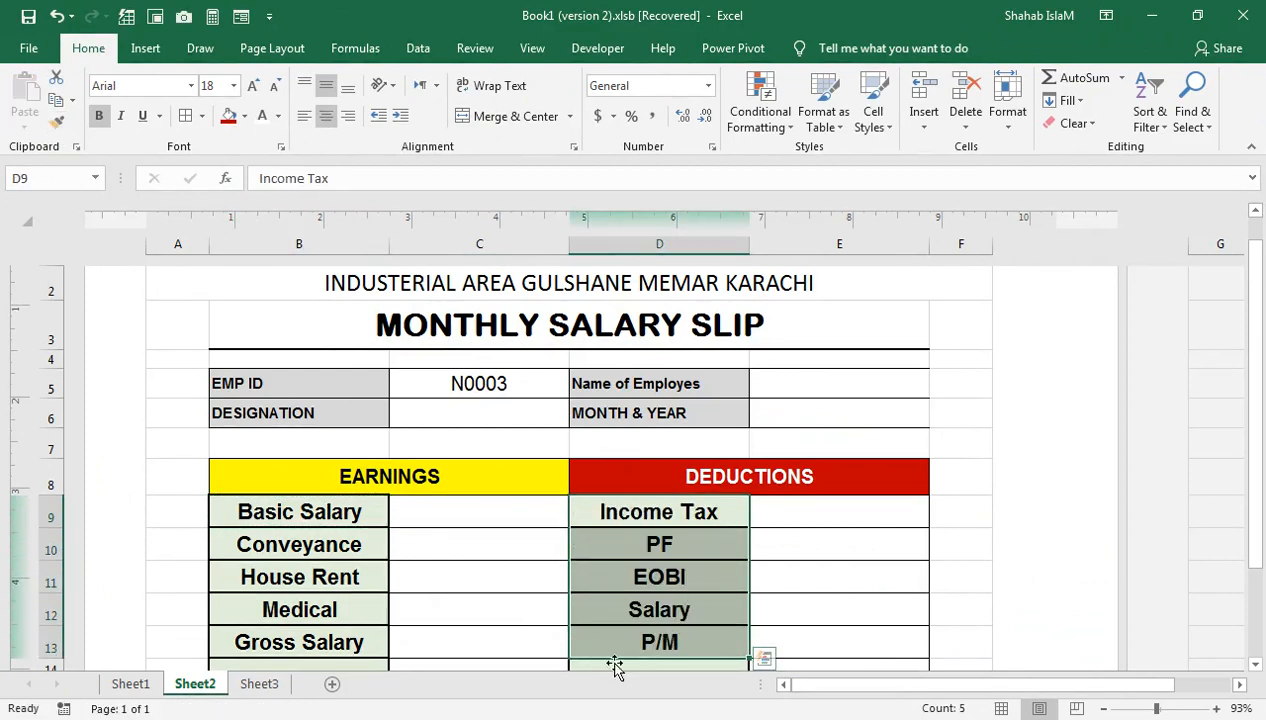
{"action": "key", "text": "Down"}
{"action": "key", "text": "Down"}
{"action": "key", "text": "Down"}
{"action": "key", "text": "Down"}
{"action": "key", "text": "Down"}
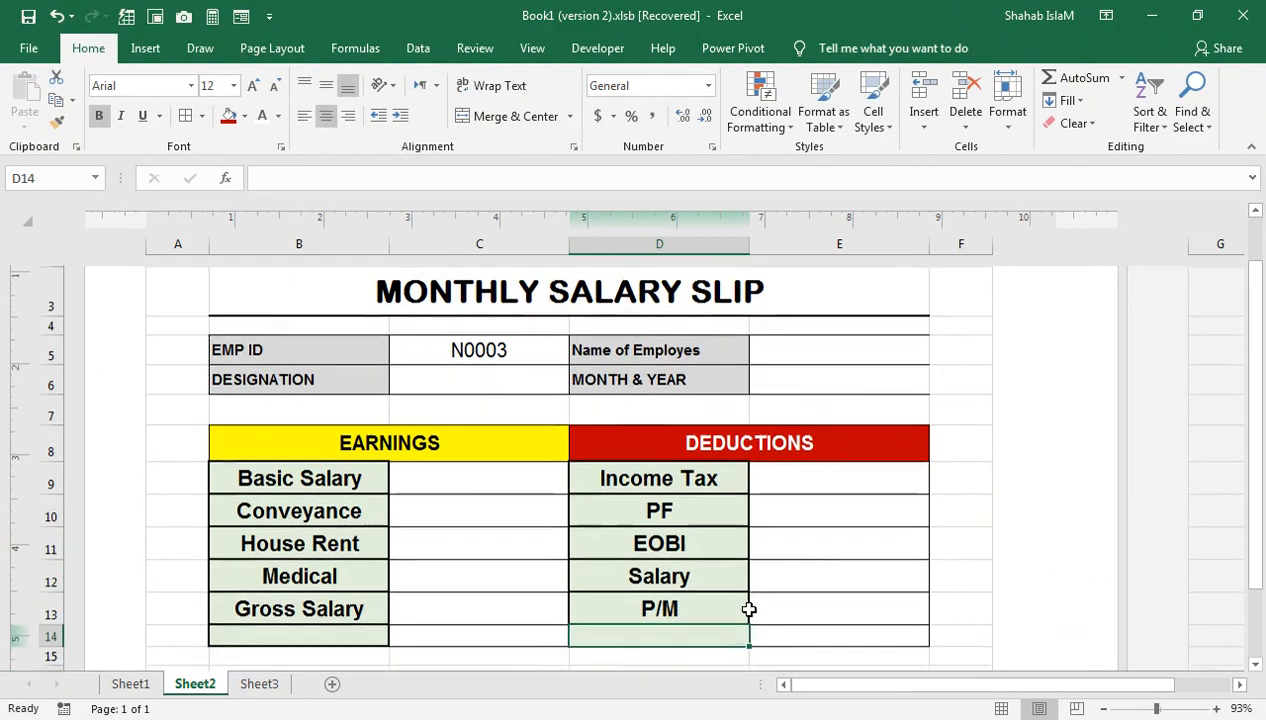
{"action": "left_click", "coordinate": [625, 466]}
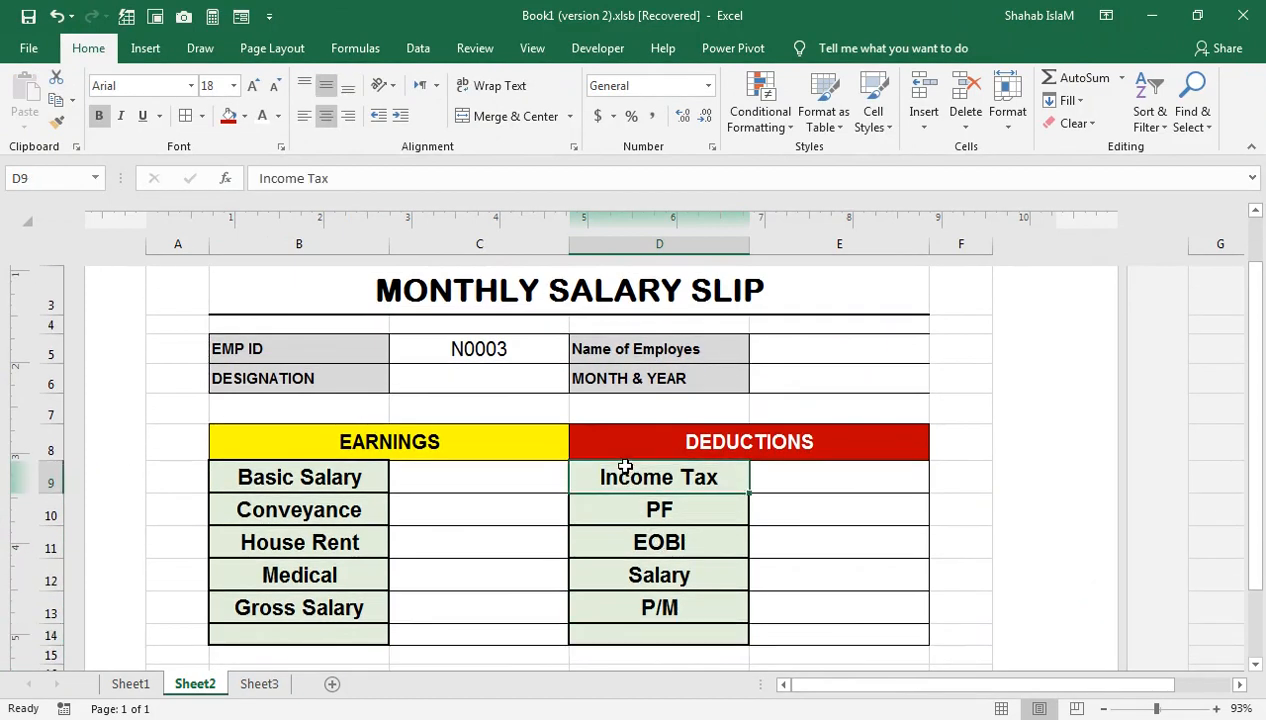
{"action": "left_click", "coordinate": [276, 470]}
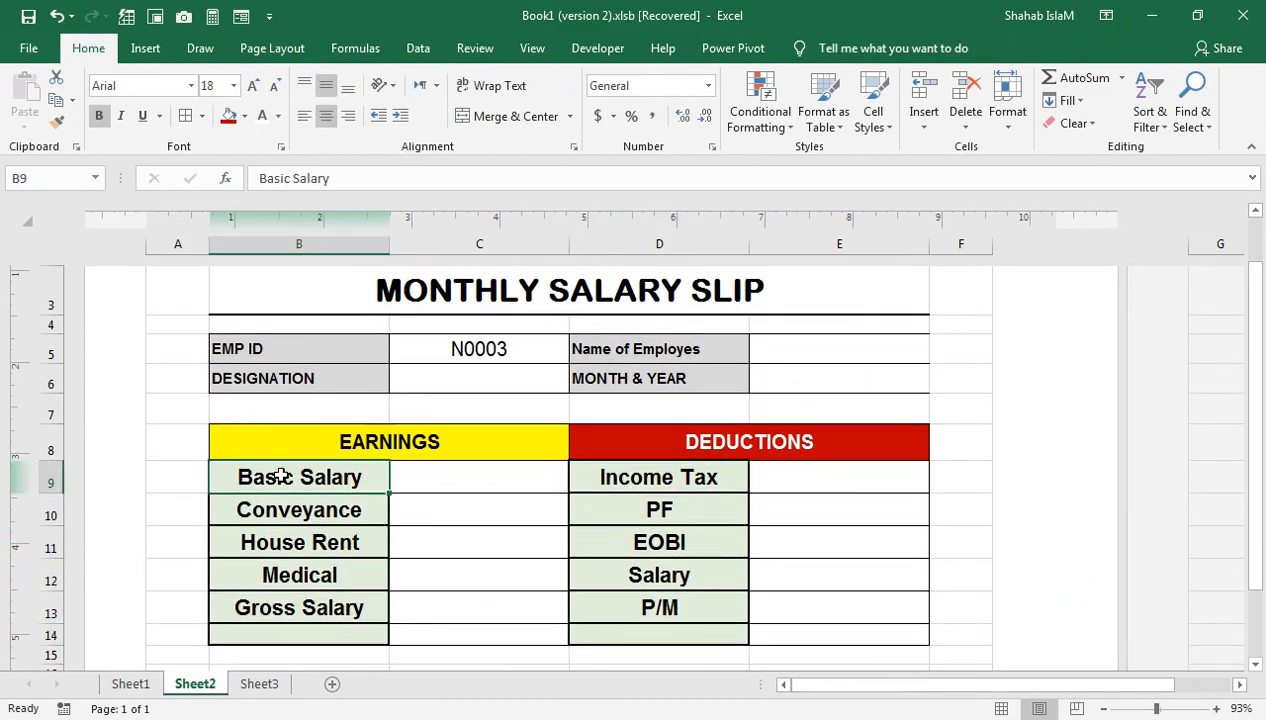
{"action": "left_click", "coordinate": [647, 500]}
{"action": "left_click", "coordinate": [636, 565]}
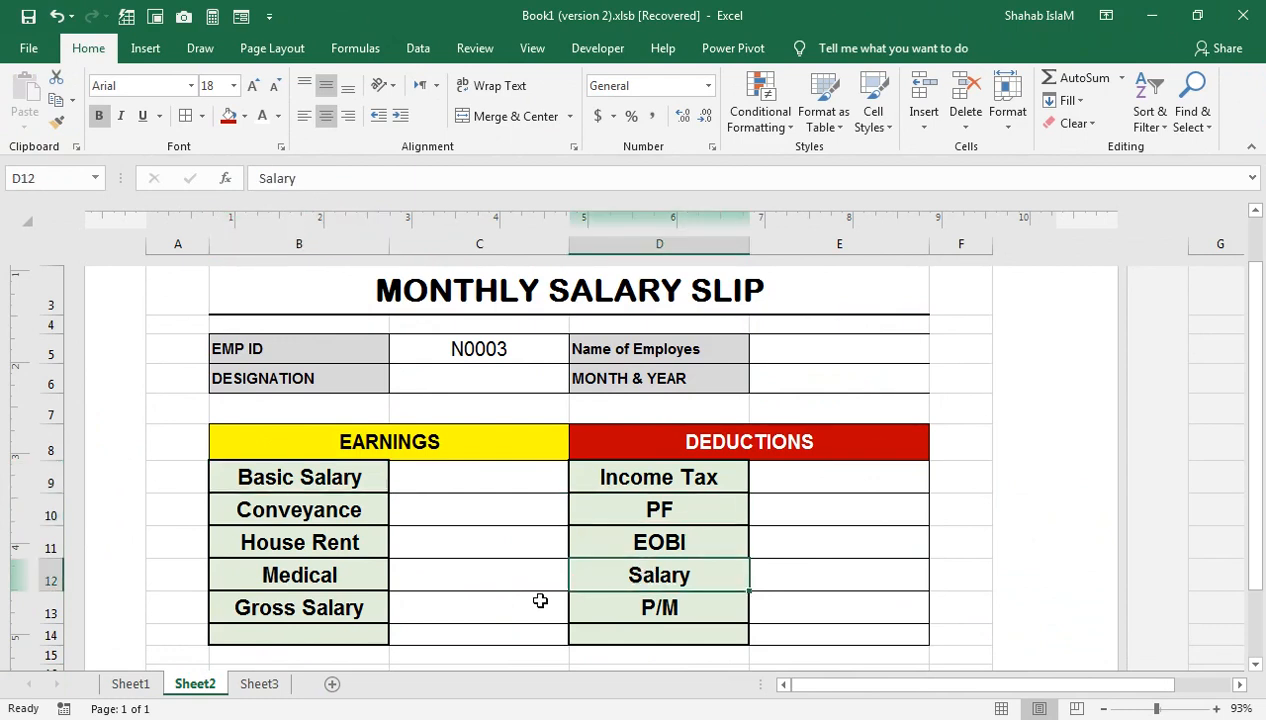
{"action": "left_click", "coordinate": [605, 617]}
{"action": "mouse_move", "coordinate": [615, 651]}
{"action": "left_mouse_down"}
{"action": "mouse_move", "coordinate": [625, 681]}
{"action": "mouse_move", "coordinate": [622, 664]}
{"action": "left_mouse_up"}
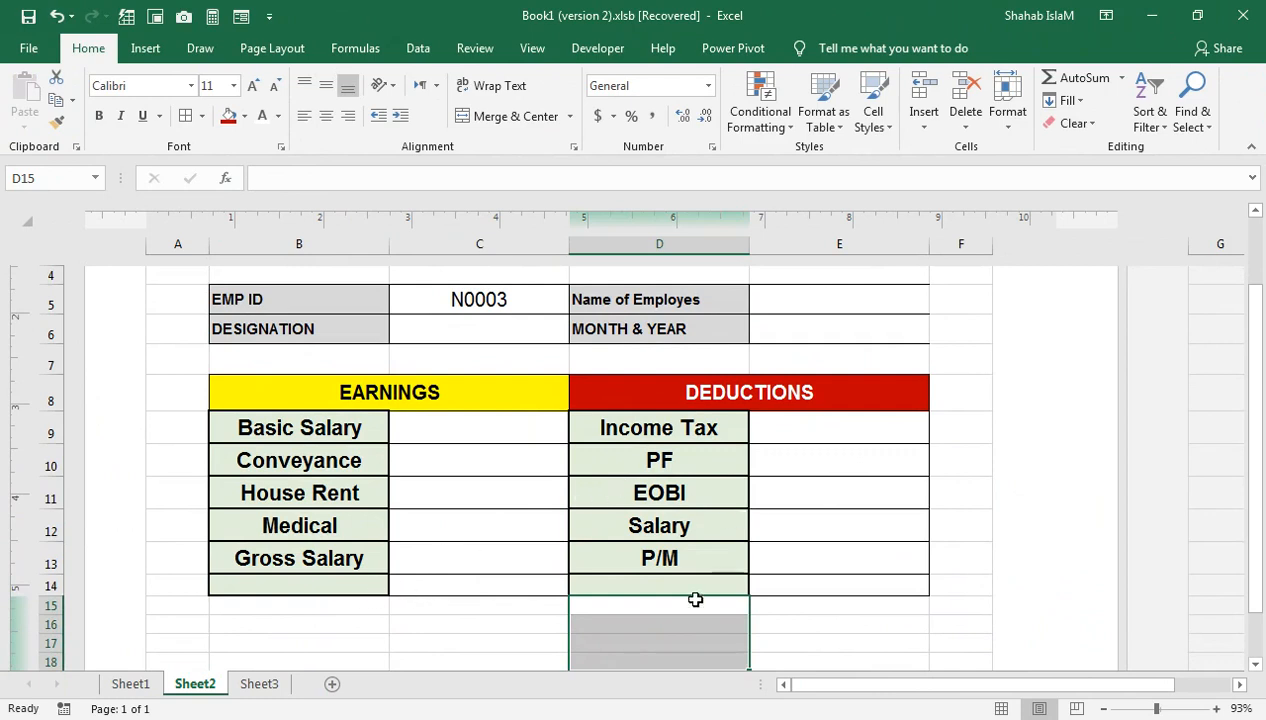
{"action": "left_click_drag", "start_coordinate": [477, 435], "coordinate": [478, 528]}
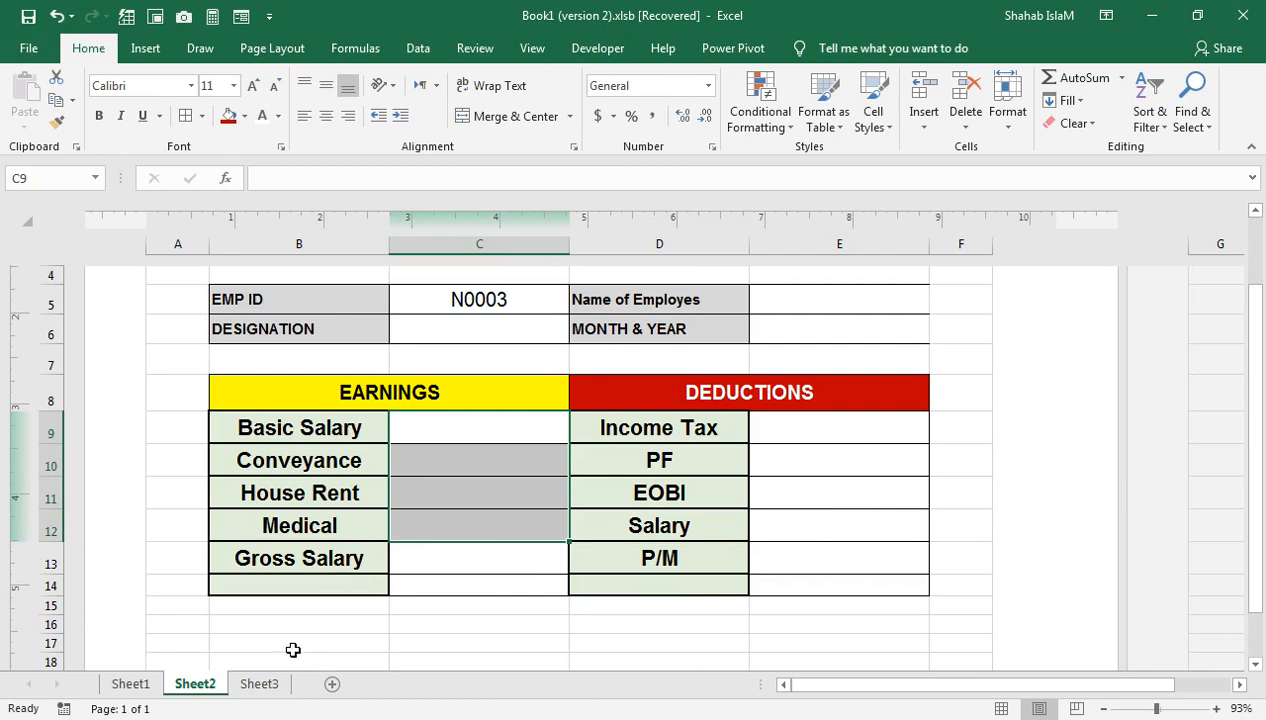
{"action": "left_click_drag", "start_coordinate": [858, 507], "coordinate": [564, 581]}
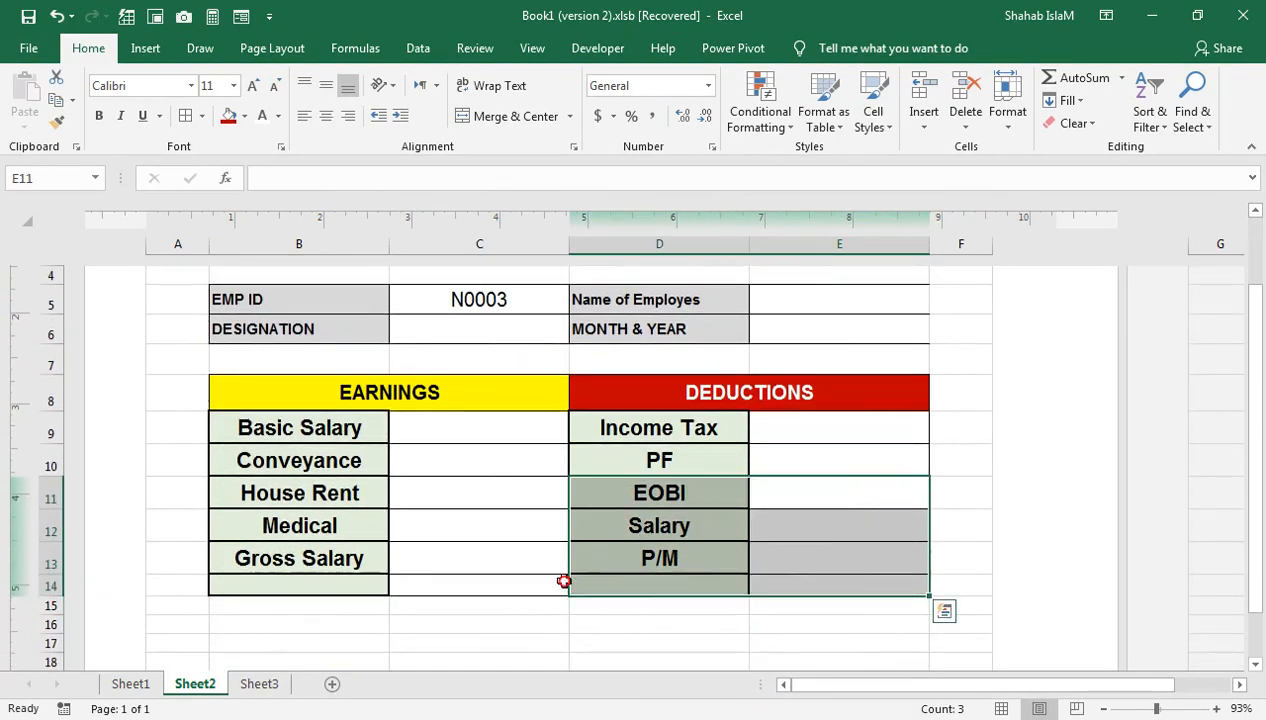
{"action": "left_click", "coordinate": [564, 581]}
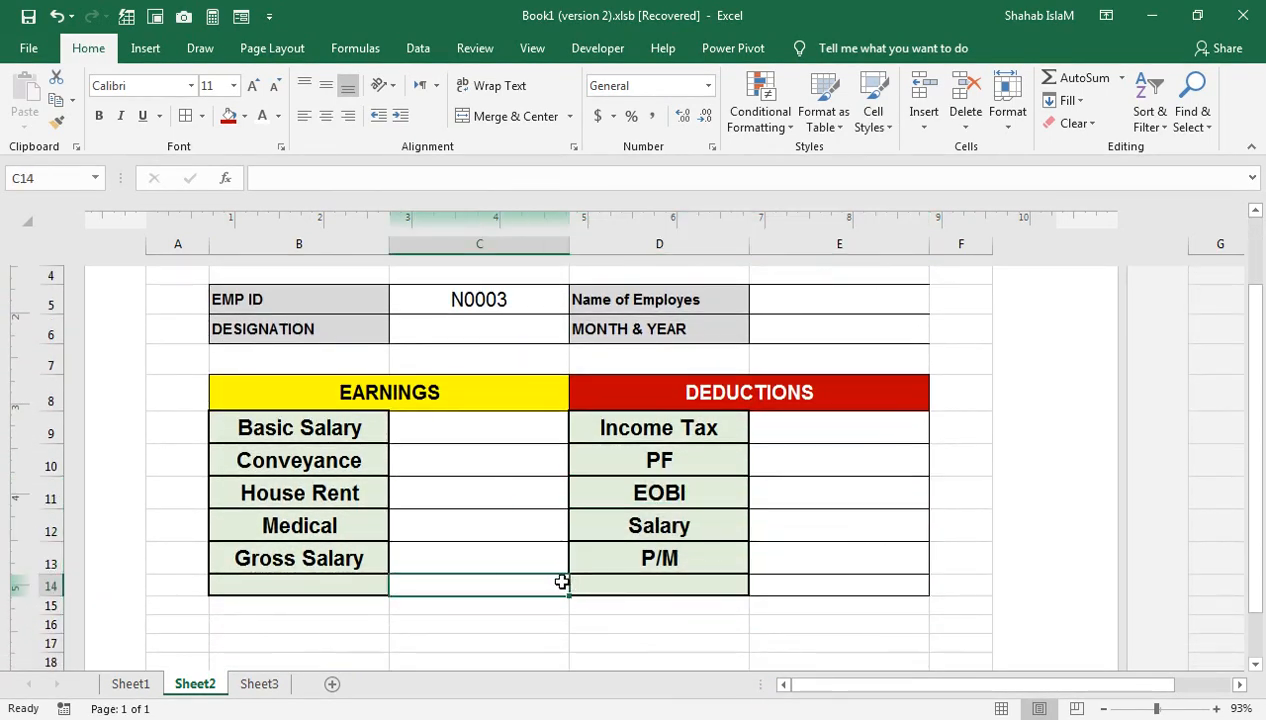
Step: Increase the height of row 14 and enter "TOTAL ADDITION" in cell B14
{"action": "left_click_drag", "start_coordinate": [52, 596], "coordinate": [57, 612]}
{"action": "left_click", "coordinate": [277, 599]}
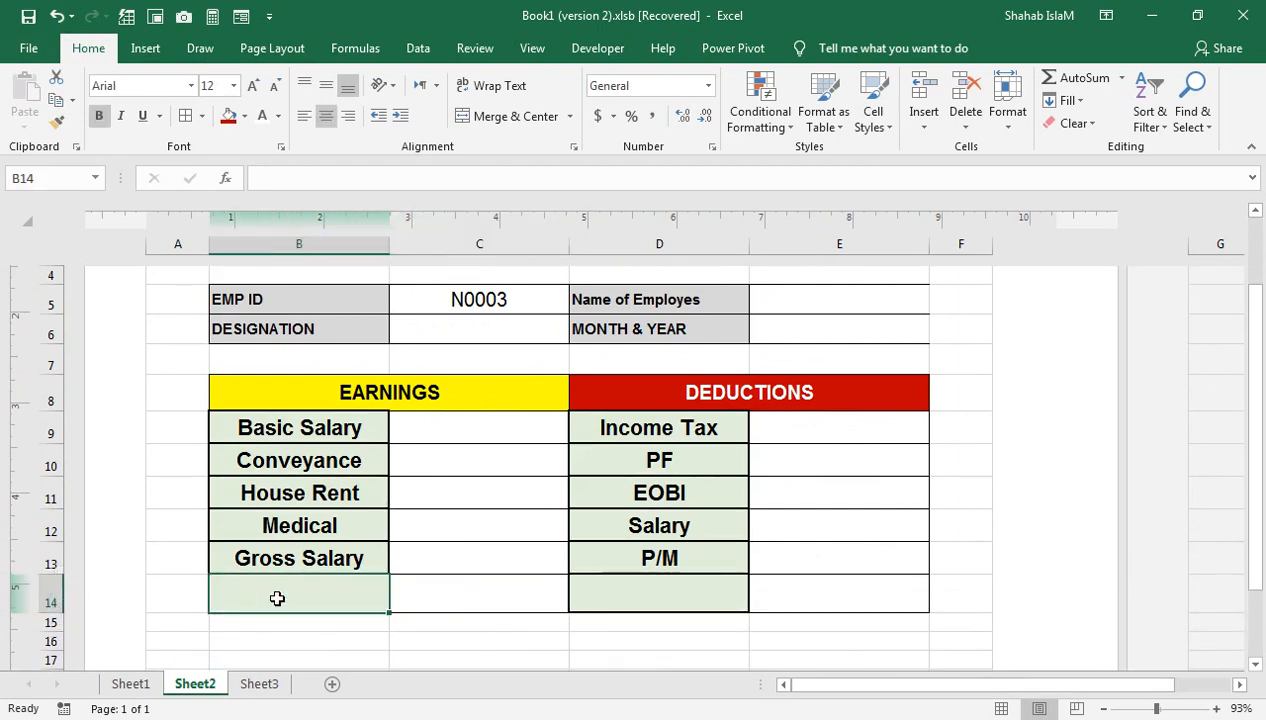
{"action": "type", "text": "t"}
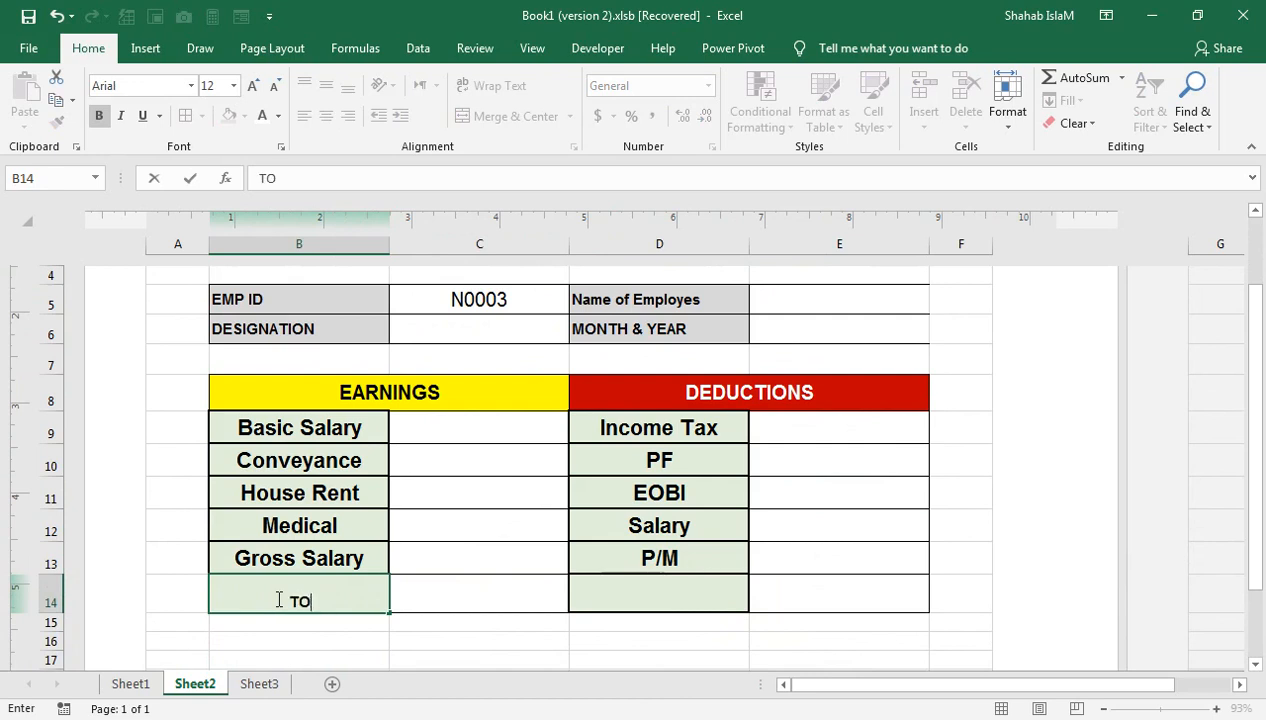
{"action": "type", "text": "OTAL "}
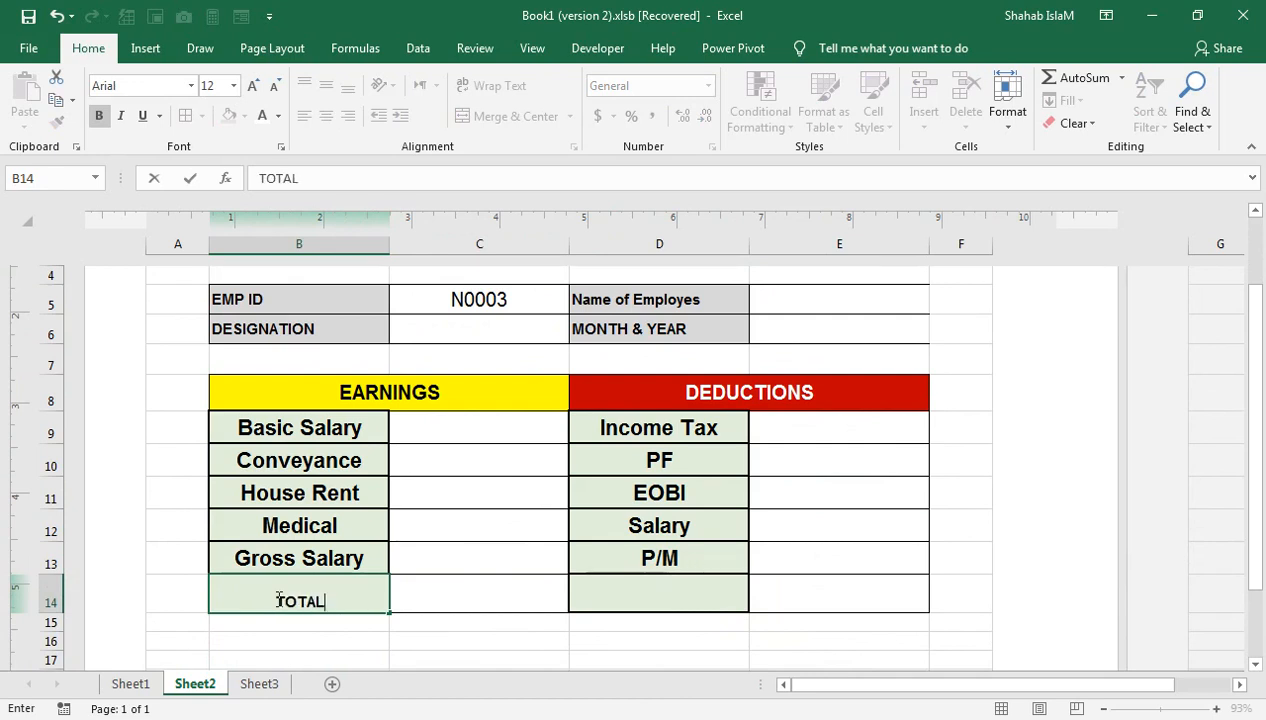
{"action": "type", "text": "ADDI"}
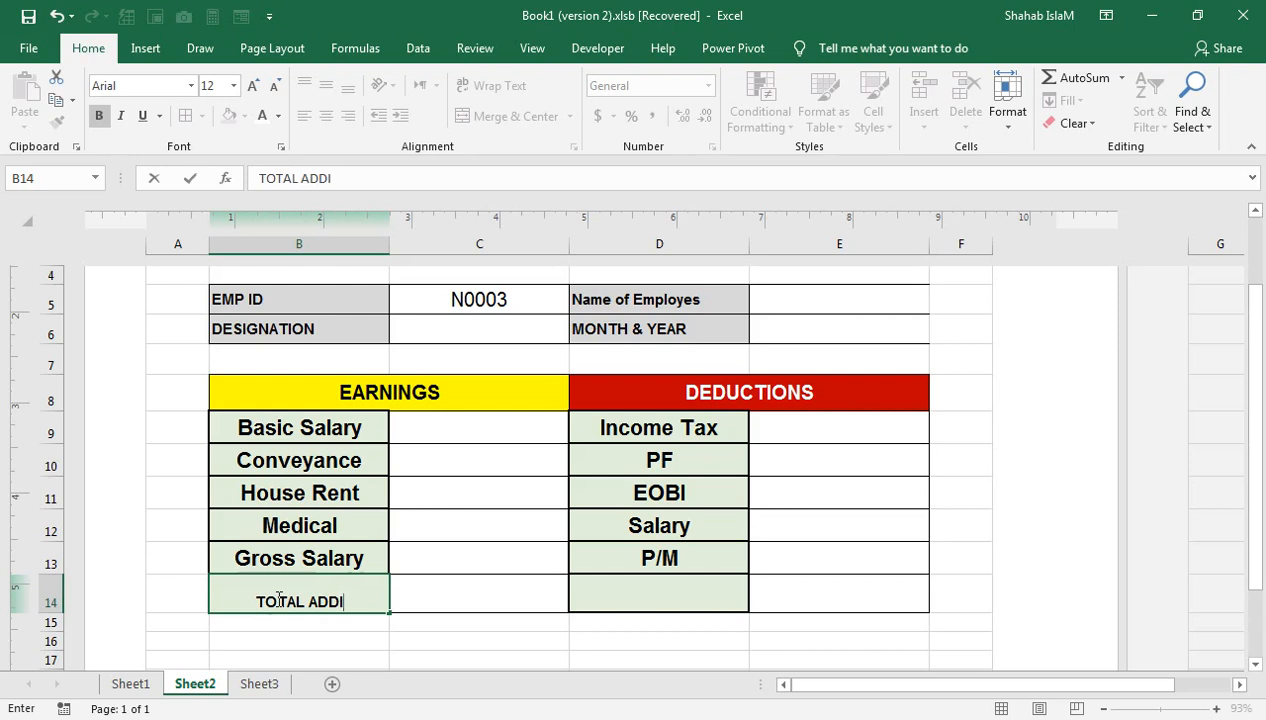
{"action": "type", "text": "TION"}
{"action": "key", "text": "Tab"}
{"action": "left_click", "coordinate": [271, 599]}
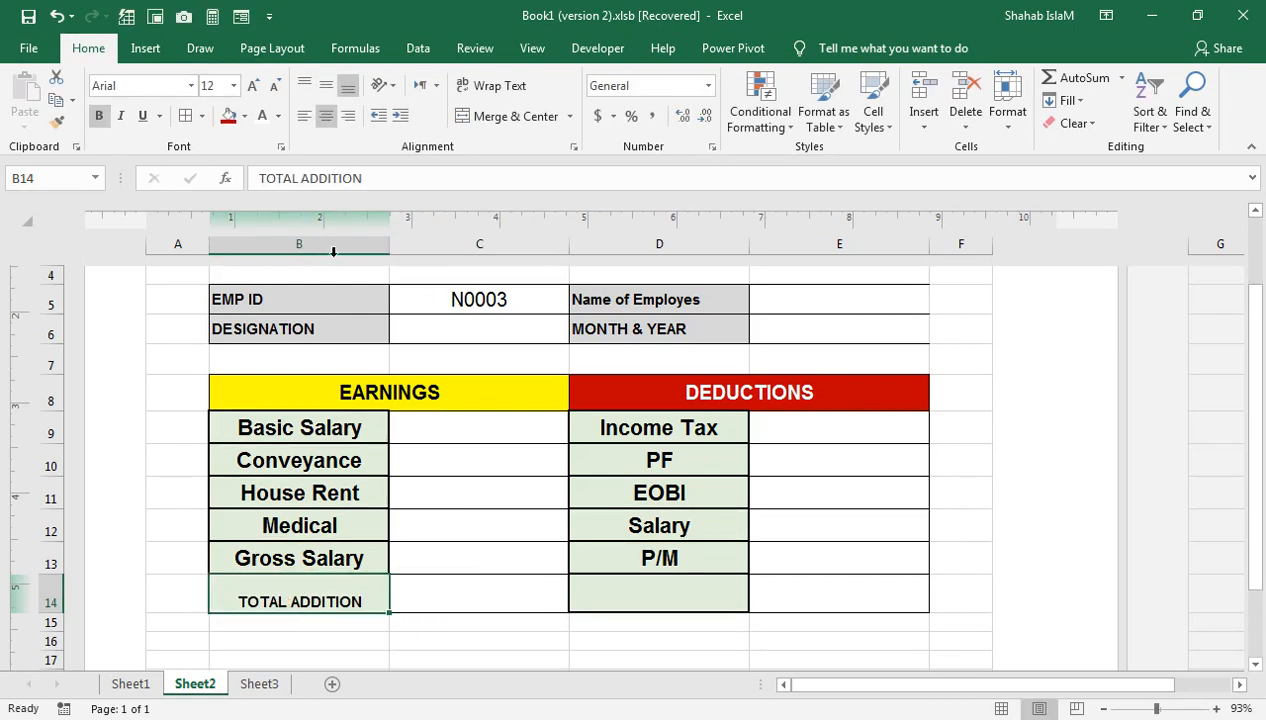
Step: Try to copy the Gross Salary label's formatting onto cells B14:B15
{"action": "left_click", "coordinate": [281, 557]}
{"action": "left_click", "coordinate": [57, 121]}
{"action": "left_click_drag", "start_coordinate": [278, 598], "coordinate": [274, 618]}
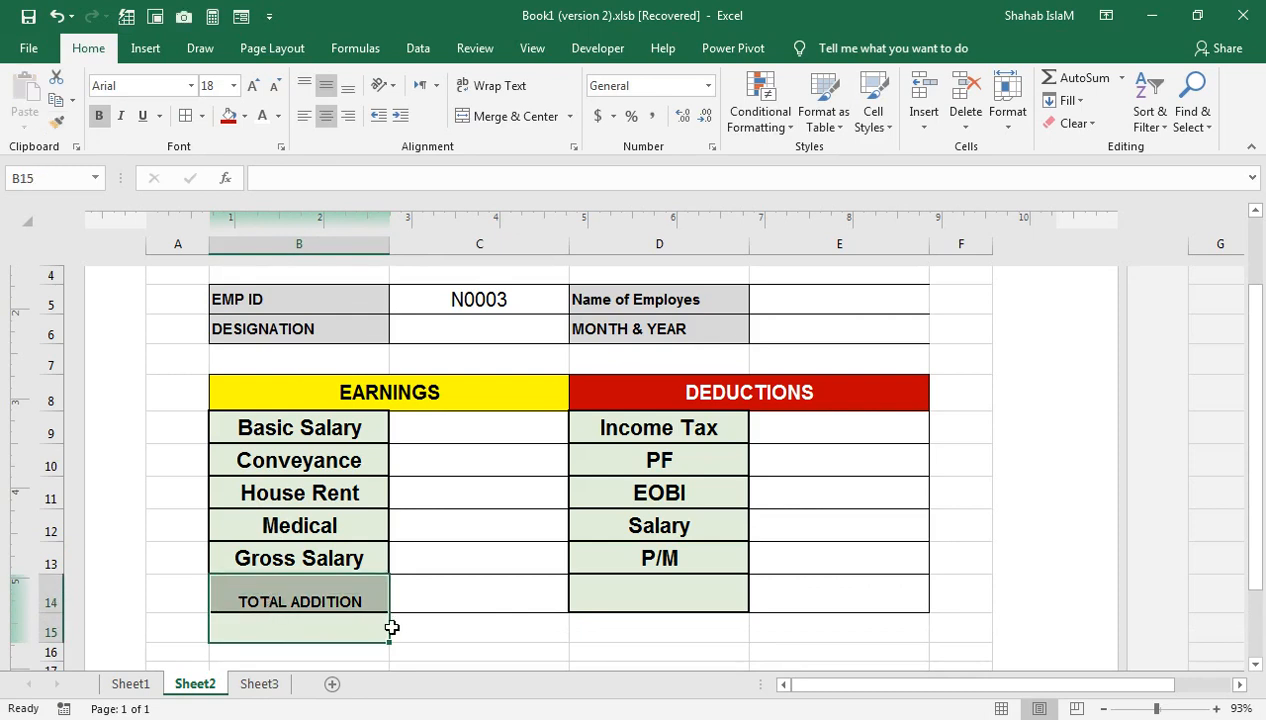
{"action": "key", "text": "ctrl+z"}
{"action": "left_click", "coordinate": [302, 600]}
Step: Copy the Gross Salary label's formatting onto B14 only and widen column B slightly to fit TOTAL ADDITION
{"action": "left_click", "coordinate": [311, 556]}
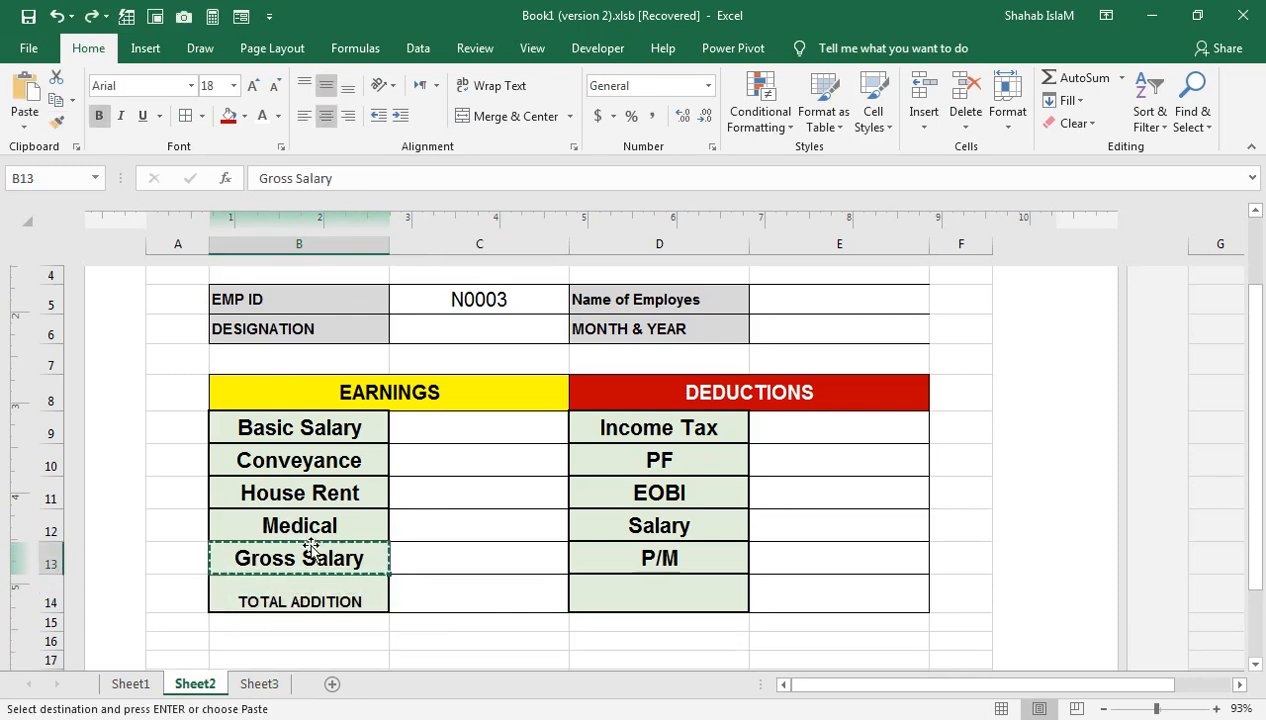
{"action": "left_click", "coordinate": [57, 121]}
{"action": "left_click", "coordinate": [278, 594]}
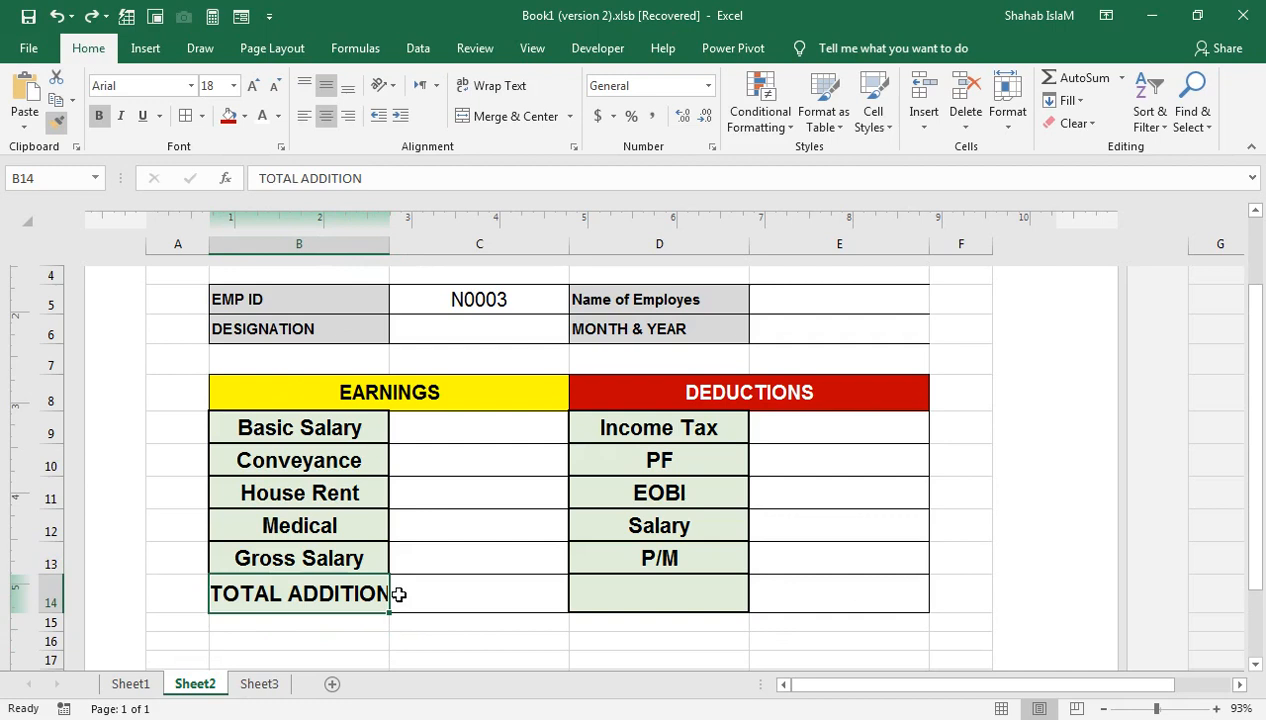
{"action": "left_click_drag", "start_coordinate": [392, 251], "coordinate": [398, 250]}
Step: Shorten the TOTAL ADDITION label in B14 to "T ADDITION"
{"action": "left_click", "coordinate": [630, 591]}
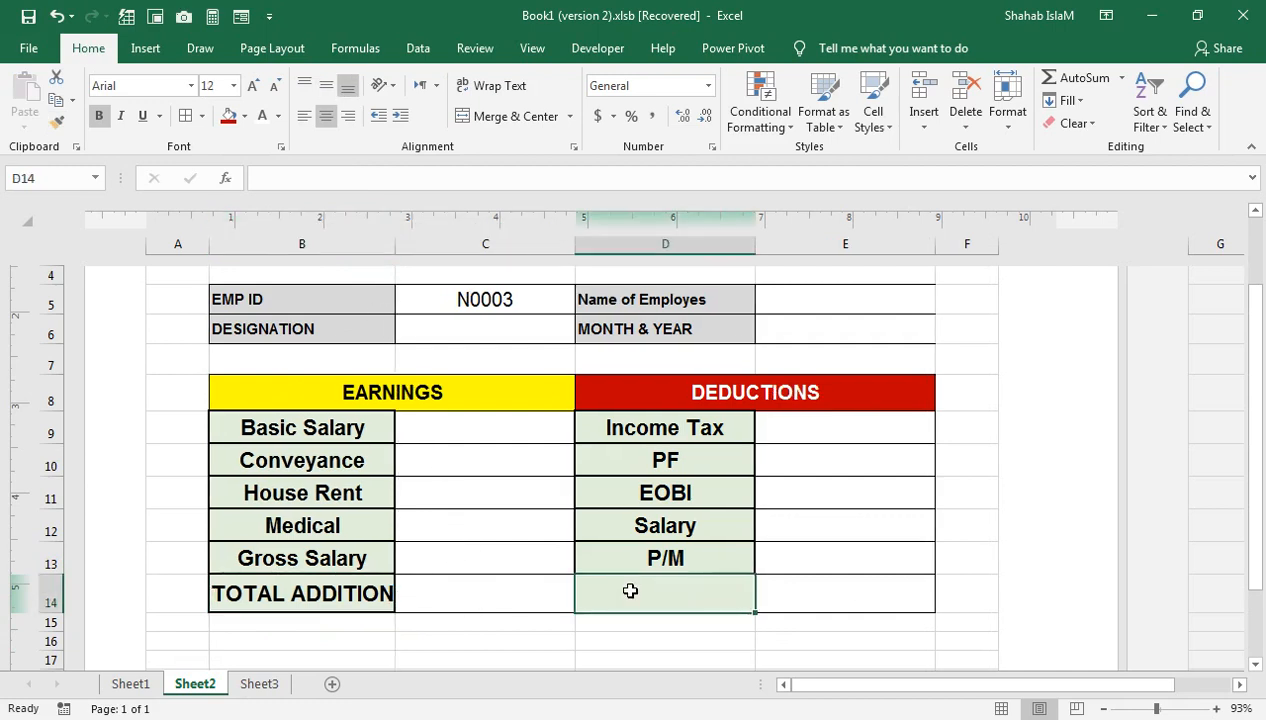
{"action": "key", "text": "Left"}
{"action": "key", "text": "Left"}
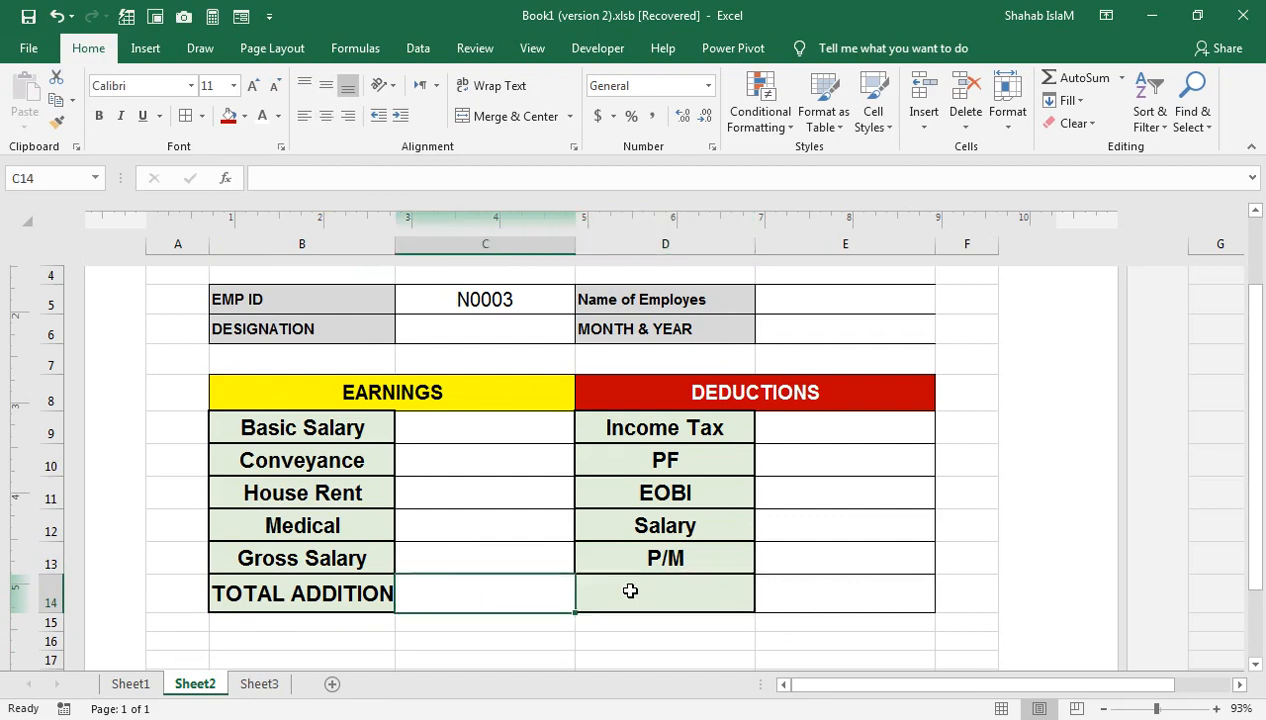
{"action": "key", "text": "F2"}
{"action": "key", "text": "BackSpace"}
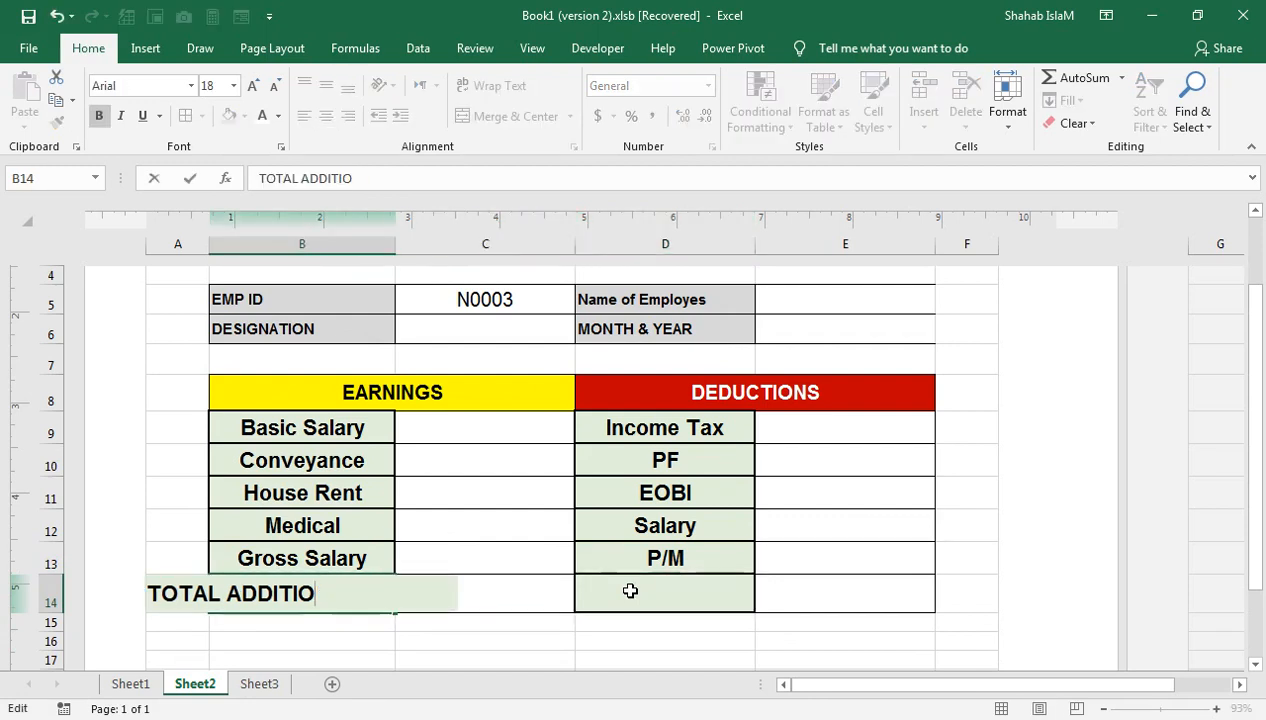
{"action": "key", "text": "ctrl+z"}
{"action": "key", "text": "BackSpace"}
{"action": "key", "text": "BackSpace"}
{"action": "key", "text": "BackSpace"}
{"action": "key", "text": "BackSpace"}
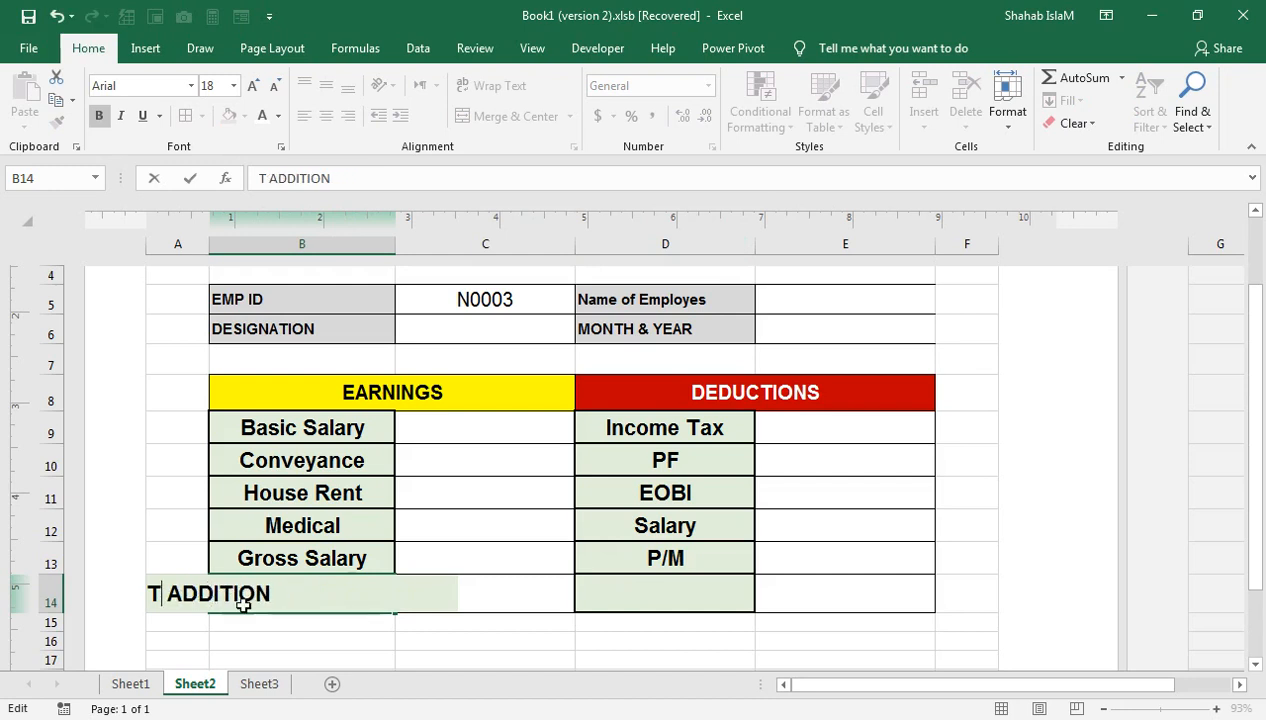
{"action": "key", "text": "Return"}
Step: Enter "T DEDUCTION" in D14 and copy the T ADDITION label's formatting onto it
{"action": "left_click", "coordinate": [585, 594]}
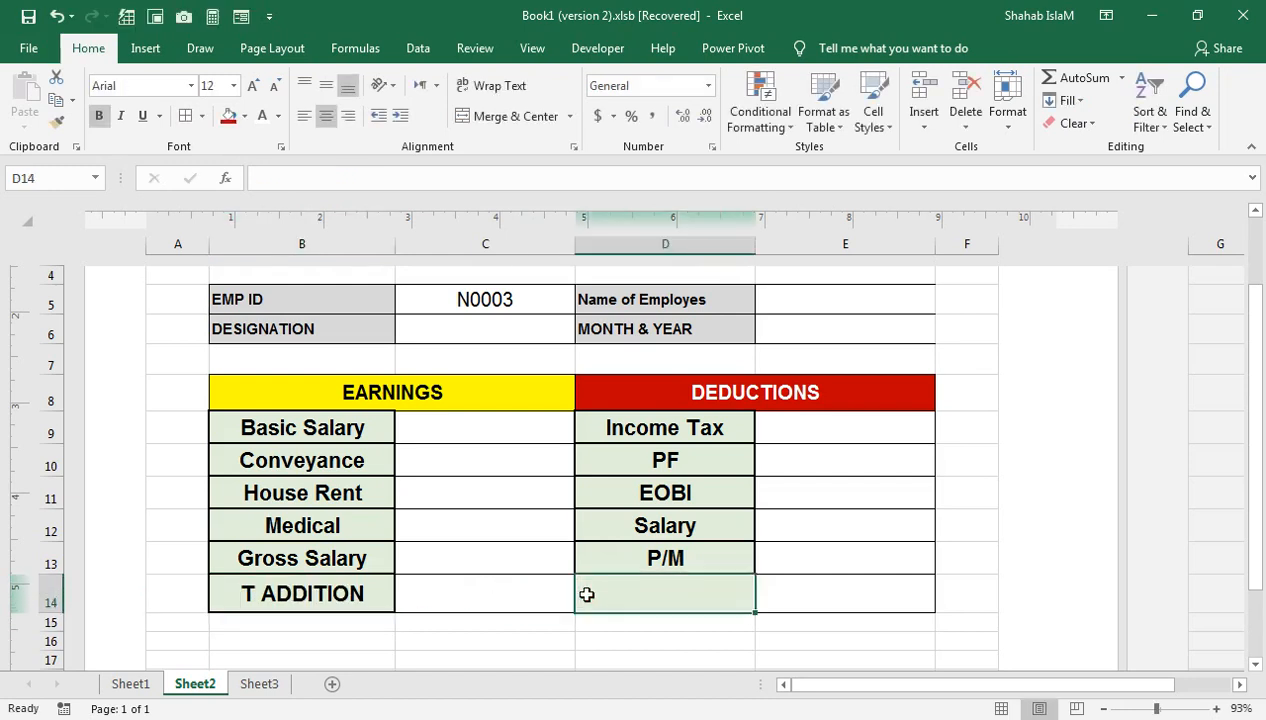
{"action": "type", "text": "T DEDUCTION"}
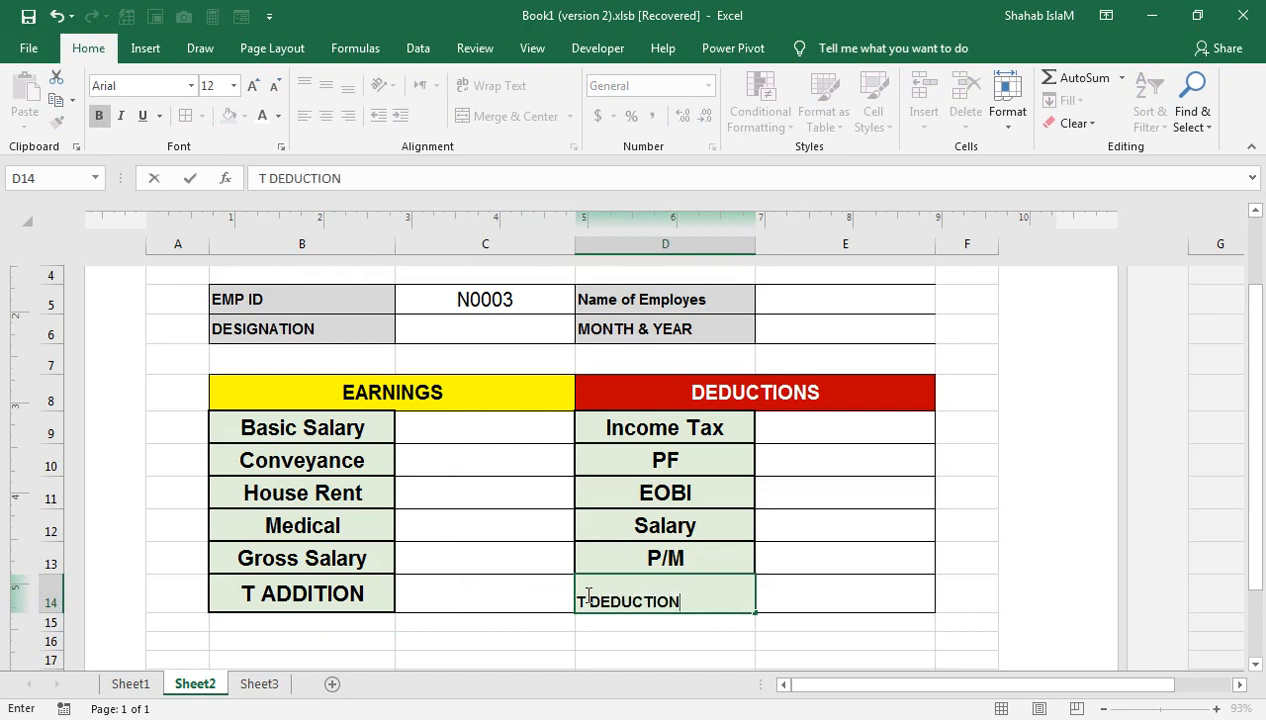
{"action": "key", "text": "Return"}
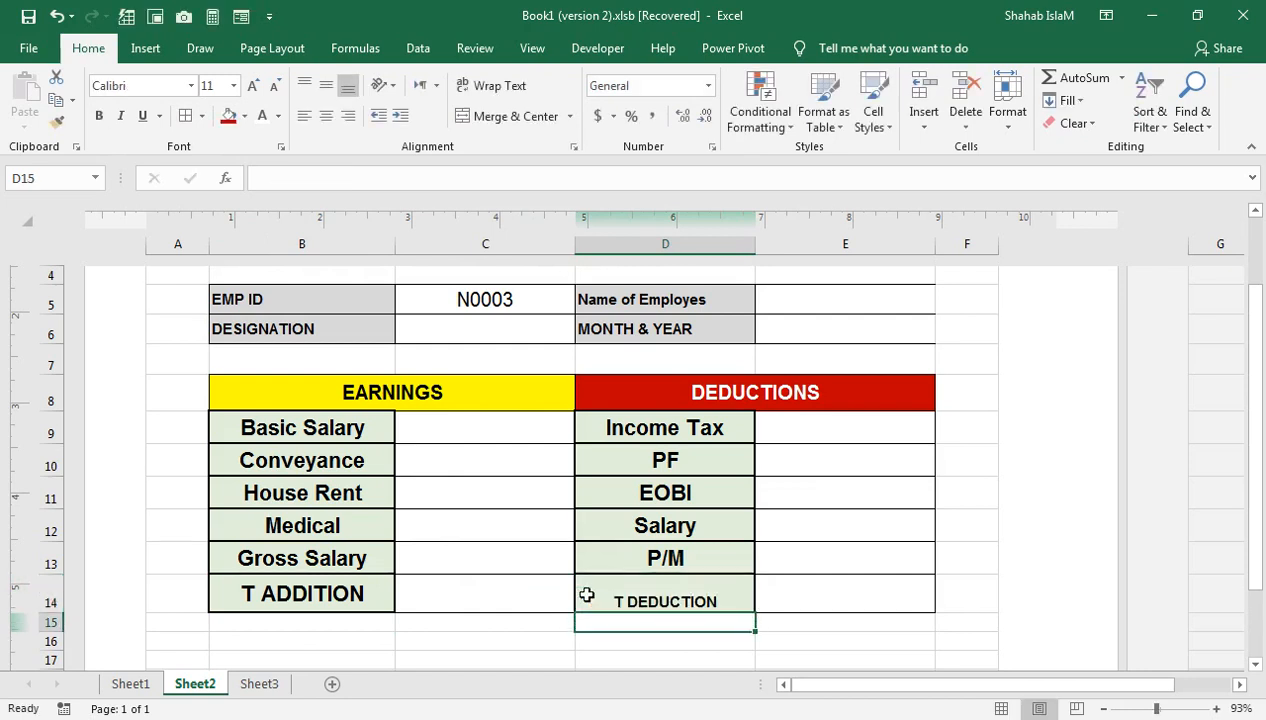
{"action": "left_click", "coordinate": [393, 576]}
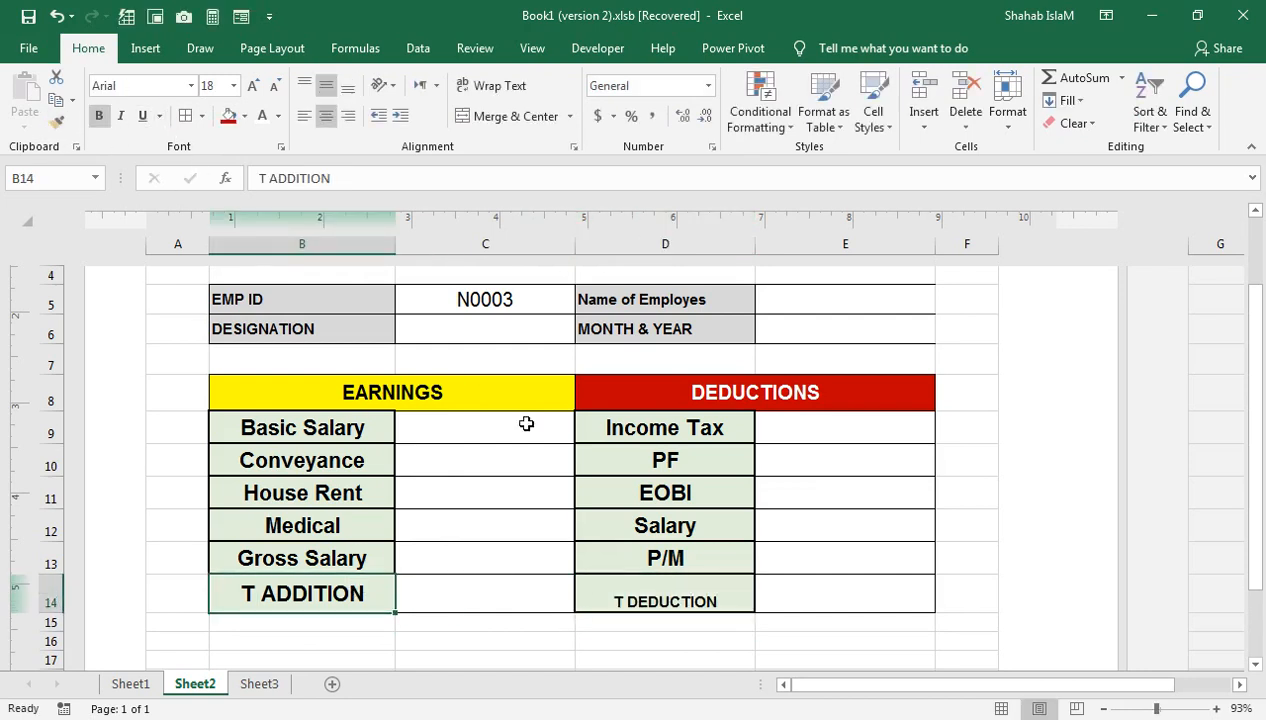
{"action": "left_click", "coordinate": [56, 121]}
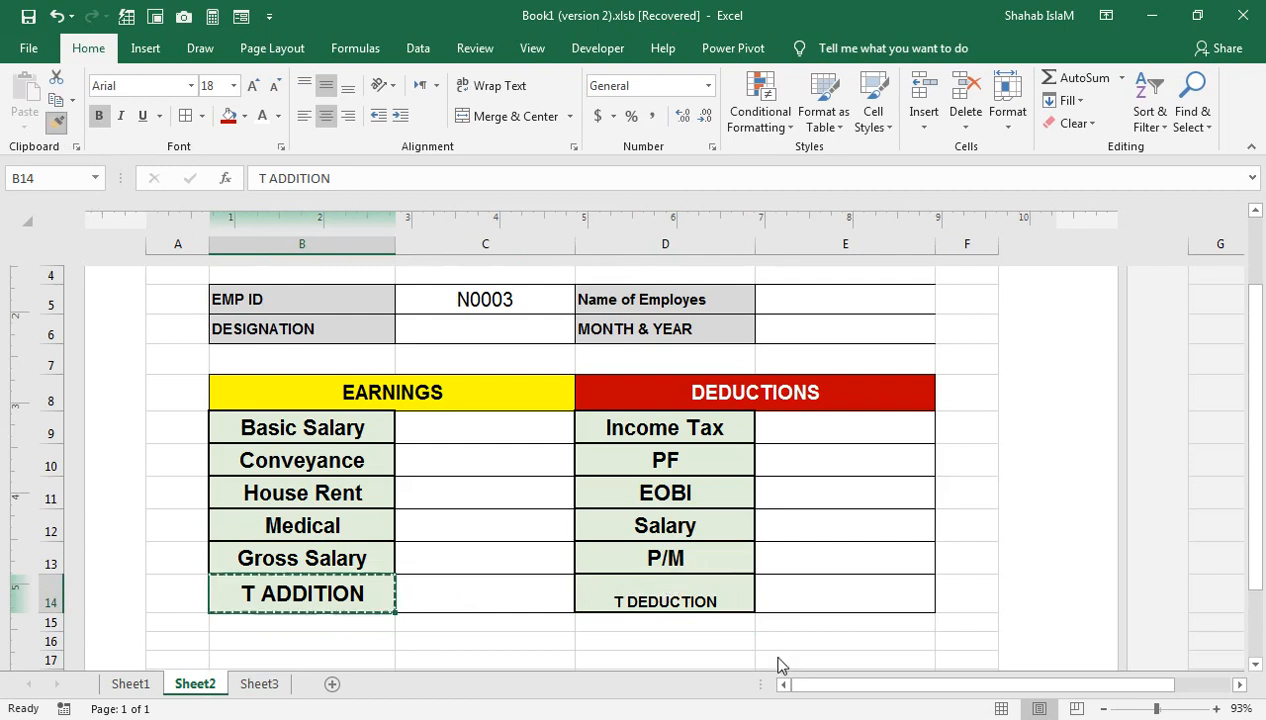
{"action": "left_click", "coordinate": [681, 598]}
Step: Give the T ADDITION and T DEDUCTION labels in B14 and D14 a dark red fill and white text
{"action": "left_click", "coordinate": [363, 598], "text": "ctrl"}
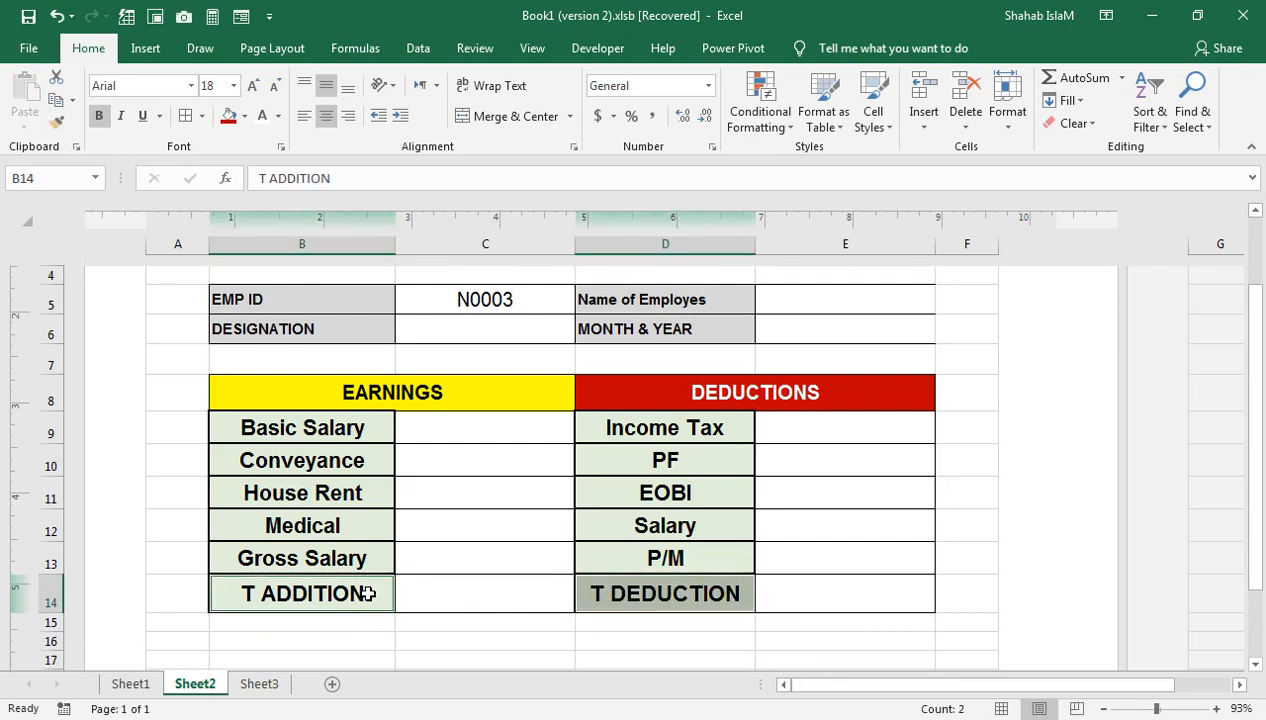
{"action": "left_click", "coordinate": [244, 116]}
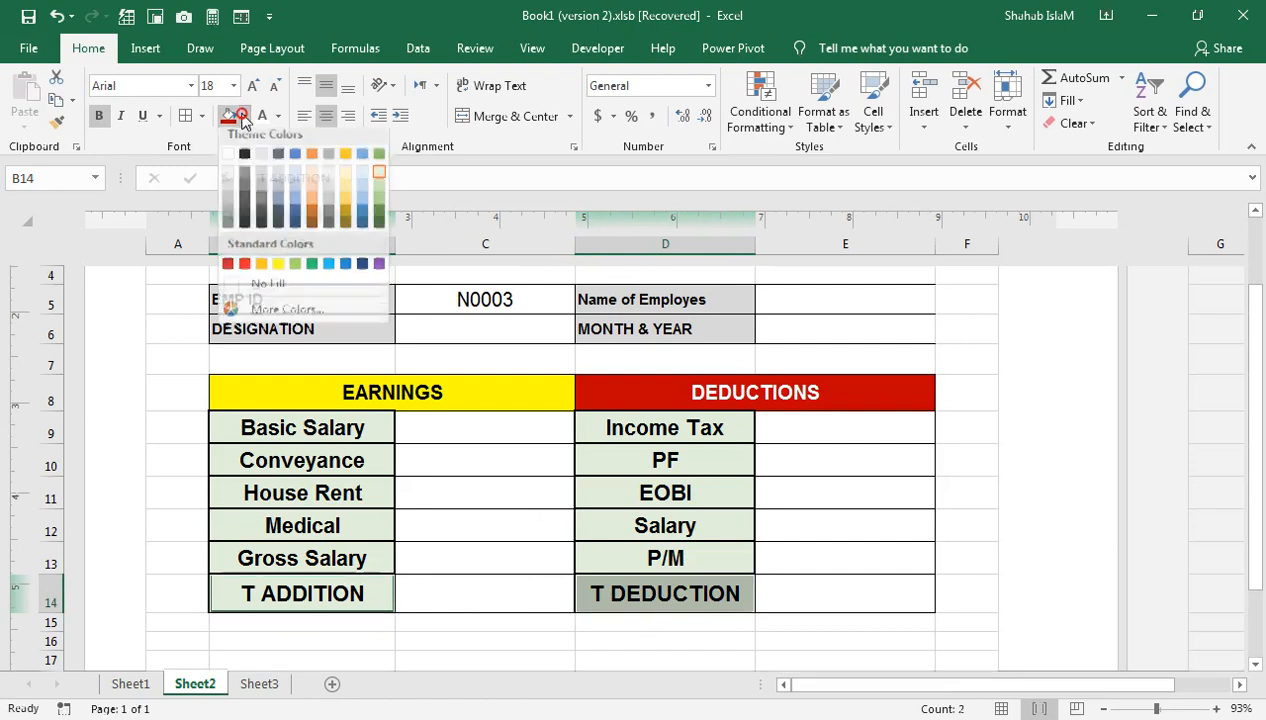
{"action": "left_click", "coordinate": [232, 117]}
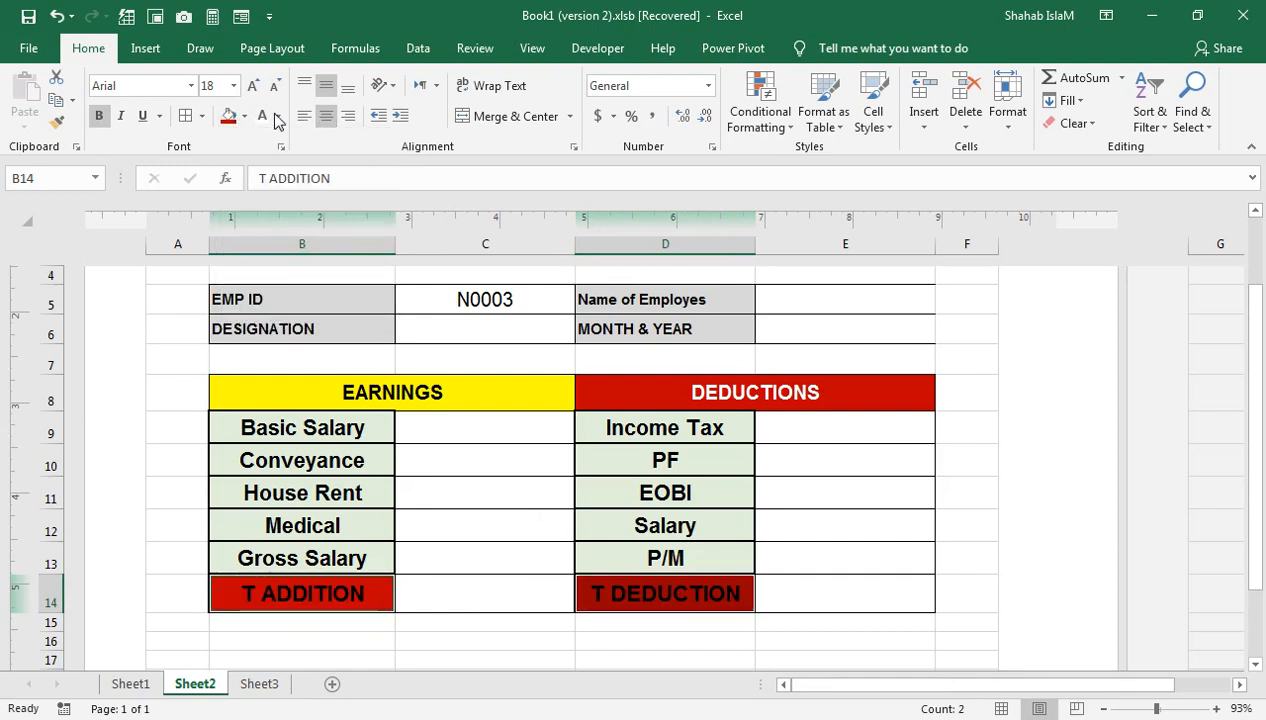
{"action": "left_click", "coordinate": [650, 524]}
{"action": "left_click", "coordinate": [807, 427]}
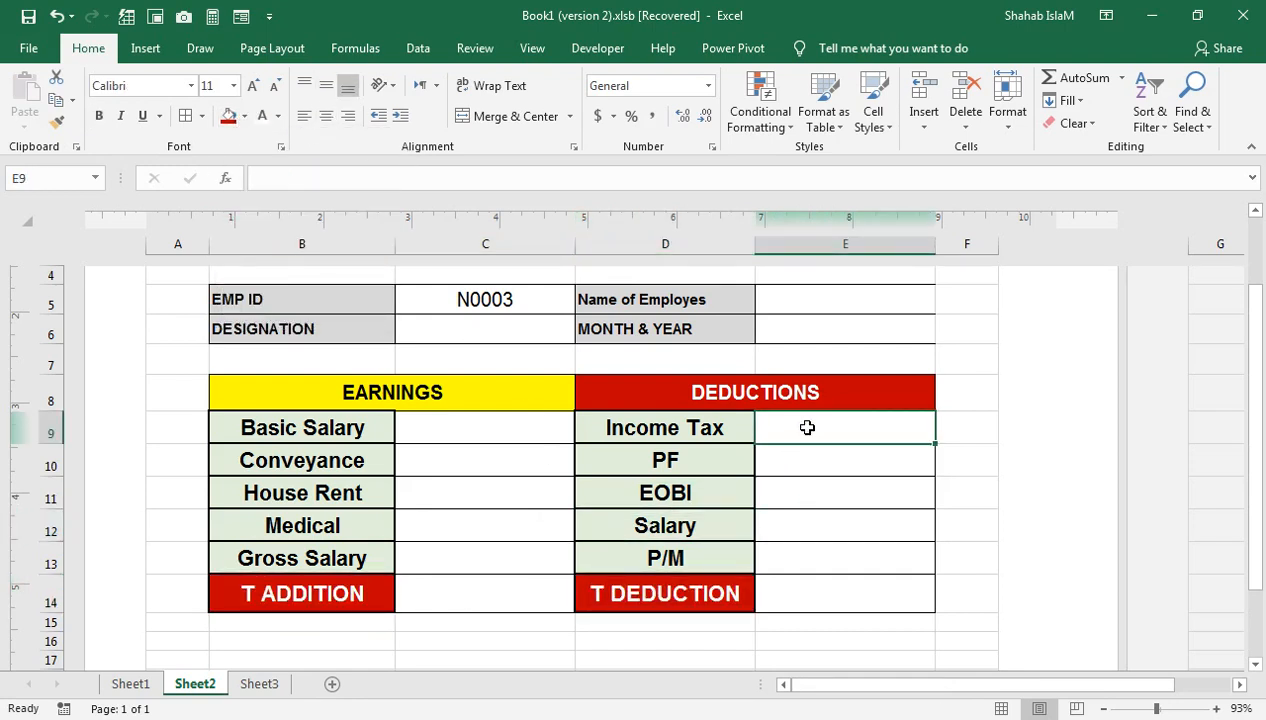
Step: Try to merge and center the range B15:E16 below the totals row
{"action": "left_click_drag", "start_coordinate": [742, 597], "coordinate": [783, 593]}
{"action": "left_click", "coordinate": [783, 593]}
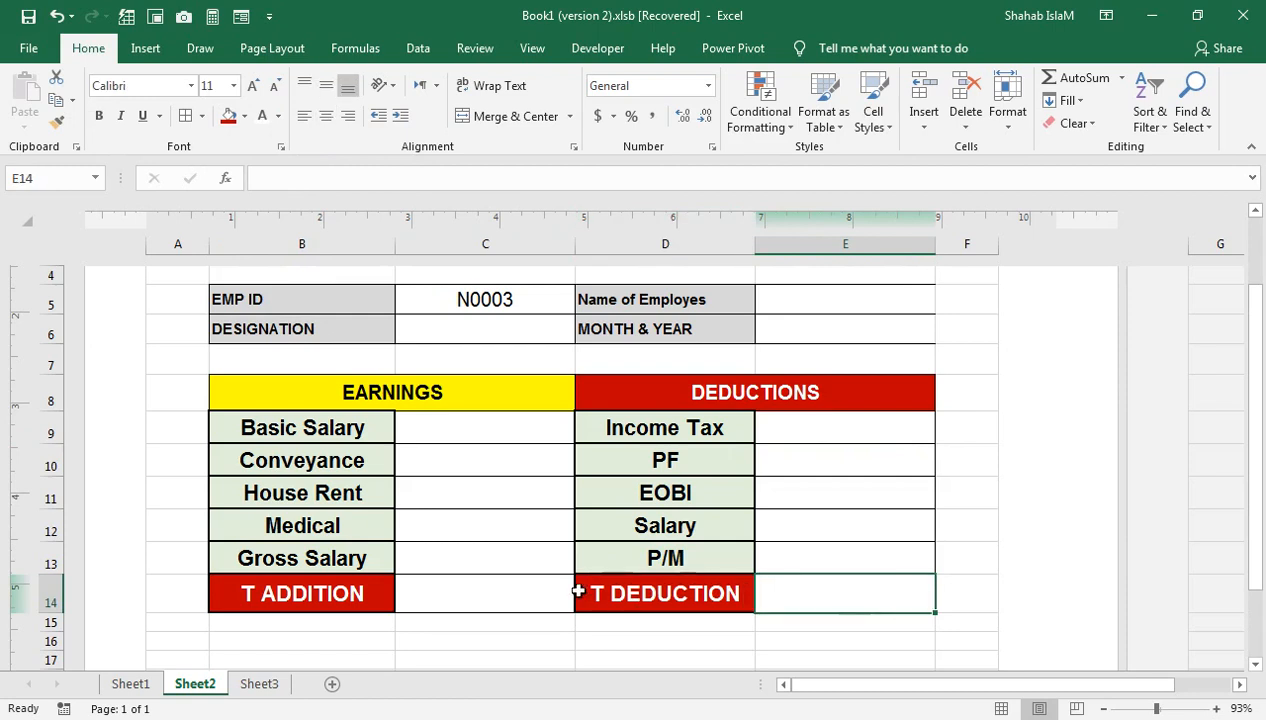
{"action": "left_click", "coordinate": [519, 591], "text": "ctrl"}
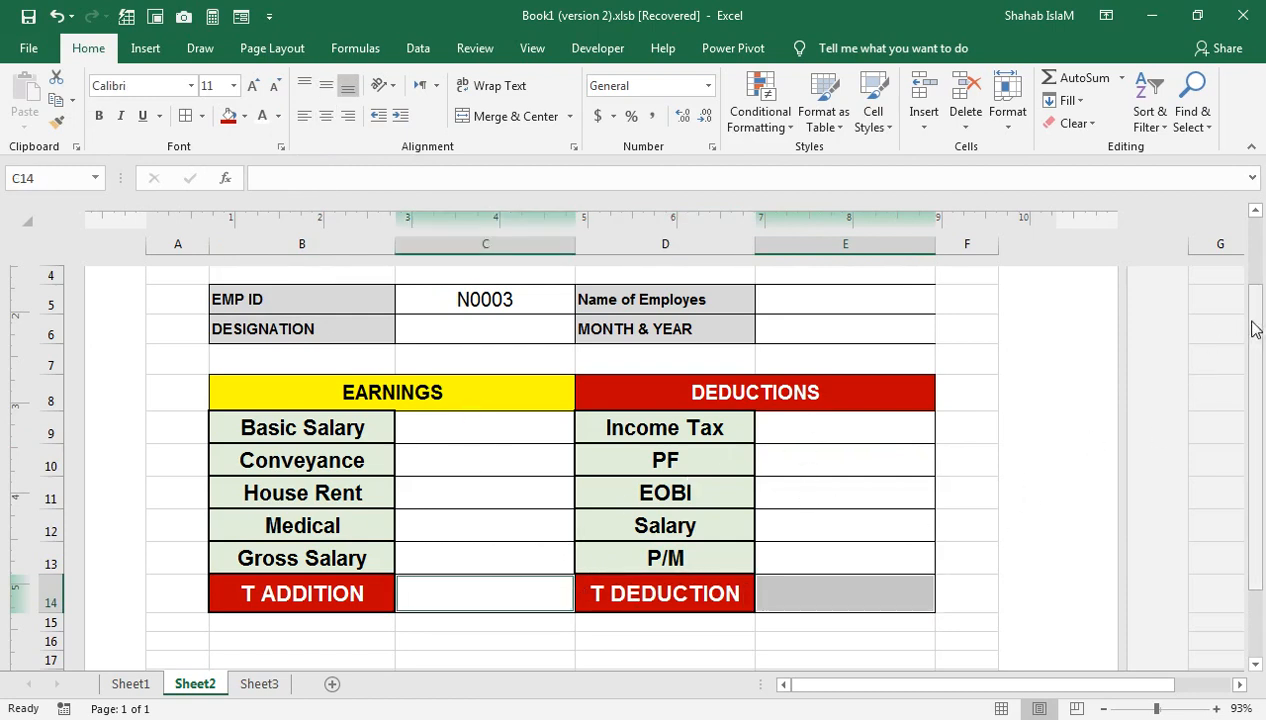
{"action": "left_click_drag", "start_coordinate": [842, 616], "coordinate": [370, 632]}
{"action": "left_click", "coordinate": [510, 116]}
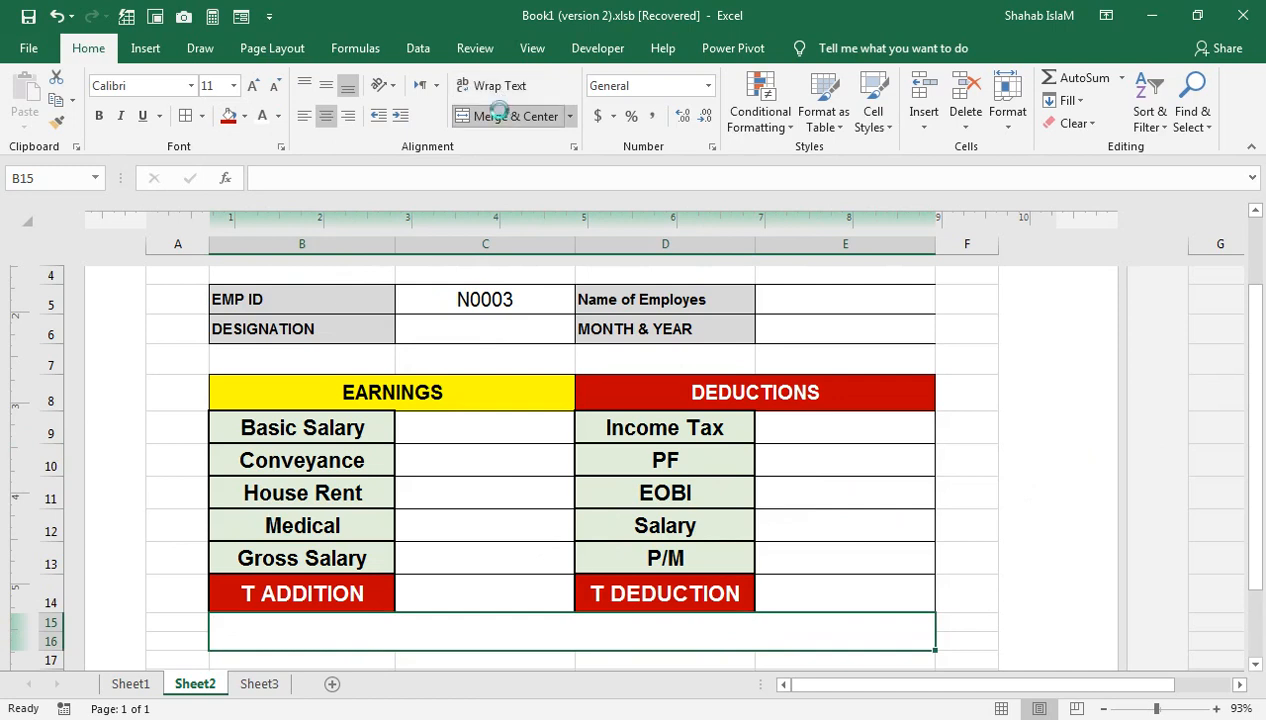
{"action": "left_click", "coordinate": [511, 117]}
Step: Merge B15:D16 and E15:E16 into separate cells and apply thick outside borders around B15:E16
{"action": "left_click_drag", "start_coordinate": [704, 620], "coordinate": [367, 632]}
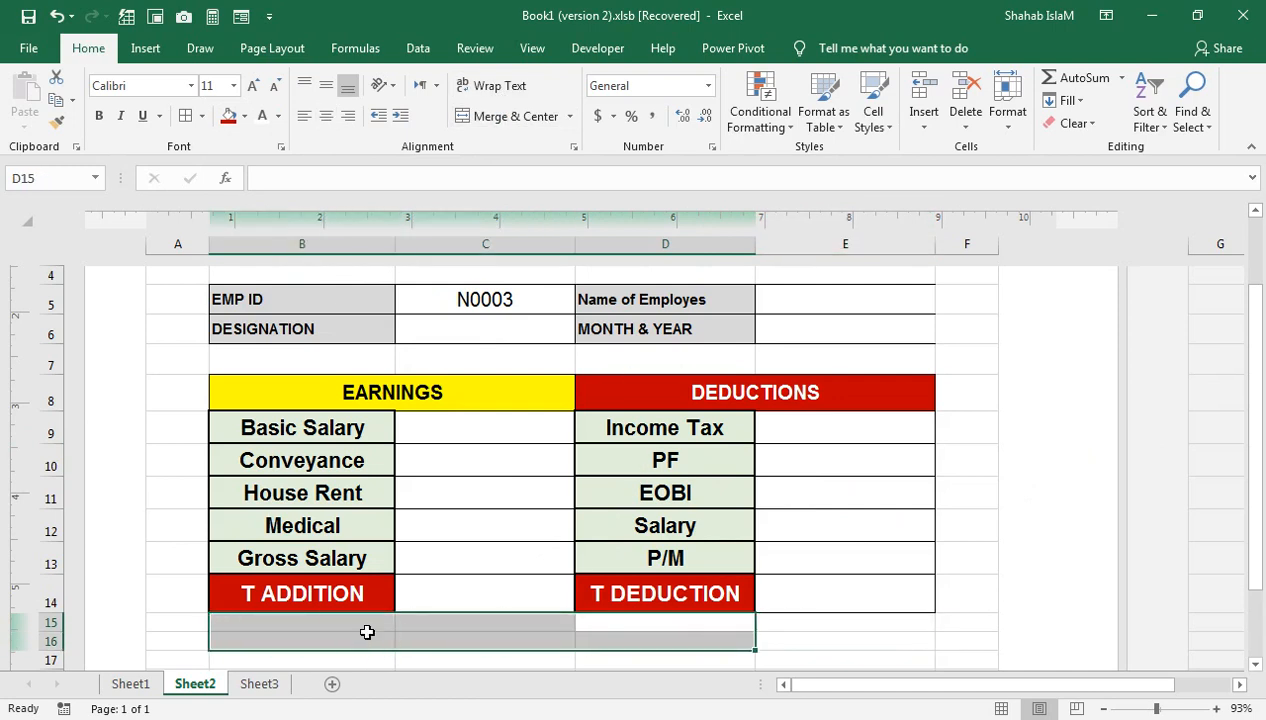
{"action": "left_click", "coordinate": [511, 117]}
{"action": "left_click_drag", "start_coordinate": [820, 624], "coordinate": [383, 635]}
{"action": "left_click", "coordinate": [201, 116]}
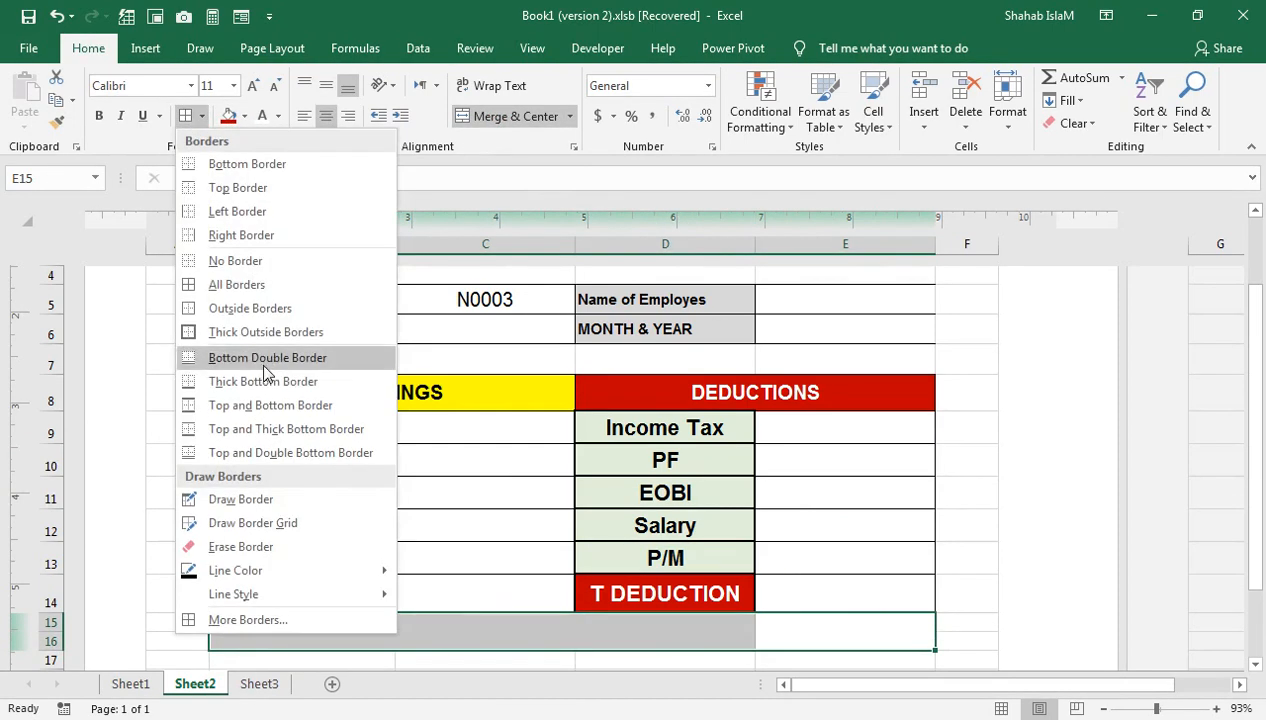
{"action": "left_click", "coordinate": [262, 333]}
Step: Enter "NET SALARY" in the merged cell B15:D16
{"action": "left_click", "coordinate": [610, 628]}
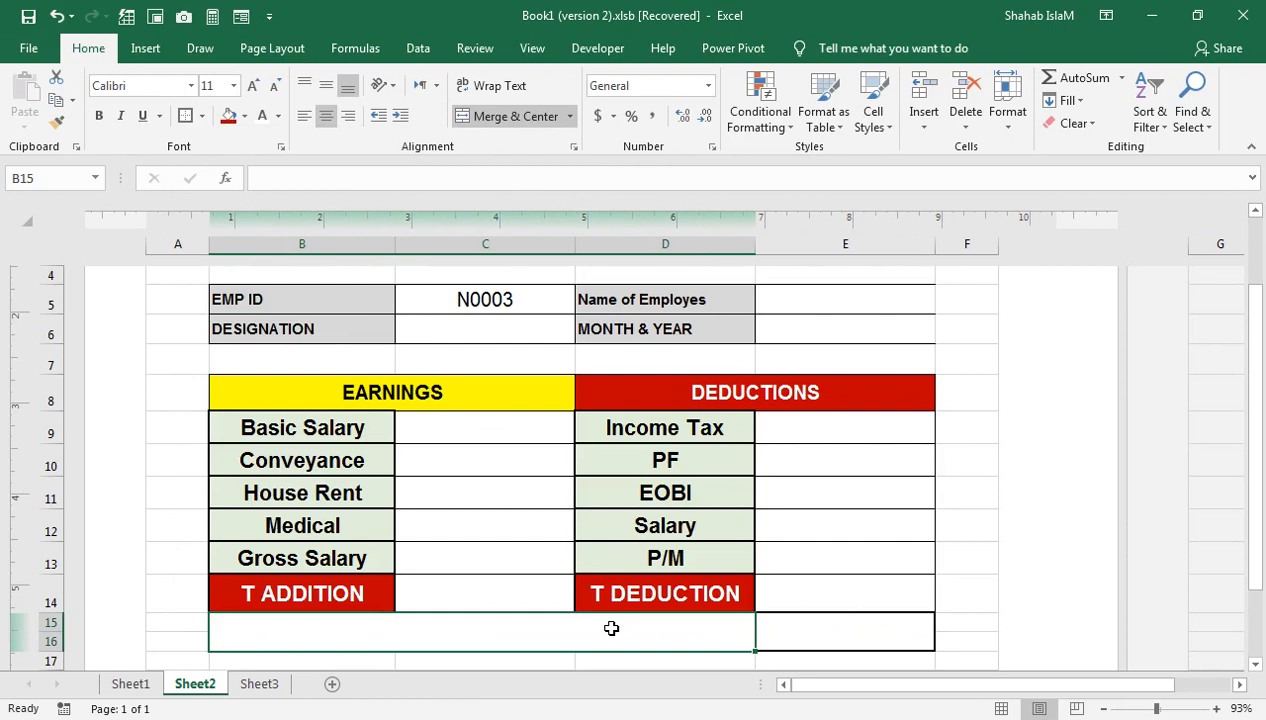
{"action": "type", "text": "NET SALARY"}
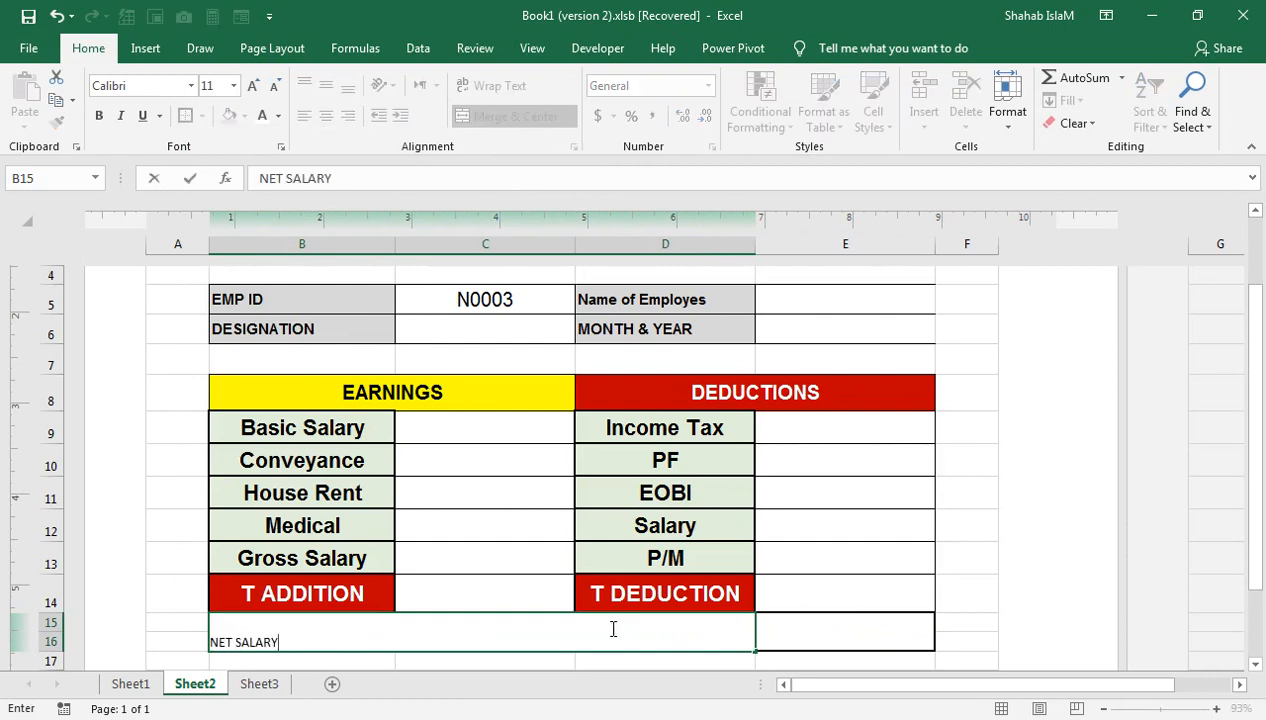
{"action": "left_click", "coordinate": [500, 582]}
Step: Middle-align the NET SALARY label vertically and increase its font size to 20
{"action": "left_click", "coordinate": [460, 632]}
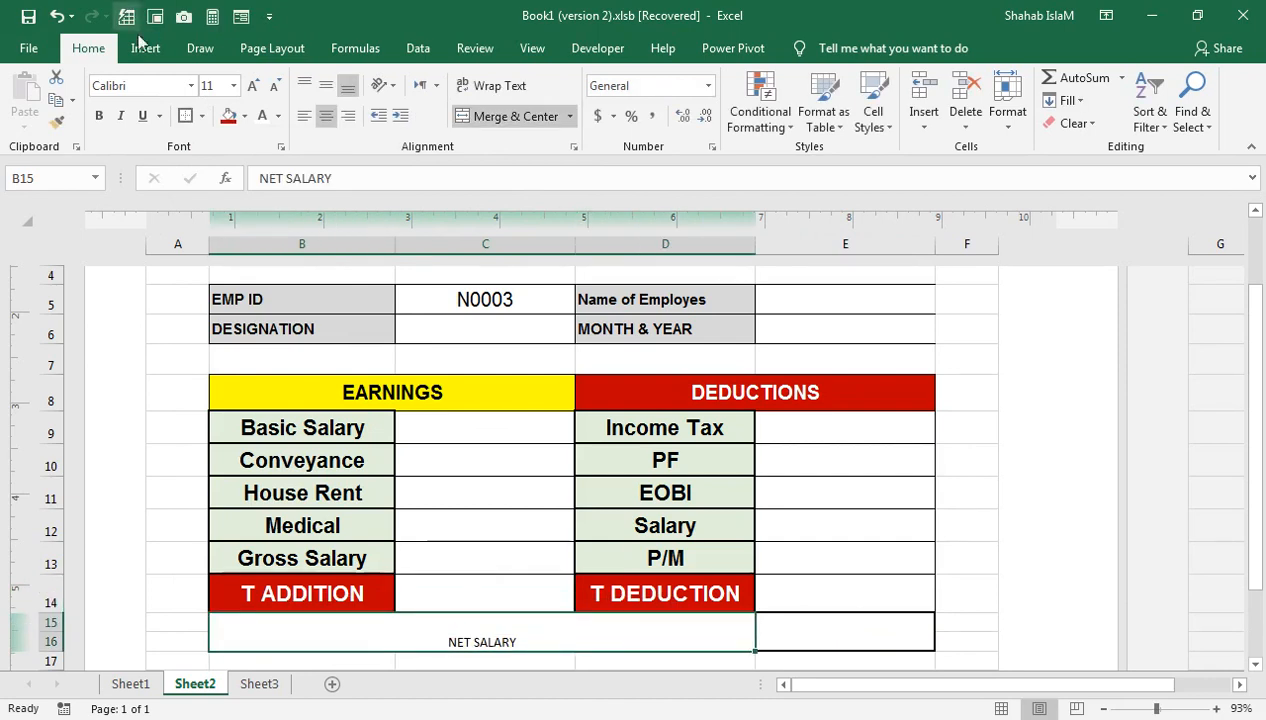
{"action": "left_click", "coordinate": [326, 85]}
{"action": "left_click", "coordinate": [253, 86]}
{"action": "left_click", "coordinate": [253, 86]}
{"action": "left_click", "coordinate": [253, 86]}
{"action": "left_click", "coordinate": [254, 87]}
{"action": "left_click", "coordinate": [254, 87]}
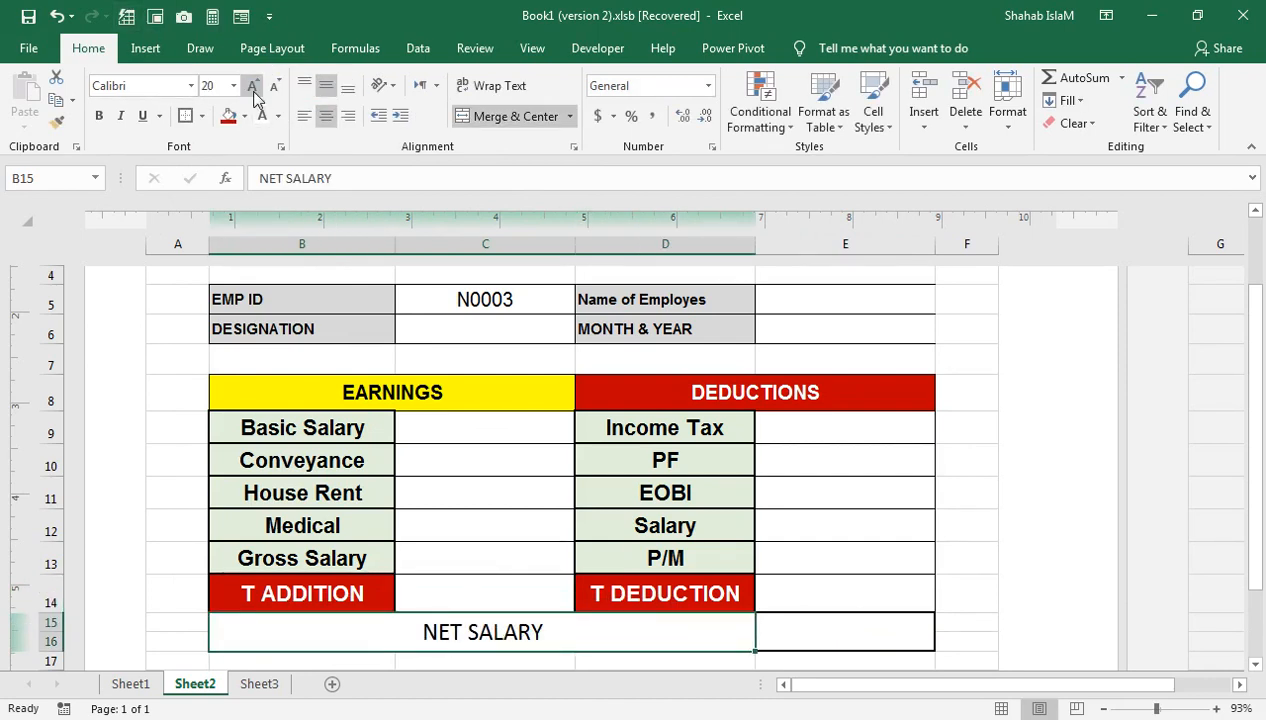
Step: Right-align the NET SALARY label, make it bold and set its font to Arial Black
{"action": "left_click", "coordinate": [347, 116]}
{"action": "left_click", "coordinate": [99, 116]}
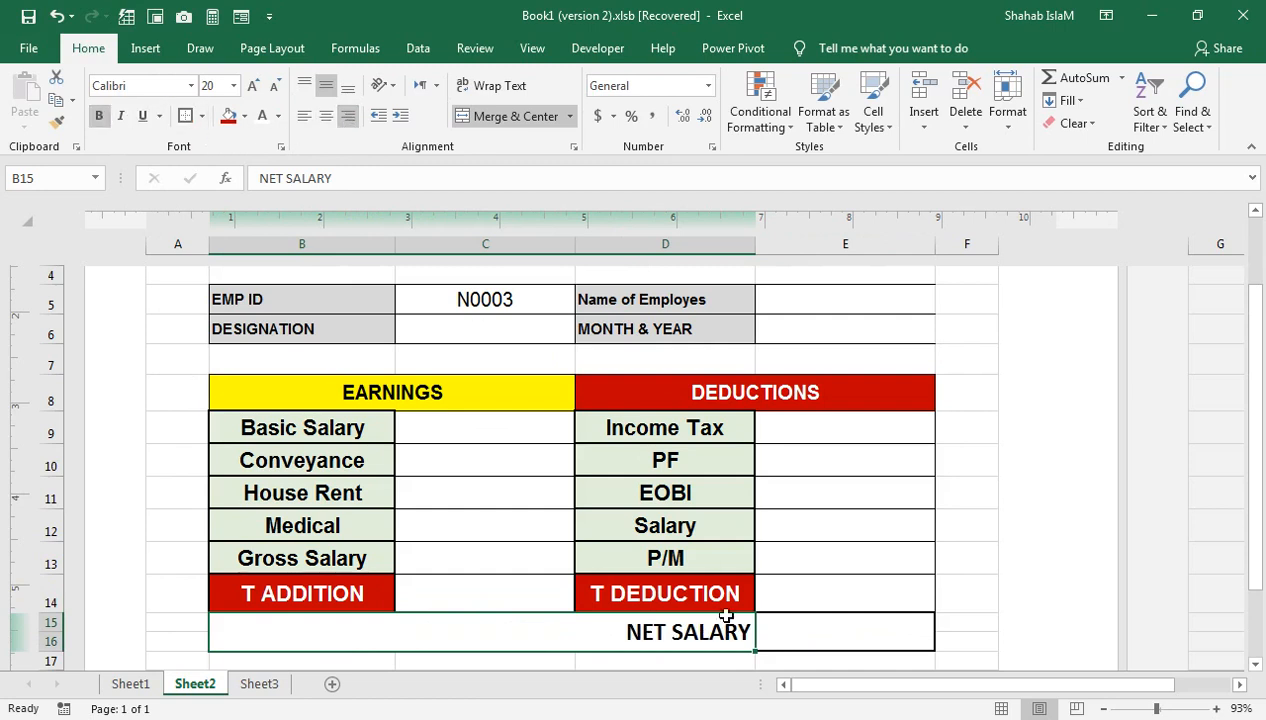
{"action": "left_click", "coordinate": [191, 86]}
{"action": "left_click", "coordinate": [362, 158]}
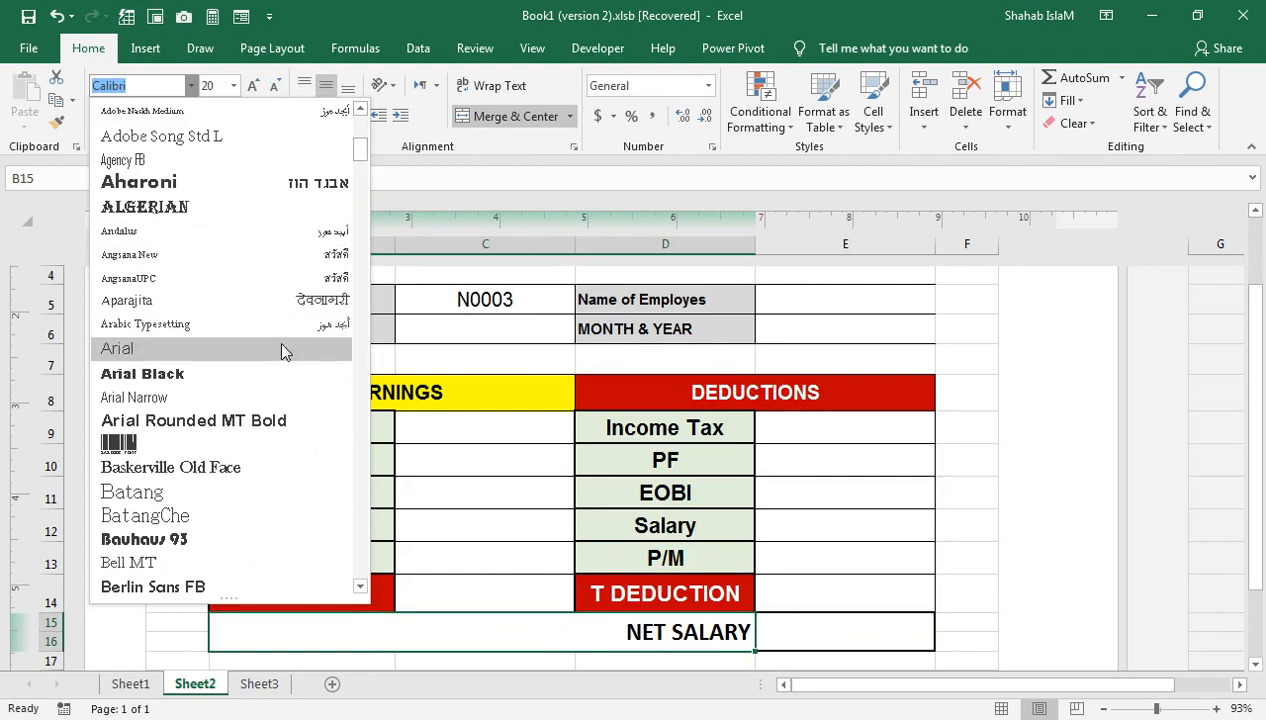
{"action": "left_click", "coordinate": [278, 372]}
{"action": "left_click", "coordinate": [834, 640]}
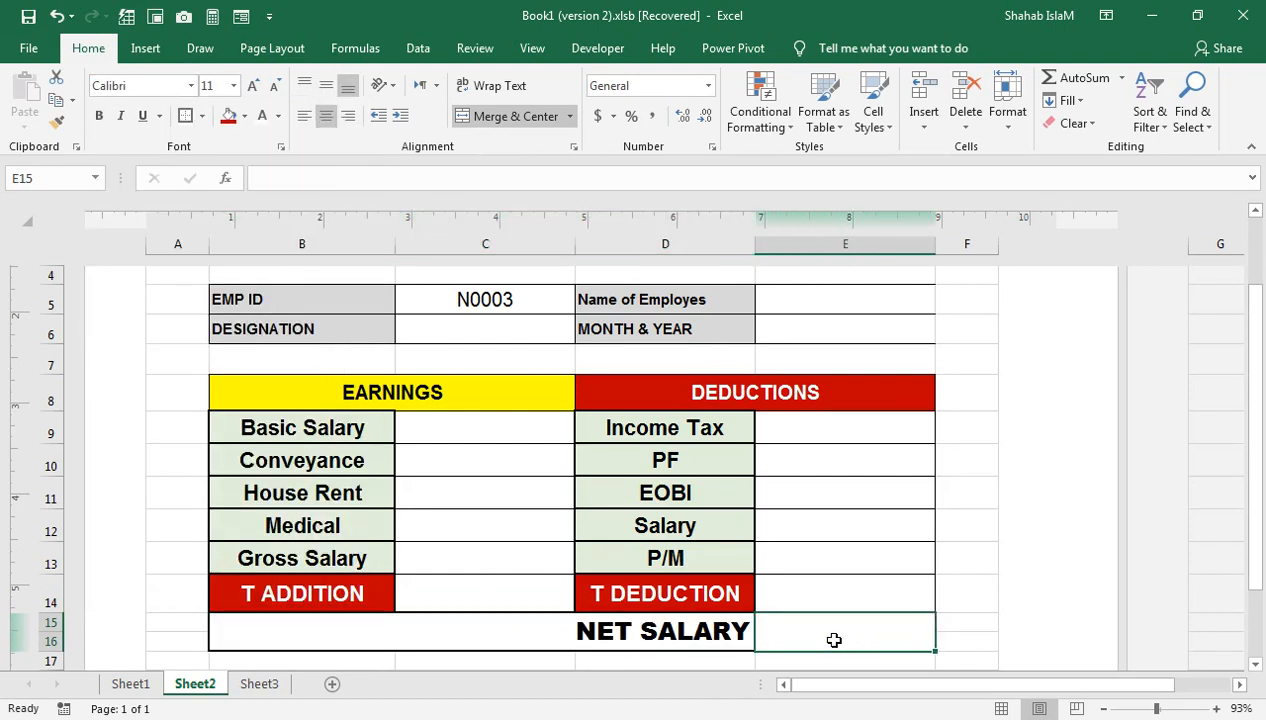
Step: Copy the Basic Salary label's formatting onto the employee detail labels in B5:B6 and D5:D6
{"action": "left_click", "coordinate": [368, 442]}
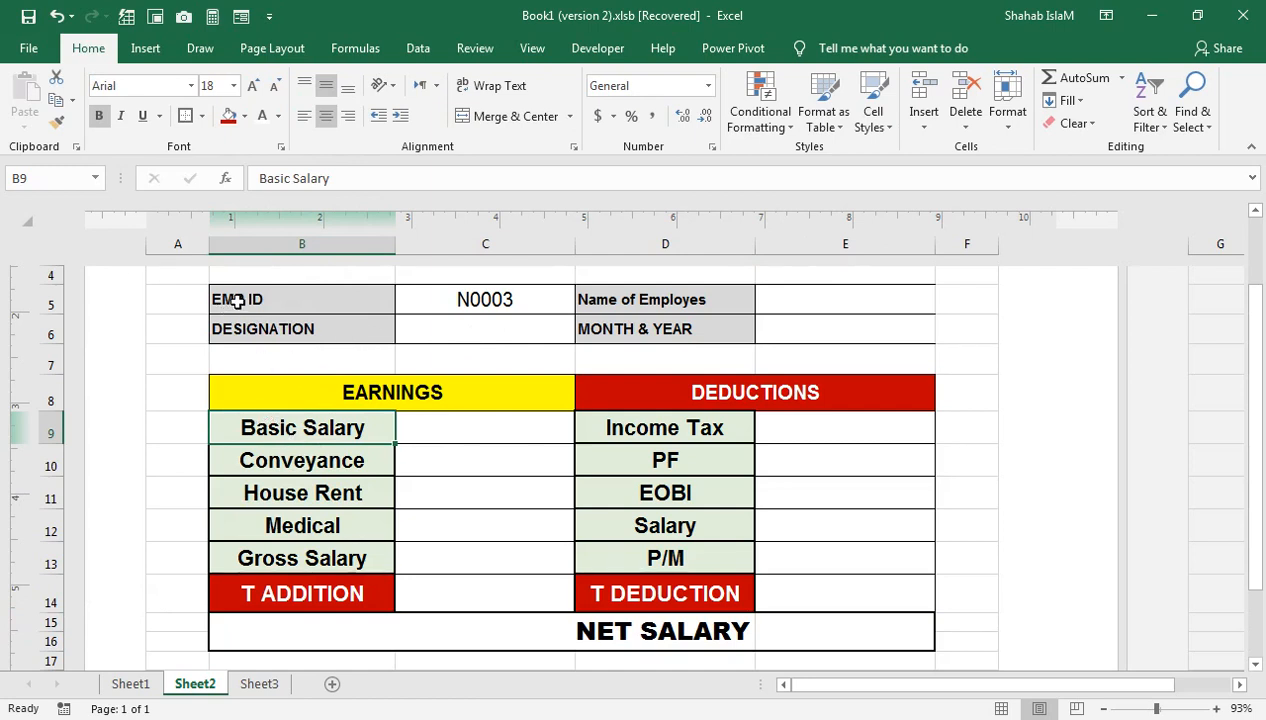
{"action": "left_click", "coordinate": [57, 121]}
{"action": "left_click", "coordinate": [312, 302]}
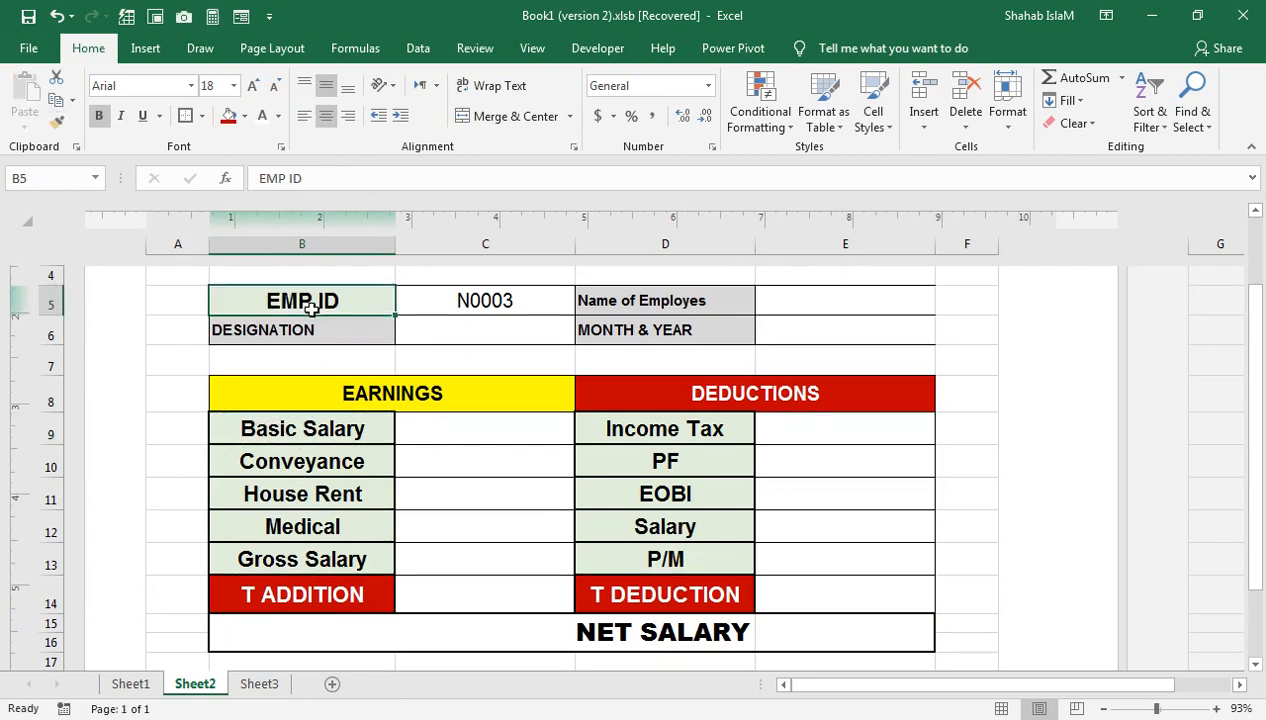
{"action": "left_click", "coordinate": [57, 121]}
{"action": "left_click", "coordinate": [318, 332]}
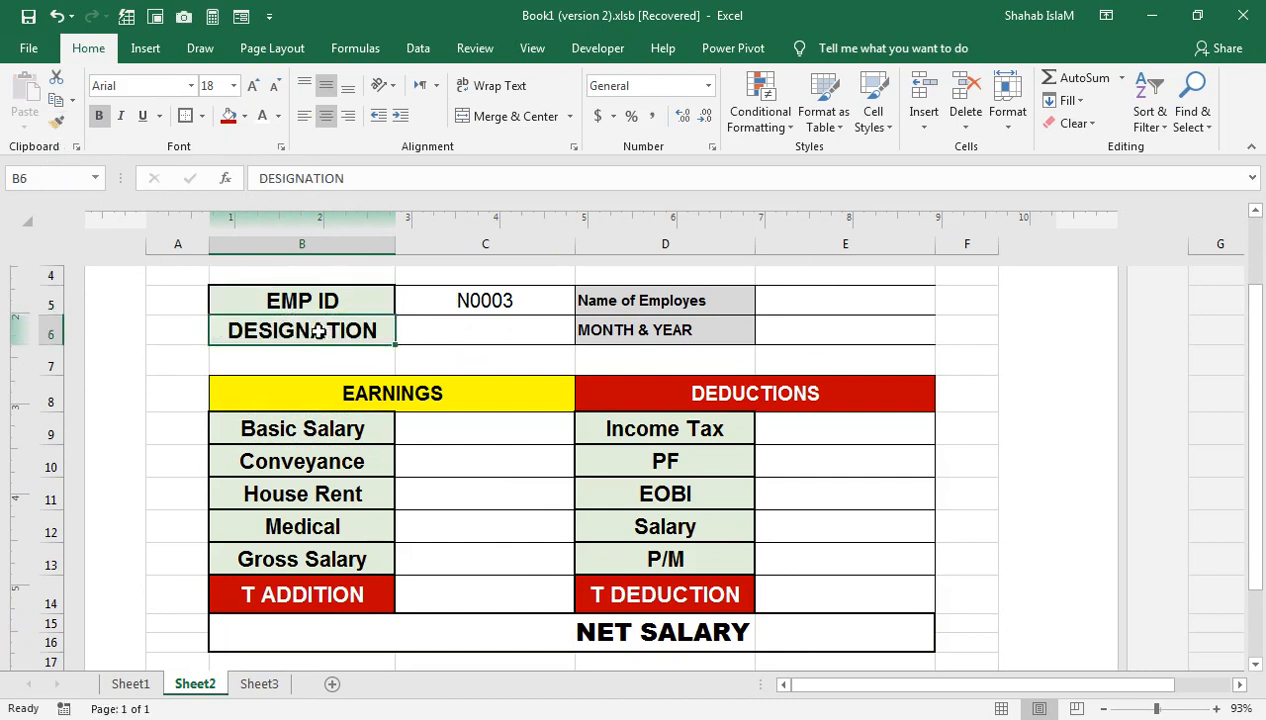
{"action": "left_click", "coordinate": [57, 121]}
{"action": "left_click", "coordinate": [664, 306]}
{"action": "left_click_drag", "start_coordinate": [664, 306], "coordinate": [658, 326]}
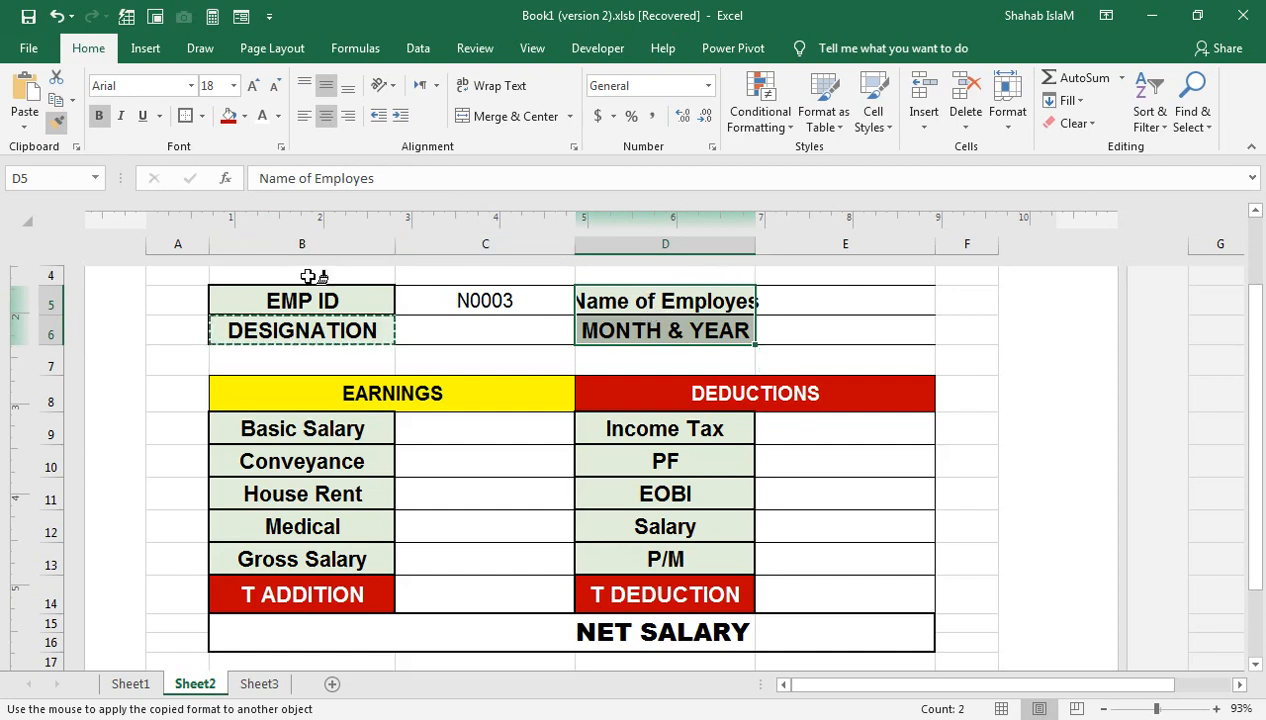
{"action": "left_click", "coordinate": [59, 123]}
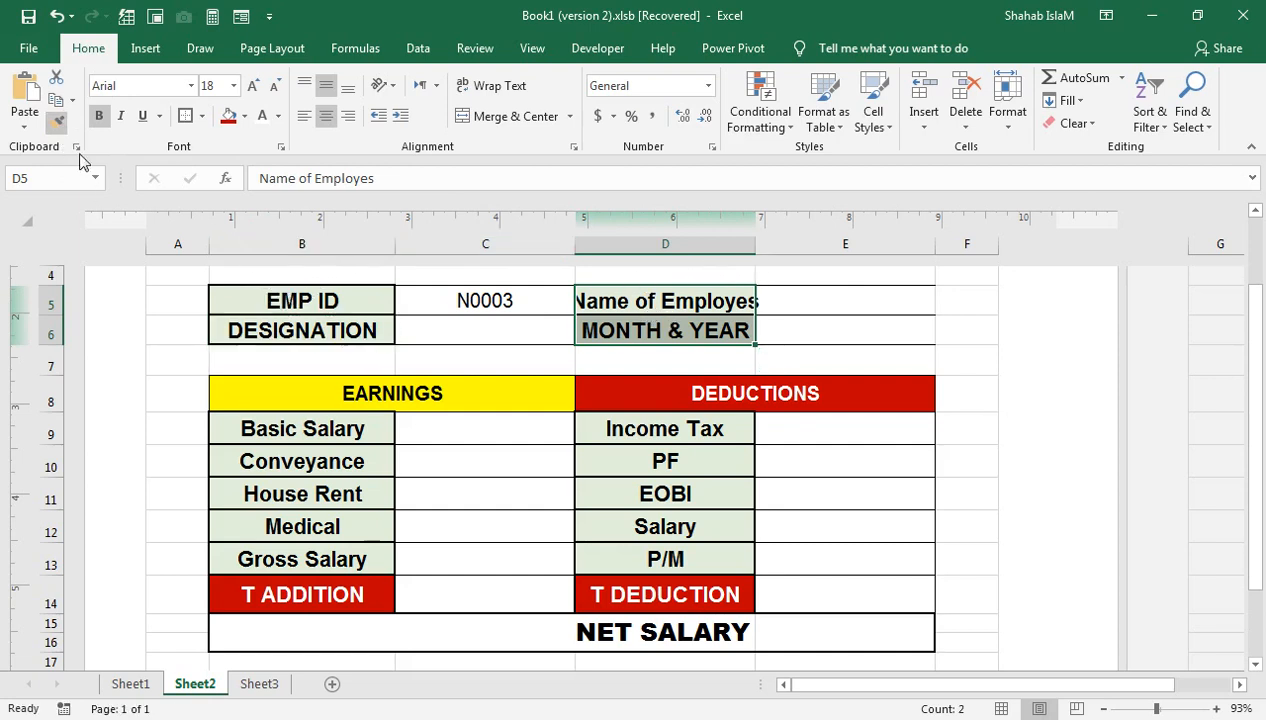
Step: Left-align the employee detail labels in B5:B6 and D5:D6
{"action": "left_click", "coordinate": [268, 299]}
{"action": "left_click", "coordinate": [302, 330], "text": "ctrl"}
{"action": "left_click", "coordinate": [608, 323], "text": "ctrl"}
{"action": "left_click", "coordinate": [613, 303], "text": "ctrl"}
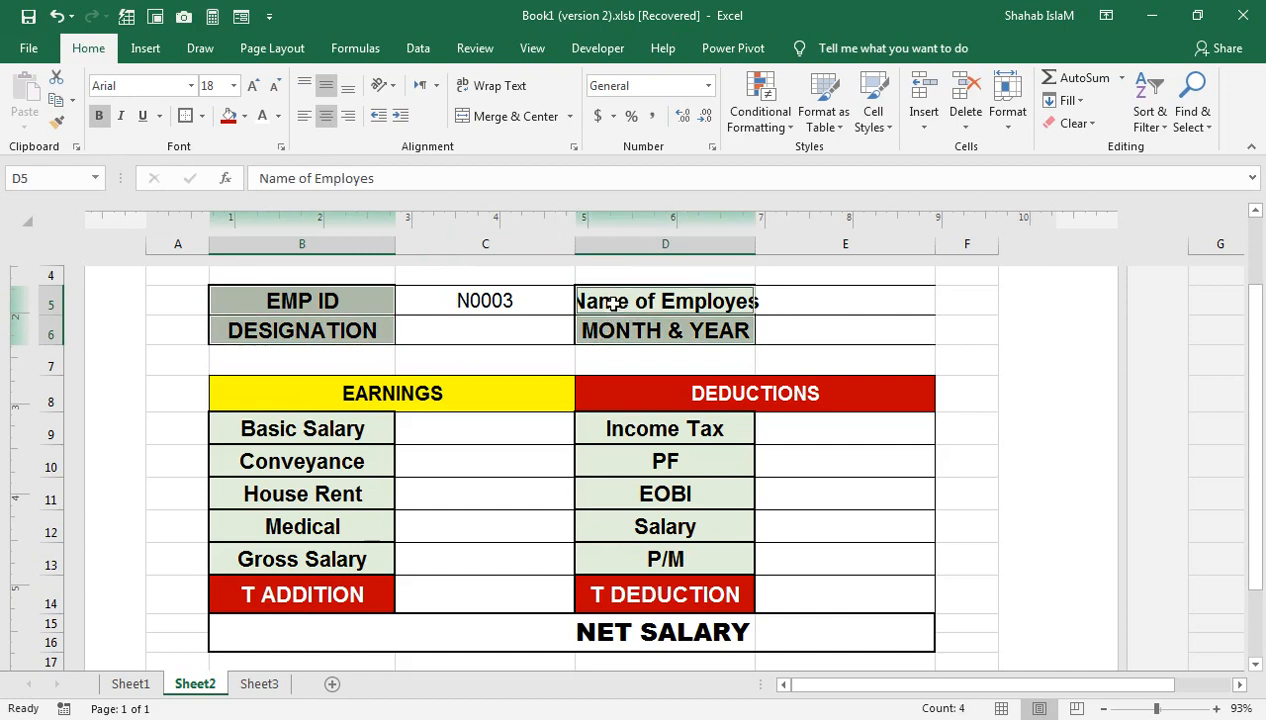
{"action": "left_click", "coordinate": [304, 118]}
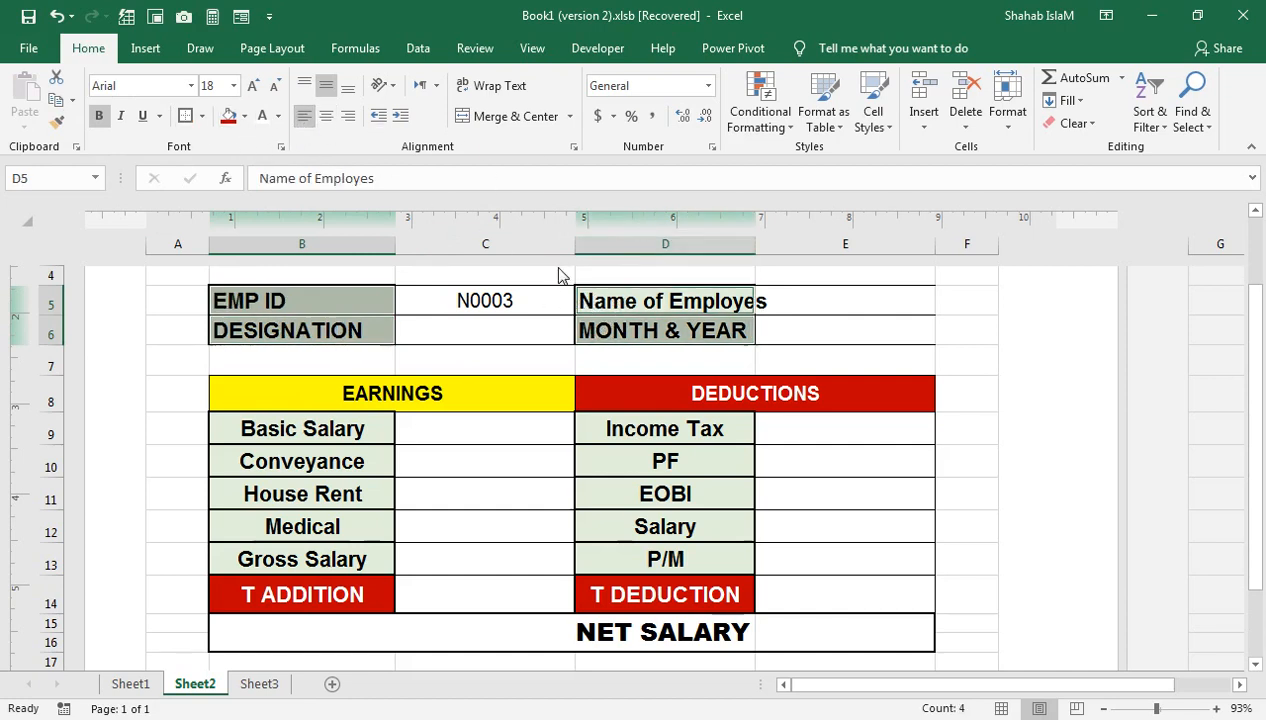
Step: Open the fill colour choices for the employee detail labels in B5:B6 and D5:D6
{"action": "left_click", "coordinate": [244, 116]}
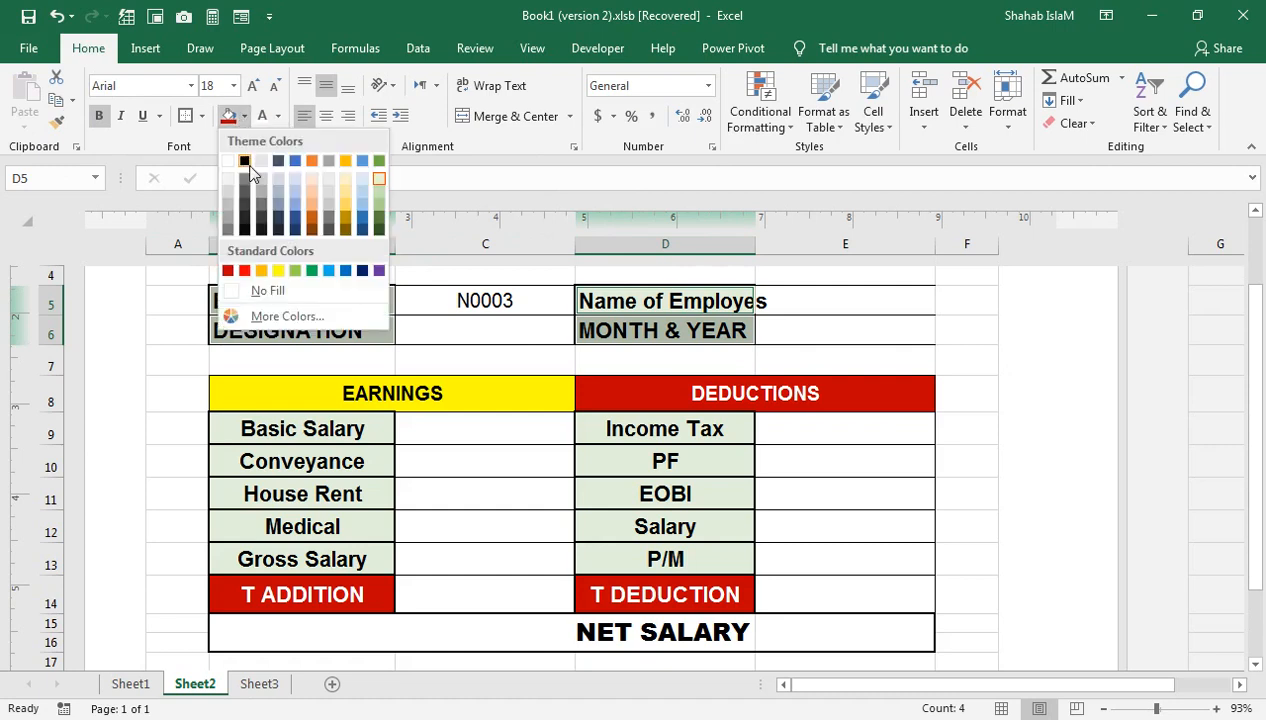
Step: Give the labels in B5:B6 and D5:D6 a black fill and white text, and reduce the Name of Employes label to size 16
{"action": "left_click", "coordinate": [247, 164]}
{"action": "left_click", "coordinate": [262, 116]}
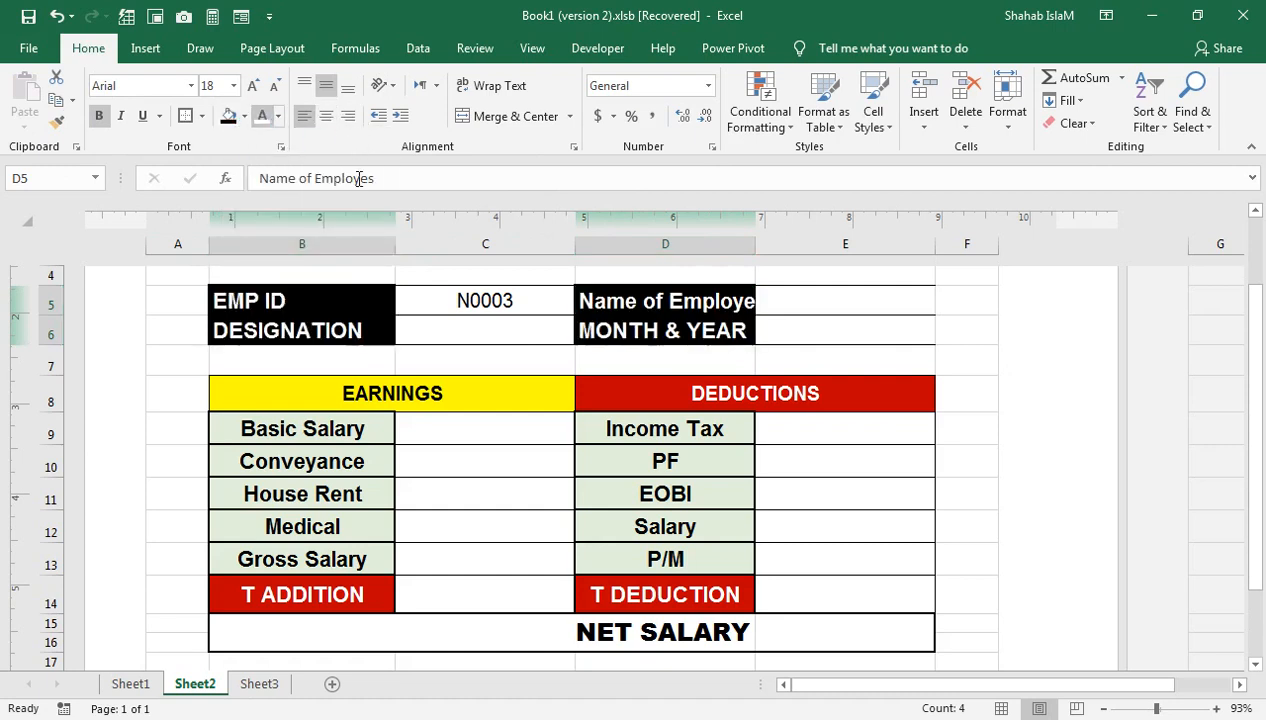
{"action": "left_click", "coordinate": [640, 303]}
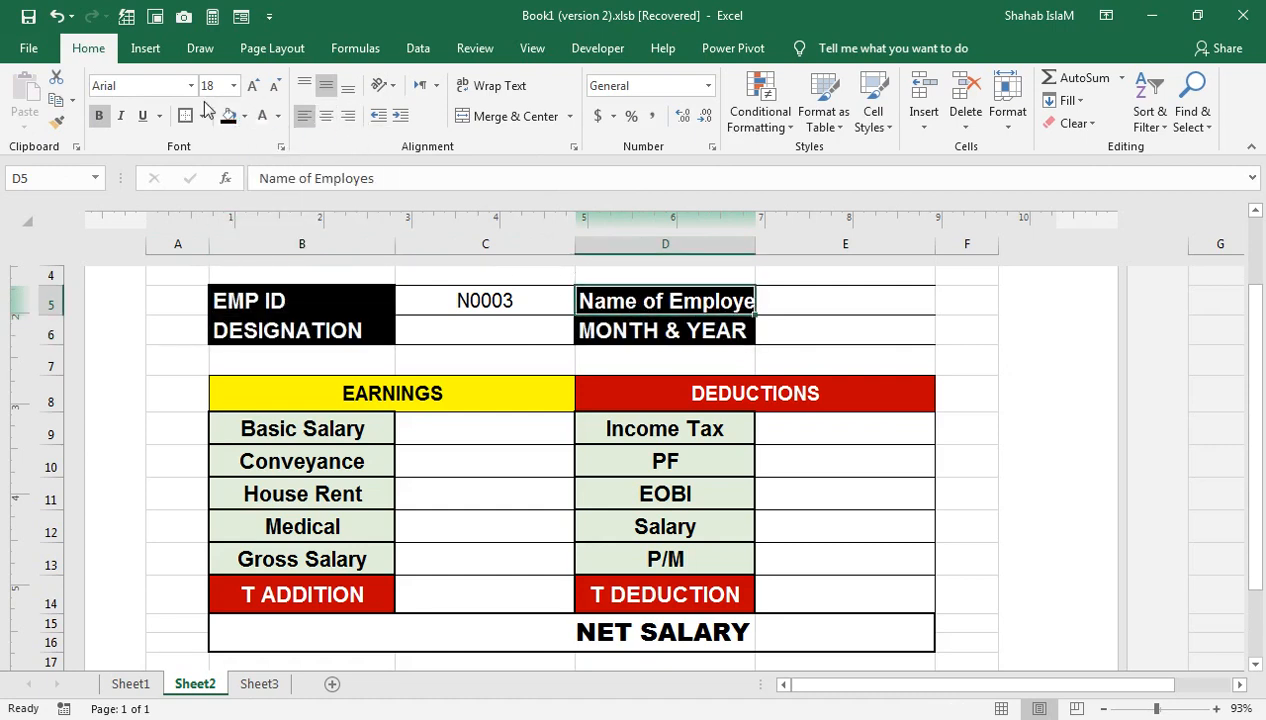
{"action": "left_click", "coordinate": [276, 86]}
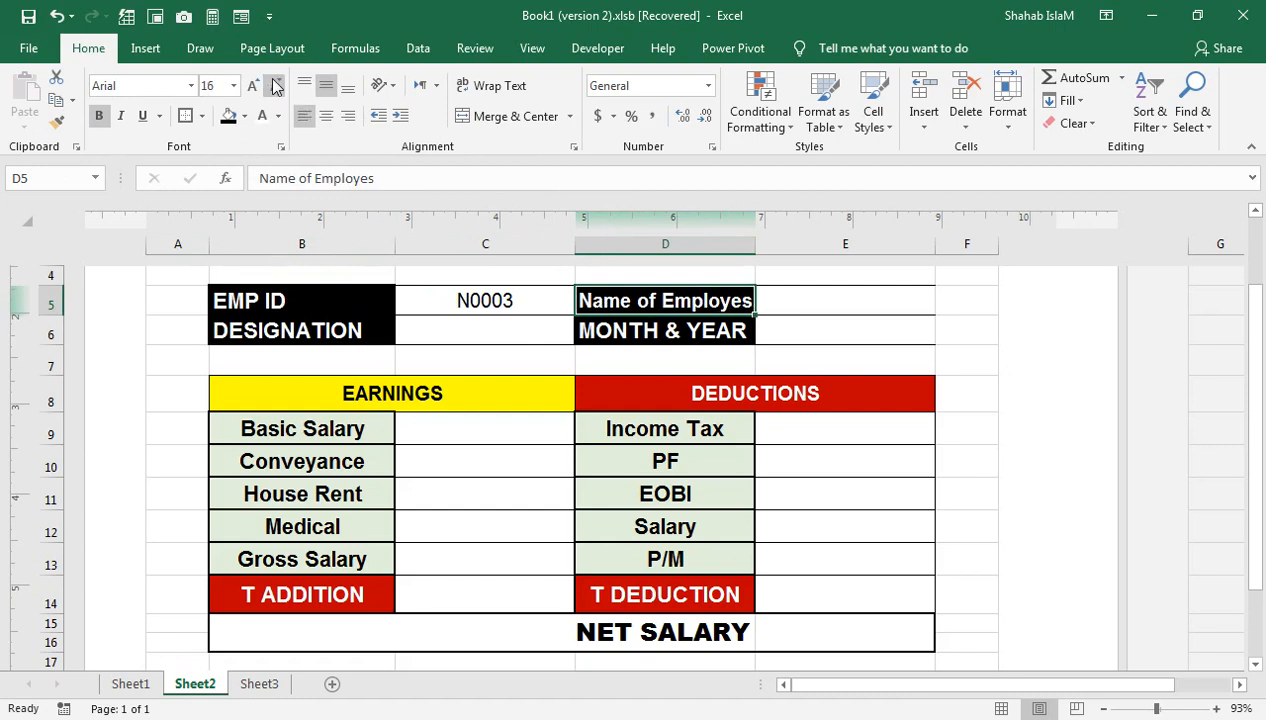
Step: Fill the NET SALARY label cell with light green and the empty amount cell beside it with yellow
{"action": "left_click", "coordinate": [606, 630]}
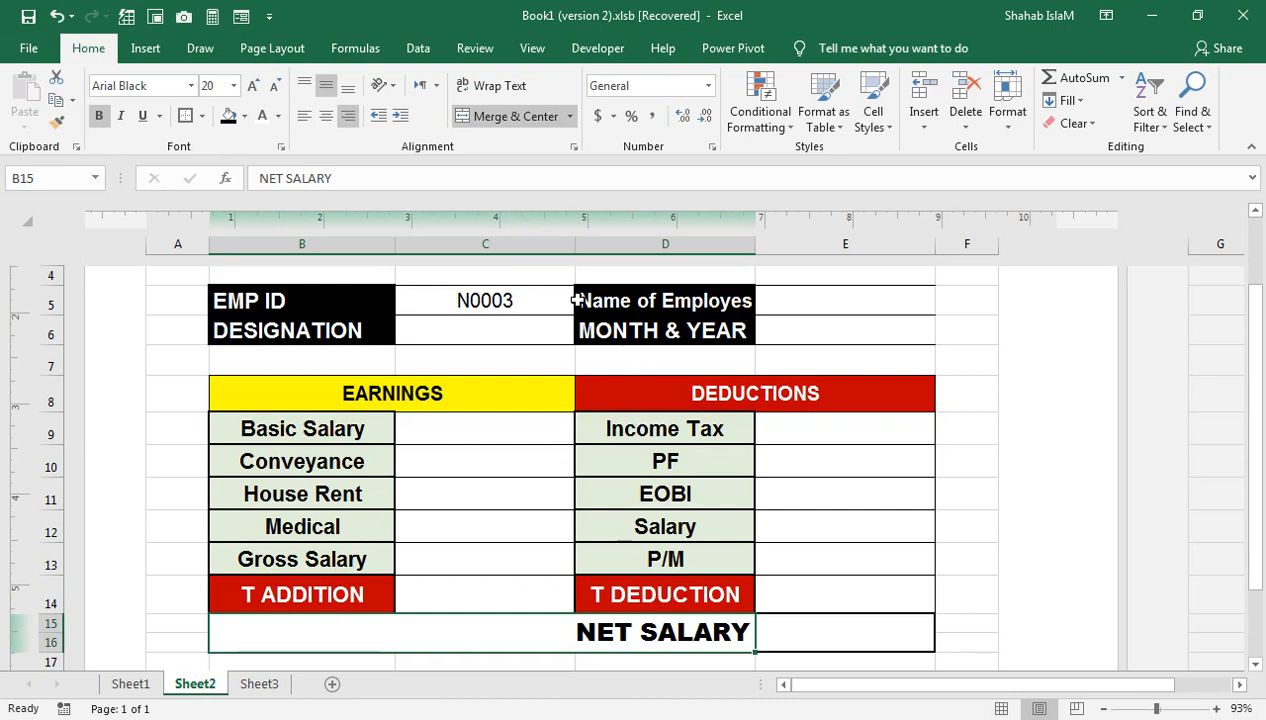
{"action": "left_click", "coordinate": [244, 116]}
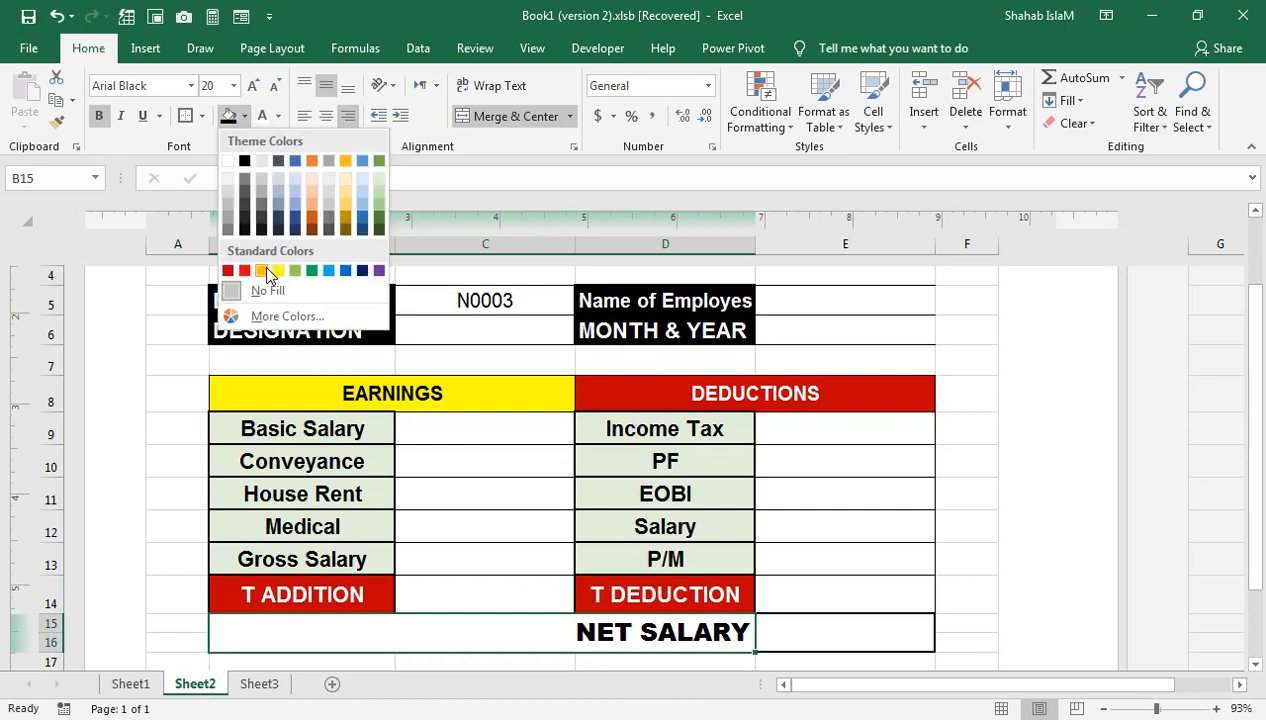
{"action": "left_click", "coordinate": [297, 271]}
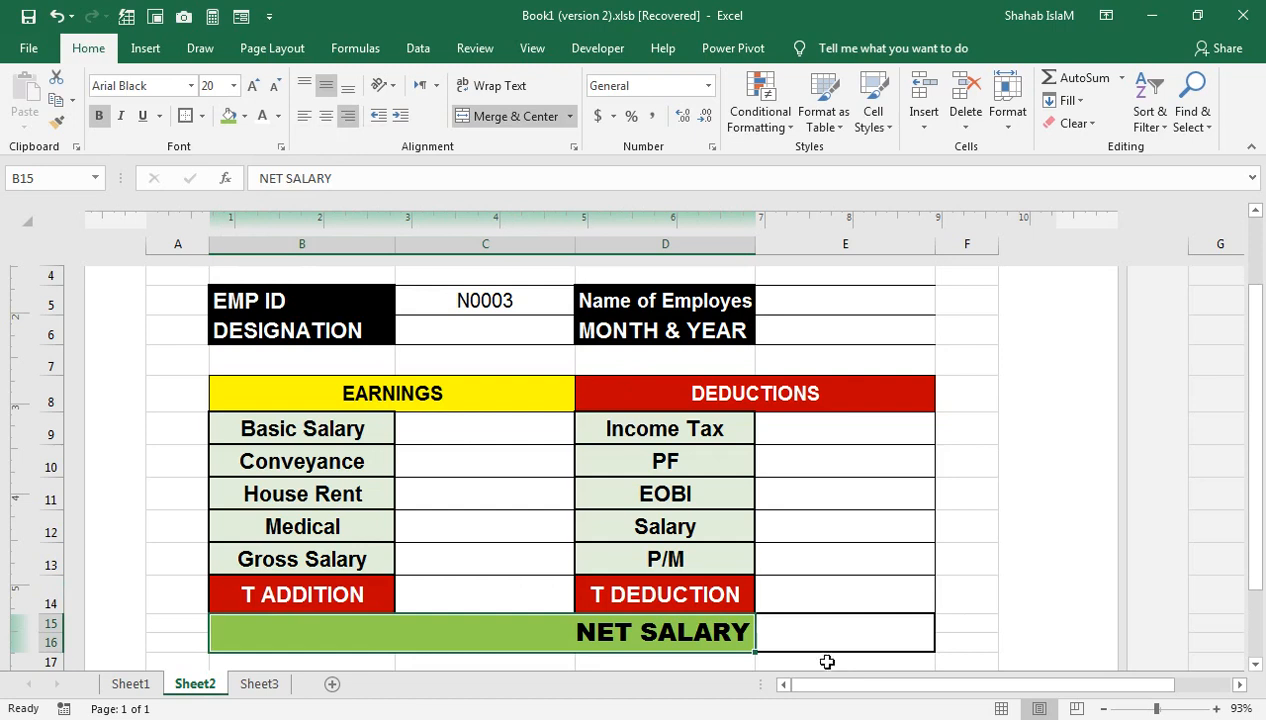
{"action": "left_click", "coordinate": [794, 633]}
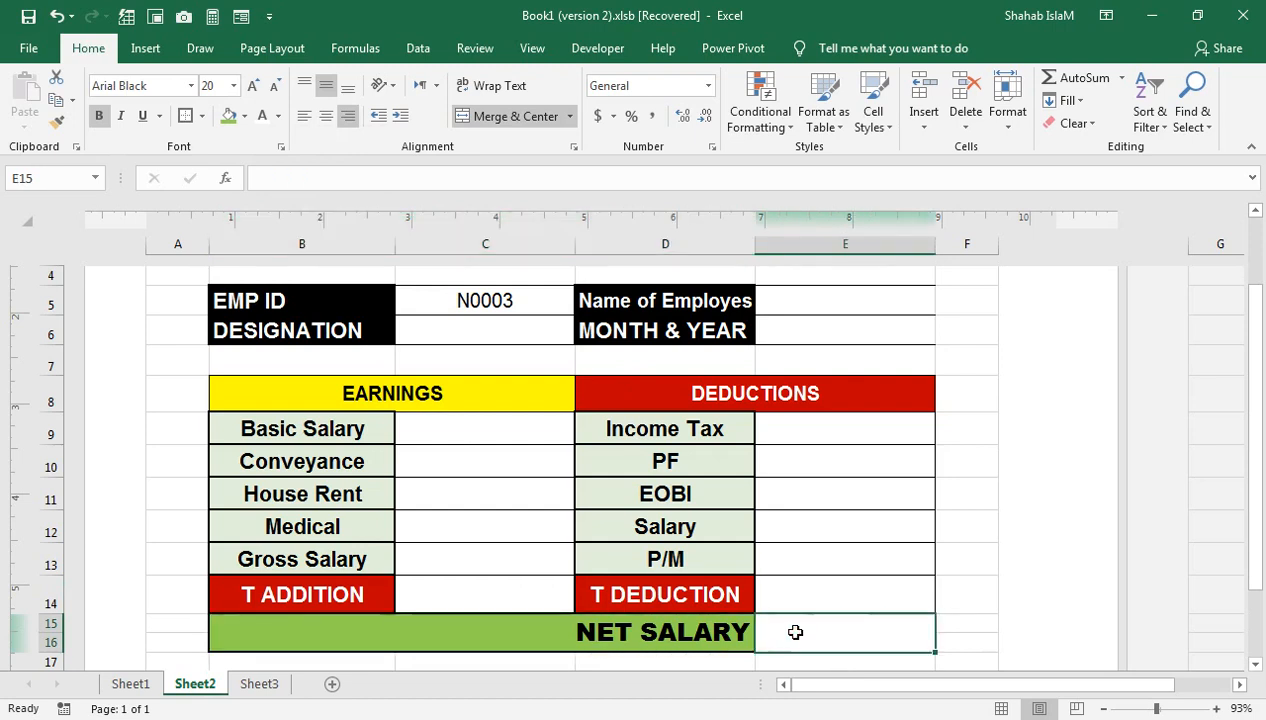
{"action": "left_click", "coordinate": [244, 116]}
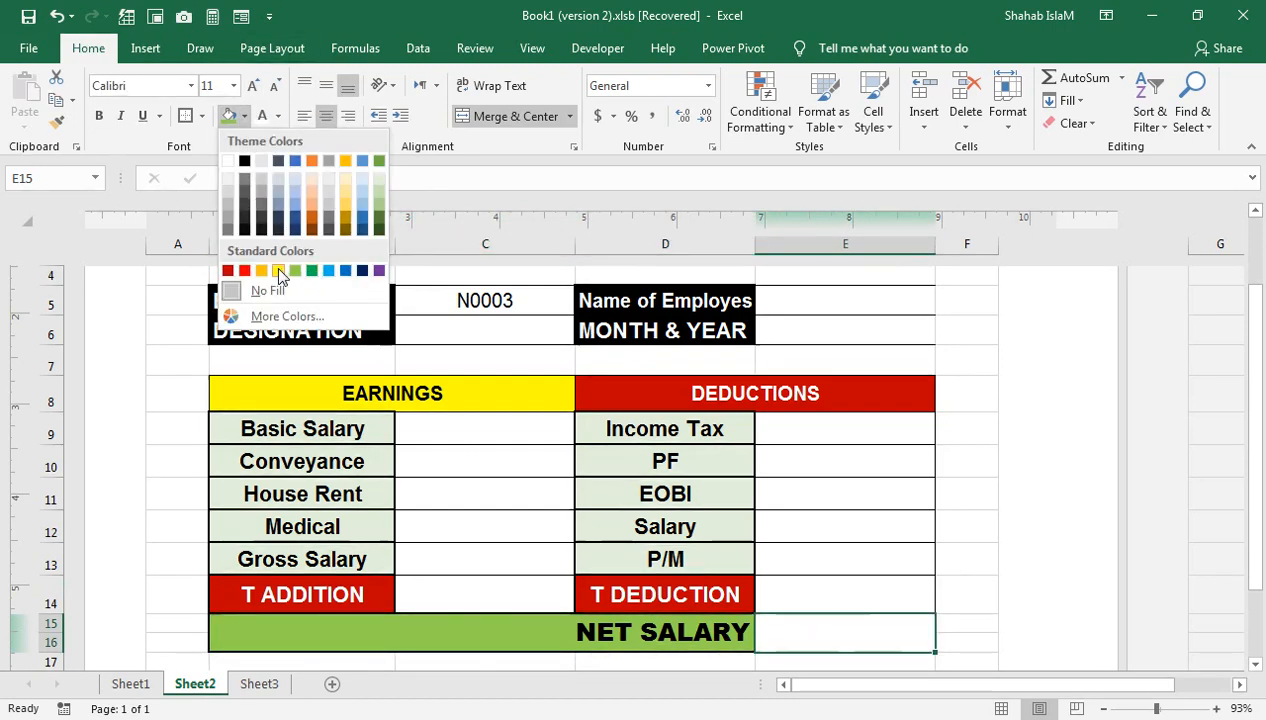
{"action": "left_click", "coordinate": [278, 271]}
{"action": "left_click", "coordinate": [700, 453]}
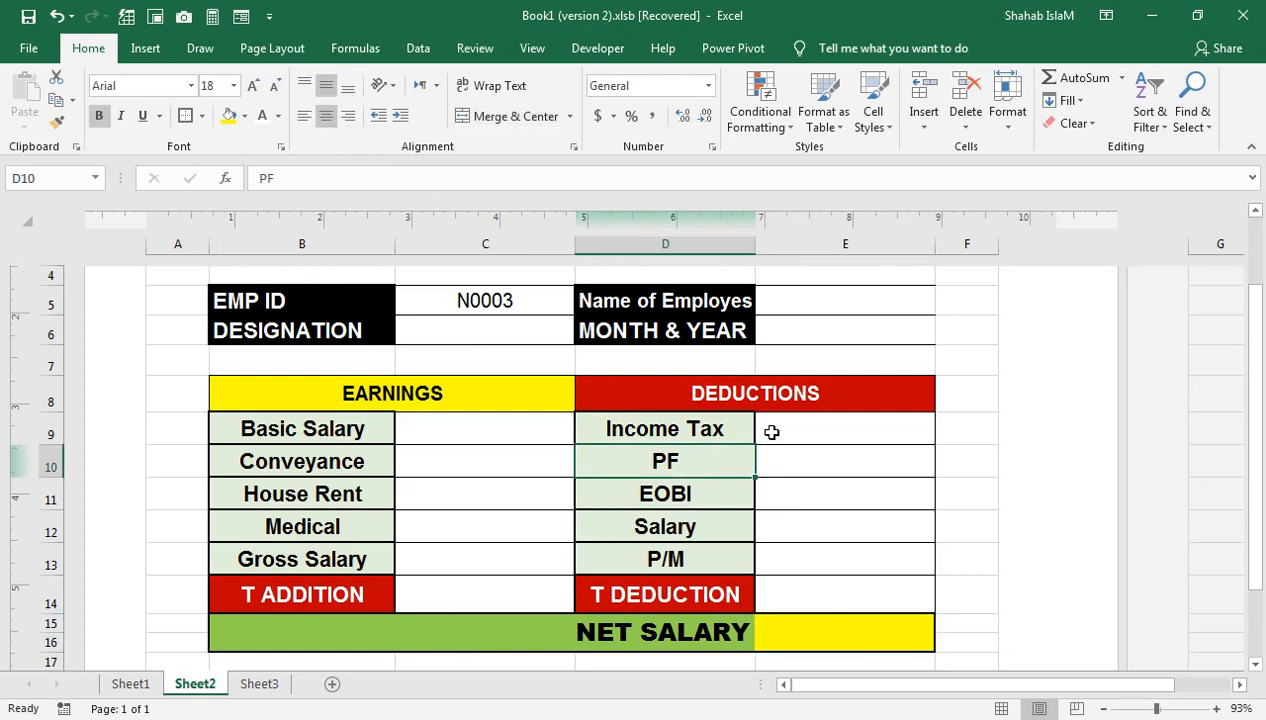
{"action": "left_click", "coordinate": [795, 309]}
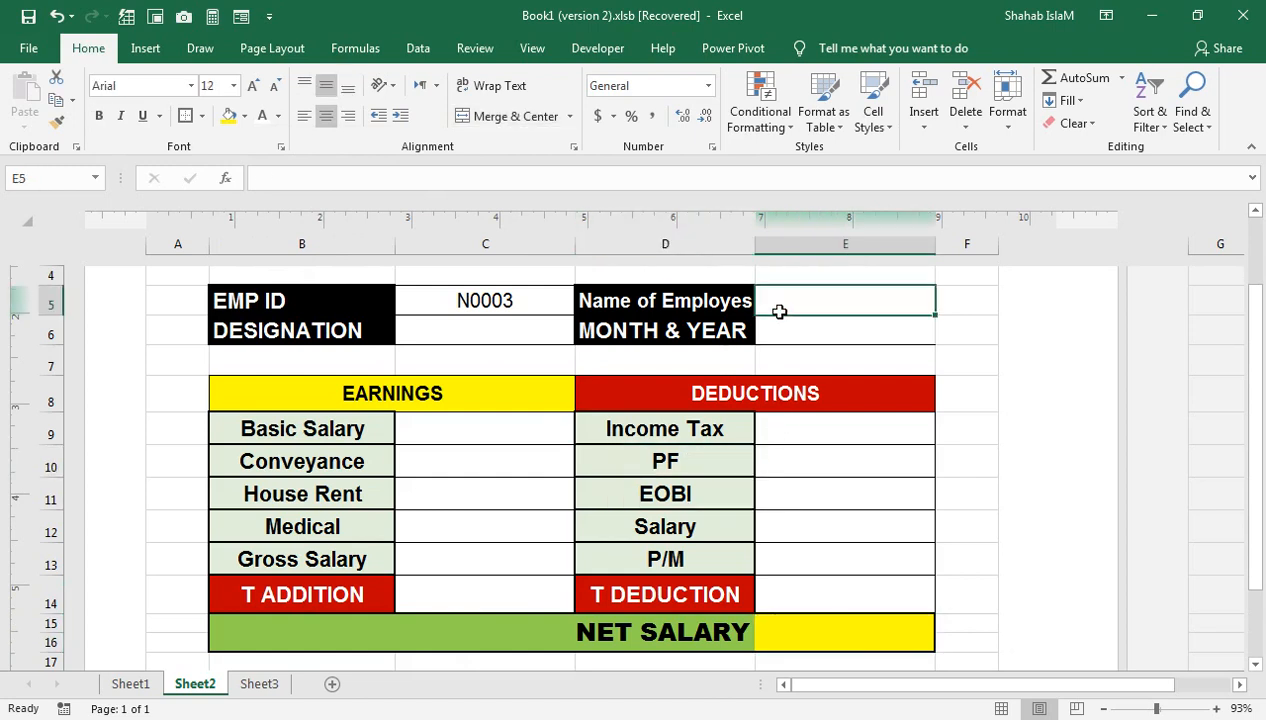
{"action": "left_click", "coordinate": [501, 336]}
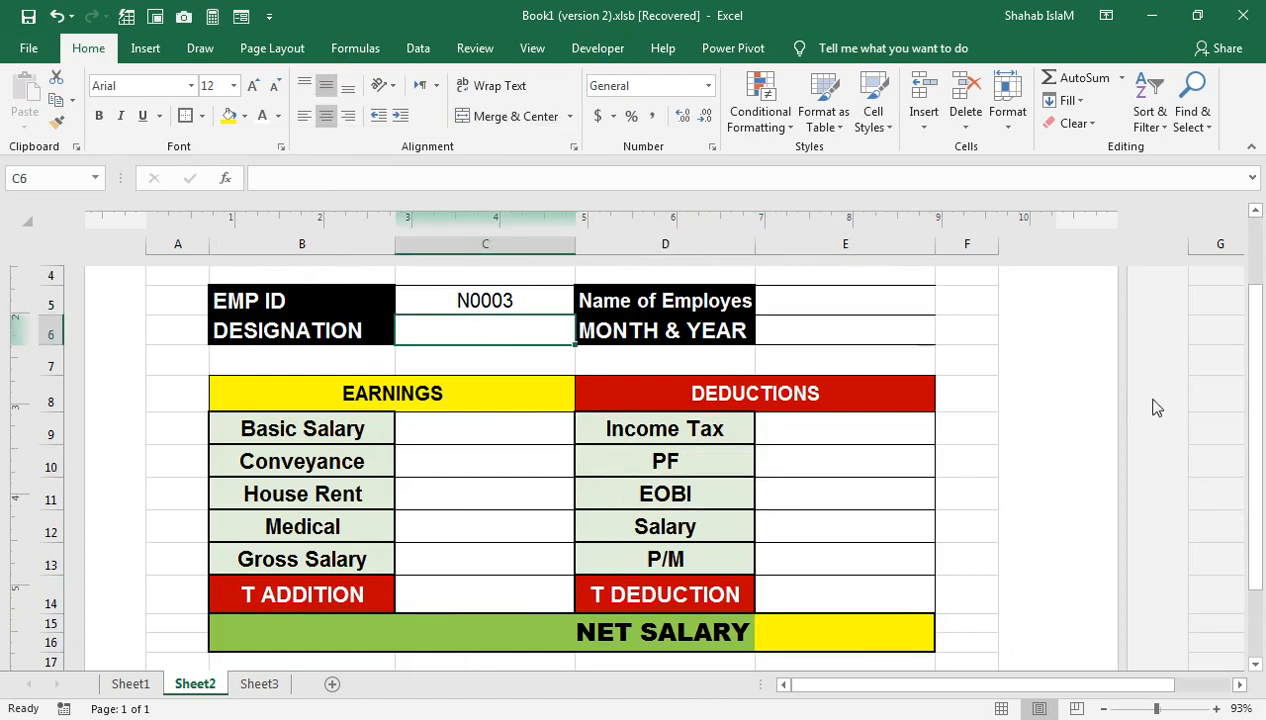
{"action": "left_click_drag", "start_coordinate": [1252, 438], "coordinate": [1262, 380]}
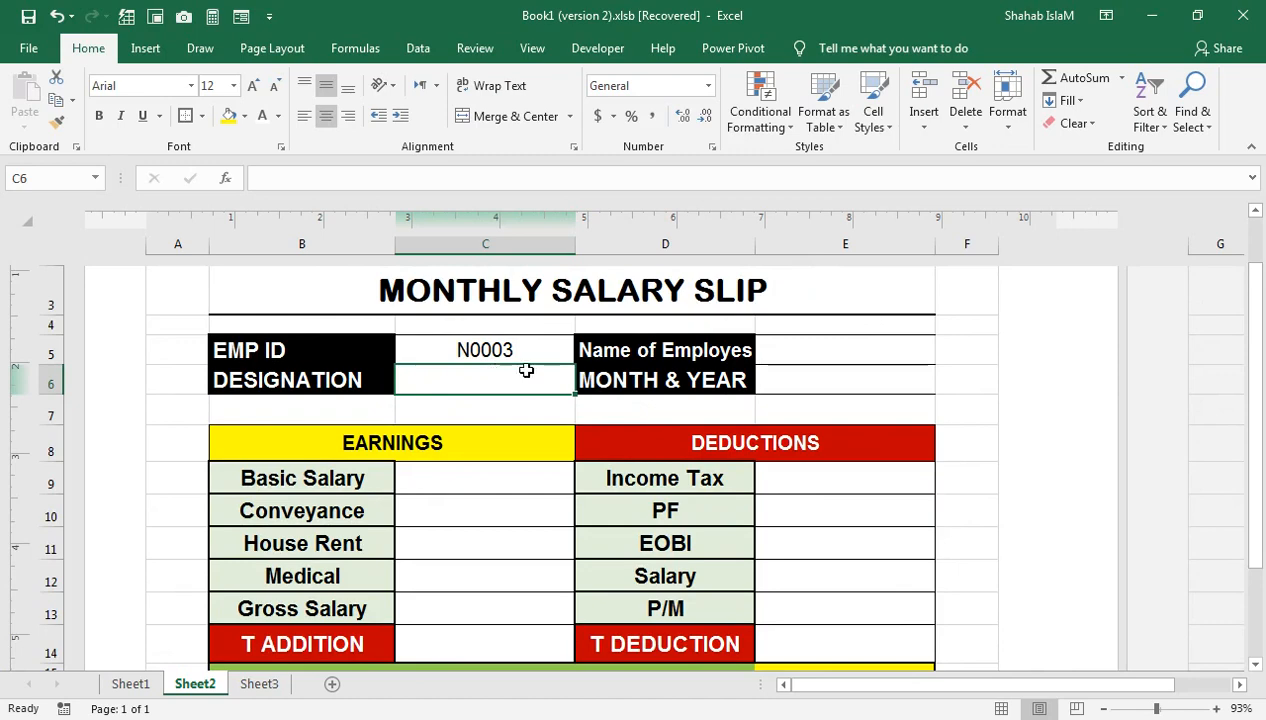
Step: On Sheet1, merge and center each Deductions subheading (Income Tax, PF, EOBI, Salary and P/M) across rows 5 and 6
{"action": "left_click", "coordinate": [131, 683]}
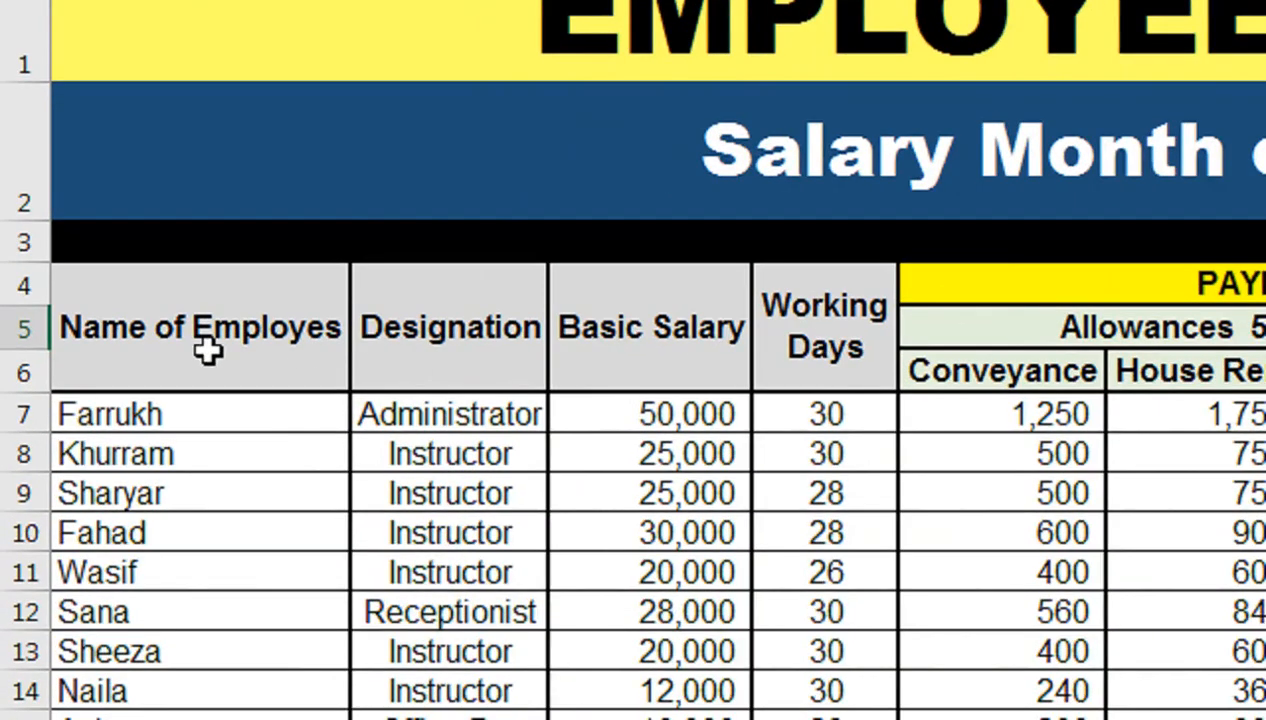
{"action": "left_click_drag", "start_coordinate": [207, 348], "coordinate": [10, 325]}
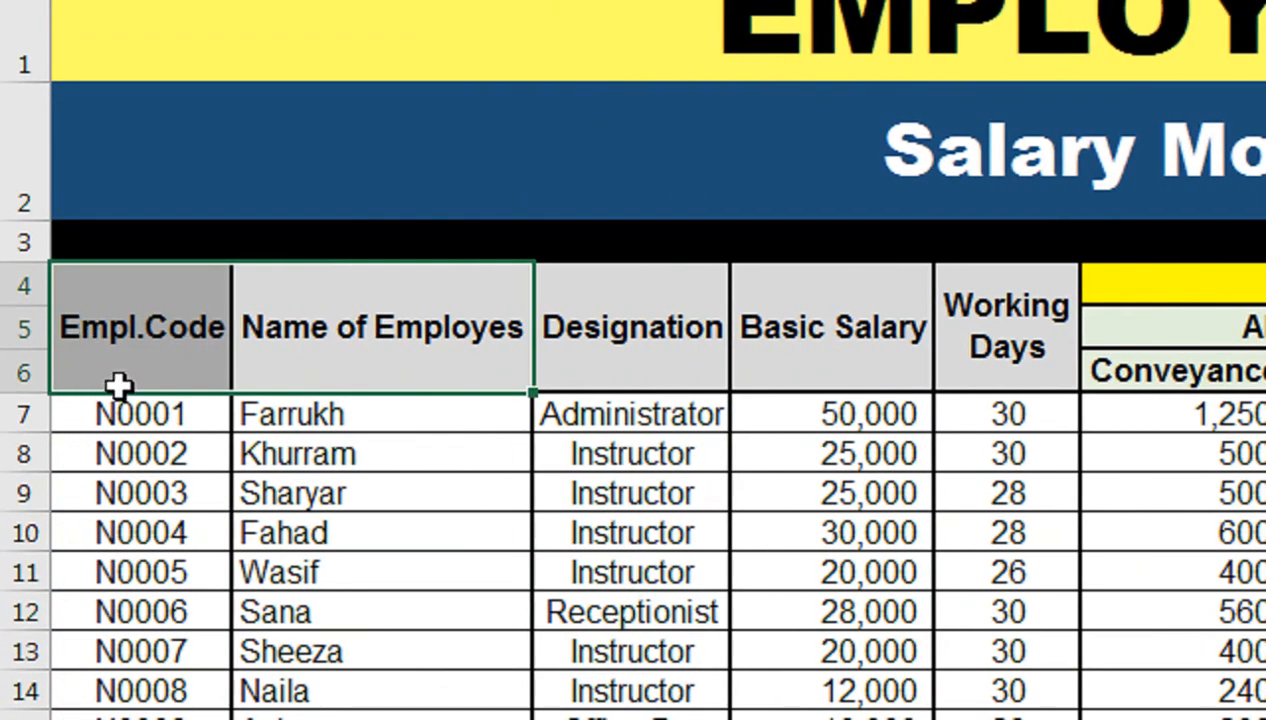
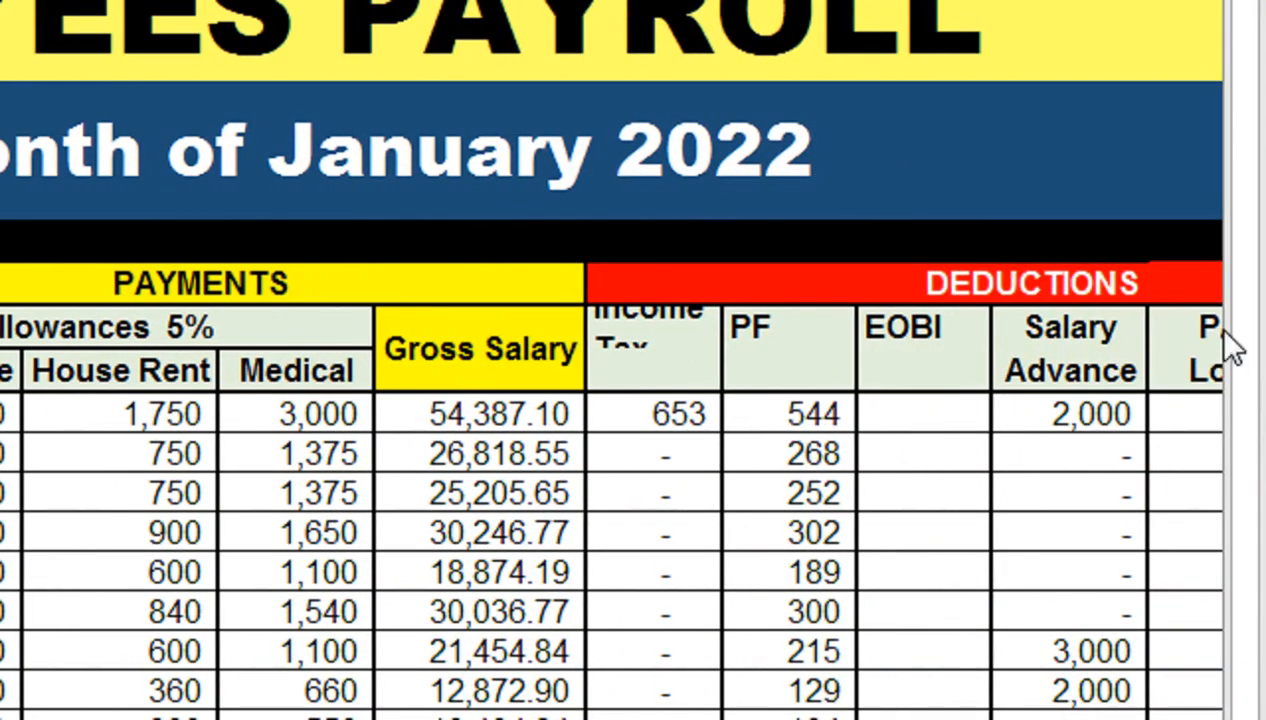
{"action": "left_click", "coordinate": [1195, 325]}
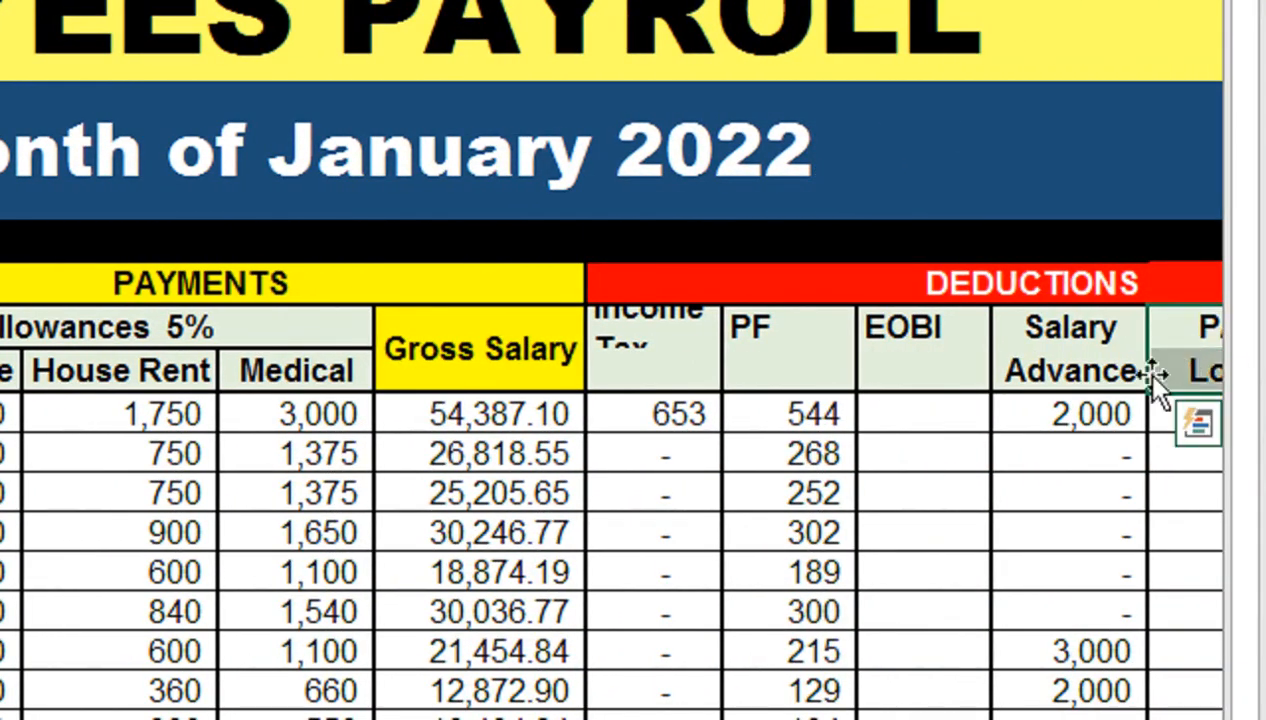
{"action": "left_click", "coordinate": [1070, 342]}
{"action": "left_click", "coordinate": [945, 335]}
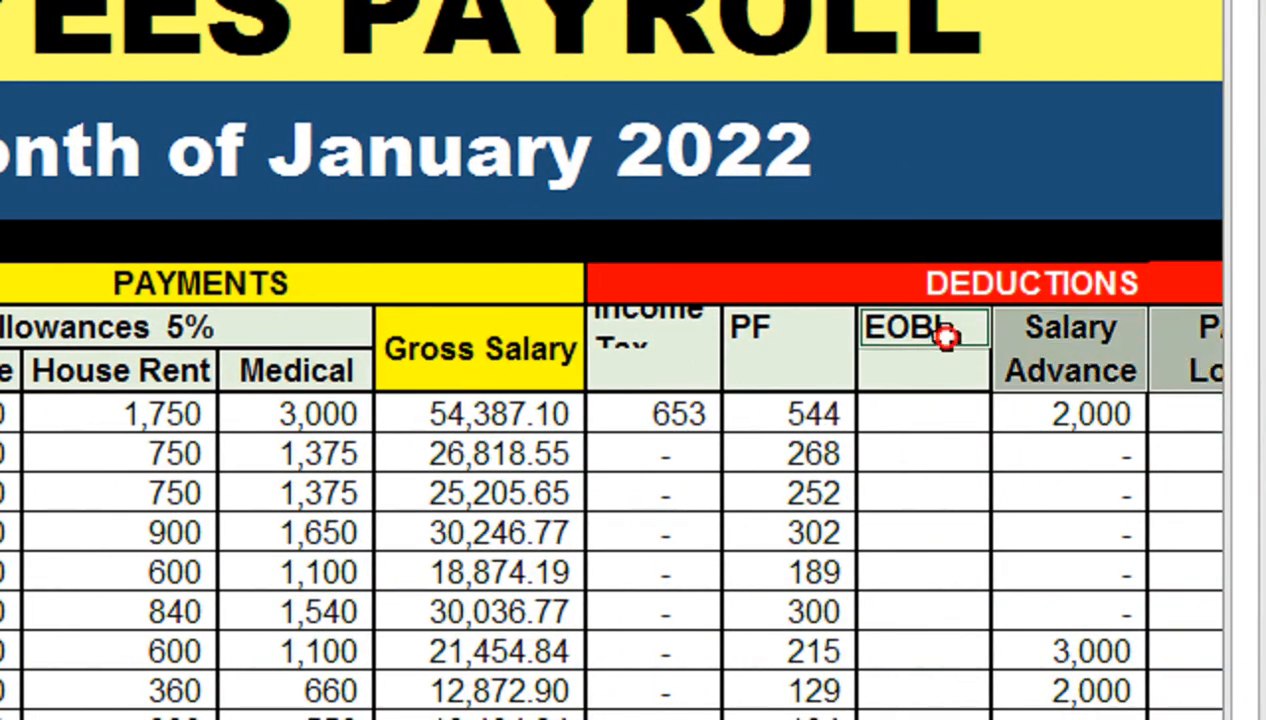
{"action": "left_click", "coordinate": [810, 340]}
{"action": "left_click", "coordinate": [664, 328]}
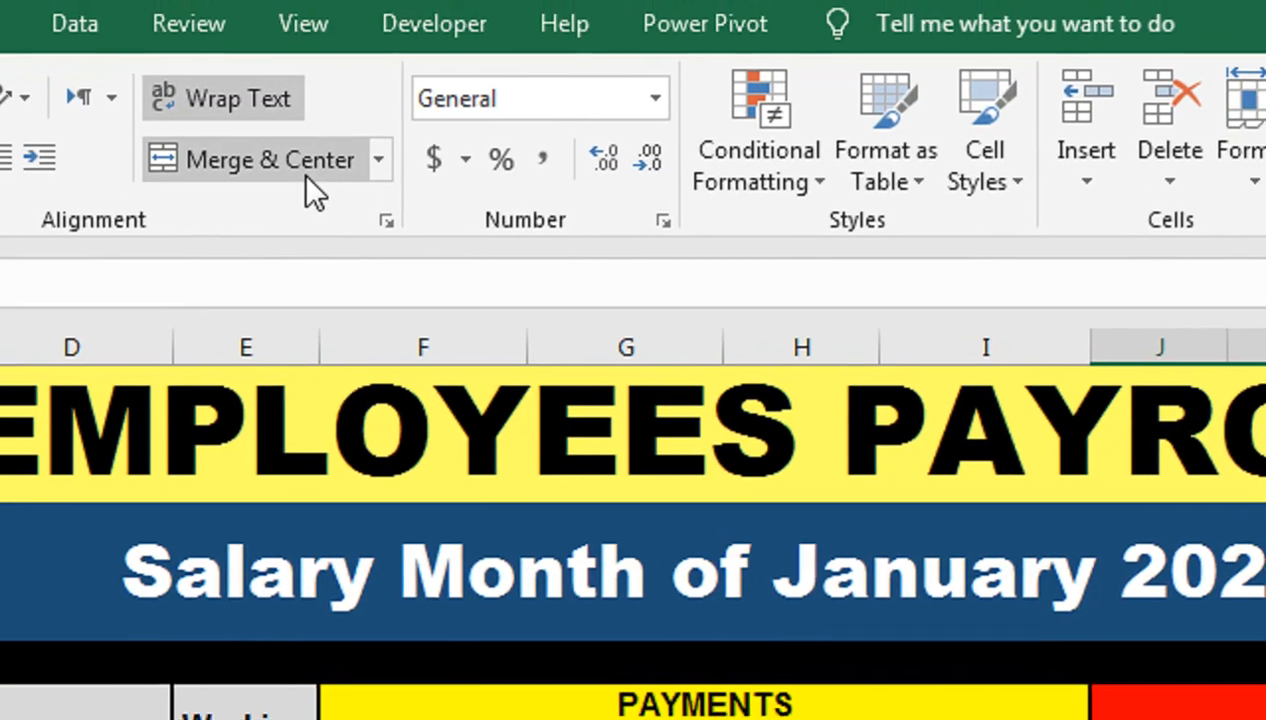
{"action": "left_click", "coordinate": [308, 180]}
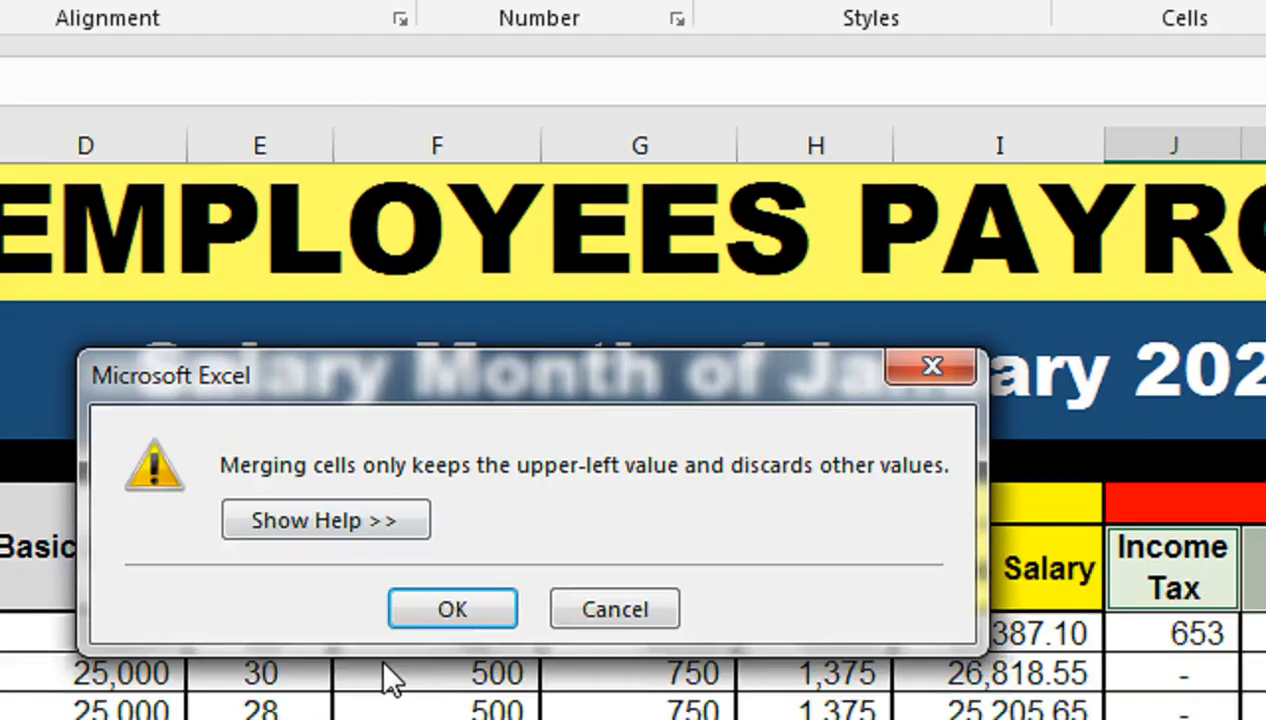
{"action": "left_click", "coordinate": [450, 607]}
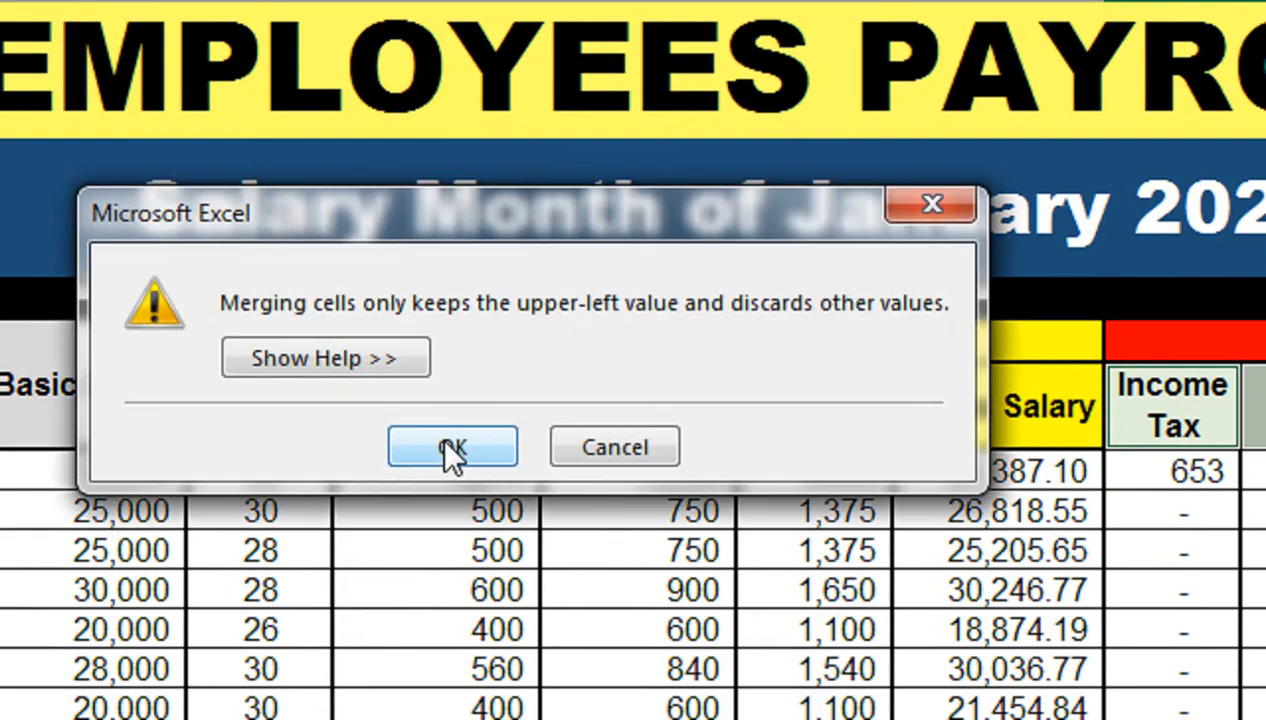
{"action": "left_click", "coordinate": [438, 438]}
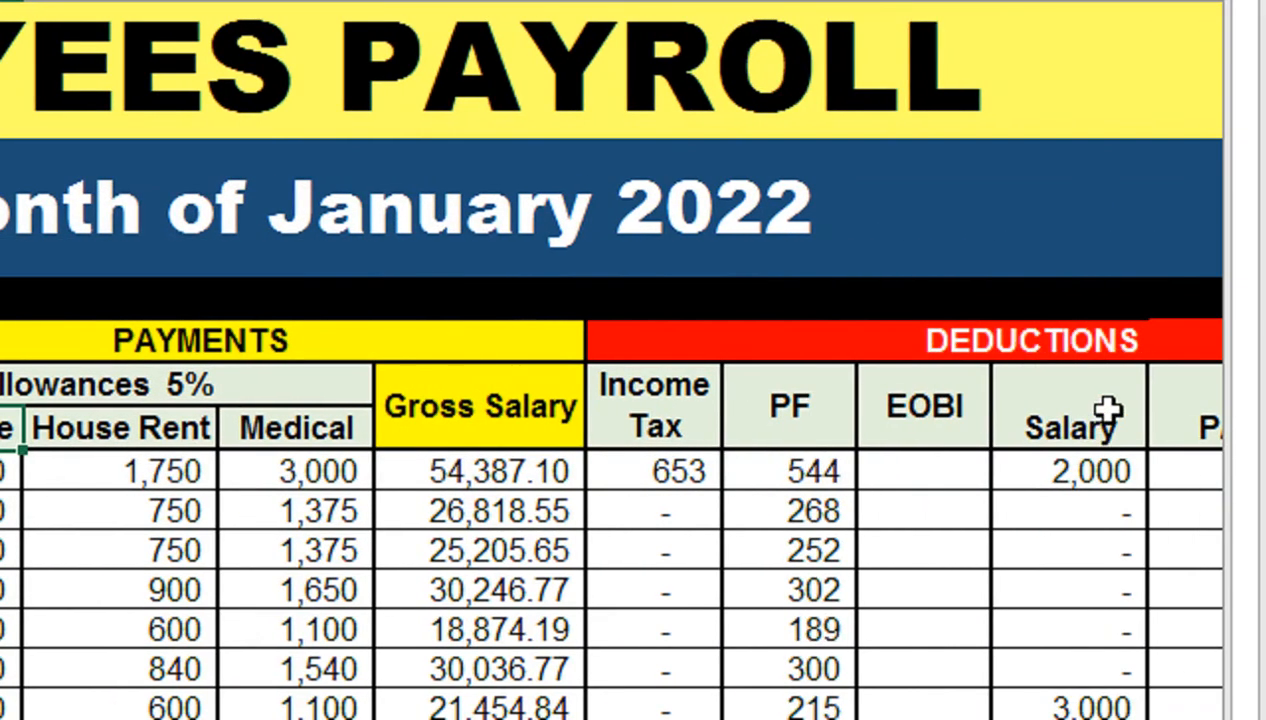
Step: Middle-align the merged Salary and P/M headings in the Deductions section vertically
{"action": "left_click", "coordinate": [1230, 428]}
{"action": "left_click_drag", "start_coordinate": [1189, 400], "coordinate": [1164, 395]}
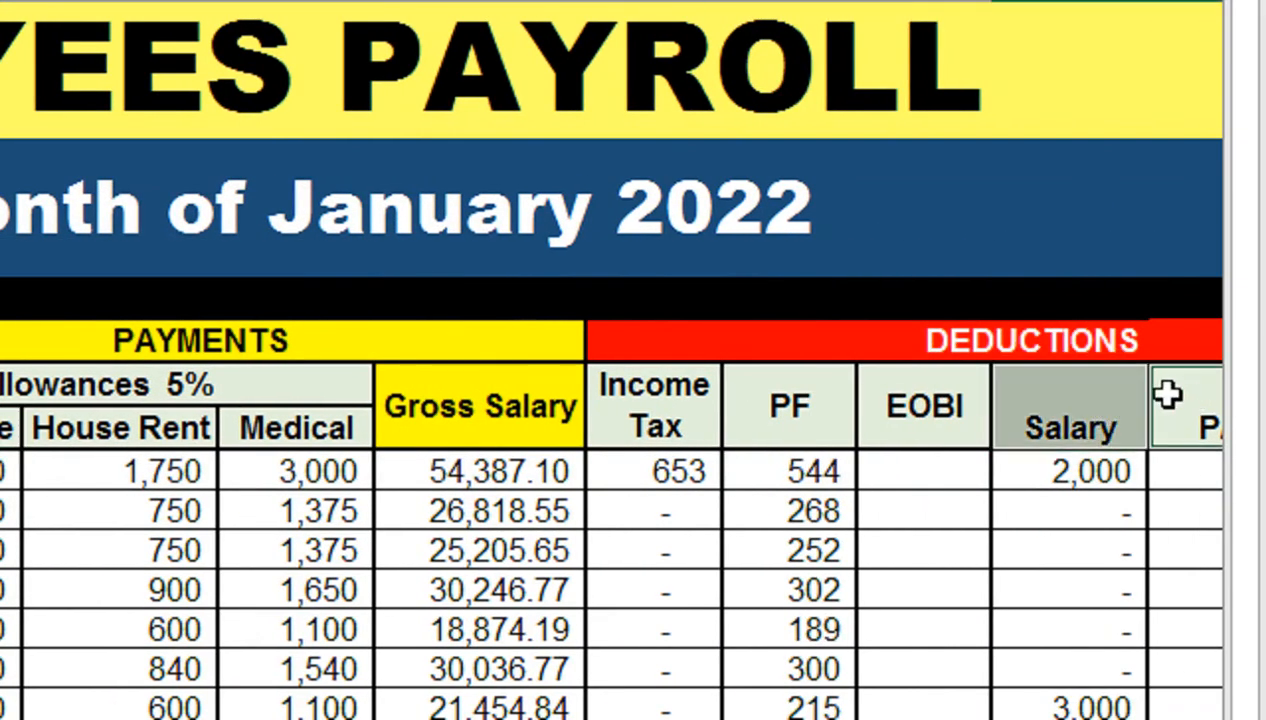
{"action": "scroll", "coordinate": [668, 452], "scroll_direction": "right", "scroll_amount": 3}
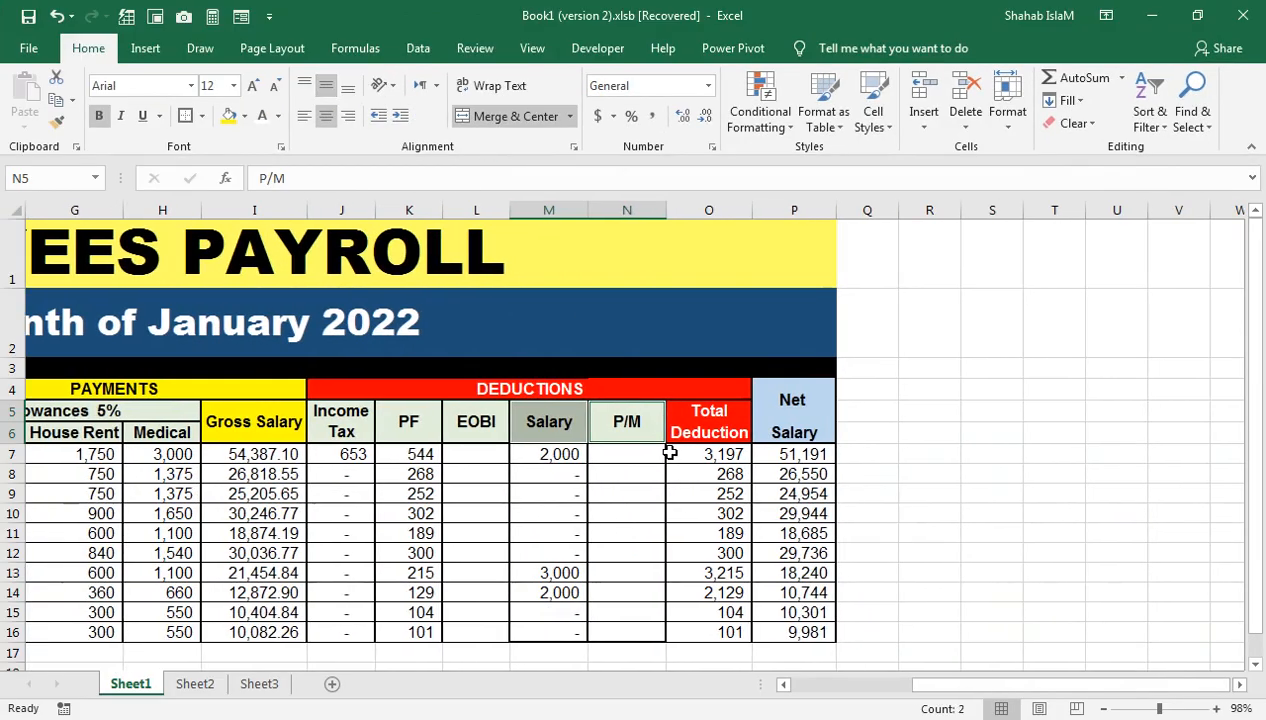
{"action": "left_click", "coordinate": [612, 483]}
{"action": "left_click_drag", "start_coordinate": [1003, 683], "coordinate": [975, 683]}
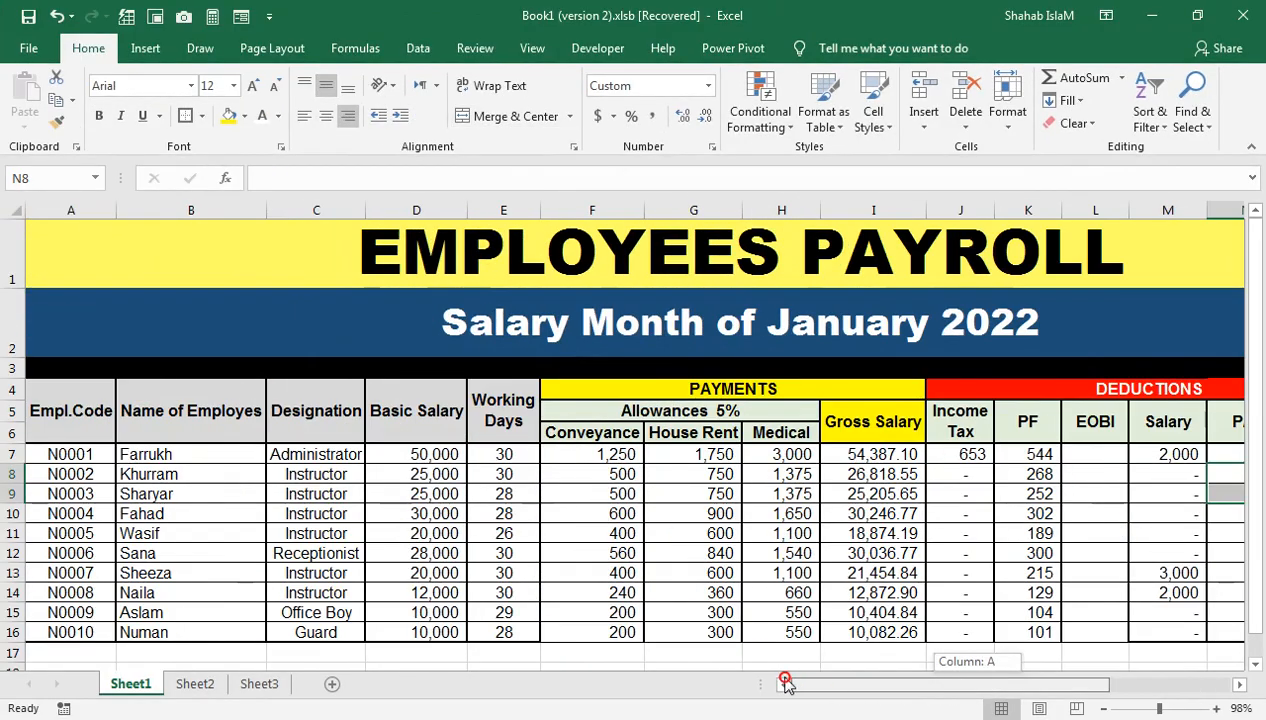
{"action": "left_click", "coordinate": [190, 684]}
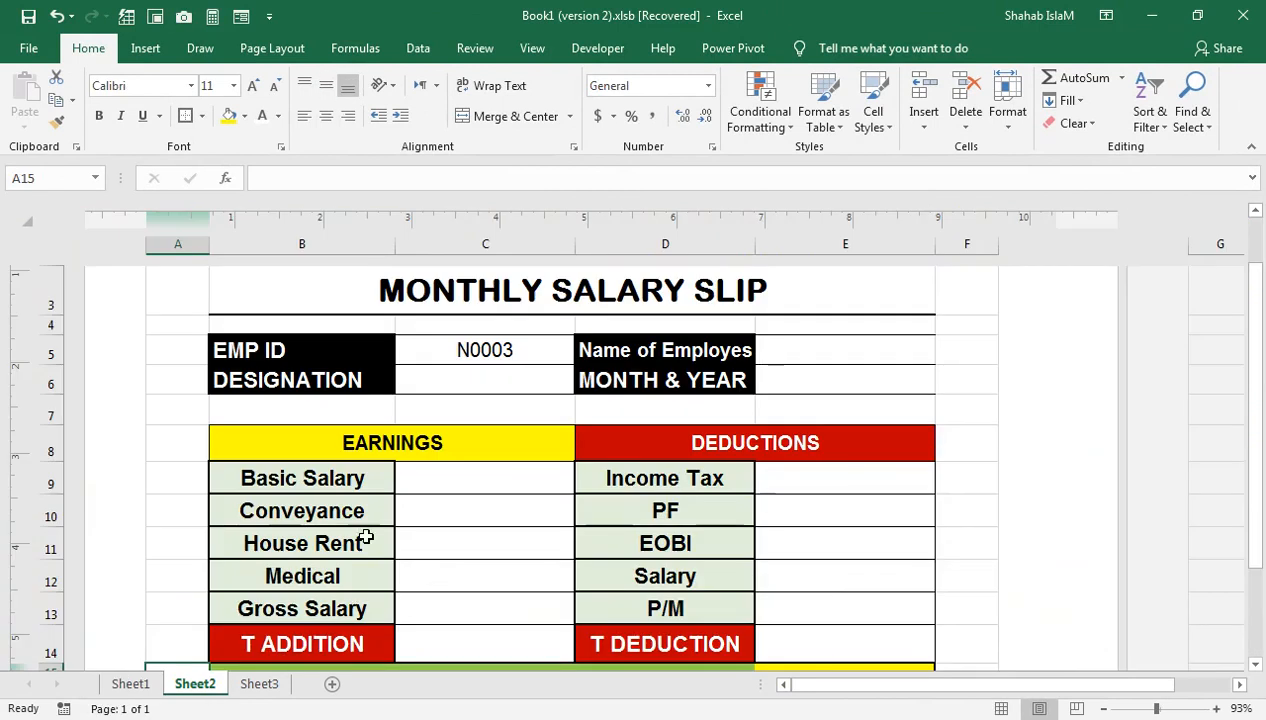
{"action": "left_click", "coordinate": [513, 378]}
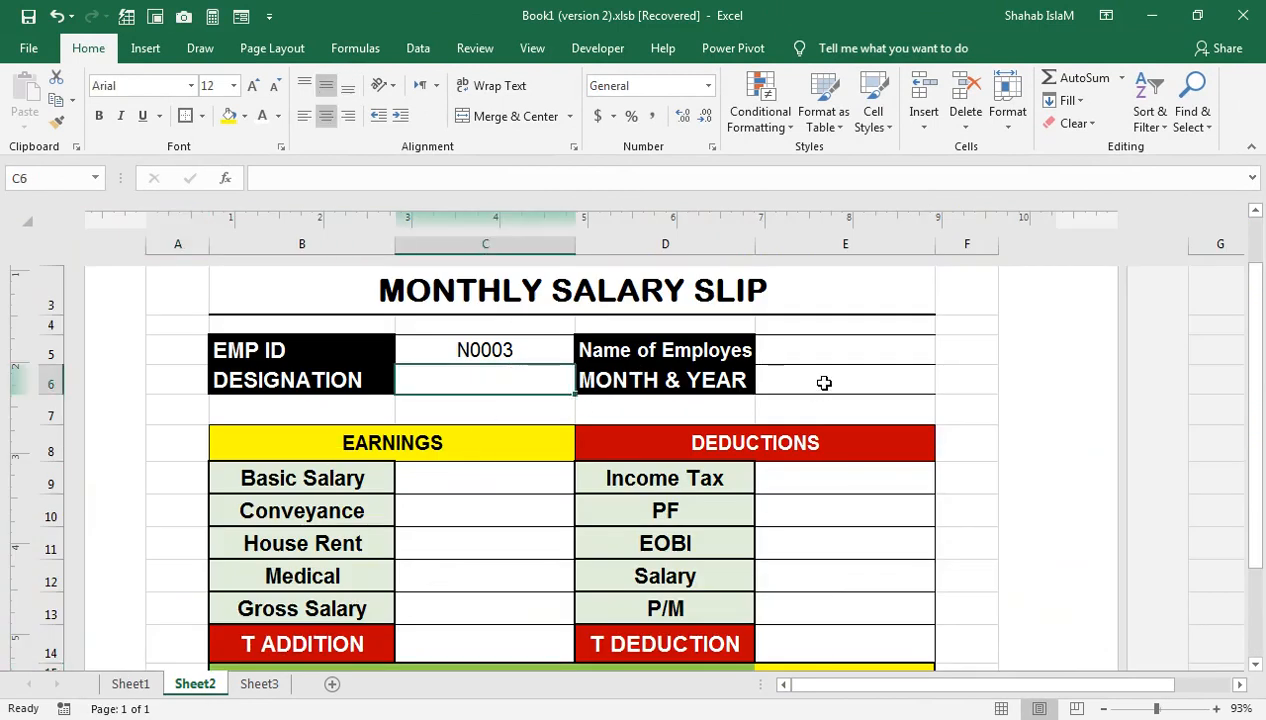
{"action": "left_click", "coordinate": [804, 353]}
{"action": "left_click", "coordinate": [567, 349]}
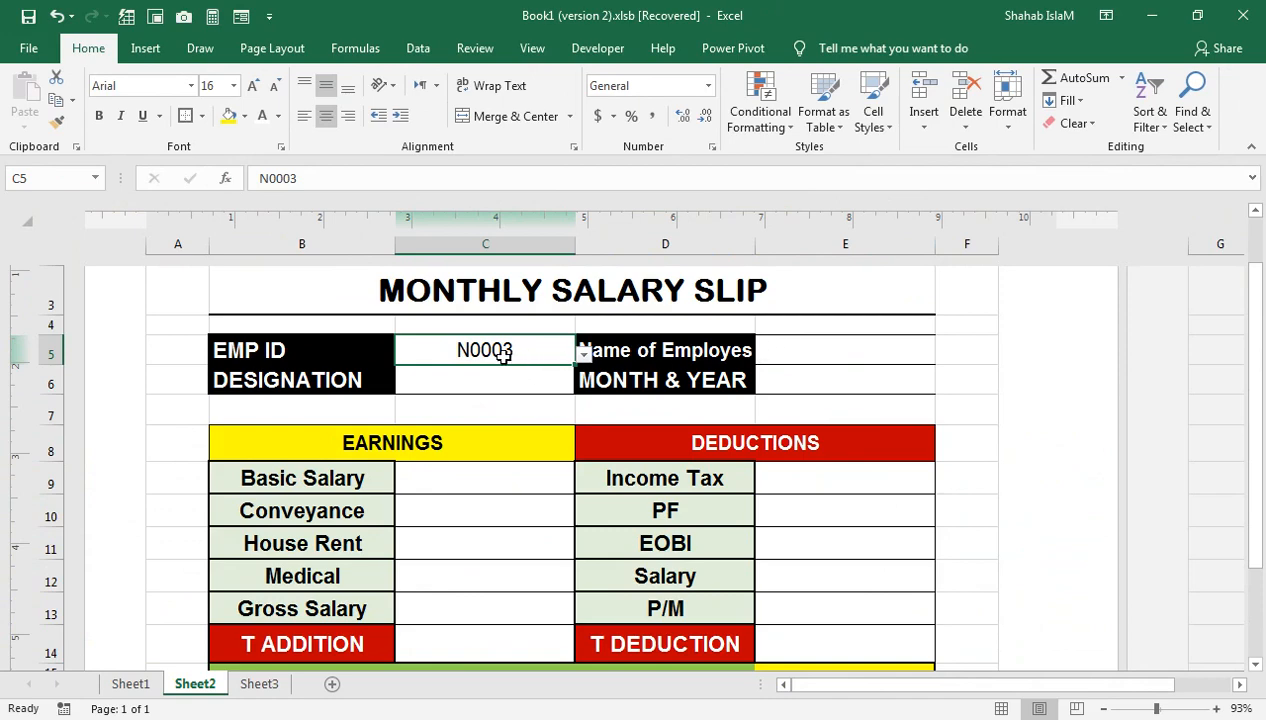
{"action": "left_click", "coordinate": [497, 381]}
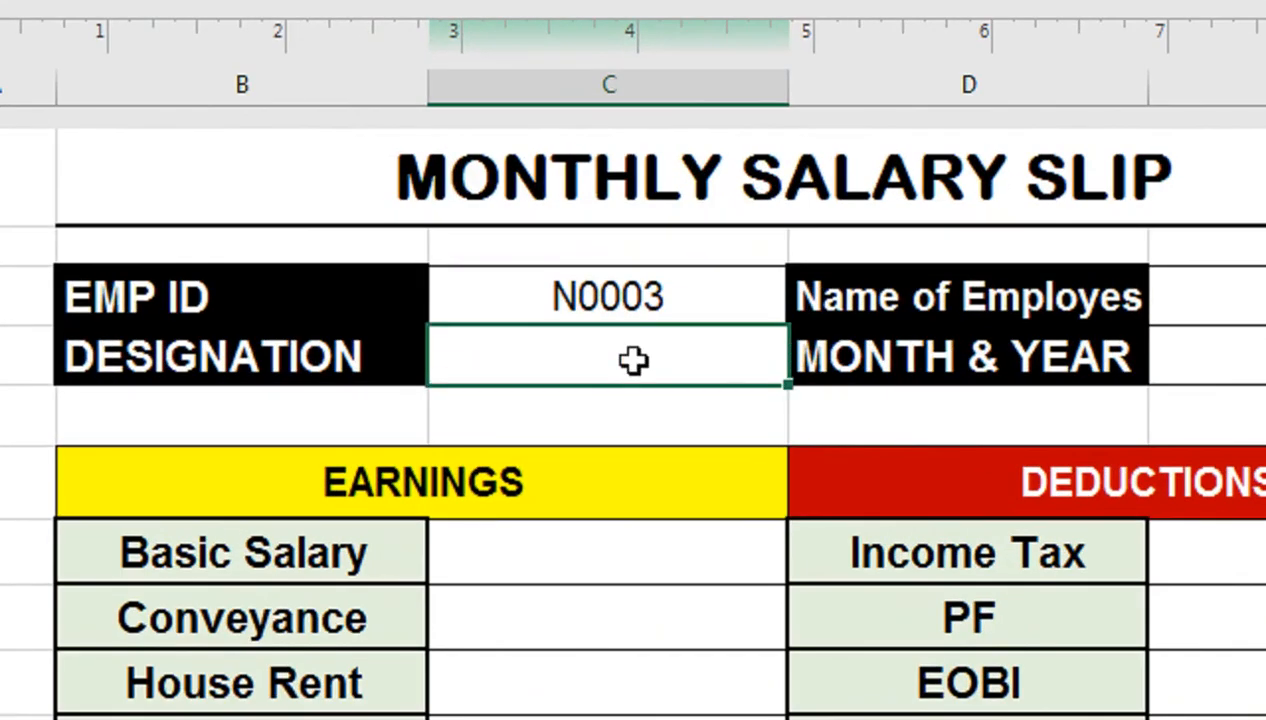
{"action": "type", "text": "=VLO"}
{"action": "key", "text": "Tab"}
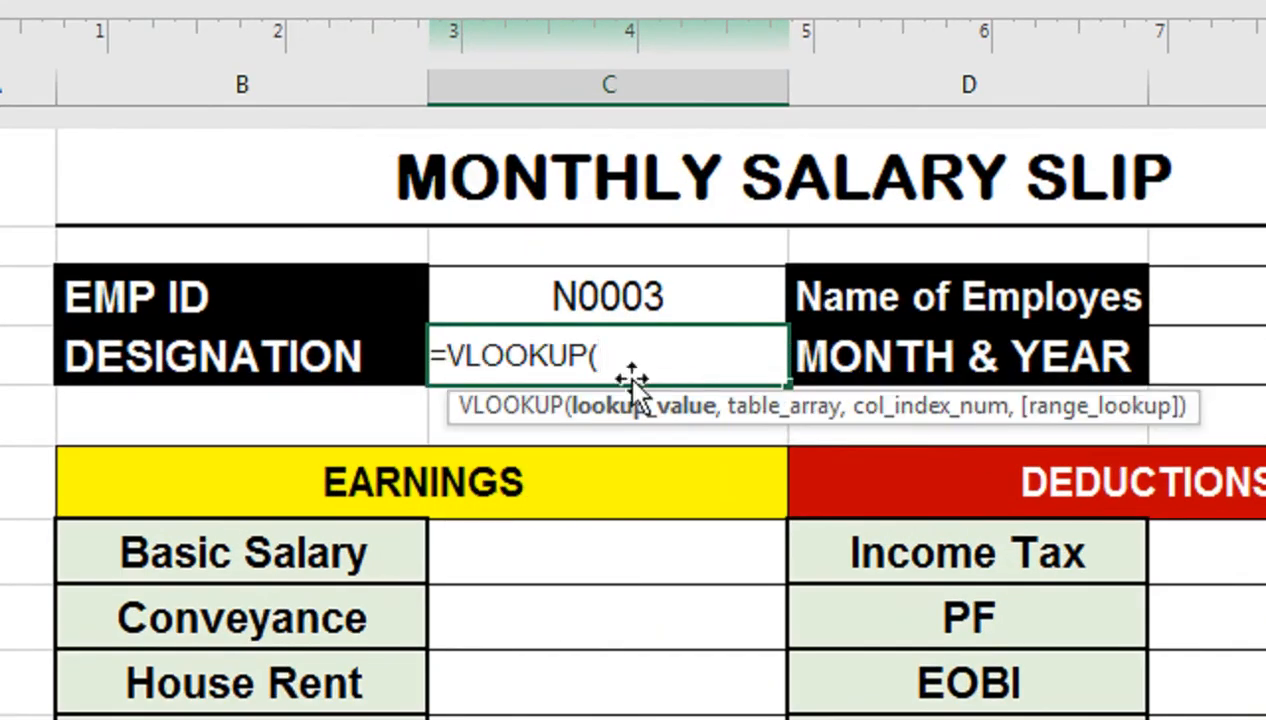
{"action": "left_click", "coordinate": [644, 305]}
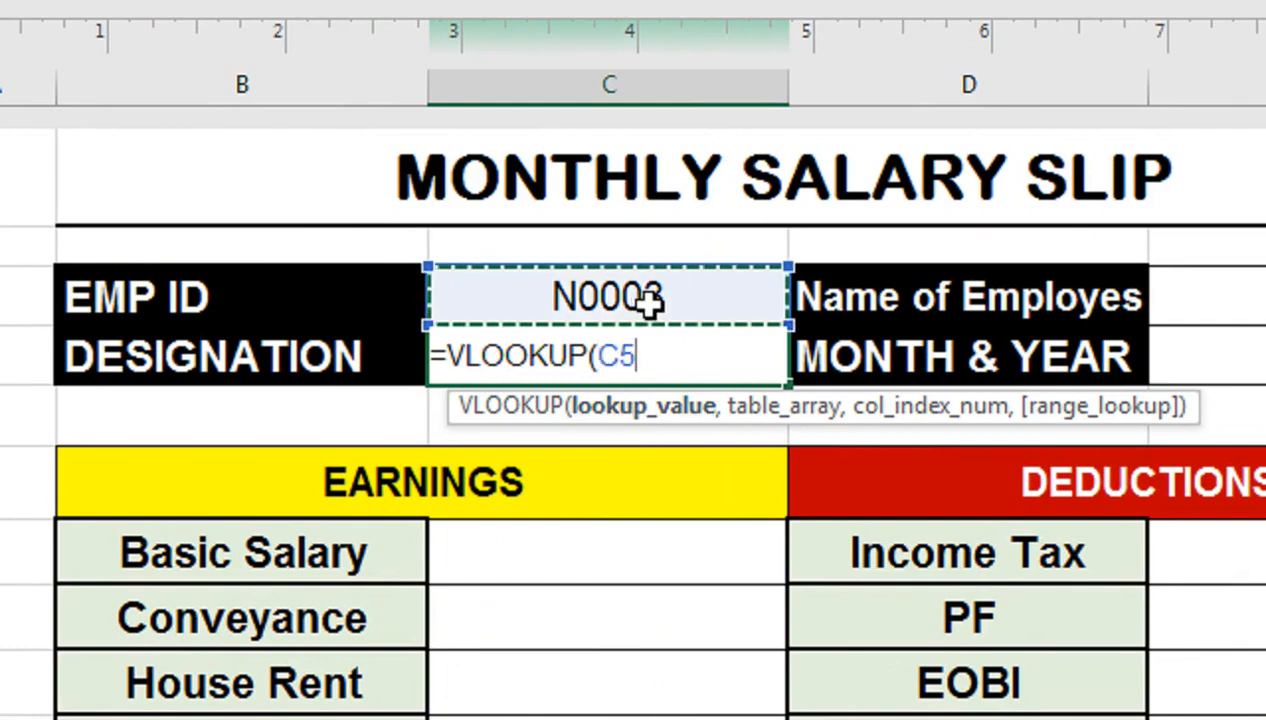
{"action": "type", "text": ","}
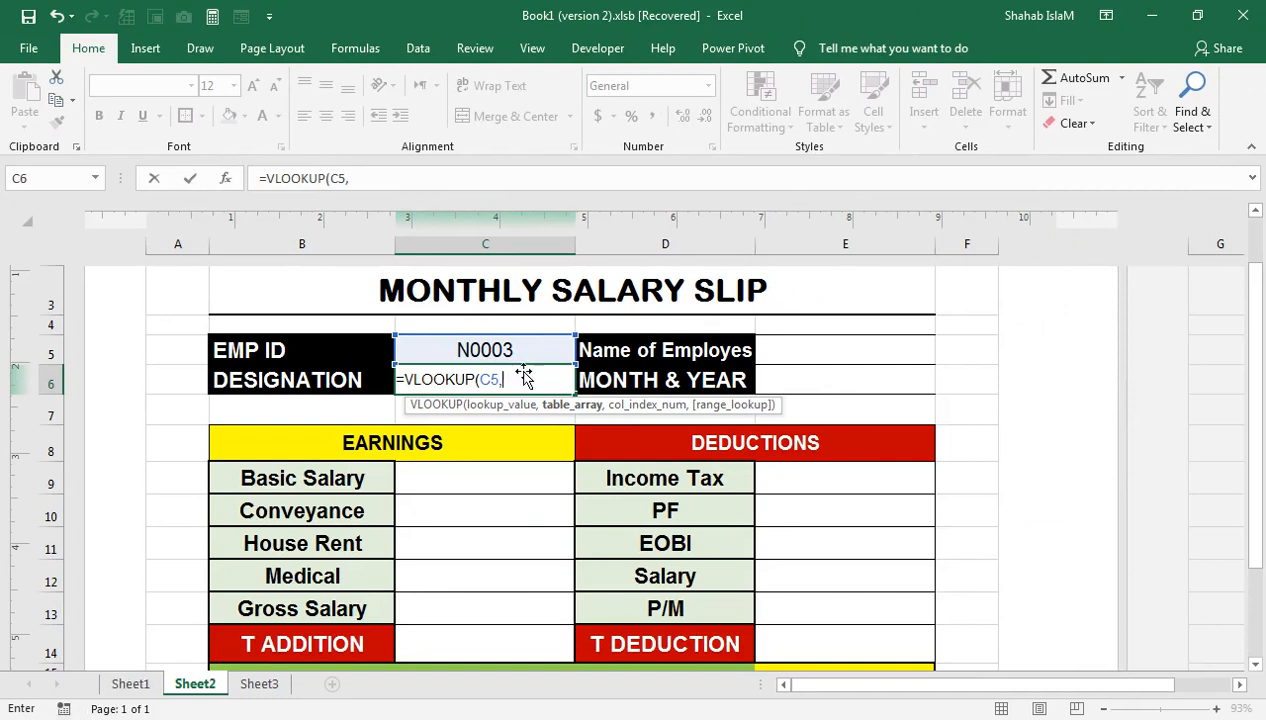
{"action": "key", "text": "BackSpace"}
{"action": "key", "text": "BackSpace"}
{"action": "key", "text": "BackSpace"}
{"action": "key", "text": "BackSpace"}
{"action": "key", "text": "BackSpace"}
{"action": "key", "text": "BackSpace"}
{"action": "key", "text": "BackSpace"}
{"action": "key", "text": "BackSpace"}
{"action": "key", "text": "BackSpace"}
{"action": "key", "text": "BackSpace"}
{"action": "key", "text": "BackSpace"}
{"action": "key", "text": "BackSpace"}
{"action": "left_click", "coordinate": [461, 511]}
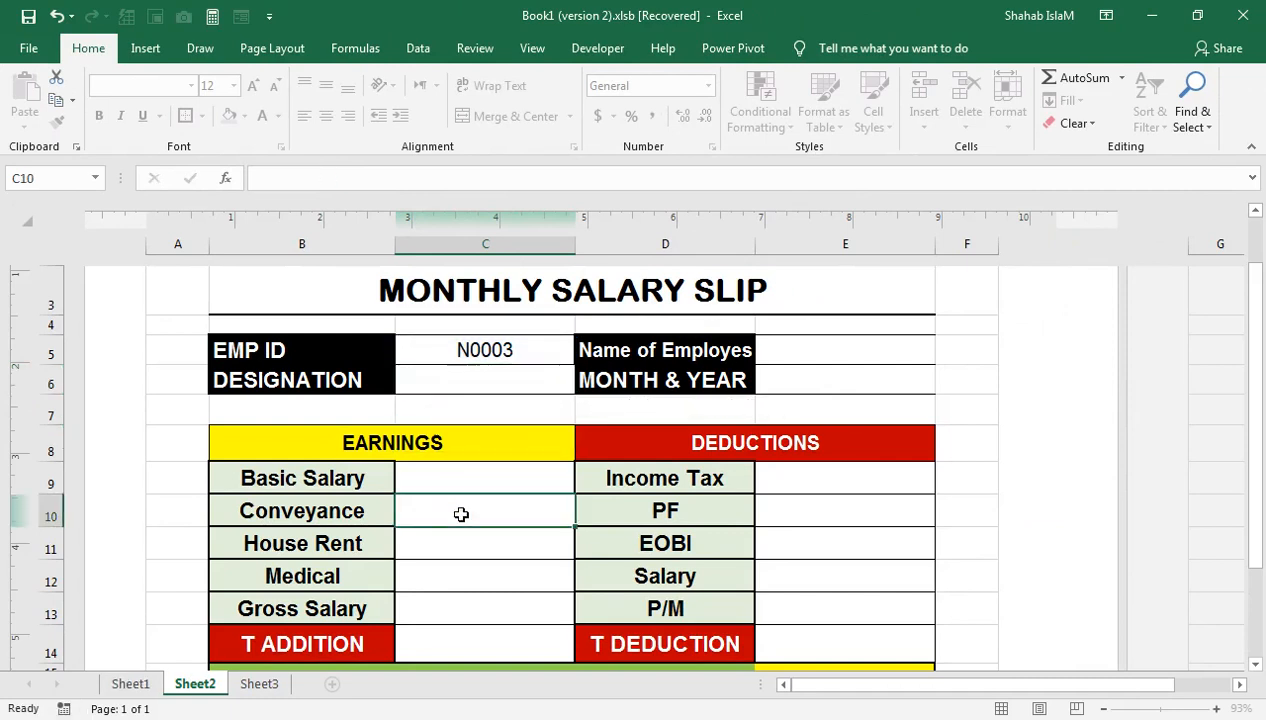
Step: Name the payroll table on Sheet1, from the Empl.Code header in A4 through the last Net Salary value in P16, as DATA
{"action": "left_click", "coordinate": [130, 684]}
{"action": "left_click_drag", "start_coordinate": [66, 422], "coordinate": [1065, 628]}
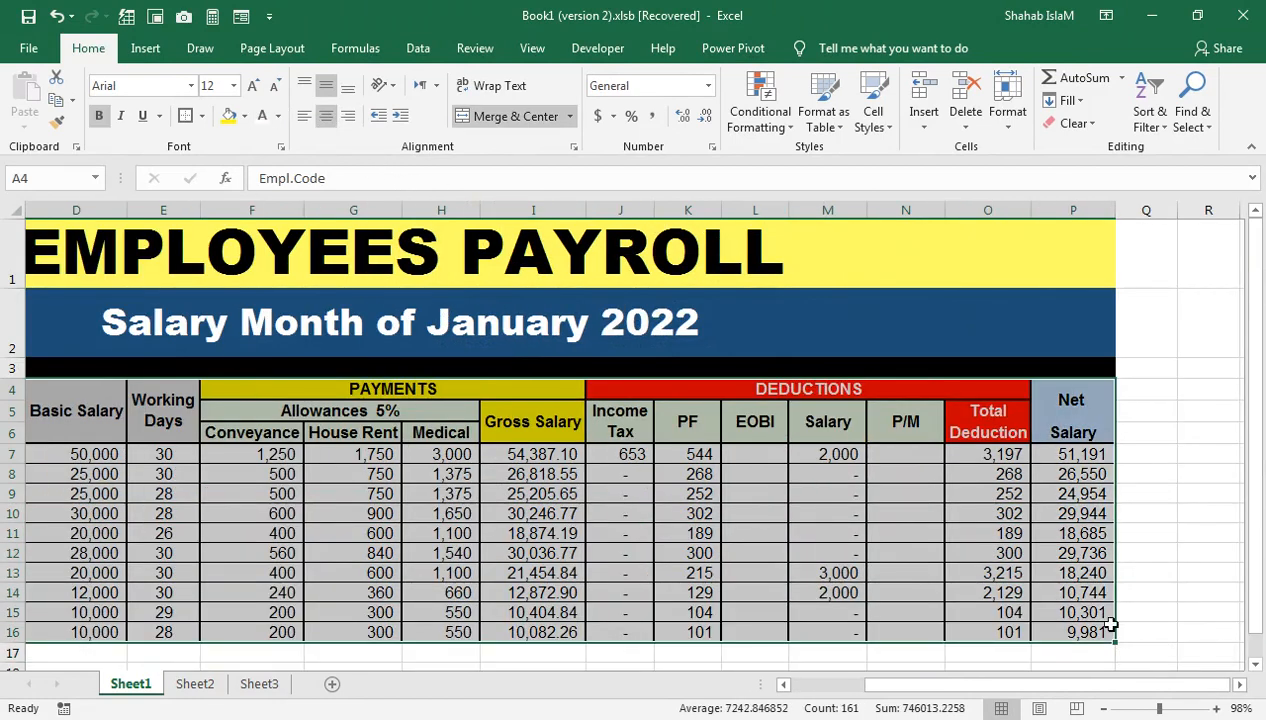
{"action": "left_click_drag", "start_coordinate": [932, 682], "coordinate": [822, 689]}
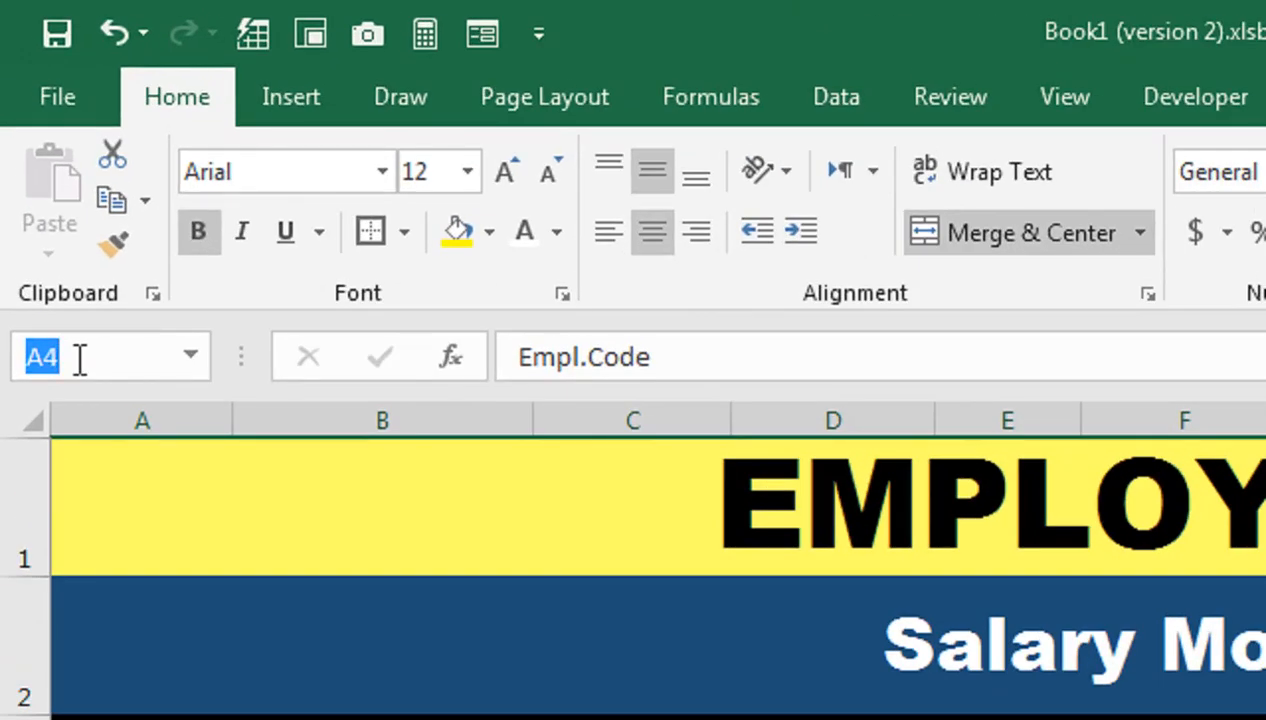
{"action": "type", "text": "DATA"}
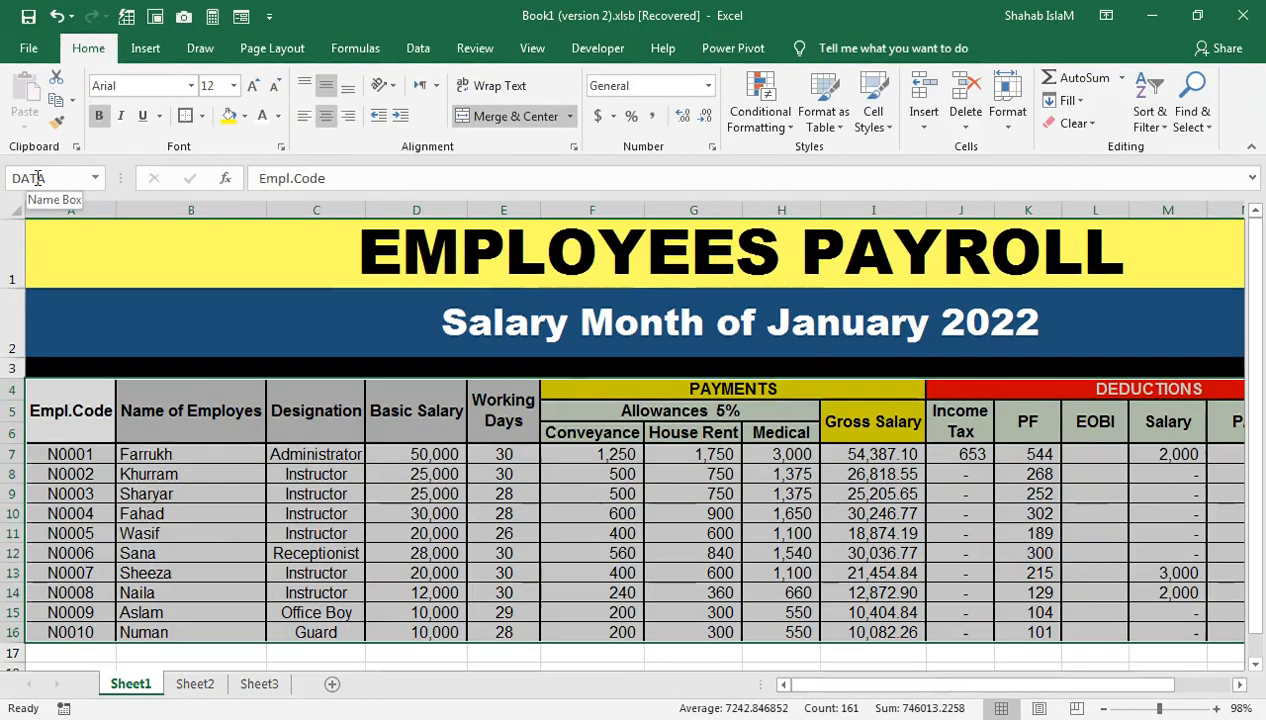
Step: Number the payroll columns on Sheet1 from 1 to 16 in row 17, directly below the table
{"action": "key", "text": "Return"}
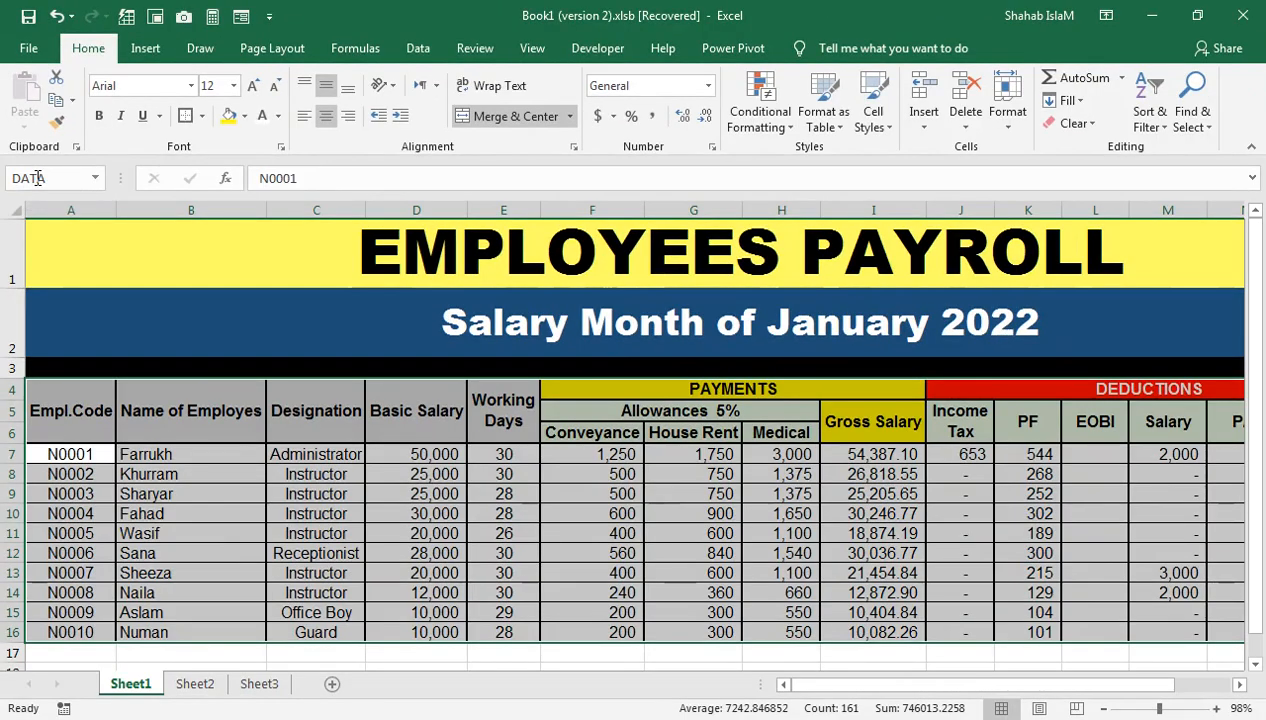
{"action": "left_click", "coordinate": [86, 651]}
{"action": "type", "text": "1"}
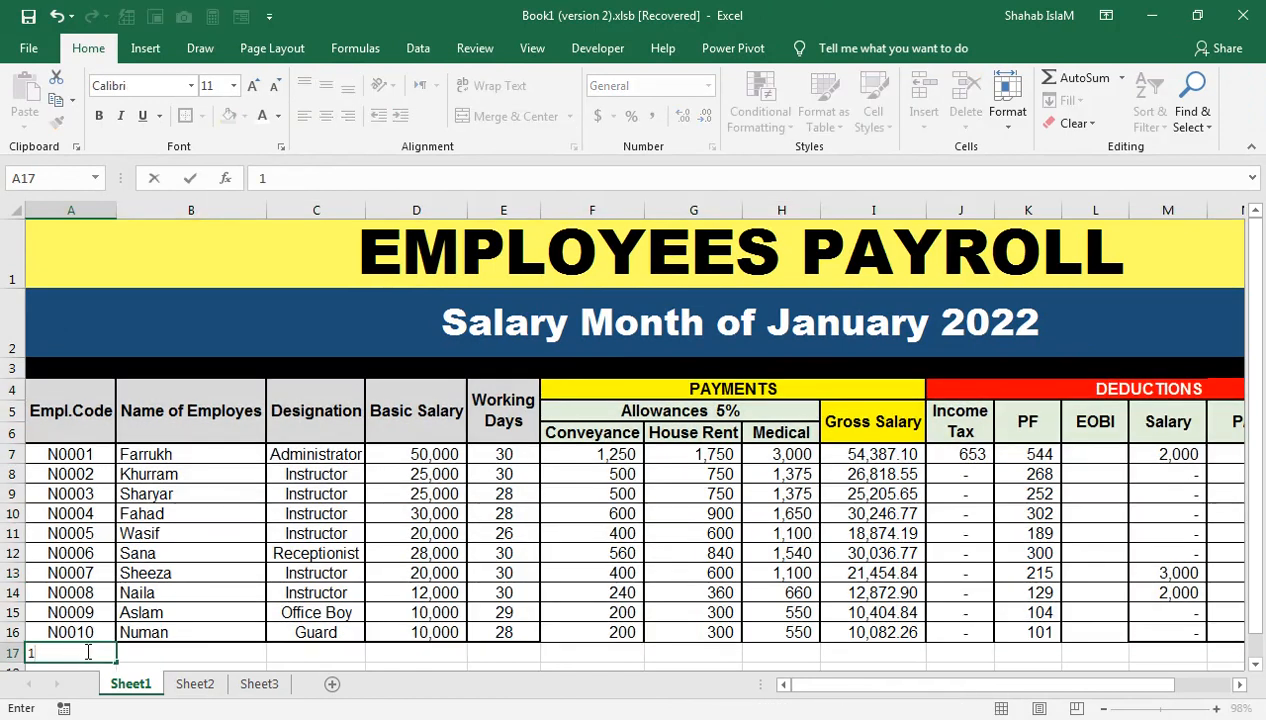
{"action": "key", "text": "Tab"}
{"action": "type", "text": "2"}
{"action": "key", "text": "Tab"}
{"action": "key", "text": "shift+Tab"}
{"action": "key", "text": "shift+Tab"}
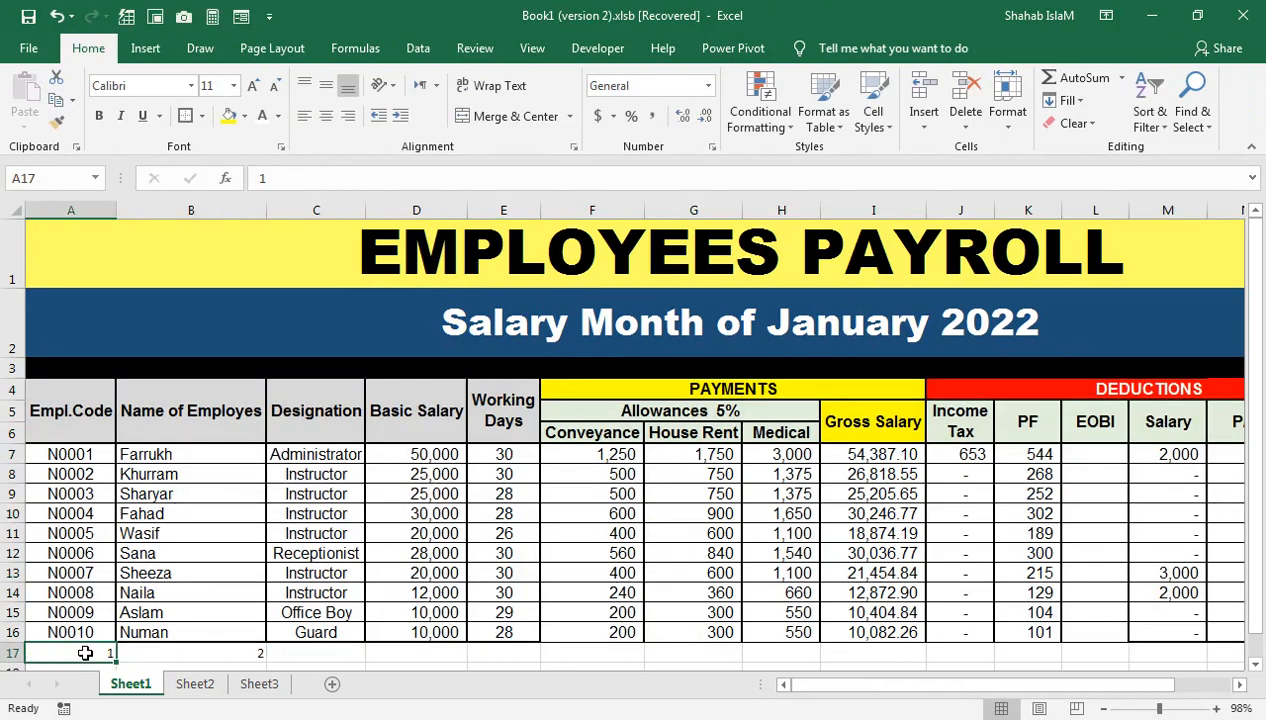
{"action": "key", "text": "shift+Right"}
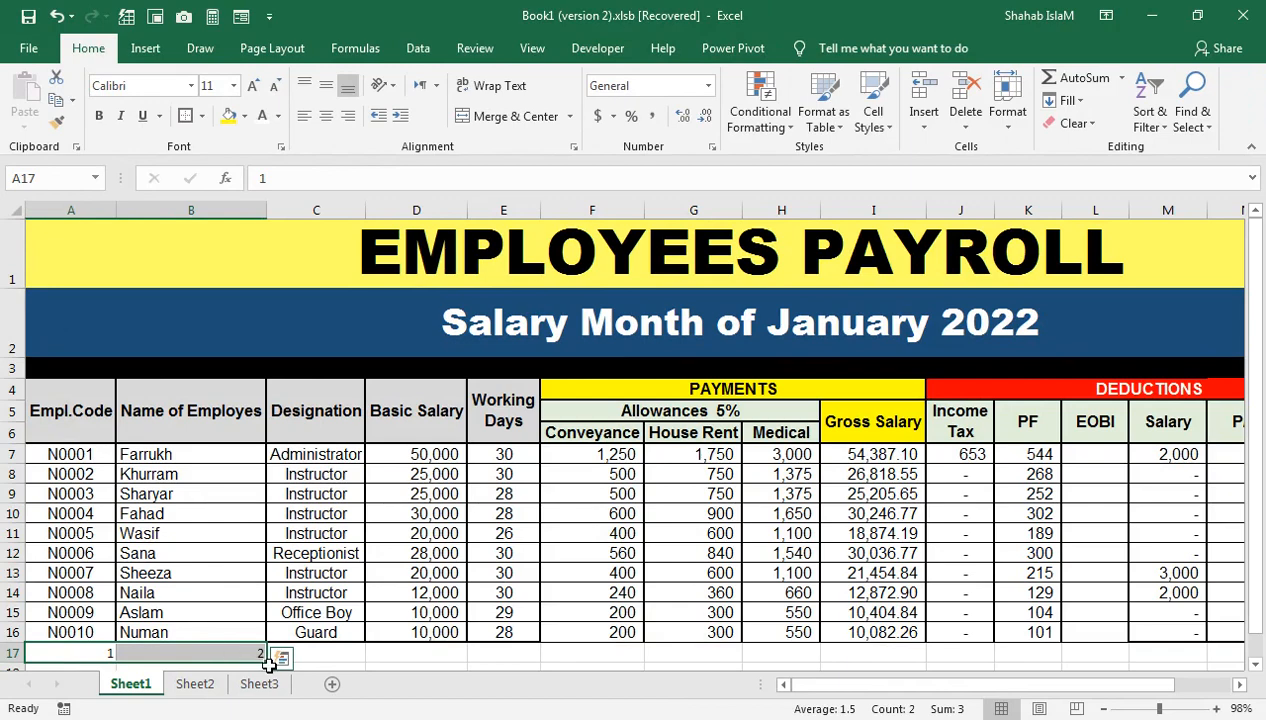
{"action": "left_click_drag", "start_coordinate": [265, 662], "coordinate": [1115, 590]}
{"action": "left_click_drag", "start_coordinate": [1015, 684], "coordinate": [808, 702]}
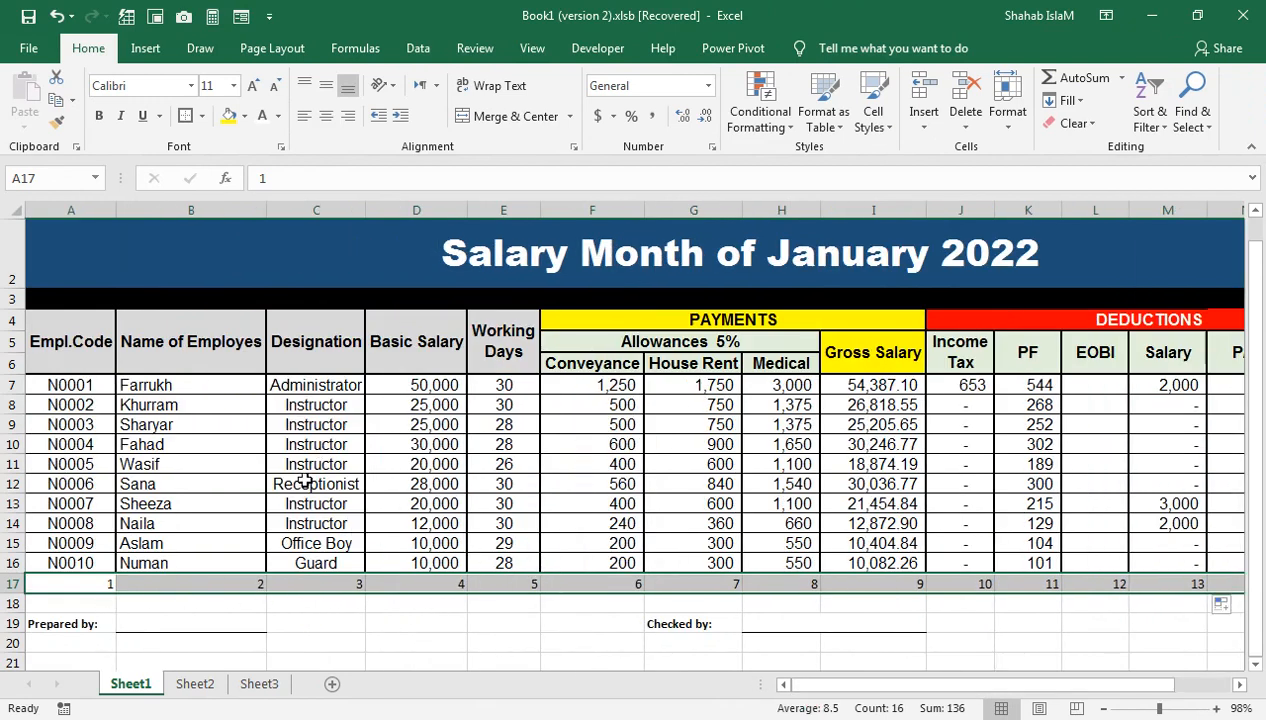
Step: On Sheet2, enter =VLOOKUP(C5,DATA,3,FALSE) in the DESIGNATION value cell C6 to look up the designation by employee ID
{"action": "left_click", "coordinate": [195, 686]}
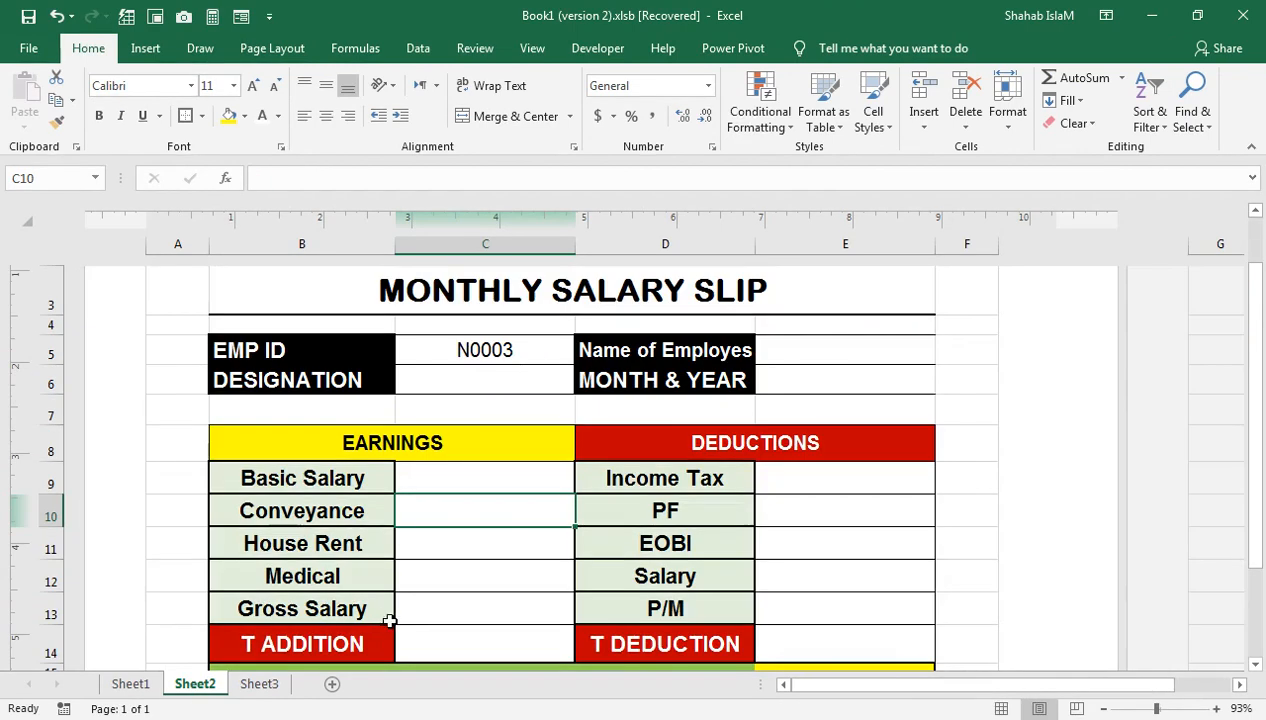
{"action": "left_click", "coordinate": [469, 377]}
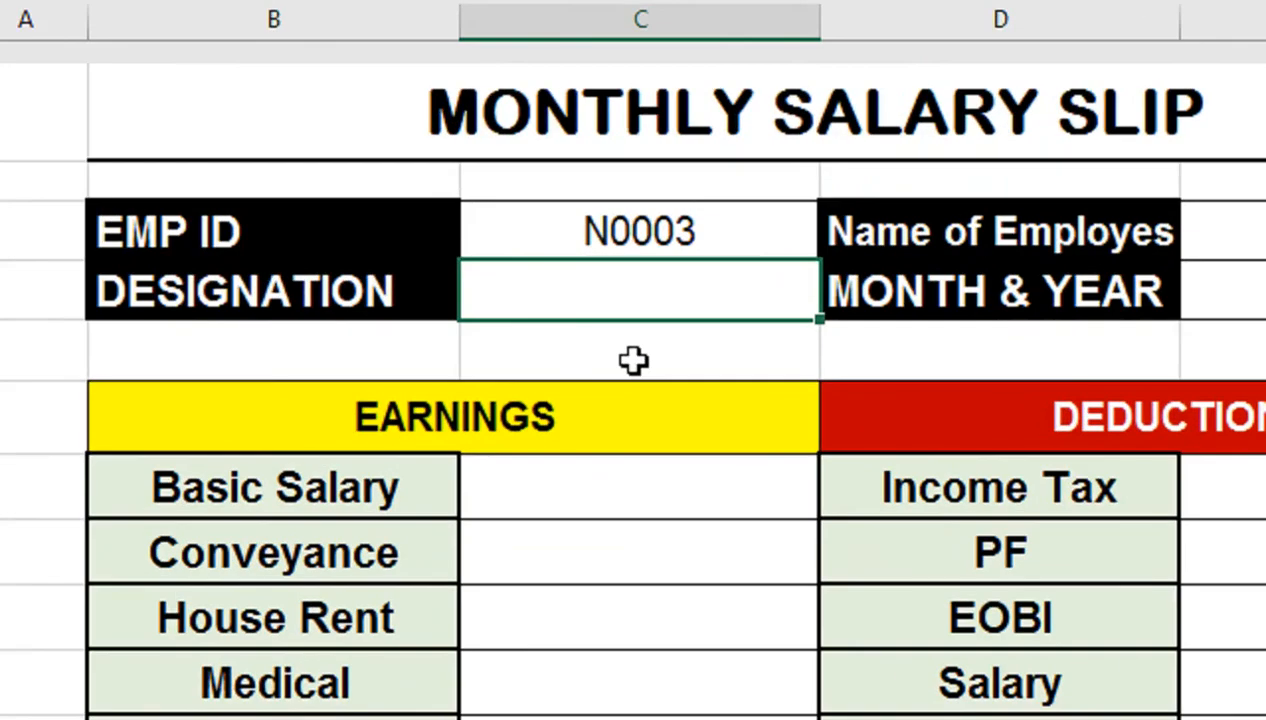
{"action": "type", "text": "=VLO"}
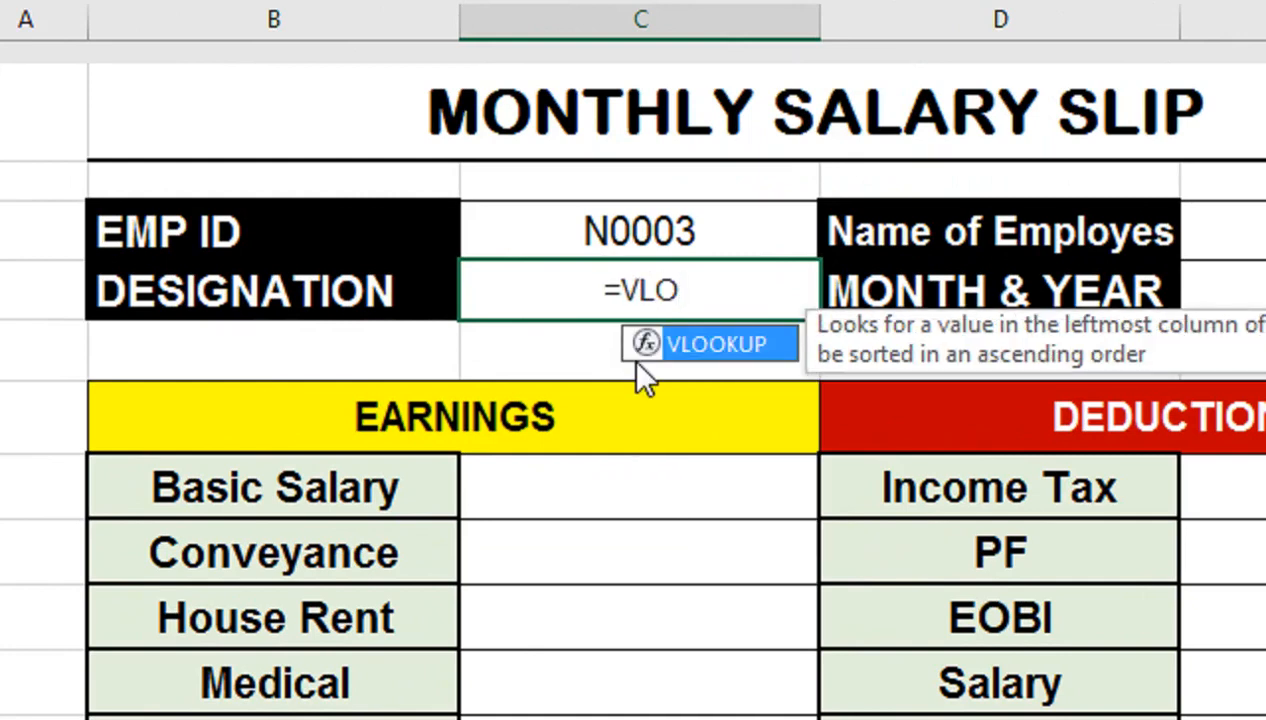
{"action": "key", "text": "Tab"}
{"action": "left_click", "coordinate": [705, 232]}
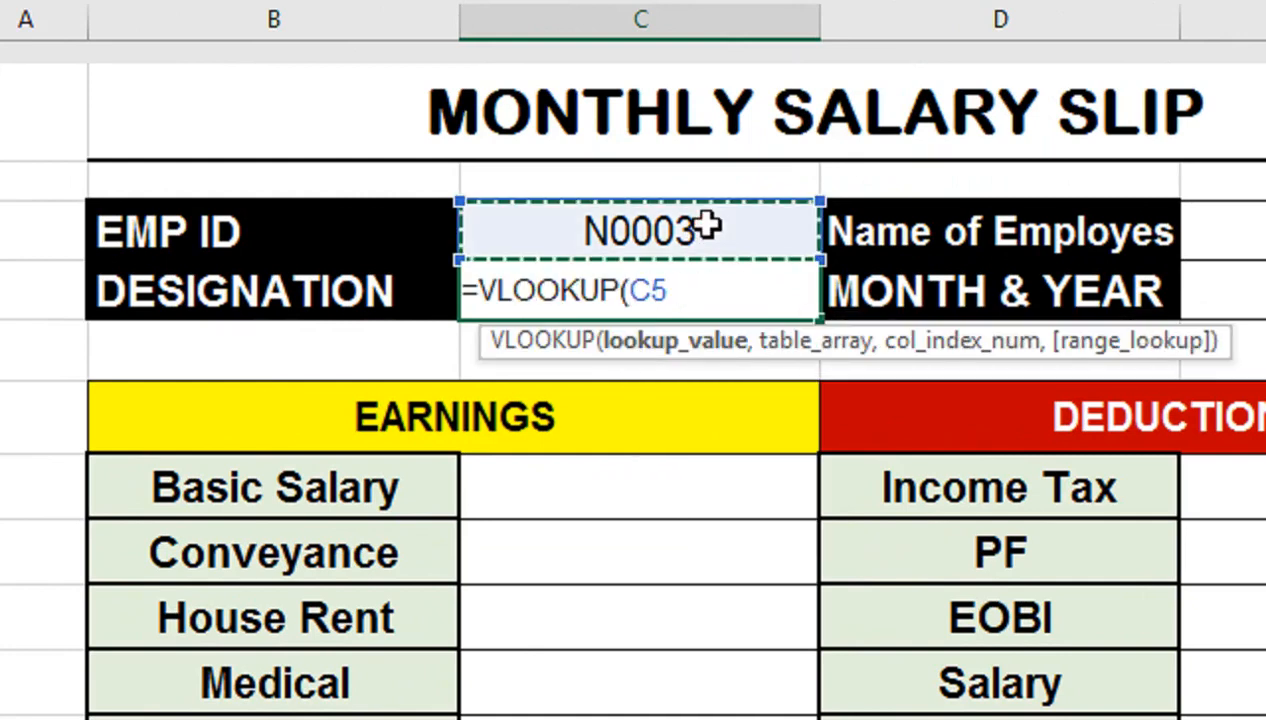
{"action": "type", "text": ","}
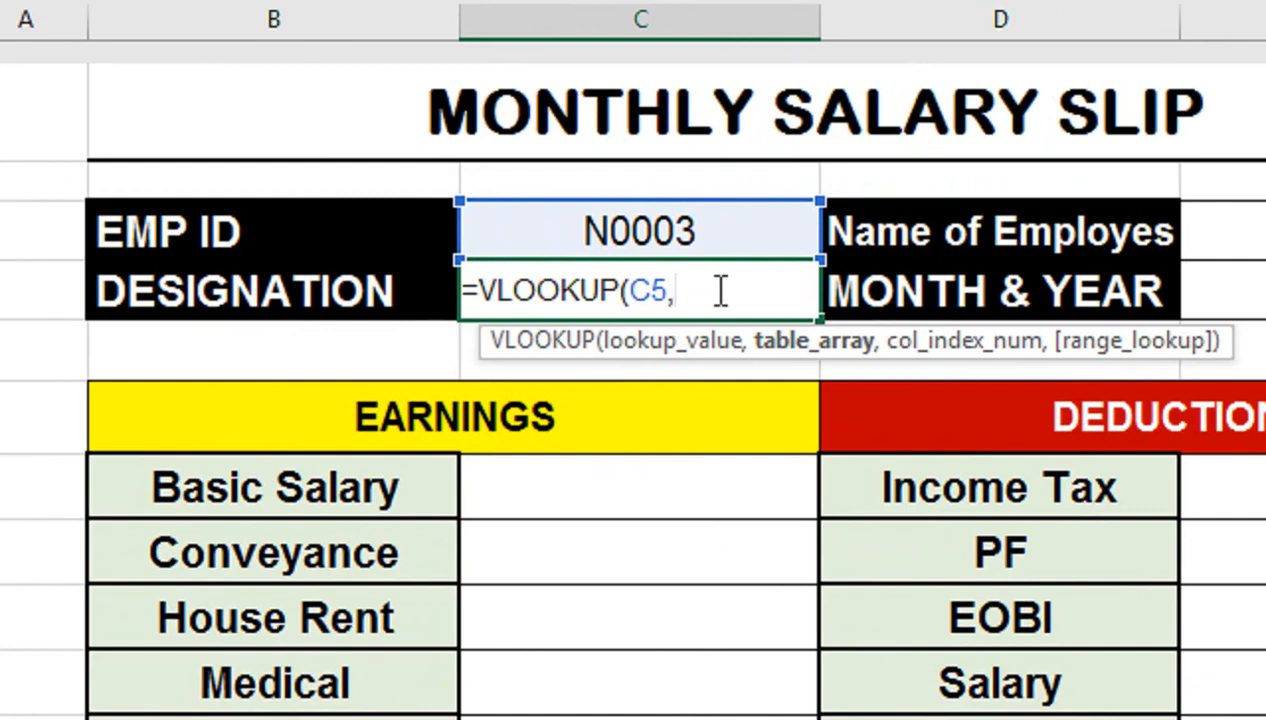
{"action": "type", "text": "DATA"}
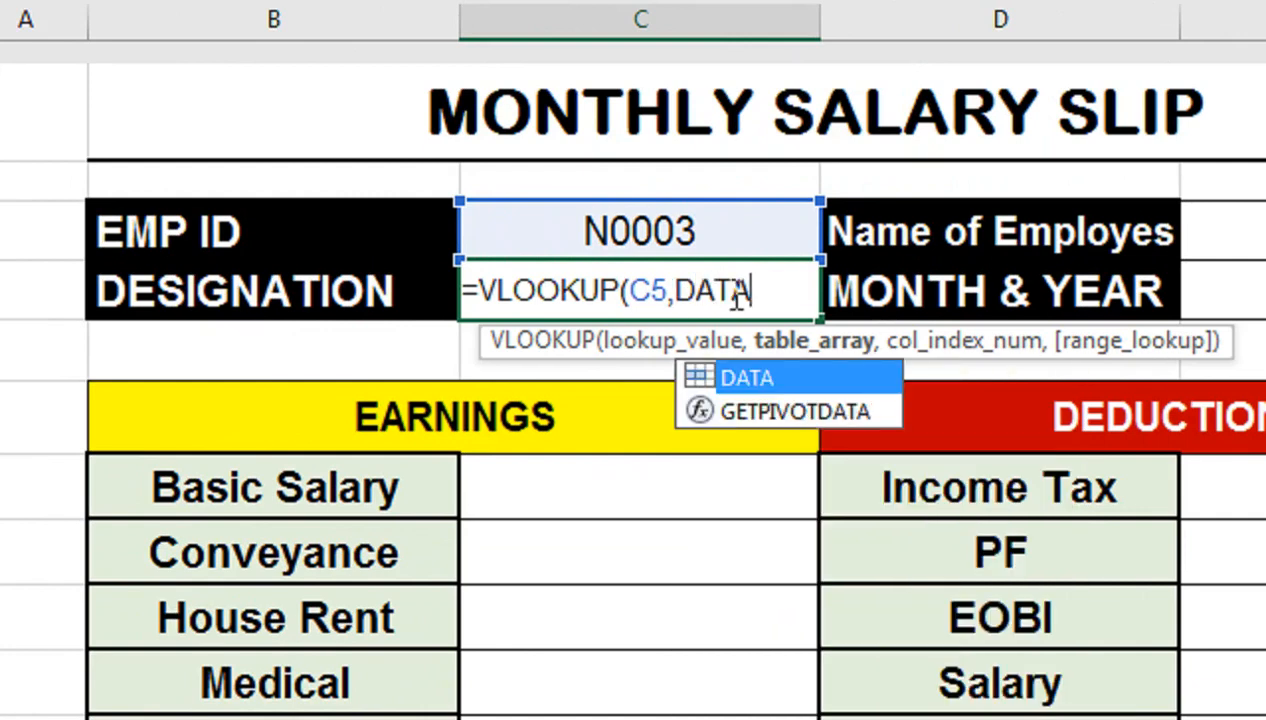
{"action": "type", "text": ","}
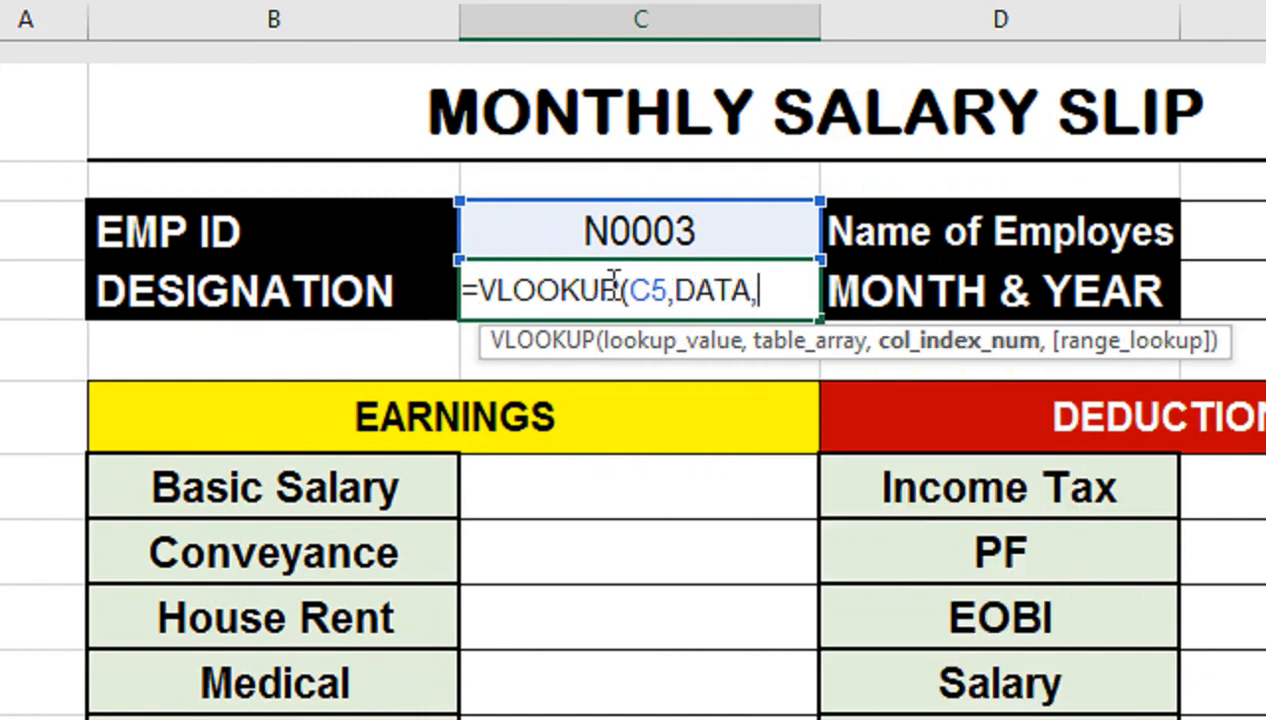
{"action": "type", "text": "3,"}
{"action": "key", "text": "Down"}
{"action": "key", "text": "Tab"}
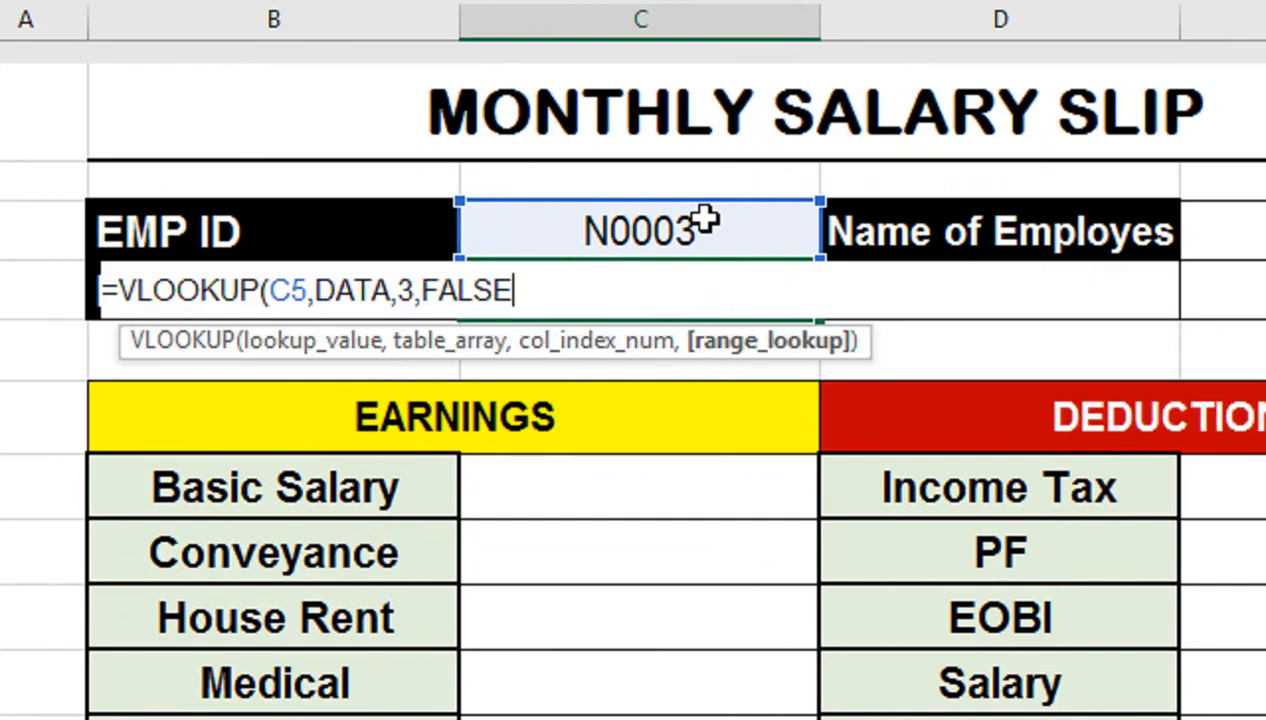
{"action": "type", "text": "("}
{"action": "key", "text": "BackSpace"}
{"action": "type", "text": ")"}
{"action": "key", "text": "Return"}
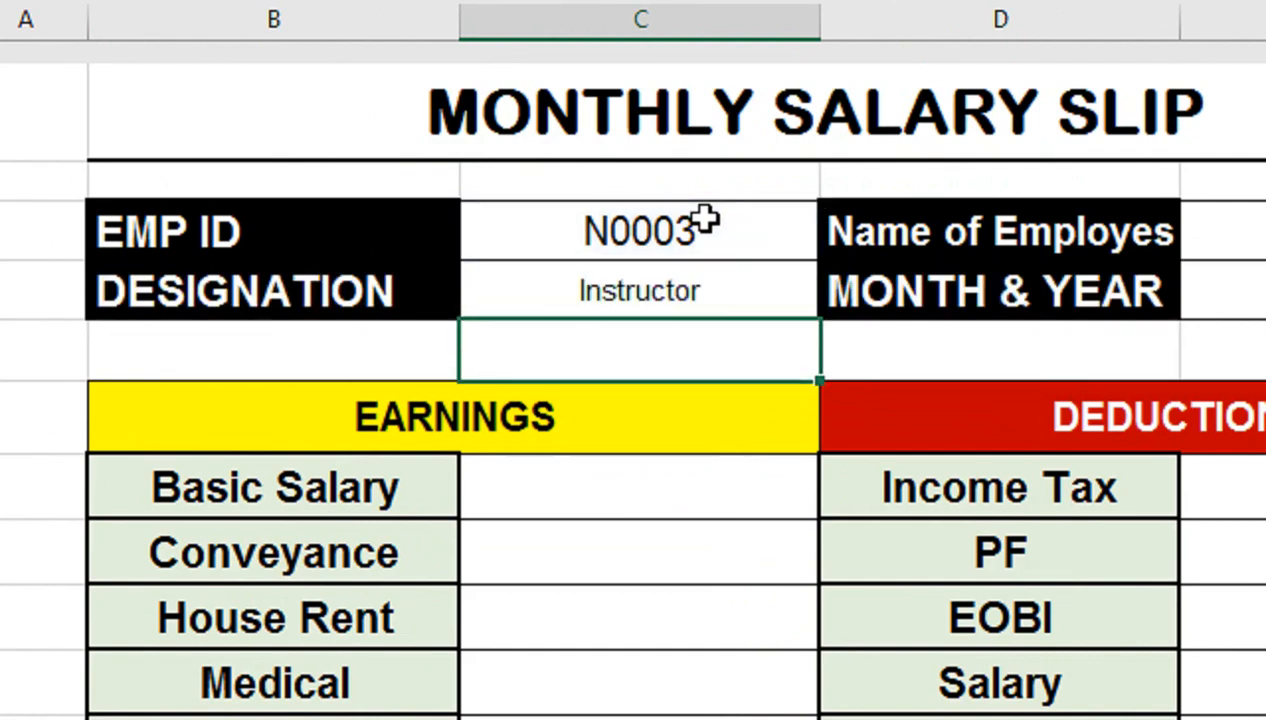
Step: Copy the formatting of the Basic Salary label to the DESIGNATION value cell C6
{"action": "left_click", "coordinate": [390, 466]}
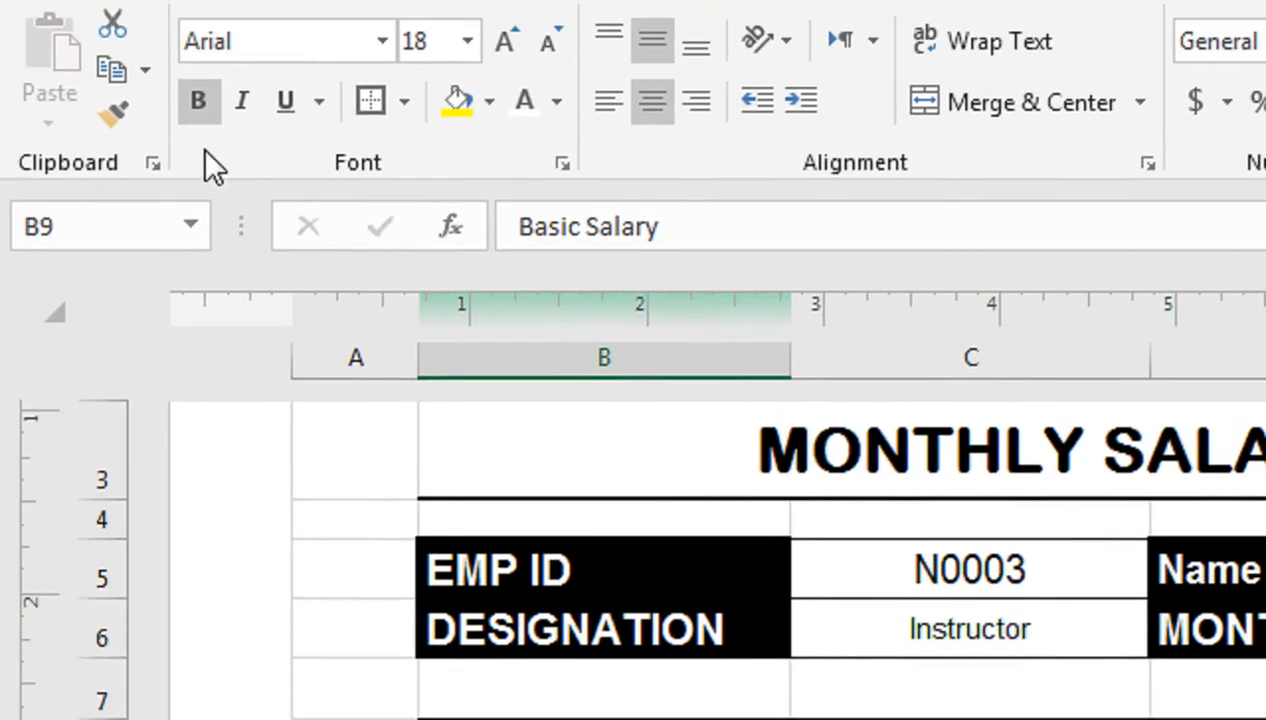
{"action": "left_click", "coordinate": [115, 118]}
{"action": "mouse_move", "coordinate": [920, 570]}
{"action": "left_mouse_down"}
{"action": "mouse_move", "coordinate": [928, 633]}
{"action": "mouse_move", "coordinate": [930, 560]}
{"action": "left_mouse_up"}
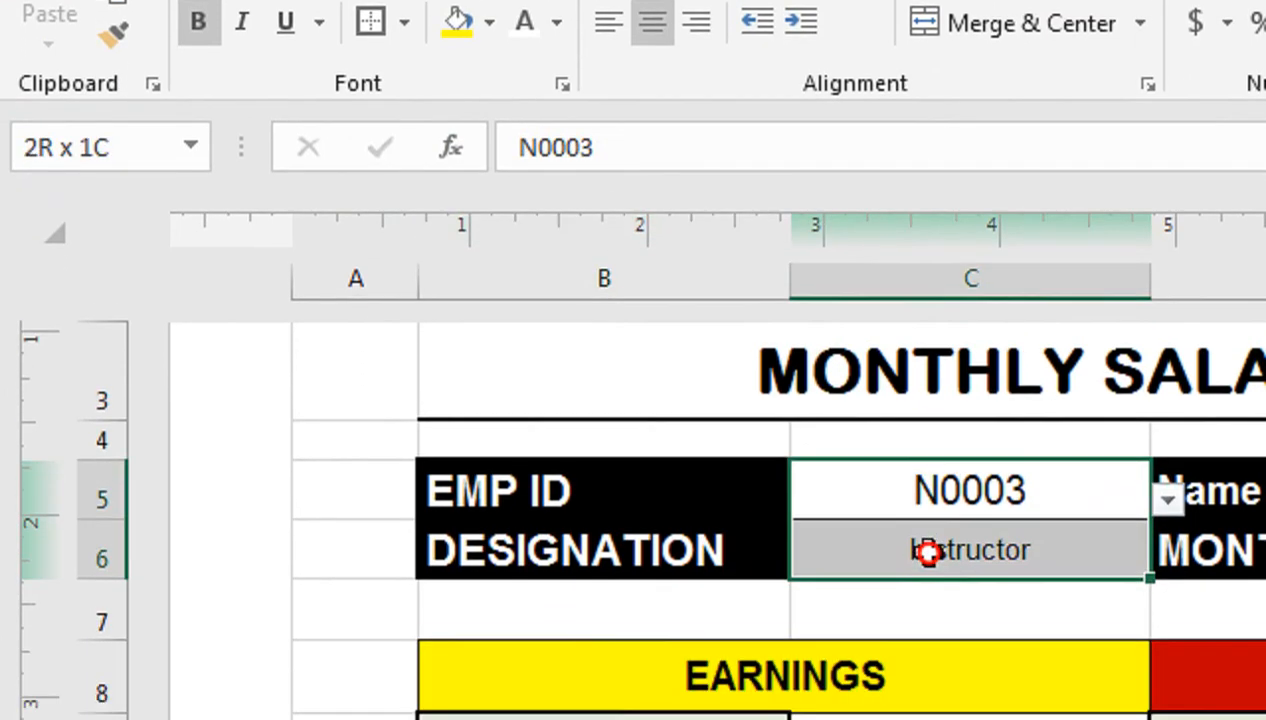
{"action": "left_click", "coordinate": [644, 483]}
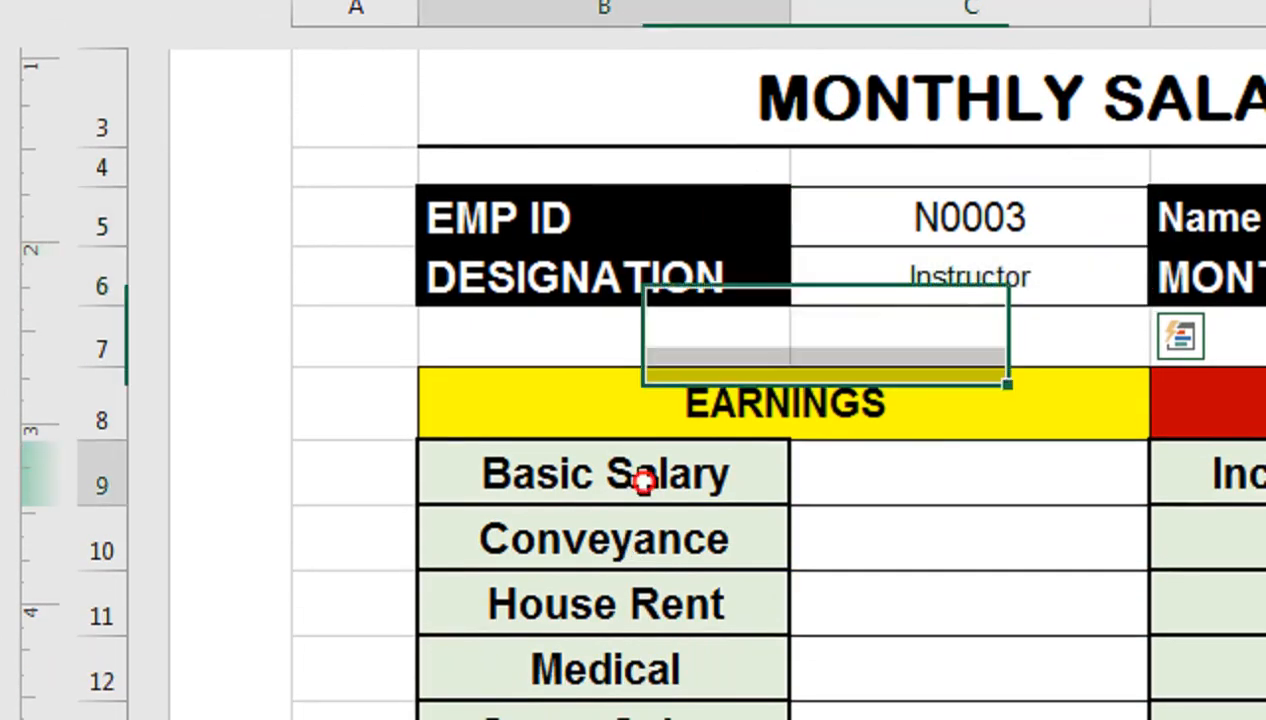
{"action": "left_click", "coordinate": [124, 0]}
{"action": "left_click", "coordinate": [1060, 495]}
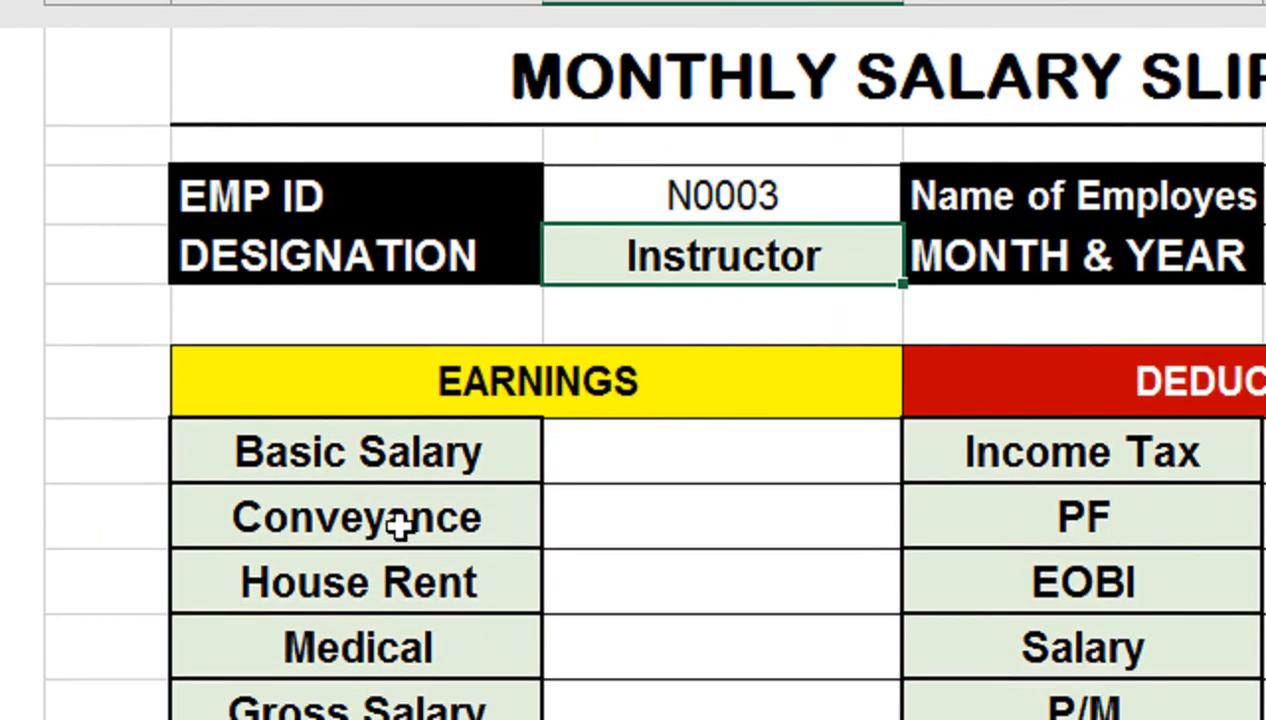
Step: Apply the Basic Salary label's formatting to the MONTH & YEAR and Name of Employes value cells, E6 and E5
{"action": "left_click", "coordinate": [380, 634]}
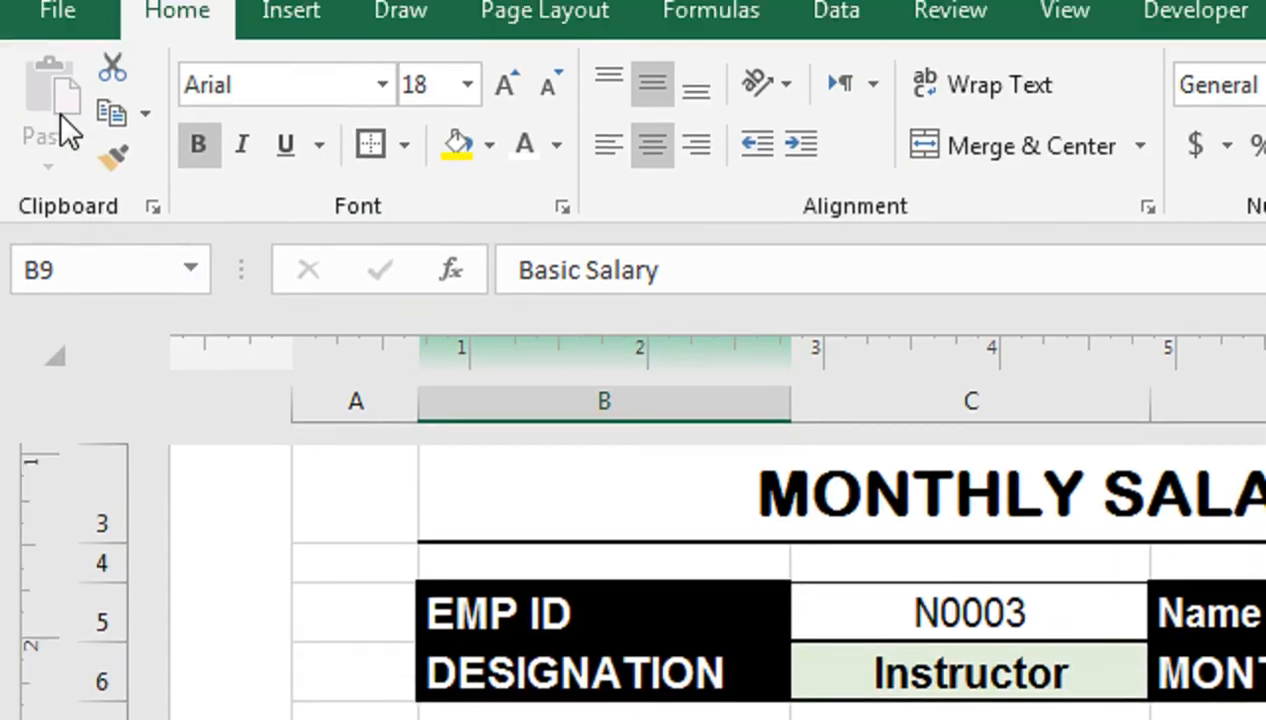
{"action": "left_click", "coordinate": [113, 157]}
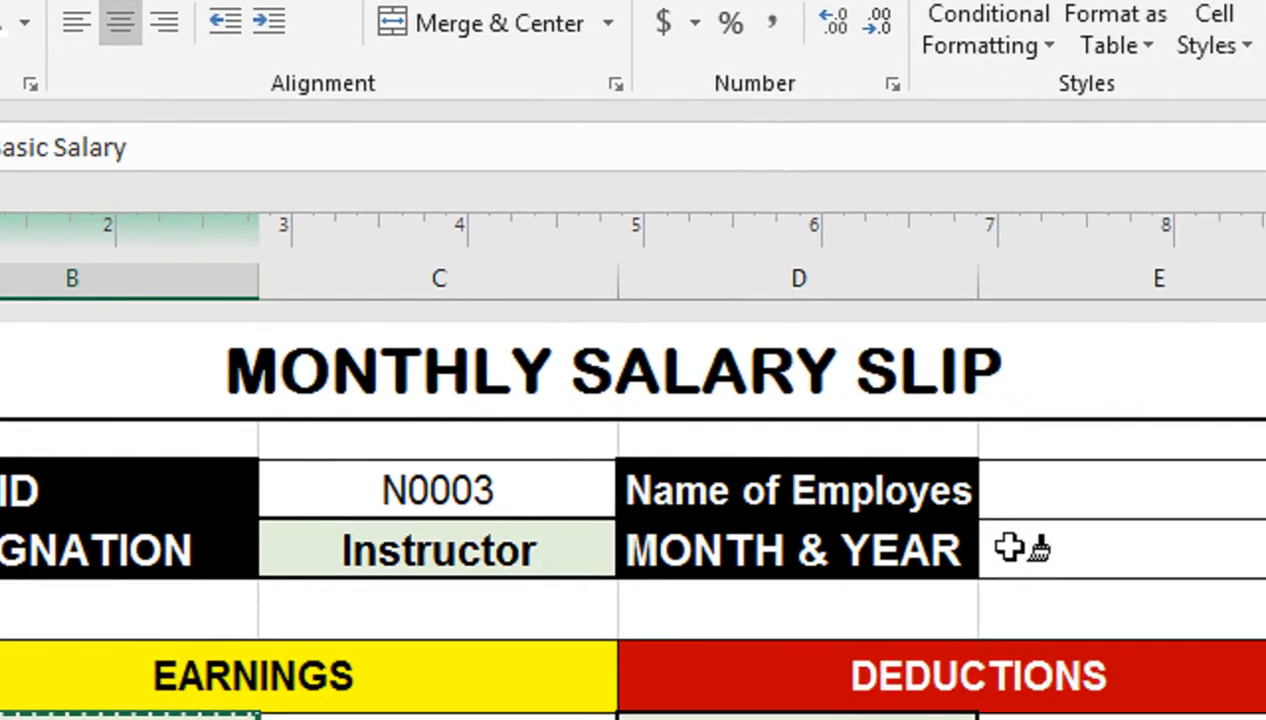
{"action": "left_click", "coordinate": [938, 538]}
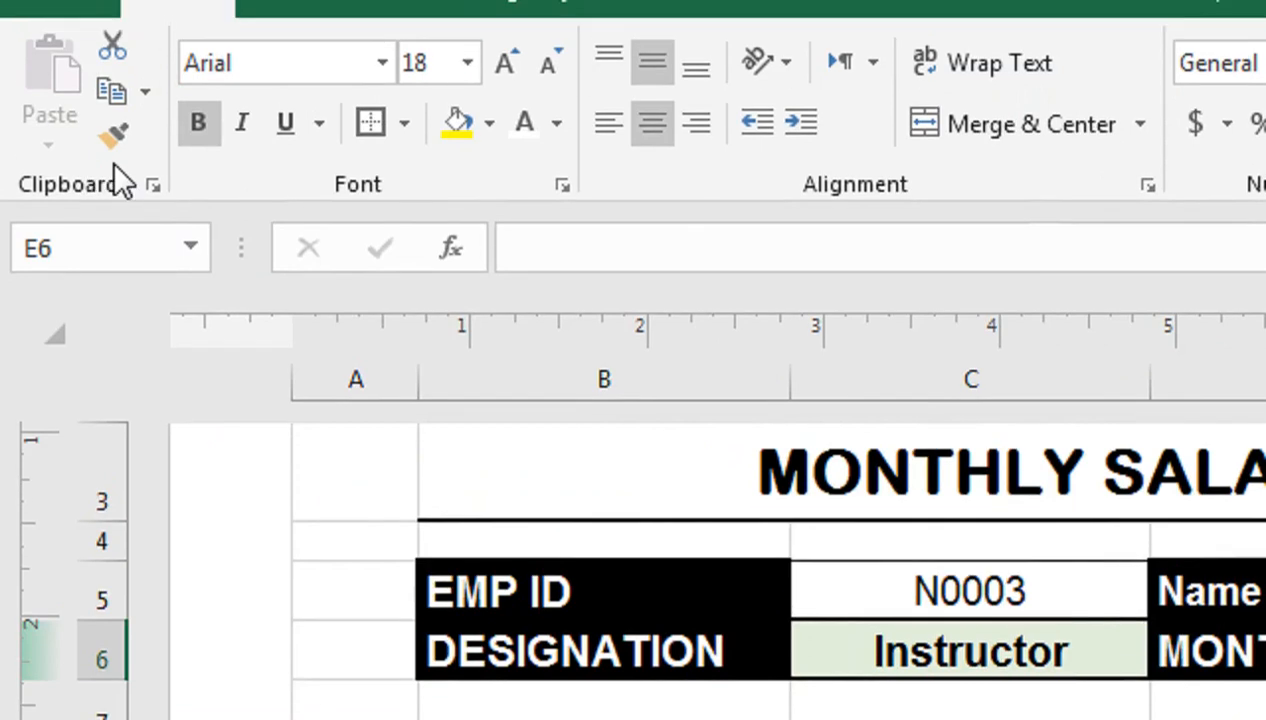
{"action": "left_click", "coordinate": [113, 136]}
{"action": "left_click", "coordinate": [1112, 537]}
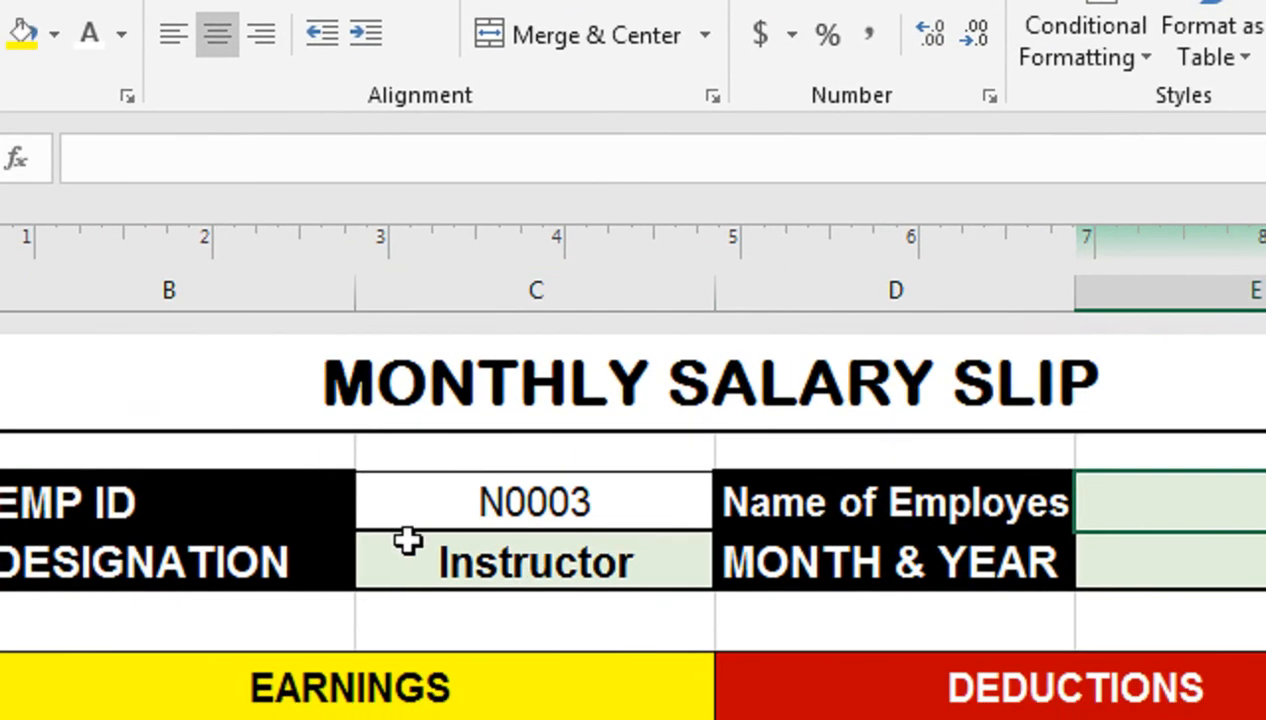
Step: Copy the text of the DESIGNATION lookup formula from C6 into the Name of Employes value cell E5
{"action": "left_click", "coordinate": [257, 545]}
{"action": "left_click", "coordinate": [180, 149]}
{"action": "triple_click", "coordinate": [330, 183]}
{"action": "key", "text": "ctrl+c"}
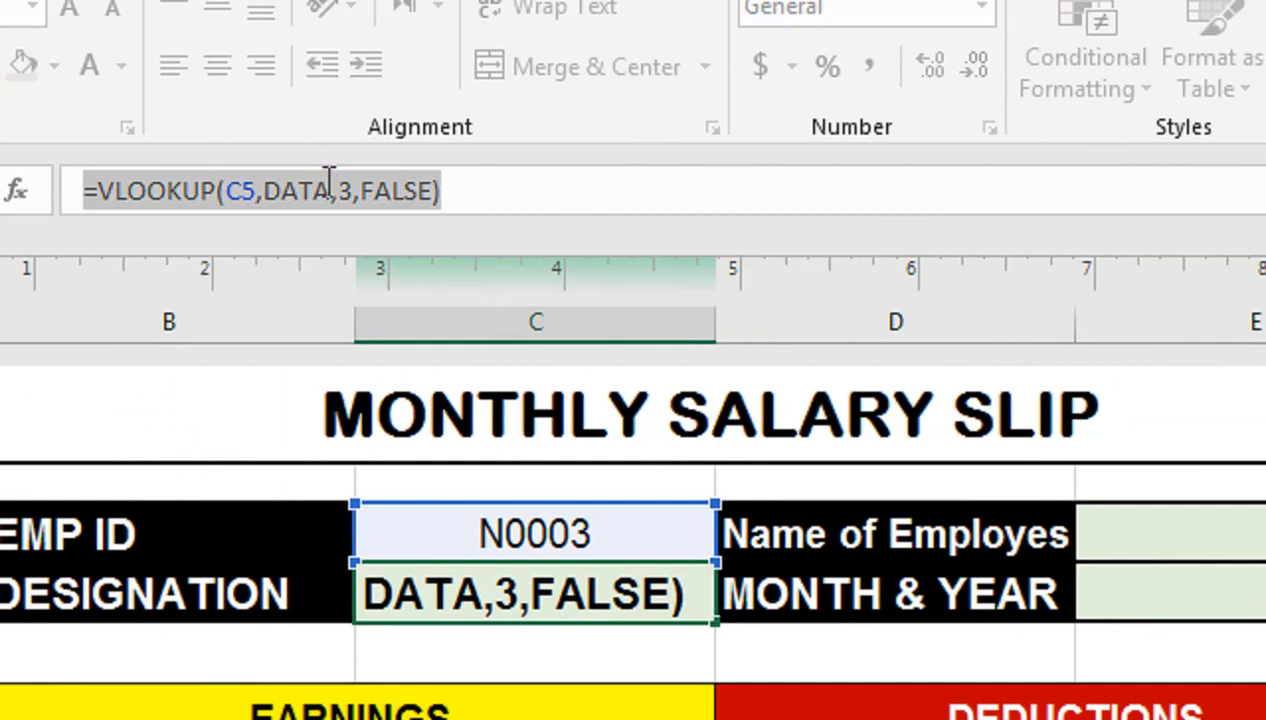
{"action": "key", "text": "Tab"}
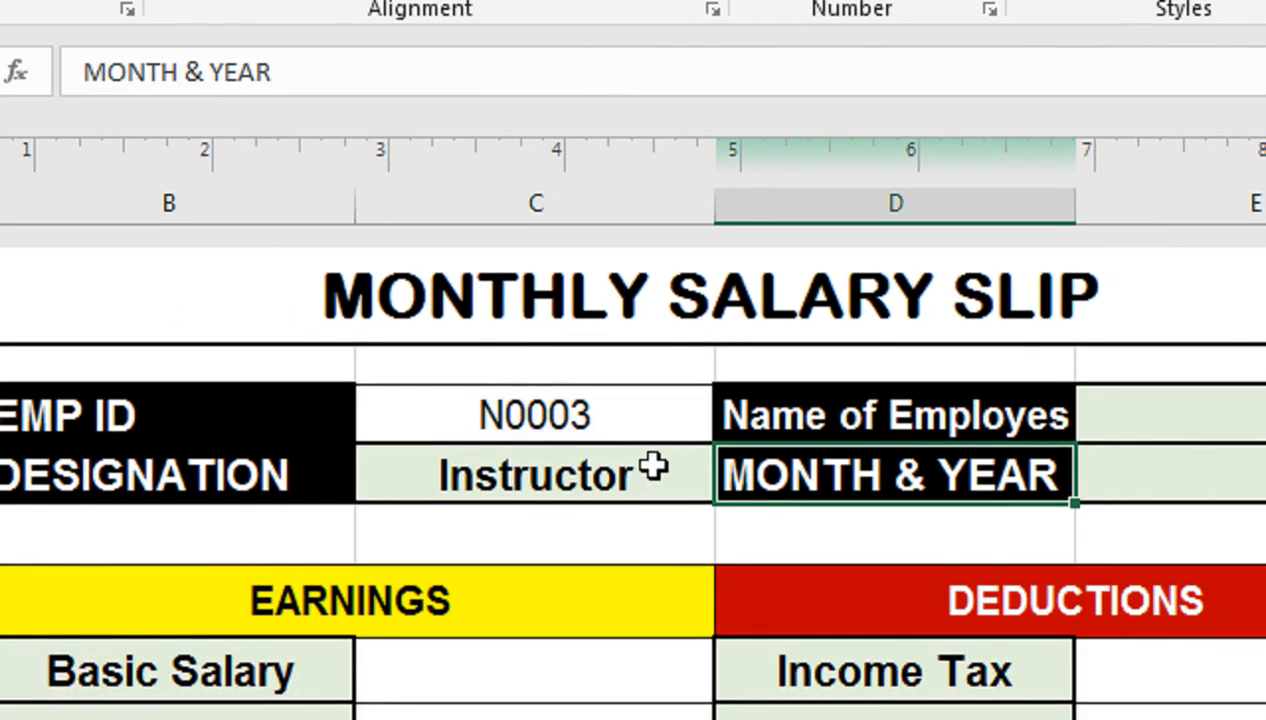
{"action": "left_click", "coordinate": [1060, 421]}
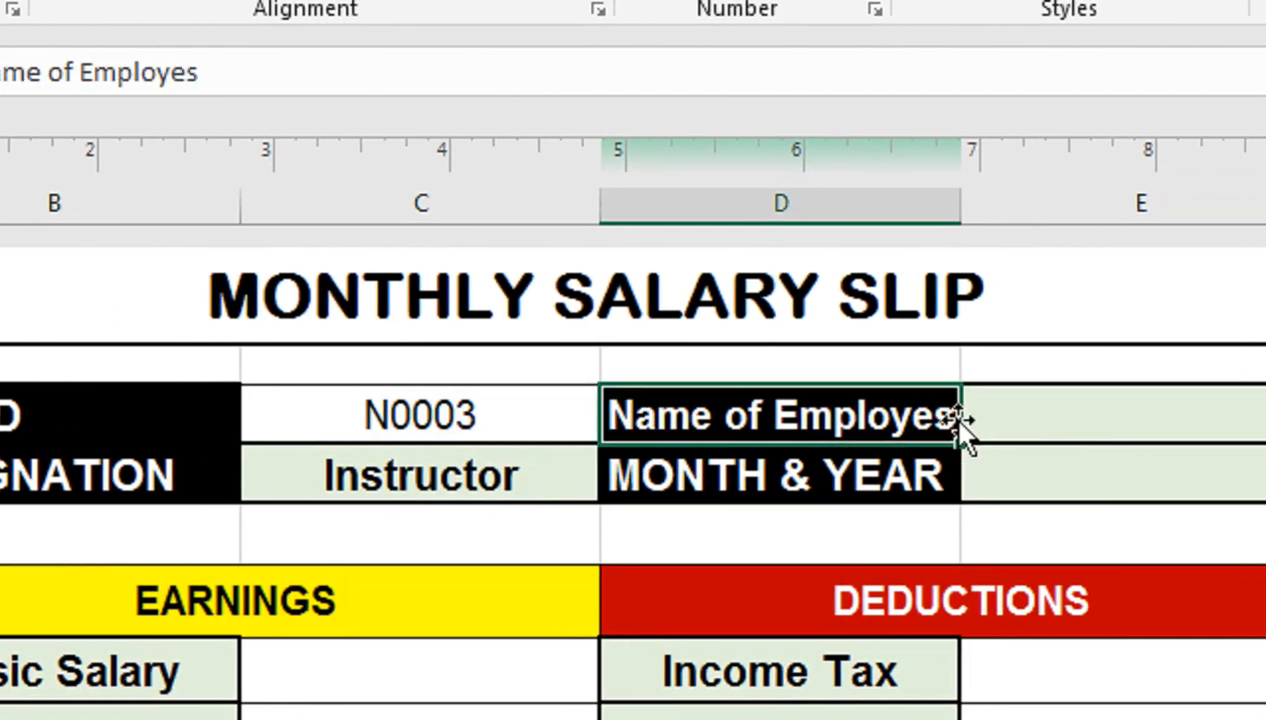
{"action": "left_click", "coordinate": [1138, 416]}
{"action": "key", "text": "ctrl+v"}
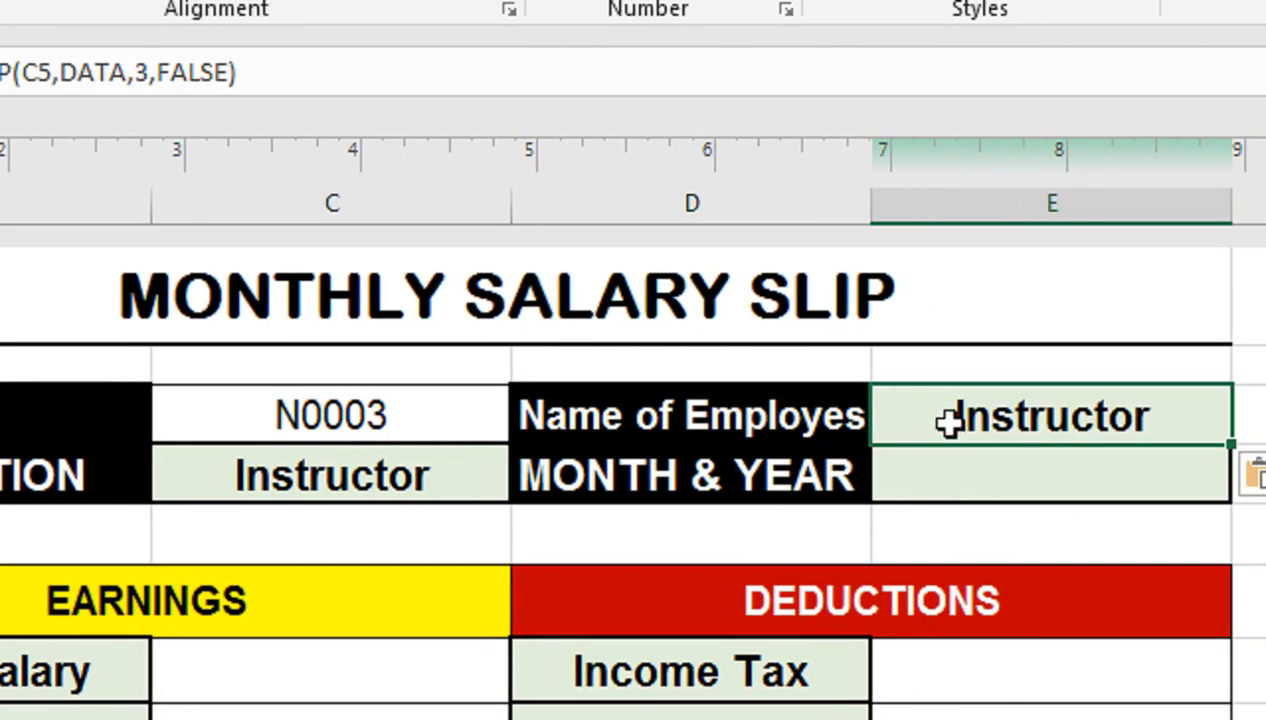
Step: Set the column index in the E5 lookup formula to 2 so it fetches the employee name
{"action": "double_click", "coordinate": [945, 419]}
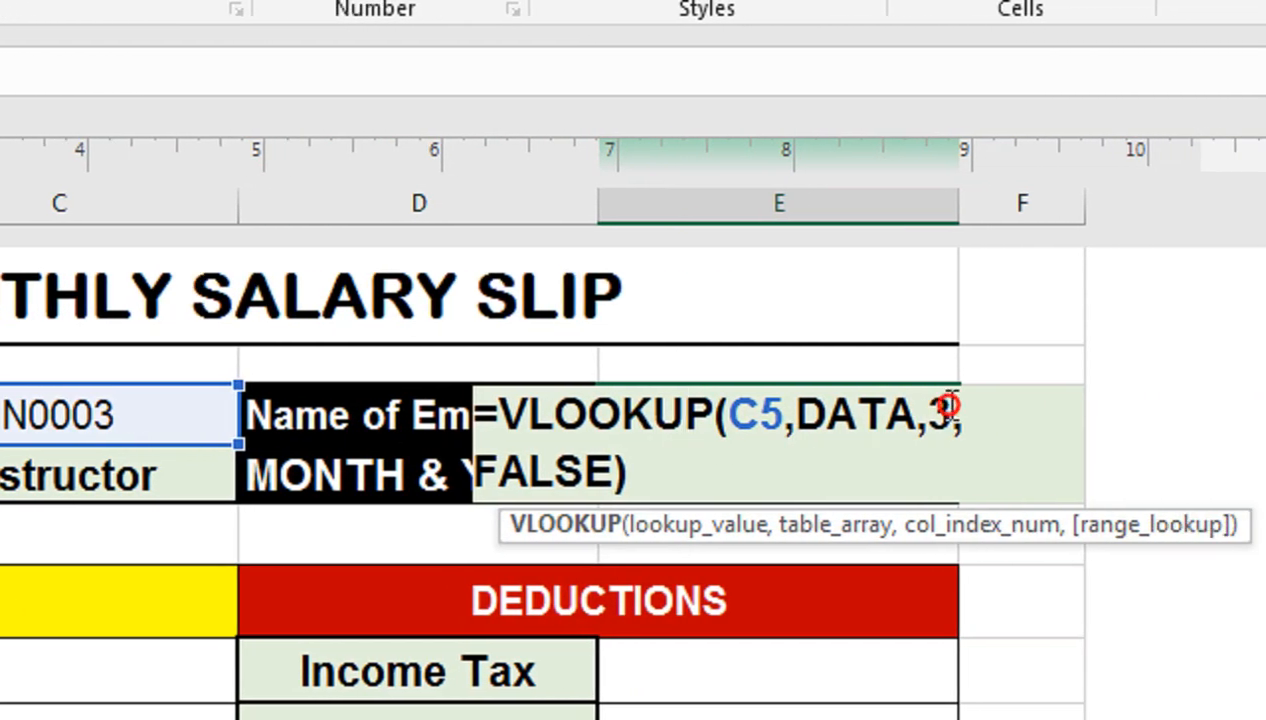
{"action": "double_click", "coordinate": [943, 415]}
{"action": "type", "text": "2"}
{"action": "key", "text": "Return"}
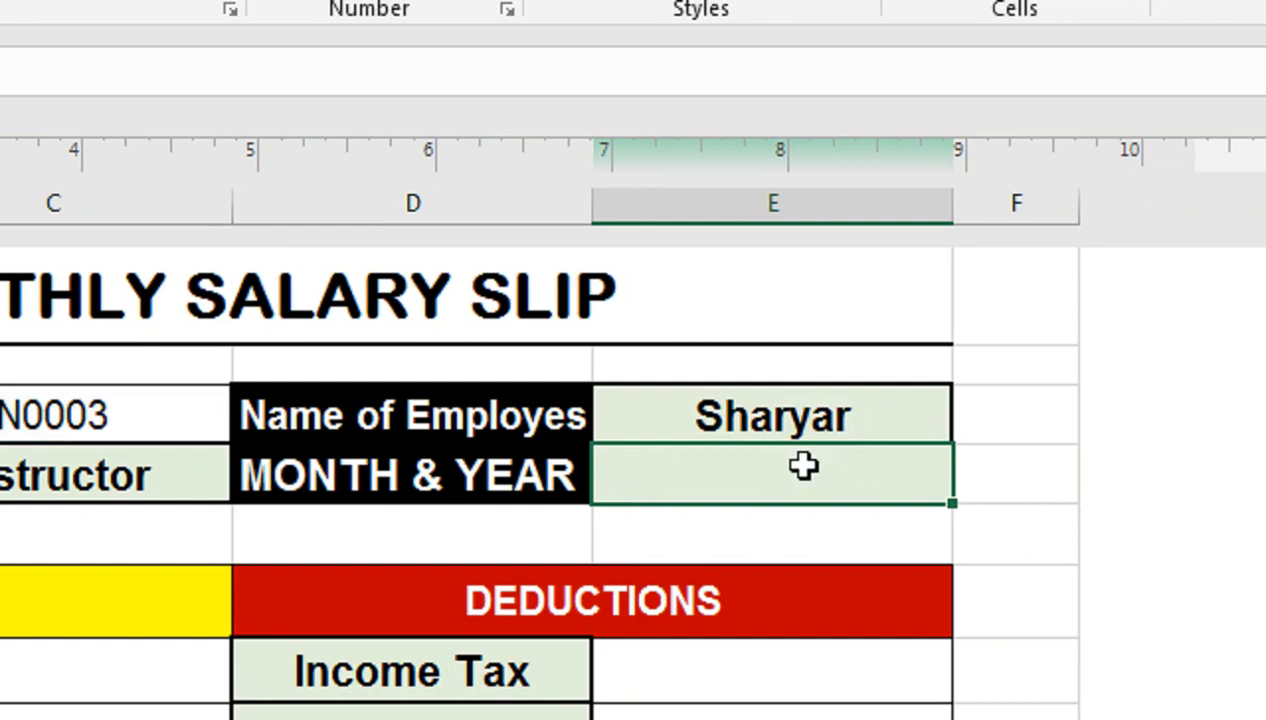
{"action": "key", "text": "ctrl+v"}
{"action": "double_click", "coordinate": [771, 478]}
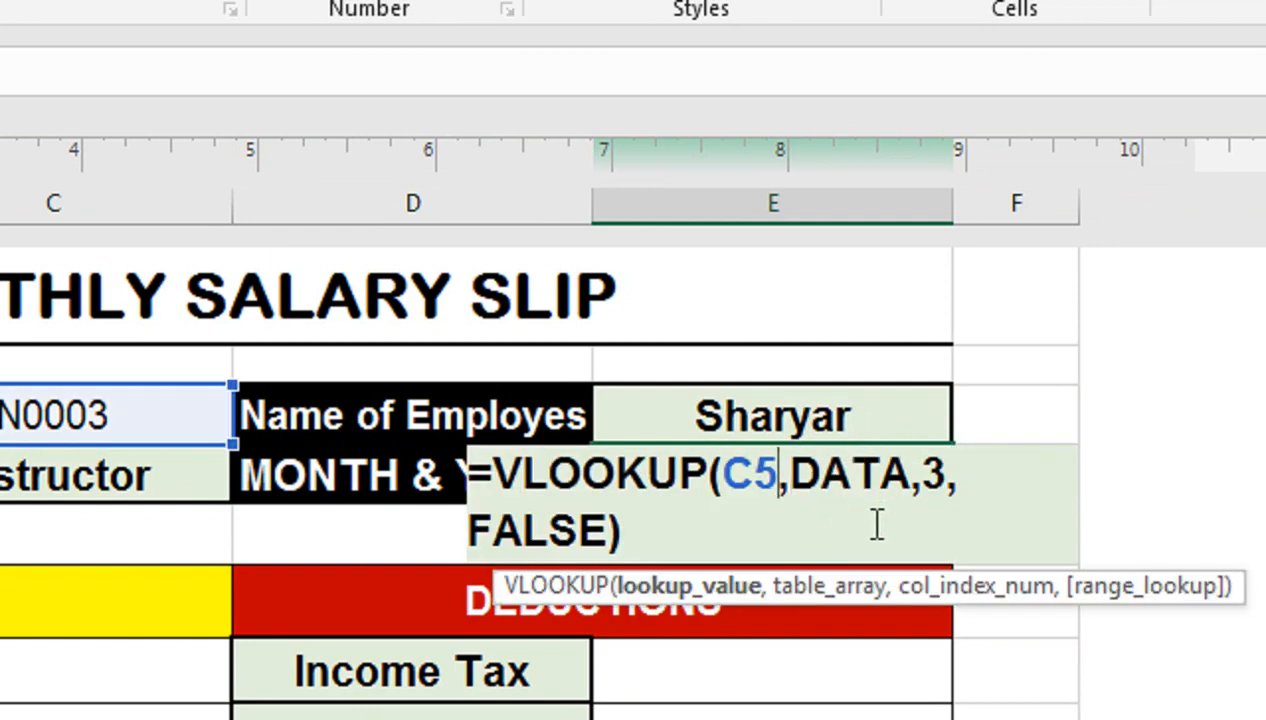
{"action": "key", "text": "Return"}
{"action": "key", "text": "Up"}
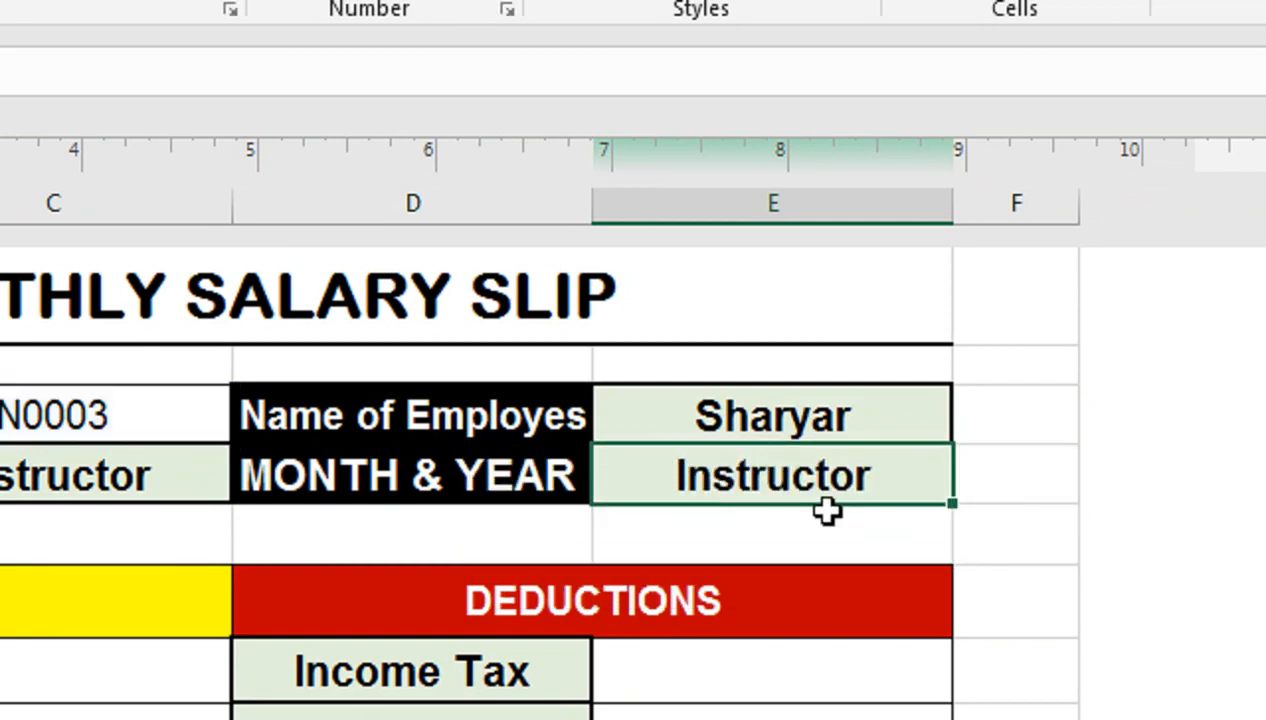
{"action": "key", "text": "Delete"}
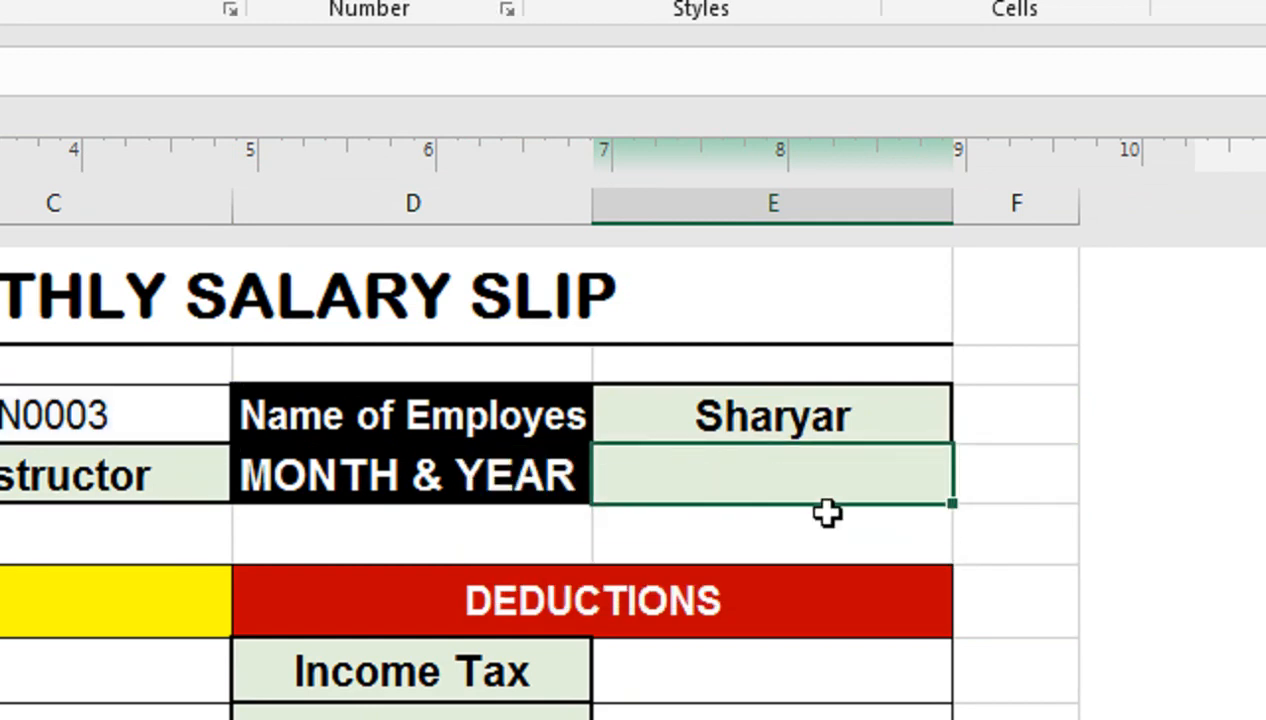
Step: Start a RIGHT formula in the MONTH & YEAR value cell E6, taking its text from the salary month heading in Sheet1!A2
{"action": "type", "text": "=RIGHT("}
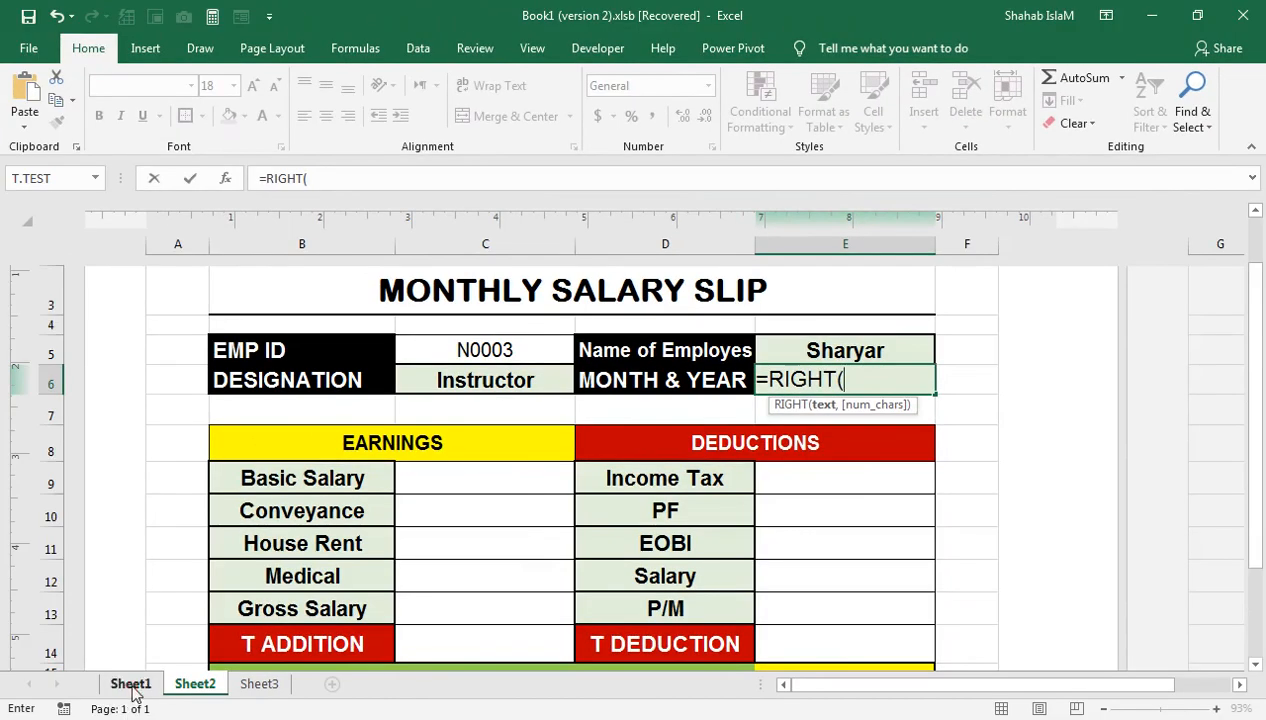
{"action": "left_click", "coordinate": [131, 688]}
{"action": "left_click", "coordinate": [680, 250]}
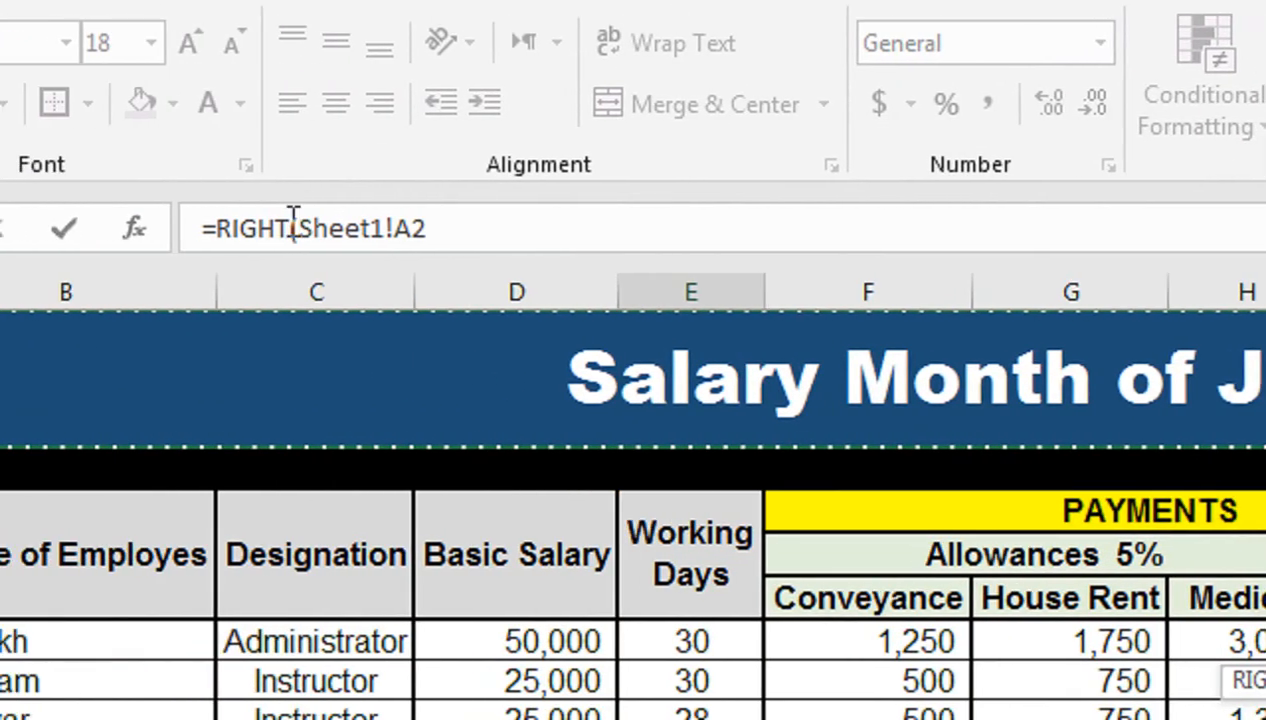
Step: Replace RIGHT with LEFT in the unfinished E6 formula and complete it as =LEFT(Sheet1!A2,12)
{"action": "left_click", "coordinate": [328, 230]}
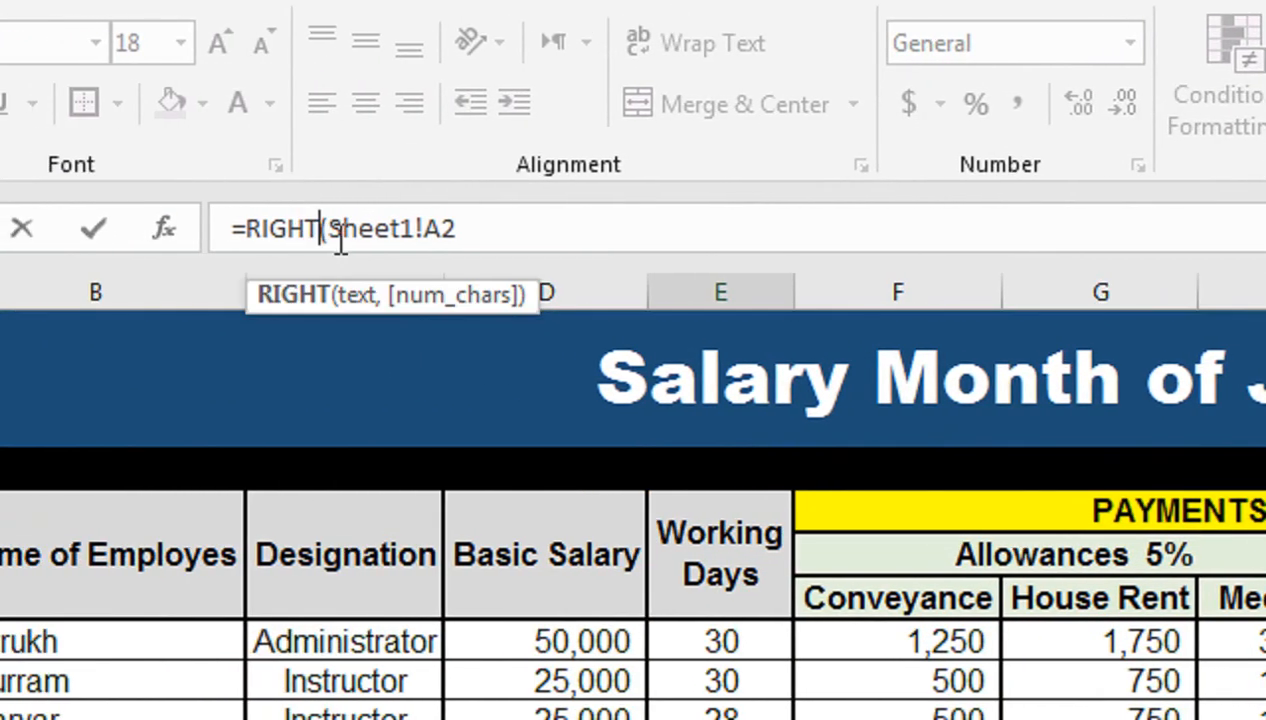
{"action": "key", "text": "BackSpace"}
{"action": "key", "text": "BackSpace"}
{"action": "key", "text": "BackSpace"}
{"action": "key", "text": "BackSpace"}
{"action": "key", "text": "BackSpace"}
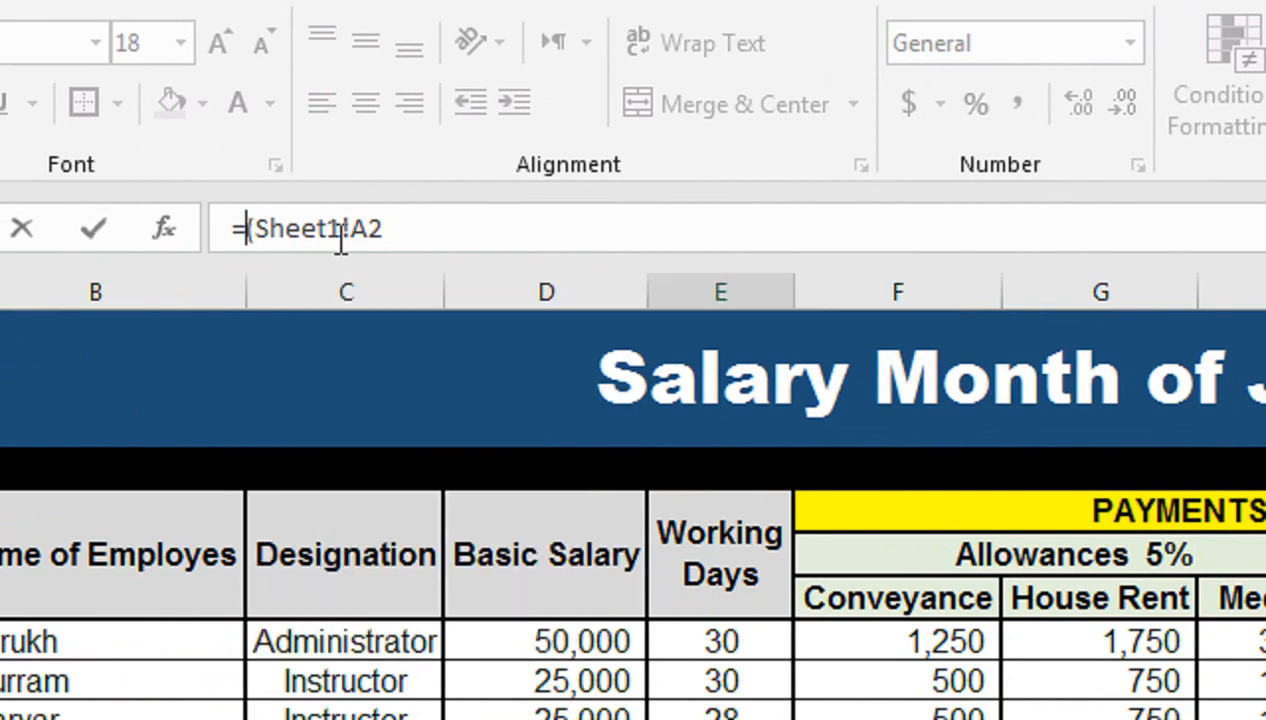
{"action": "type", "text": "LEFT"}
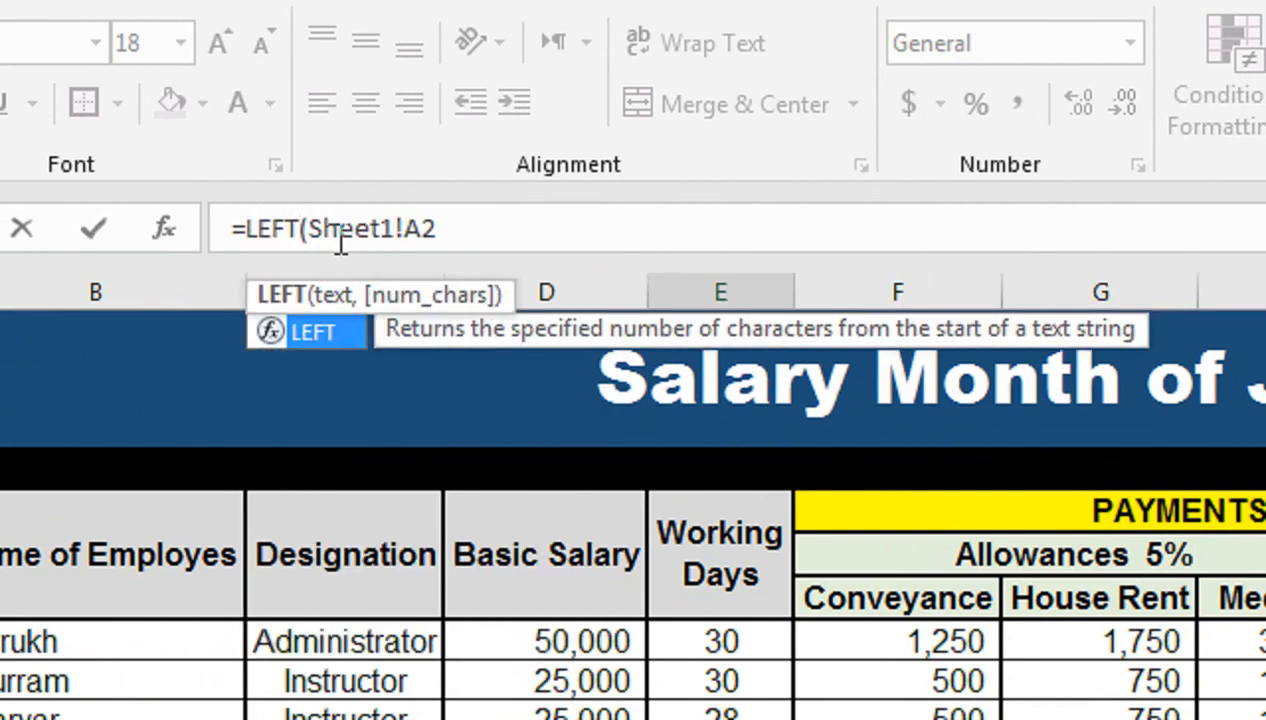
{"action": "left_click", "coordinate": [501, 228]}
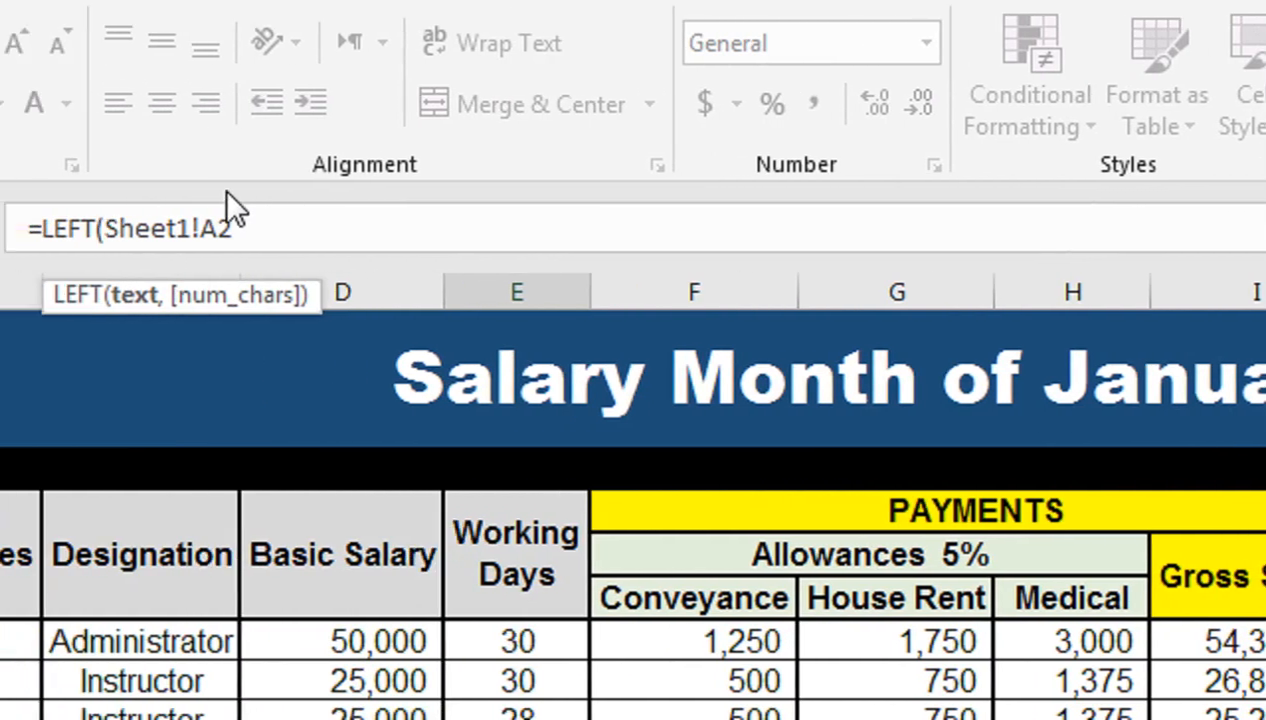
{"action": "type", "text": ",12)"}
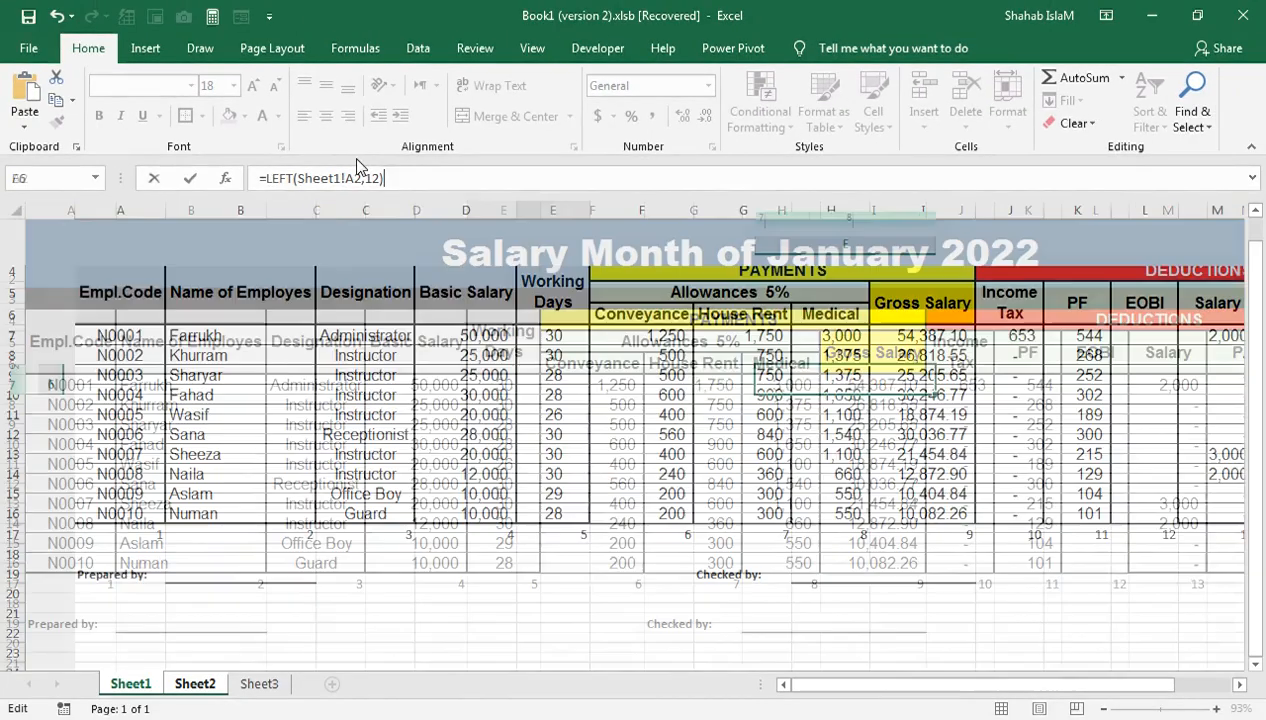
{"action": "key", "text": "Return"}
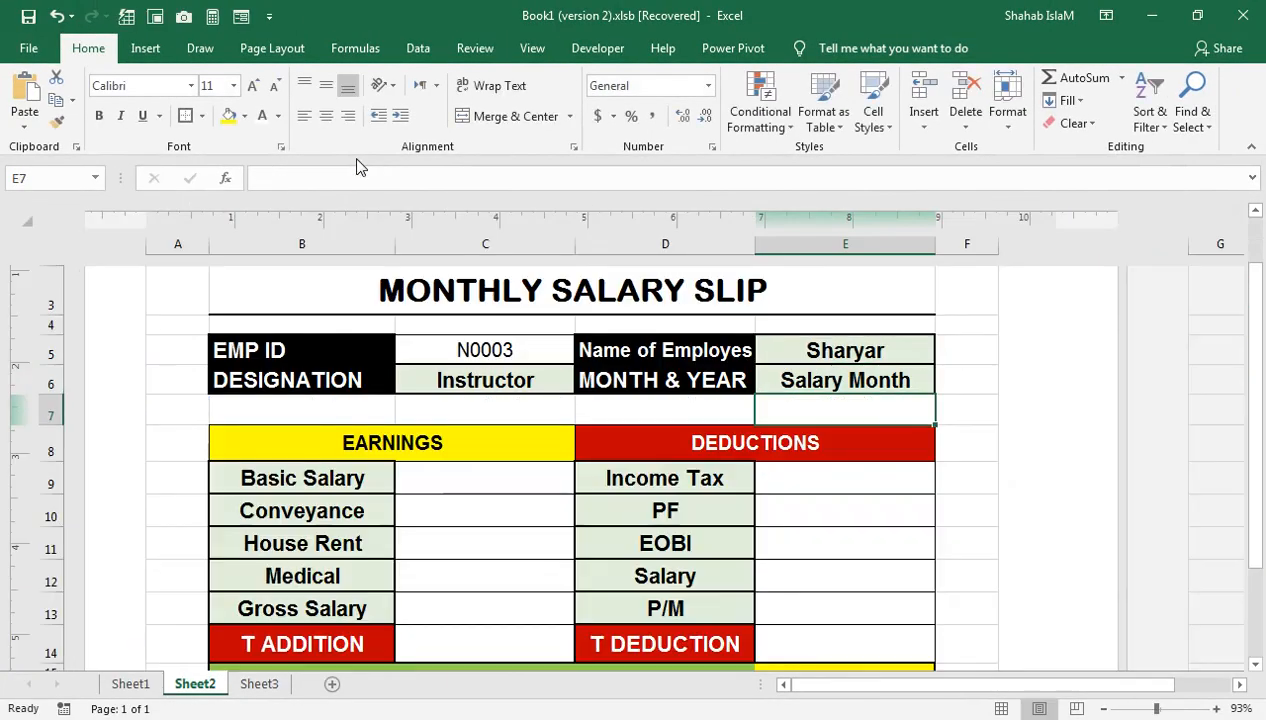
Step: Replace LEFT with RIGHT in the E6 formula so it takes the last 12 characters of Sheet1!A2
{"action": "left_click", "coordinate": [810, 383]}
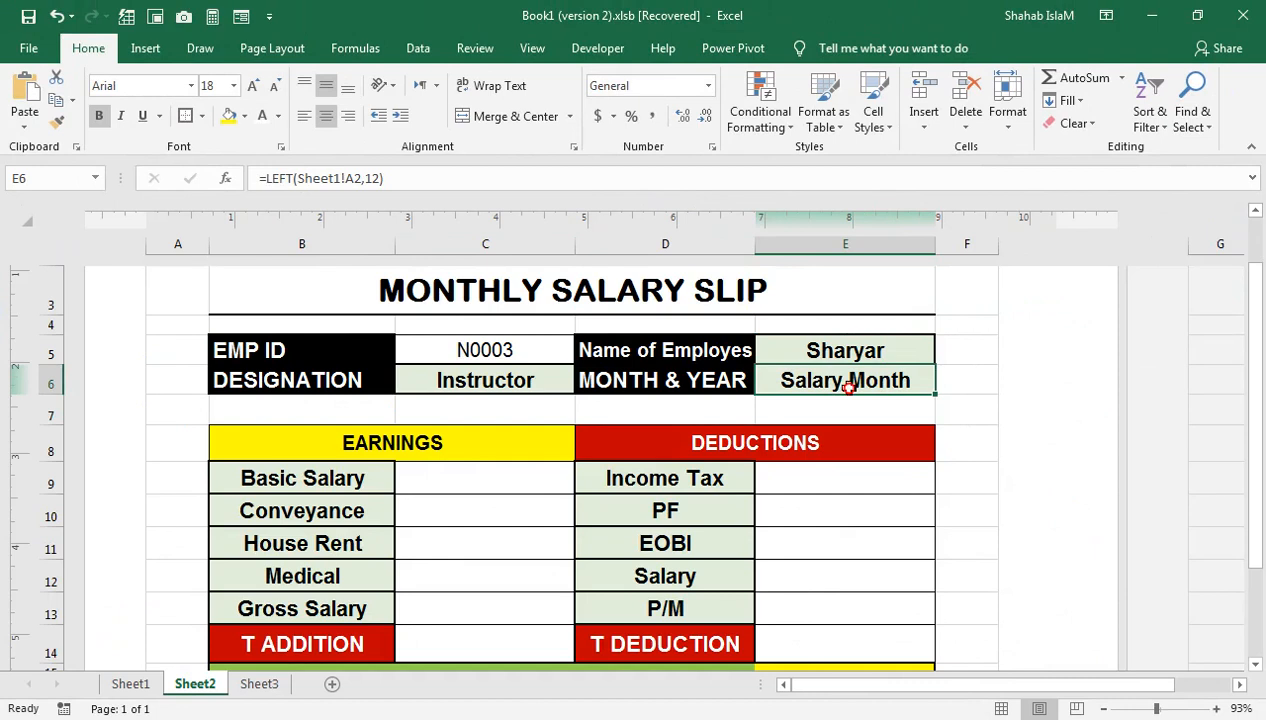
{"action": "left_click", "coordinate": [278, 183]}
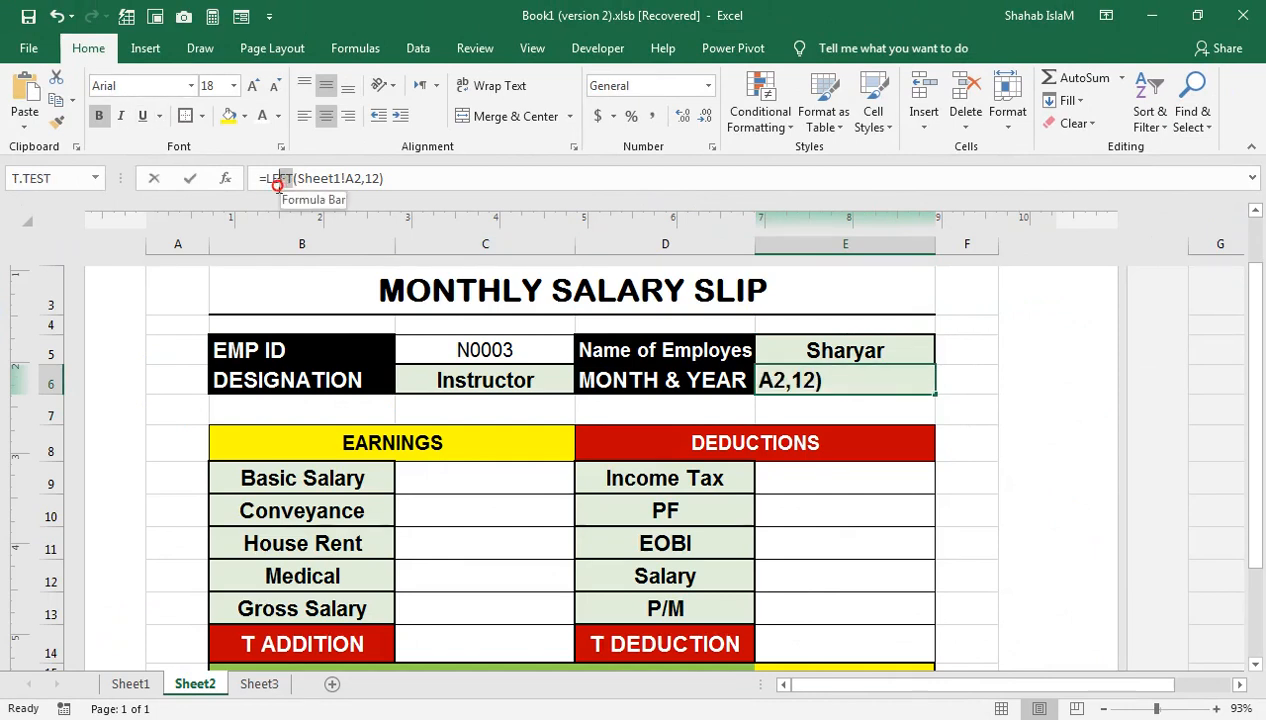
{"action": "type", "text": "RIGHT"}
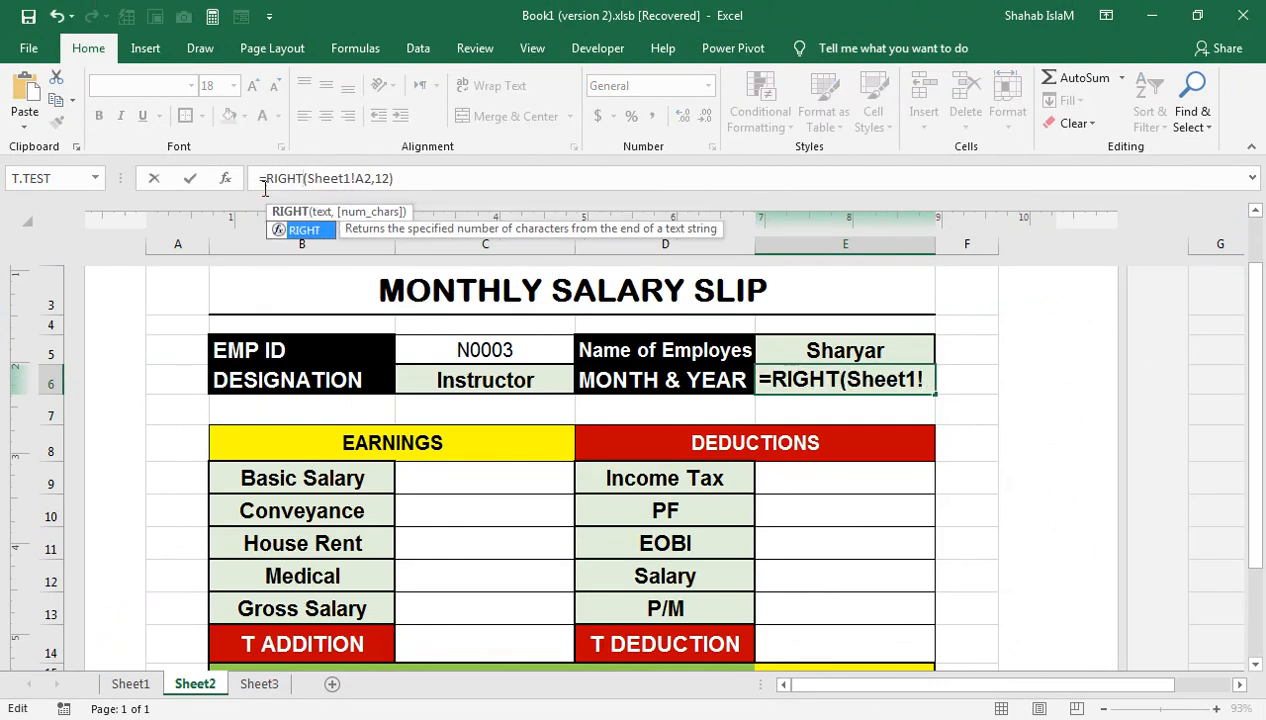
{"action": "key", "text": "Return"}
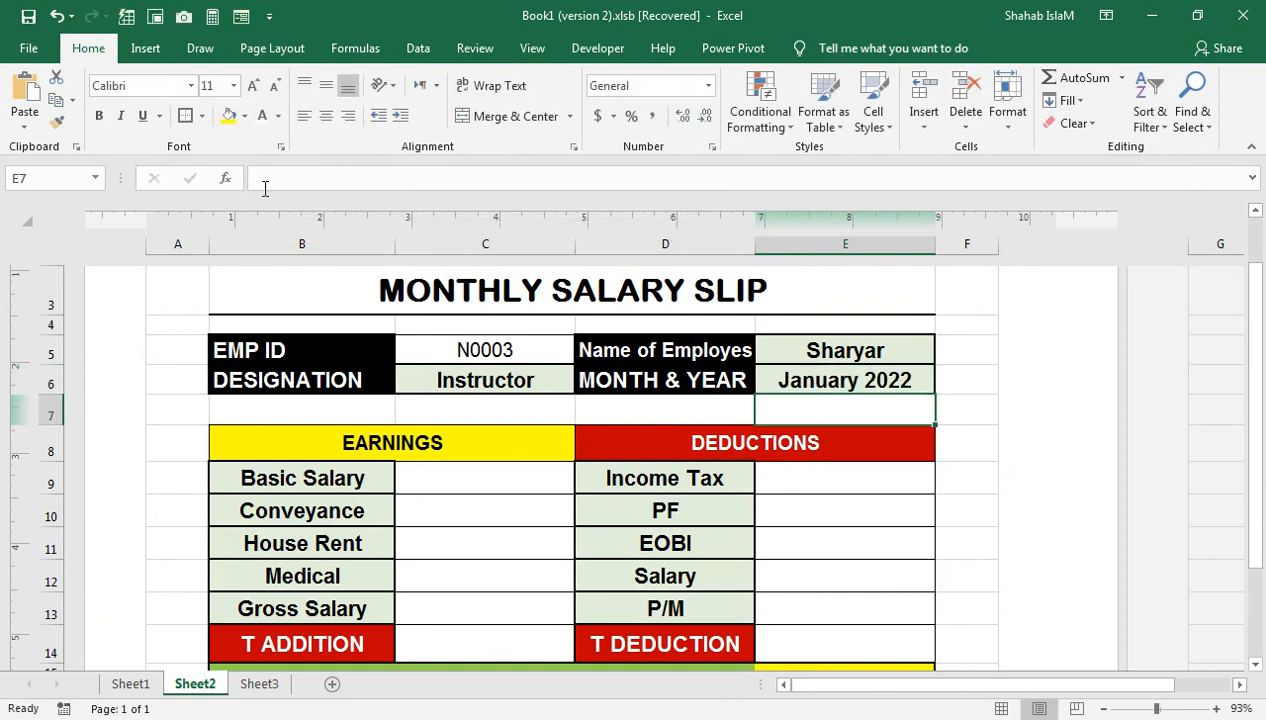
Step: Test the lookups by choosing the fifth employee's ID and then the first employee's ID in EMP ID cell C5
{"action": "left_click_drag", "start_coordinate": [808, 362], "coordinate": [818, 385]}
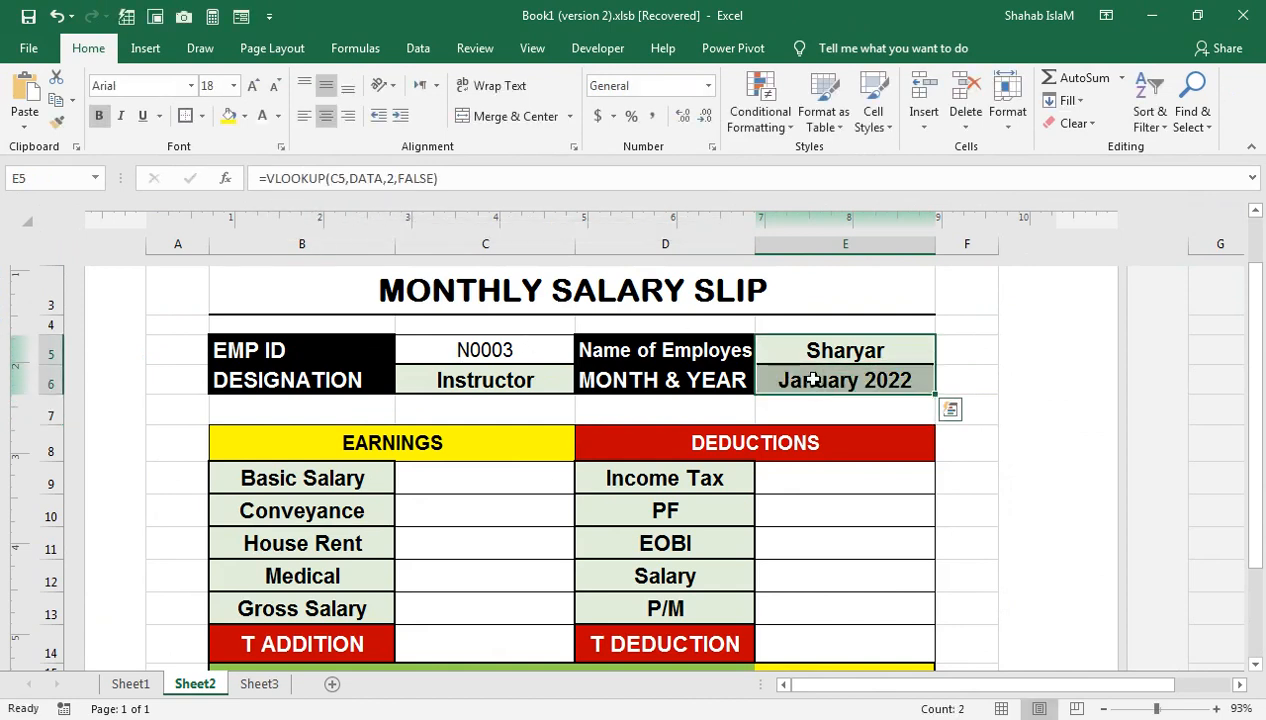
{"action": "left_click", "coordinate": [422, 349]}
{"action": "left_click", "coordinate": [584, 355]}
{"action": "left_click", "coordinate": [545, 416]}
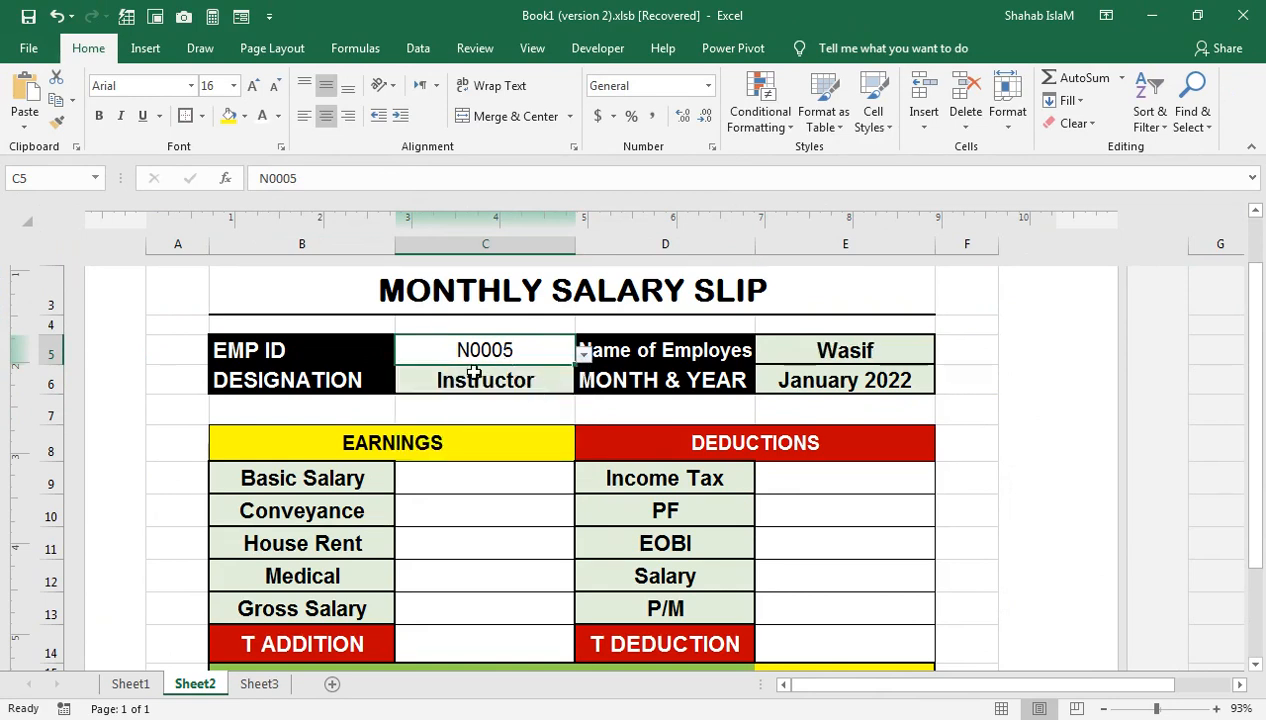
{"action": "left_click", "coordinate": [584, 355]}
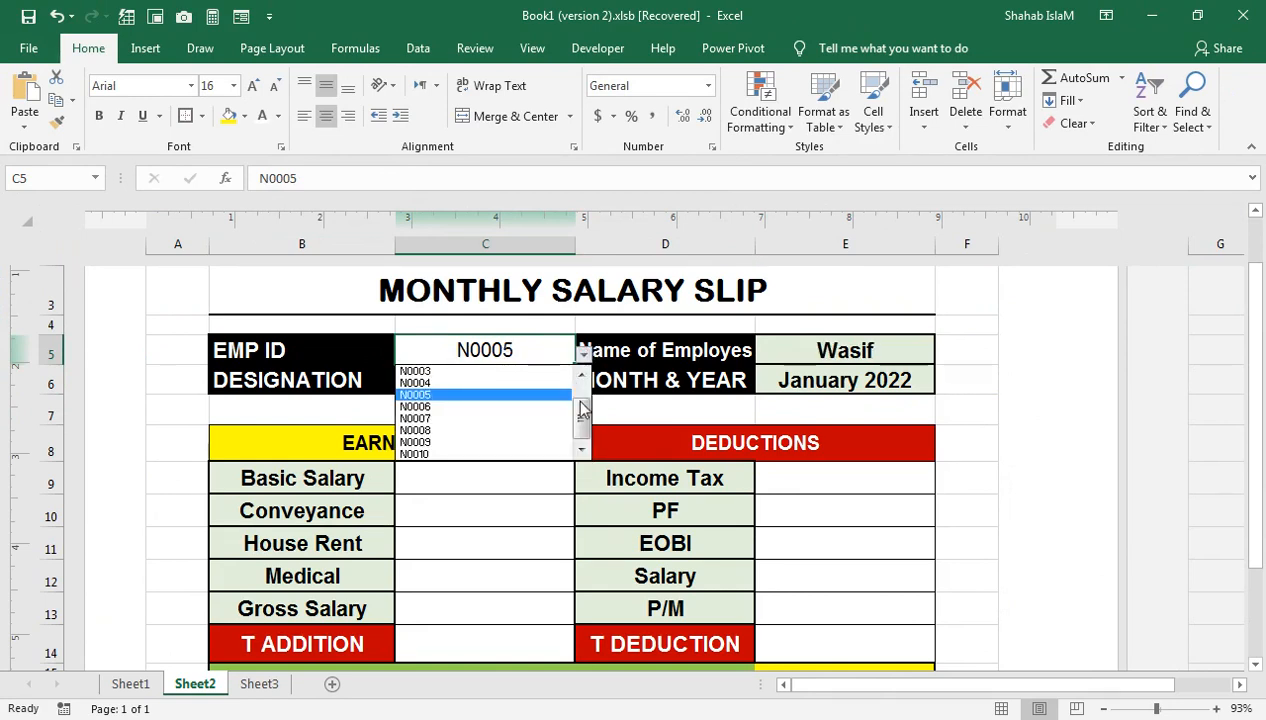
{"action": "left_click_drag", "start_coordinate": [584, 408], "coordinate": [580, 376]}
{"action": "left_click", "coordinate": [490, 371]}
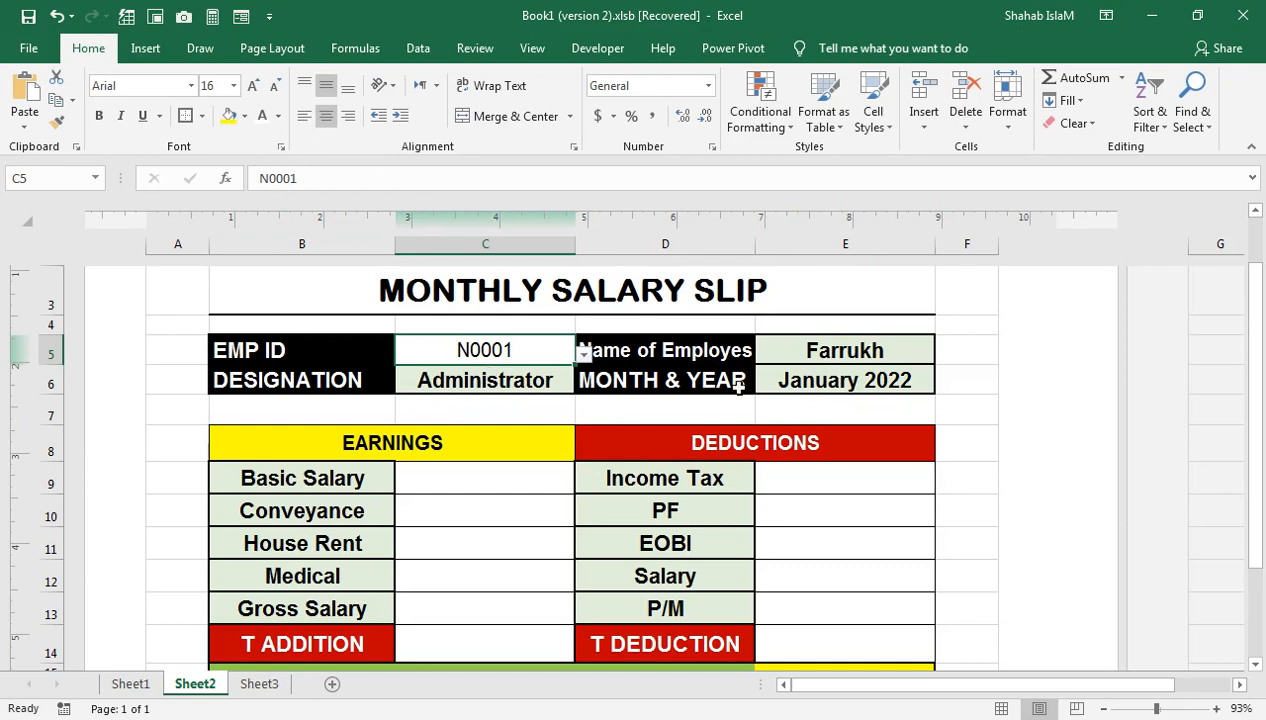
Step: Copy the text of the DESIGNATION lookup formula from C6 into Basic Salary value cell C9 and set its column index to 4
{"action": "left_click", "coordinate": [538, 488]}
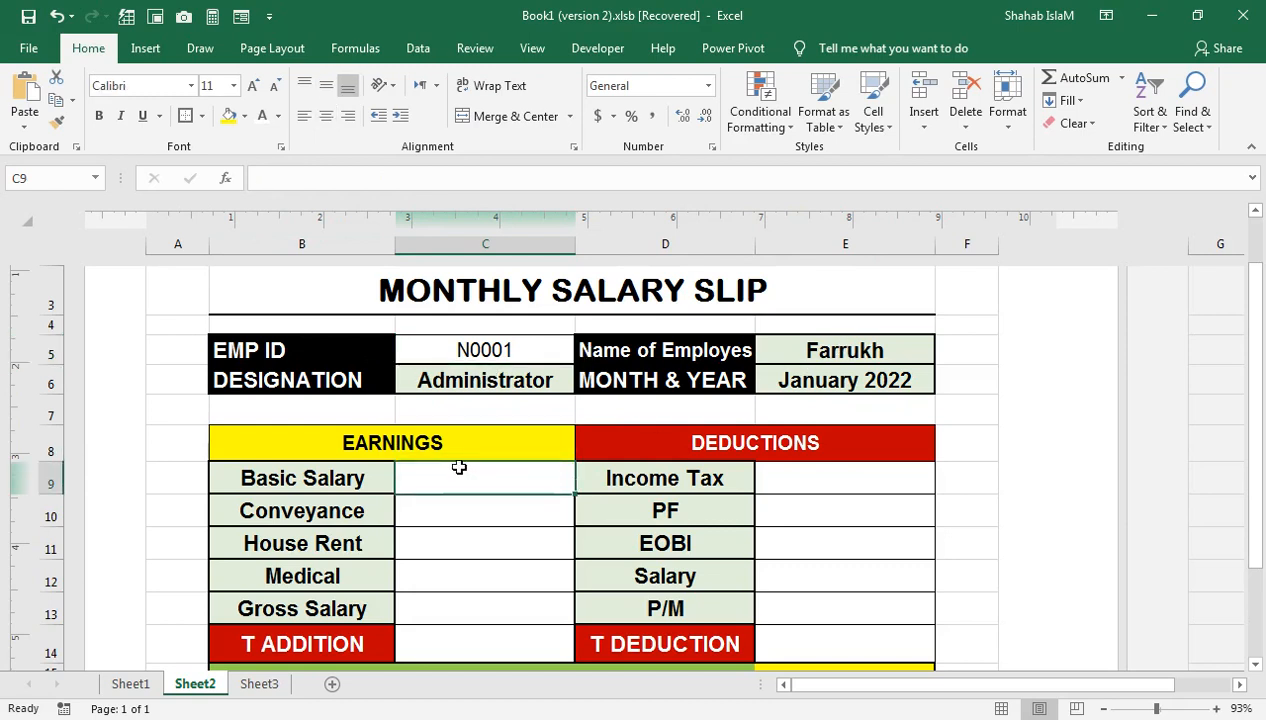
{"action": "left_click", "coordinate": [498, 381]}
{"action": "triple_click", "coordinate": [383, 181]}
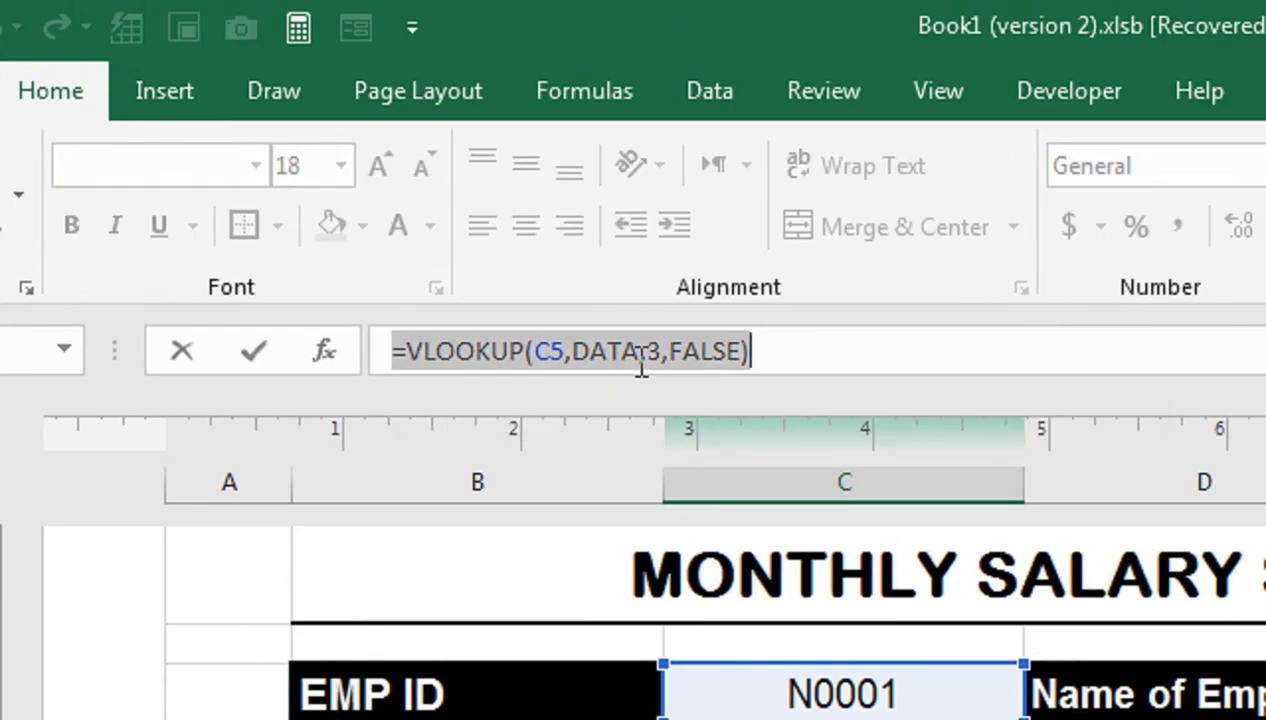
{"action": "key", "text": "Return"}
{"action": "left_click", "coordinate": [815, 435]}
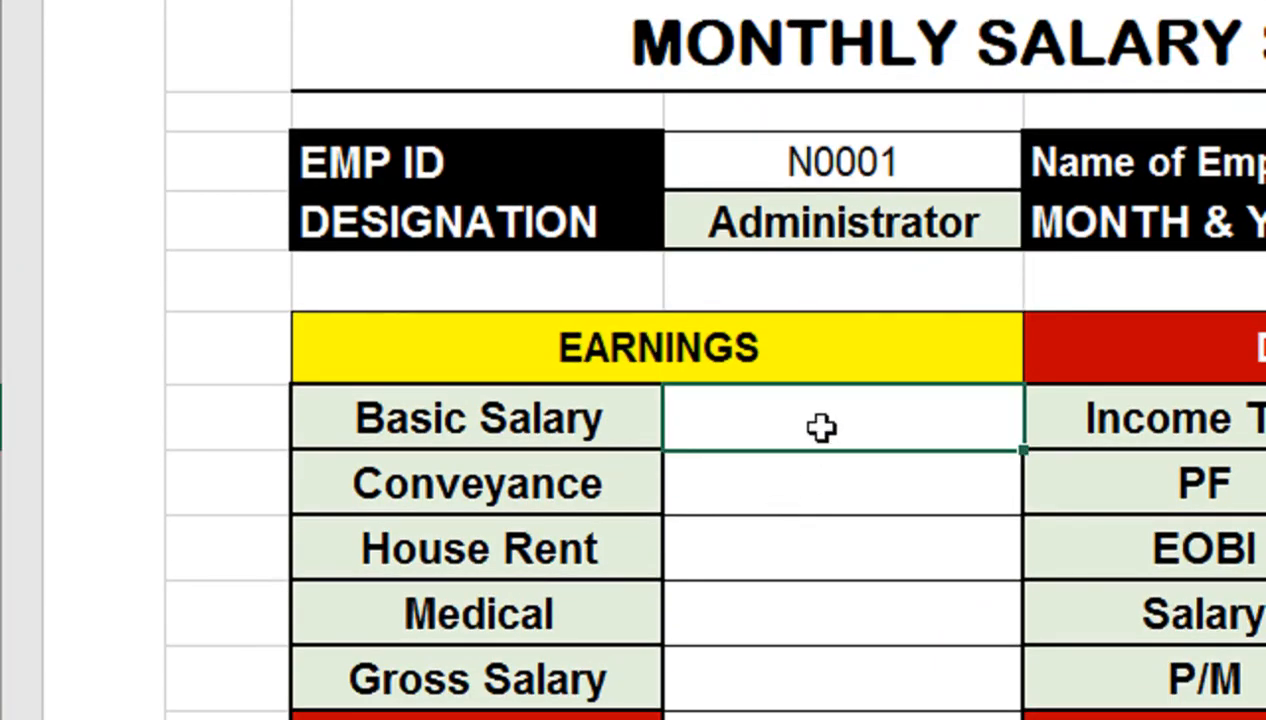
{"action": "type", "text": "Administrator"}
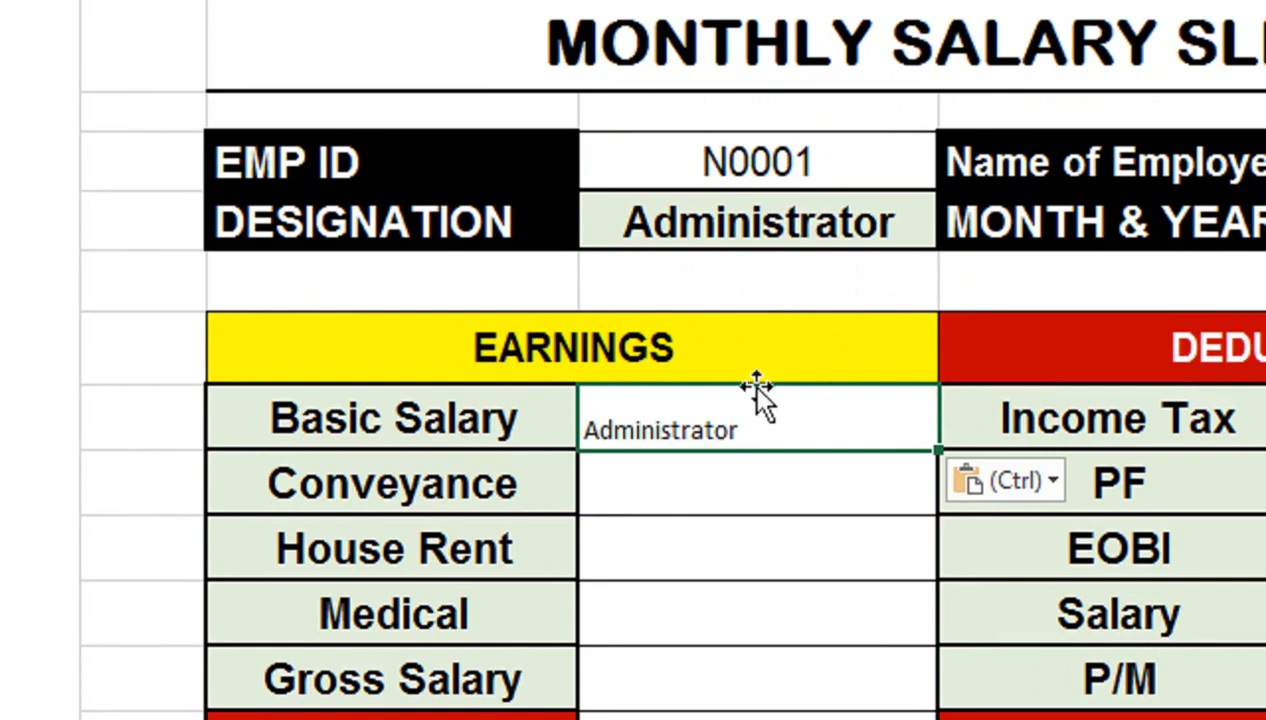
{"action": "double_click", "coordinate": [733, 408]}
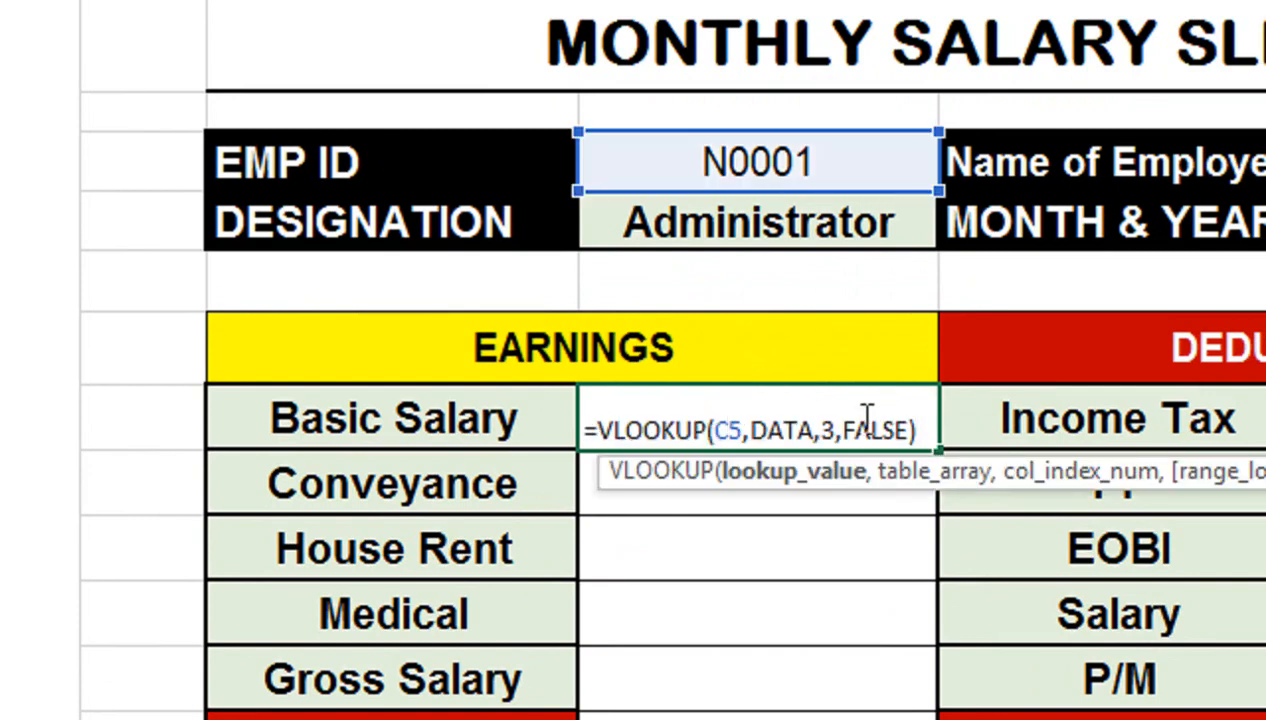
{"action": "left_click", "coordinate": [840, 428]}
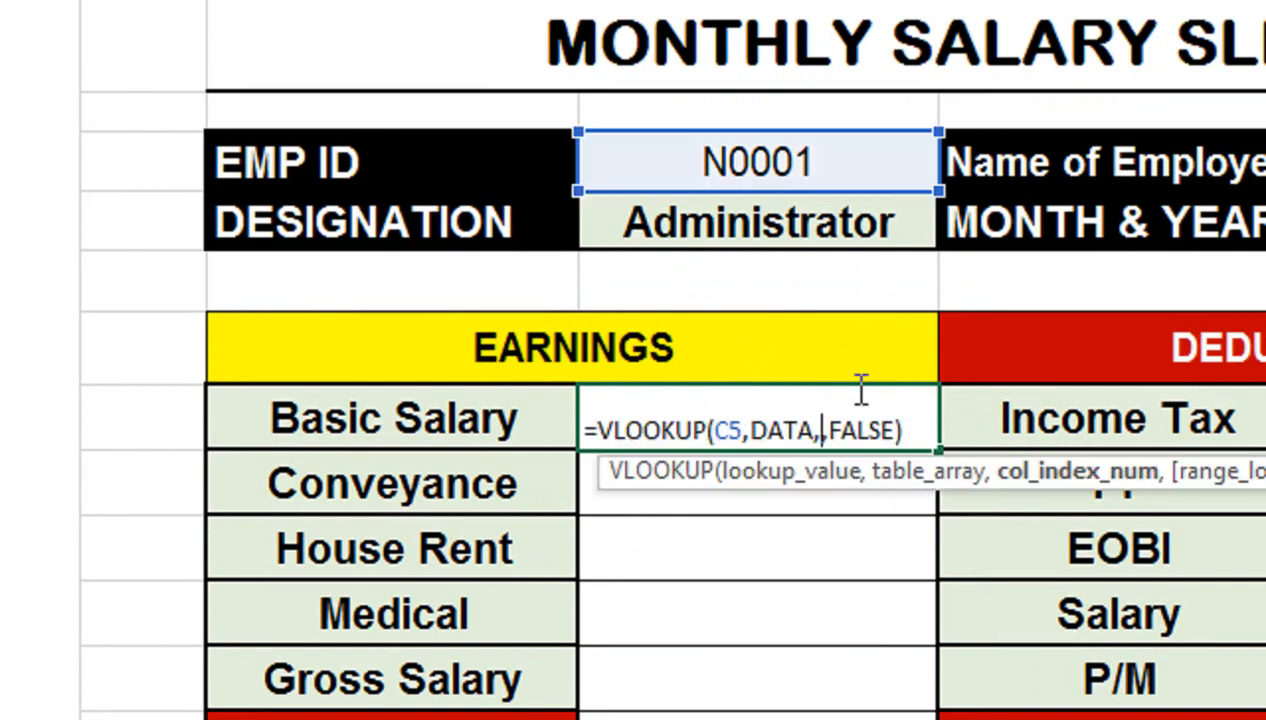
{"action": "key", "text": "Return"}
Step: Apply the Basic Salary label's formatting to its value cell C9 and remove the cell's fill color
{"action": "left_click", "coordinate": [828, 401]}
{"action": "left_click", "coordinate": [325, 420]}
{"action": "left_click", "coordinate": [118, 148]}
{"action": "left_click", "coordinate": [647, 405]}
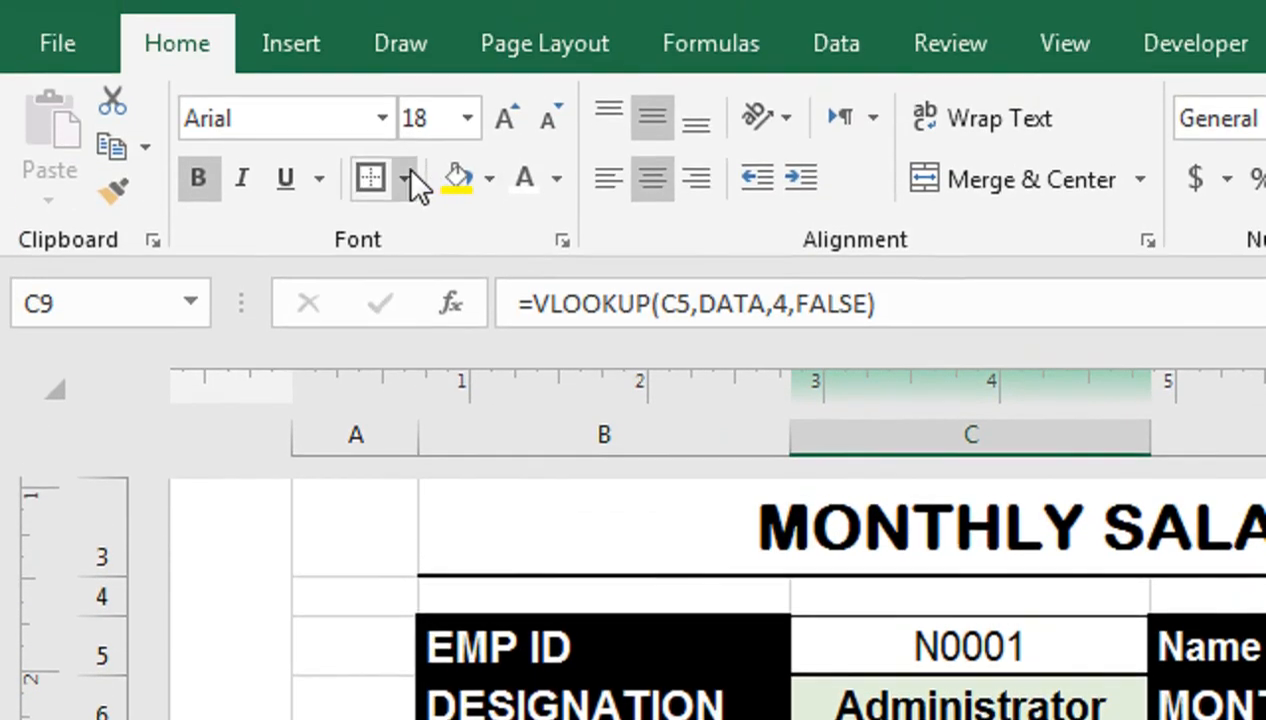
{"action": "left_click", "coordinate": [407, 182]}
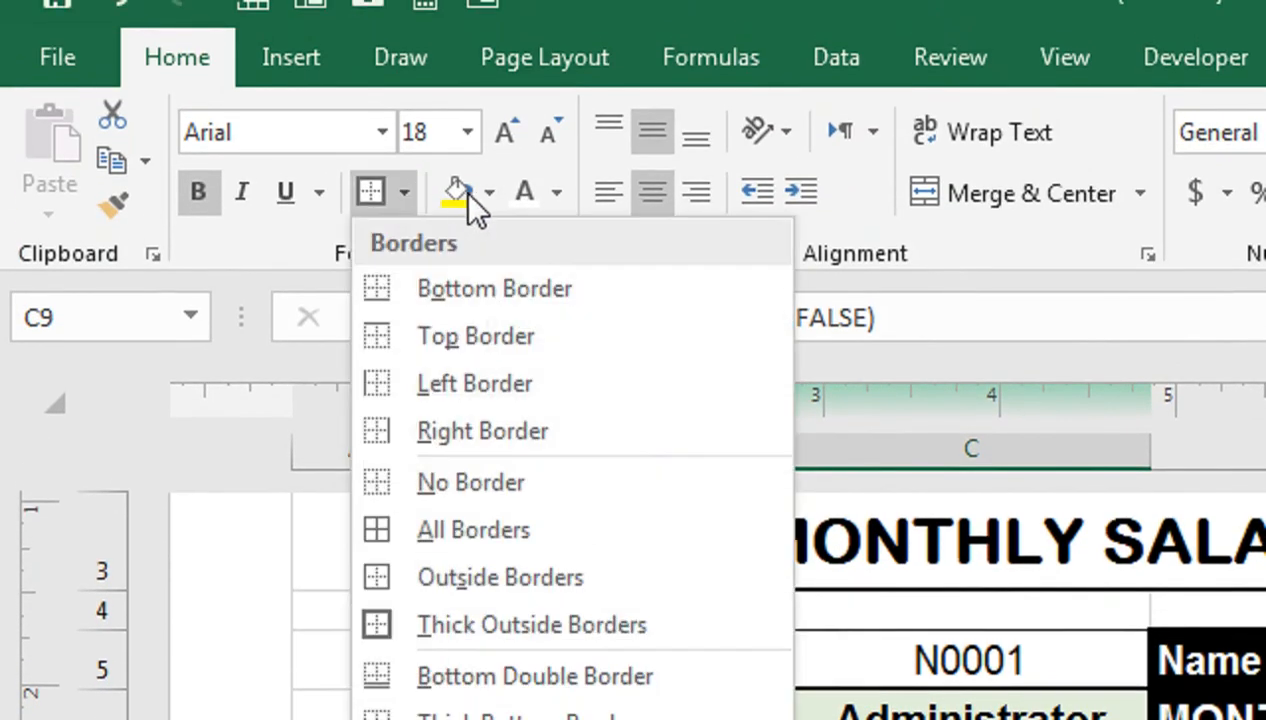
{"action": "left_click", "coordinate": [489, 195]}
{"action": "left_click", "coordinate": [520, 537]}
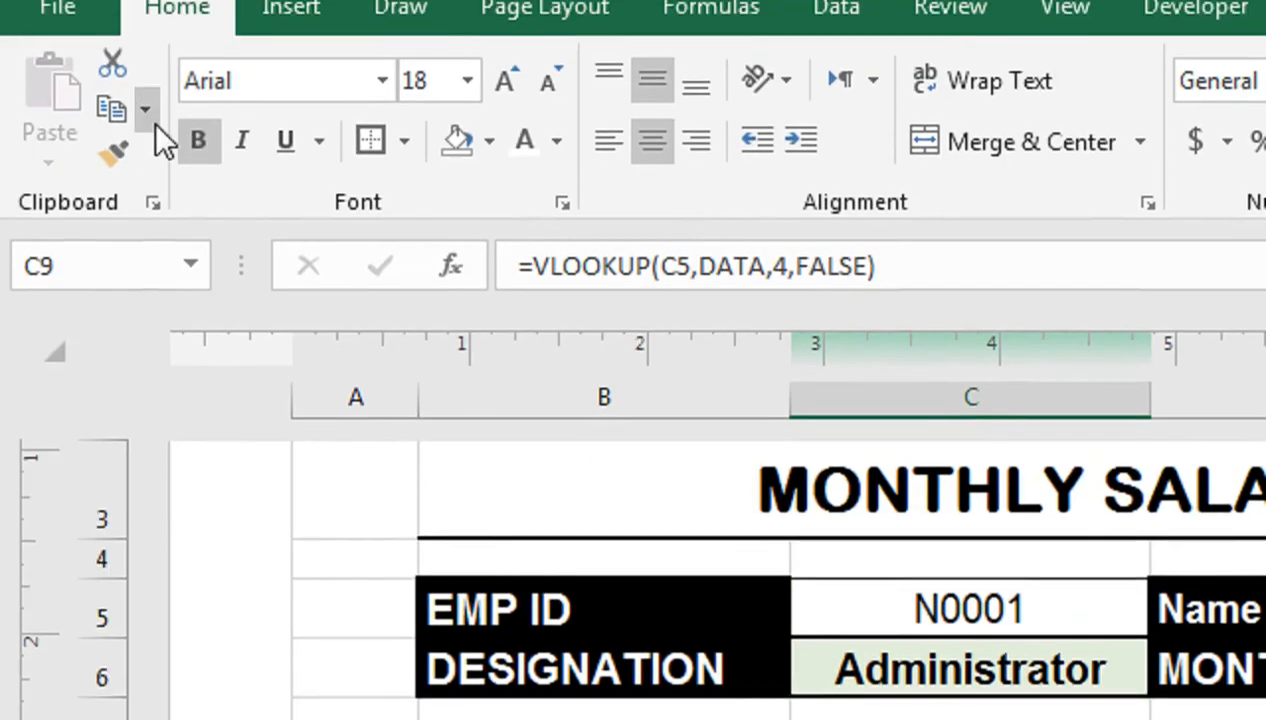
Step: Copy the formatting of C9 to the empty earnings value cells below it, starting at C10
{"action": "left_click", "coordinate": [113, 150]}
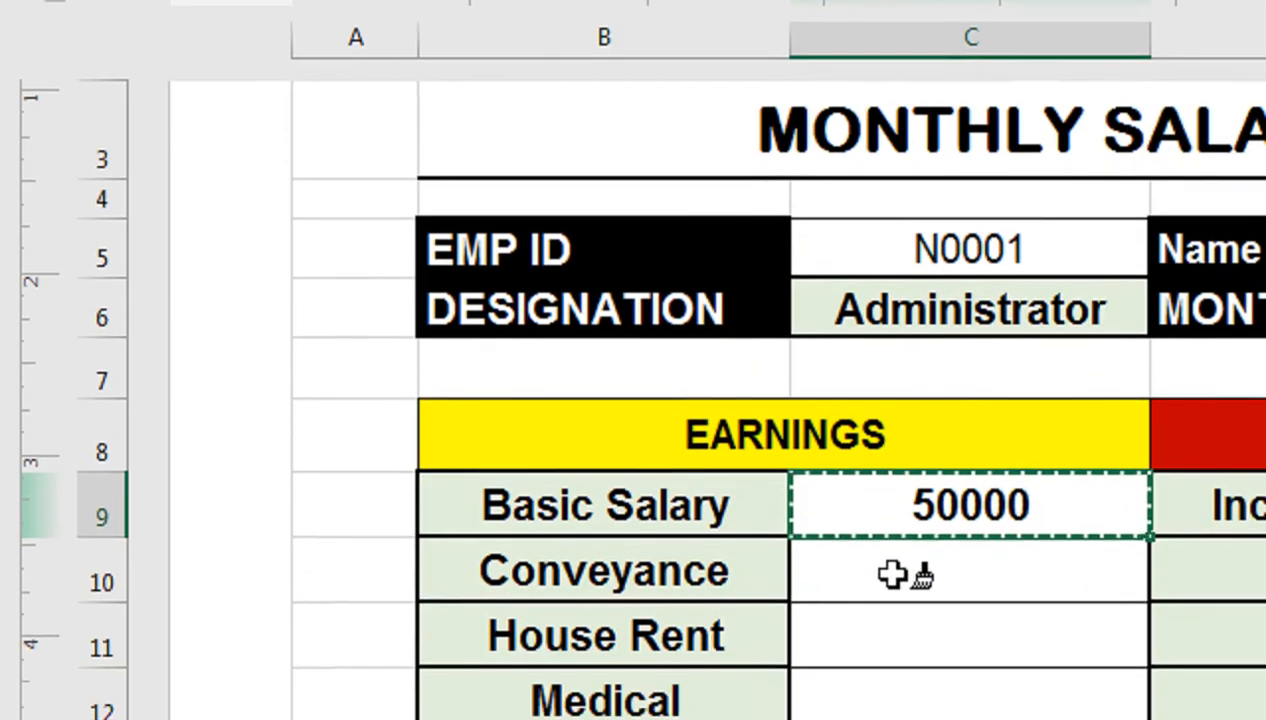
{"action": "mouse_move", "coordinate": [890, 573]}
{"action": "left_mouse_down"}
{"action": "mouse_move", "coordinate": [844, 719]}
{"action": "mouse_move", "coordinate": [1005, 706]}
{"action": "left_mouse_up"}
{"action": "double_click", "coordinate": [912, 562]}
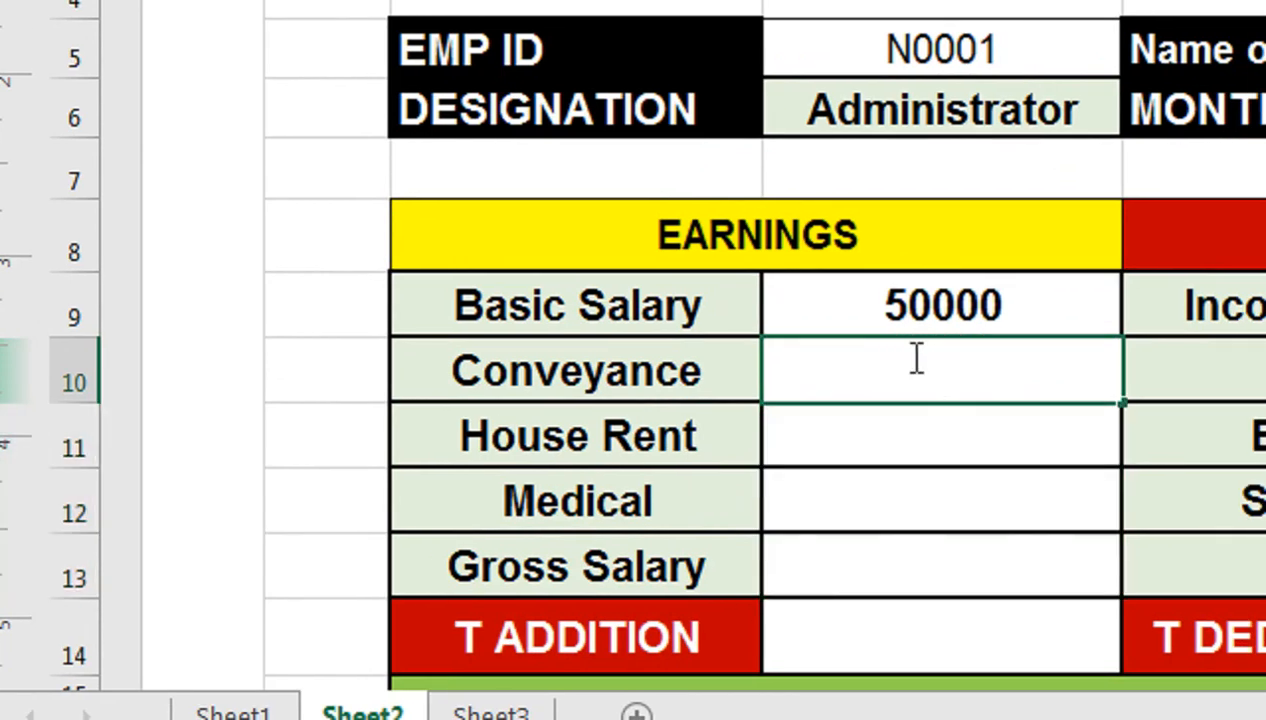
{"action": "key", "text": "Return"}
{"action": "left_click", "coordinate": [922, 357]}
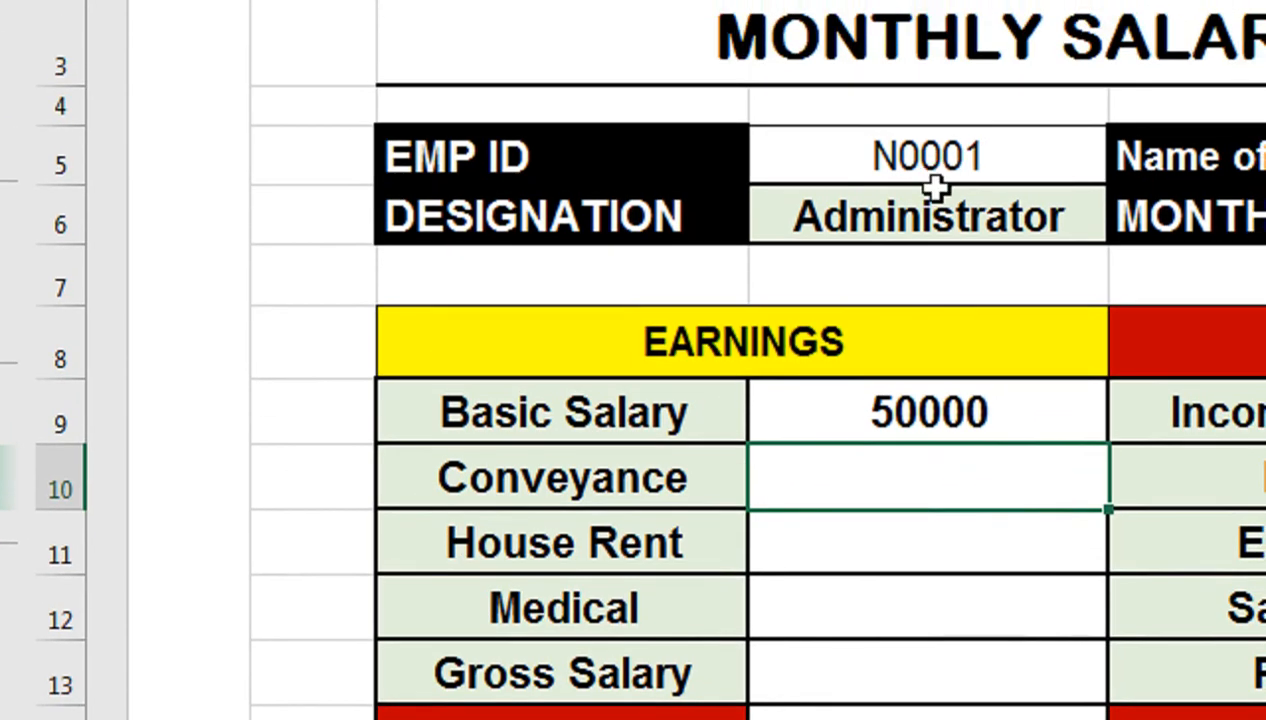
Step: Copy the text of the C6 lookup formula into Conveyance value cell C10 and set its column index to 5
{"action": "left_click", "coordinate": [949, 105]}
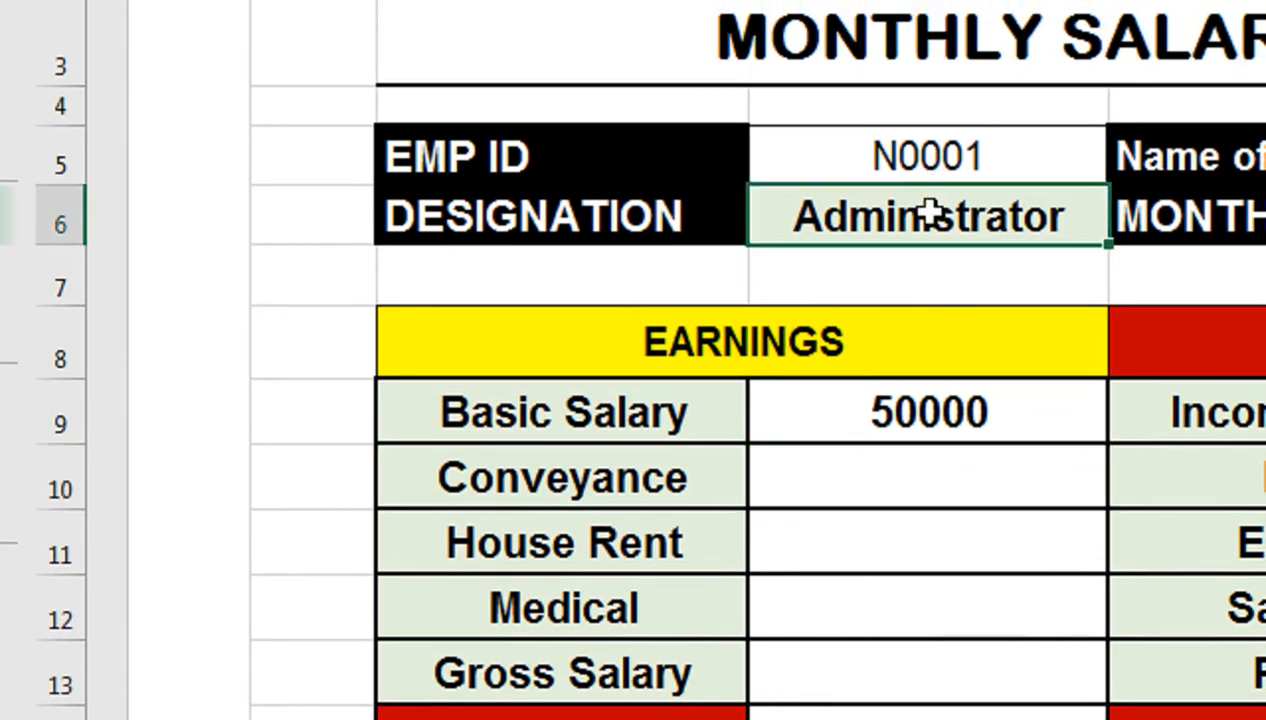
{"action": "double_click", "coordinate": [949, 105]}
{"action": "triple_click", "coordinate": [934, 213]}
{"action": "key", "text": "ctrl+c"}
{"action": "key", "text": "Return"}
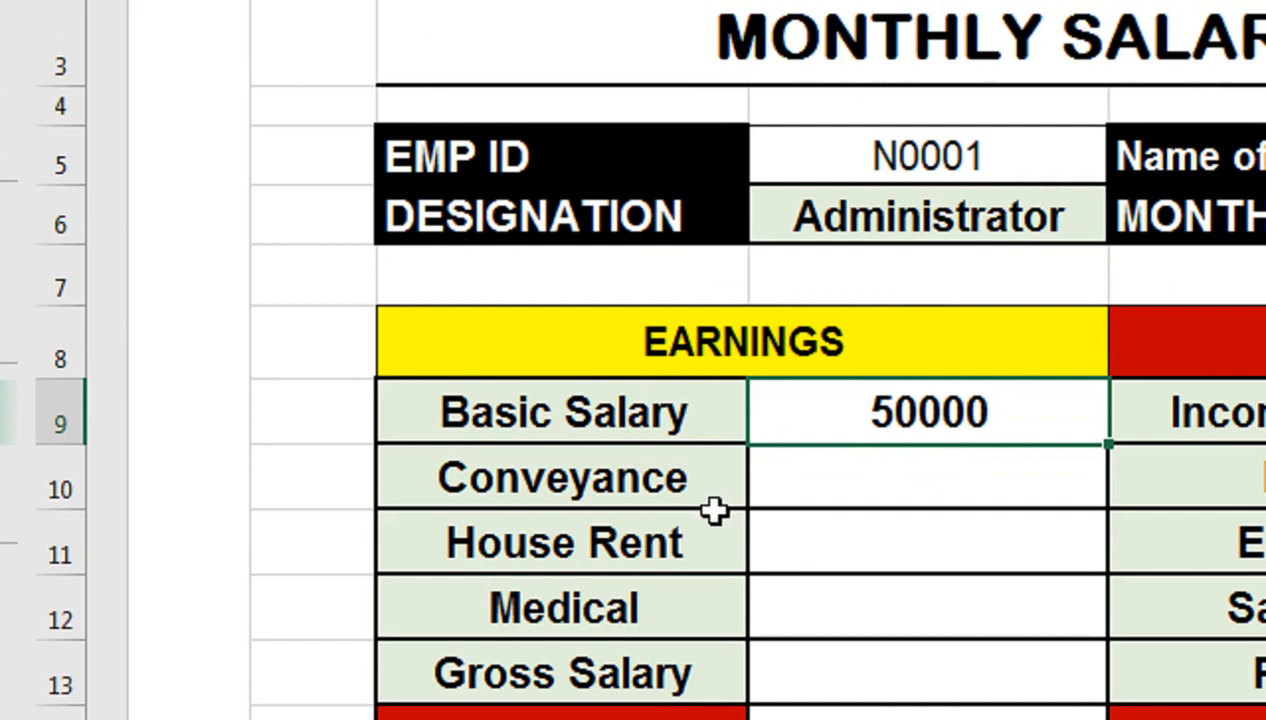
{"action": "left_click", "coordinate": [805, 474]}
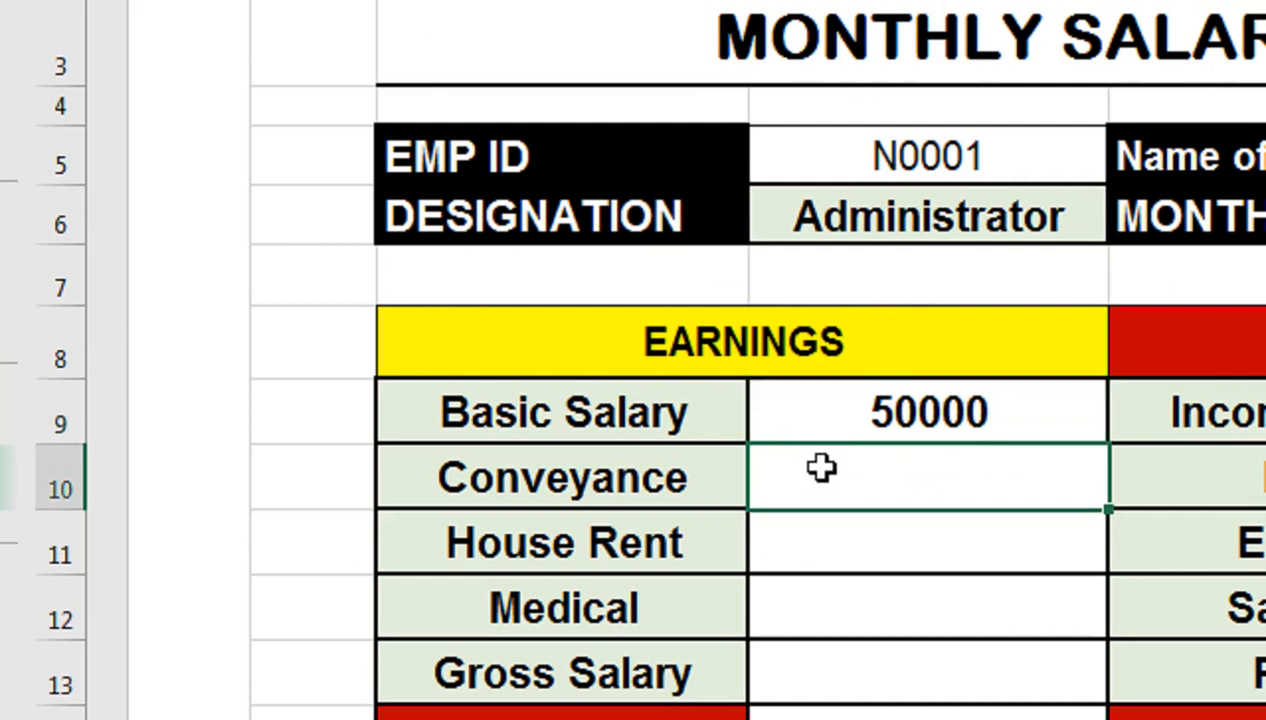
{"action": "type", "text": "Administrator"}
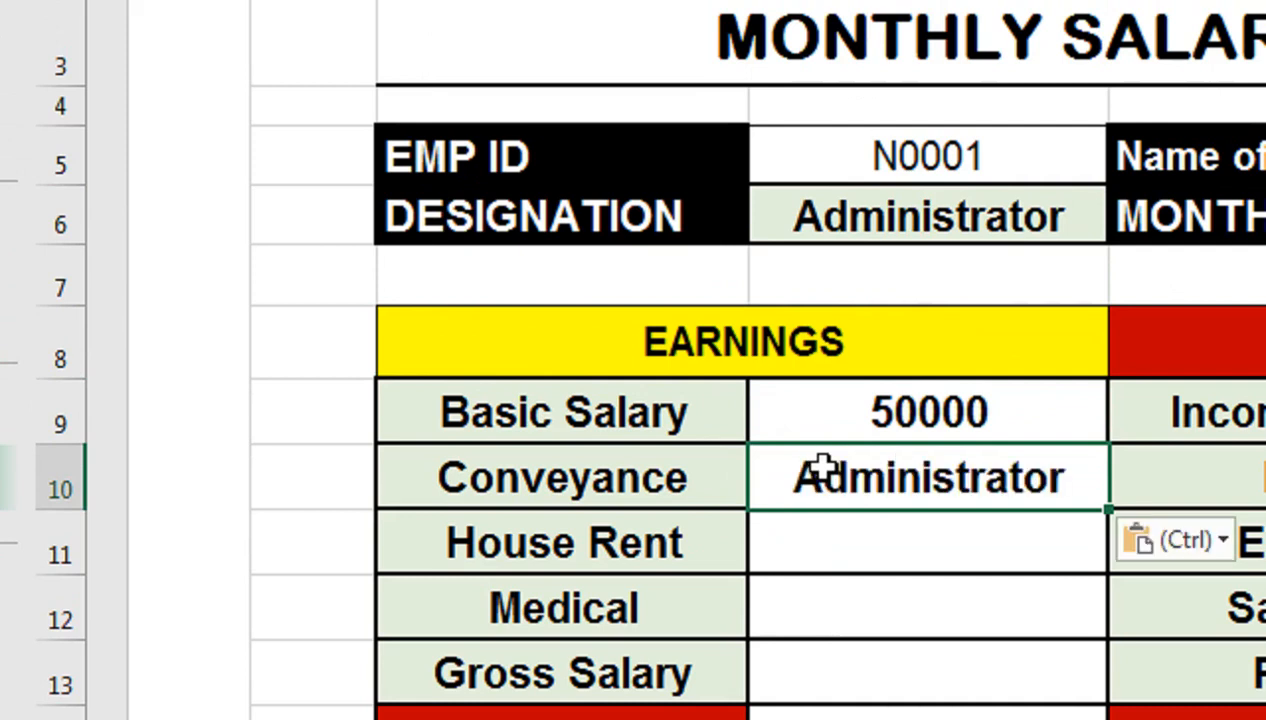
{"action": "double_click", "coordinate": [821, 470]}
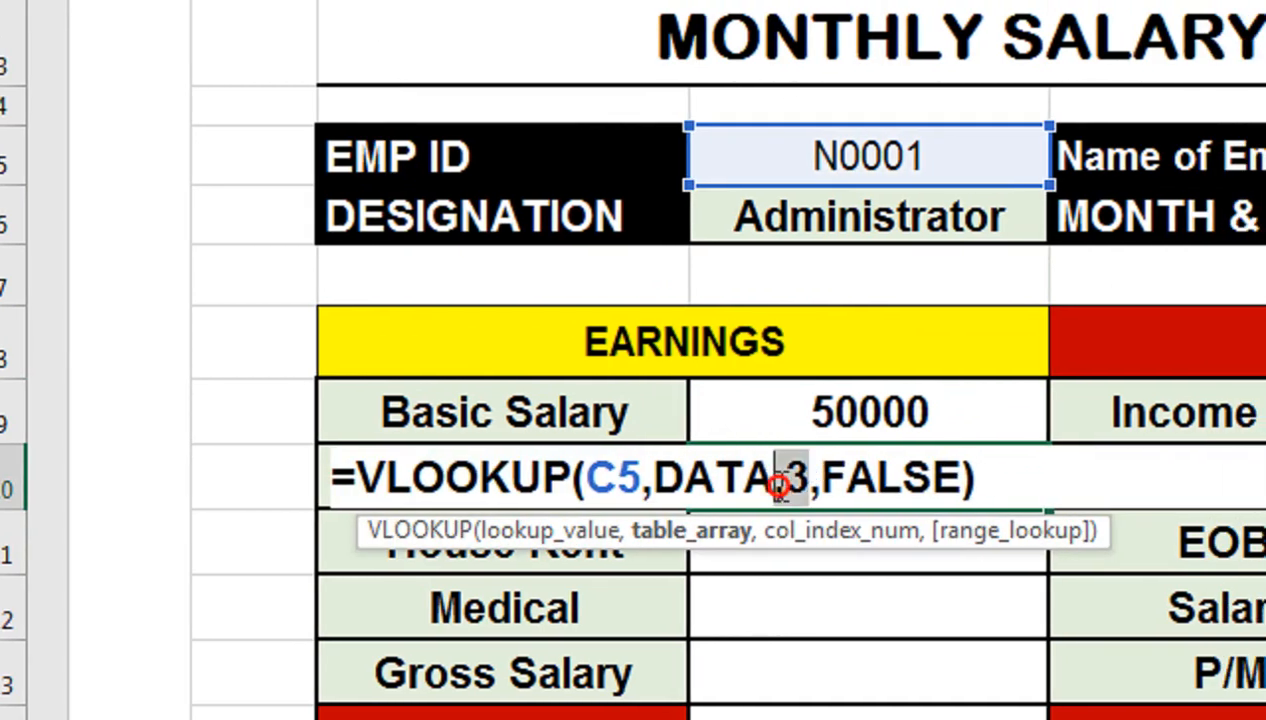
{"action": "double_click", "coordinate": [797, 476]}
{"action": "type", "text": "5"}
{"action": "key", "text": "Return"}
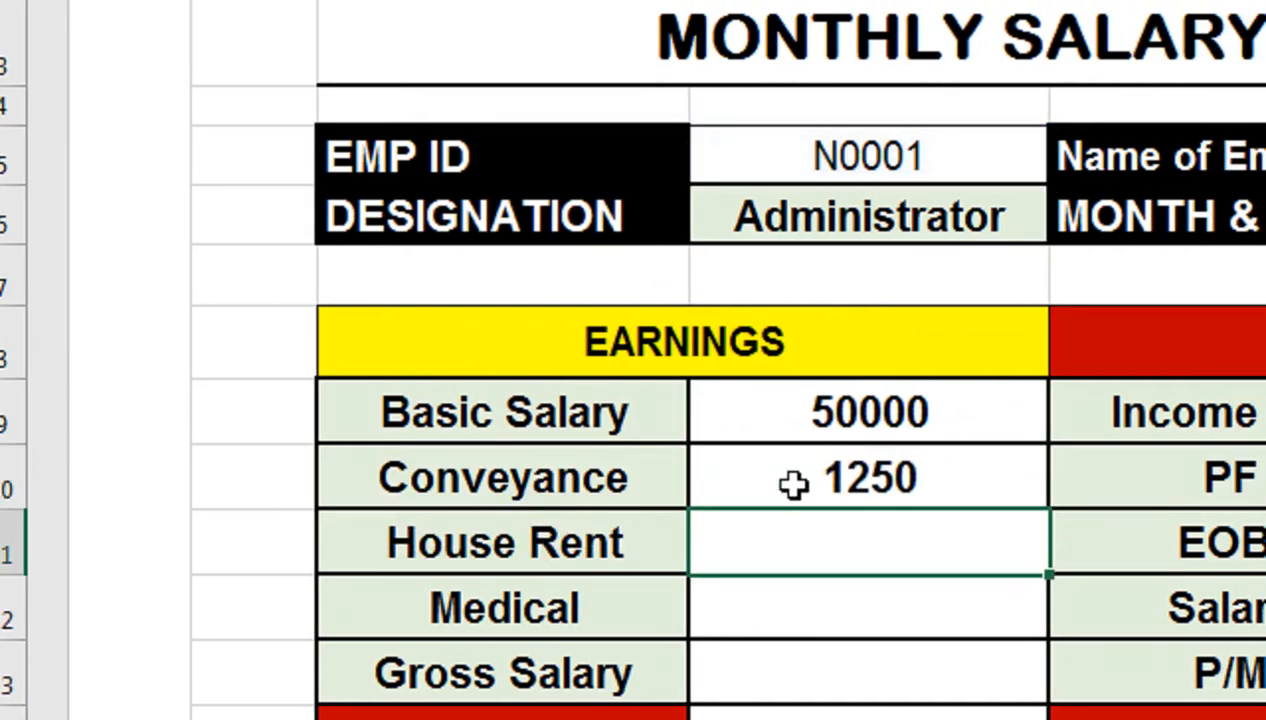
Step: Paste the lookup formula text into House Rent value cell C11 and set its column index to 6
{"action": "double_click", "coordinate": [796, 543]}
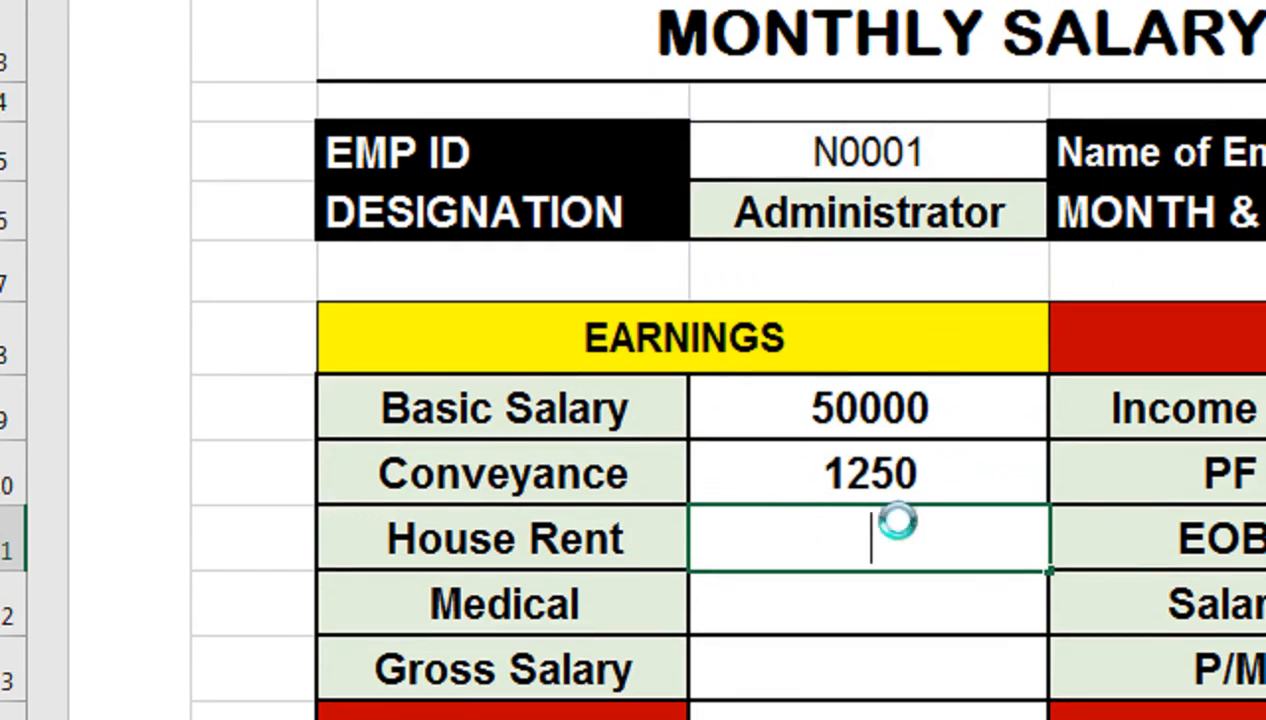
{"action": "key", "text": "ctrl+v"}
{"action": "double_click", "coordinate": [792, 541]}
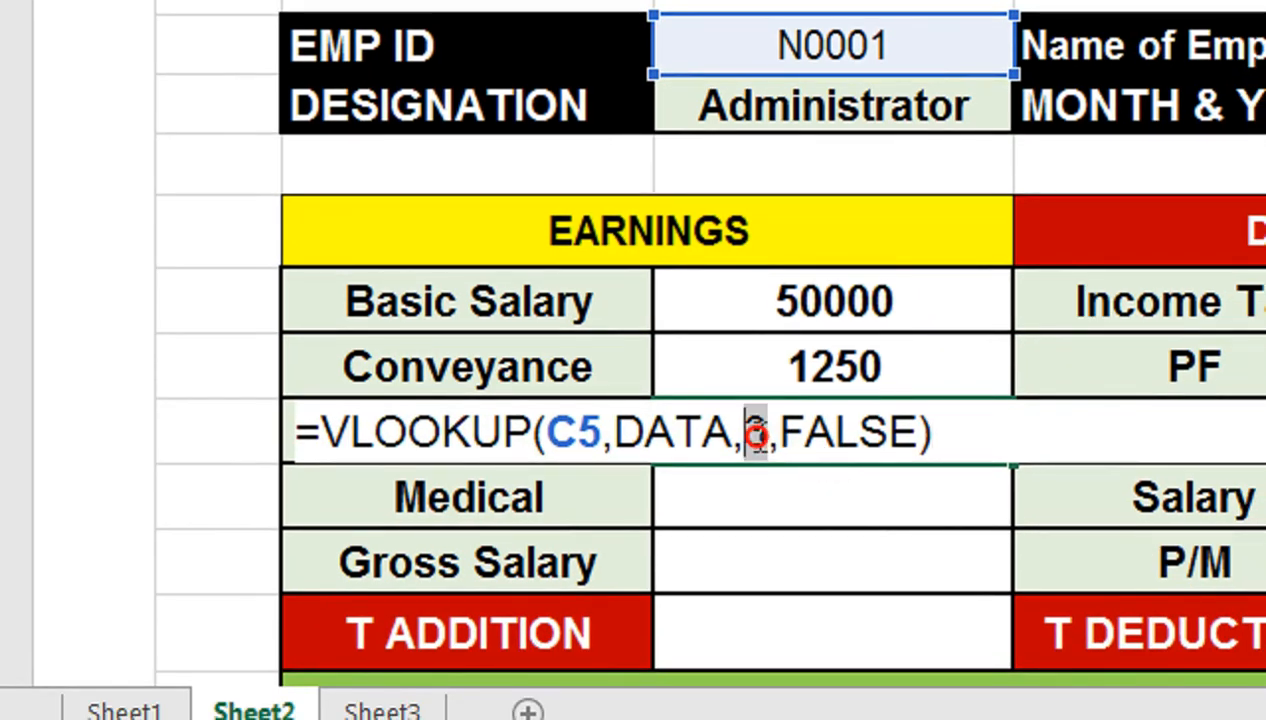
{"action": "type", "text": "6"}
{"action": "key", "text": "Return"}
Step: Paste the lookup formula text into Medical value cell C12 and set its column index to 8
{"action": "double_click", "coordinate": [788, 475]}
{"action": "key", "text": "ctrl+v"}
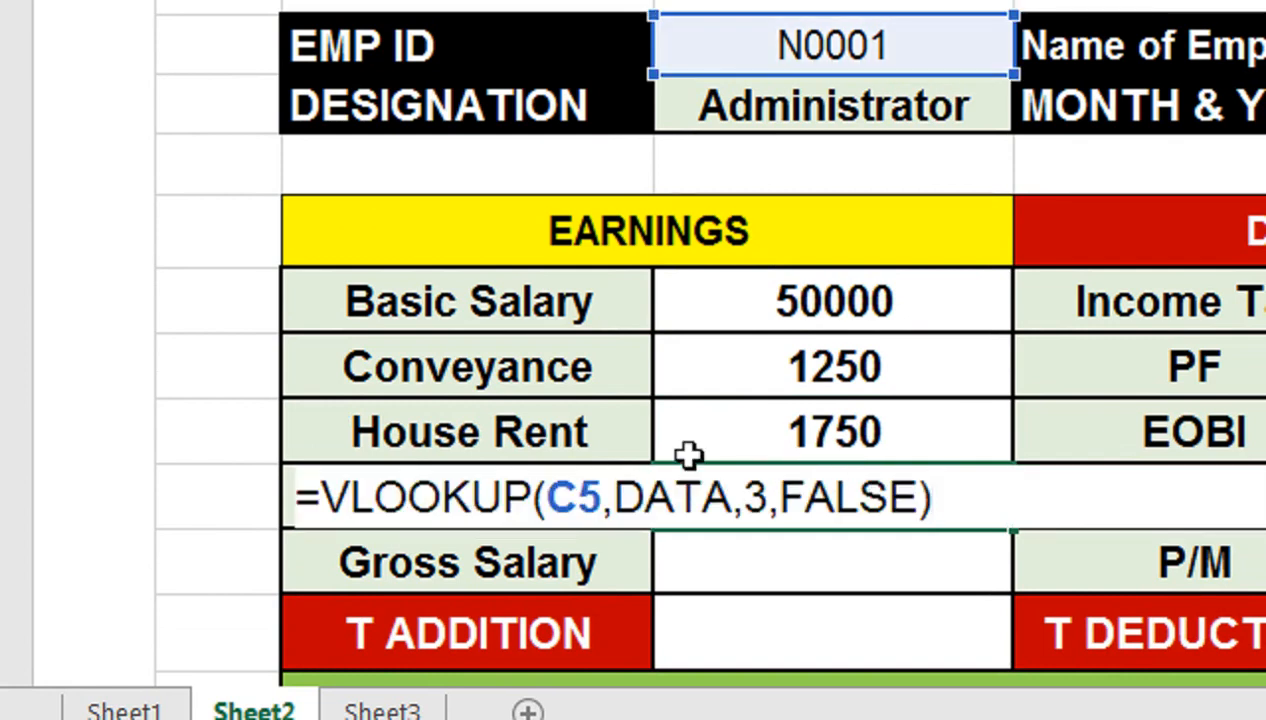
{"action": "double_click", "coordinate": [754, 495]}
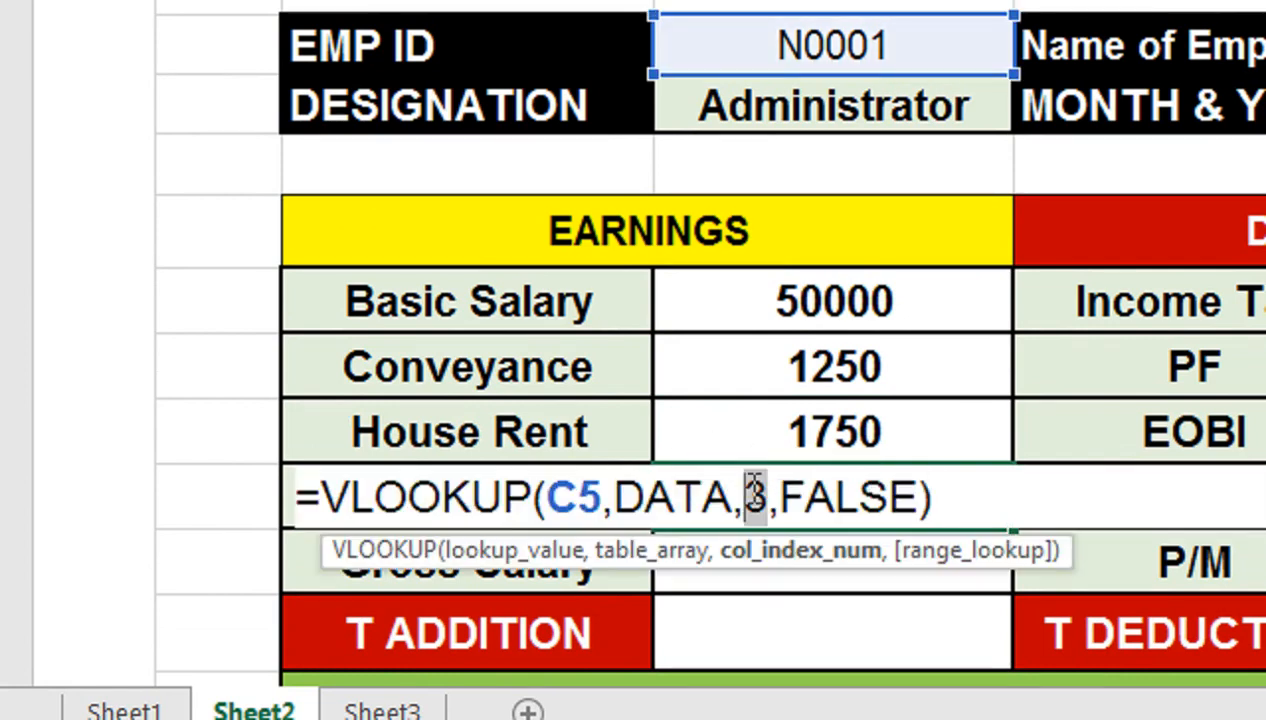
{"action": "type", "text": "8"}
{"action": "key", "text": "Return"}
Step: Paste the lookup formula text into Gross Salary value cell C13 and set its column index to 9
{"action": "double_click", "coordinate": [775, 551]}
{"action": "key", "text": "ctrl+v"}
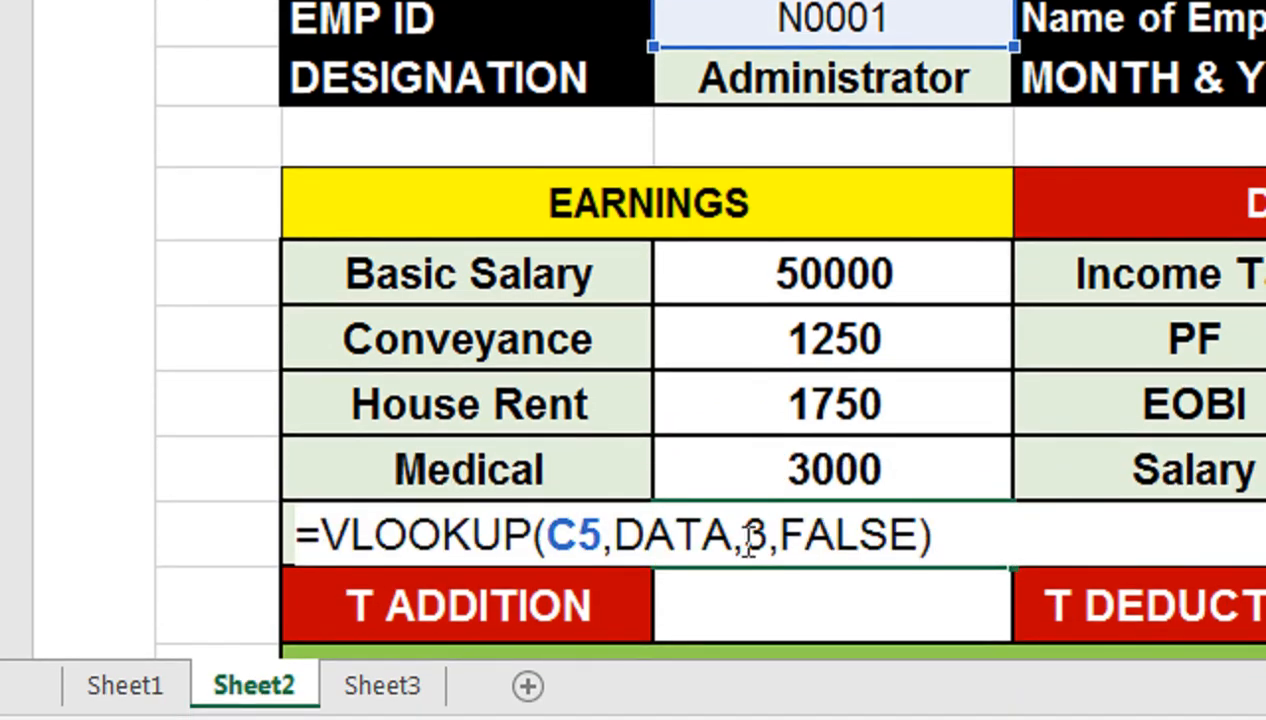
{"action": "double_click", "coordinate": [757, 537]}
{"action": "type", "text": "9"}
{"action": "key", "text": "Return"}
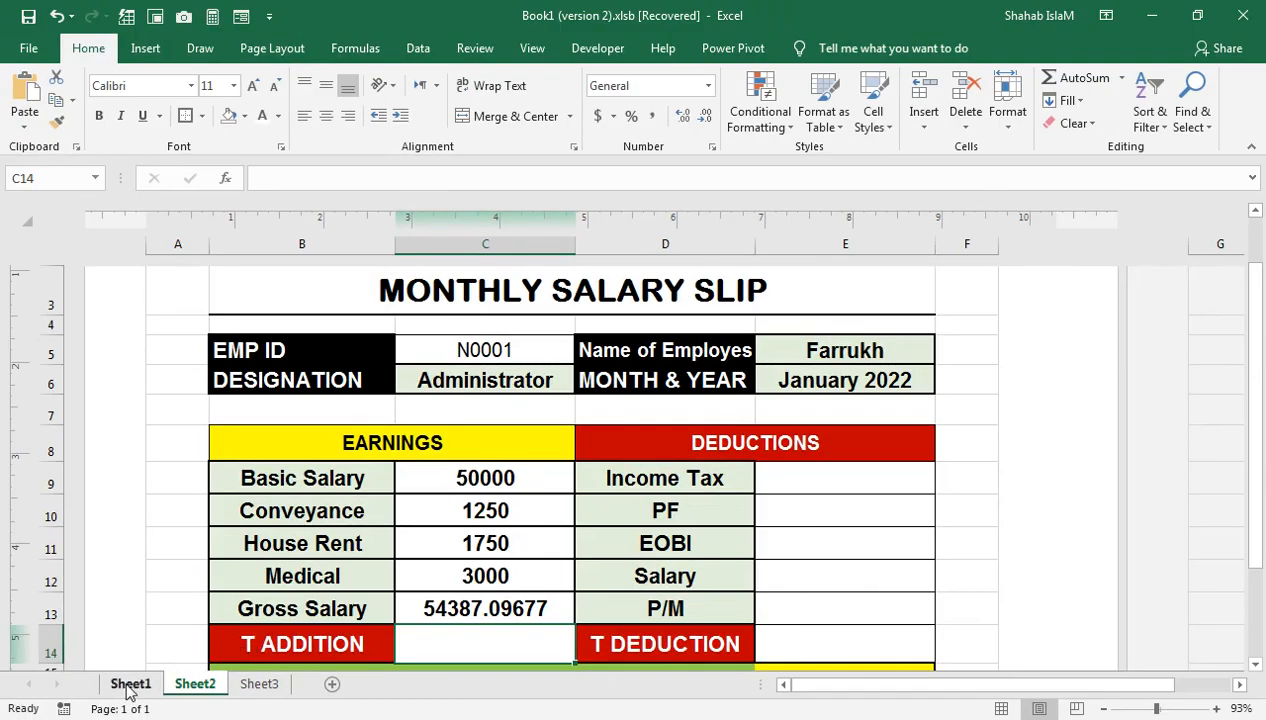
Step: Check the numbered deduction columns in Sheet1, then paste the lookup formula text into Income Tax value cell E9 on Sheet2
{"action": "left_click", "coordinate": [130, 684]}
{"action": "left_click_drag", "start_coordinate": [866, 588], "coordinate": [866, 393]}
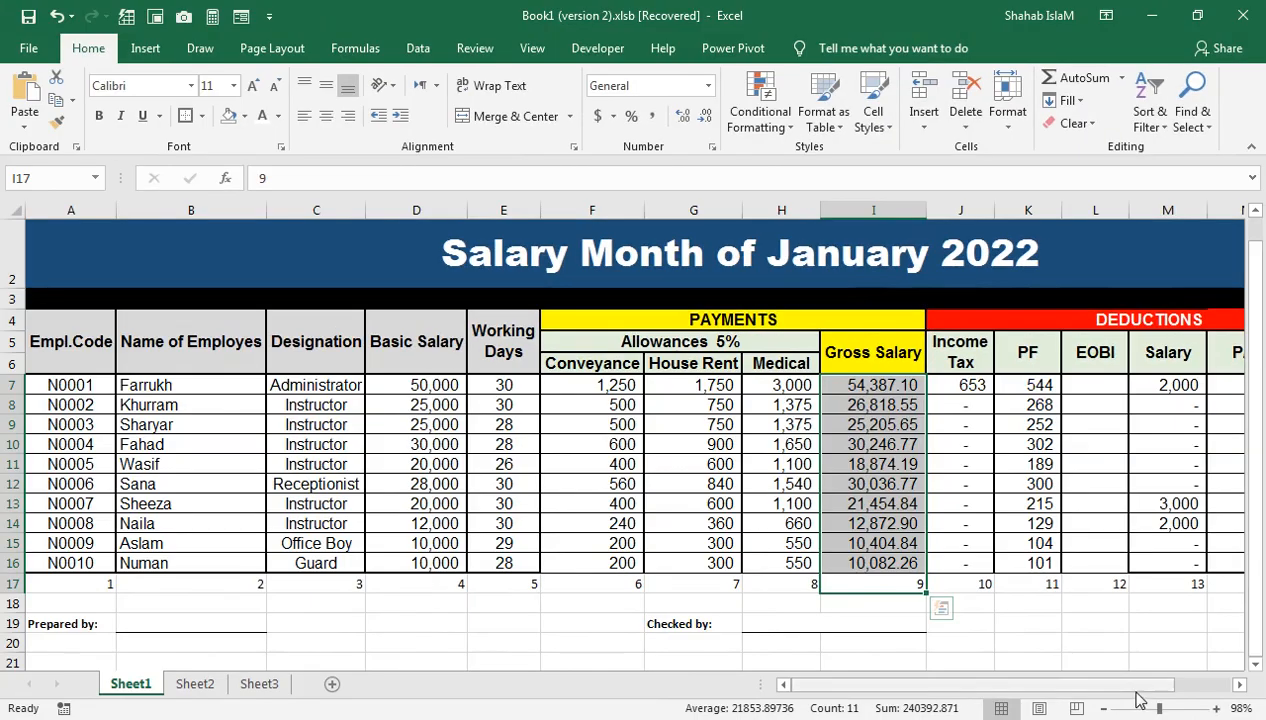
{"action": "scroll", "coordinate": [1158, 684], "scroll_direction": "right", "scroll_amount": 3}
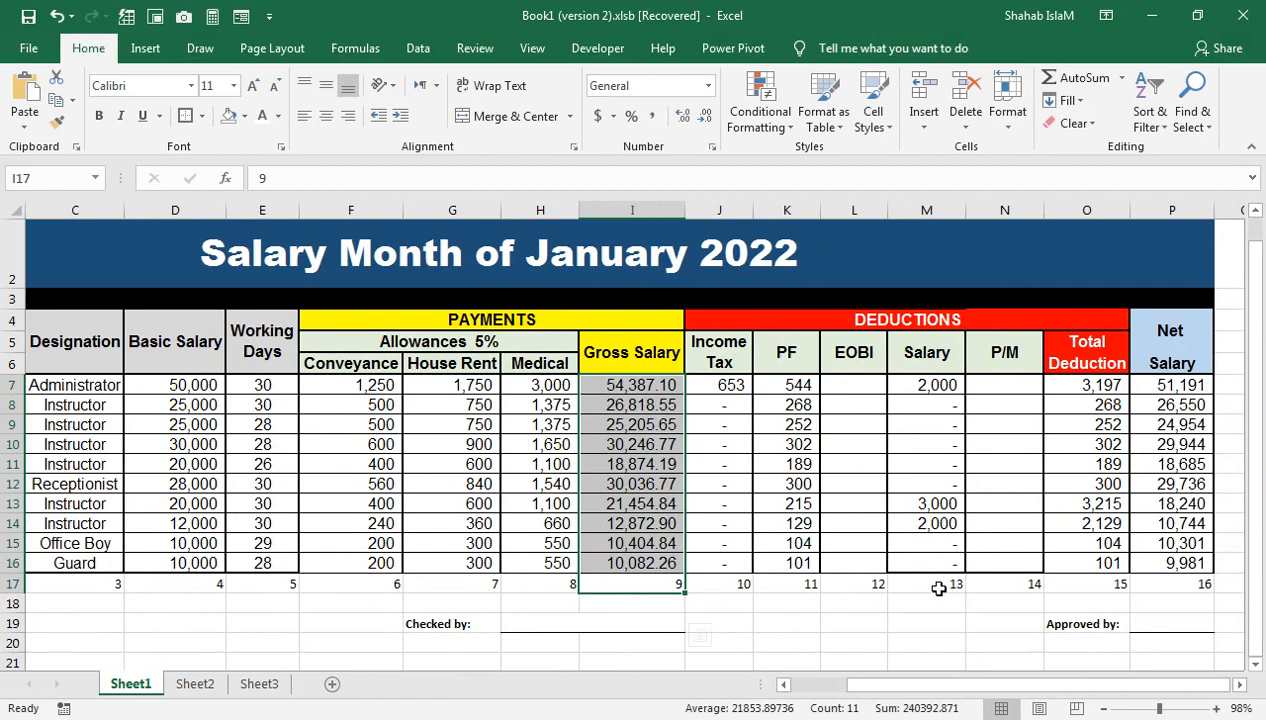
{"action": "left_click", "coordinate": [195, 684]}
{"action": "left_click", "coordinate": [780, 470]}
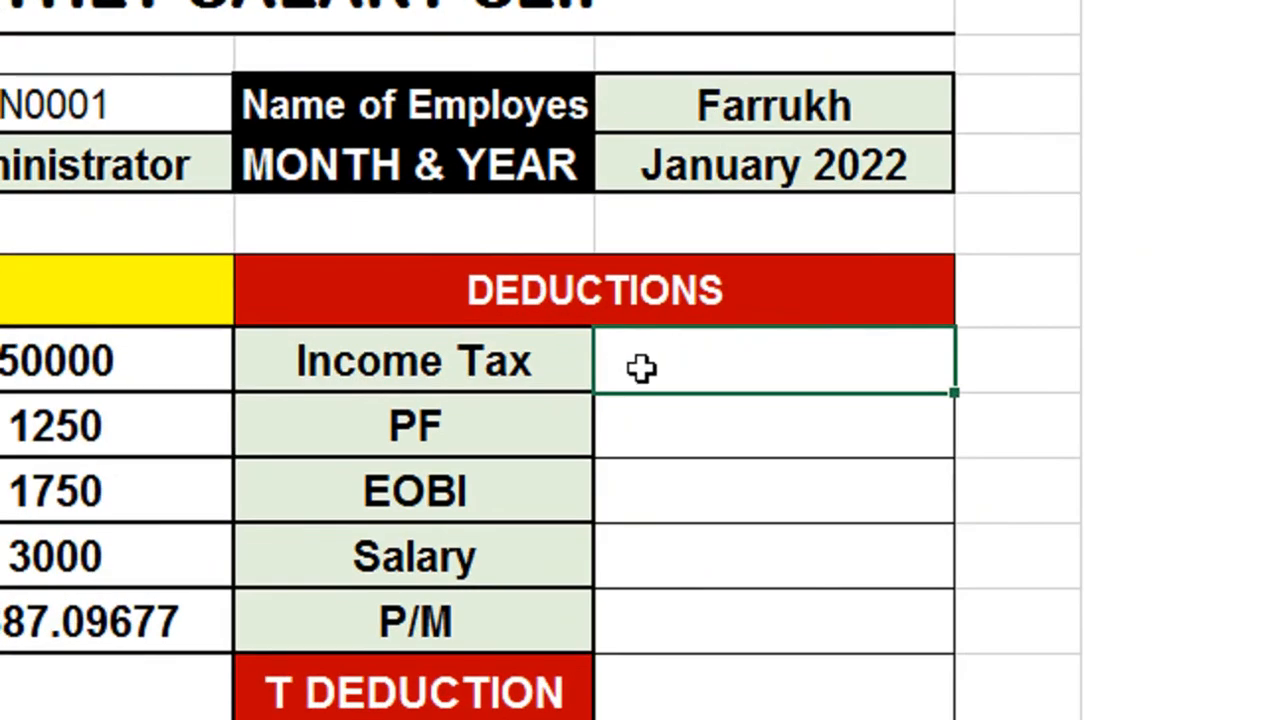
{"action": "type", "text": "Administrator"}
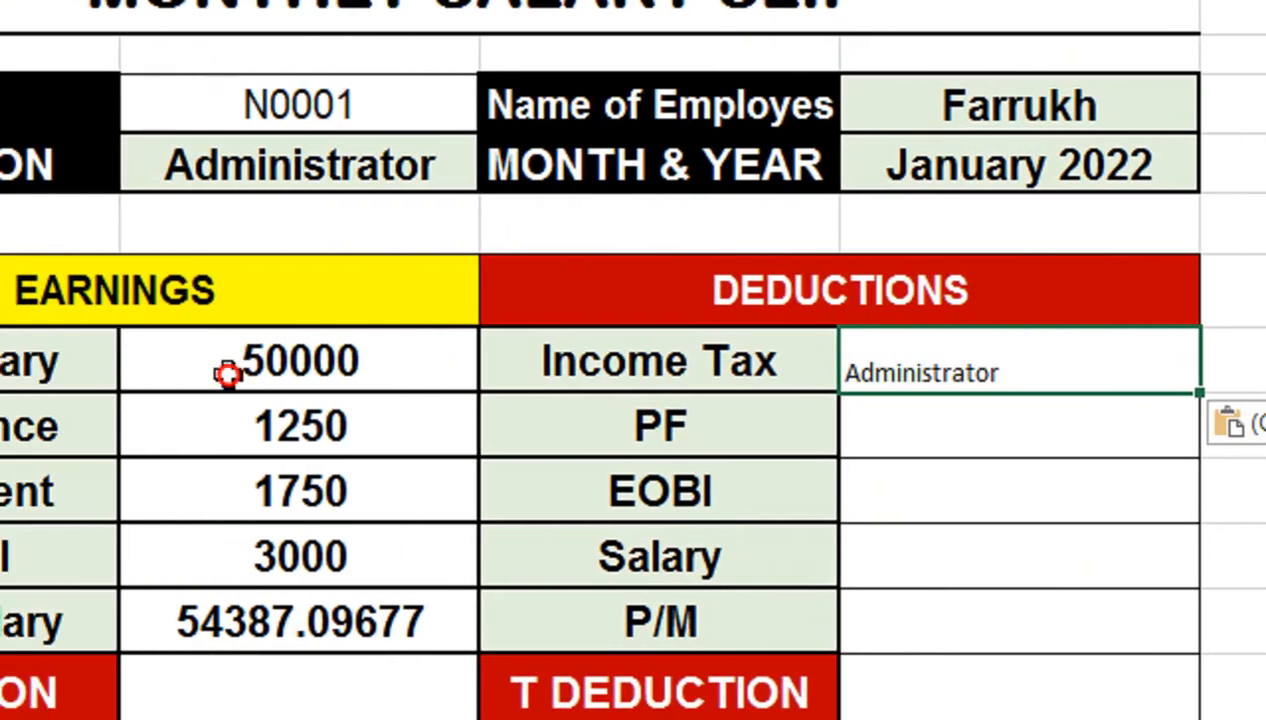
Step: Copy the formatting of Basic Salary value cell C9 to the deduction value cells E9:E13
{"action": "left_click", "coordinate": [40, 360]}
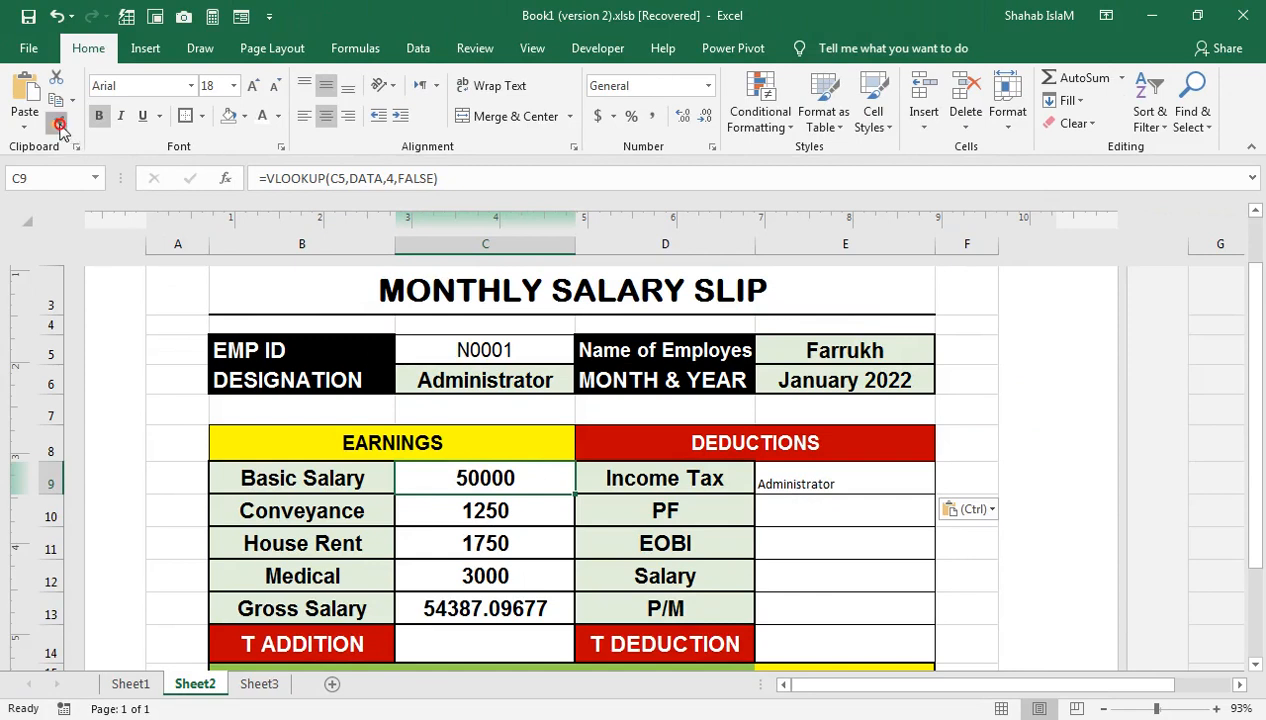
{"action": "left_click", "coordinate": [57, 120]}
{"action": "left_click_drag", "start_coordinate": [805, 482], "coordinate": [836, 596]}
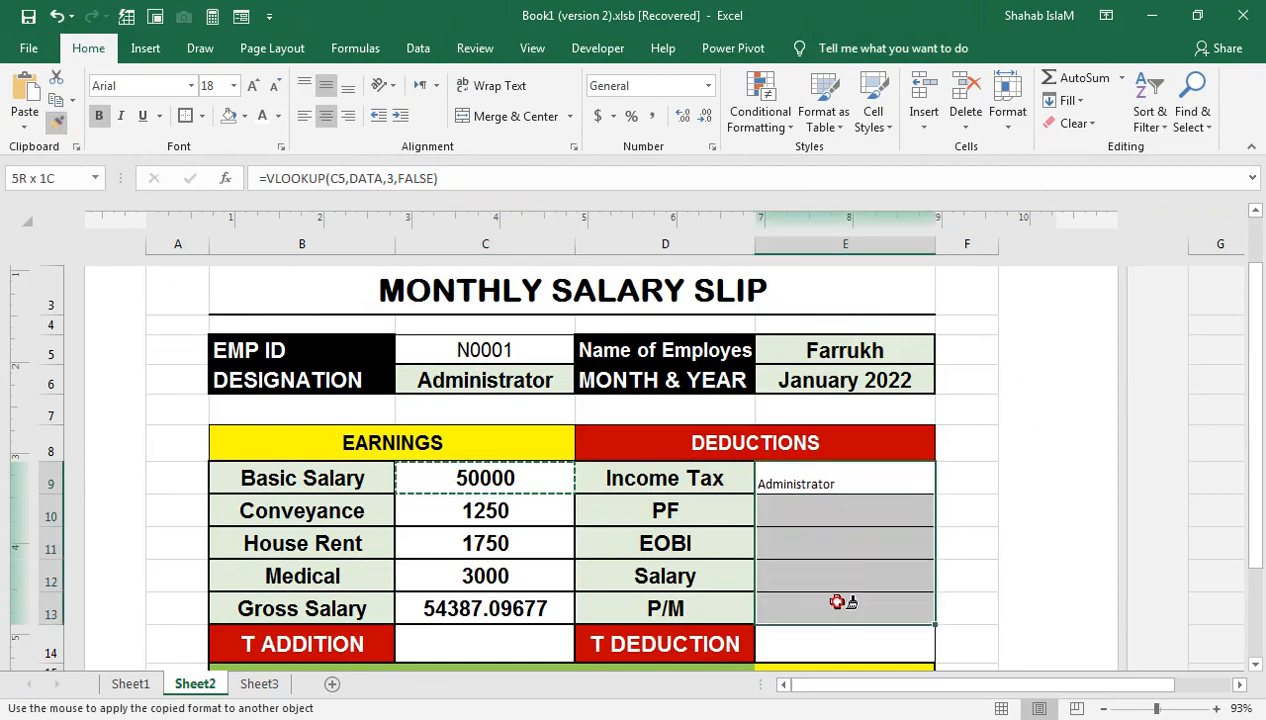
Step: Set the column index of the lookup formula in Income Tax value cell E9 to 10
{"action": "double_click", "coordinate": [858, 472]}
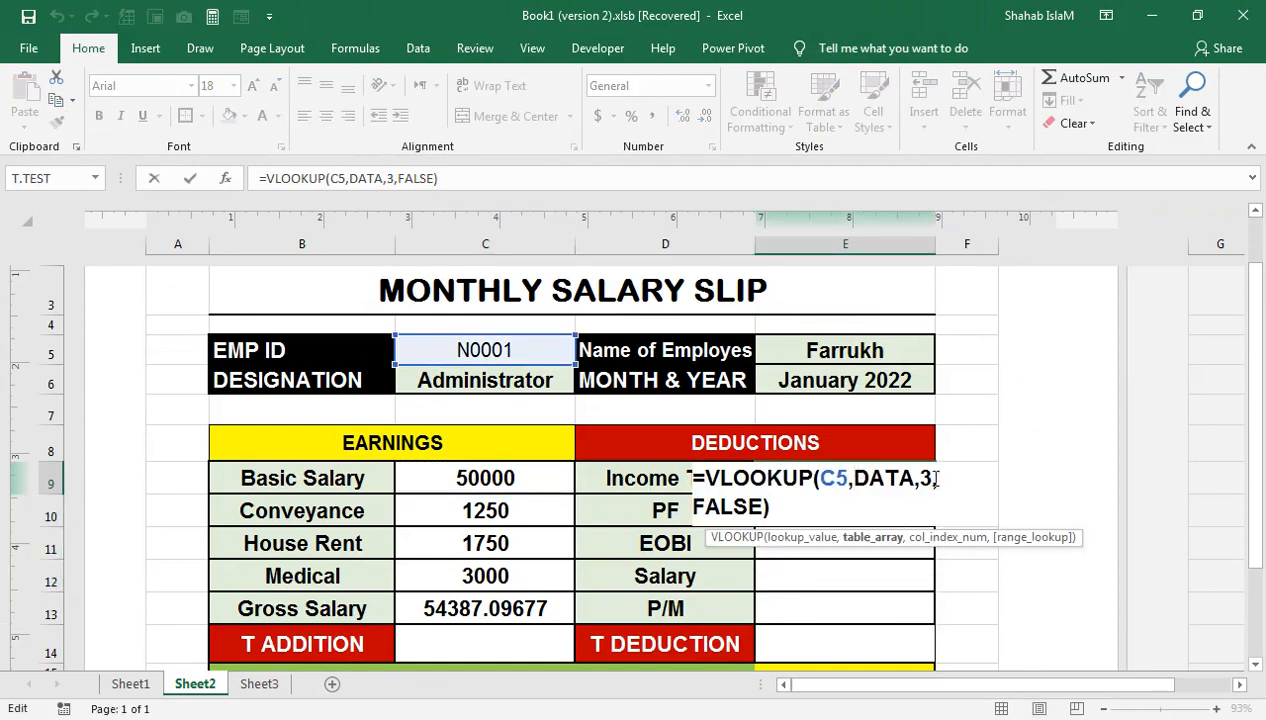
{"action": "double_click", "coordinate": [921, 479]}
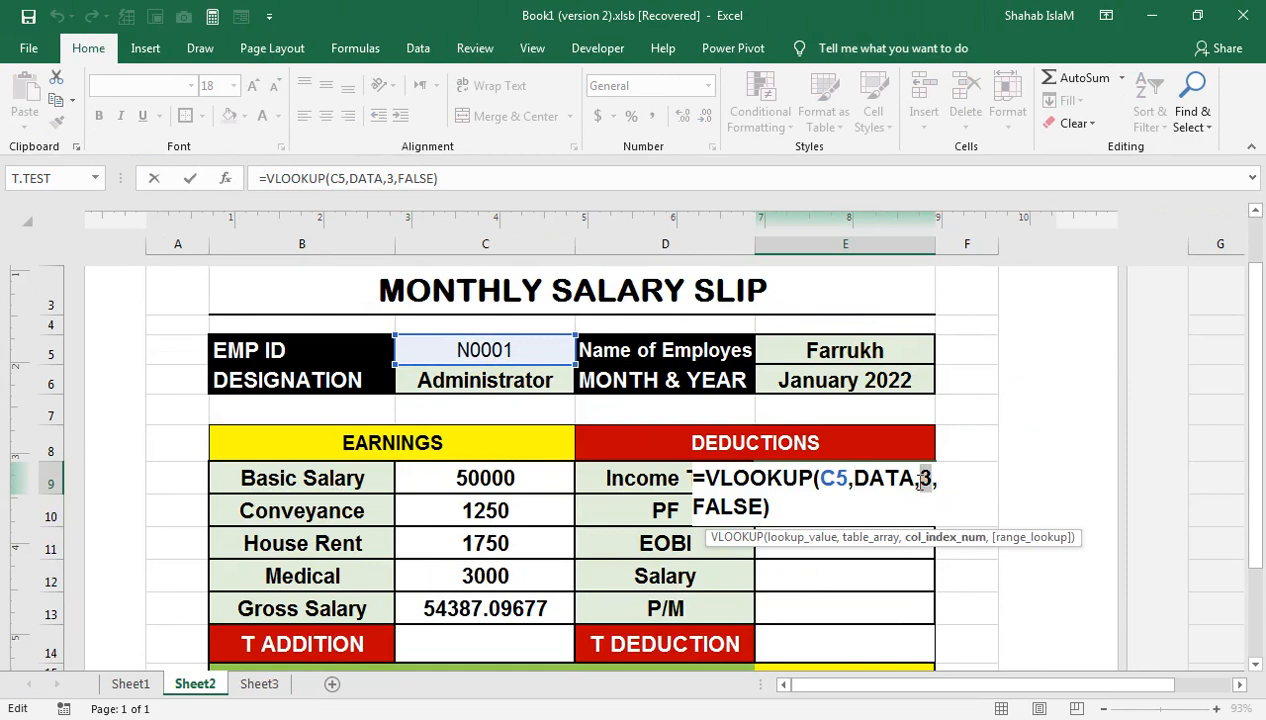
{"action": "type", "text": "10"}
{"action": "key", "text": "Return"}
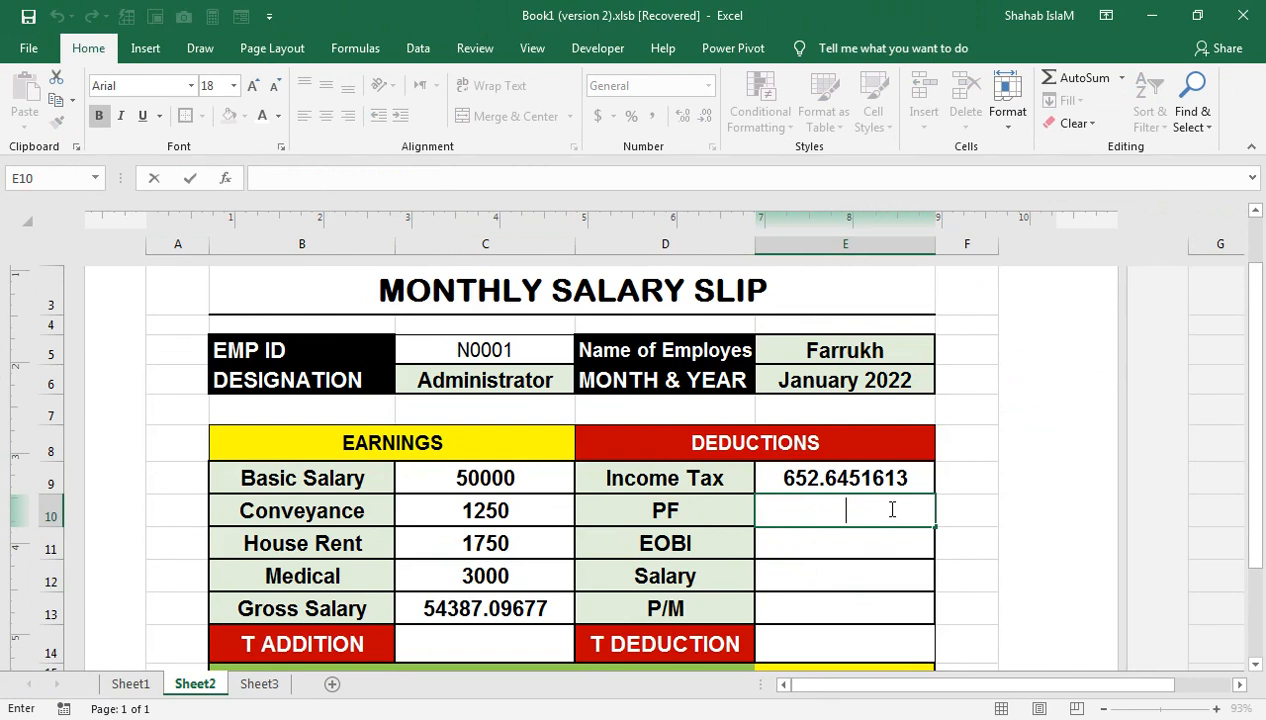
Step: Copy the text of the E9 lookup formula into PF value cell E10 and set its column index to 11
{"action": "double_click", "coordinate": [869, 483]}
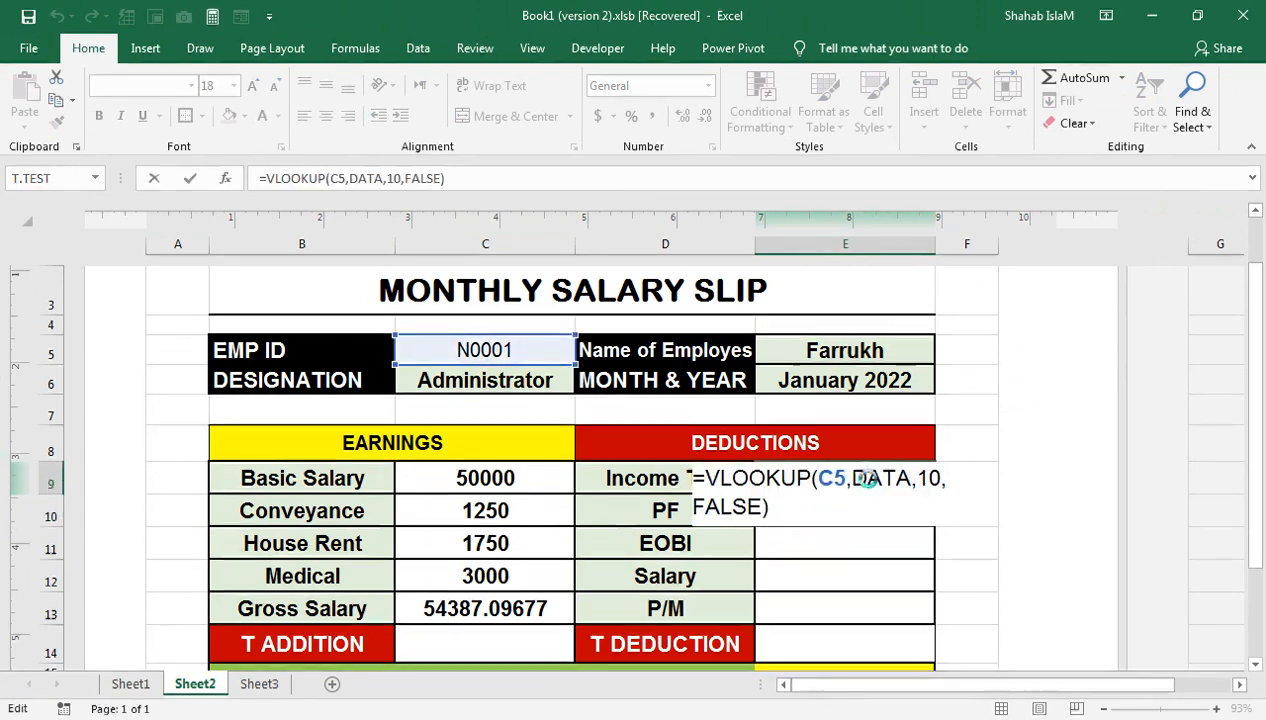
{"action": "triple_click", "coordinate": [868, 485]}
{"action": "key", "text": "ctrl+c"}
{"action": "key", "text": "Return"}
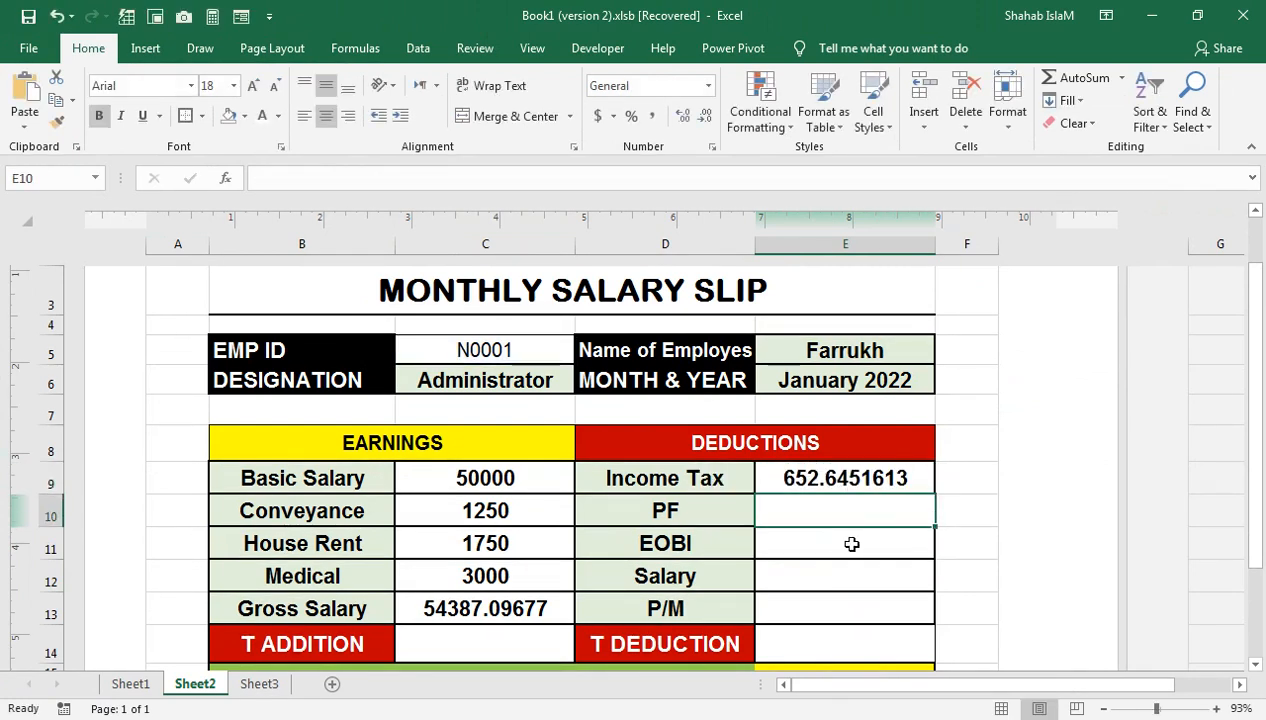
{"action": "key", "text": "ctrl+v"}
{"action": "double_click", "coordinate": [834, 517]}
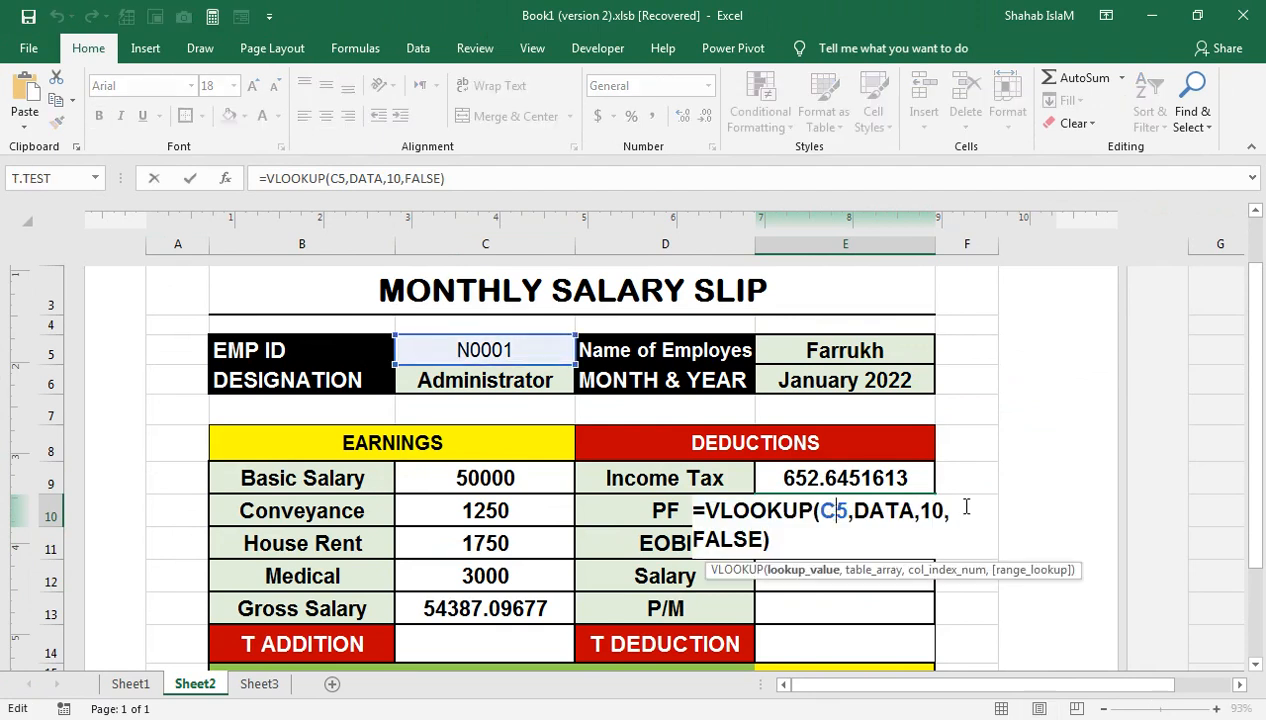
{"action": "left_click", "coordinate": [946, 503]}
{"action": "key", "text": "BackSpace"}
{"action": "type", "text": "1"}
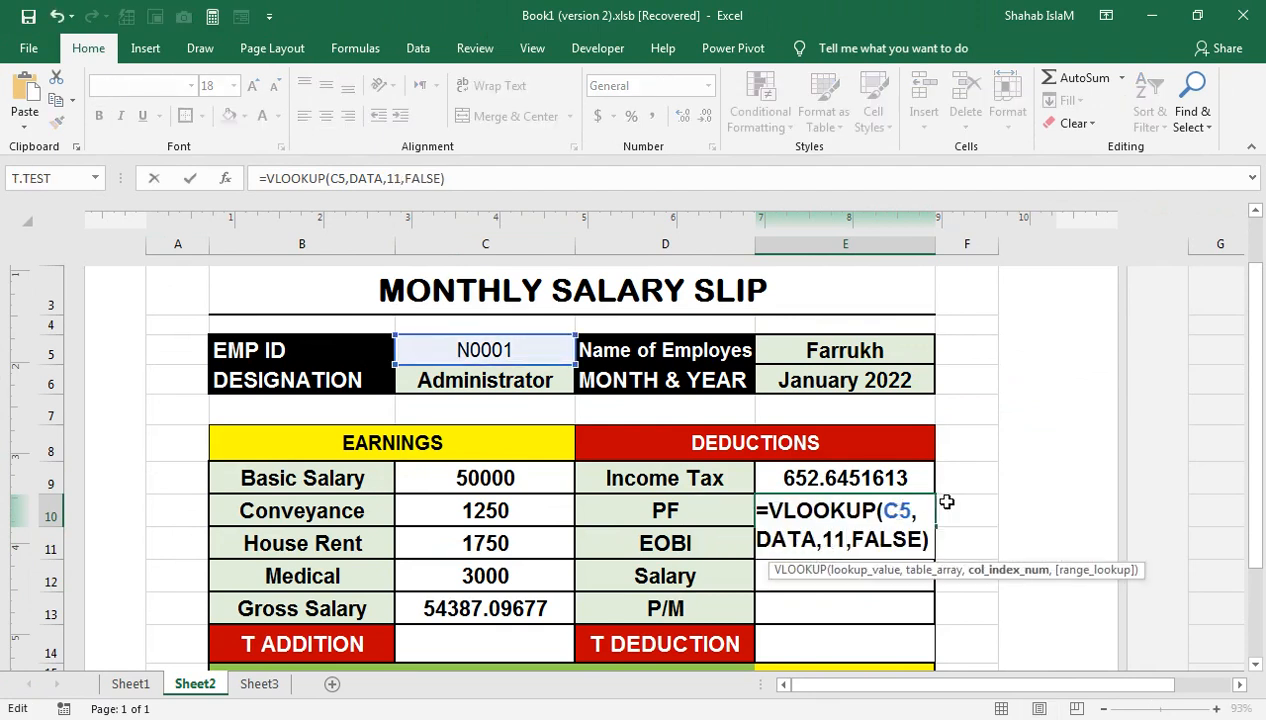
{"action": "key", "text": "Return"}
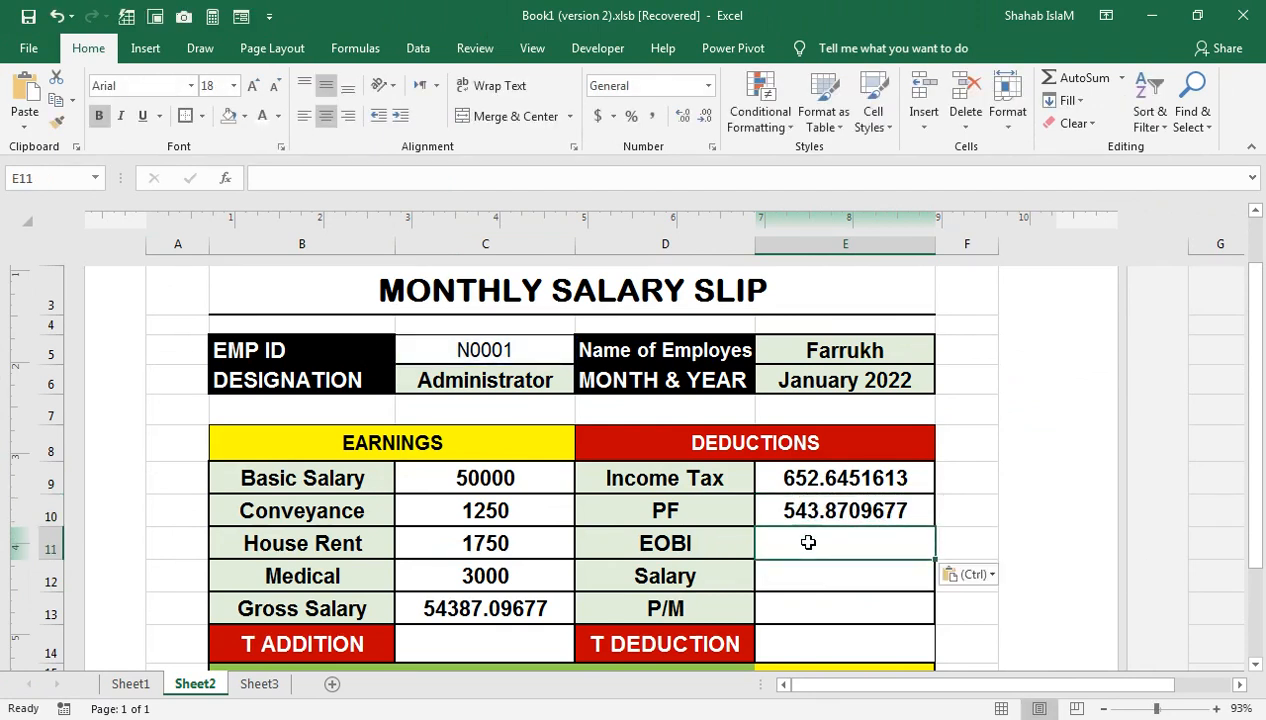
Step: Paste the lookup formula text into EOBI value cell E11 and set its column index to 12
{"action": "type", "text": "652.6451613"}
{"action": "double_click", "coordinate": [908, 530]}
{"action": "left_click", "coordinate": [945, 540]}
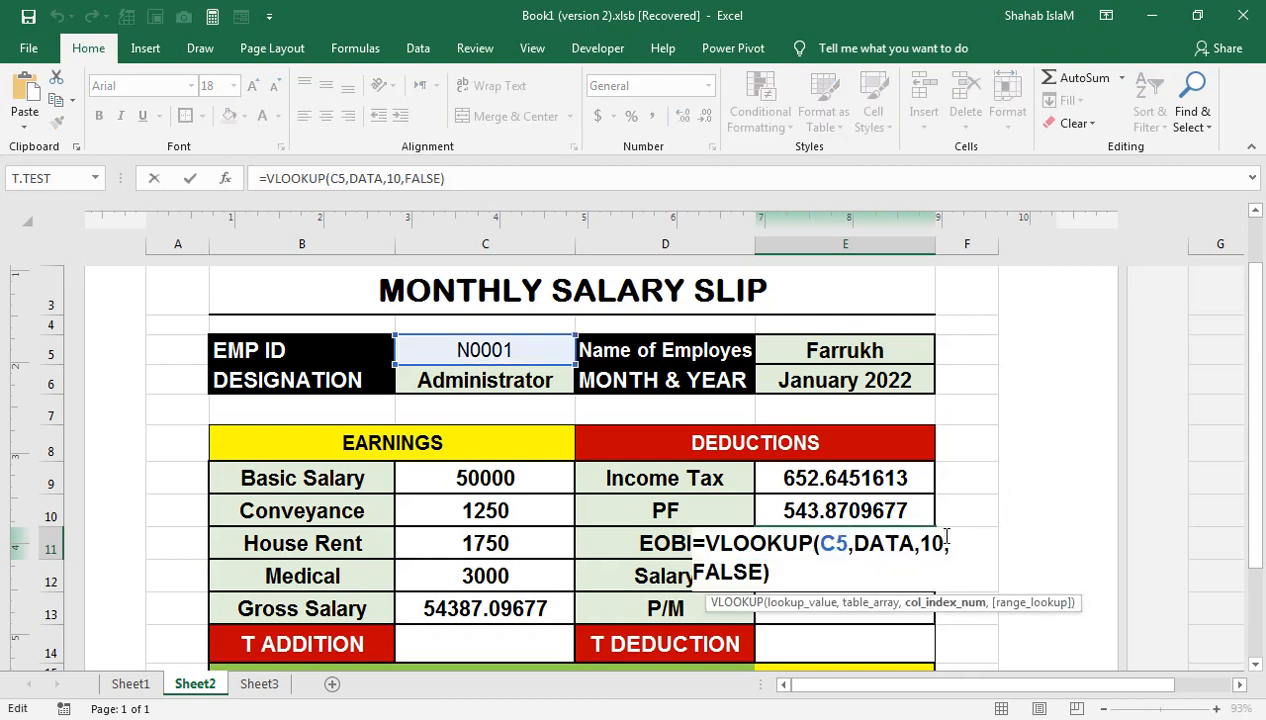
{"action": "key", "text": "BackSpace"}
{"action": "type", "text": "2"}
{"action": "key", "text": "Return"}
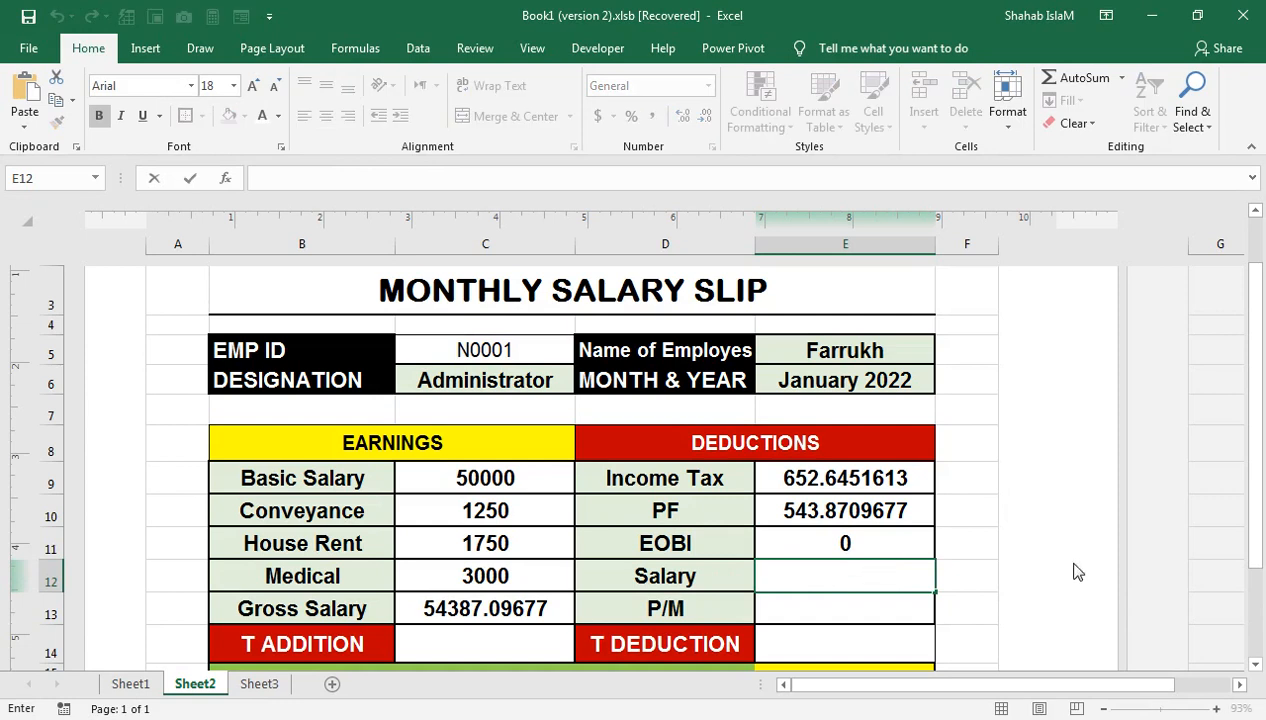
Step: Paste the lookup formula text into the deductions' Salary value cell E12 and set its column index to 13
{"action": "left_click", "coordinate": [897, 554]}
{"action": "left_click", "coordinate": [878, 570]}
{"action": "key", "text": "ctrl+v"}
{"action": "double_click", "coordinate": [881, 574]}
{"action": "left_click", "coordinate": [936, 571]}
{"action": "key", "text": "BackSpace"}
{"action": "type", "text": "1"}
{"action": "key", "text": "Return"}
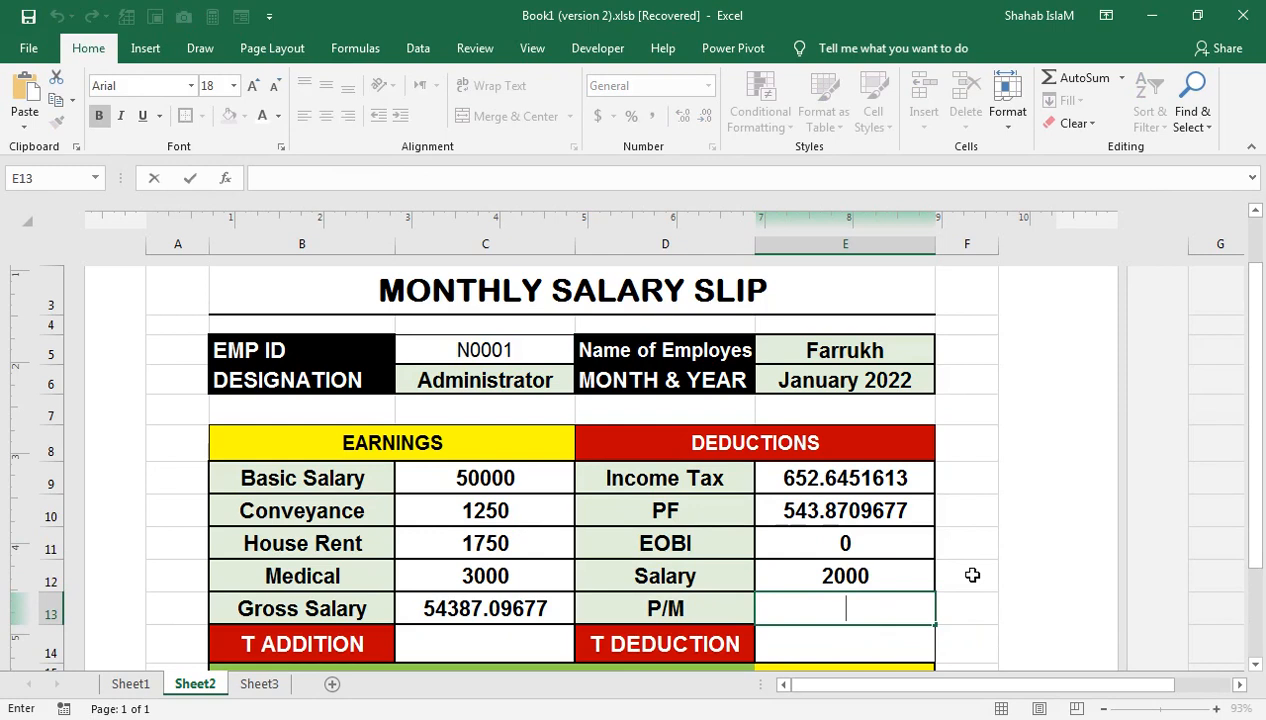
Step: Paste the lookup formula text into P/M value cell E13 and set its column index to 14
{"action": "key", "text": "Escape"}
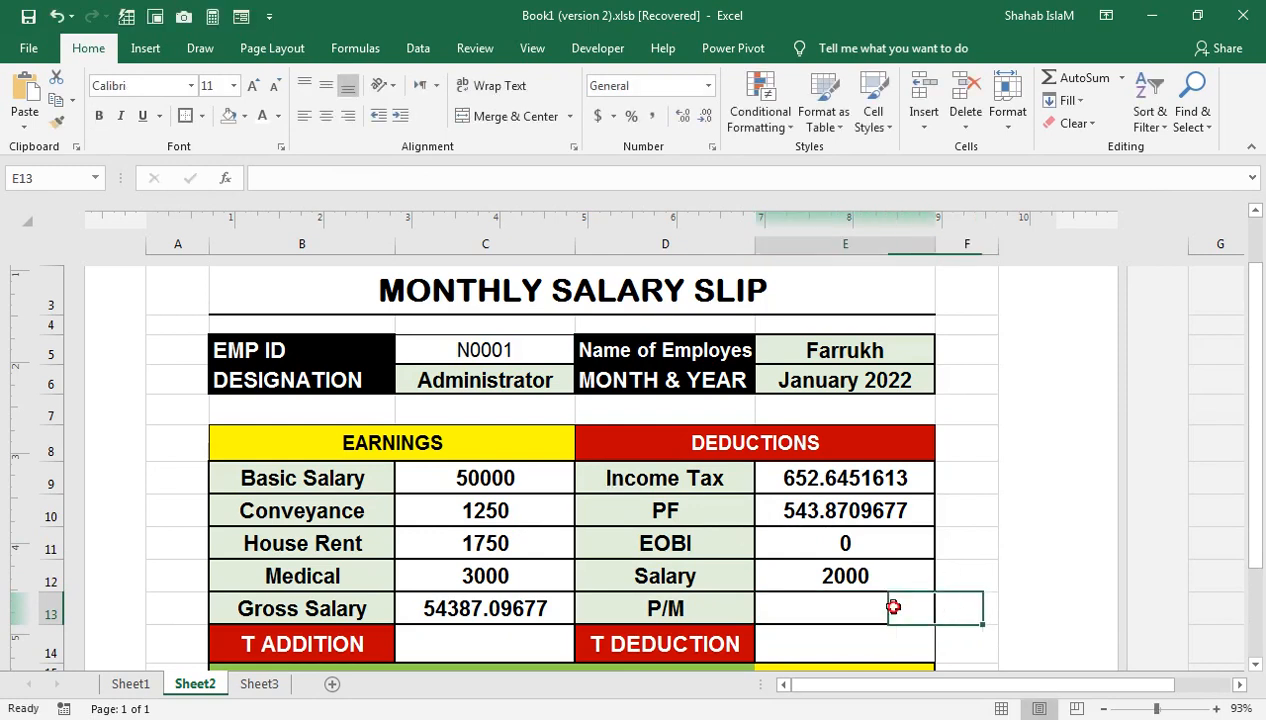
{"action": "key", "text": "ctrl+v"}
{"action": "double_click", "coordinate": [860, 598]}
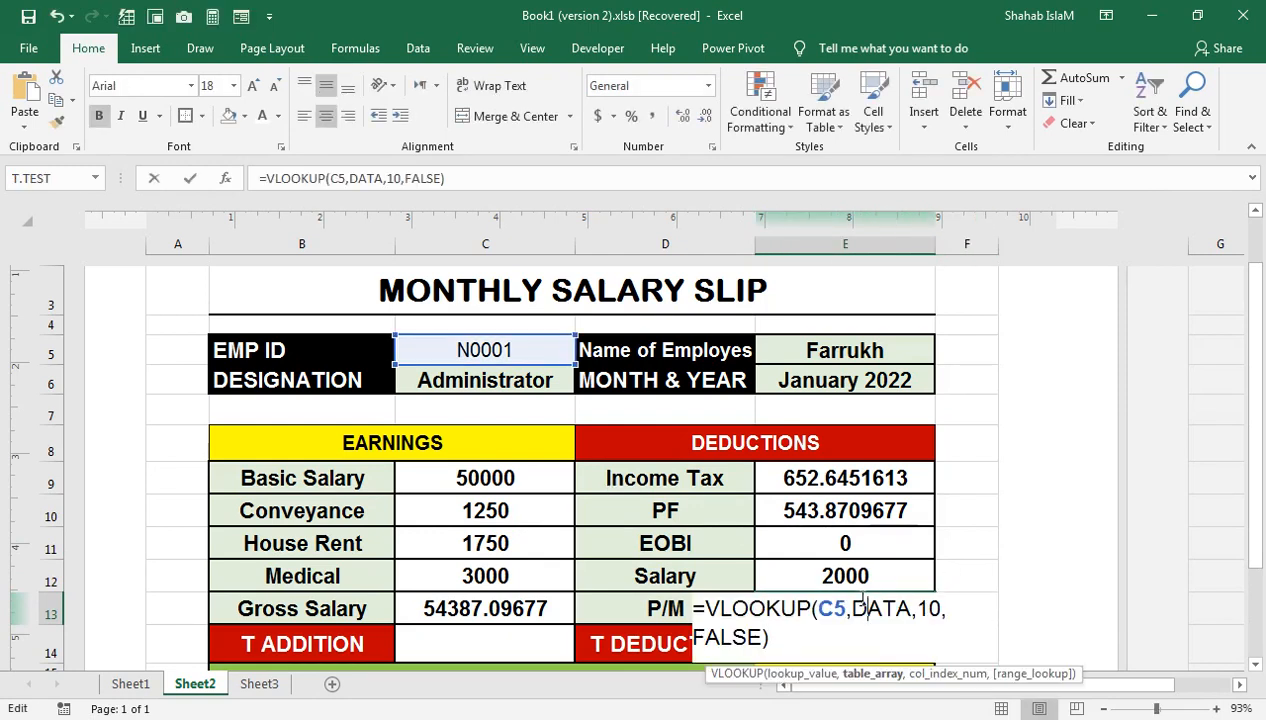
{"action": "left_click", "coordinate": [933, 606]}
{"action": "key", "text": "BackSpace"}
{"action": "type", "text": "4"}
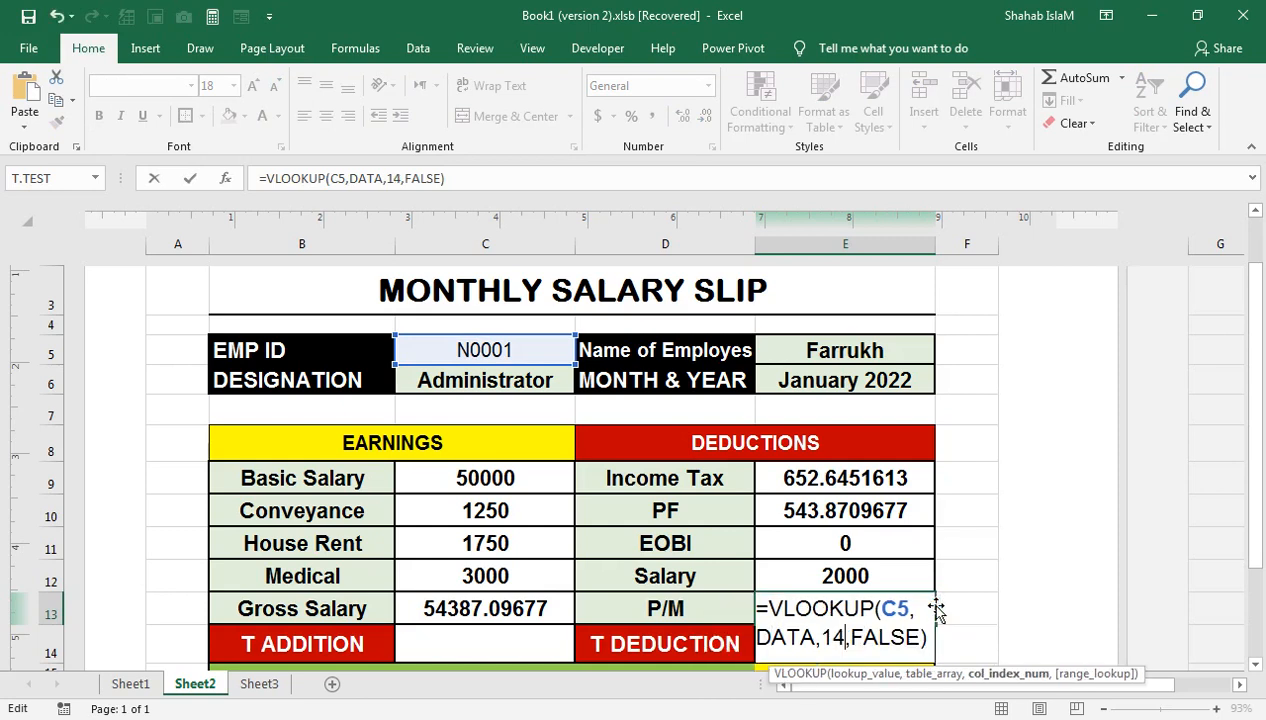
{"action": "key", "text": "Return"}
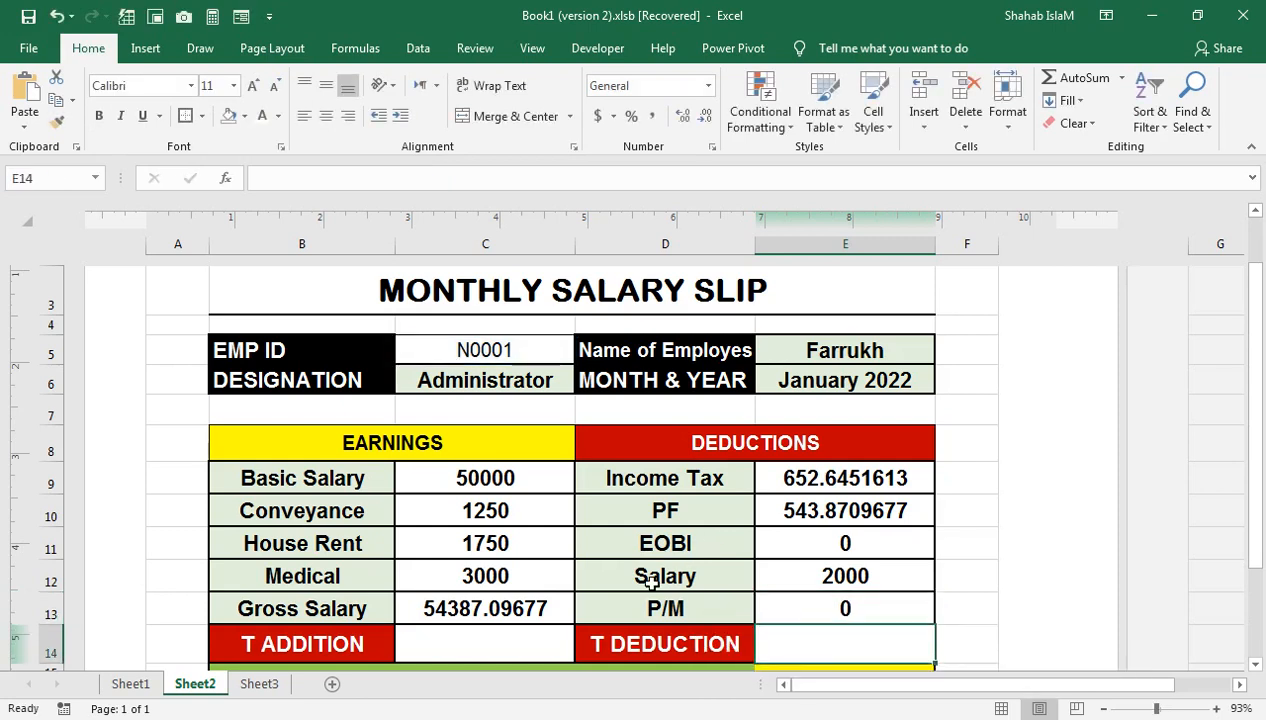
Step: Change the Salary label in the deductions section, cell D12, to Ad.Salary
{"action": "double_click", "coordinate": [603, 584]}
{"action": "type", "text": "aD"}
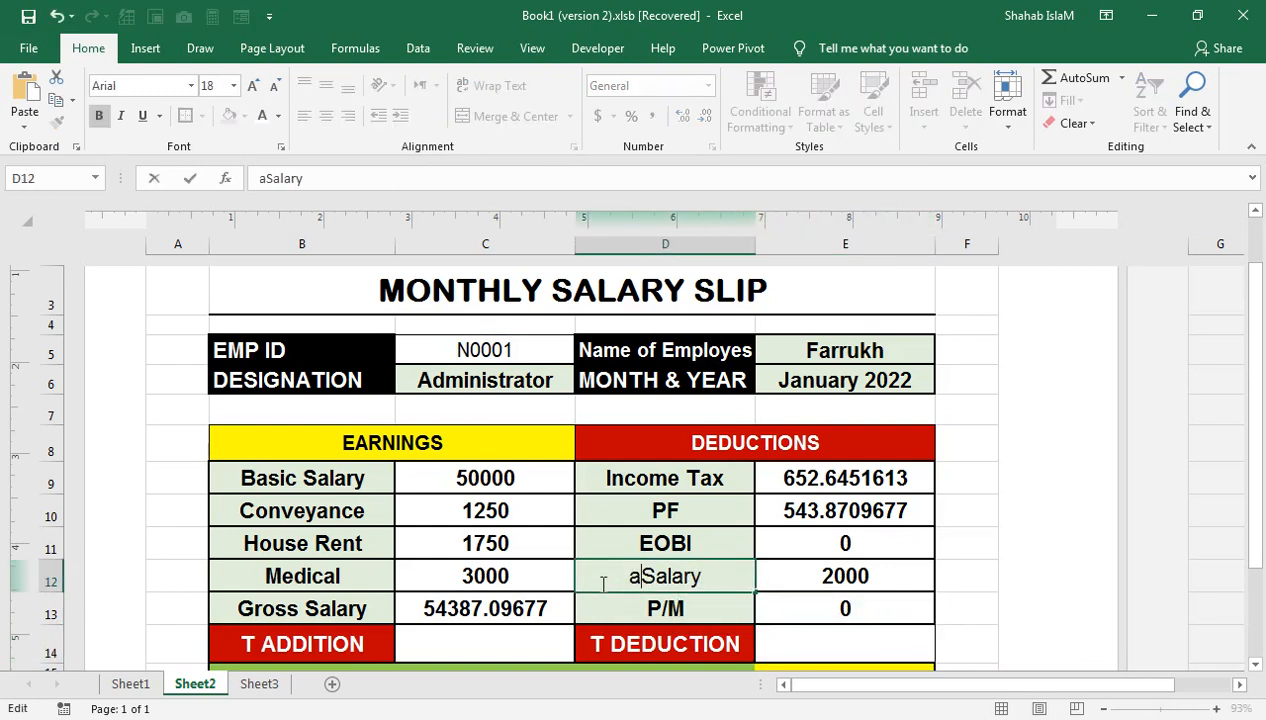
{"action": "key", "text": "BackSpace"}
{"action": "key", "text": "BackSpace"}
{"action": "type", "text": "Ad"}
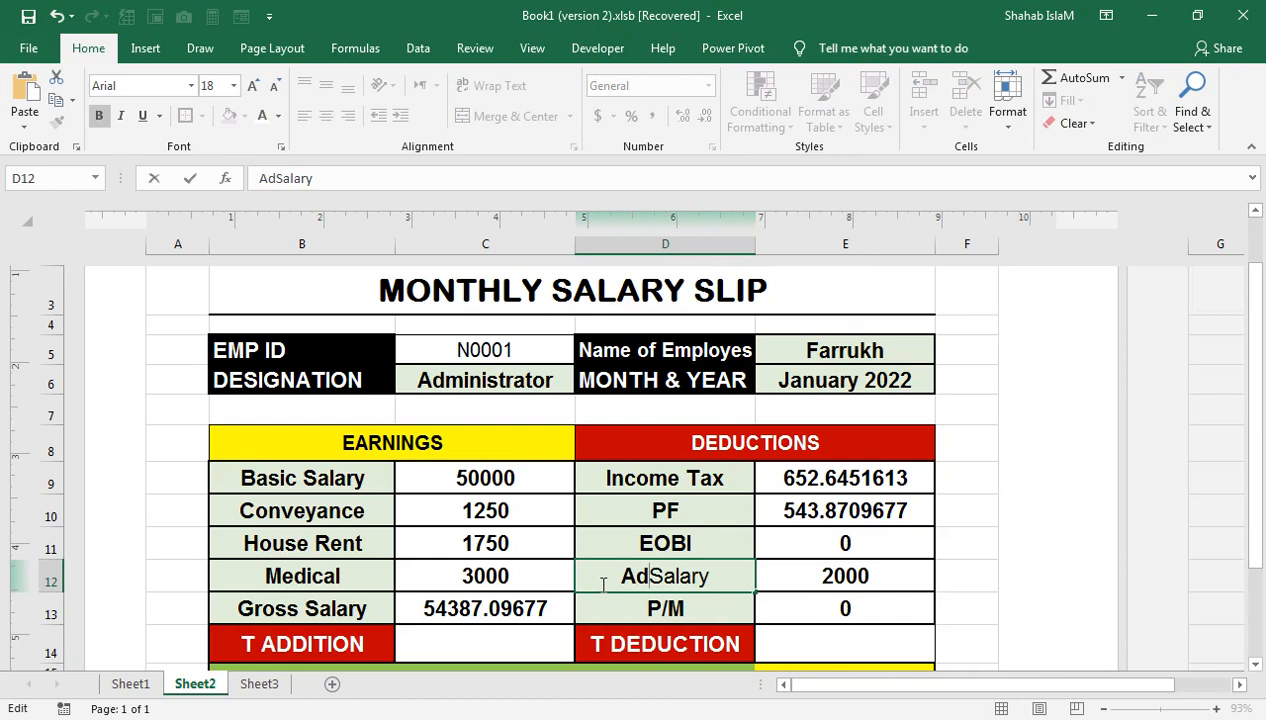
{"action": "type", "text": "."}
{"action": "left_click", "coordinate": [825, 552]}
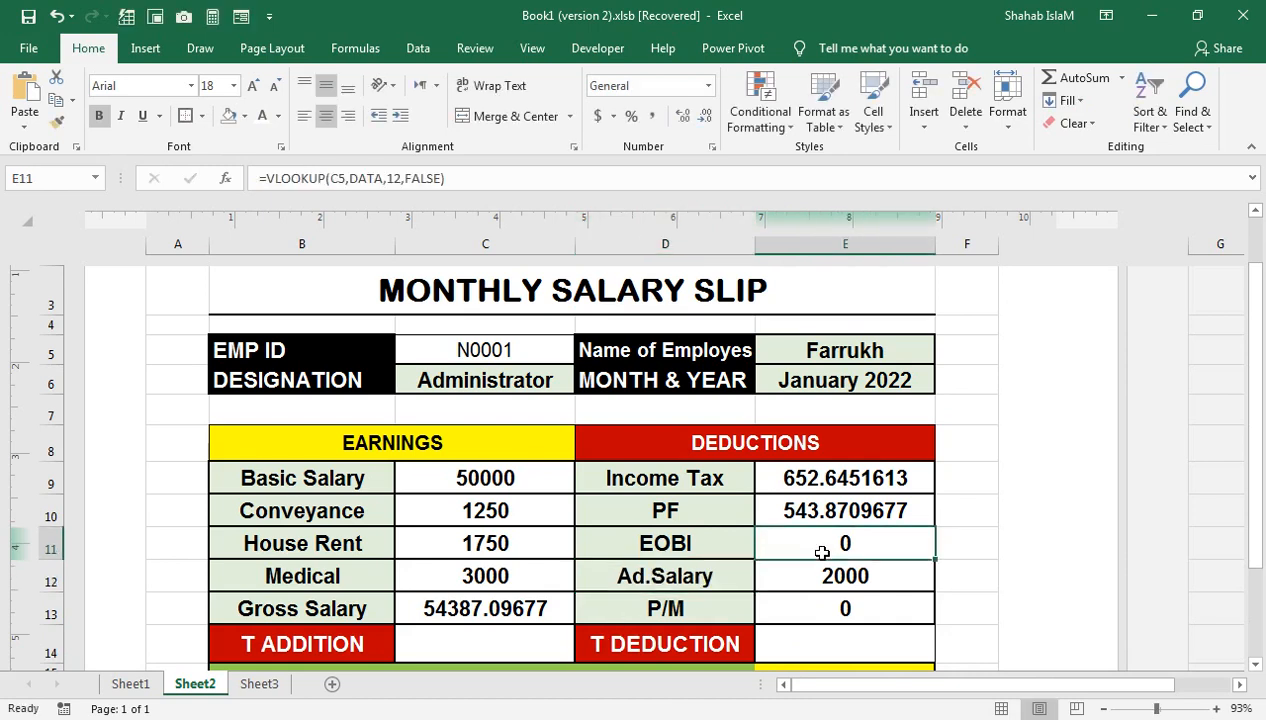
Step: Total the deduction values E9:E13 with a SUM formula in T DEDUCTION value cell E14
{"action": "left_click", "coordinate": [798, 568]}
{"action": "left_click", "coordinate": [761, 646]}
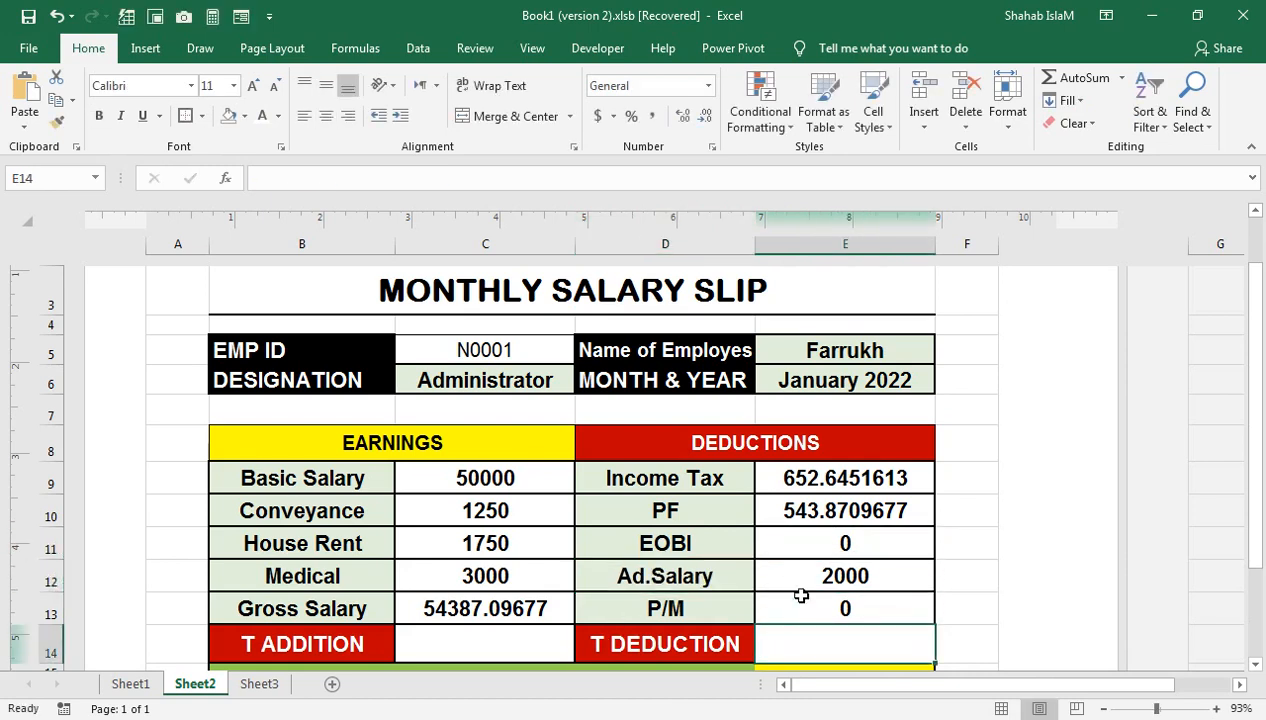
{"action": "type", "text": "=SUM("}
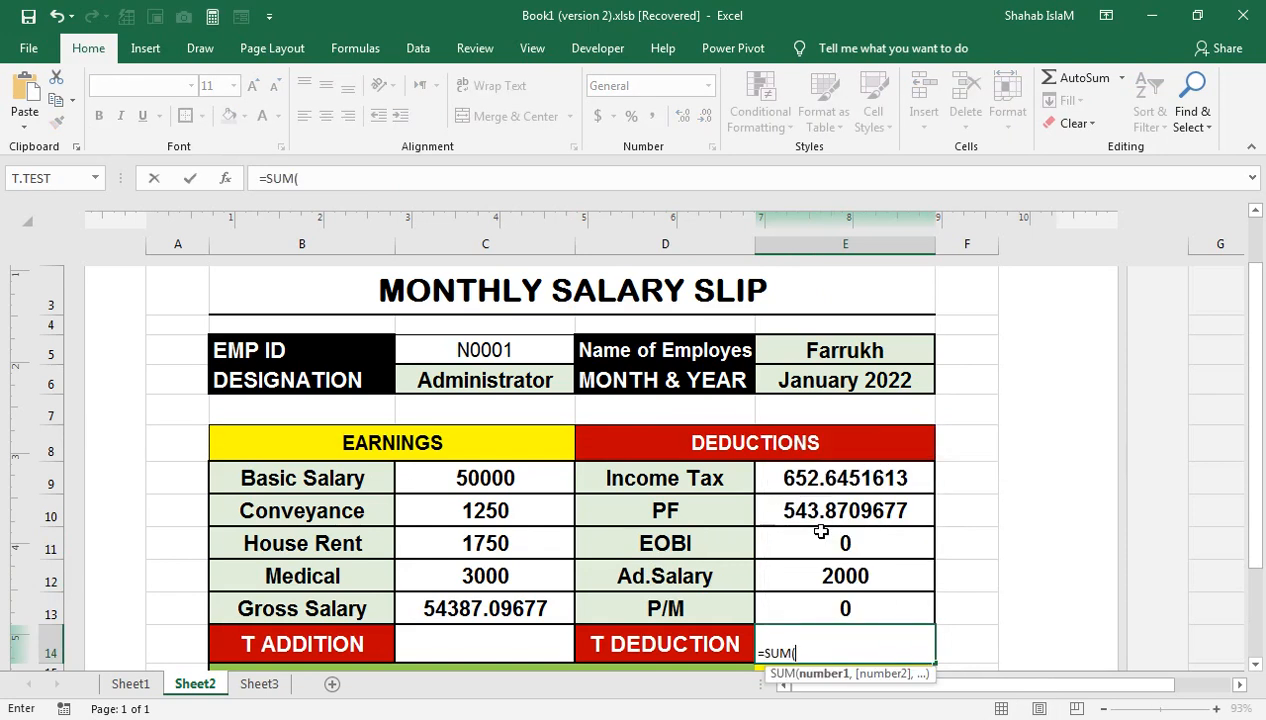
{"action": "key", "text": "Up"}
{"action": "key", "text": "shift+Up"}
{"action": "key", "text": "shift+Up"}
{"action": "key", "text": "shift+Up"}
{"action": "key", "text": "shift+Up"}
{"action": "key", "text": "Return"}
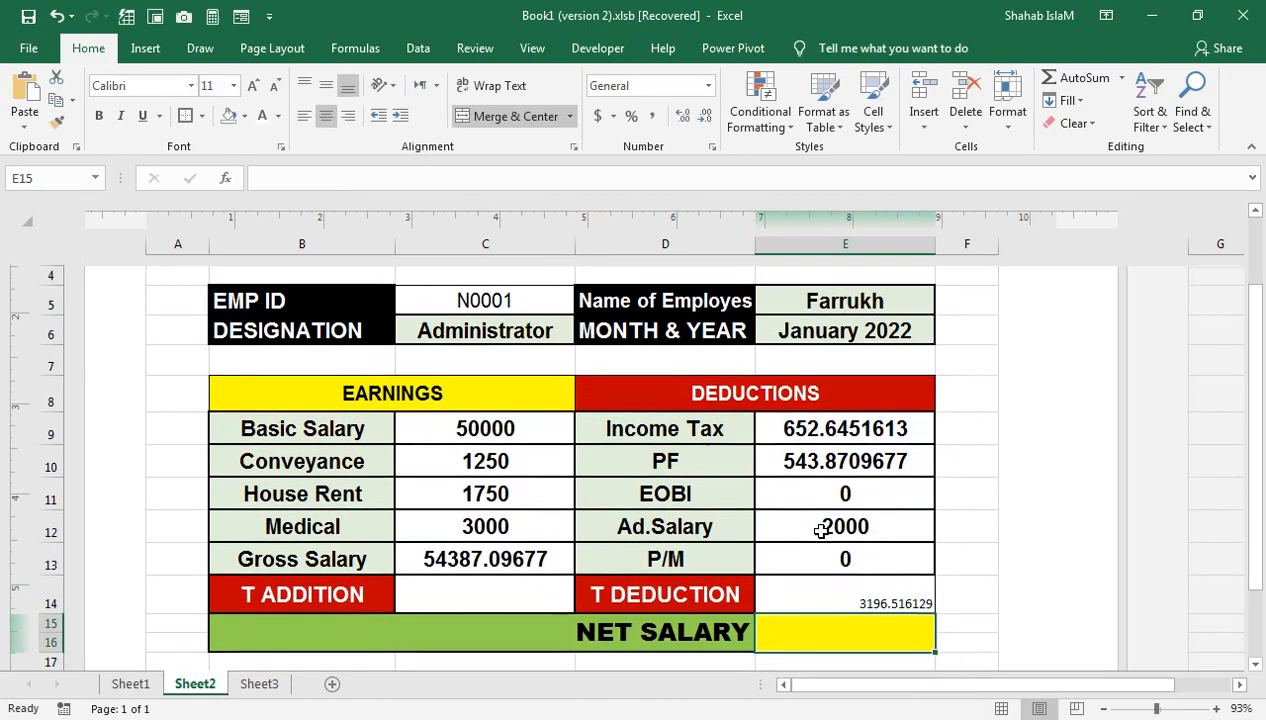
Step: Copy the formatting of P/M value cell E13 to the T DEDUCTION total in E14
{"action": "key", "text": "Up"}
{"action": "left_click", "coordinate": [811, 564]}
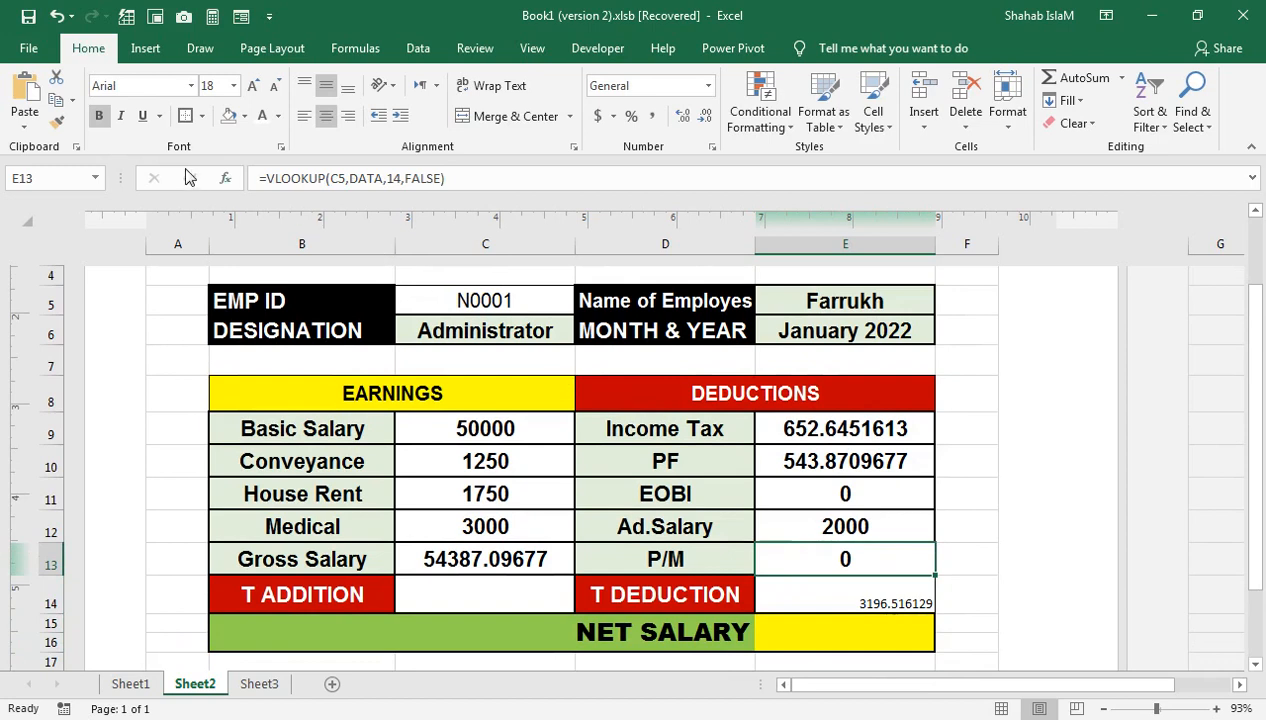
{"action": "left_click", "coordinate": [59, 122]}
{"action": "left_click", "coordinate": [811, 582]}
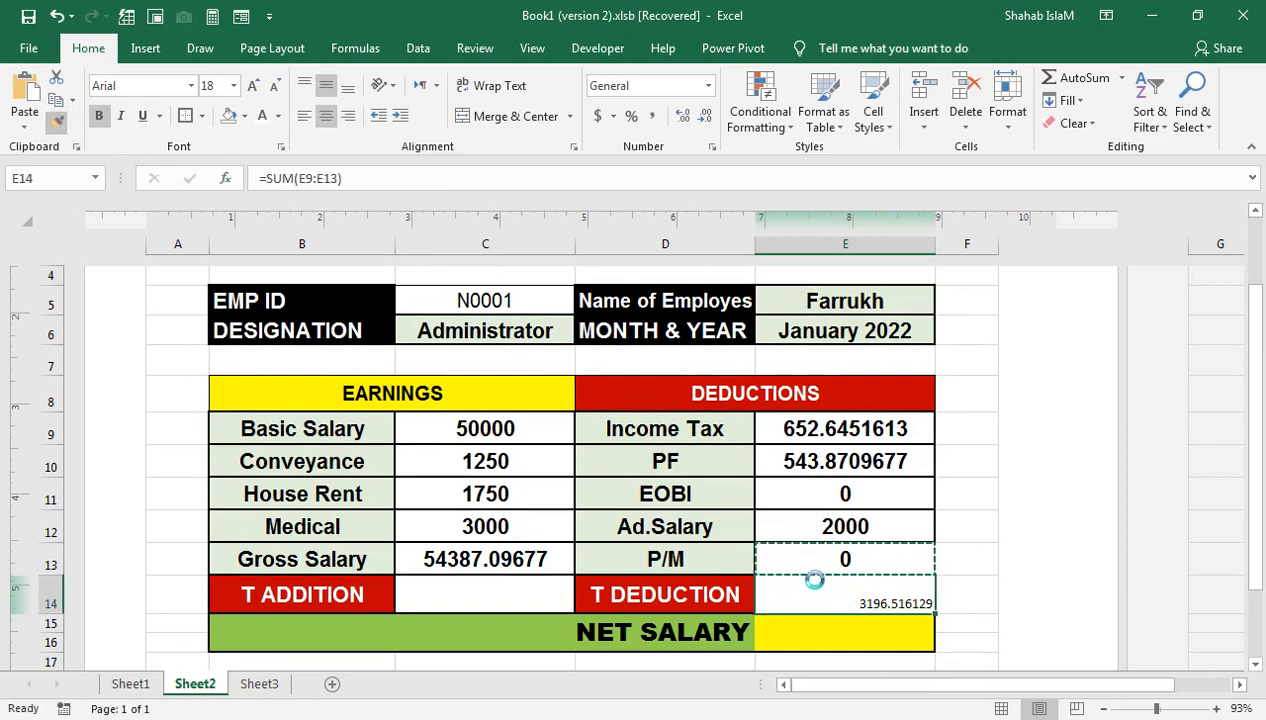
Step: Link the T ADDITION value in cell C14 to the gross salary with the formula =C13
{"action": "left_click", "coordinate": [486, 598]}
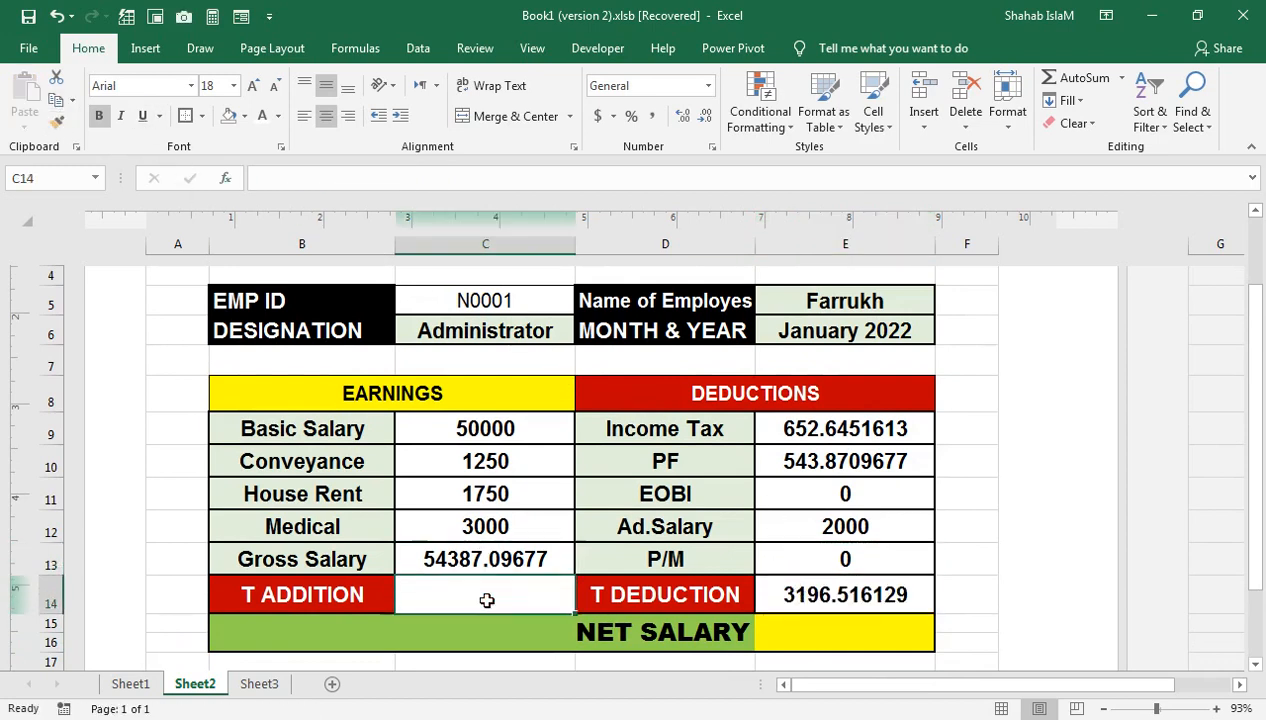
{"action": "type", "text": "="}
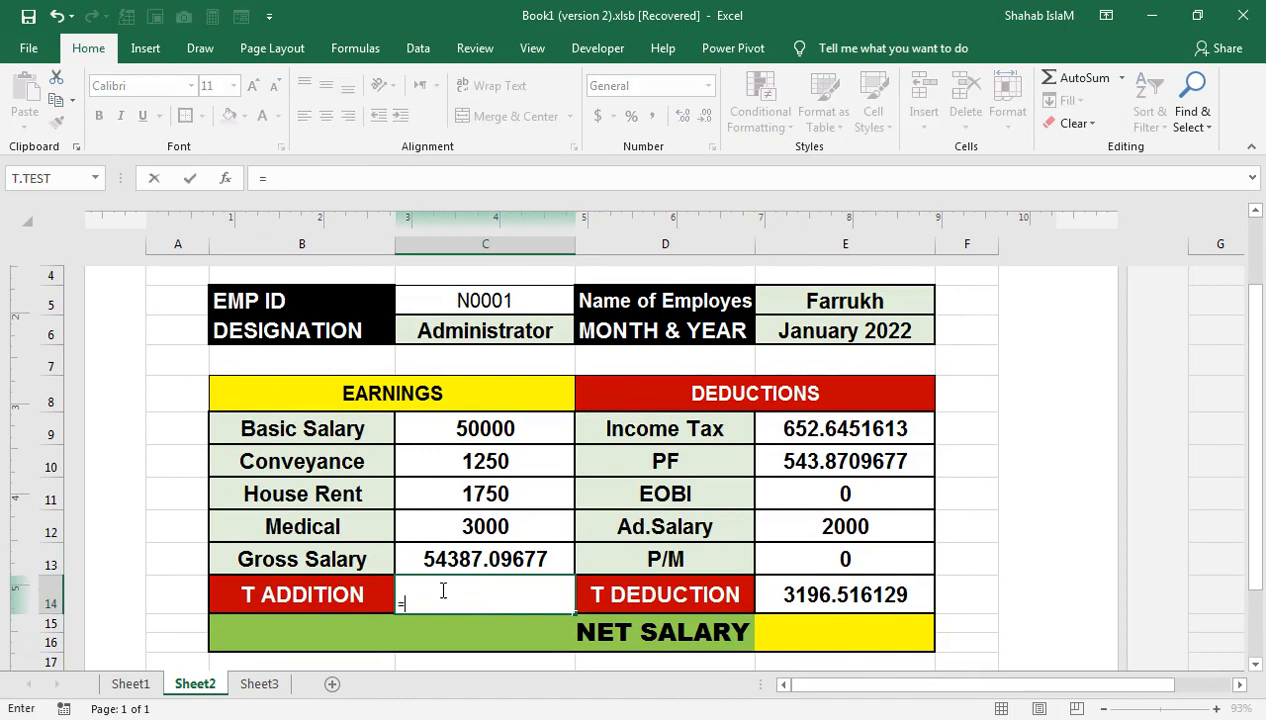
{"action": "key", "text": "Up"}
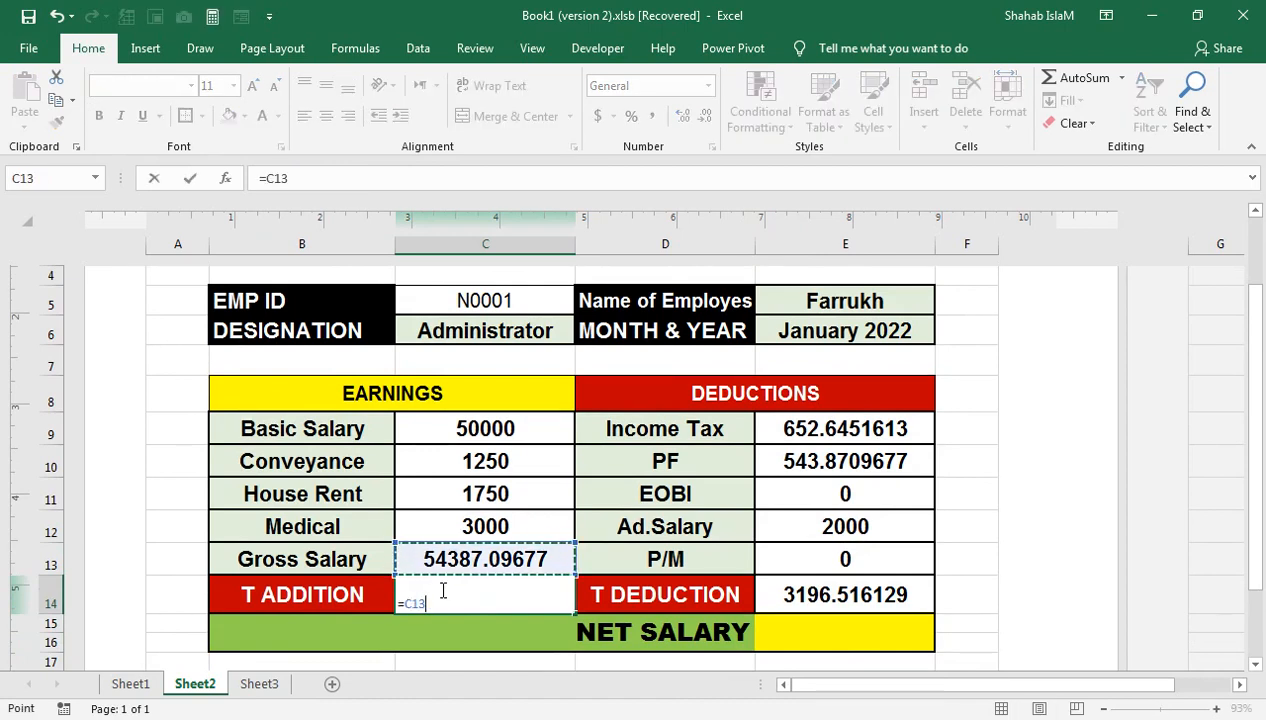
{"action": "key", "text": "Return"}
Step: Copy the formatting of Gross Salary value cell C13 to the T ADDITION value in C14
{"action": "left_click", "coordinate": [489, 545]}
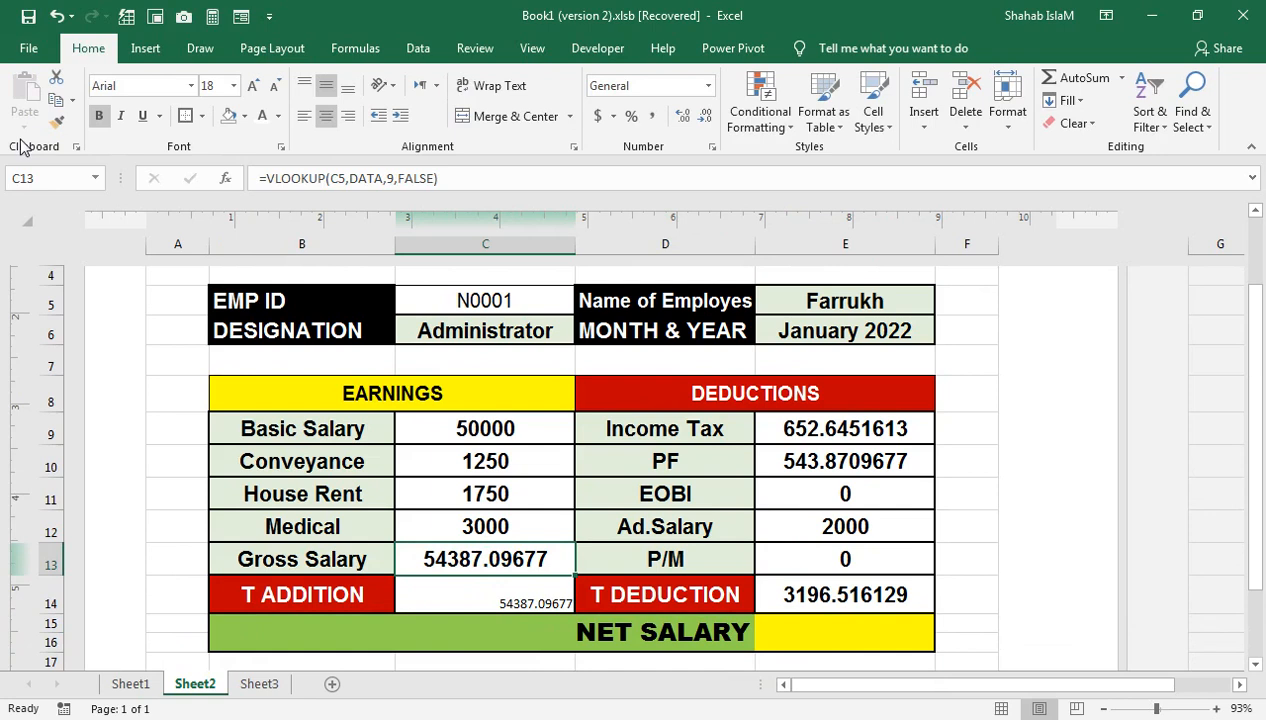
{"action": "left_click", "coordinate": [57, 121]}
{"action": "left_click", "coordinate": [470, 598]}
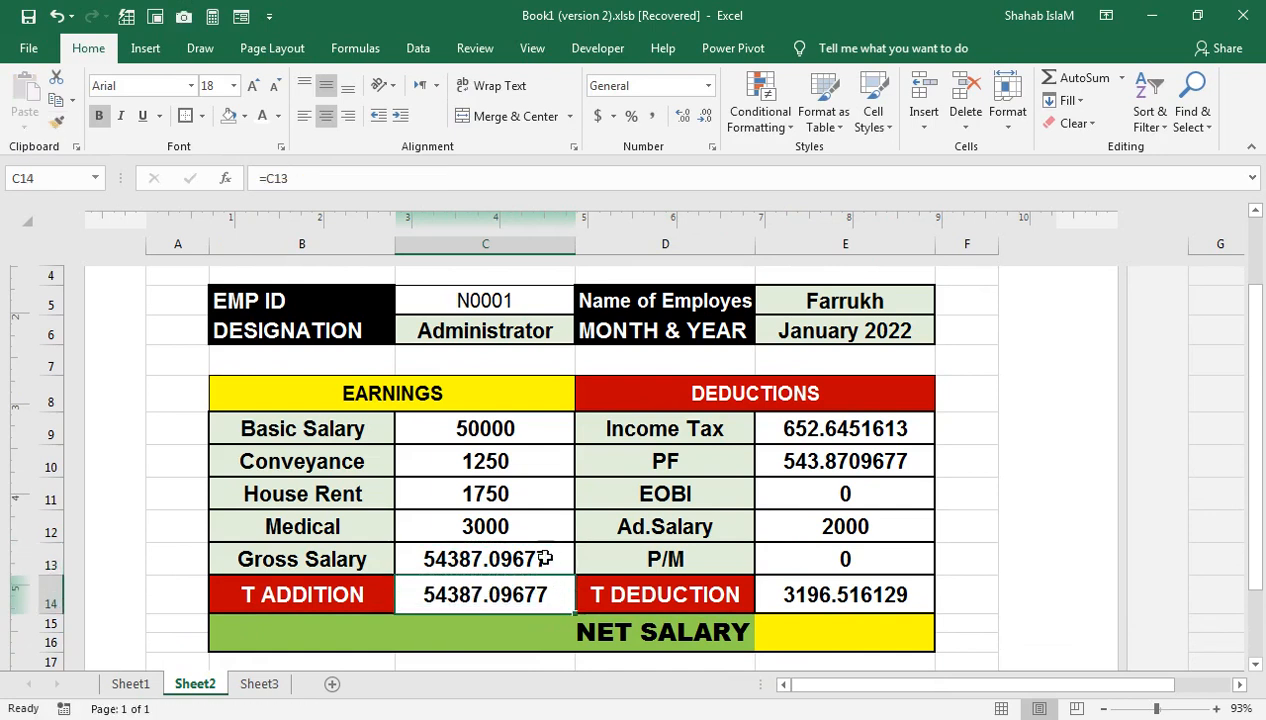
Step: Wrap the Gross Salary lookup in C13 in a ROUND function with 0 digits: =ROUND(VLOOKUP(C5,DATA,9,FALSE),0)
{"action": "left_click", "coordinate": [551, 559]}
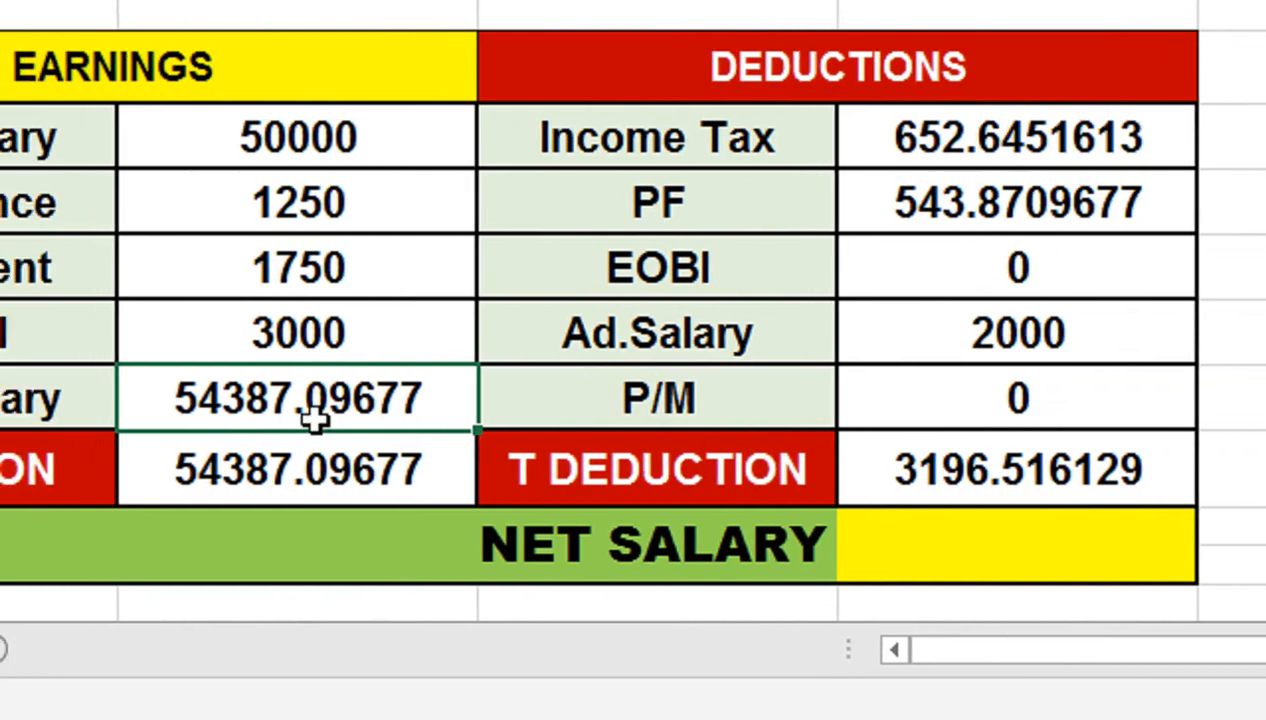
{"action": "double_click", "coordinate": [205, 402]}
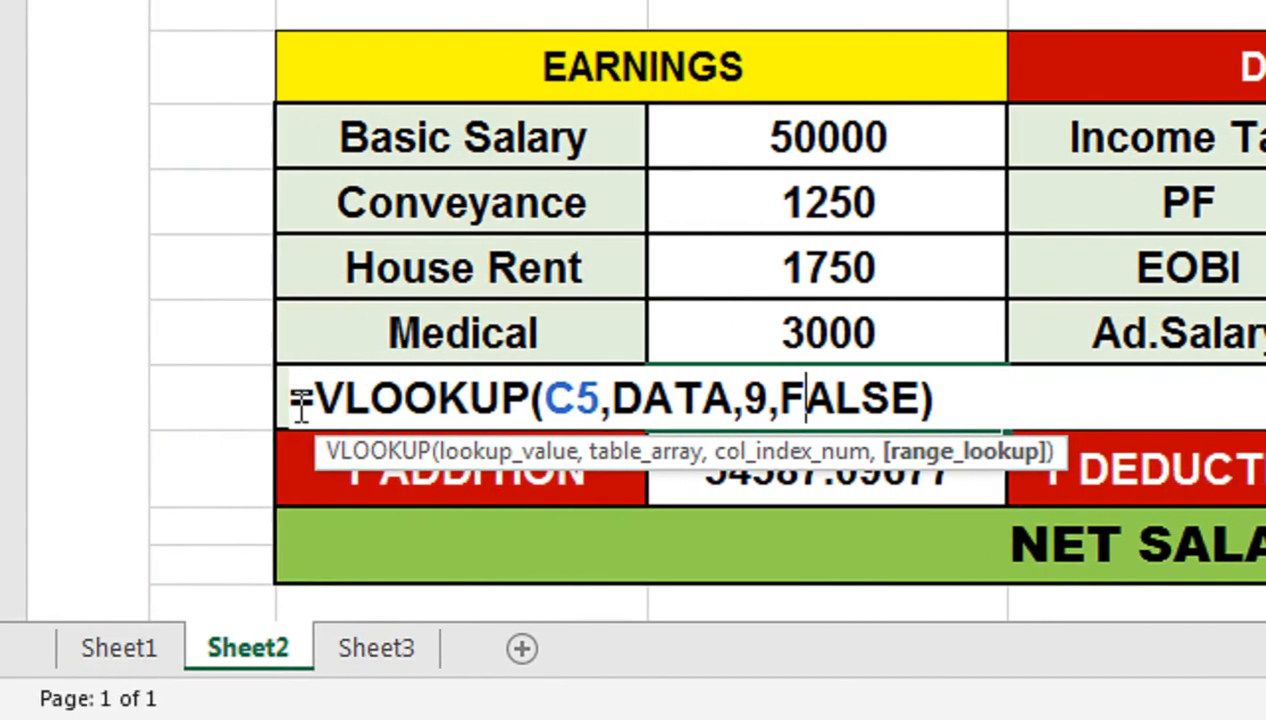
{"action": "left_click", "coordinate": [182, 400]}
{"action": "type", "text": "round"}
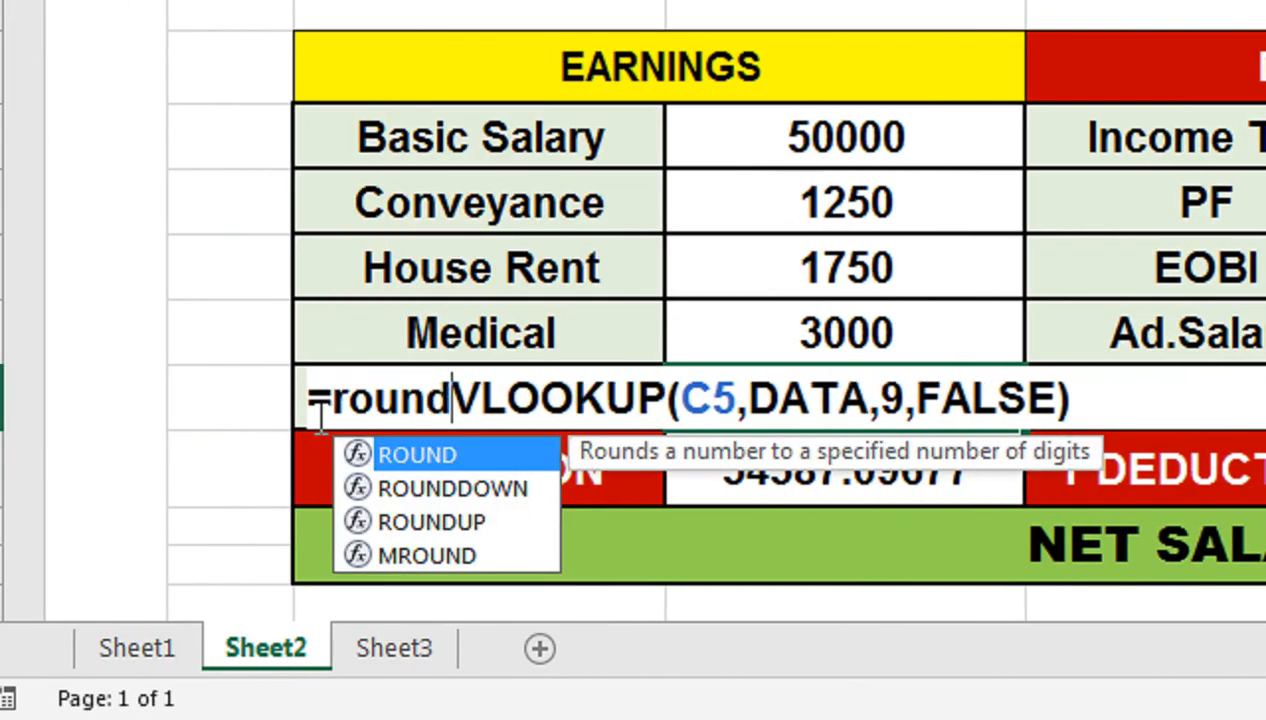
{"action": "key", "text": "Tab"}
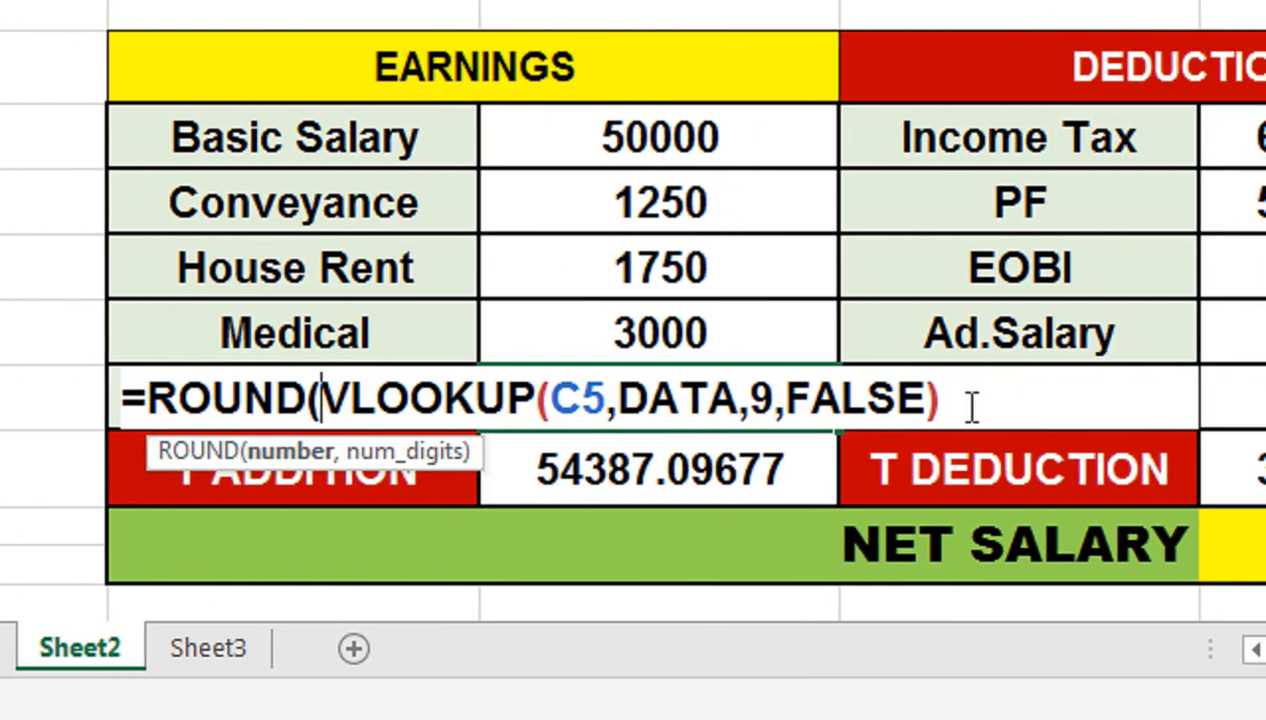
{"action": "left_click", "coordinate": [1130, 400]}
{"action": "type", "text": ",0"}
{"action": "type", "text": "("}
{"action": "key", "text": "BackSpace"}
{"action": "type", "text": ")"}
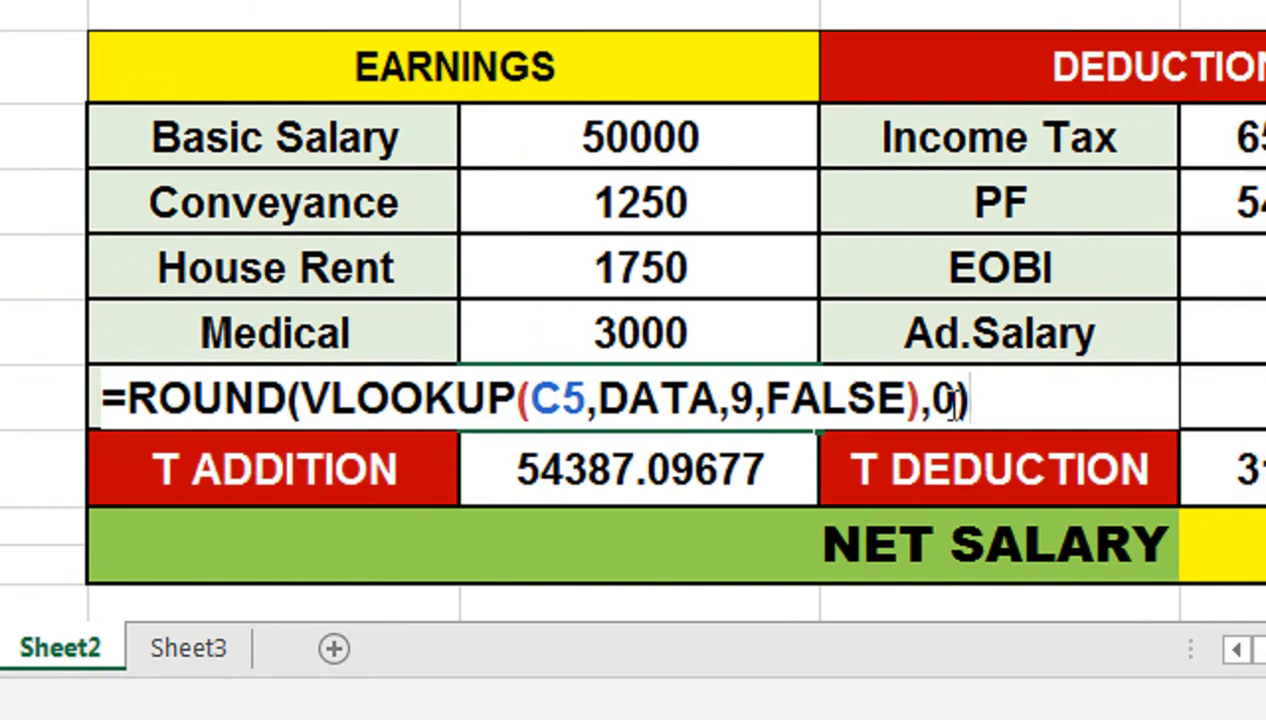
{"action": "key", "text": "Return"}
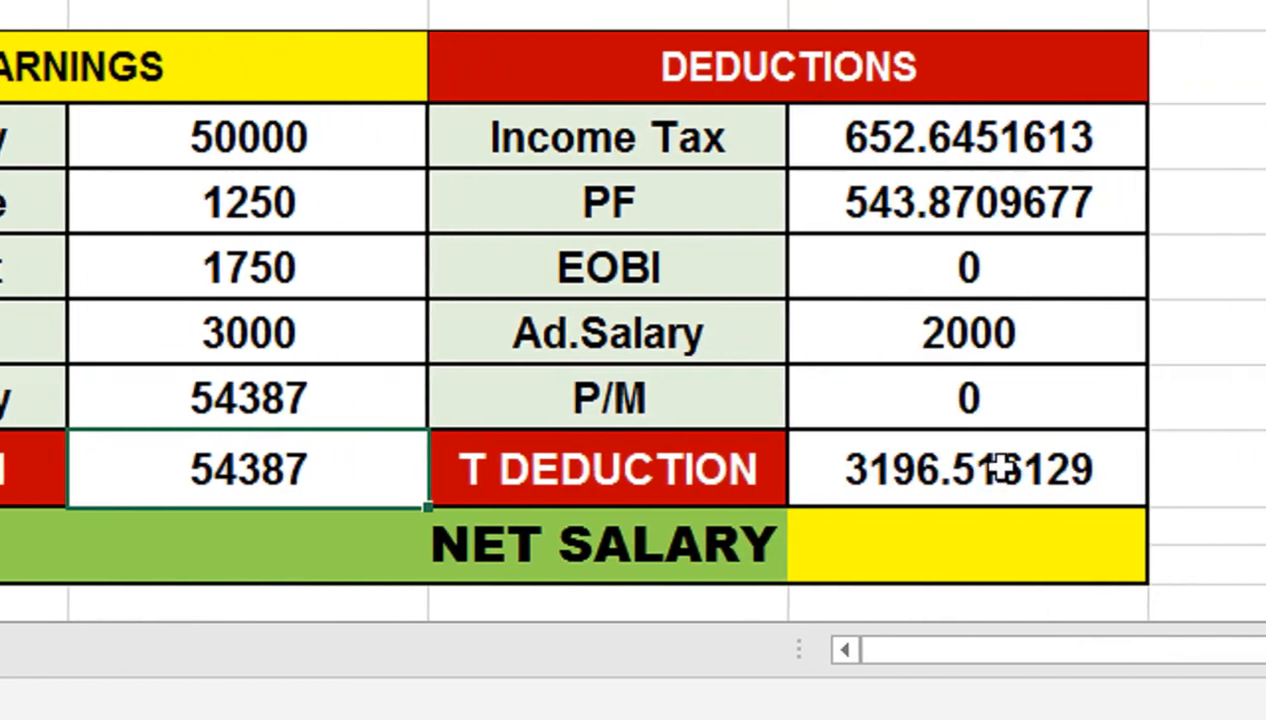
Step: Round the T DEDUCTION total in E14 to 0 digits with =ROUND(SUM(E9:E13),0), comparing it with the unrounded version through undo and redo
{"action": "double_click", "coordinate": [960, 470]}
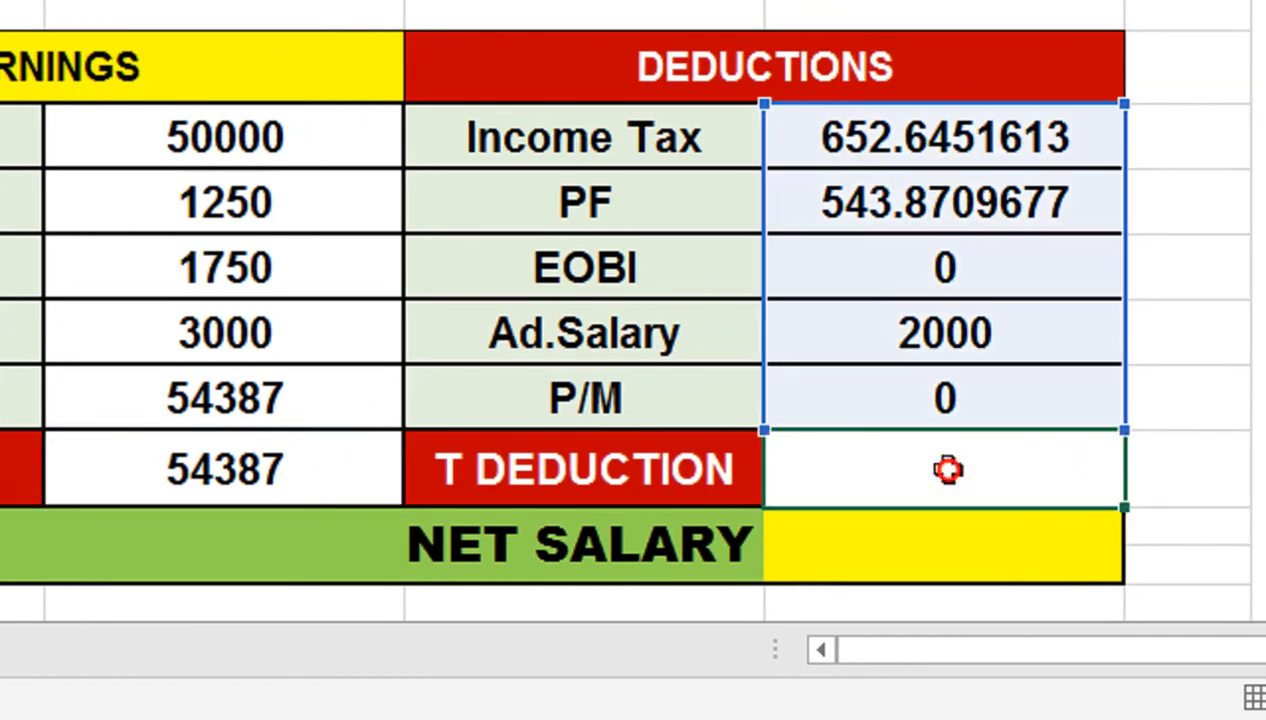
{"action": "left_click", "coordinate": [803, 468]}
{"action": "type", "text": "rounf"}
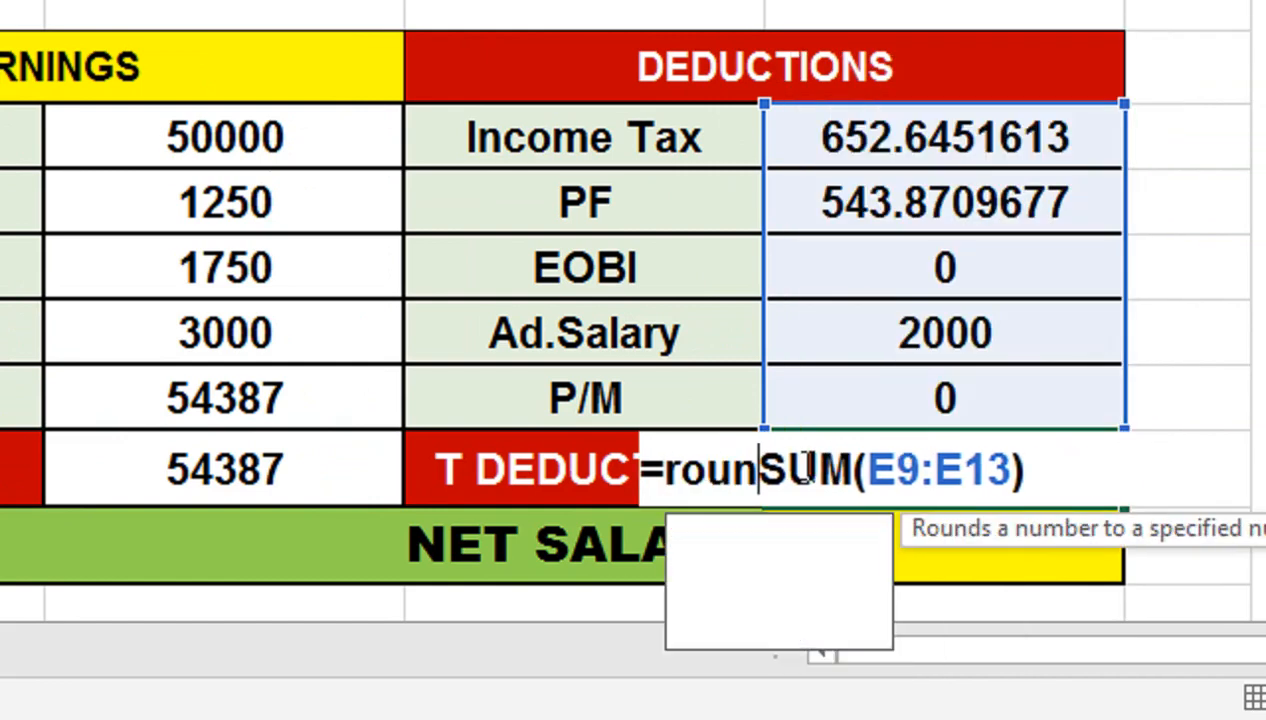
{"action": "key", "text": "BackSpace"}
{"action": "type", "text": "d"}
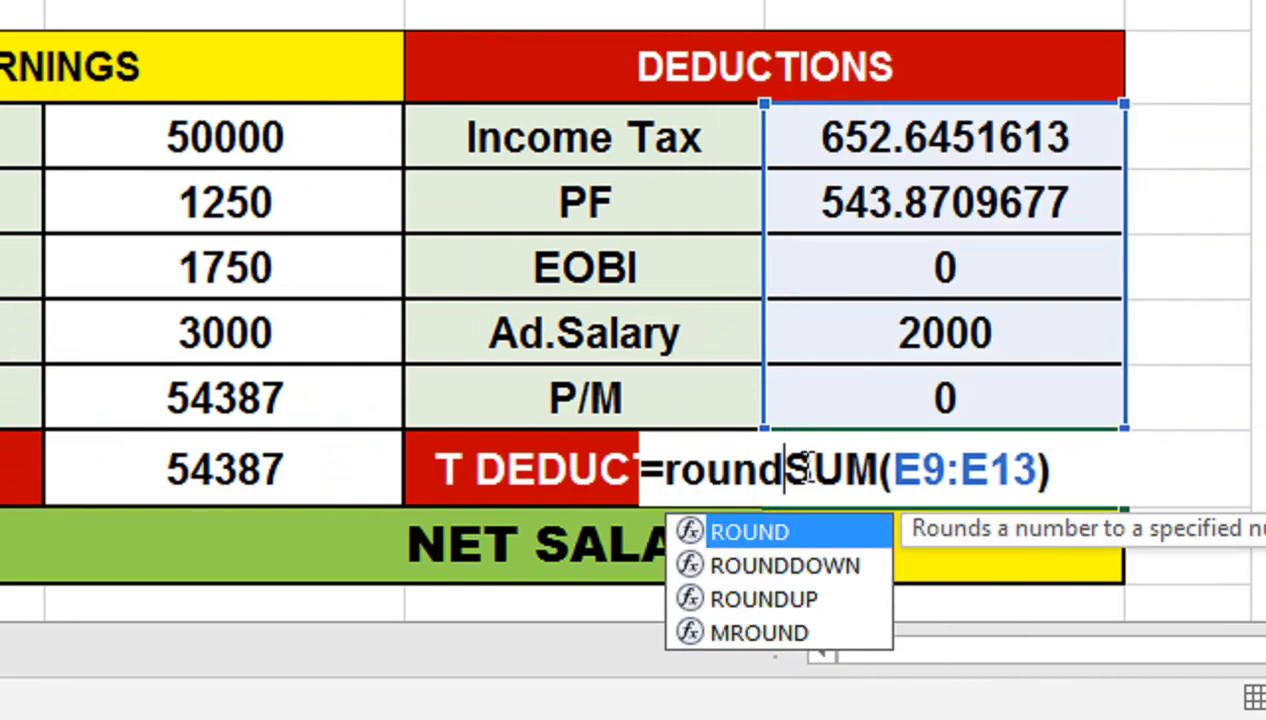
{"action": "key", "text": "Tab"}
{"action": "key", "text": "End"}
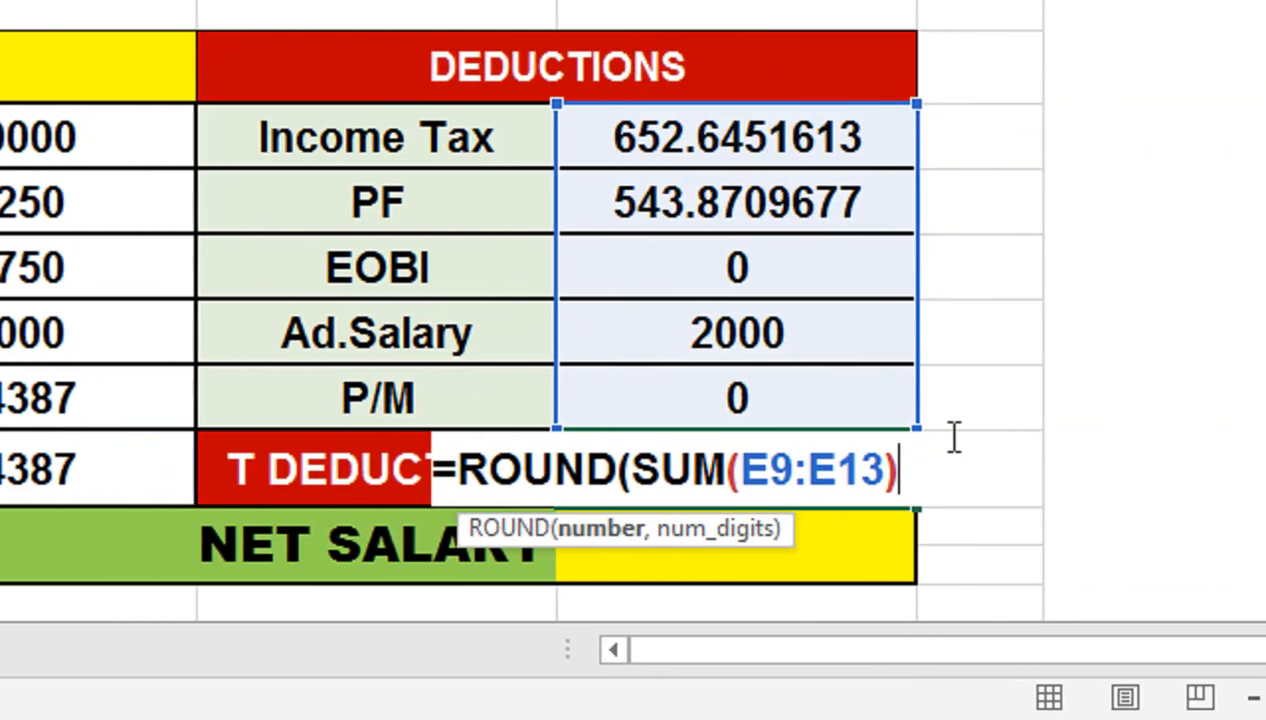
{"action": "type", "text": ",0)"}
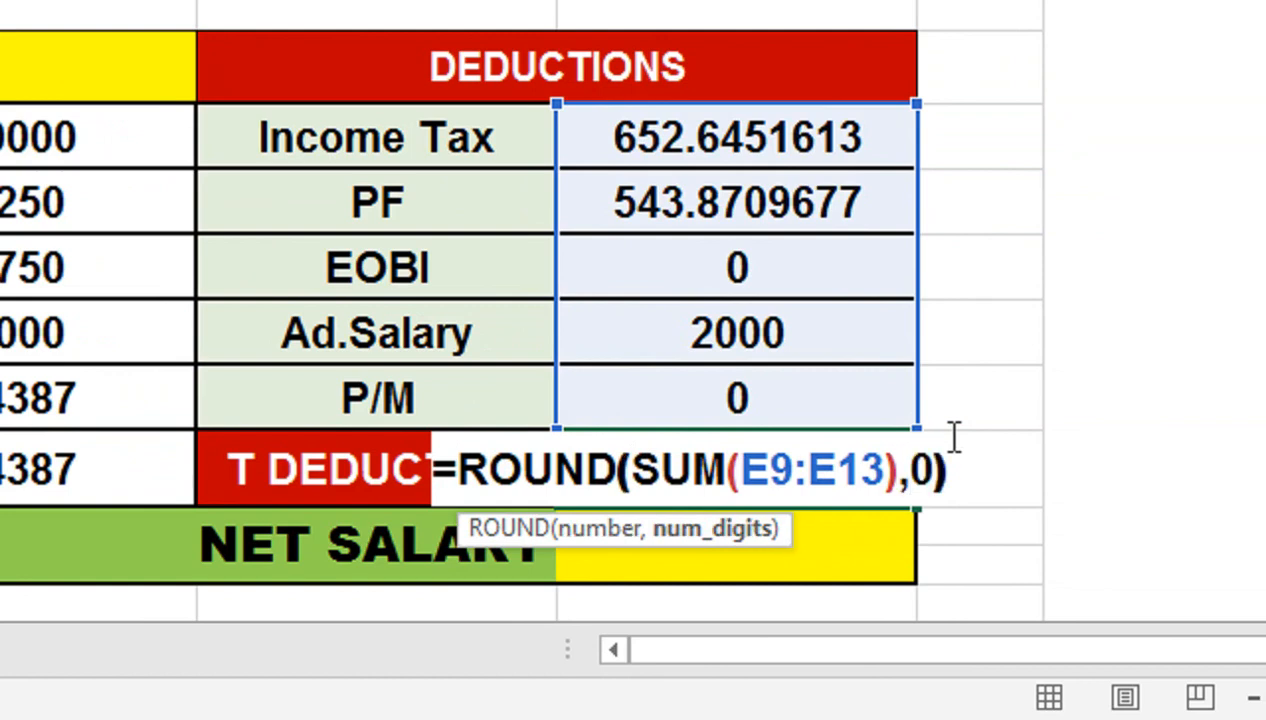
{"action": "key", "text": "Return"}
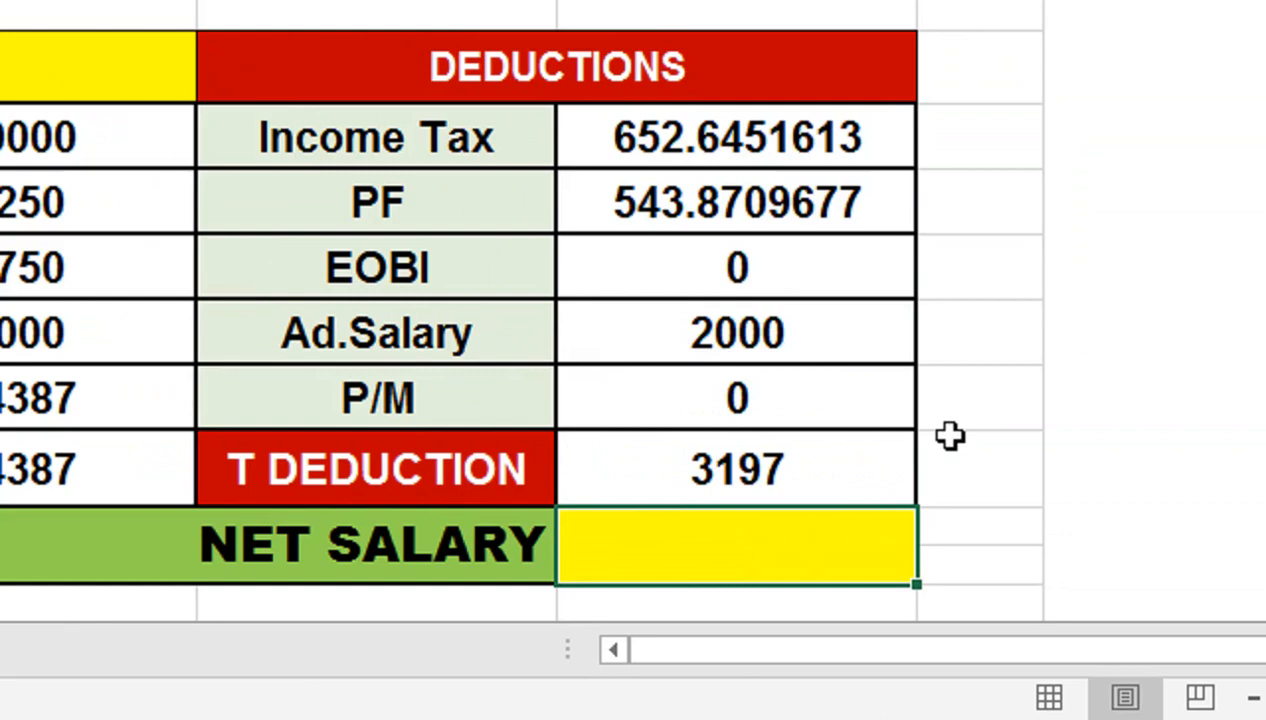
{"action": "key", "text": "ctrl+z"}
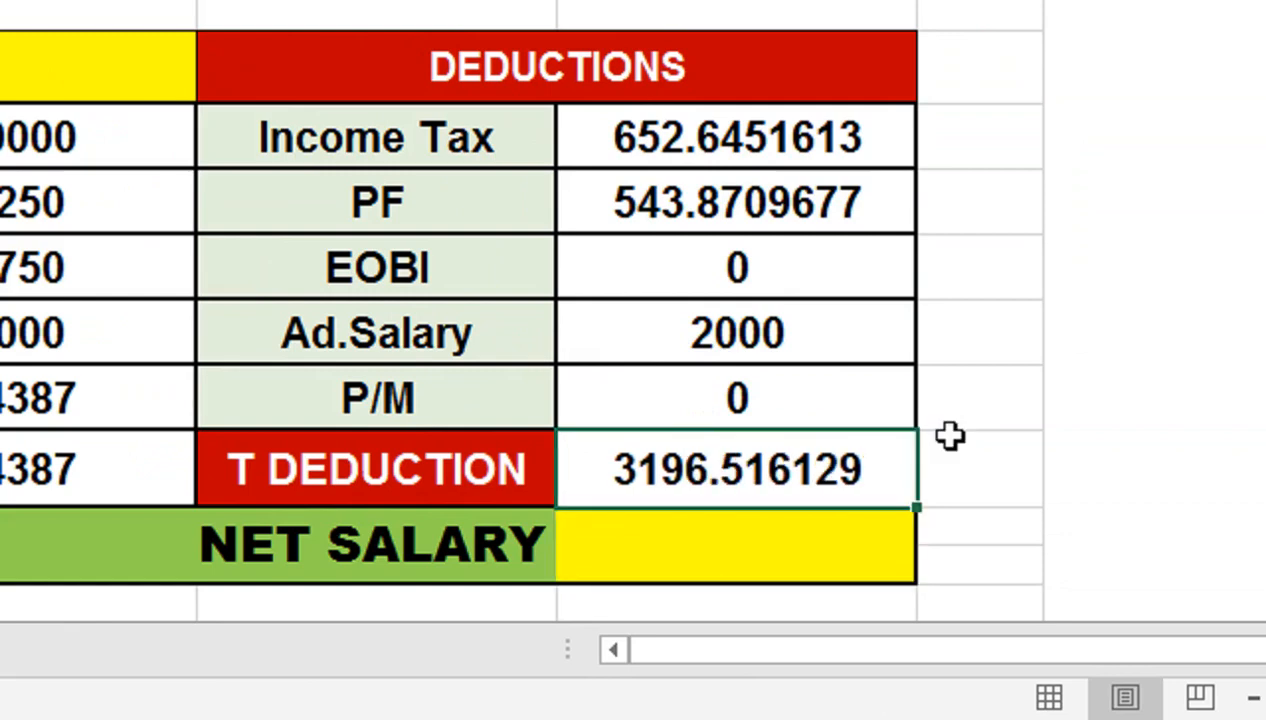
{"action": "key", "text": "ctrl+y"}
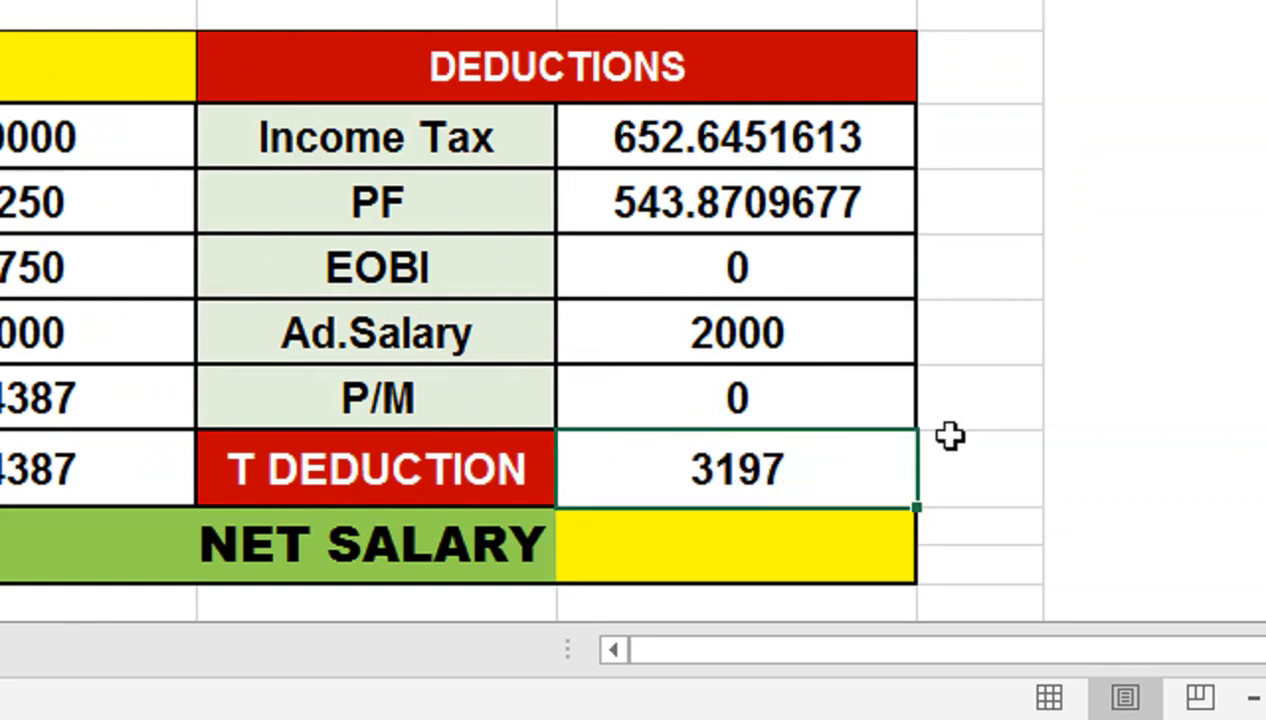
Step: Calculate the net salary in merged cell E15 by subtracting total deductions from total additions with =C14-E14
{"action": "key", "text": "Down"}
{"action": "type", "text": "="}
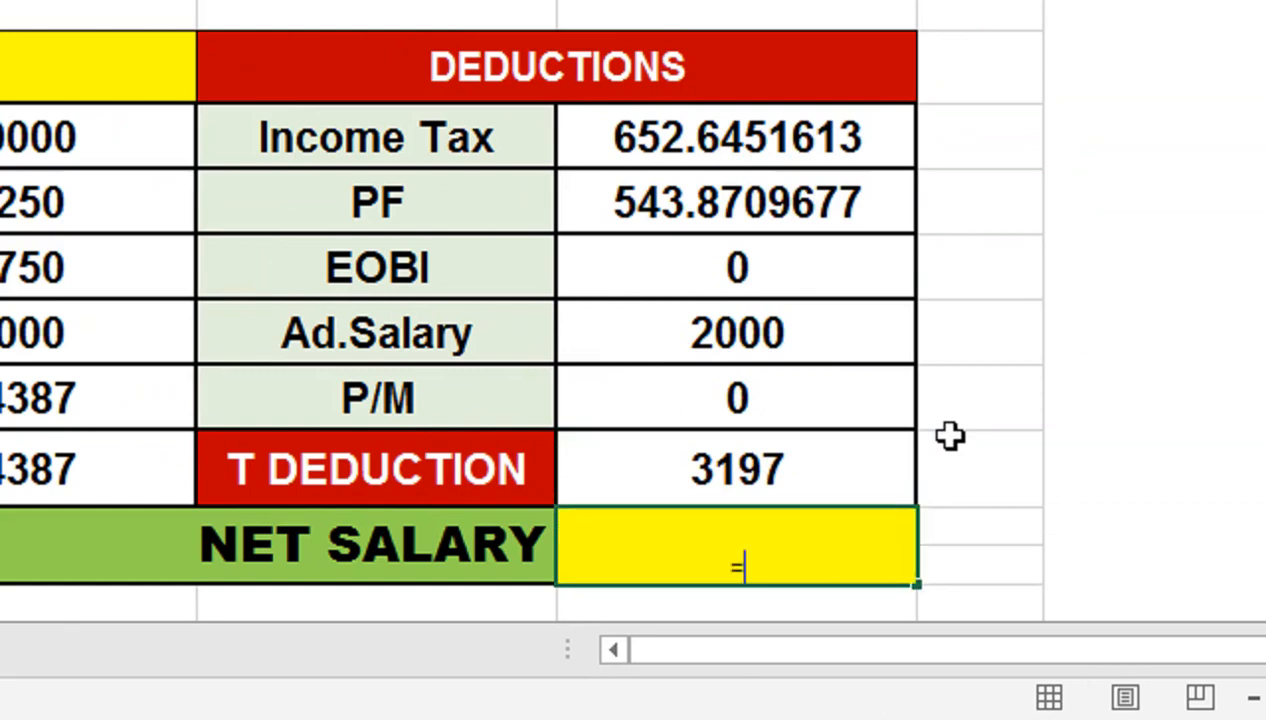
{"action": "left_click", "coordinate": [30, 470]}
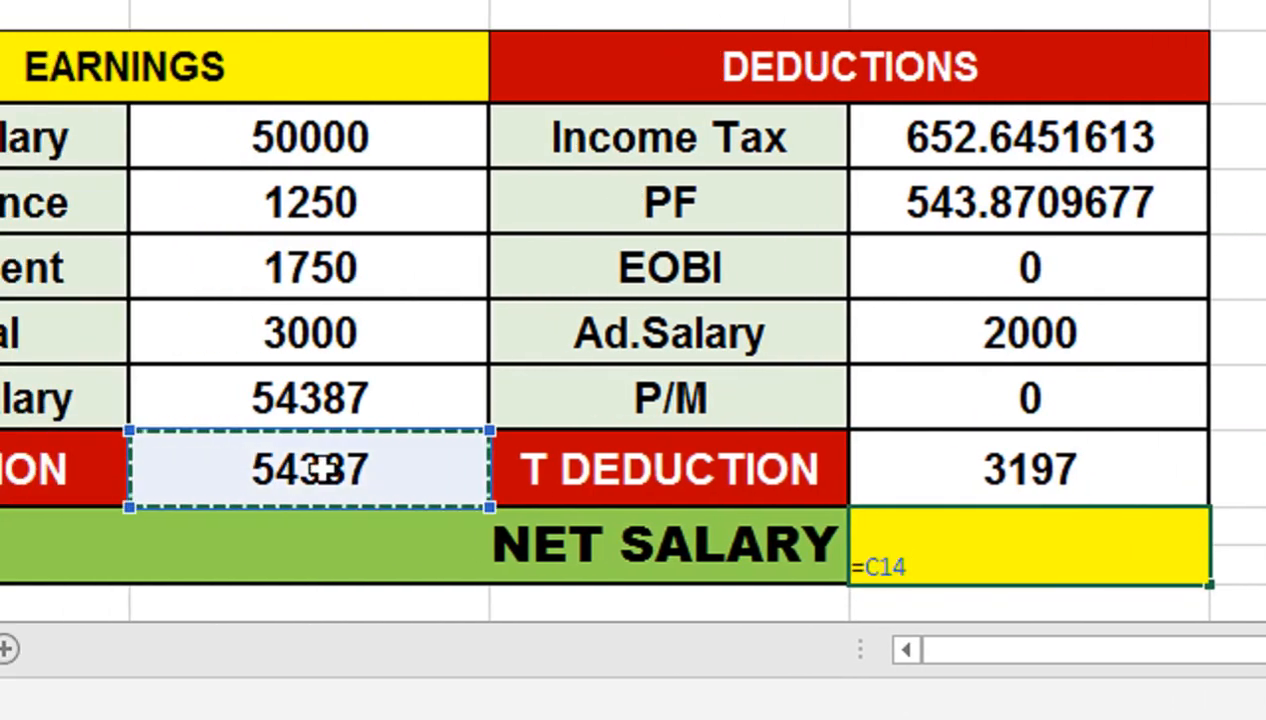
{"action": "type", "text": "-"}
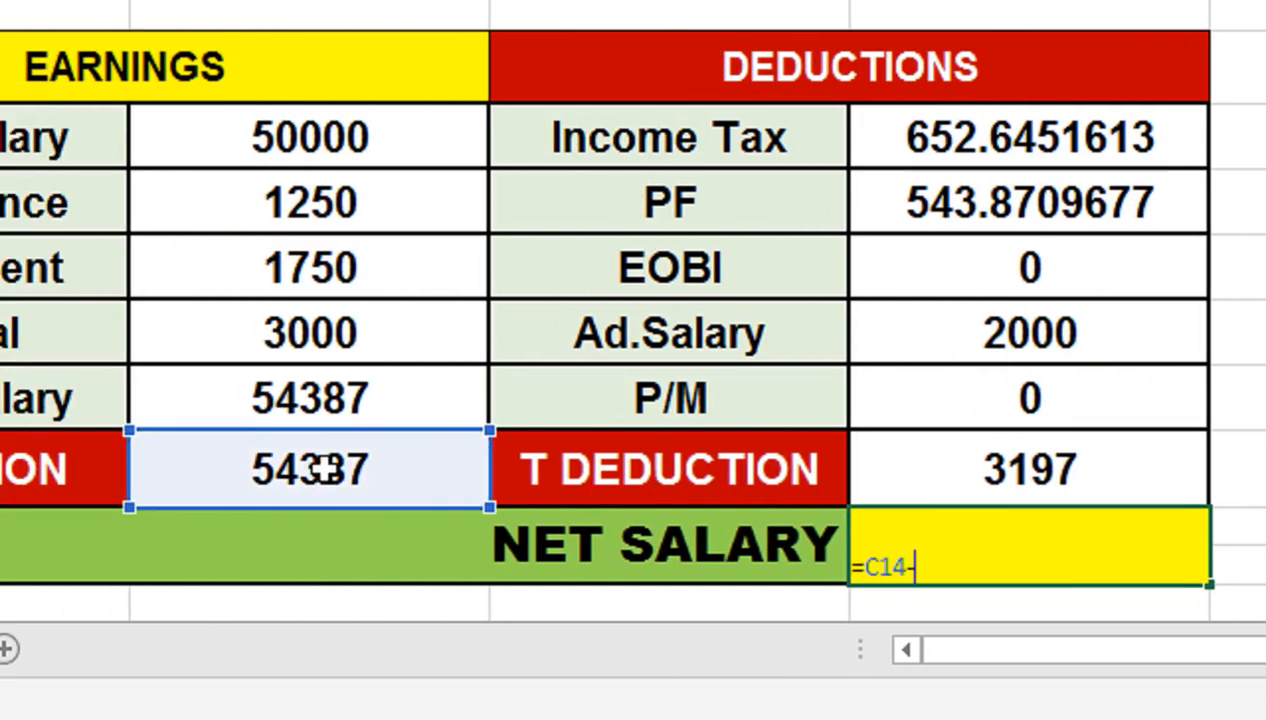
{"action": "left_click", "coordinate": [988, 465]}
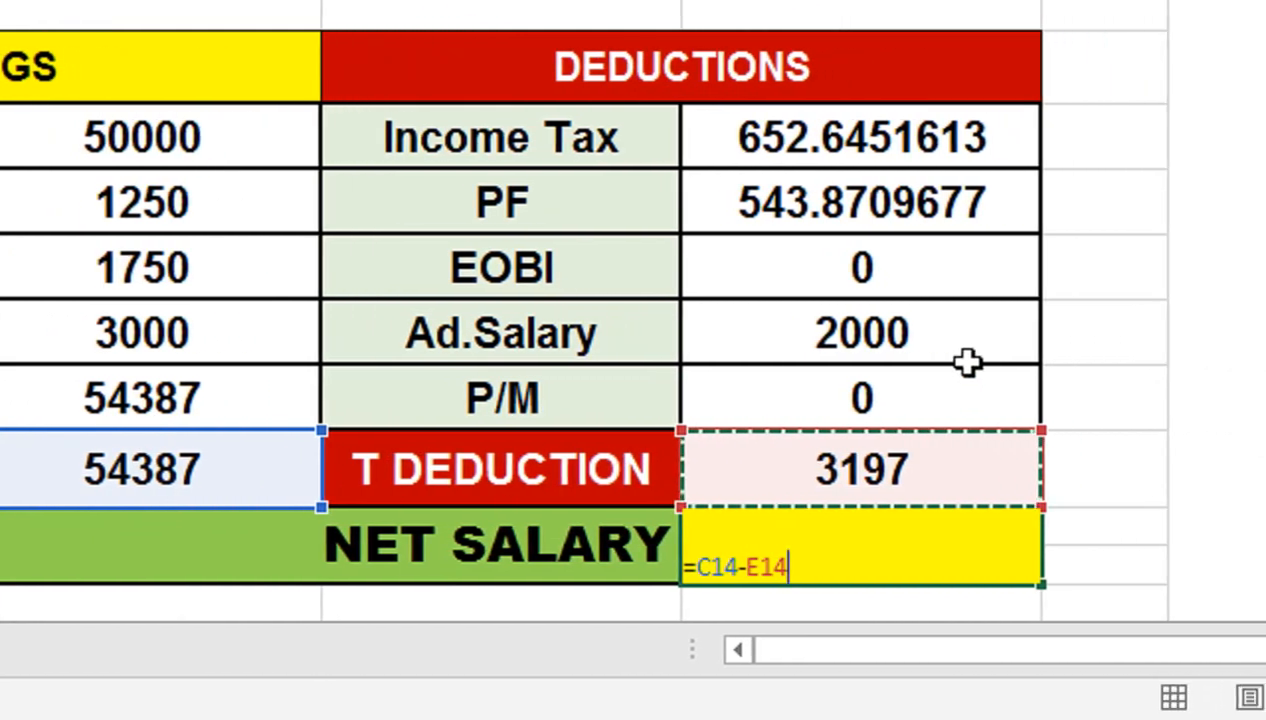
{"action": "key", "text": "Return"}
{"action": "key", "text": "Up"}
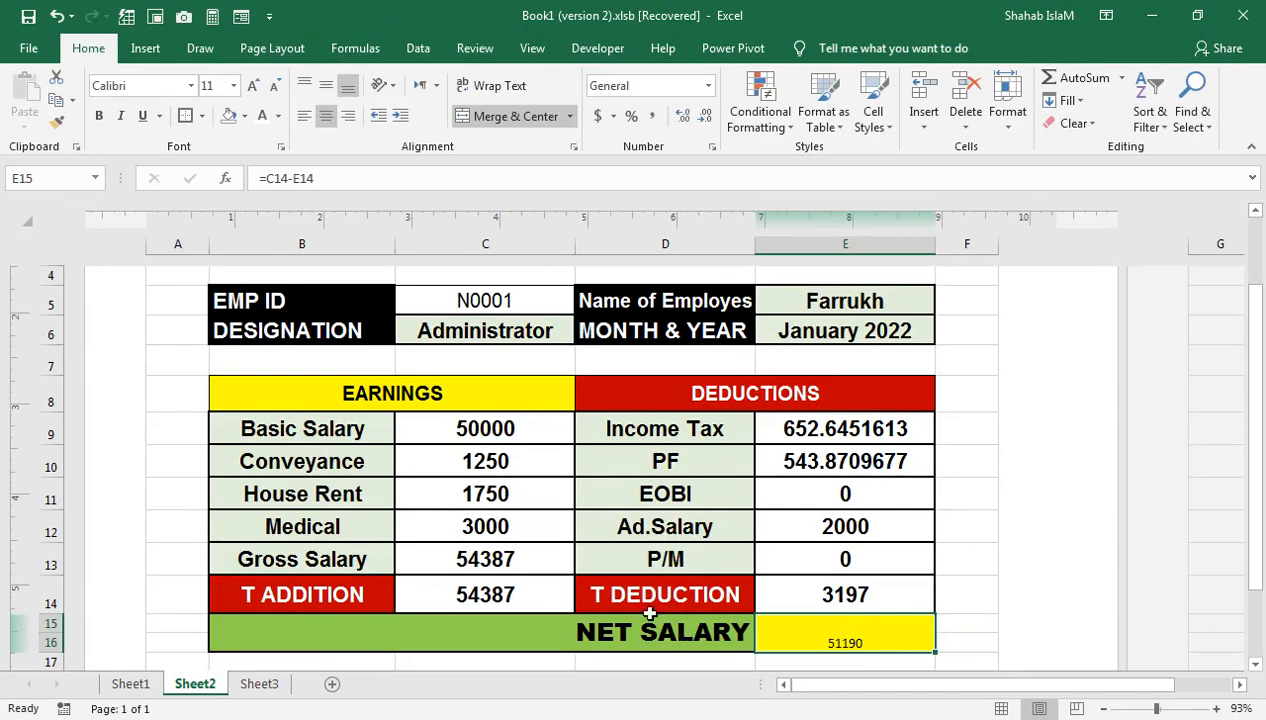
Step: Try to copy the formatting of T ADDITION value cell C14 to the NET SALARY value cell
{"action": "left_click", "coordinate": [541, 599]}
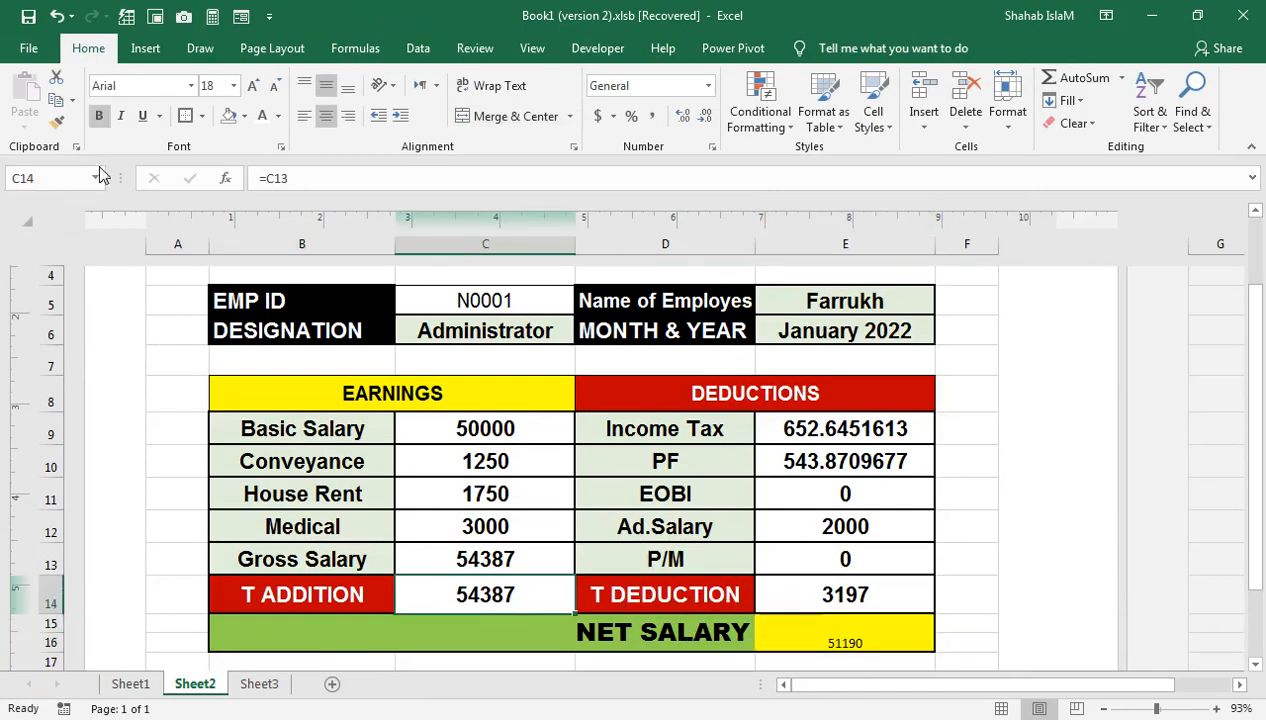
{"action": "left_click", "coordinate": [57, 124]}
{"action": "left_click", "coordinate": [795, 628]}
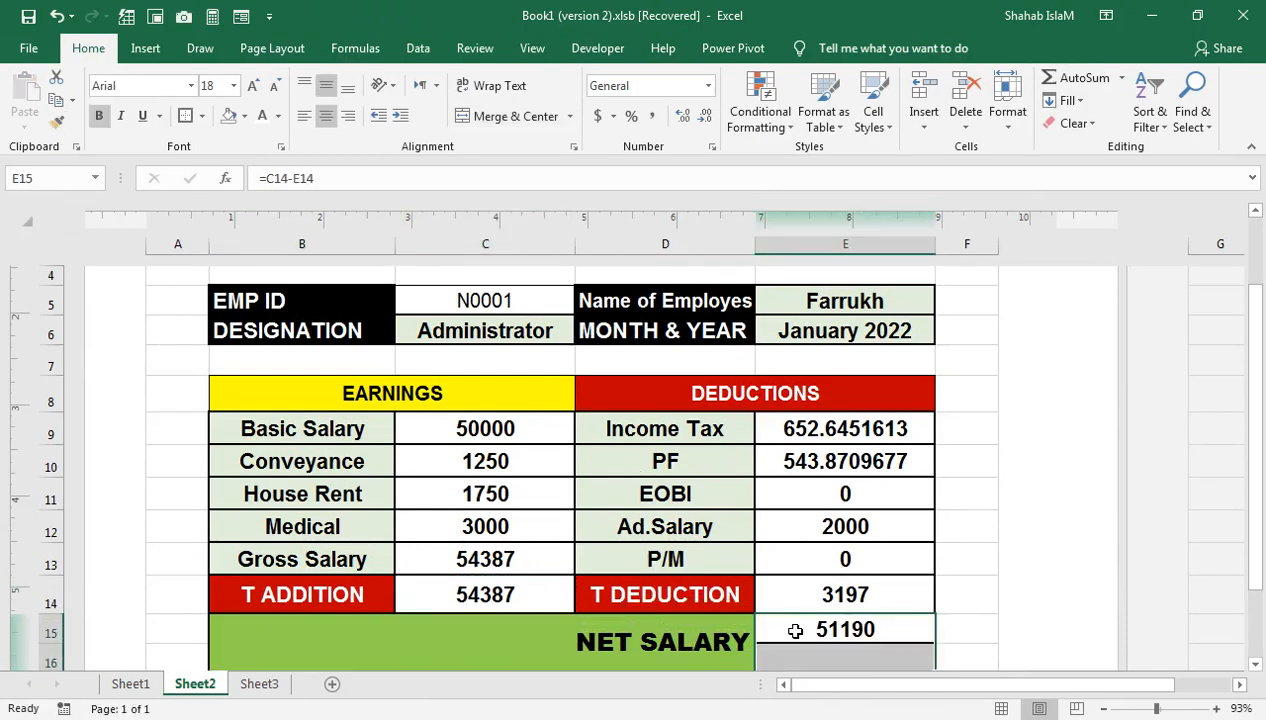
{"action": "key", "text": "ctrl+z"}
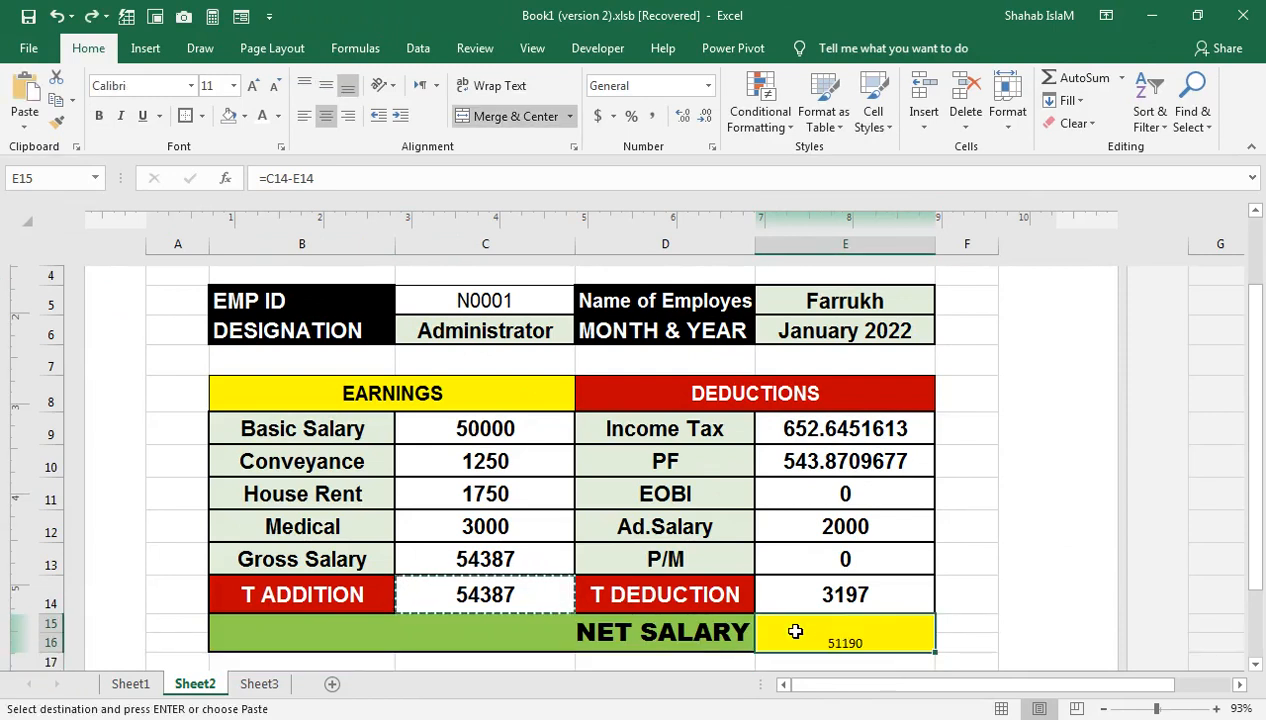
{"action": "left_click", "coordinate": [827, 600]}
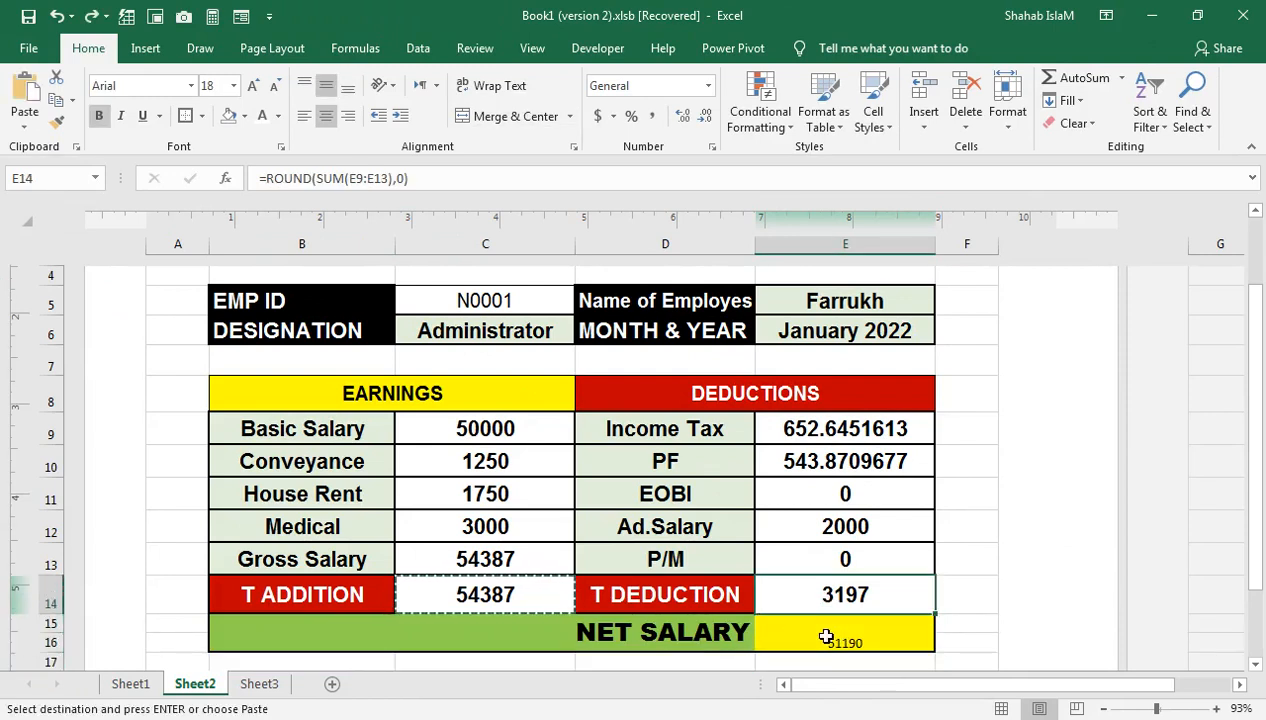
Step: Increase the font size of the NET SALARY value in E15 to 22
{"action": "left_click", "coordinate": [826, 637]}
{"action": "left_click", "coordinate": [258, 88]}
{"action": "left_click", "coordinate": [256, 87]}
{"action": "left_click", "coordinate": [256, 87]}
{"action": "left_click", "coordinate": [256, 87]}
{"action": "left_click", "coordinate": [256, 87]}
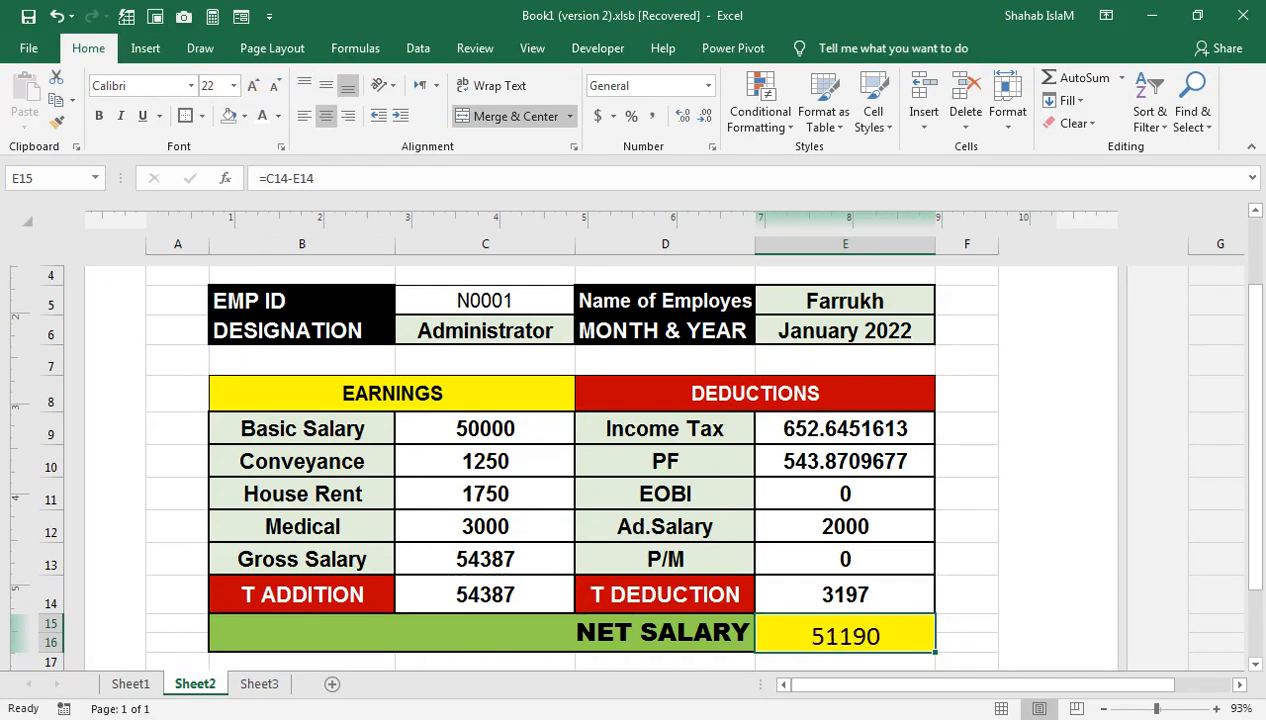
Step: Set the font of the NET SALARY value in E15 to Arial Black
{"action": "left_click", "coordinate": [673, 627]}
{"action": "left_click", "coordinate": [810, 617]}
{"action": "left_click", "coordinate": [193, 87]}
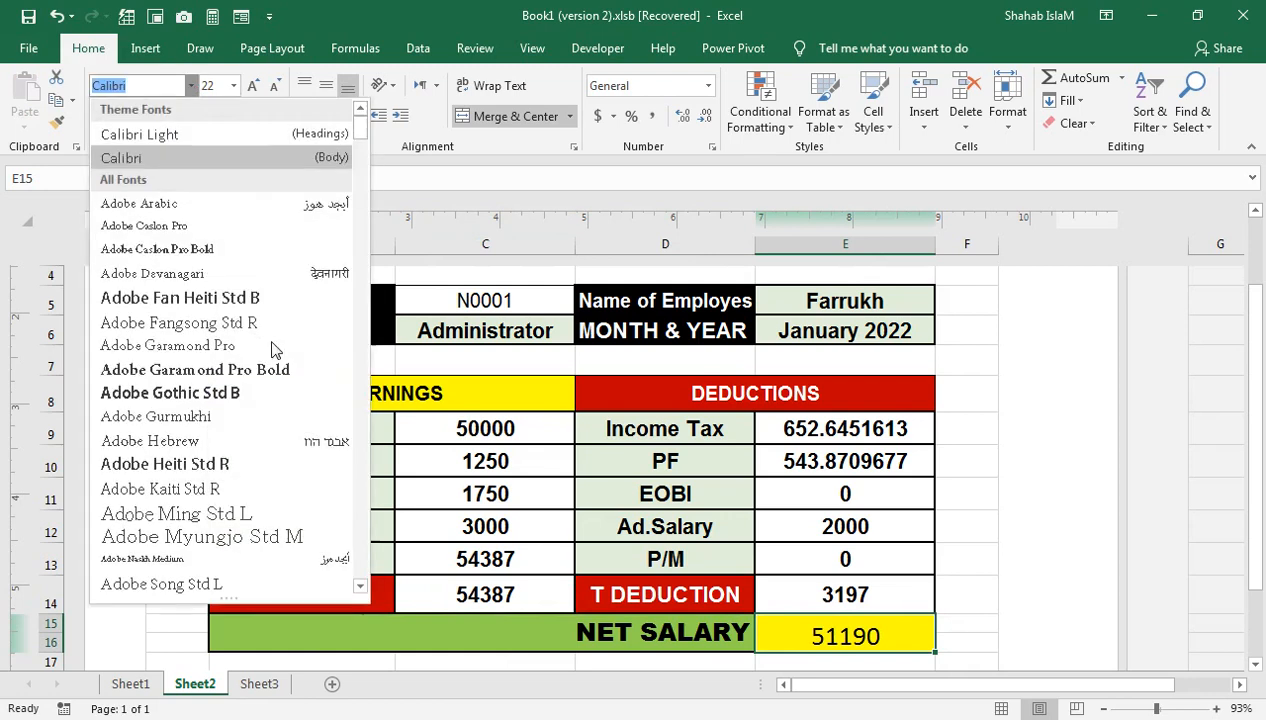
{"action": "left_click_drag", "start_coordinate": [358, 120], "coordinate": [361, 150]}
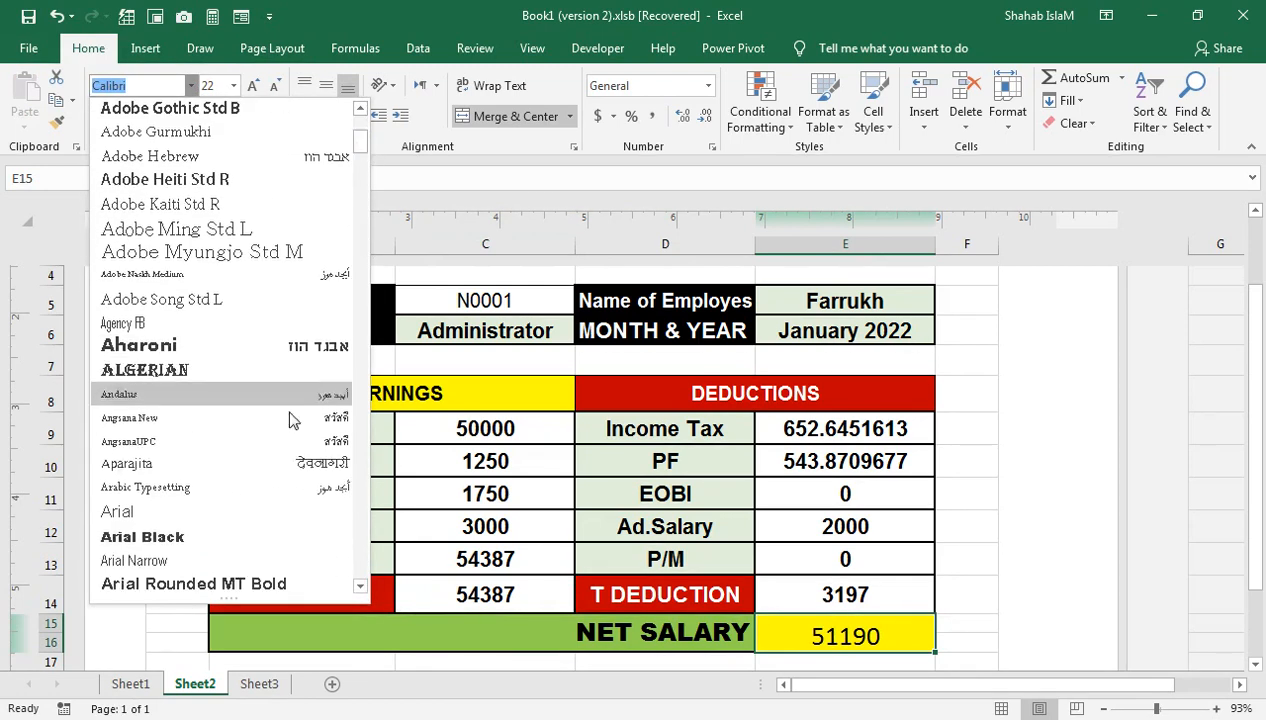
{"action": "left_click", "coordinate": [254, 535]}
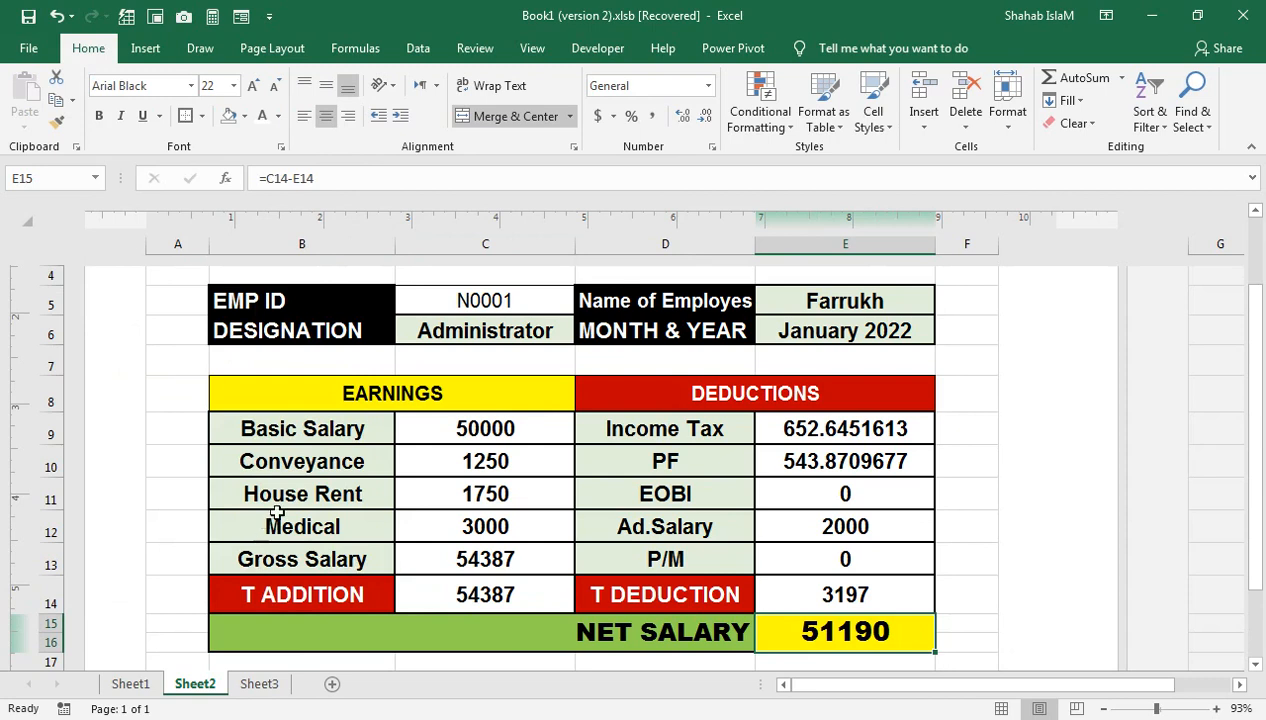
Step: Set the font of the NET SALARY value in E15 to Arial and make it bold
{"action": "left_click", "coordinate": [191, 86]}
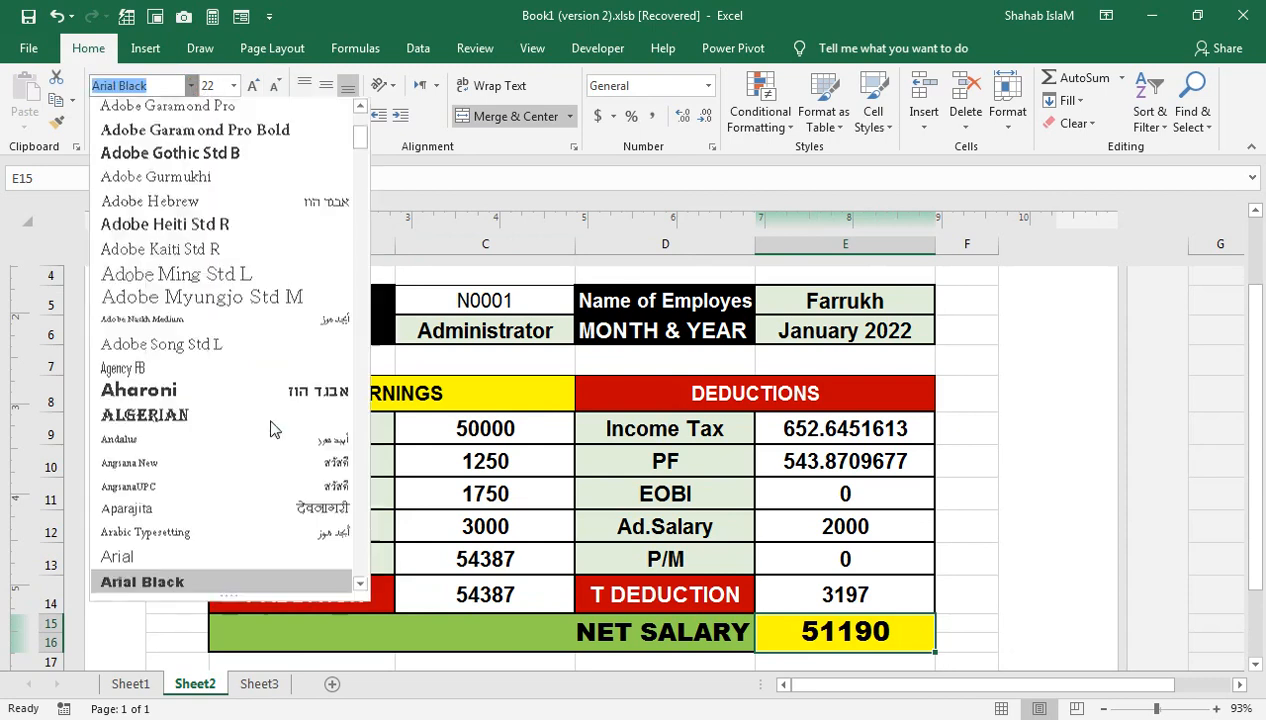
{"action": "left_click", "coordinate": [236, 562]}
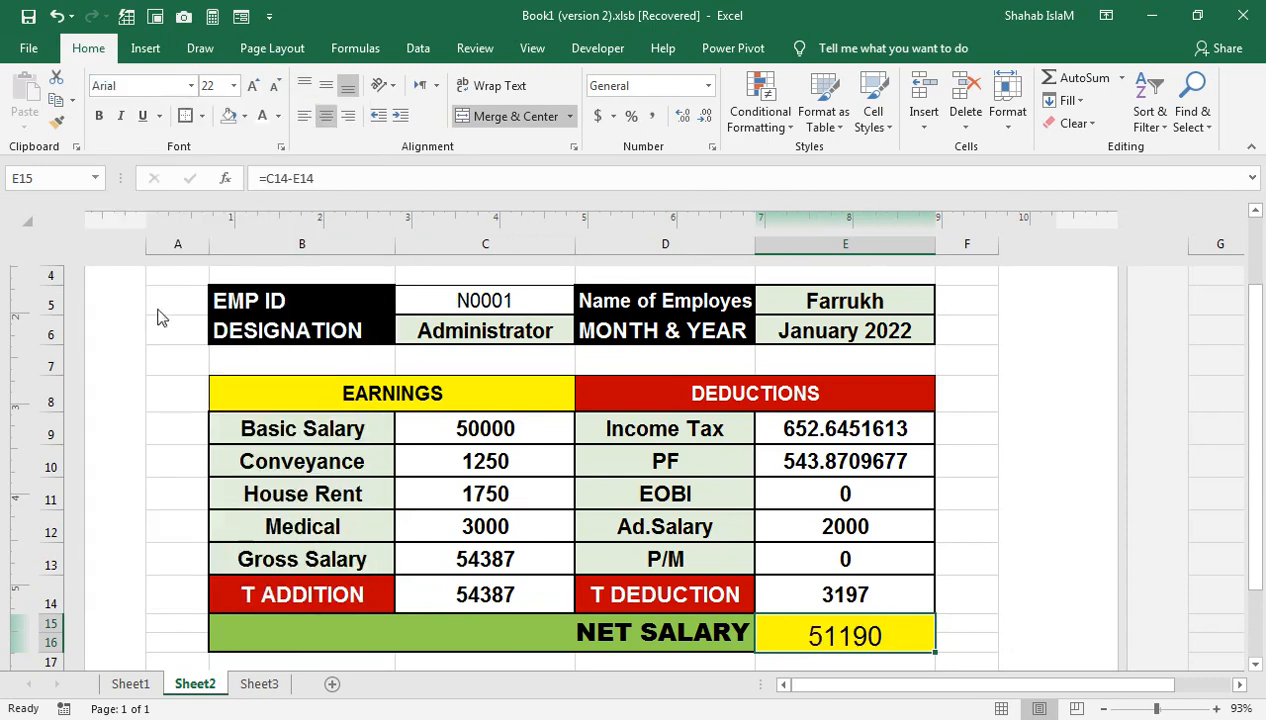
{"action": "left_click", "coordinate": [99, 116]}
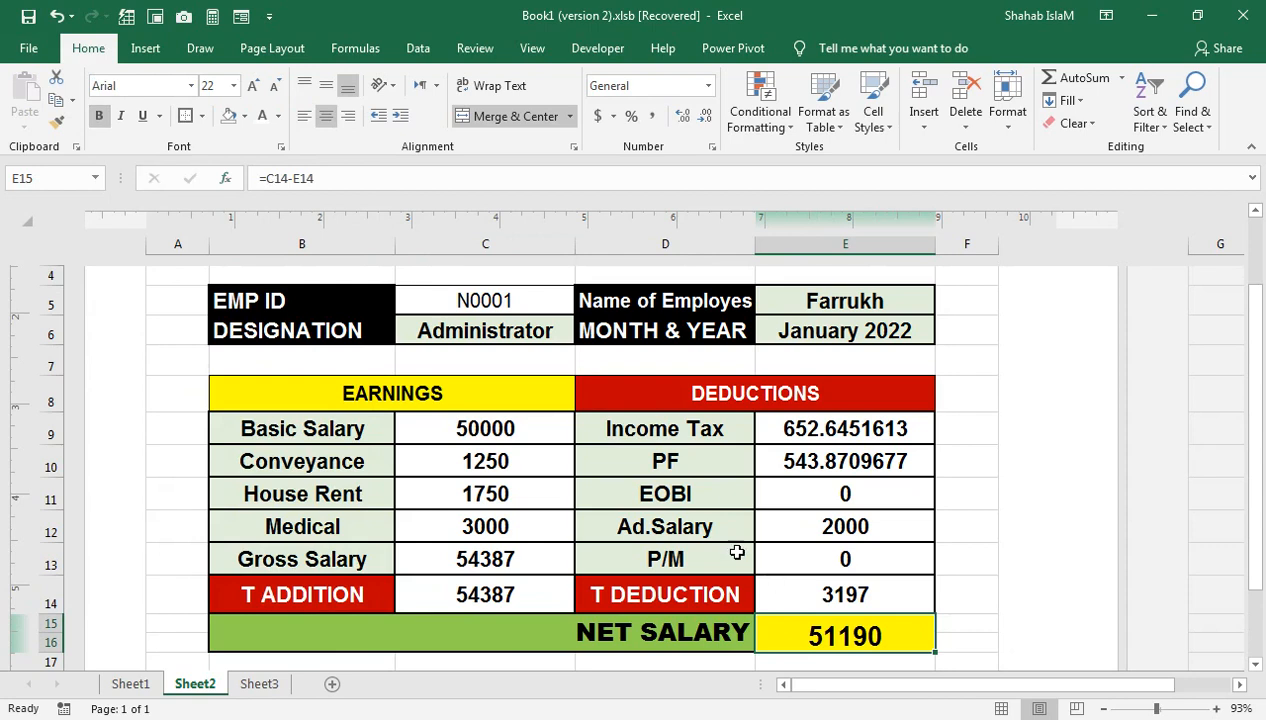
Step: Set the font of the NET SALARY value in E15 to Arial Black
{"action": "left_click", "coordinate": [191, 86]}
{"action": "left_click", "coordinate": [361, 589]}
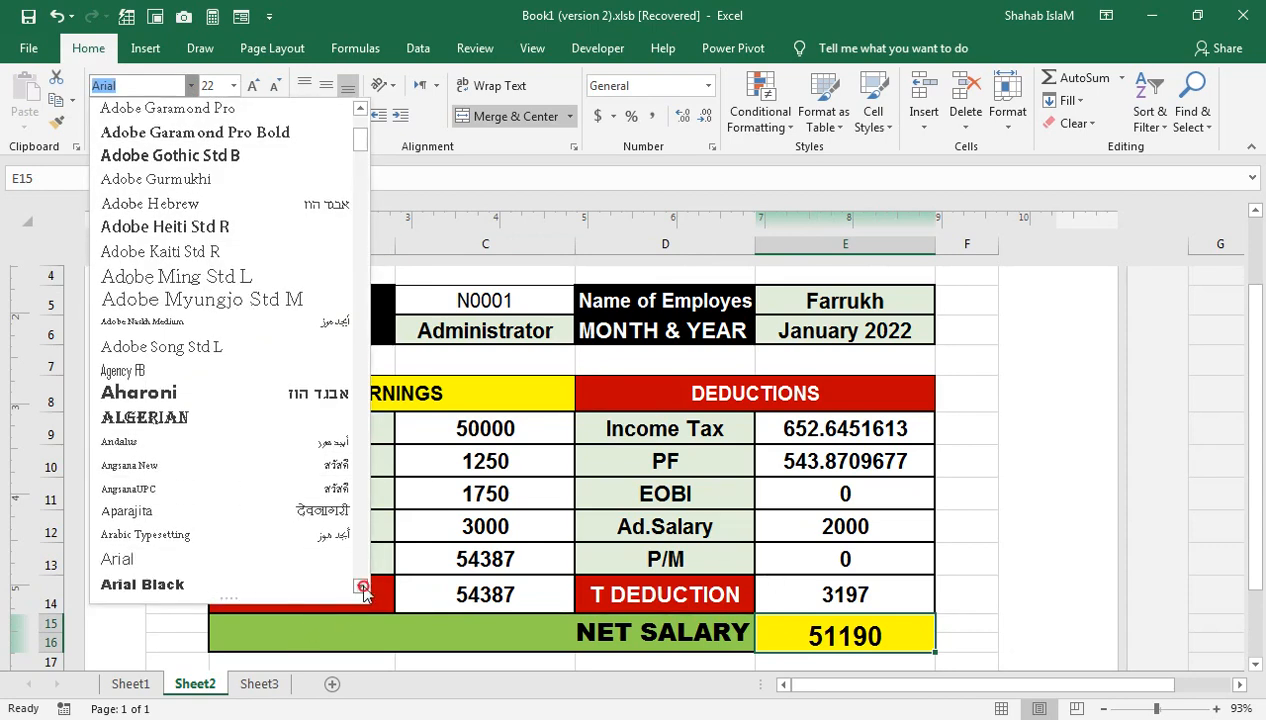
{"action": "left_click", "coordinate": [291, 587]}
{"action": "left_click", "coordinate": [734, 636]}
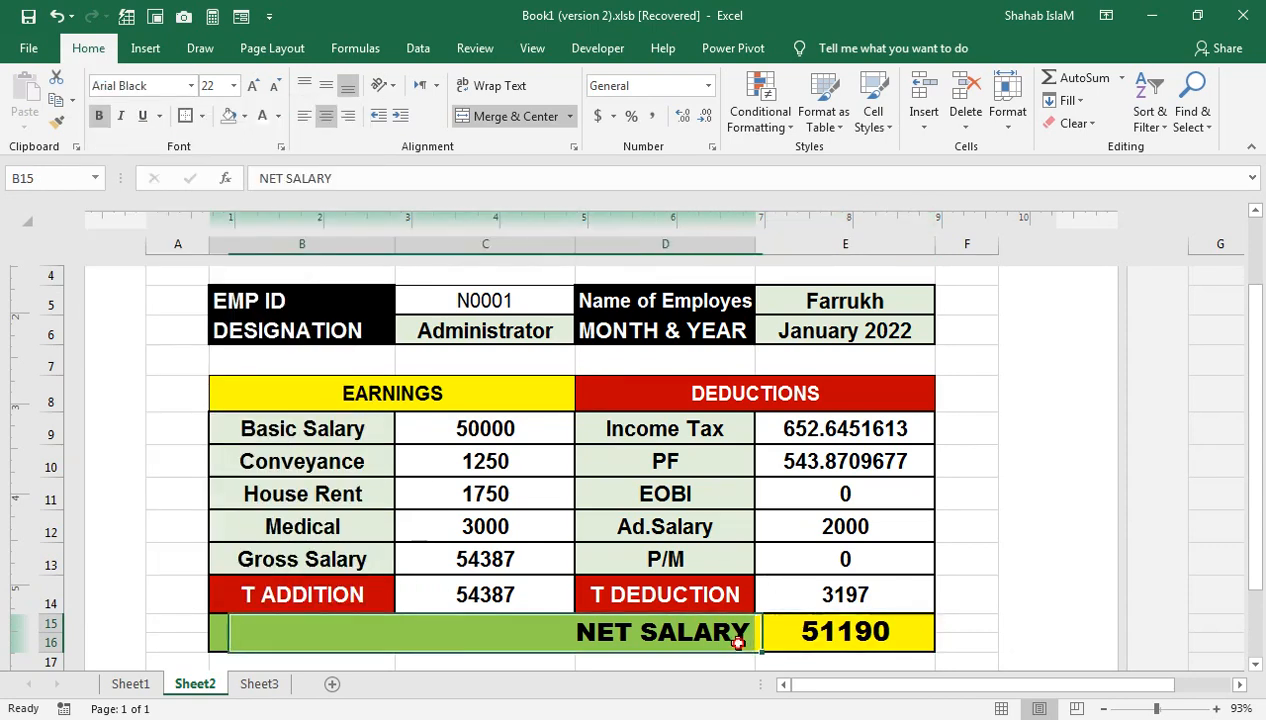
{"action": "left_click", "coordinate": [562, 308]}
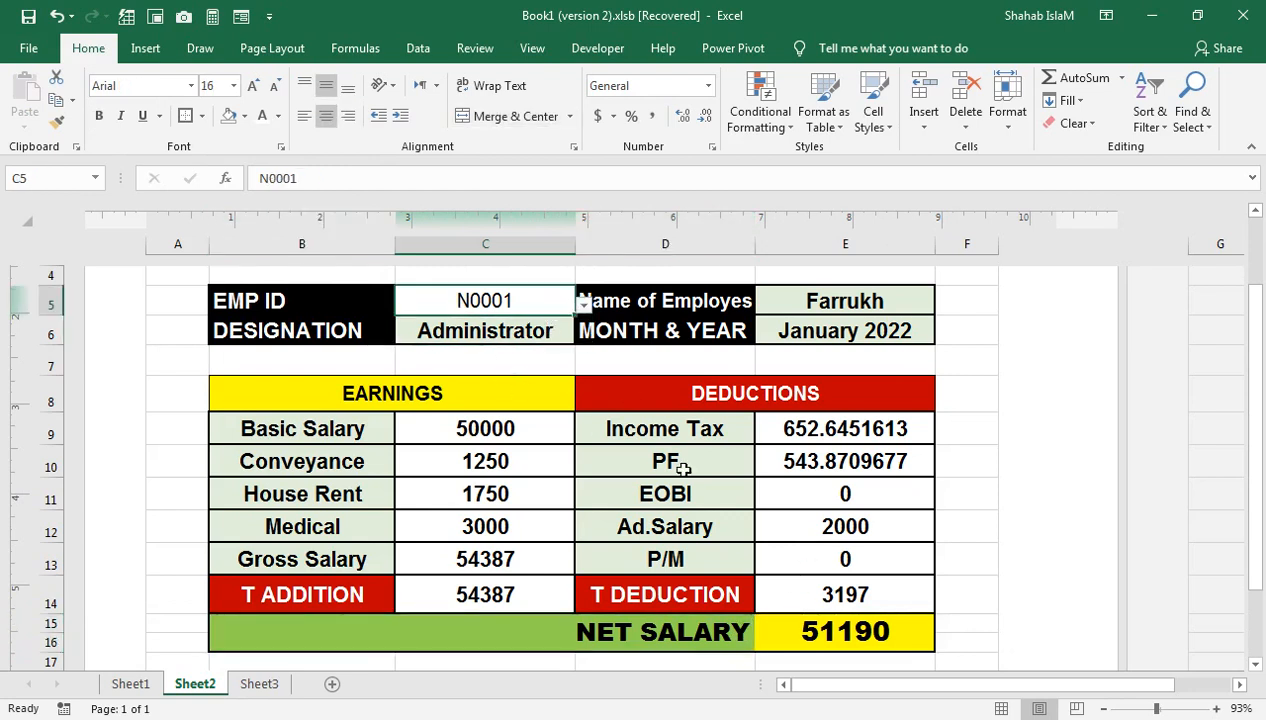
{"action": "left_click", "coordinate": [152, 690]}
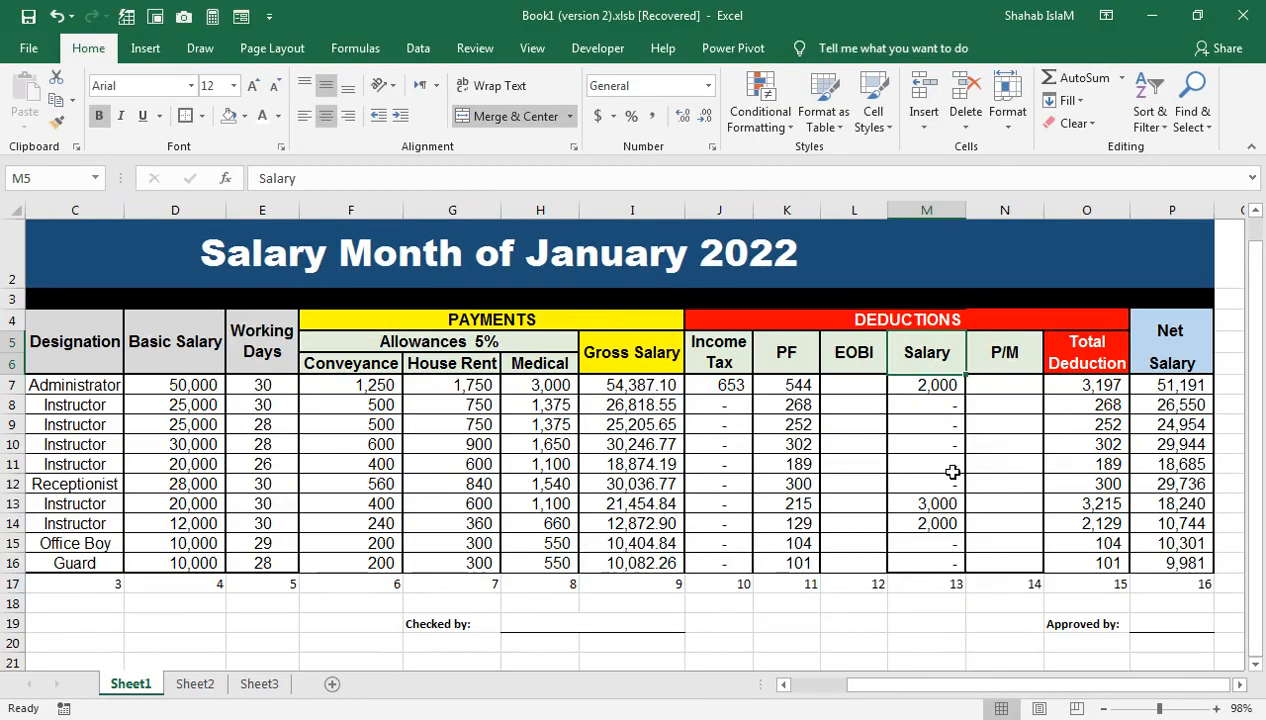
{"action": "left_click", "coordinate": [631, 520]}
{"action": "left_click", "coordinate": [200, 686]}
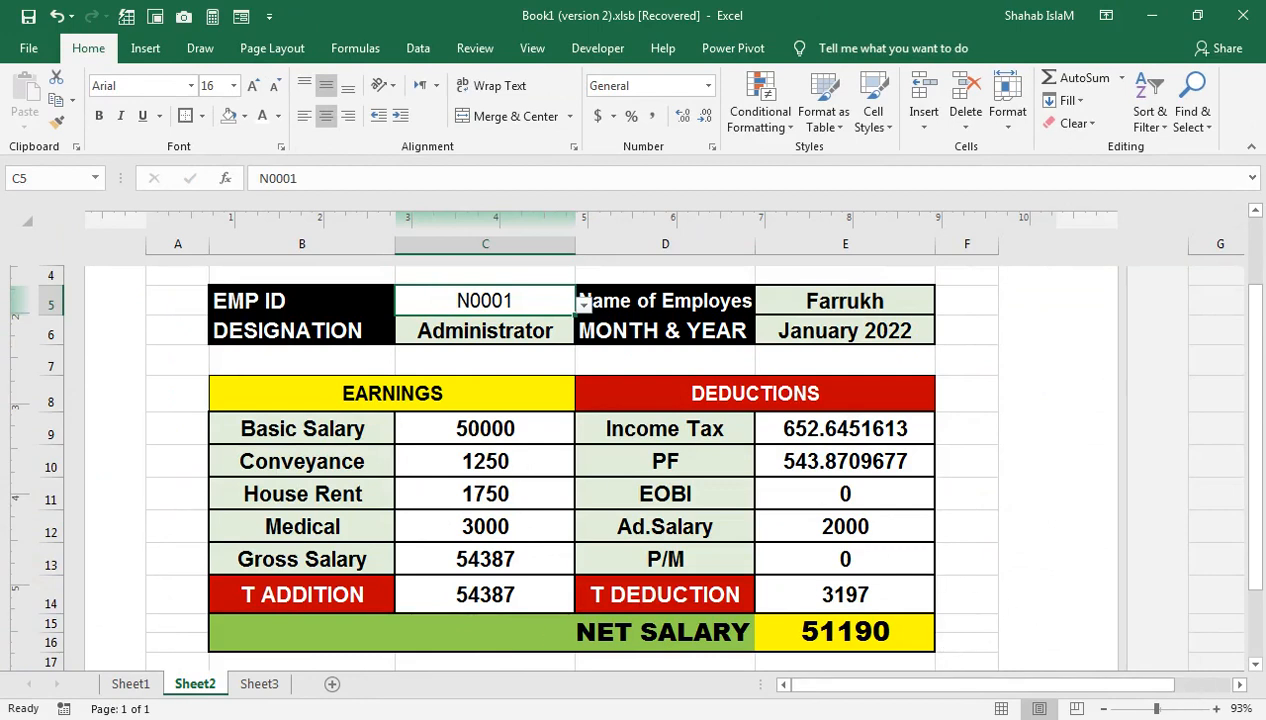
Step: Unmerge the company title row A1:F1 on the salary slip
{"action": "left_click_drag", "start_coordinate": [1147, 709], "coordinate": [1148, 709]}
{"action": "left_click_drag", "start_coordinate": [628, 495], "coordinate": [598, 215]}
{"action": "left_click", "coordinate": [557, 340]}
{"action": "left_click", "coordinate": [512, 119]}
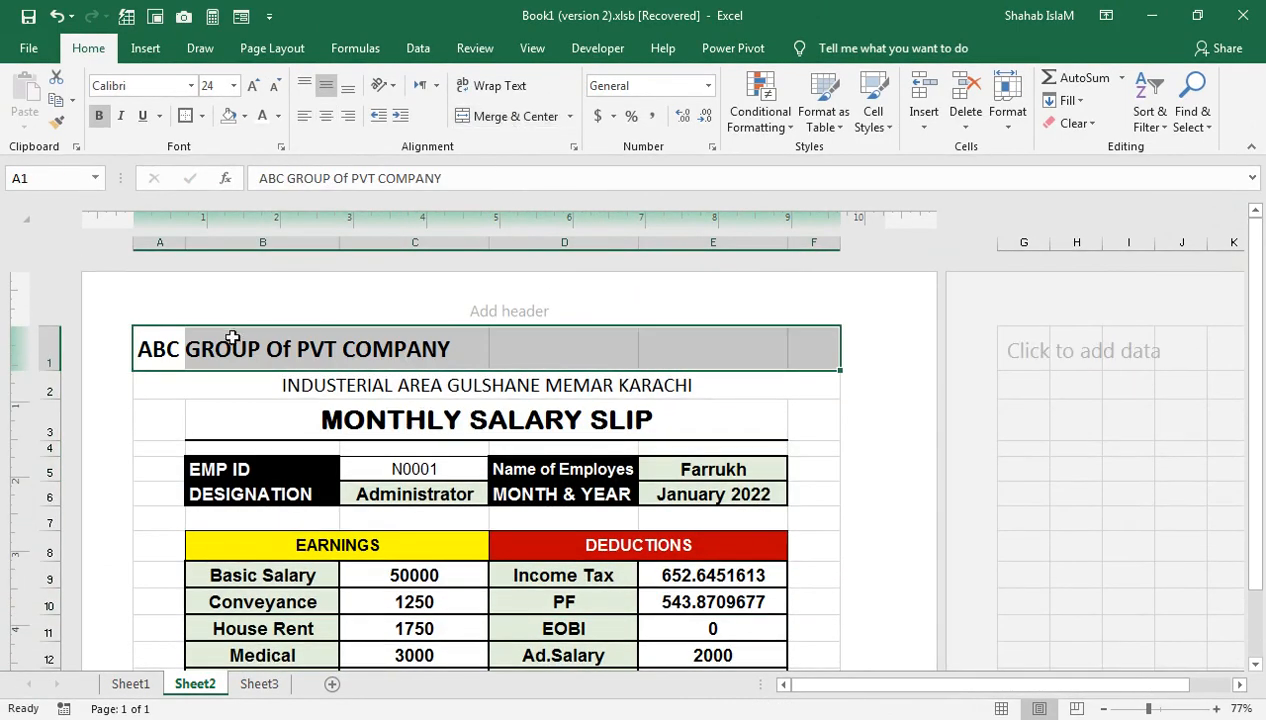
Step: Move the company title from A1 to B1 and merge and center it across B1:E1
{"action": "left_click", "coordinate": [158, 348]}
{"action": "left_click_drag", "start_coordinate": [175, 368], "coordinate": [205, 360]}
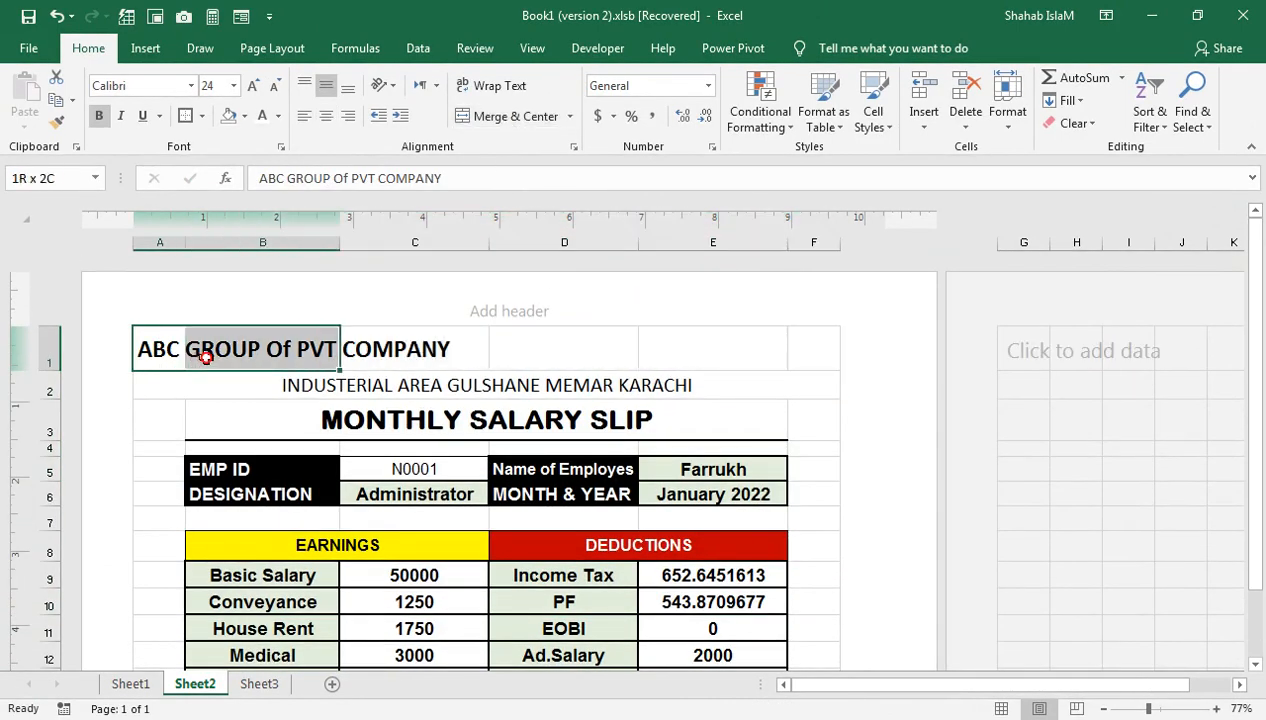
{"action": "left_click", "coordinate": [153, 365]}
{"action": "left_click", "coordinate": [158, 375]}
{"action": "left_click", "coordinate": [162, 354]}
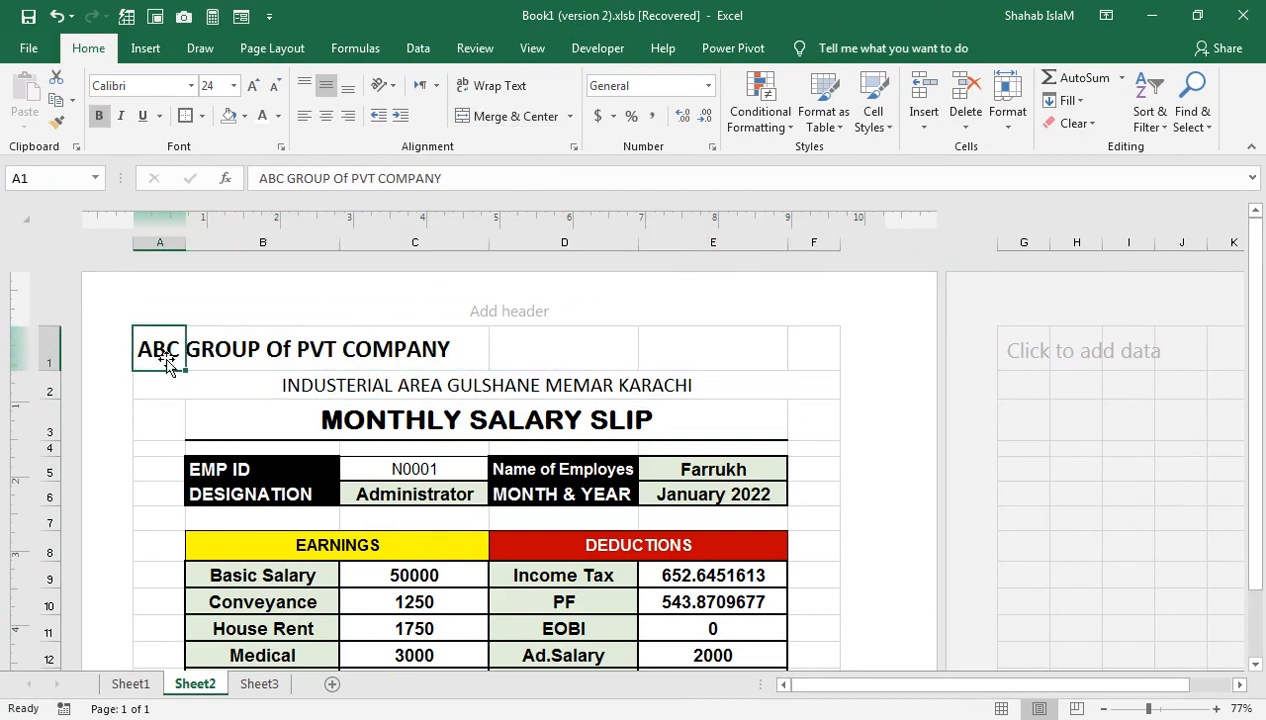
{"action": "left_click_drag", "start_coordinate": [172, 371], "coordinate": [724, 366]}
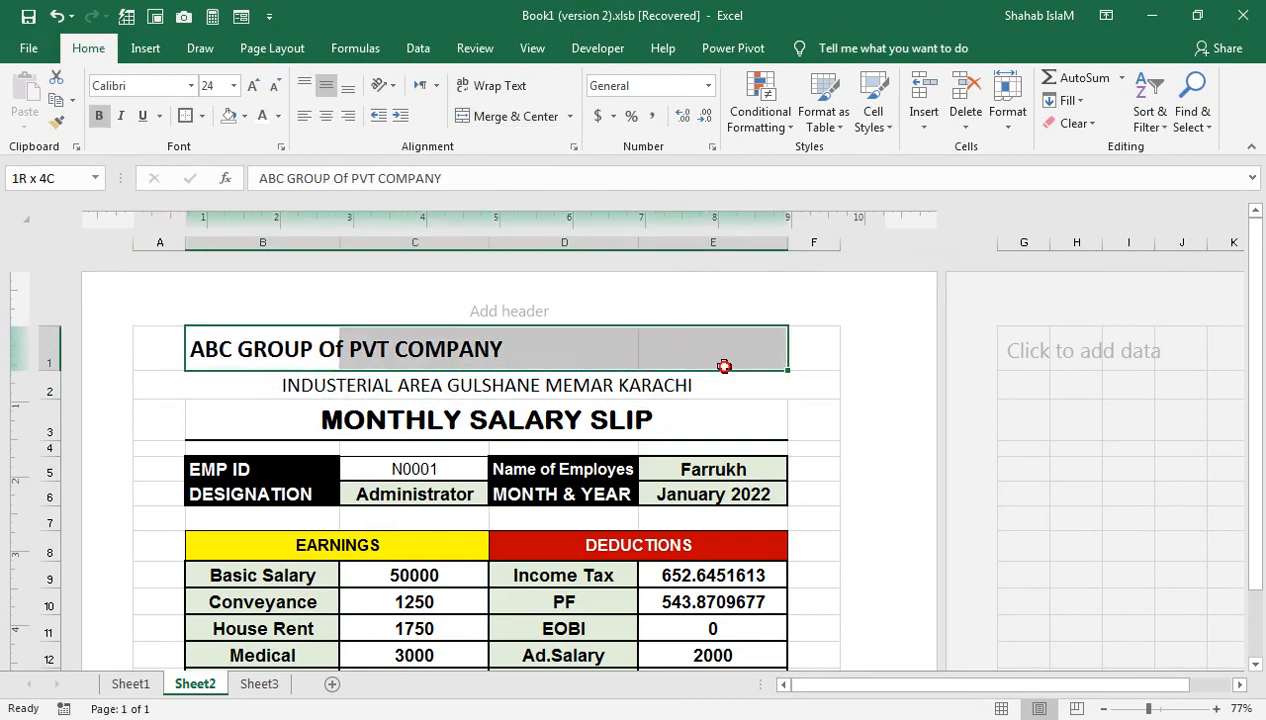
{"action": "left_click", "coordinate": [530, 117]}
Step: Unmerge the company address in A2:F2, move it to B2, and merge and center it across B2:E2
{"action": "left_click", "coordinate": [220, 387]}
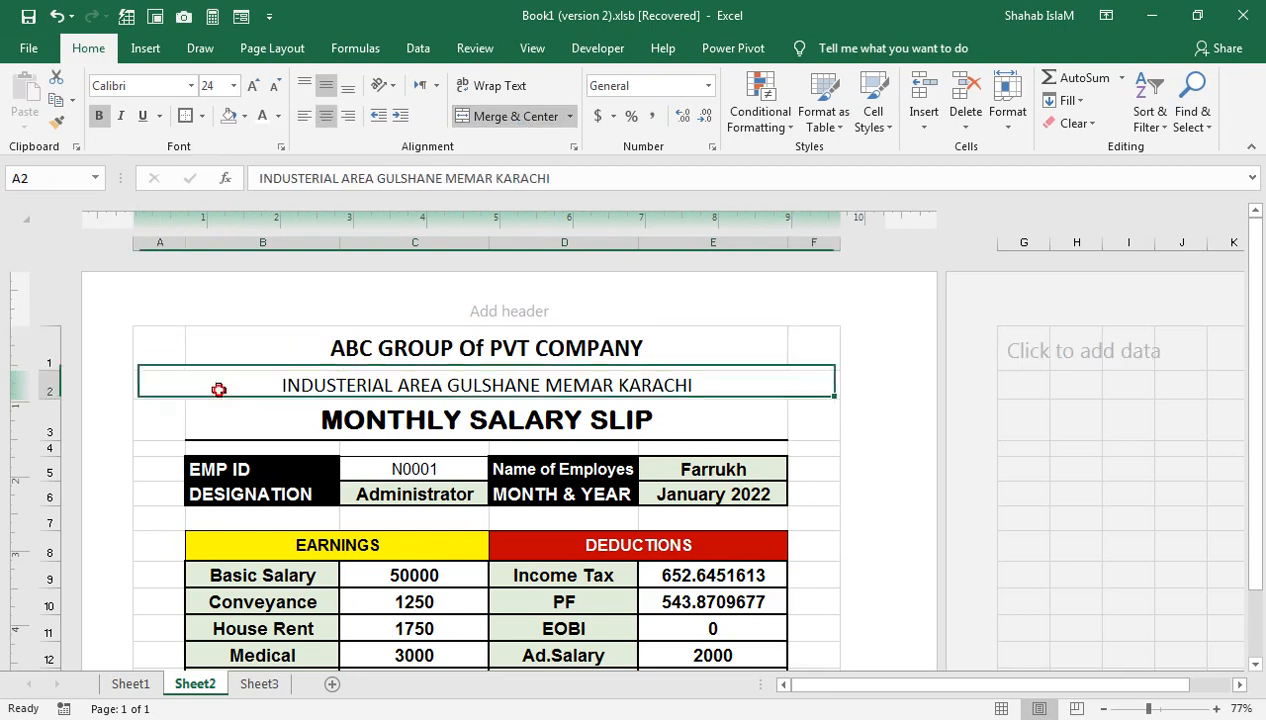
{"action": "left_click", "coordinate": [515, 116]}
{"action": "left_click", "coordinate": [165, 387]}
{"action": "left_click_drag", "start_coordinate": [174, 402], "coordinate": [703, 390]}
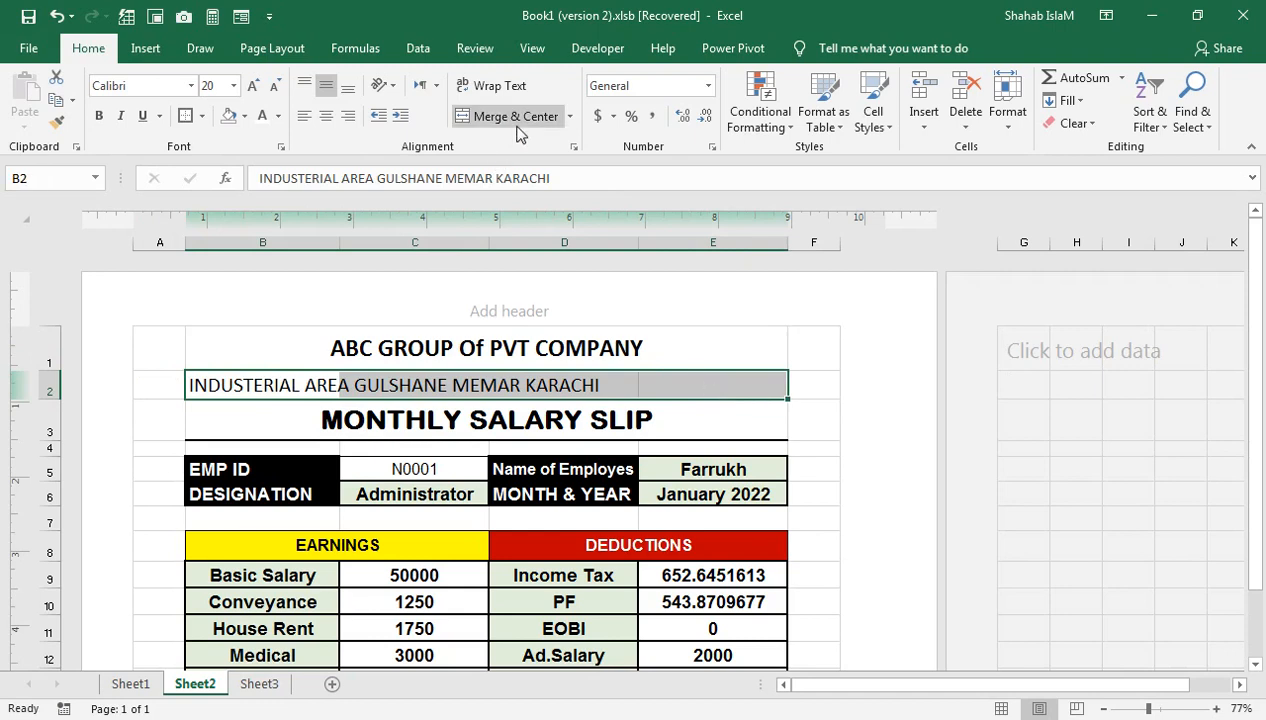
{"action": "left_click", "coordinate": [516, 116]}
{"action": "left_click", "coordinate": [438, 469]}
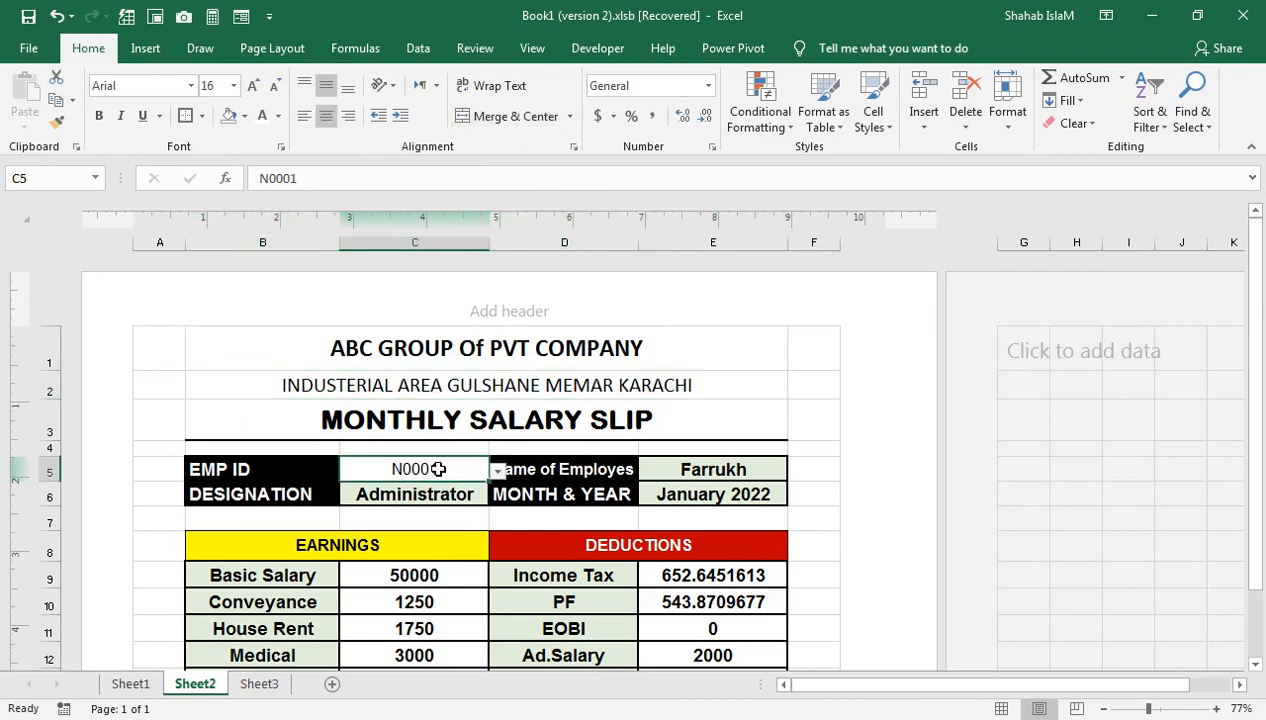
Step: Add an outside border around the slip range A1:F21 and slightly increase the height of row 1
{"action": "left_click_drag", "start_coordinate": [131, 346], "coordinate": [790, 493]}
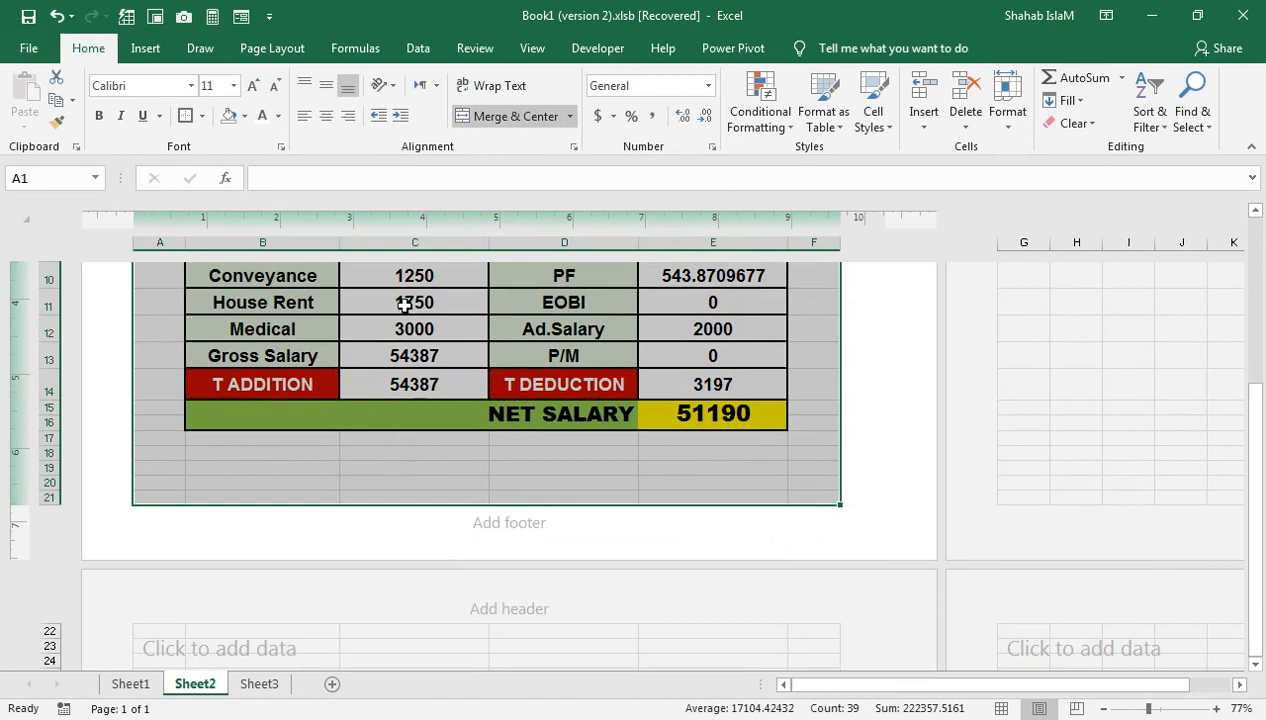
{"action": "left_click", "coordinate": [195, 121]}
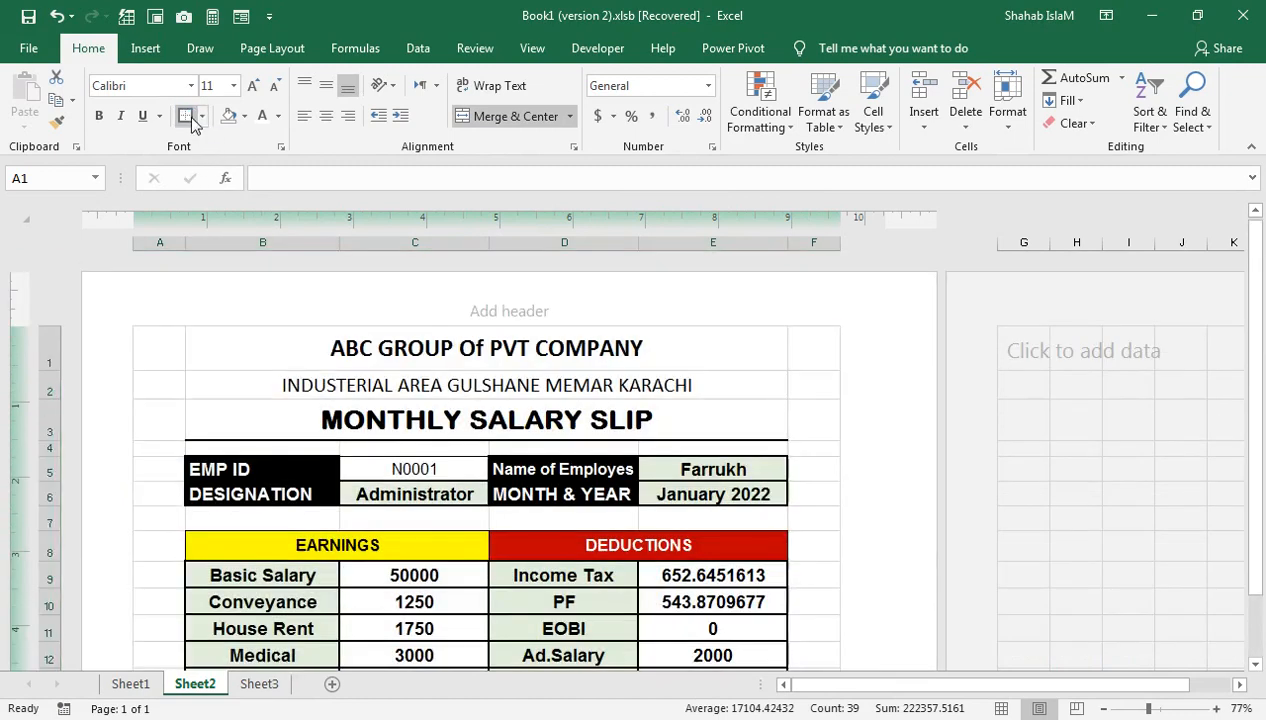
{"action": "left_click", "coordinate": [330, 520]}
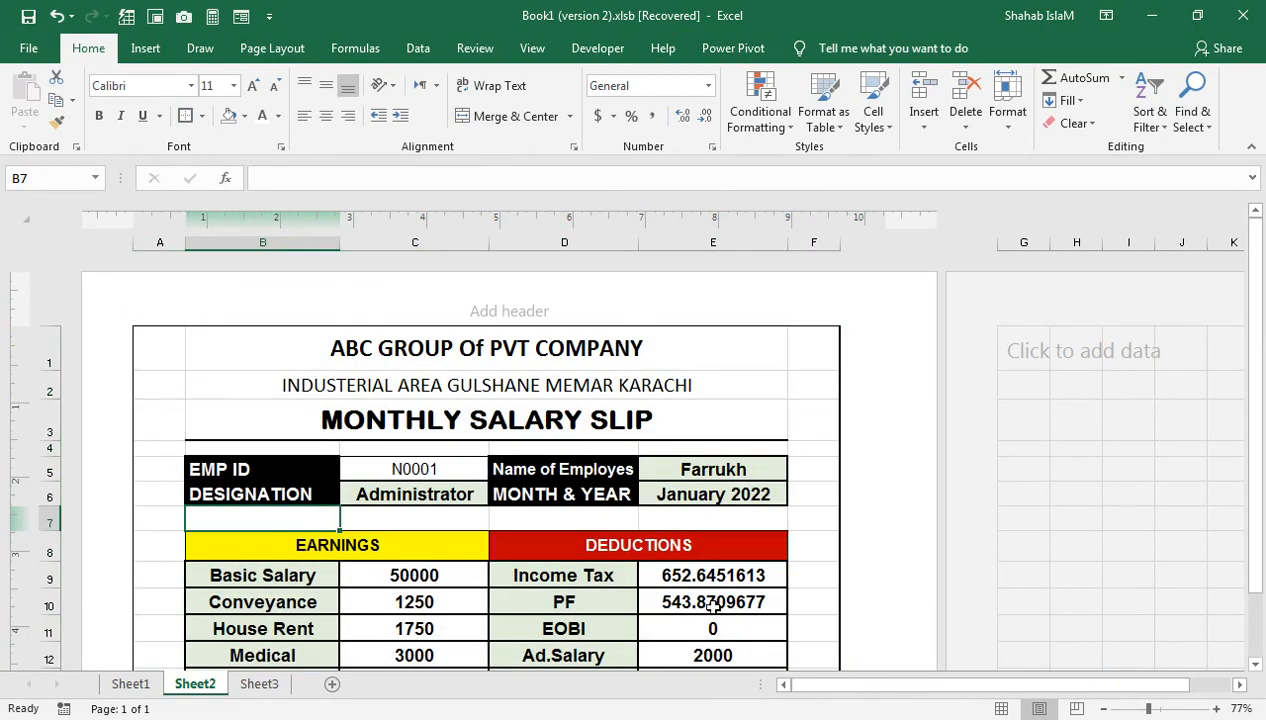
{"action": "left_click_drag", "start_coordinate": [47, 371], "coordinate": [48, 381]}
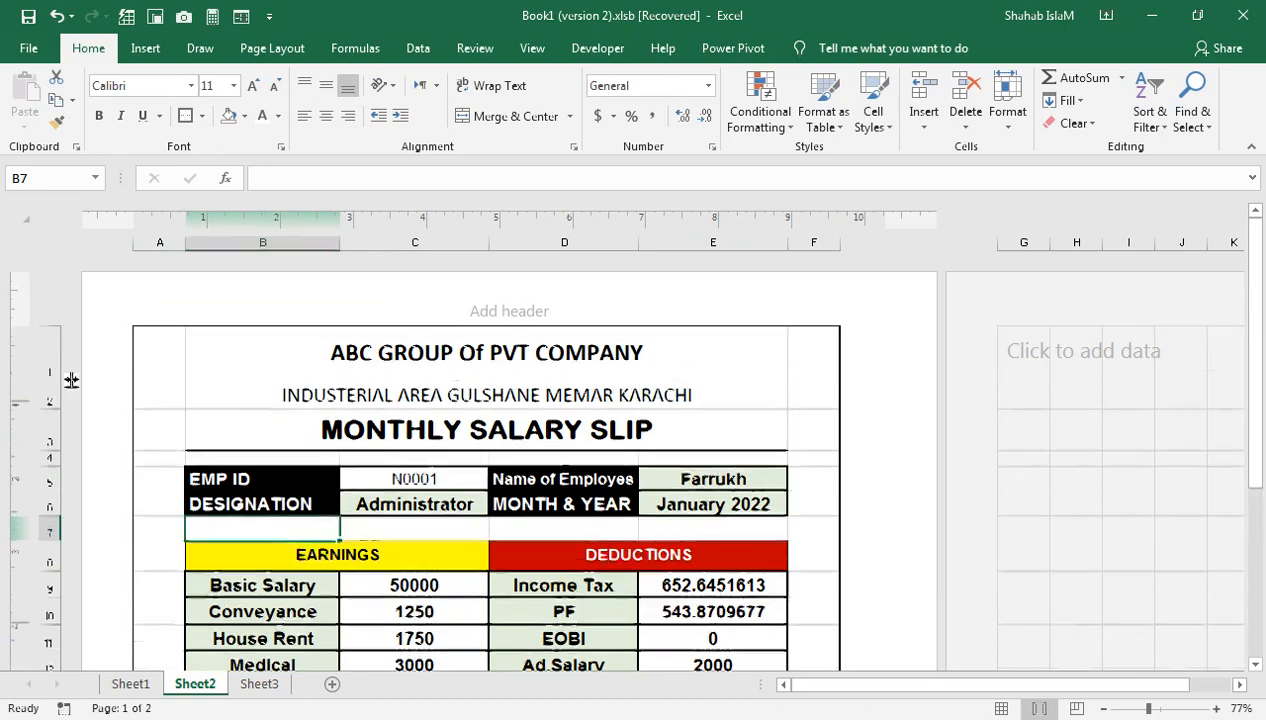
{"action": "left_click", "coordinate": [308, 355]}
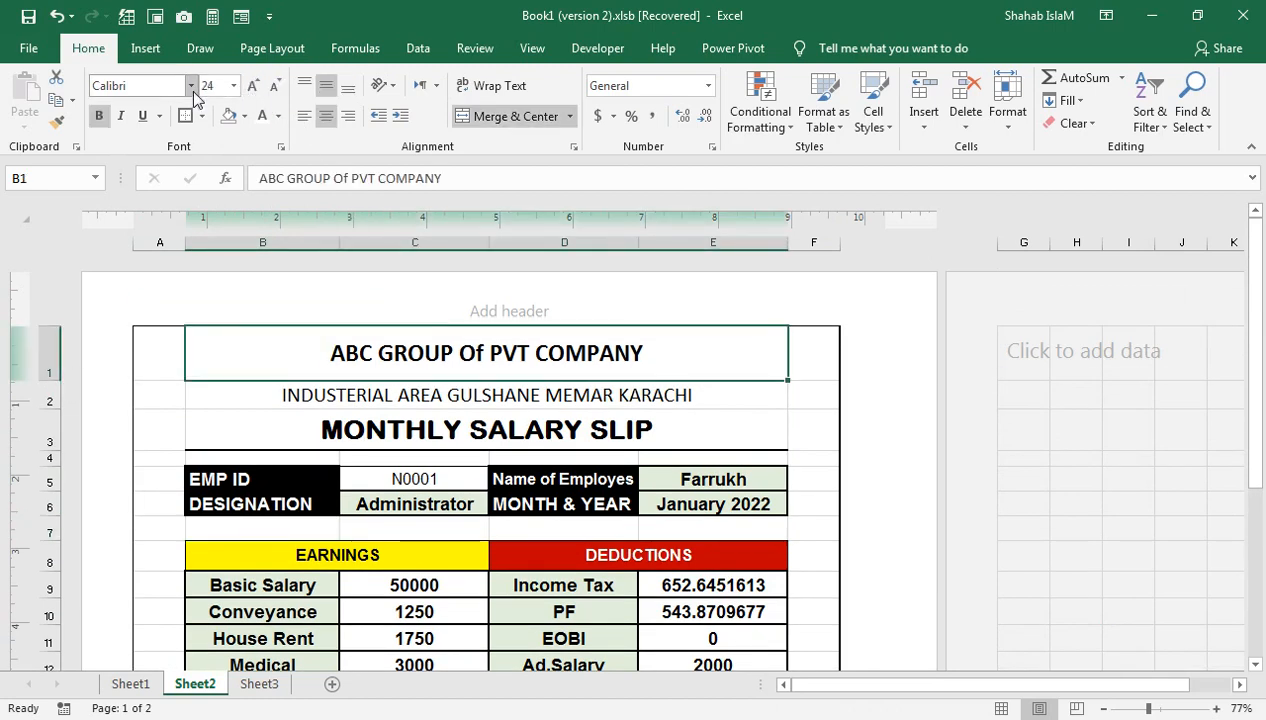
Step: Copy the "Checked by:" label with its signature line from G19:I19 on Sheet1 to B18 on Sheet2
{"action": "left_click_drag", "start_coordinate": [478, 610], "coordinate": [395, 505]}
{"action": "left_click", "coordinate": [234, 494]}
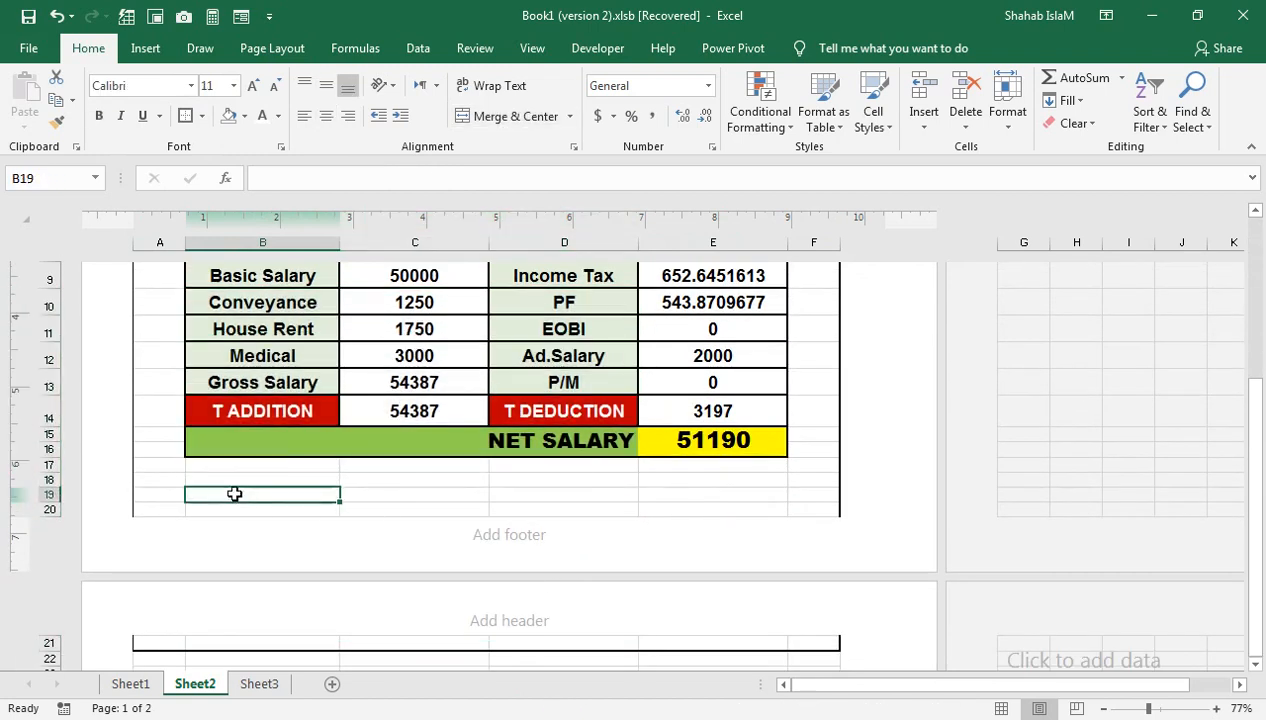
{"action": "left_click", "coordinate": [135, 683]}
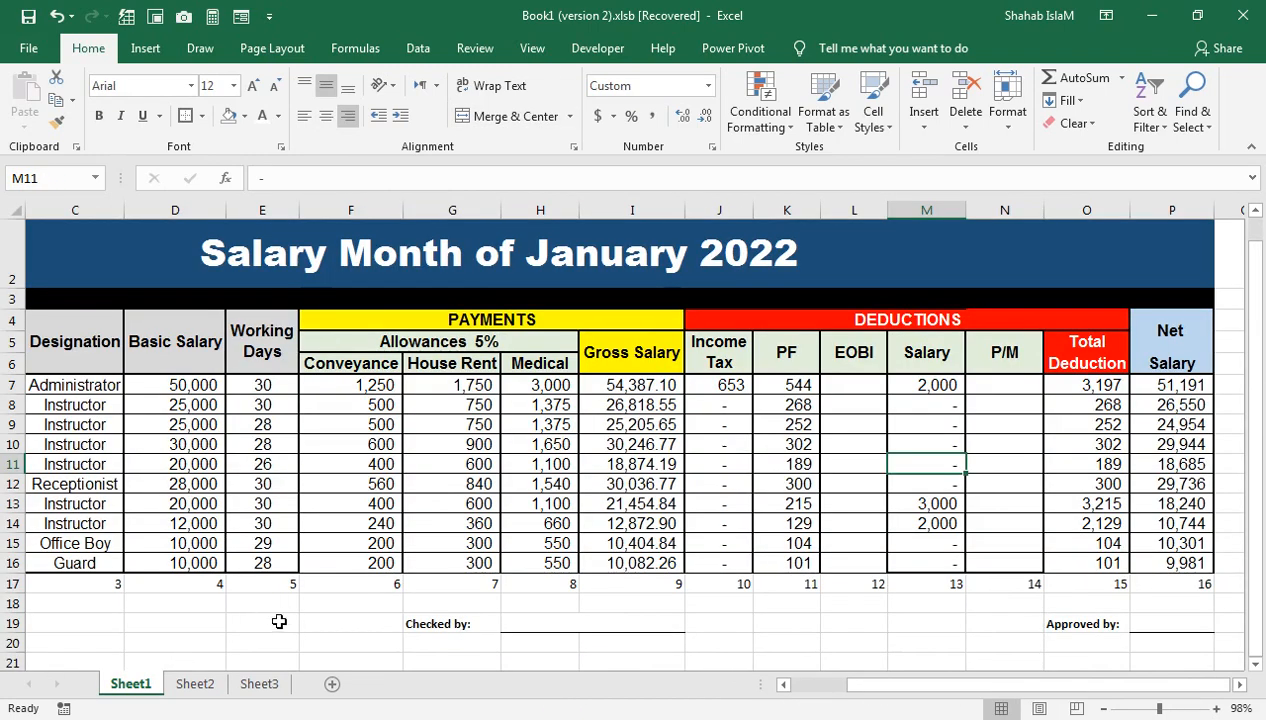
{"action": "left_click", "coordinate": [484, 624]}
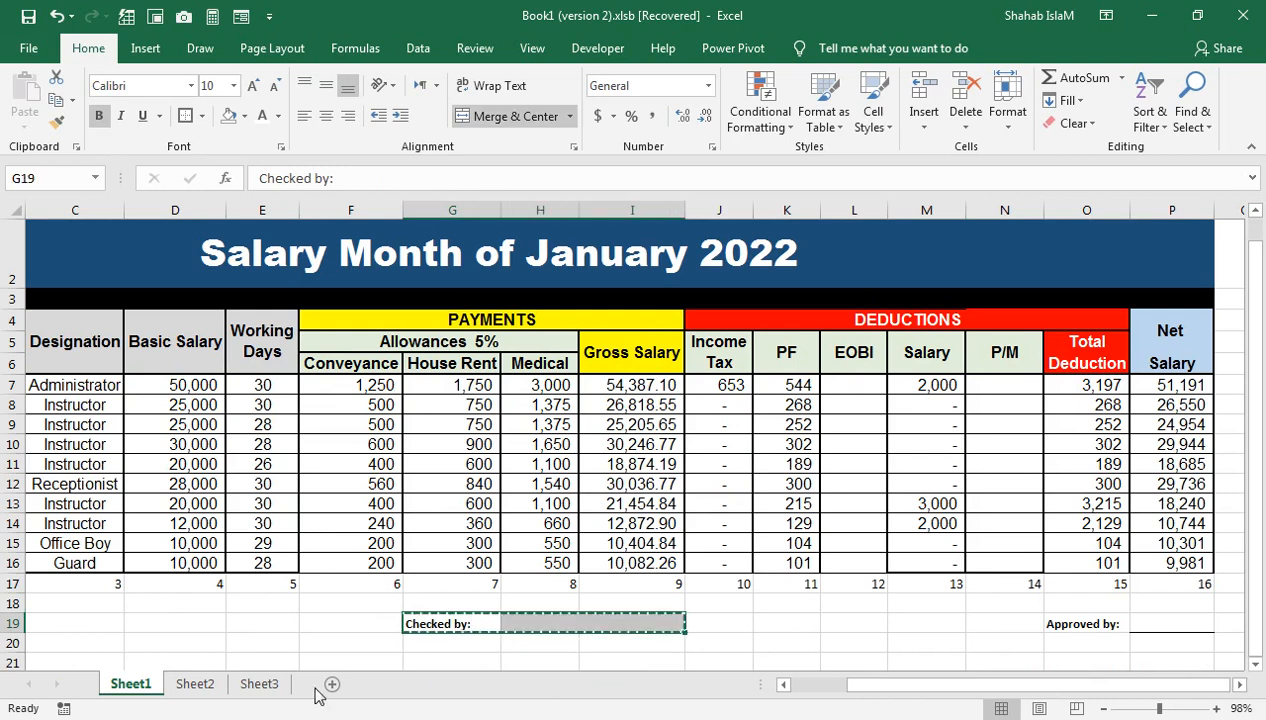
{"action": "key", "text": "ctrl+c"}
{"action": "left_click", "coordinate": [197, 684]}
{"action": "left_click", "coordinate": [188, 480]}
{"action": "key", "text": "ctrl+v"}
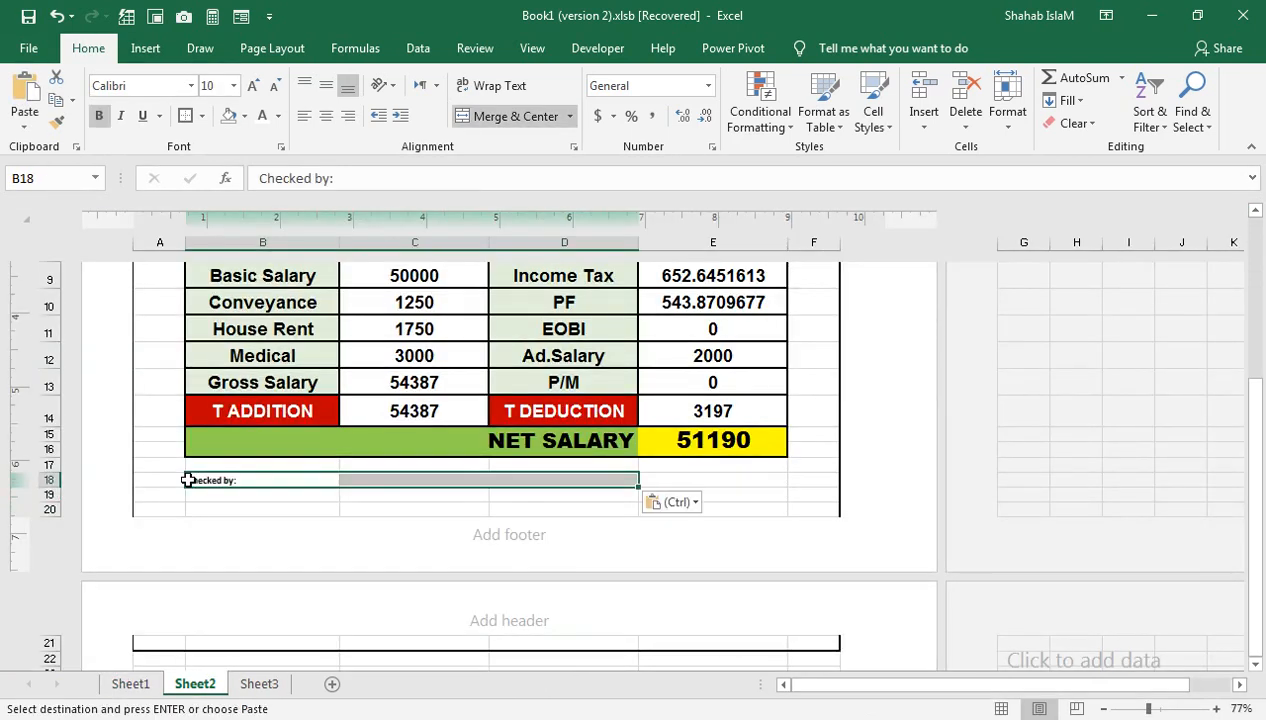
{"action": "left_click", "coordinate": [366, 492]}
{"action": "left_click", "coordinate": [565, 497]}
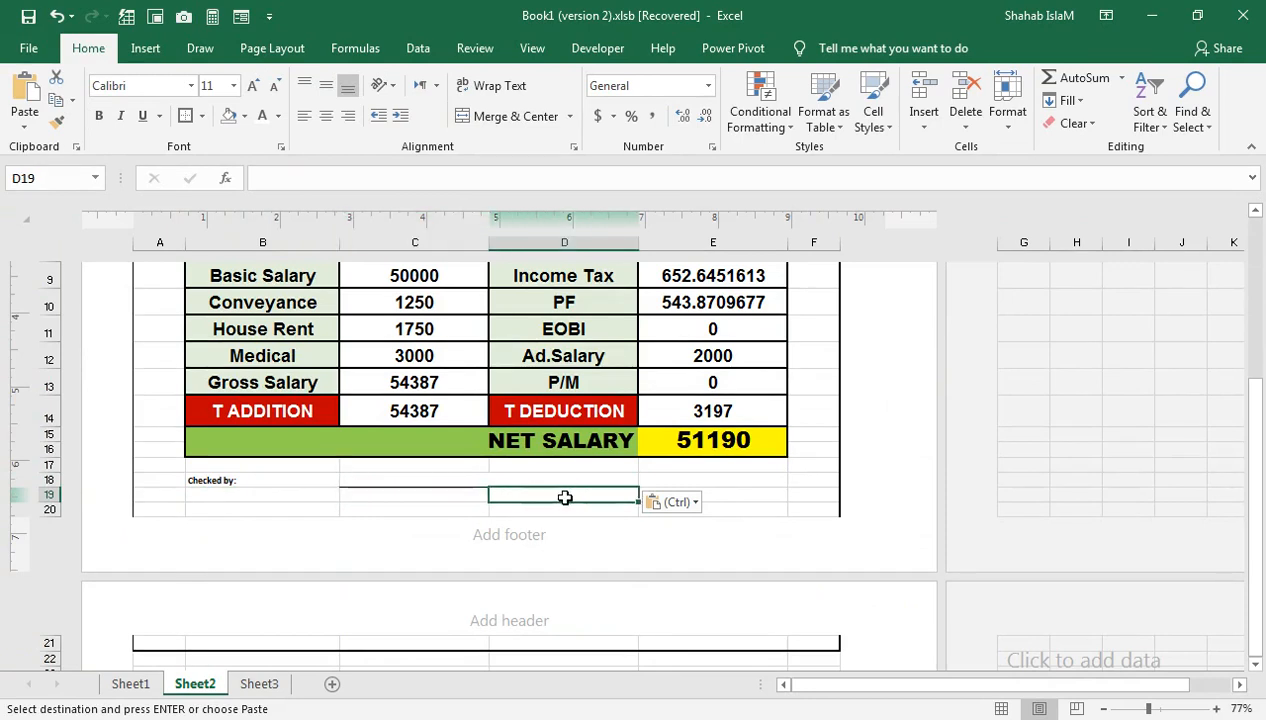
Step: Move the "Checked by:" label to B19 without its signature line and merge the empty cells B18:C18 above it
{"action": "left_click", "coordinate": [447, 480]}
{"action": "left_click_drag", "start_coordinate": [458, 486], "coordinate": [362, 507]}
{"action": "left_click_drag", "start_coordinate": [250, 508], "coordinate": [244, 482]}
{"action": "left_click", "coordinate": [231, 484]}
{"action": "left_click", "coordinate": [245, 472]}
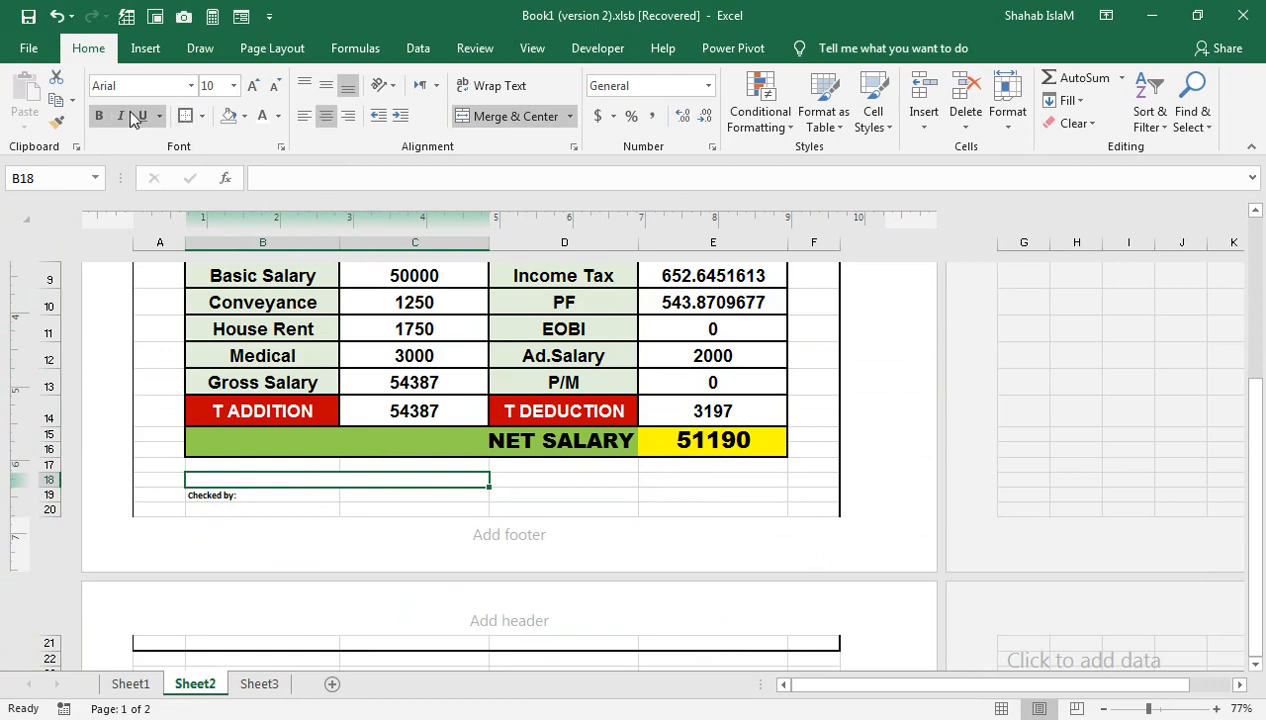
Step: Unmerge B18:C18 and add a bottom border to B18 as the signature line above "Checked by:"
{"action": "left_click", "coordinate": [386, 507]}
{"action": "left_click", "coordinate": [386, 507]}
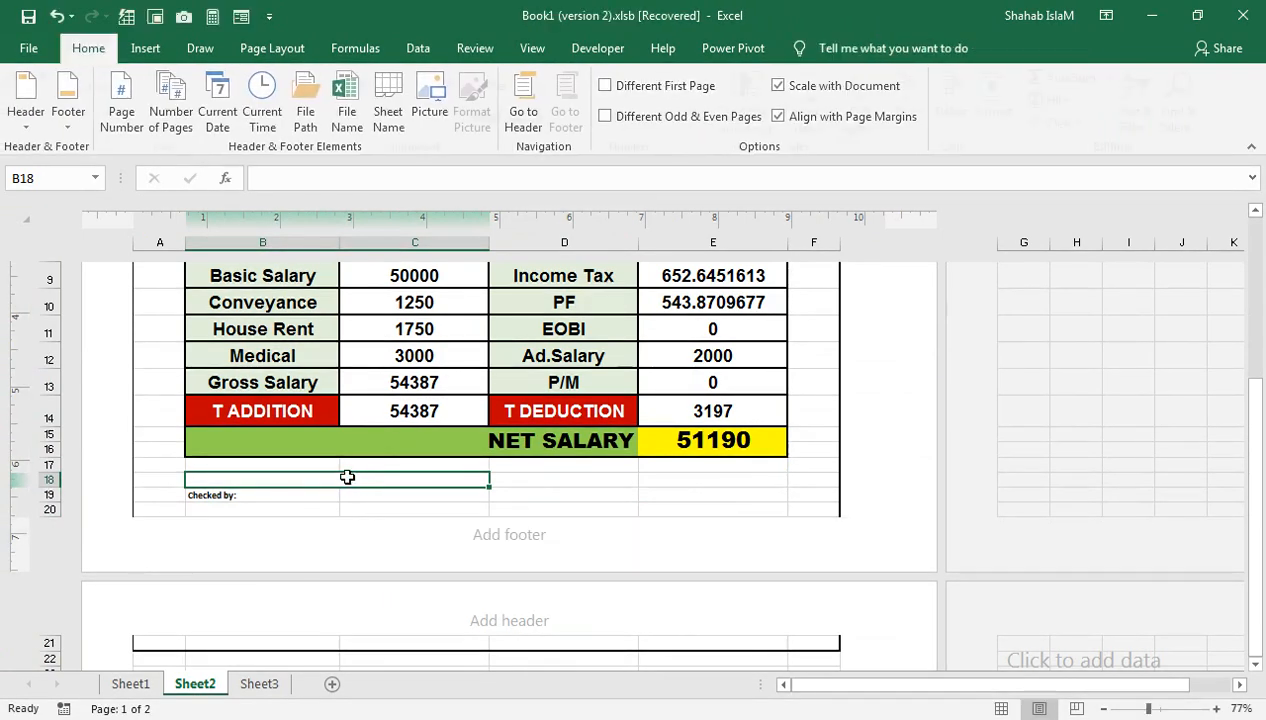
{"action": "left_click", "coordinate": [328, 483]}
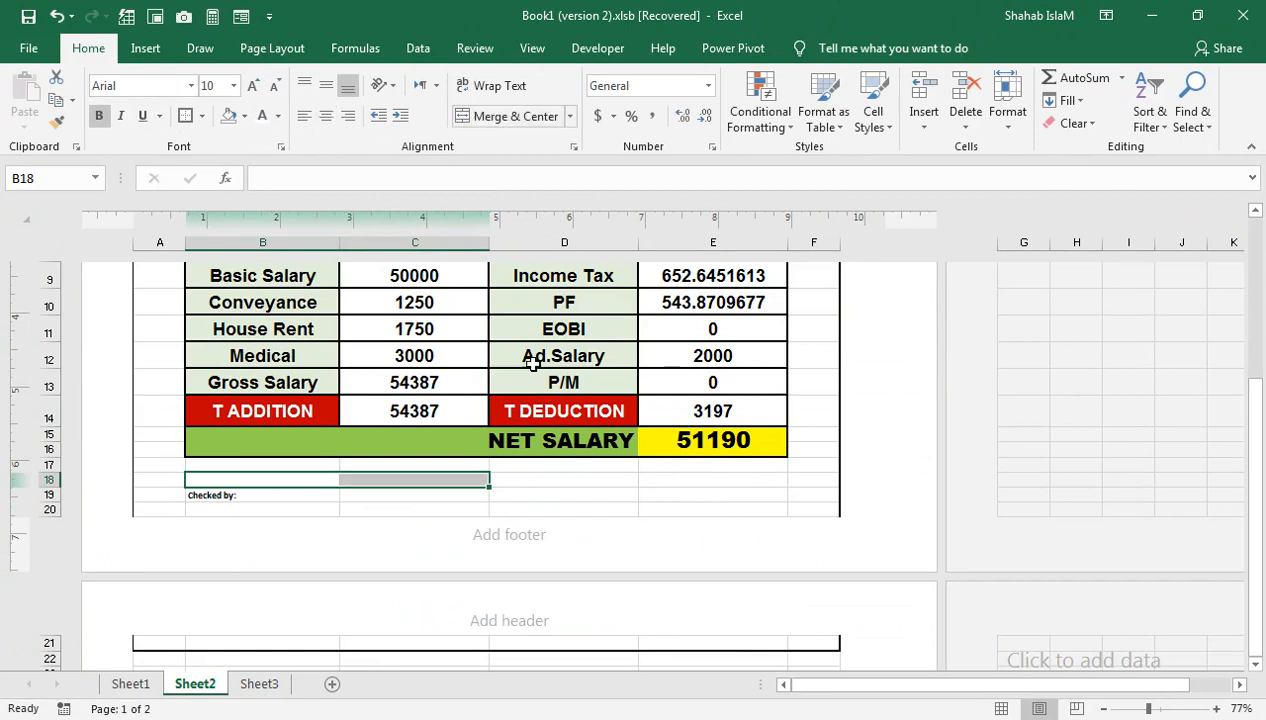
{"action": "left_click", "coordinate": [430, 481]}
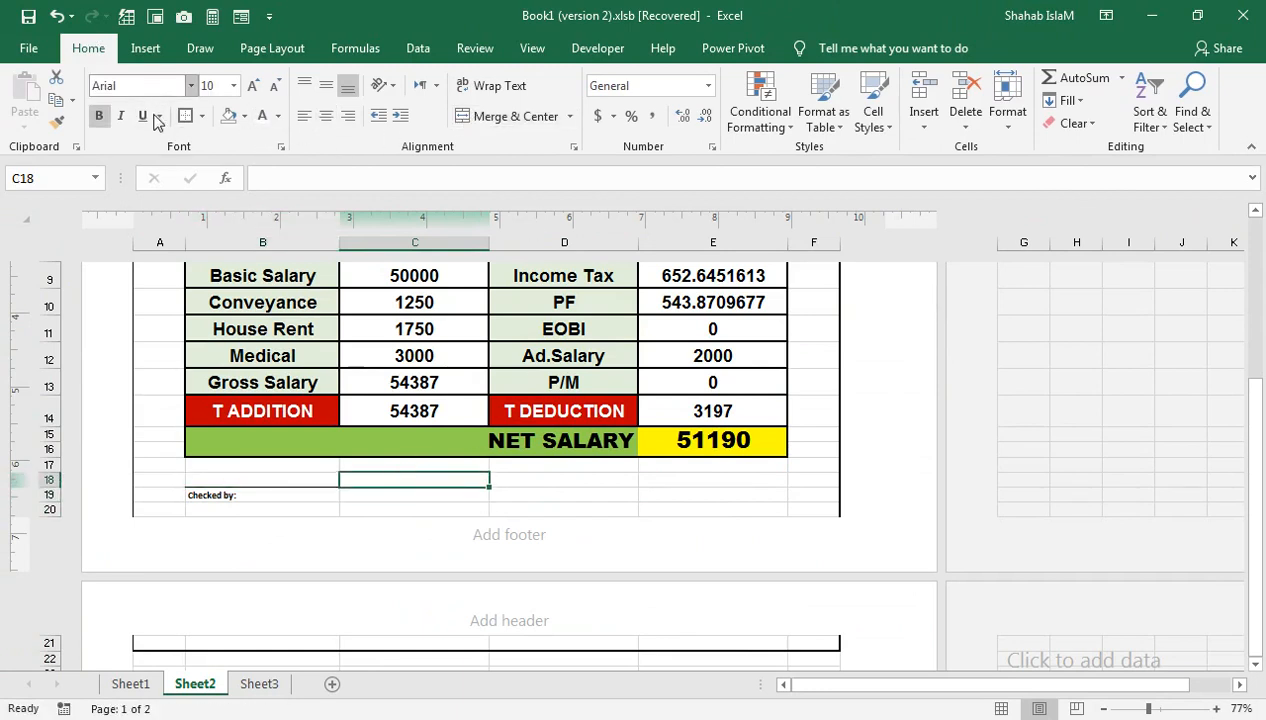
Step: Try to extend the signature line above "Checked by:" across C18
{"action": "left_click", "coordinate": [362, 490]}
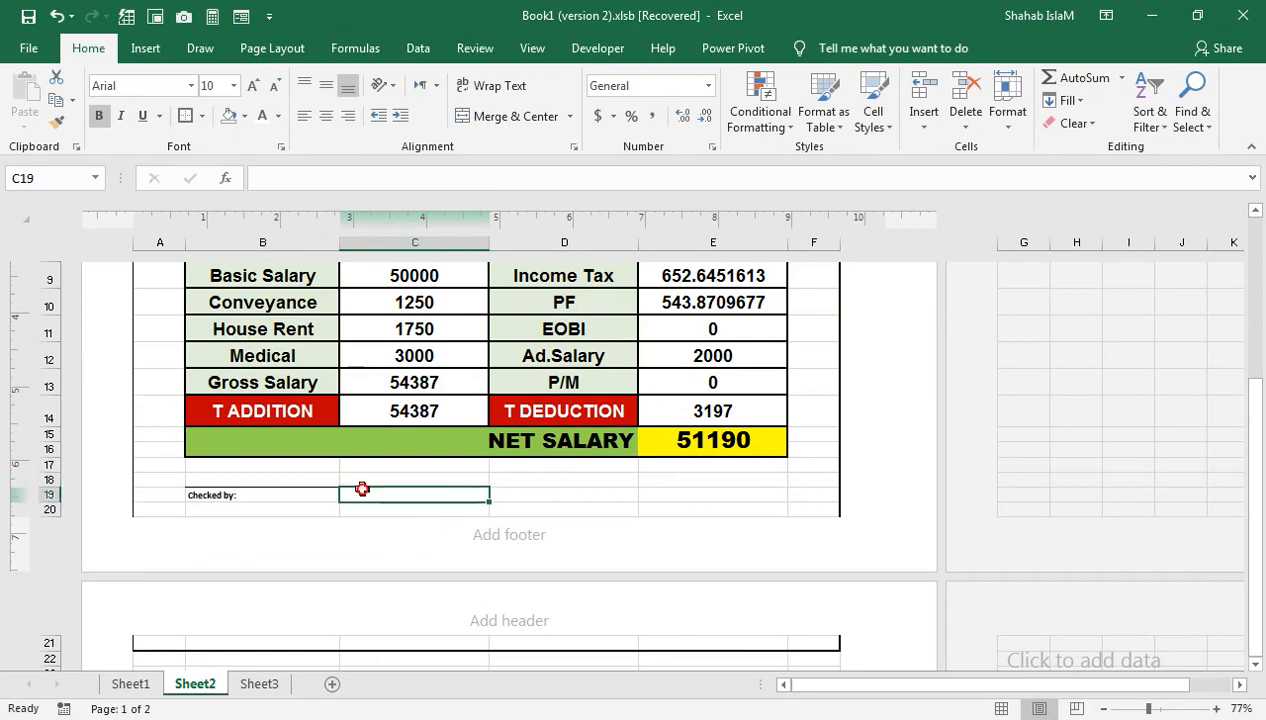
{"action": "left_click", "coordinate": [365, 484]}
{"action": "left_click", "coordinate": [366, 486]}
{"action": "left_click_drag", "start_coordinate": [366, 486], "coordinate": [500, 495]}
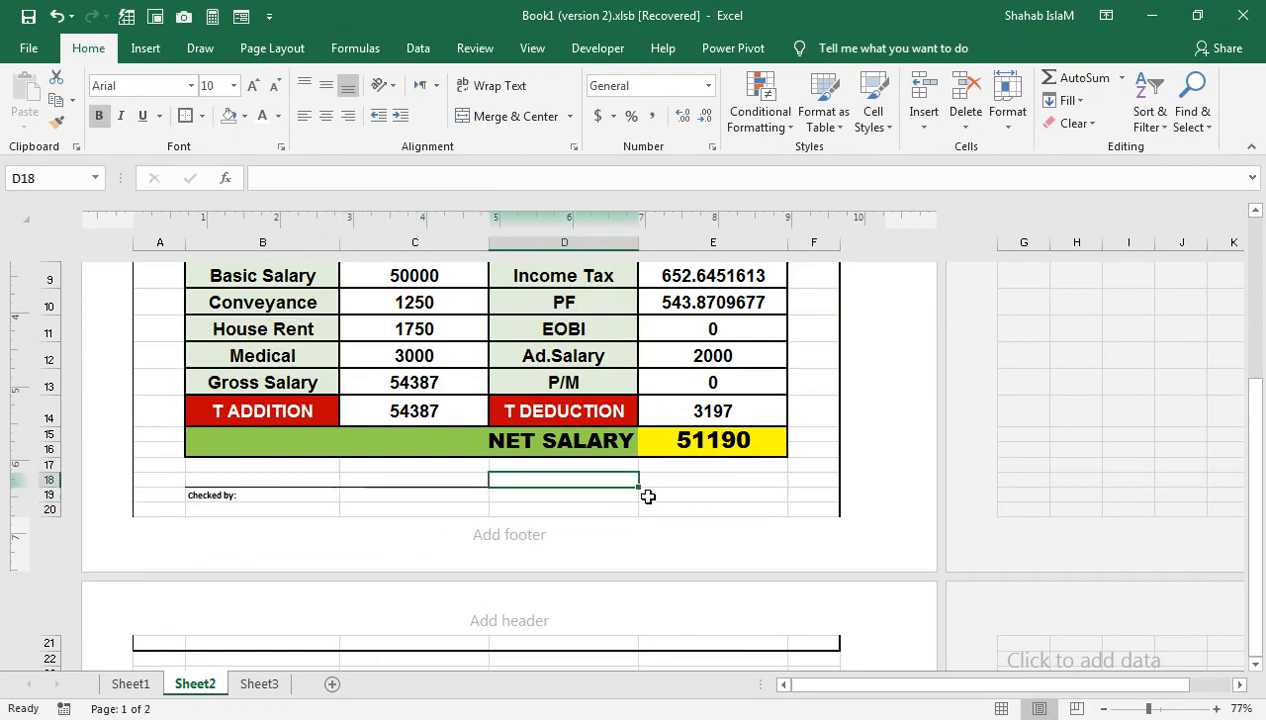
Step: Copy the "Approved by:" label from O19 on Sheet1 to D19 on Sheet2 and add a signature line above it
{"action": "left_click", "coordinate": [566, 495]}
{"action": "left_click", "coordinate": [158, 689]}
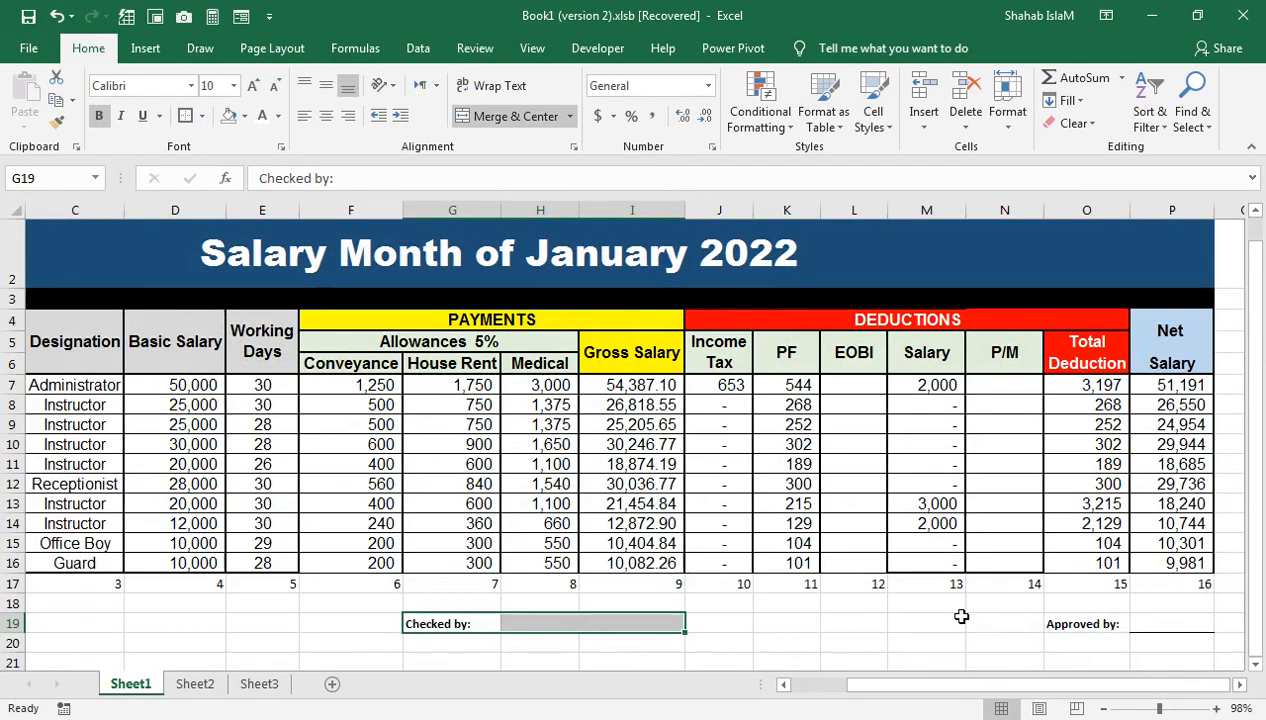
{"action": "left_click", "coordinate": [1064, 620]}
{"action": "key", "text": "ctrl+c"}
{"action": "left_click", "coordinate": [195, 684]}
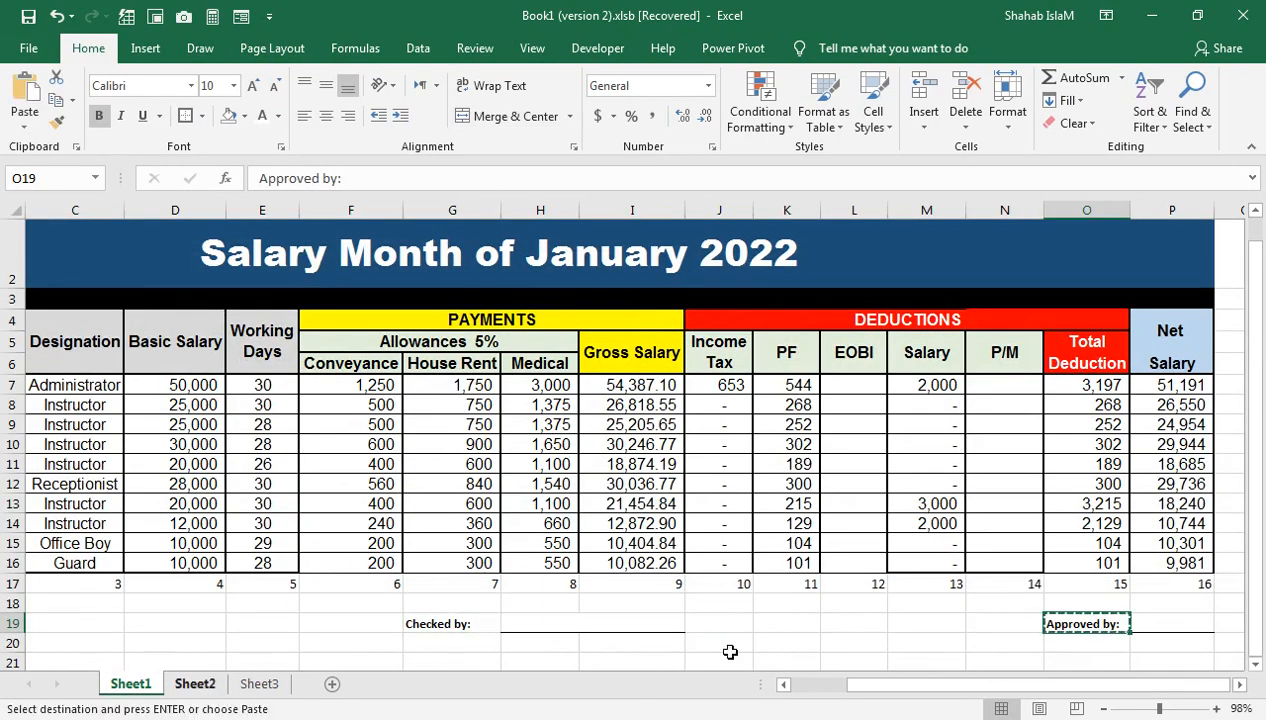
{"action": "key", "text": "ctrl+v"}
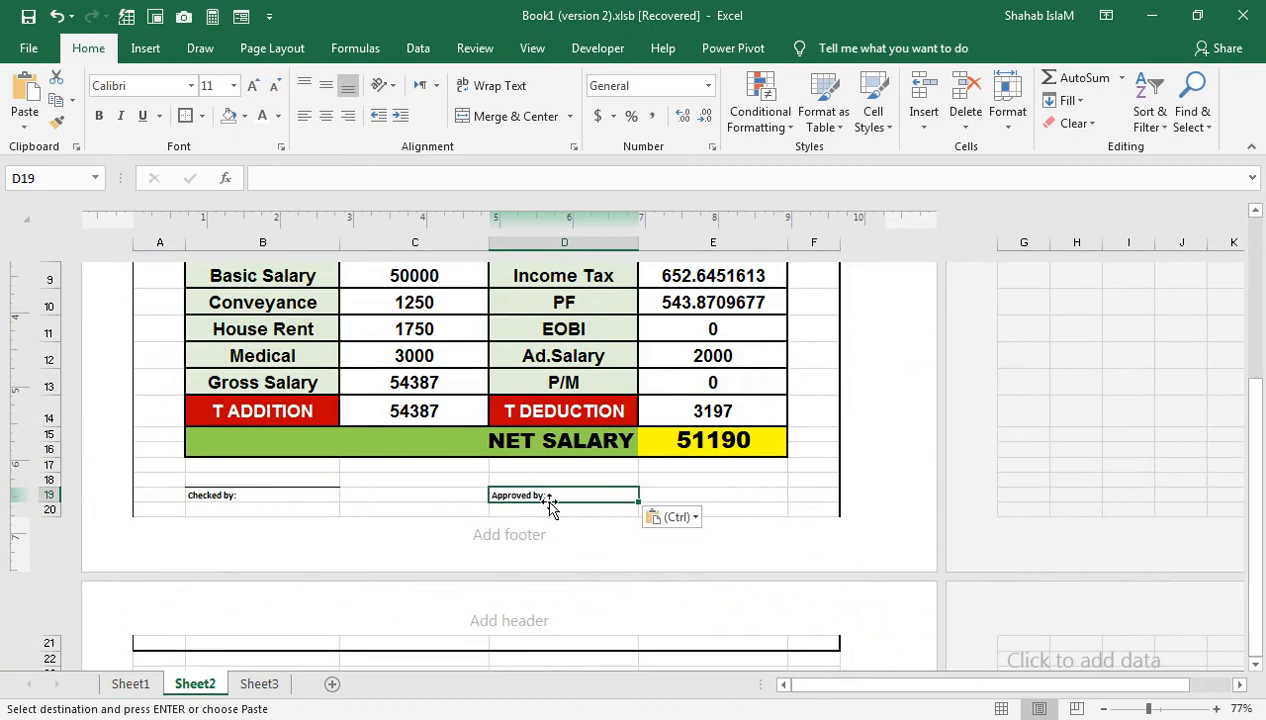
{"action": "left_click", "coordinate": [540, 465]}
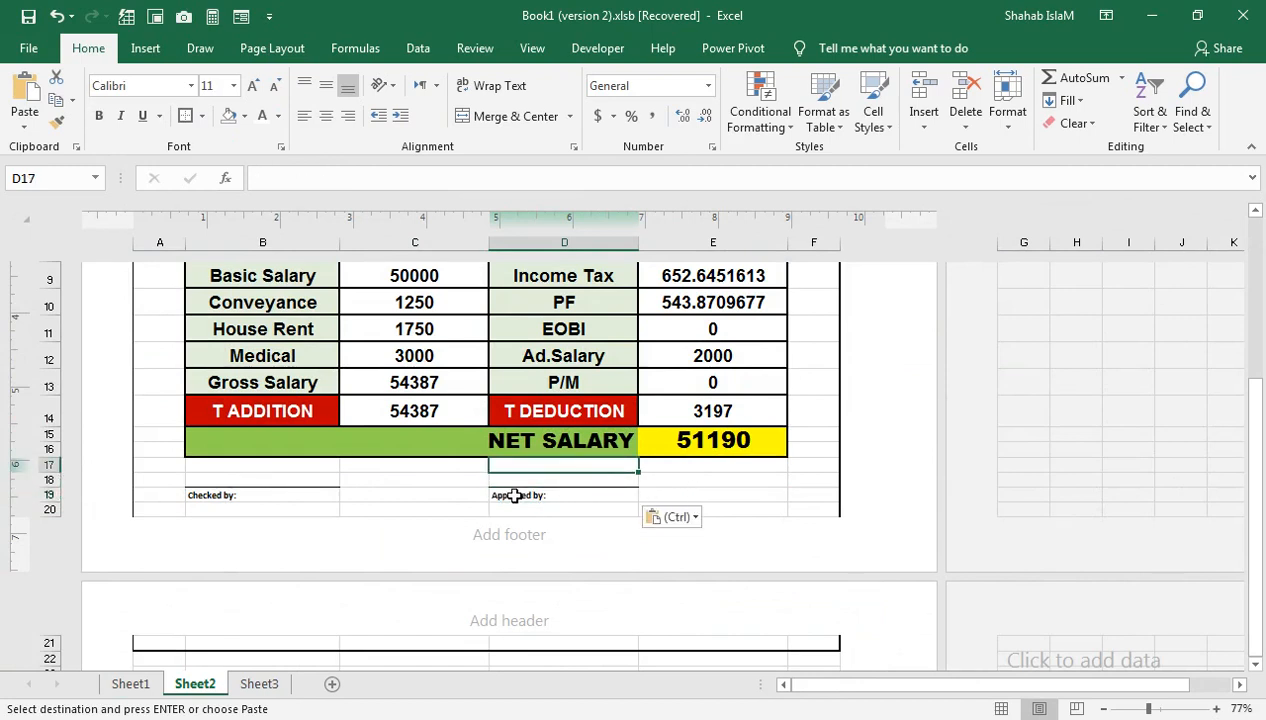
Step: Apply an outside border around the salary slip range A1:F20
{"action": "left_click", "coordinate": [725, 477]}
{"action": "left_click_drag", "start_coordinate": [475, 440], "coordinate": [712, 296]}
{"action": "left_click_drag", "start_coordinate": [831, 565], "coordinate": [151, 319]}
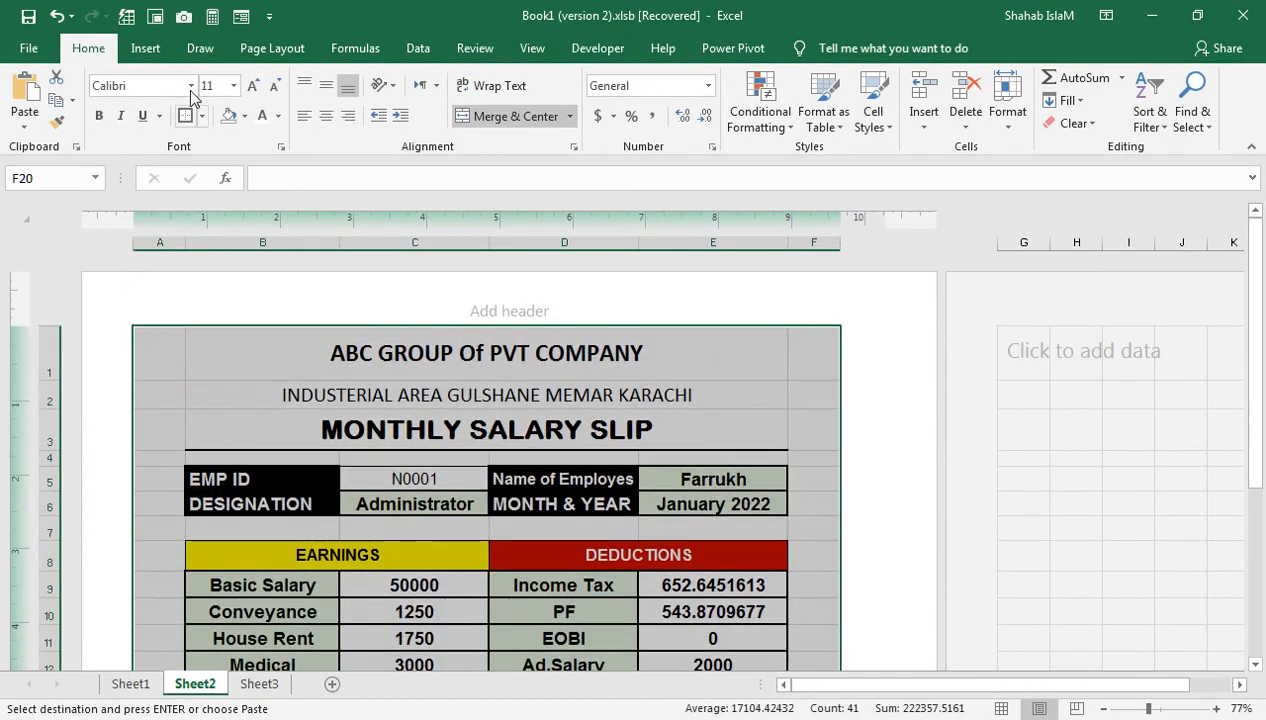
{"action": "left_click", "coordinate": [203, 118]}
{"action": "left_click", "coordinate": [229, 322]}
{"action": "scroll", "coordinate": [300, 390], "scroll_direction": "down", "scroll_amount": 4}
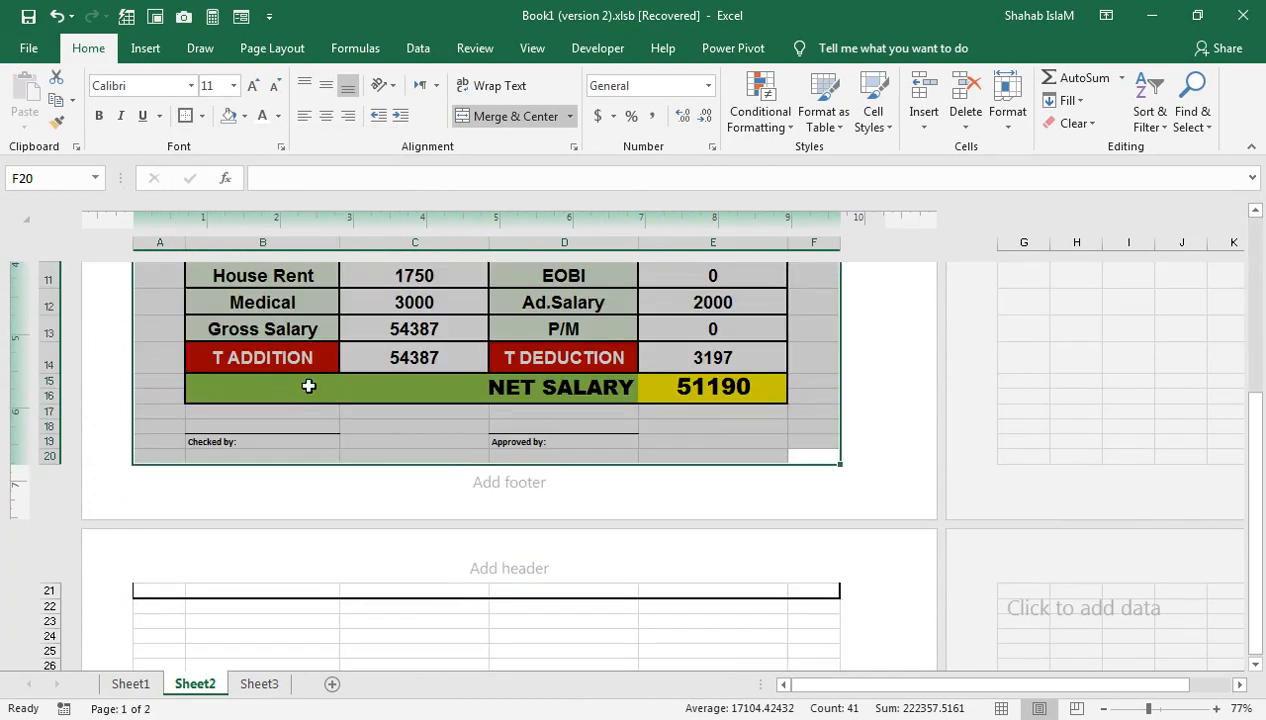
{"action": "left_click", "coordinate": [299, 396]}
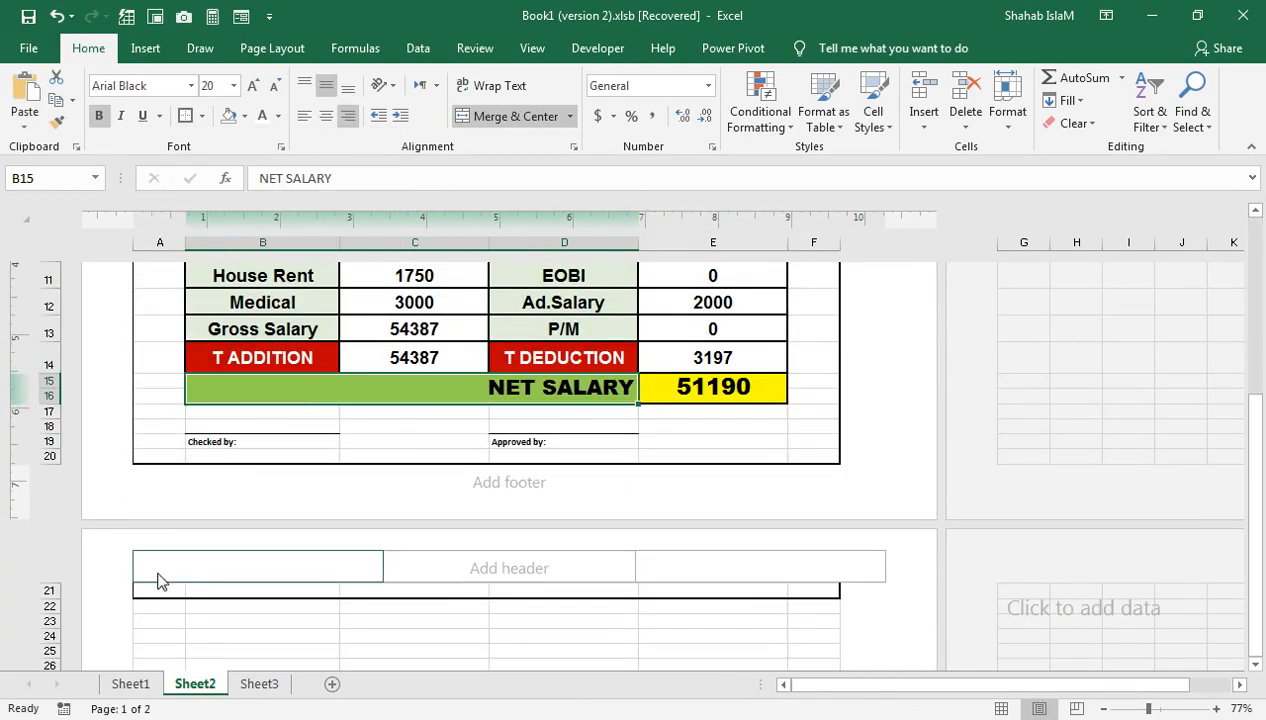
Step: Remove all borders from the range A21:F22 below the salary slip
{"action": "left_click_drag", "start_coordinate": [144, 593], "coordinate": [848, 616]}
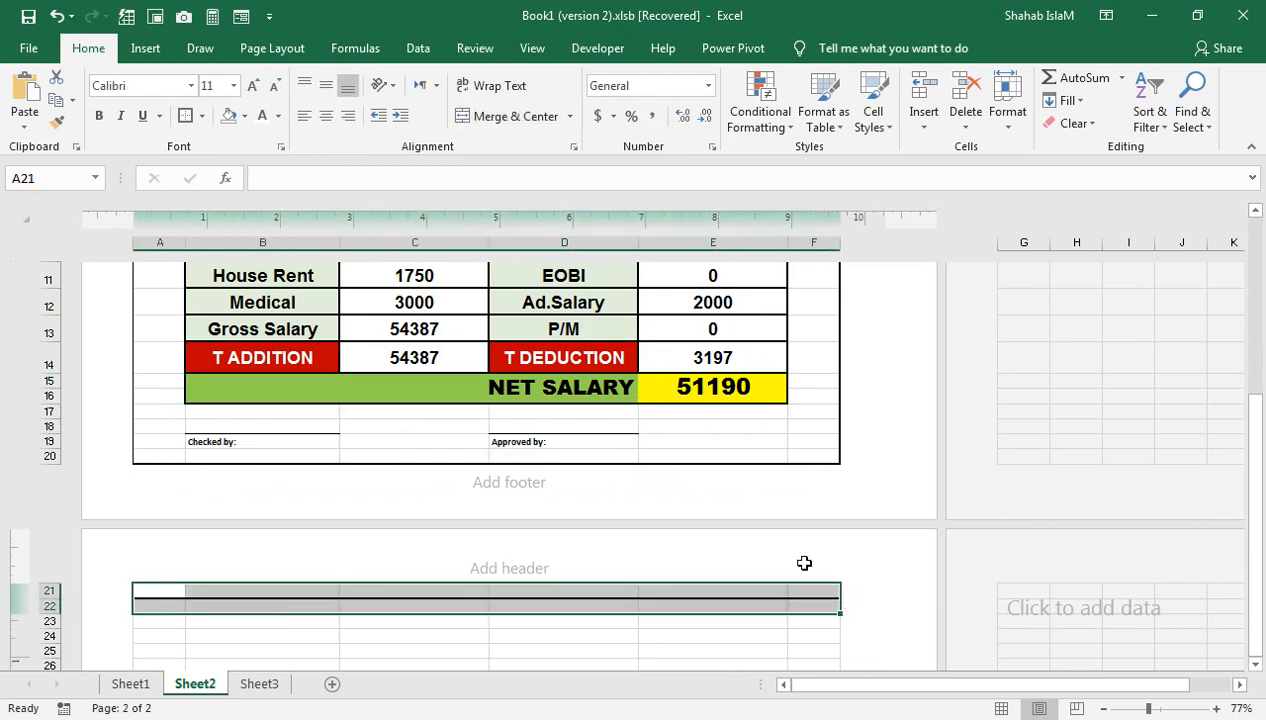
{"action": "left_click", "coordinate": [202, 118]}
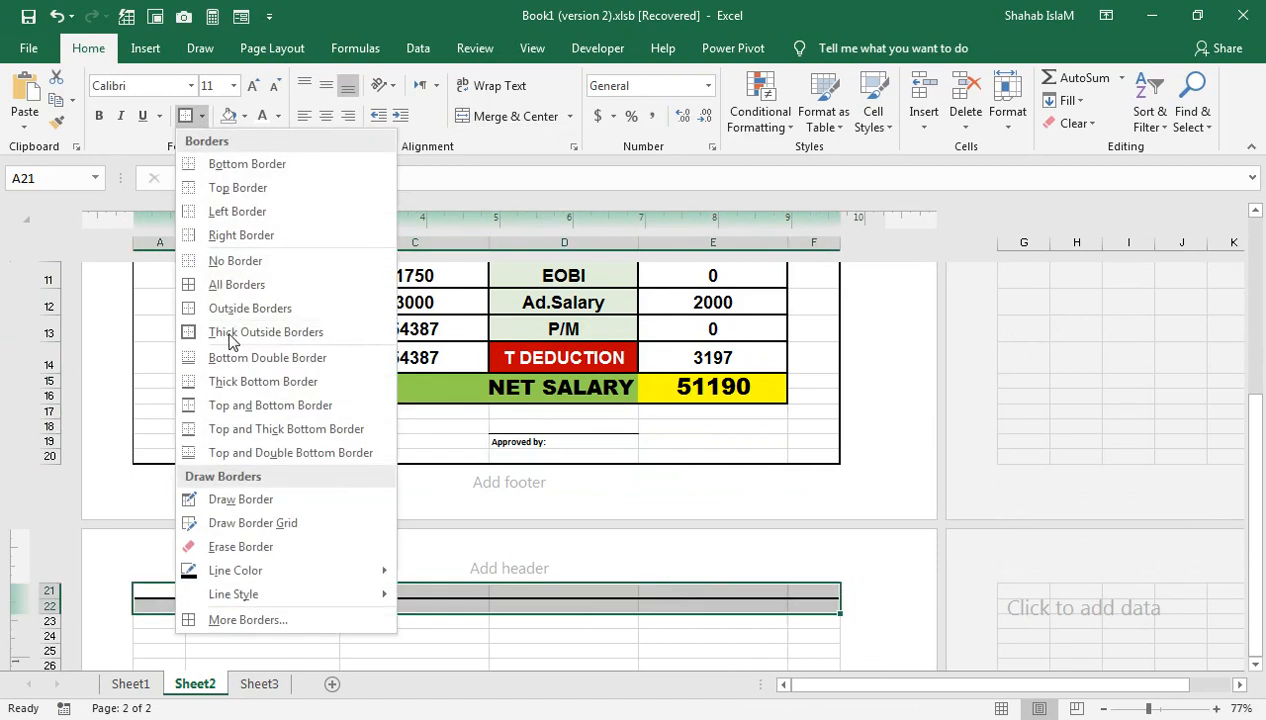
{"action": "left_click", "coordinate": [245, 266]}
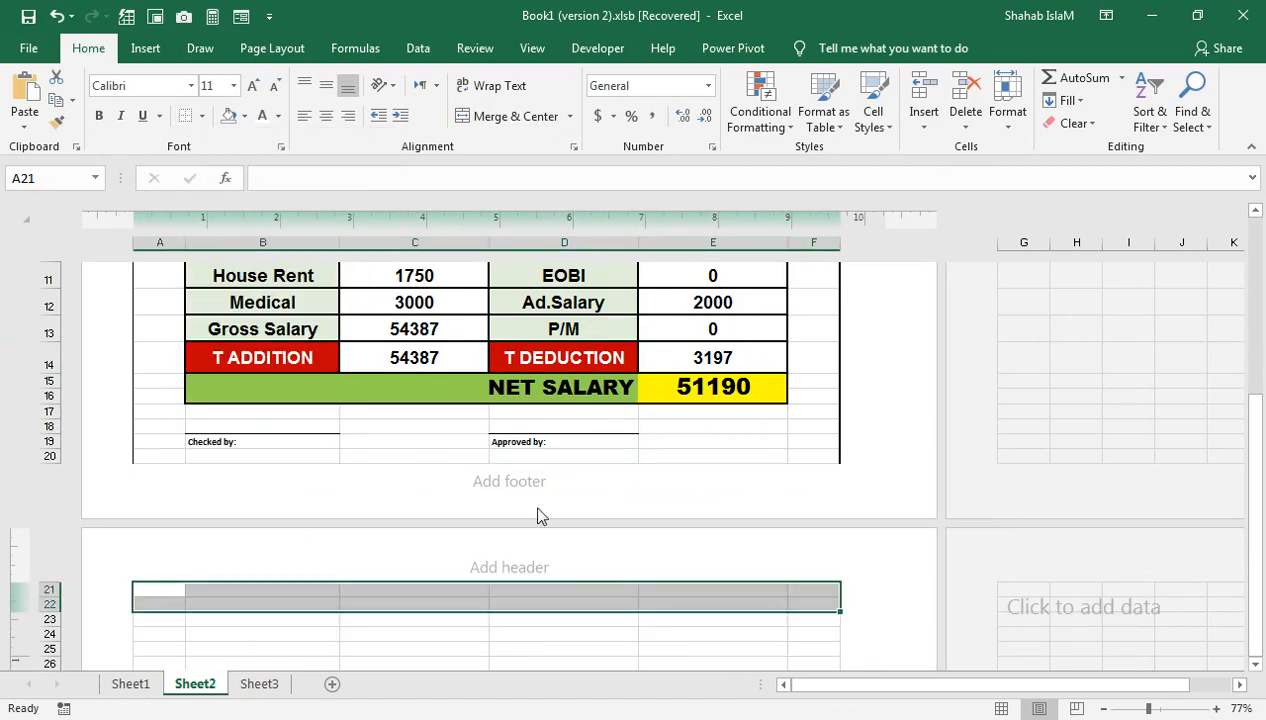
{"action": "left_click", "coordinate": [348, 441]}
Step: Check the salary slip's page fit and outer border in the print preview, and return to the sheet
{"action": "left_click", "coordinate": [29, 48]}
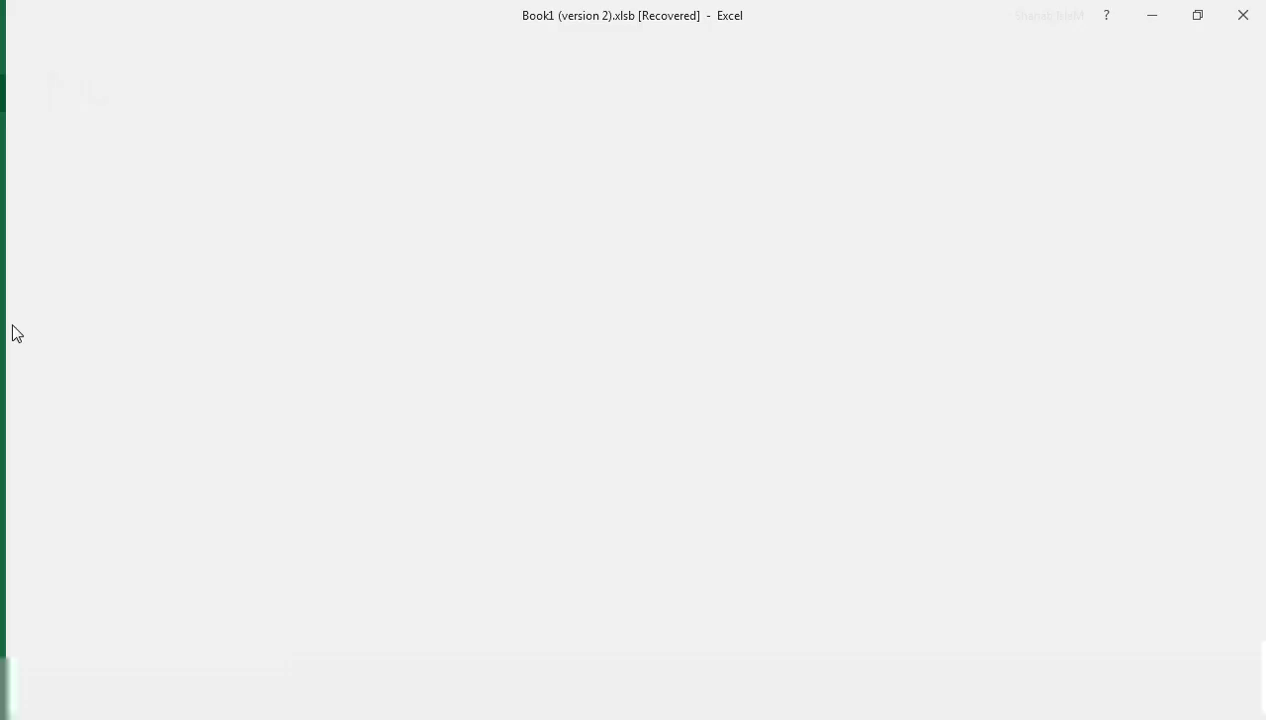
{"action": "left_click", "coordinate": [81, 314]}
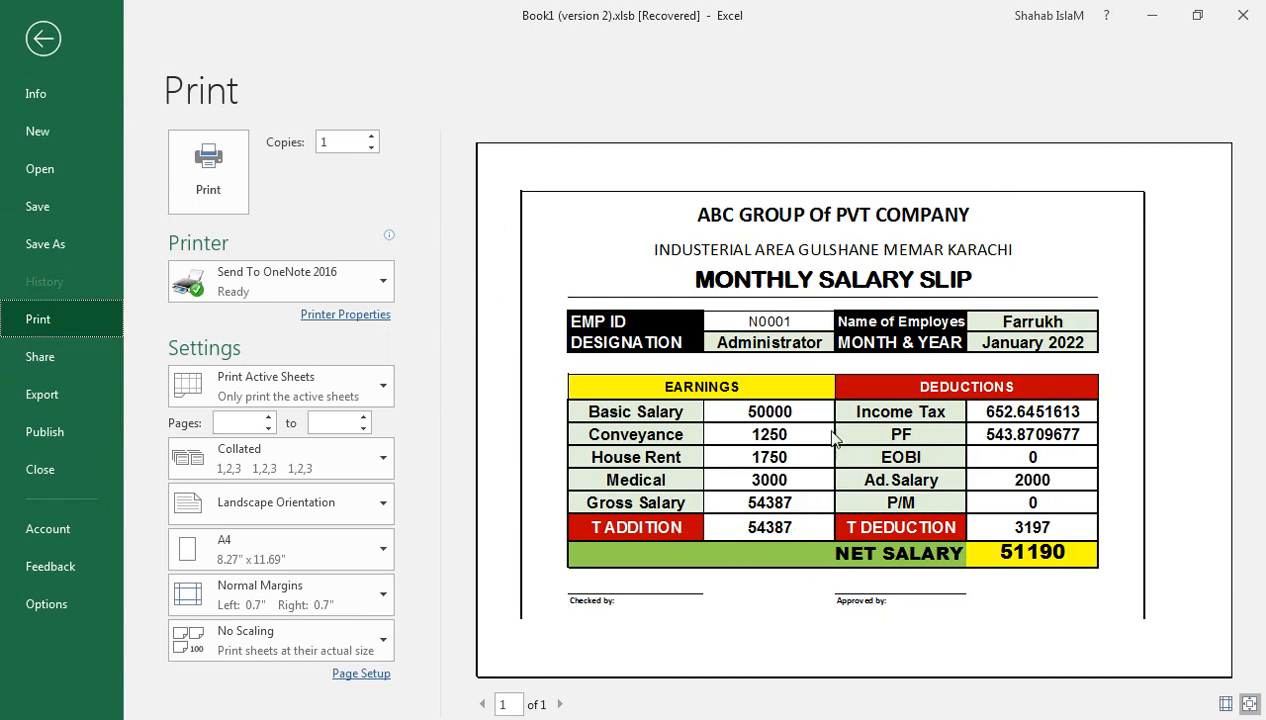
{"action": "left_click", "coordinate": [43, 38]}
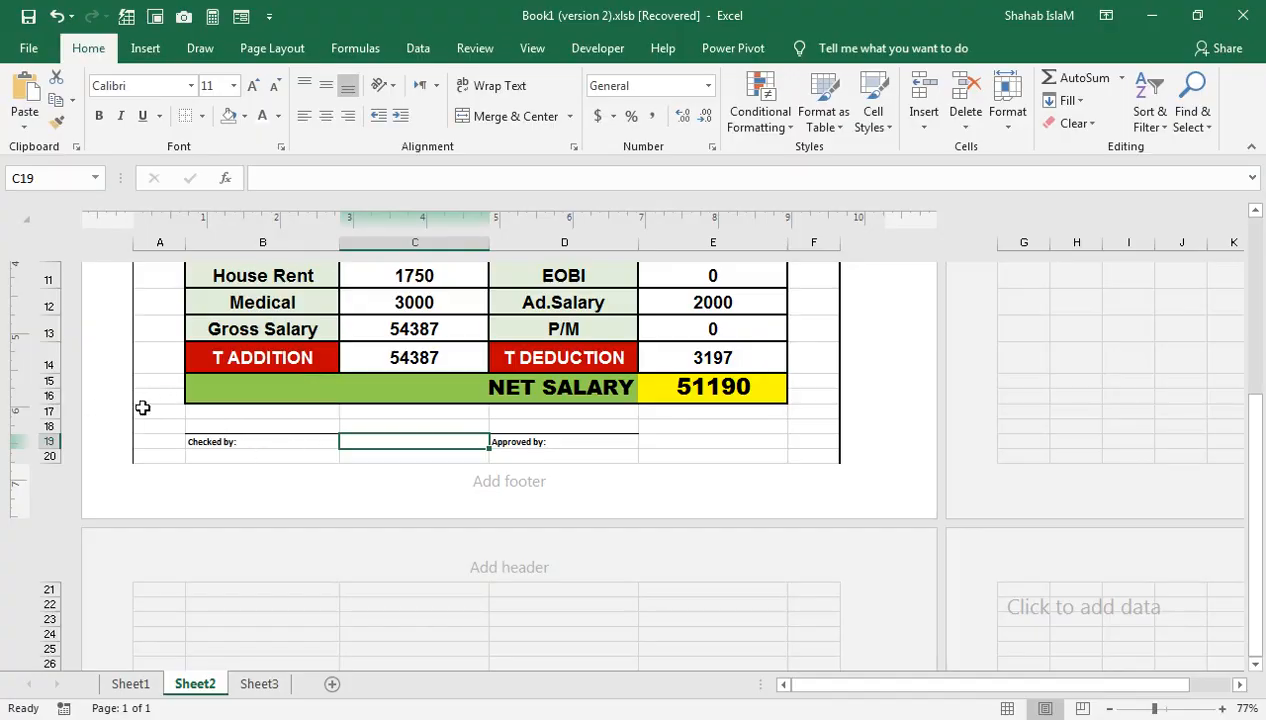
Step: Try to slightly reduce the height of the blank row 4 under the MONTHLY SALARY SLIP title
{"action": "left_click_drag", "start_coordinate": [1254, 440], "coordinate": [1254, 215]}
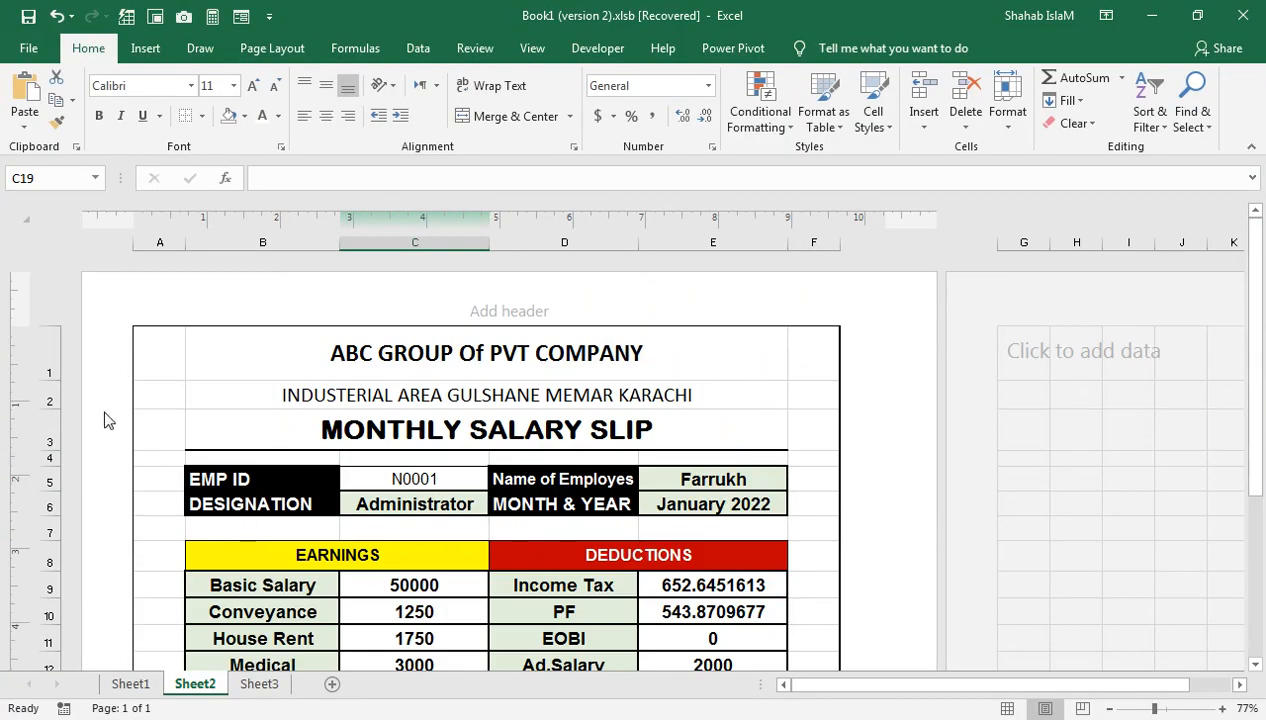
{"action": "left_click_drag", "start_coordinate": [55, 463], "coordinate": [51, 457]}
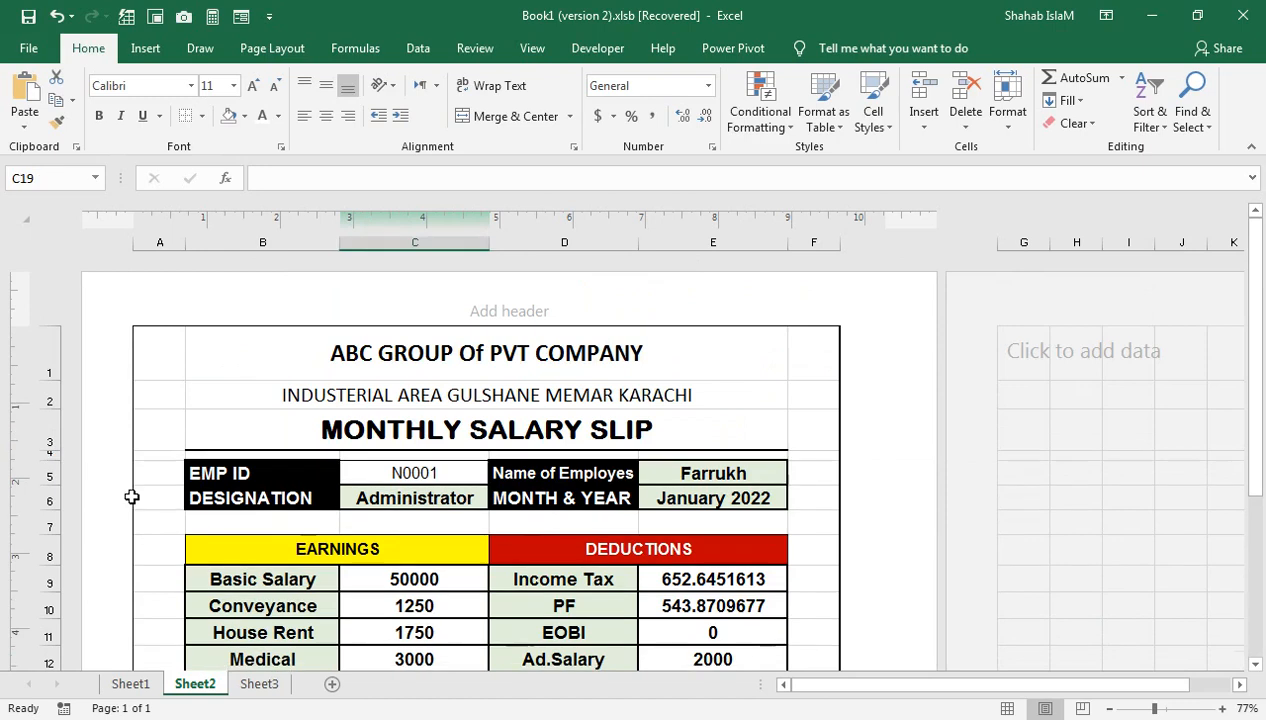
{"action": "scroll", "coordinate": [251, 548], "scroll_direction": "down", "scroll_amount": 4}
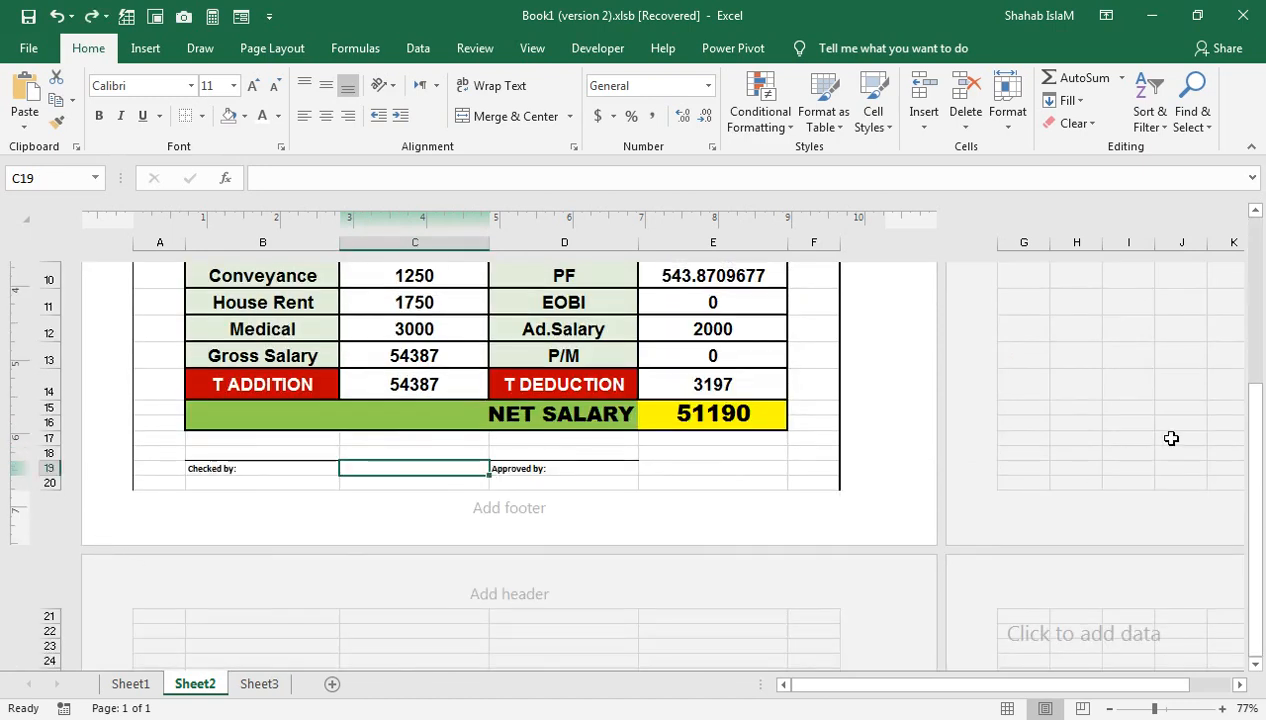
Step: Slightly reduce the height of the blank row 7 above the EARNINGS and DEDUCTIONS headings
{"action": "left_click_drag", "start_coordinate": [1255, 430], "coordinate": [1255, 305]}
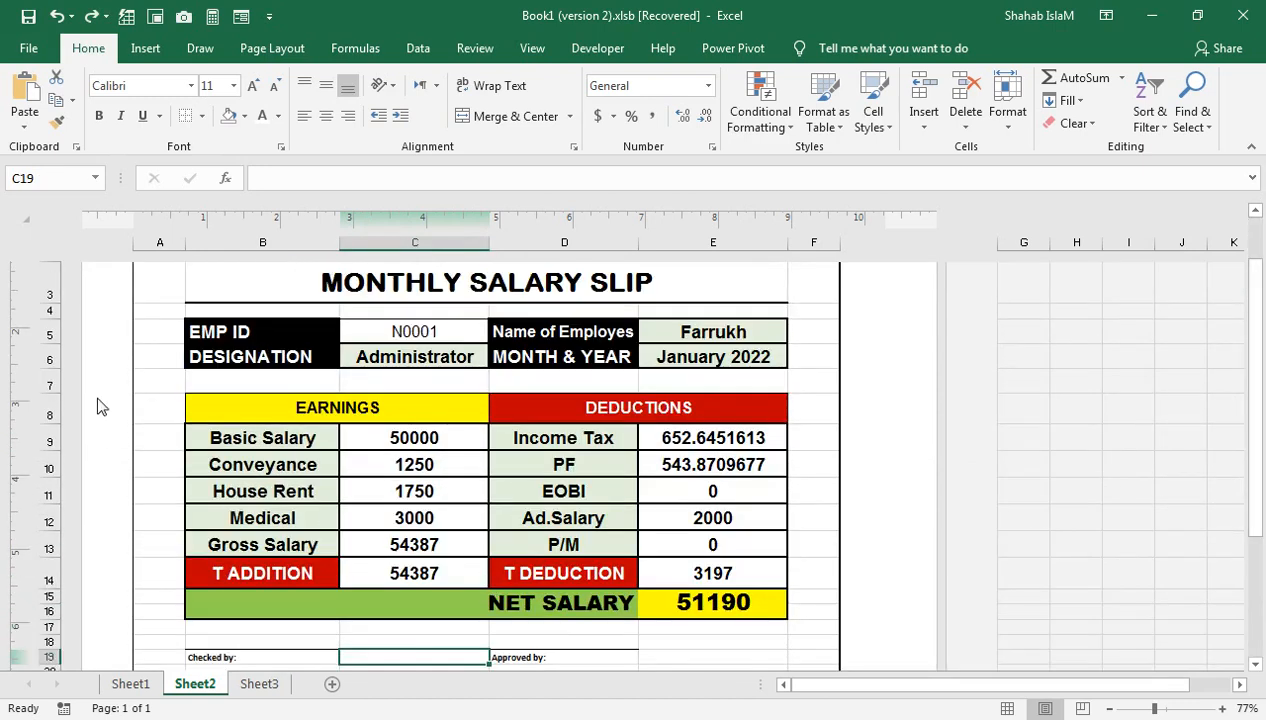
{"action": "left_click_drag", "start_coordinate": [60, 393], "coordinate": [58, 386]}
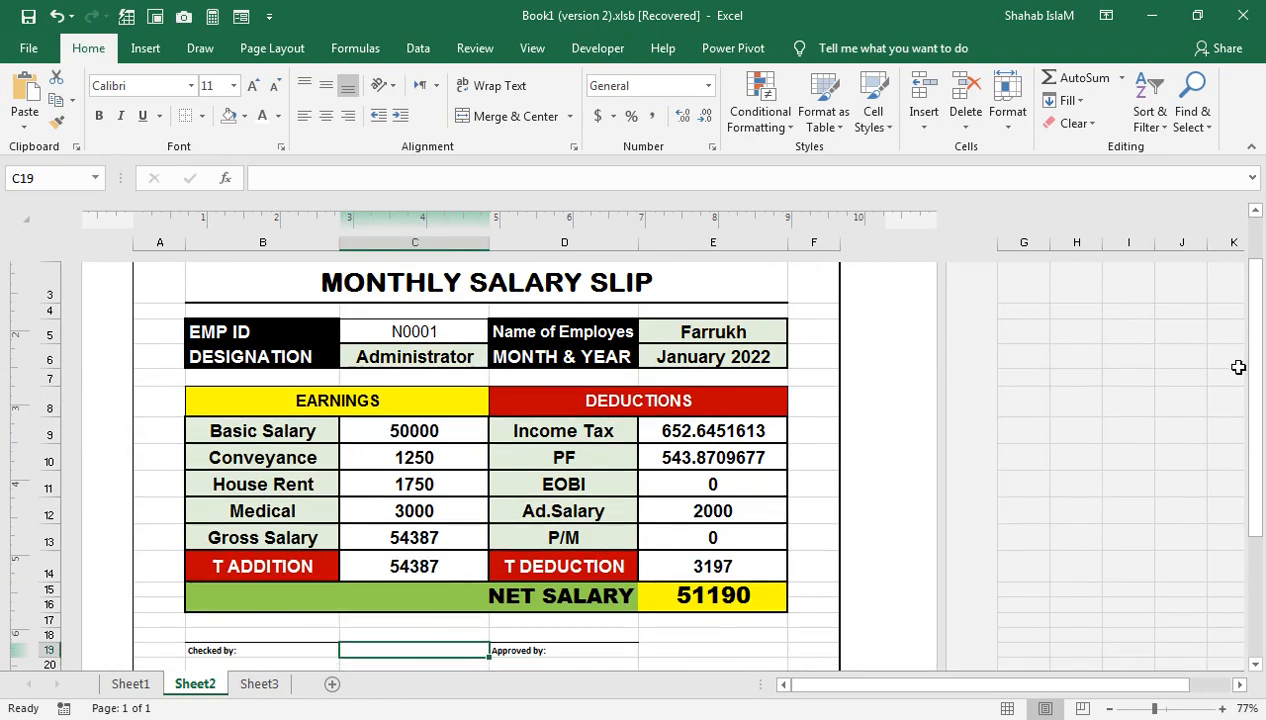
{"action": "left_click_drag", "start_coordinate": [1251, 352], "coordinate": [1261, 408]}
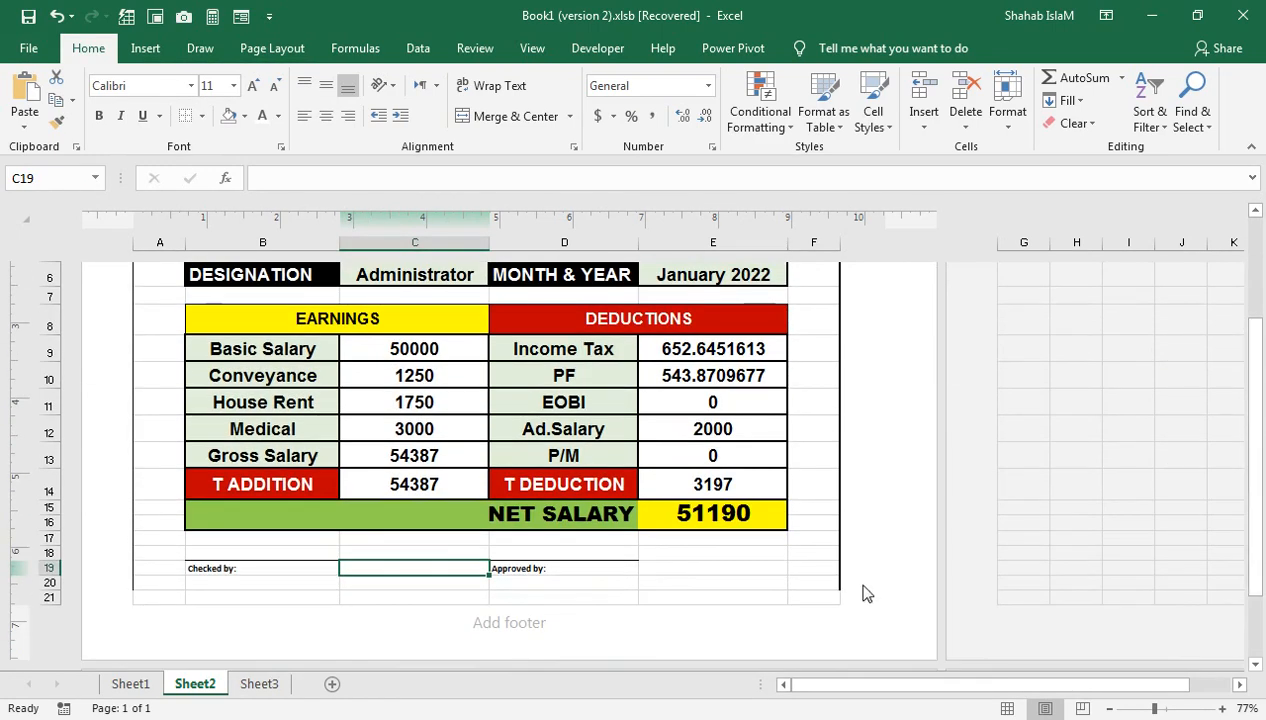
{"action": "left_click", "coordinate": [598, 514]}
{"action": "scroll", "coordinate": [566, 437], "scroll_direction": "down", "scroll_amount": 3}
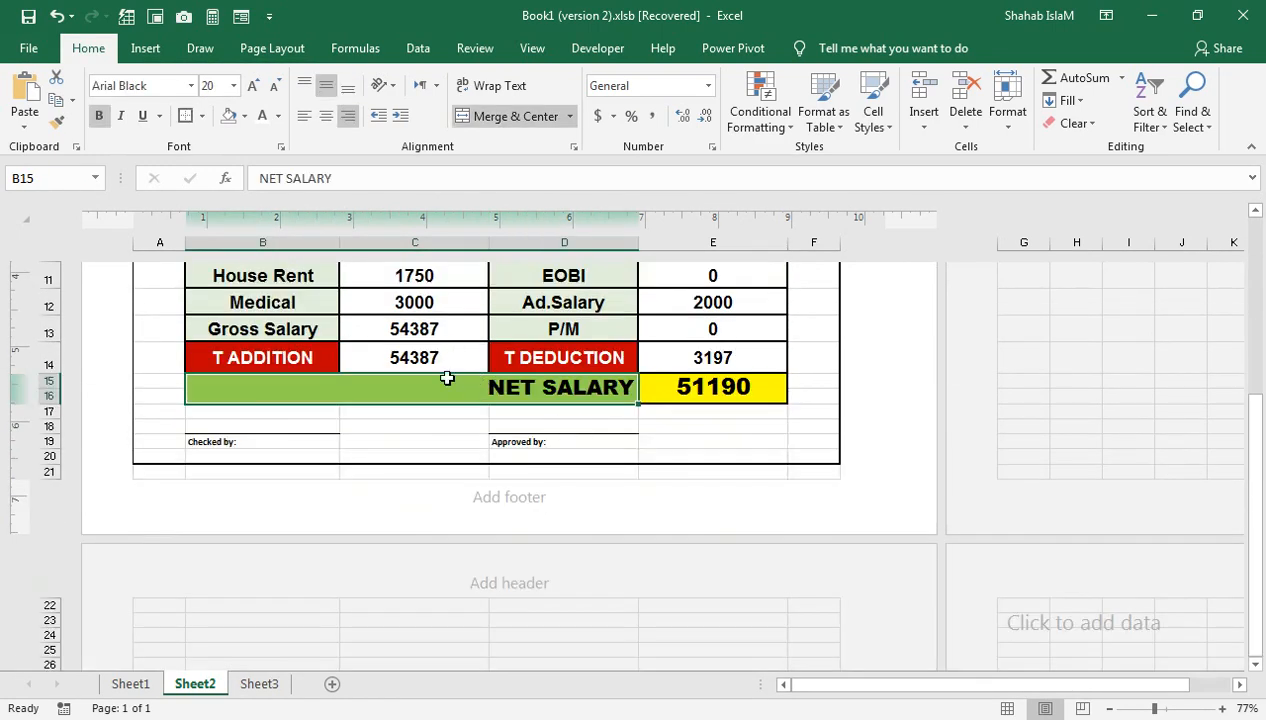
Step: Review the slip in the print preview along with the printer choices, and return to the sheet
{"action": "left_click", "coordinate": [28, 48]}
{"action": "left_click", "coordinate": [51, 317]}
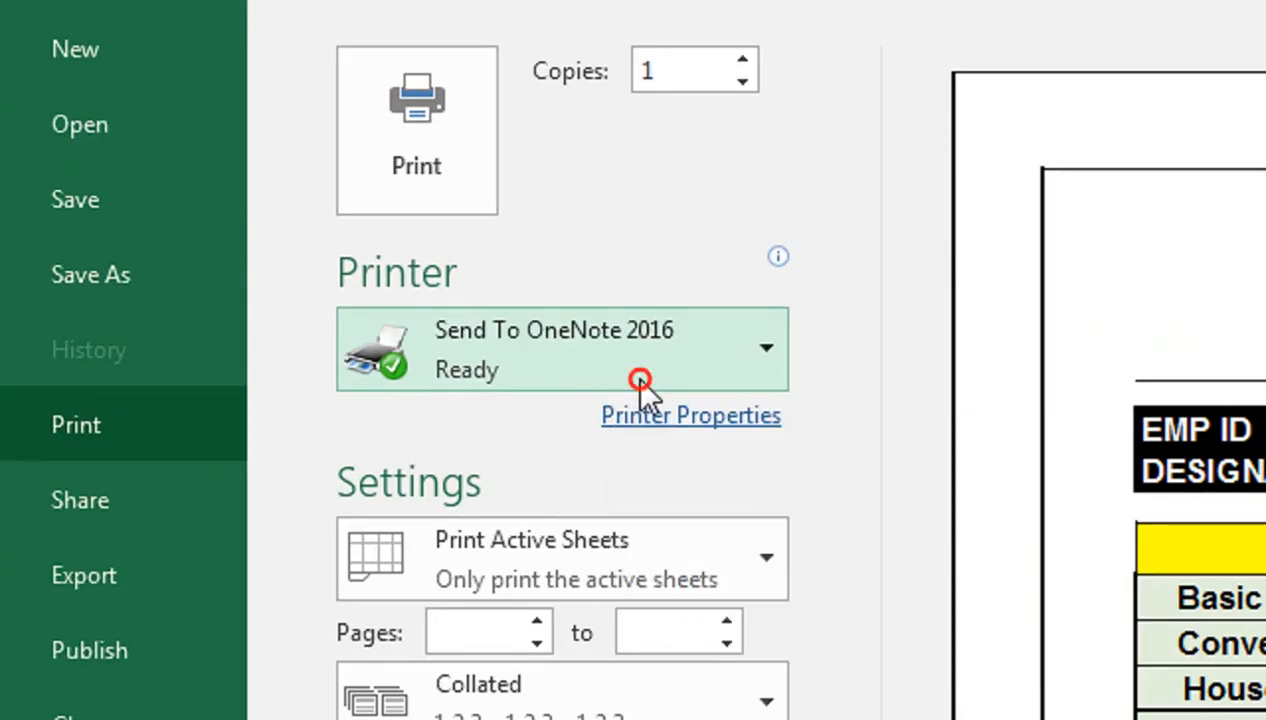
{"action": "left_click", "coordinate": [320, 298]}
{"action": "left_click", "coordinate": [893, 425]}
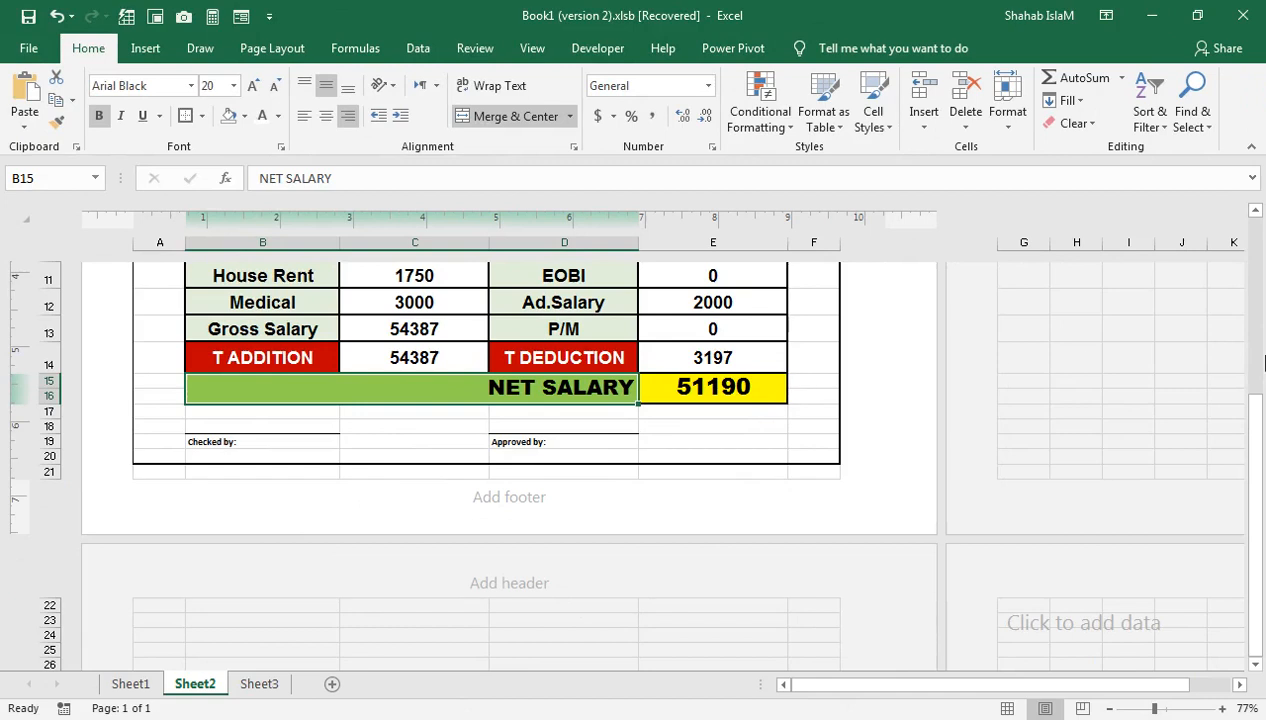
Step: Choose the second employee ID from the list in C5 to load that employee's salary slip
{"action": "left_click_drag", "start_coordinate": [1252, 432], "coordinate": [1262, 248]}
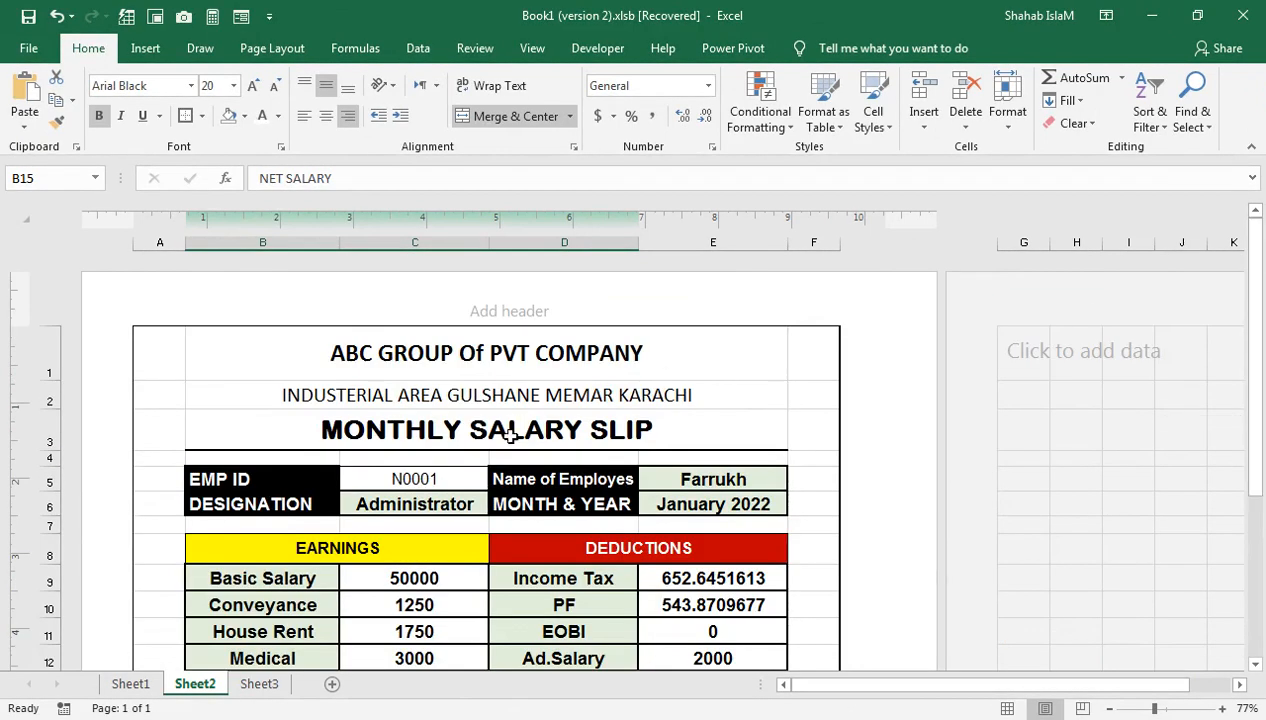
{"action": "left_click", "coordinate": [476, 477]}
{"action": "left_click", "coordinate": [497, 484]}
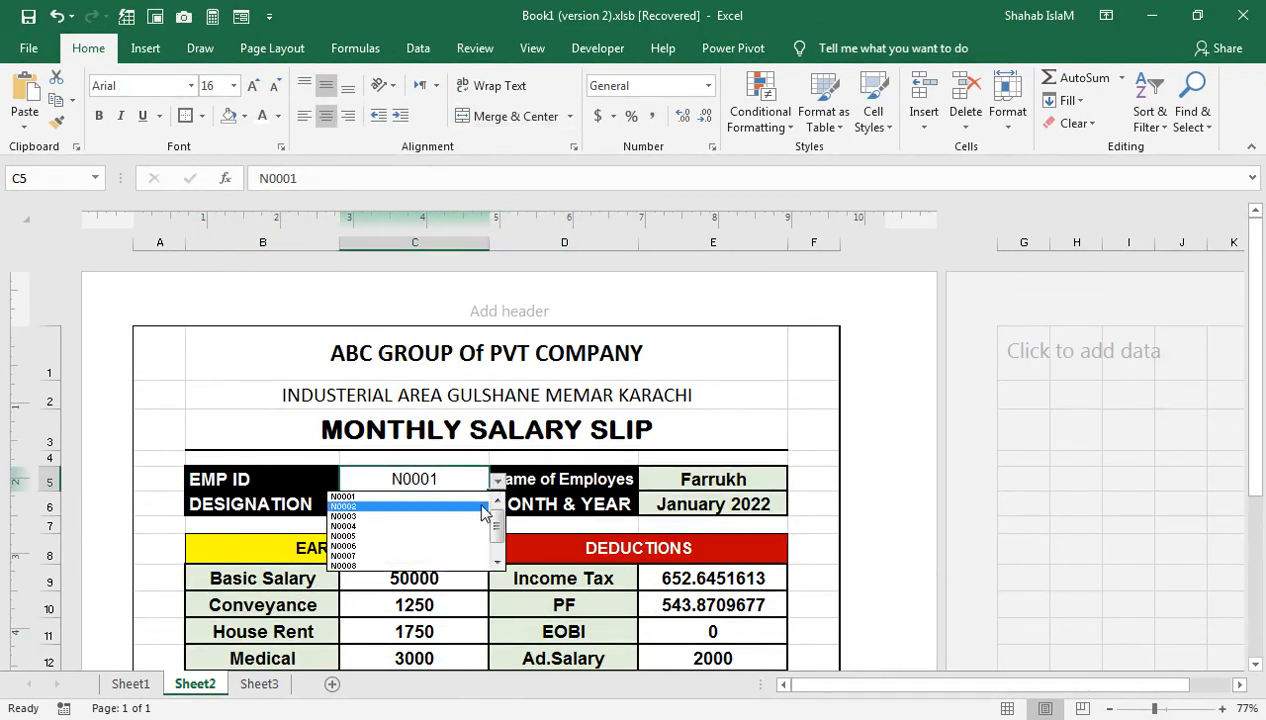
{"action": "left_click", "coordinate": [400, 506]}
{"action": "left_click_drag", "start_coordinate": [1240, 374], "coordinate": [1252, 426]}
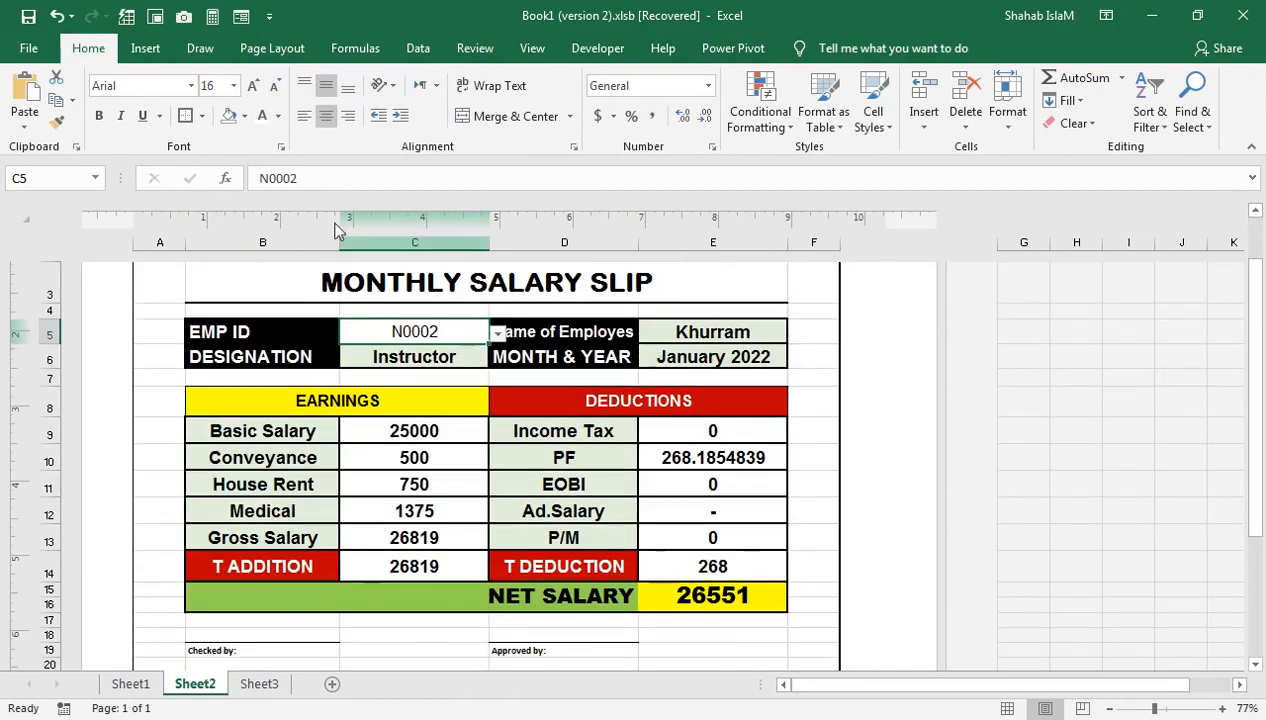
Step: Check the second employee's salary slip in the print preview, and return to the sheet
{"action": "left_click", "coordinate": [28, 55]}
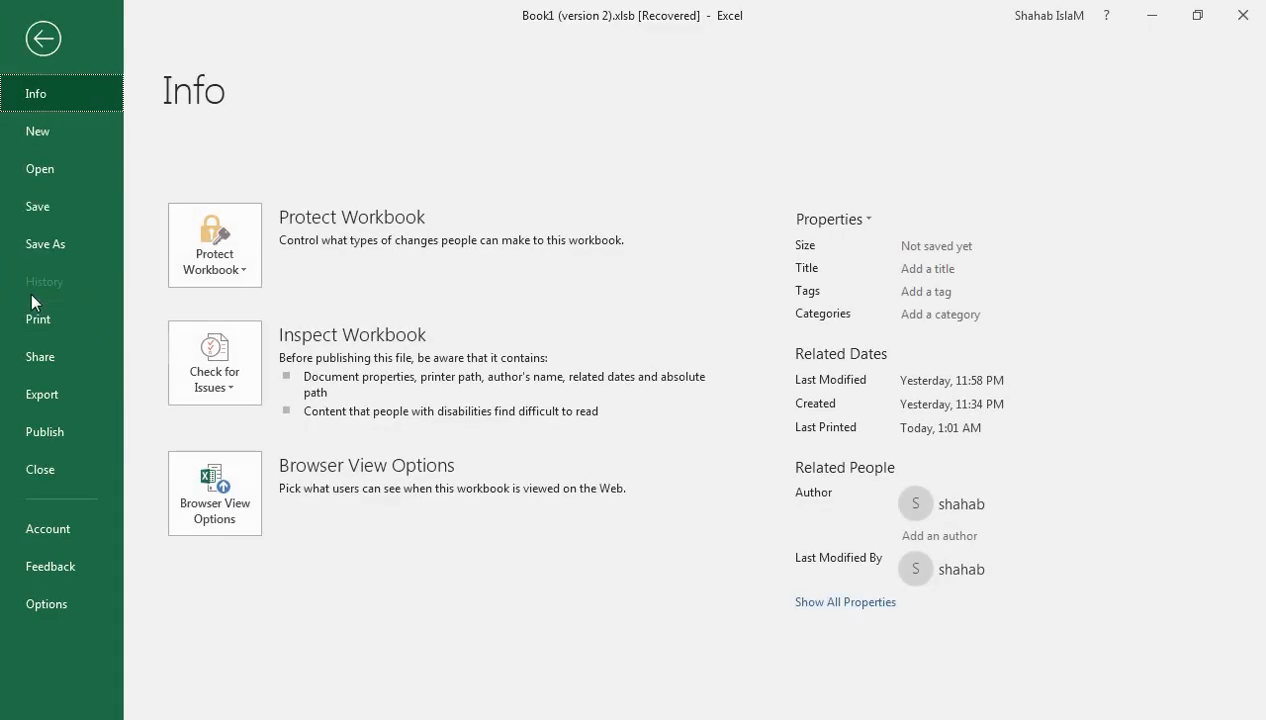
{"action": "left_click", "coordinate": [37, 320]}
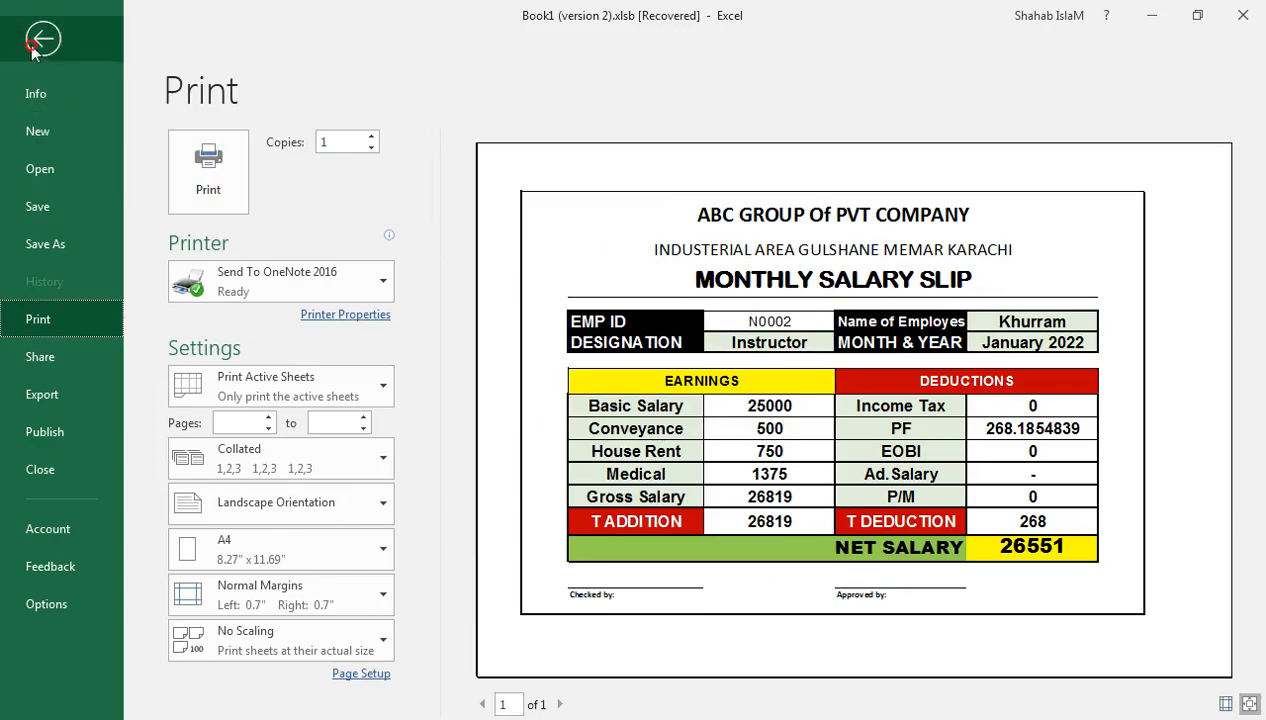
{"action": "left_click", "coordinate": [35, 26]}
Step: Choose the third employee ID from the list in C5 to load that employee's salary slip
{"action": "left_click", "coordinate": [496, 334]}
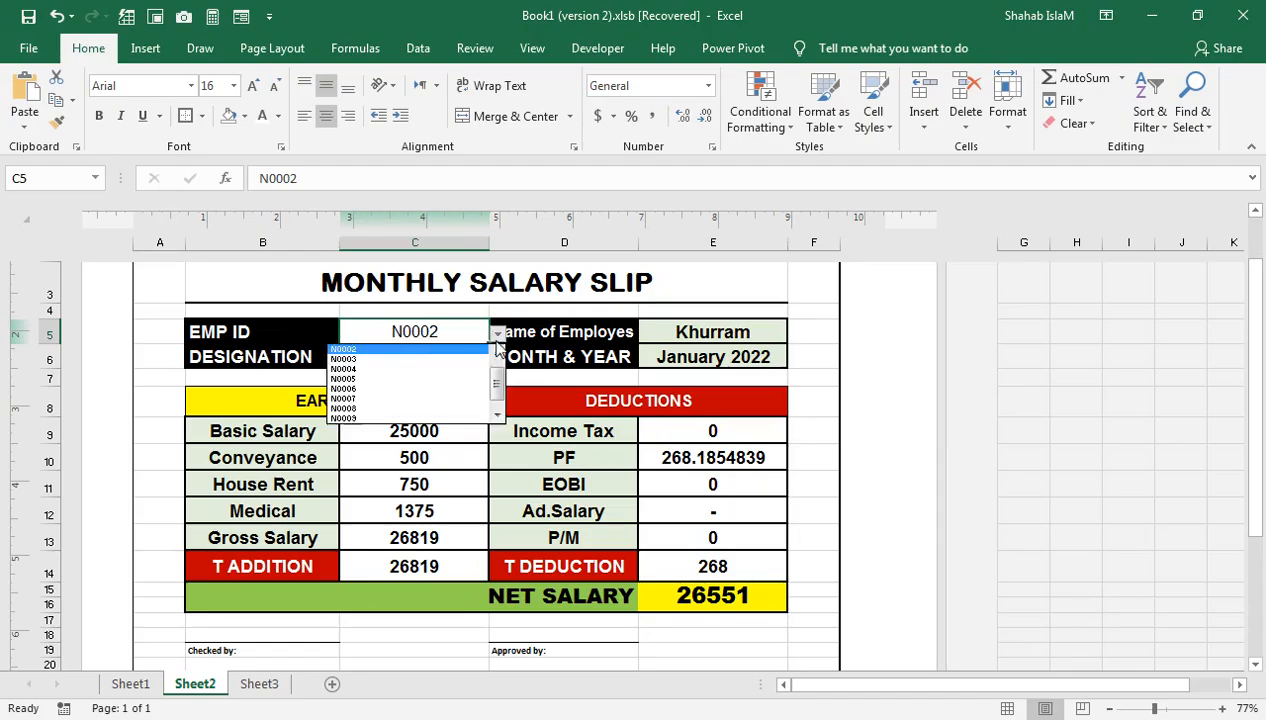
{"action": "left_click", "coordinate": [480, 366]}
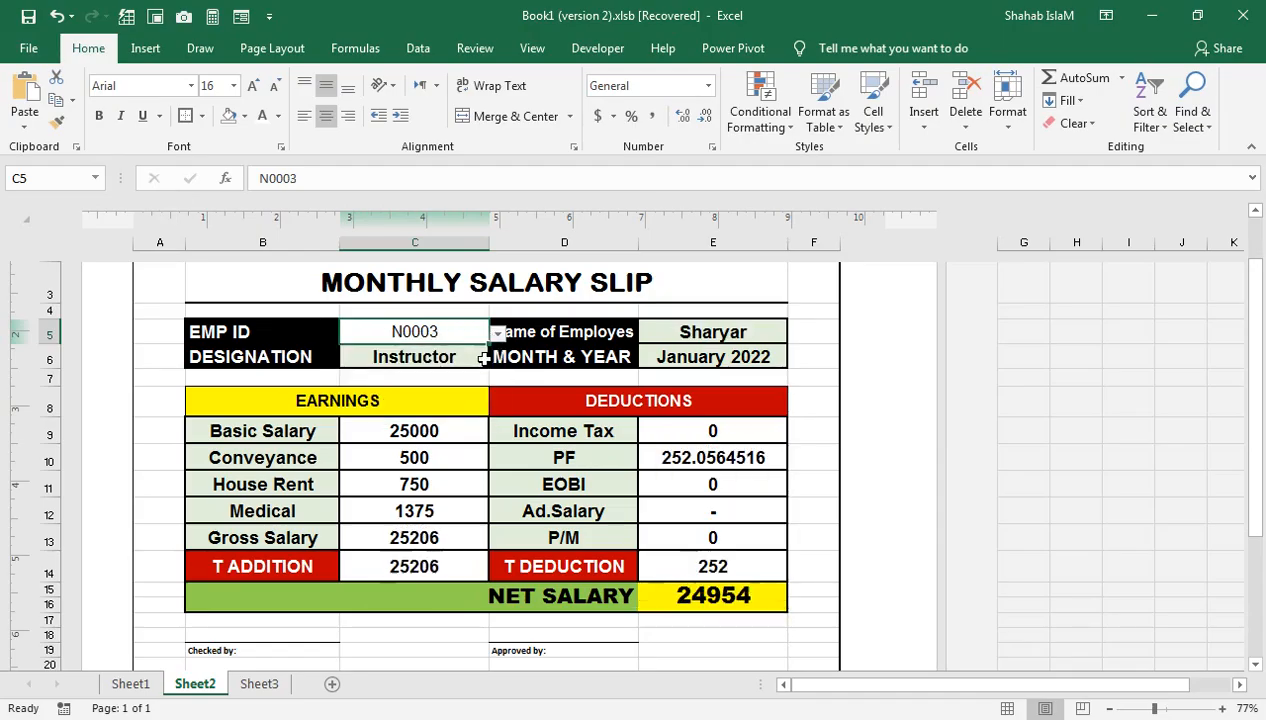
{"action": "left_click", "coordinate": [822, 352]}
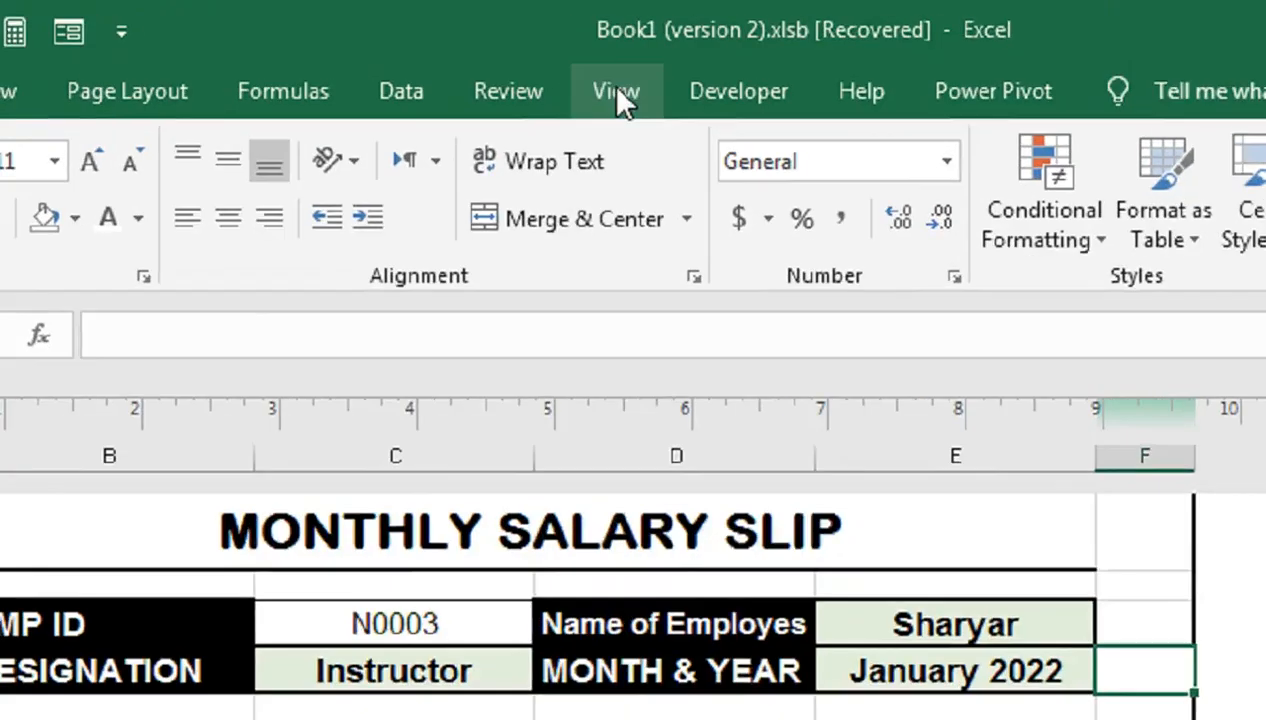
Step: View the salary slip in Normal view, and return to Page Layout view with the whole slip width showing
{"action": "left_click", "coordinate": [532, 48]}
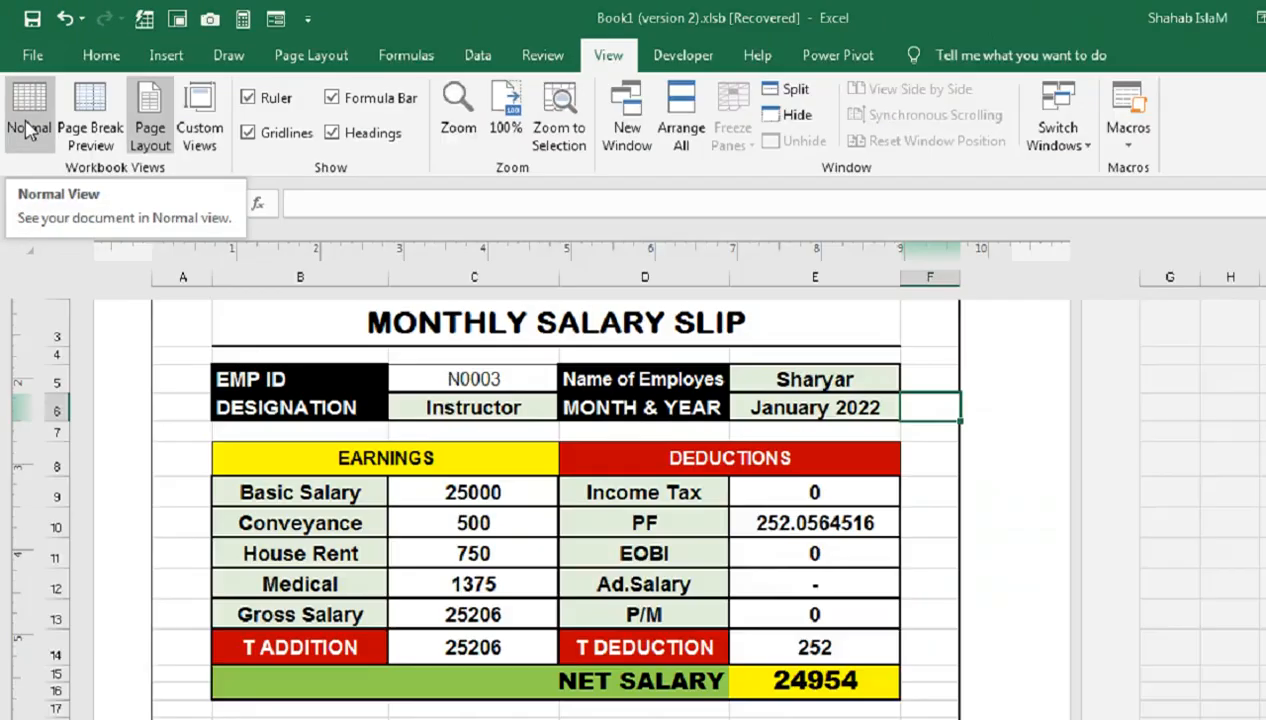
{"action": "left_click", "coordinate": [44, 208]}
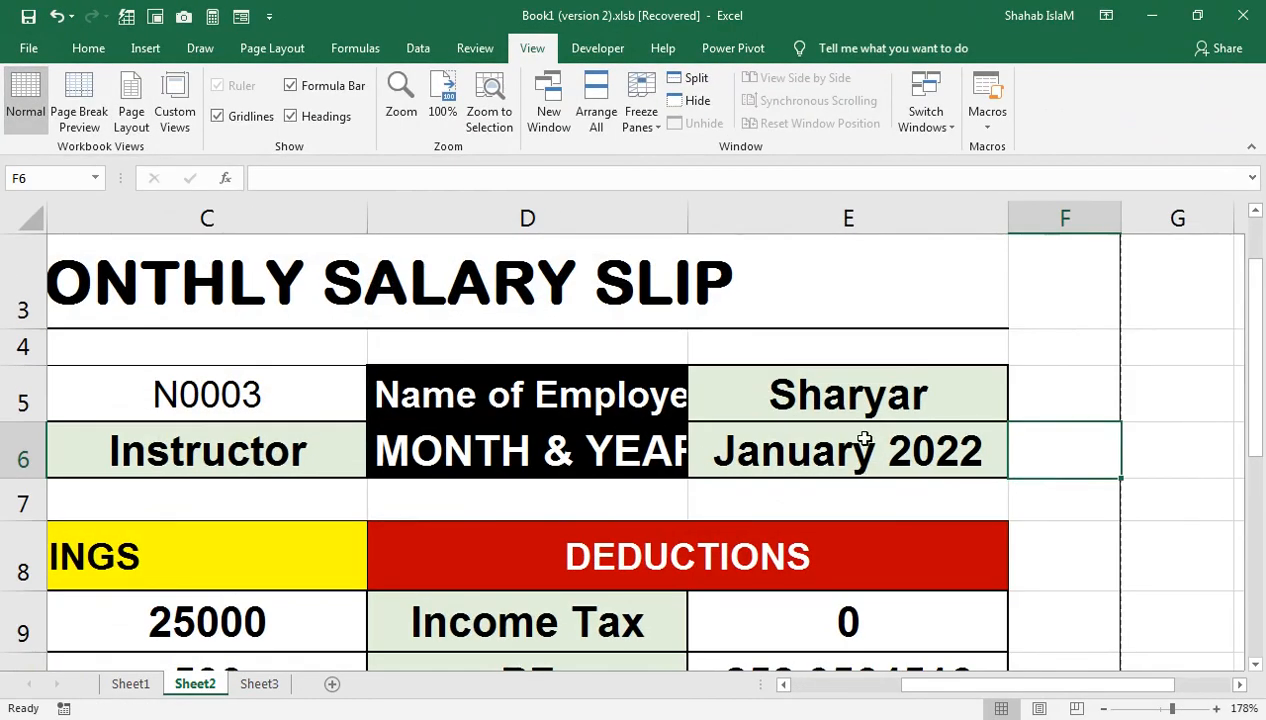
{"action": "left_click", "coordinate": [131, 110]}
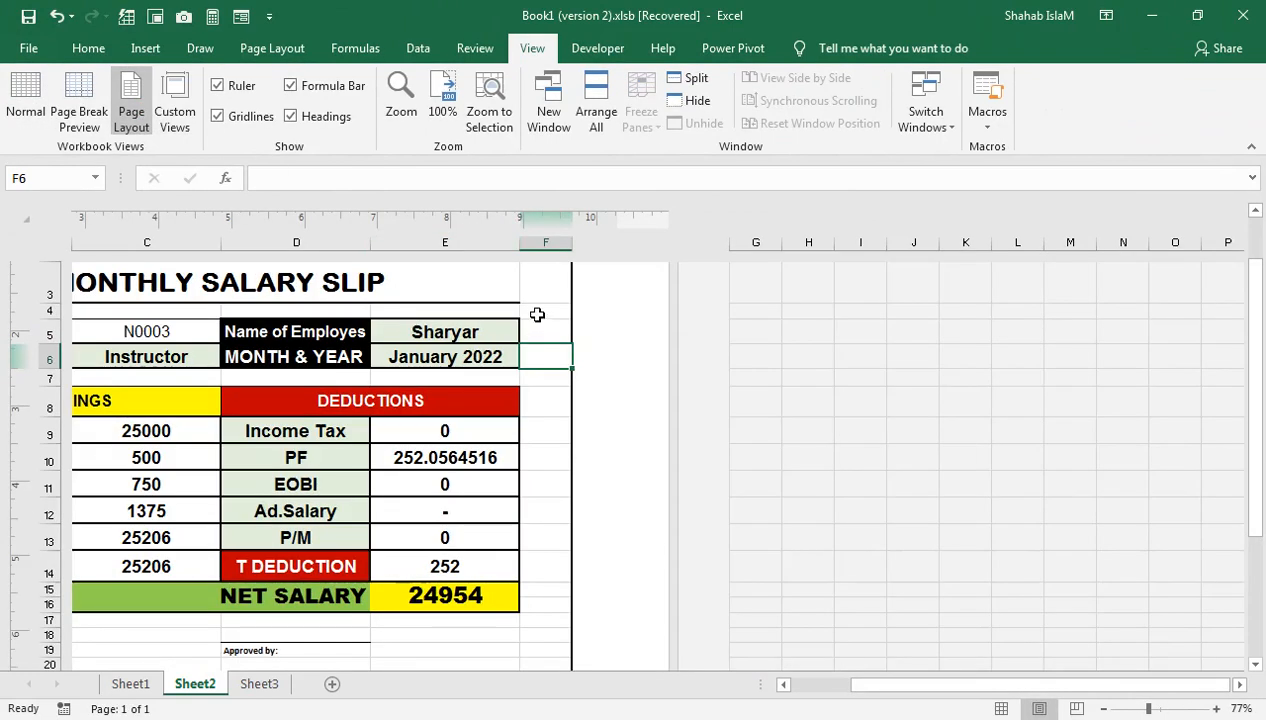
{"action": "left_click_drag", "start_coordinate": [890, 684], "coordinate": [782, 686]}
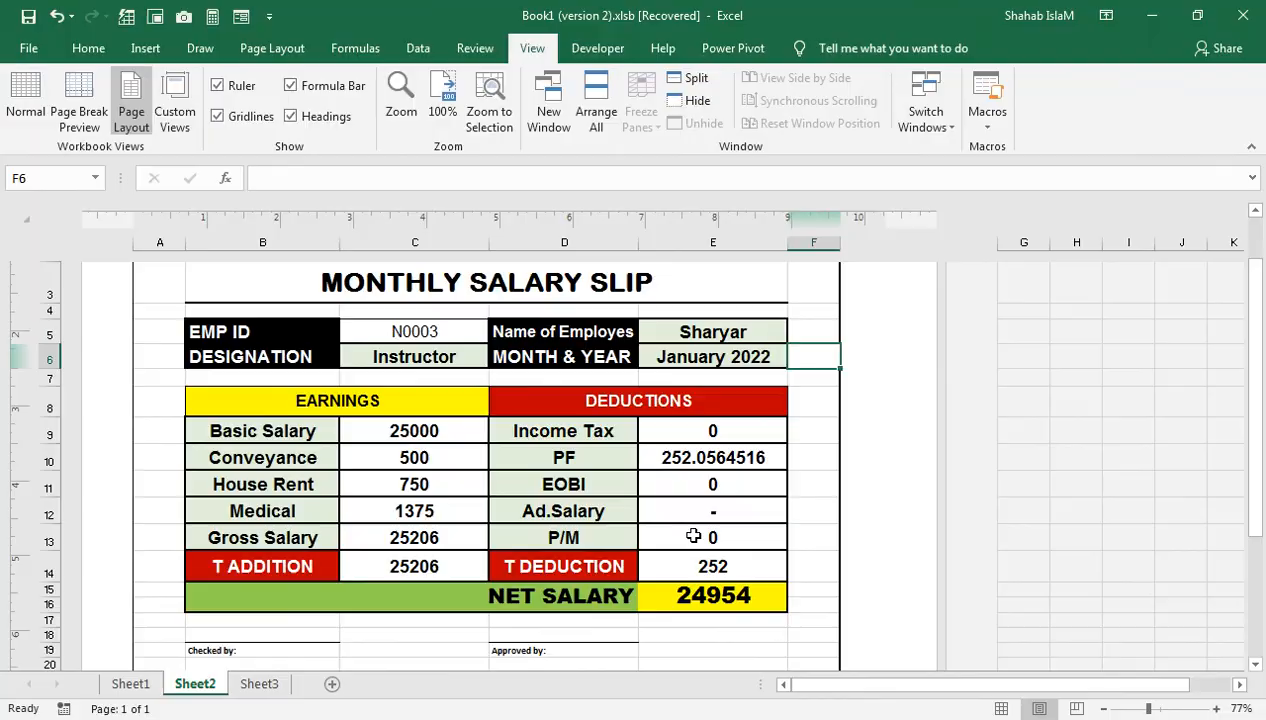